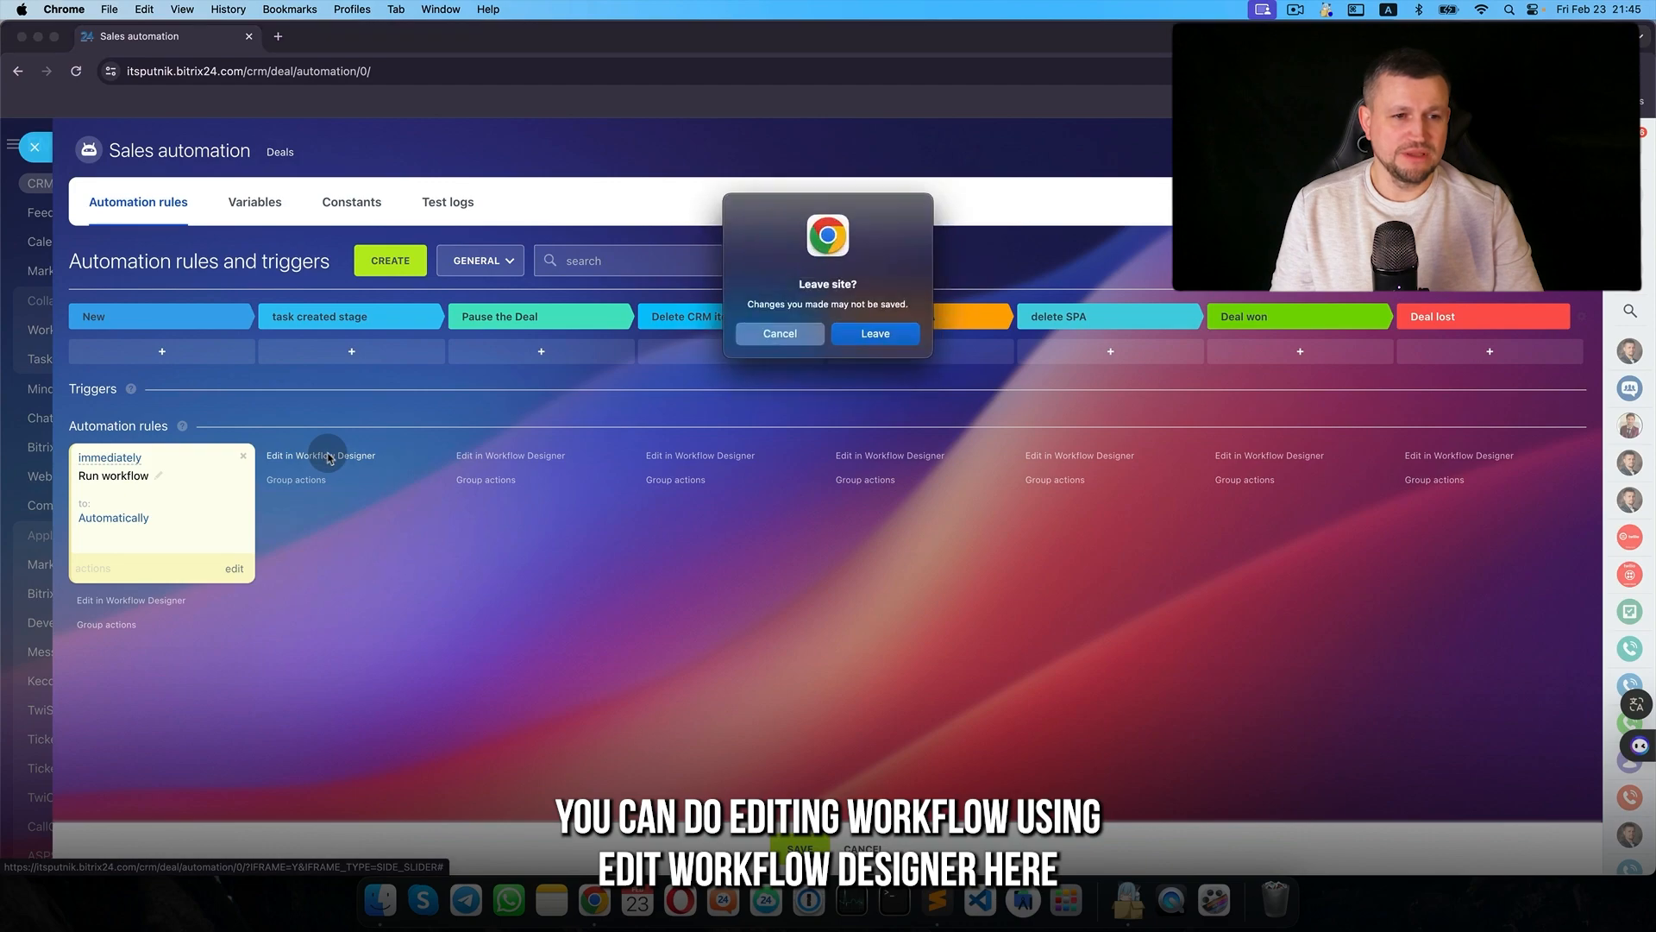
# - Discard the unsaved Run workflow rule and leave the Workflow Designer for Sales automation
pyautogui.click(873, 333)
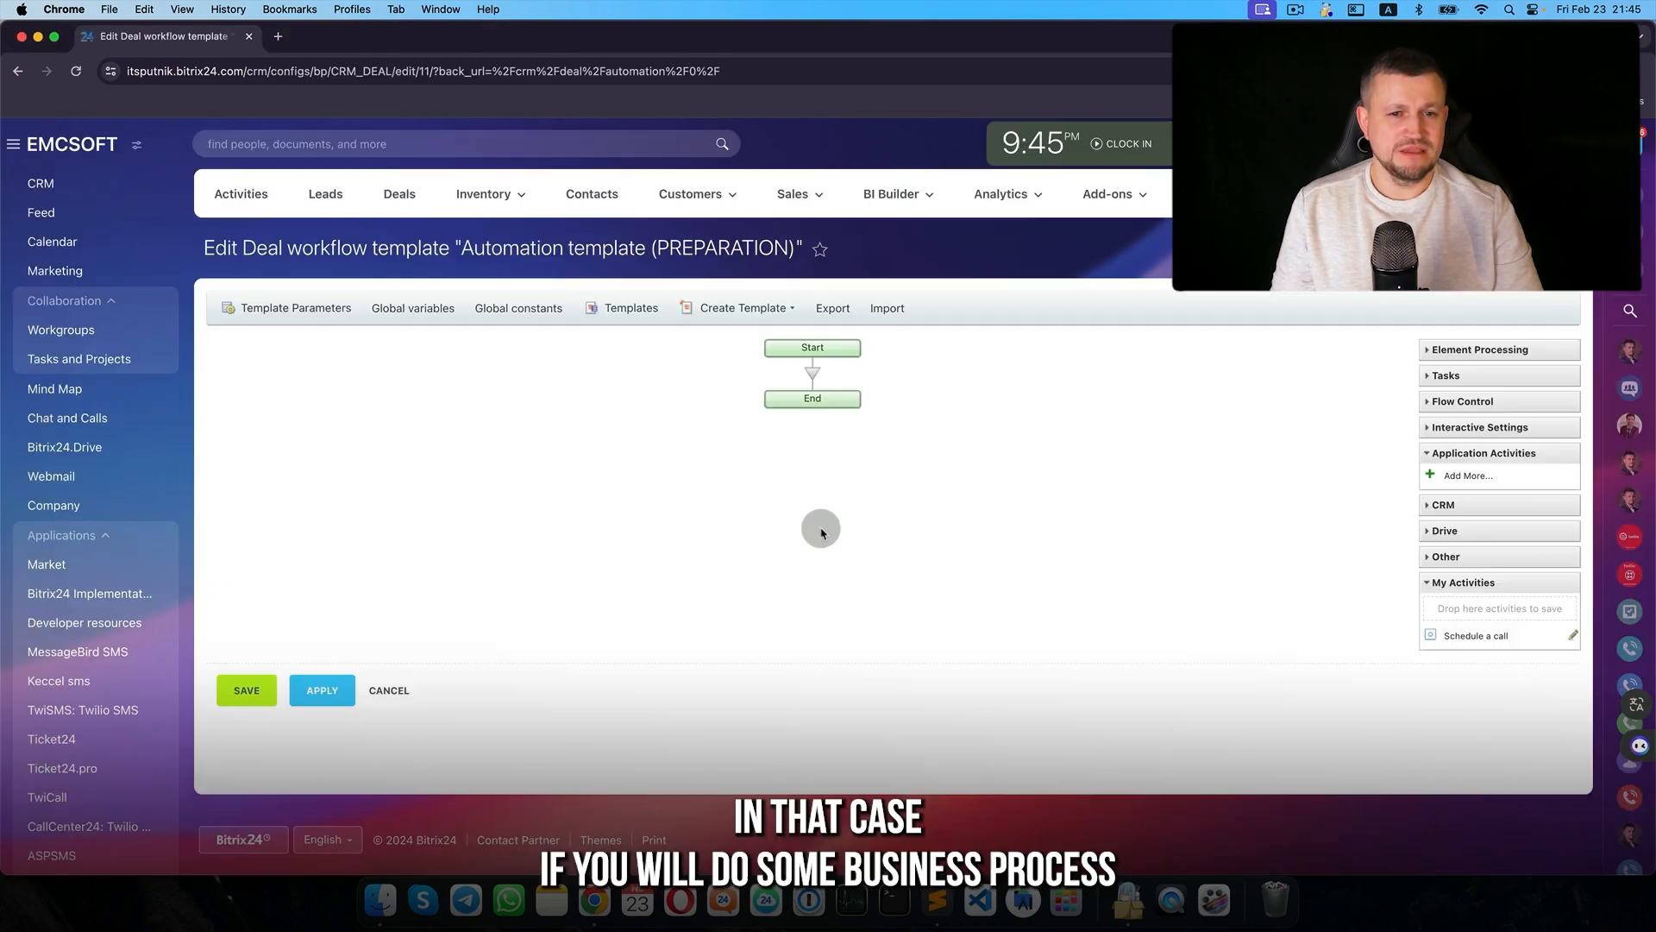
pyautogui.click(248, 692)
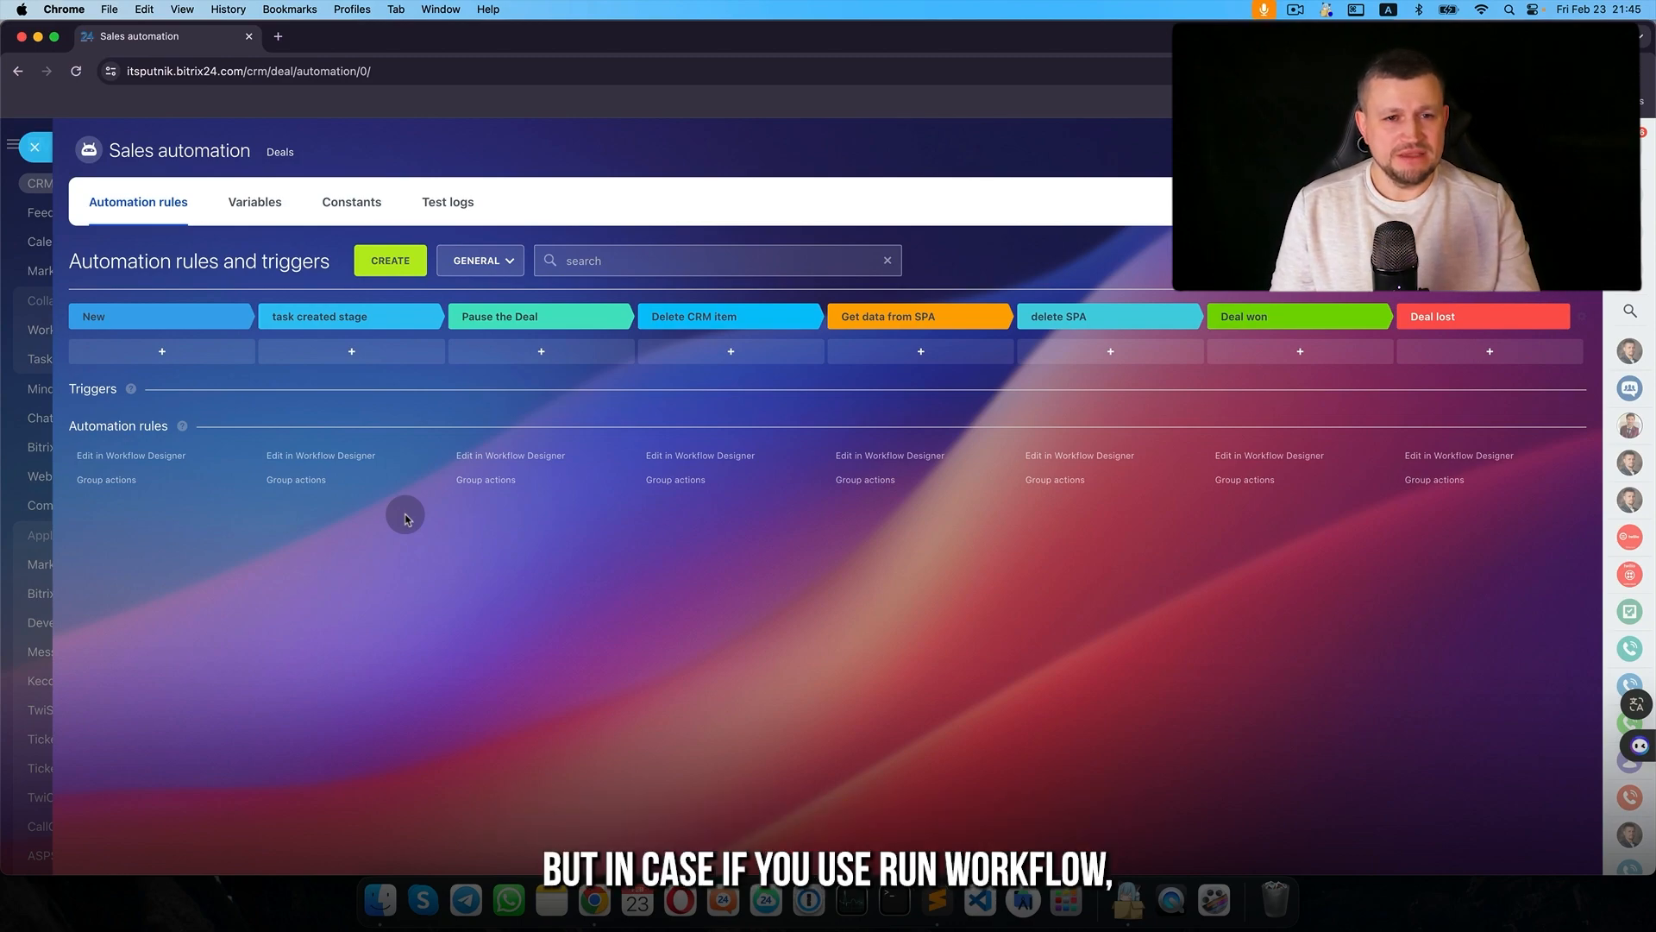
# - Try adding a Run workflow rule from the Other group, then discard it unsaved
pyautogui.click(381, 270)
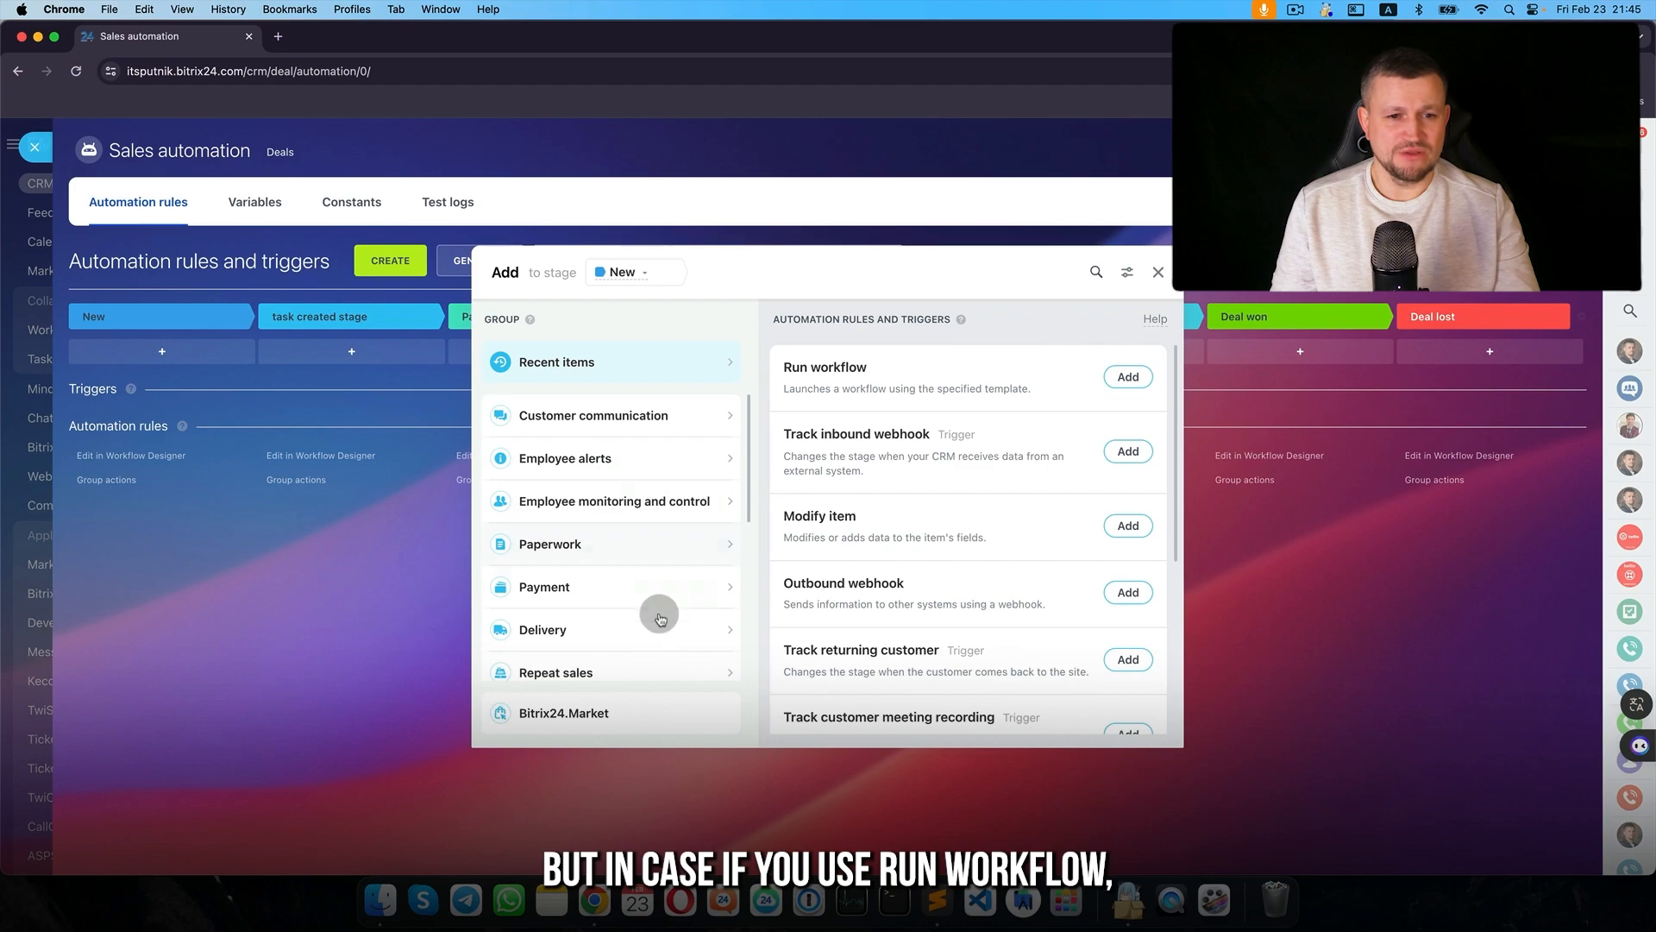
pyautogui.moveTo(661, 249); pyautogui.dragTo(371, 249)
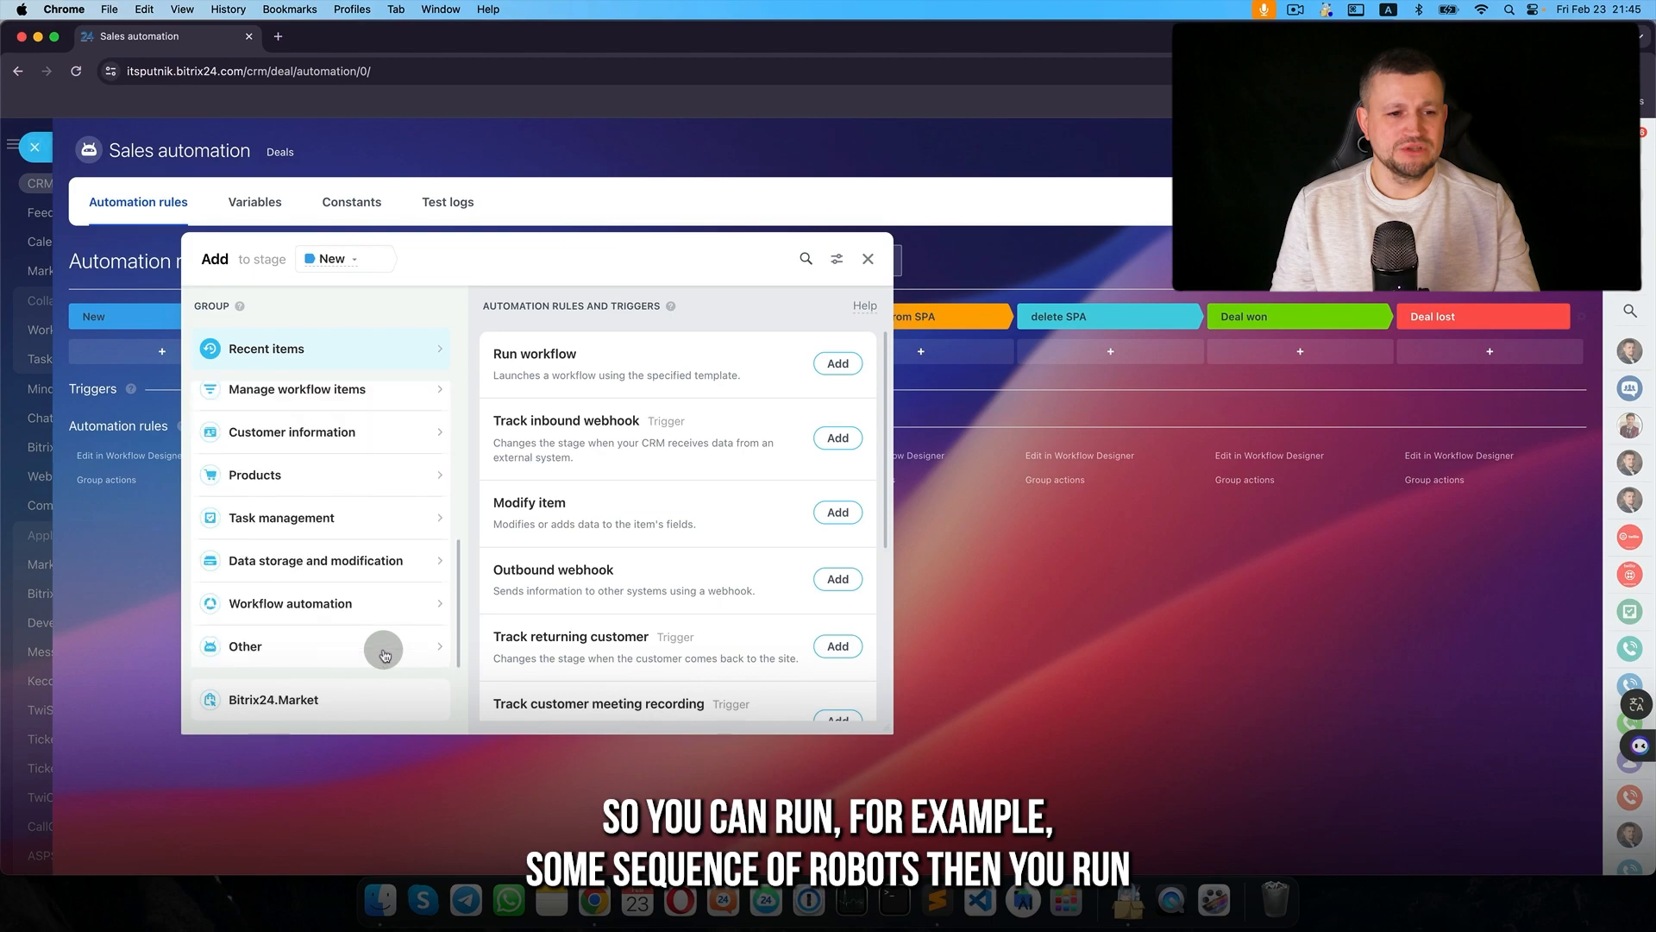
pyautogui.click(360, 649)
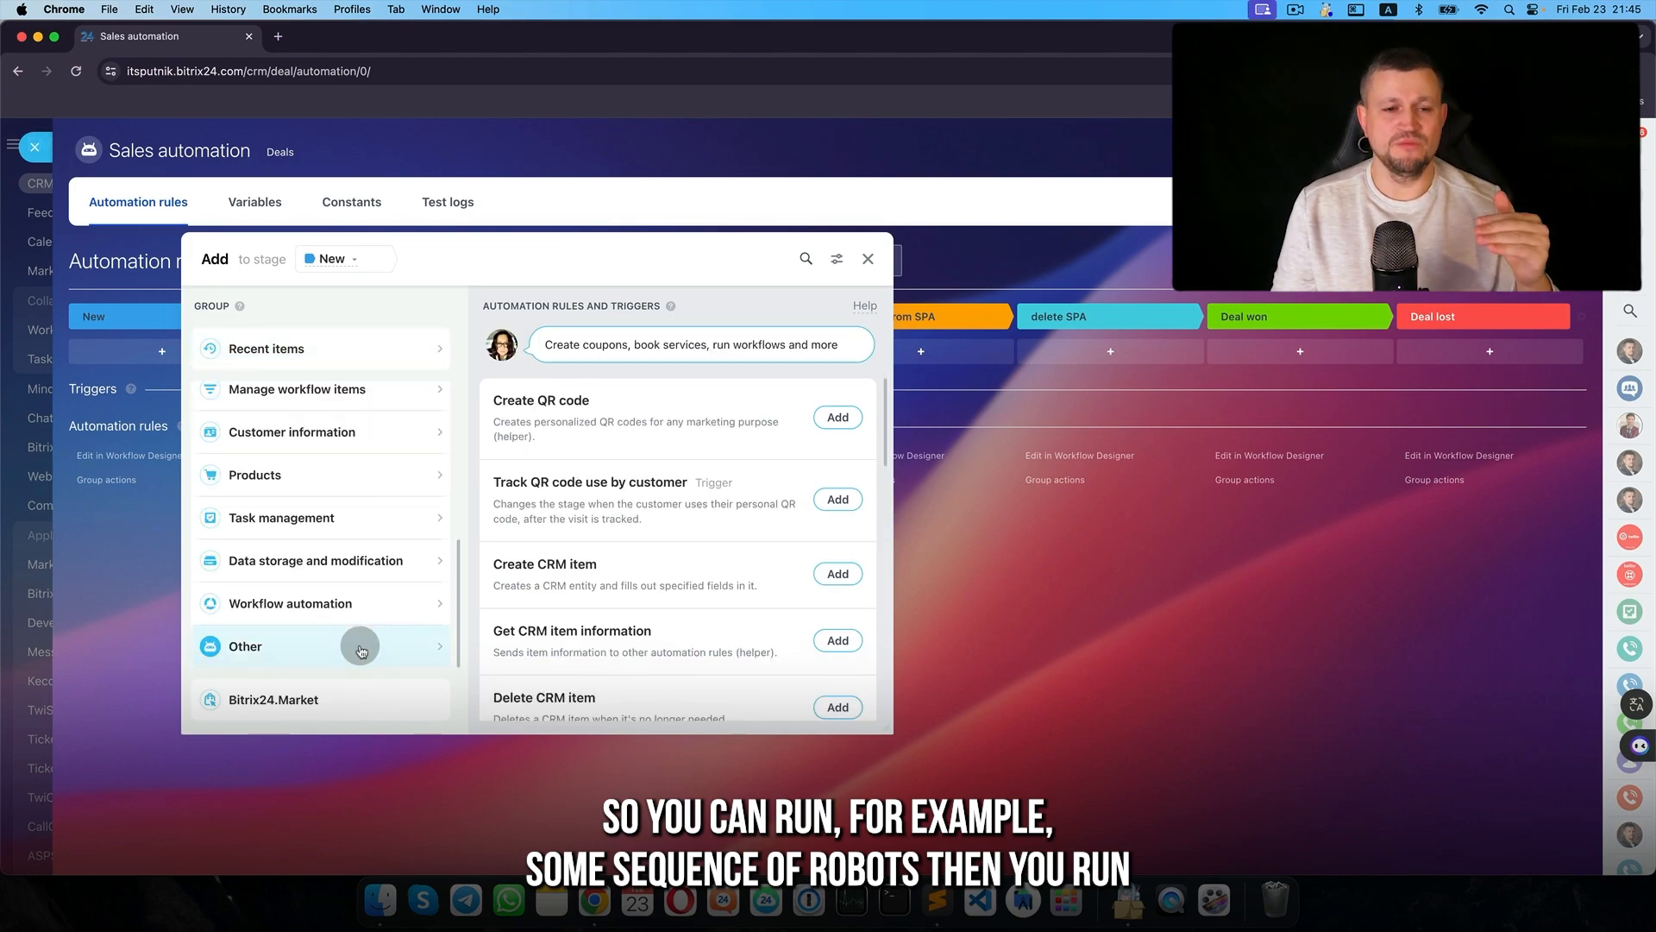
pyautogui.scroll(-8, 638, 616)
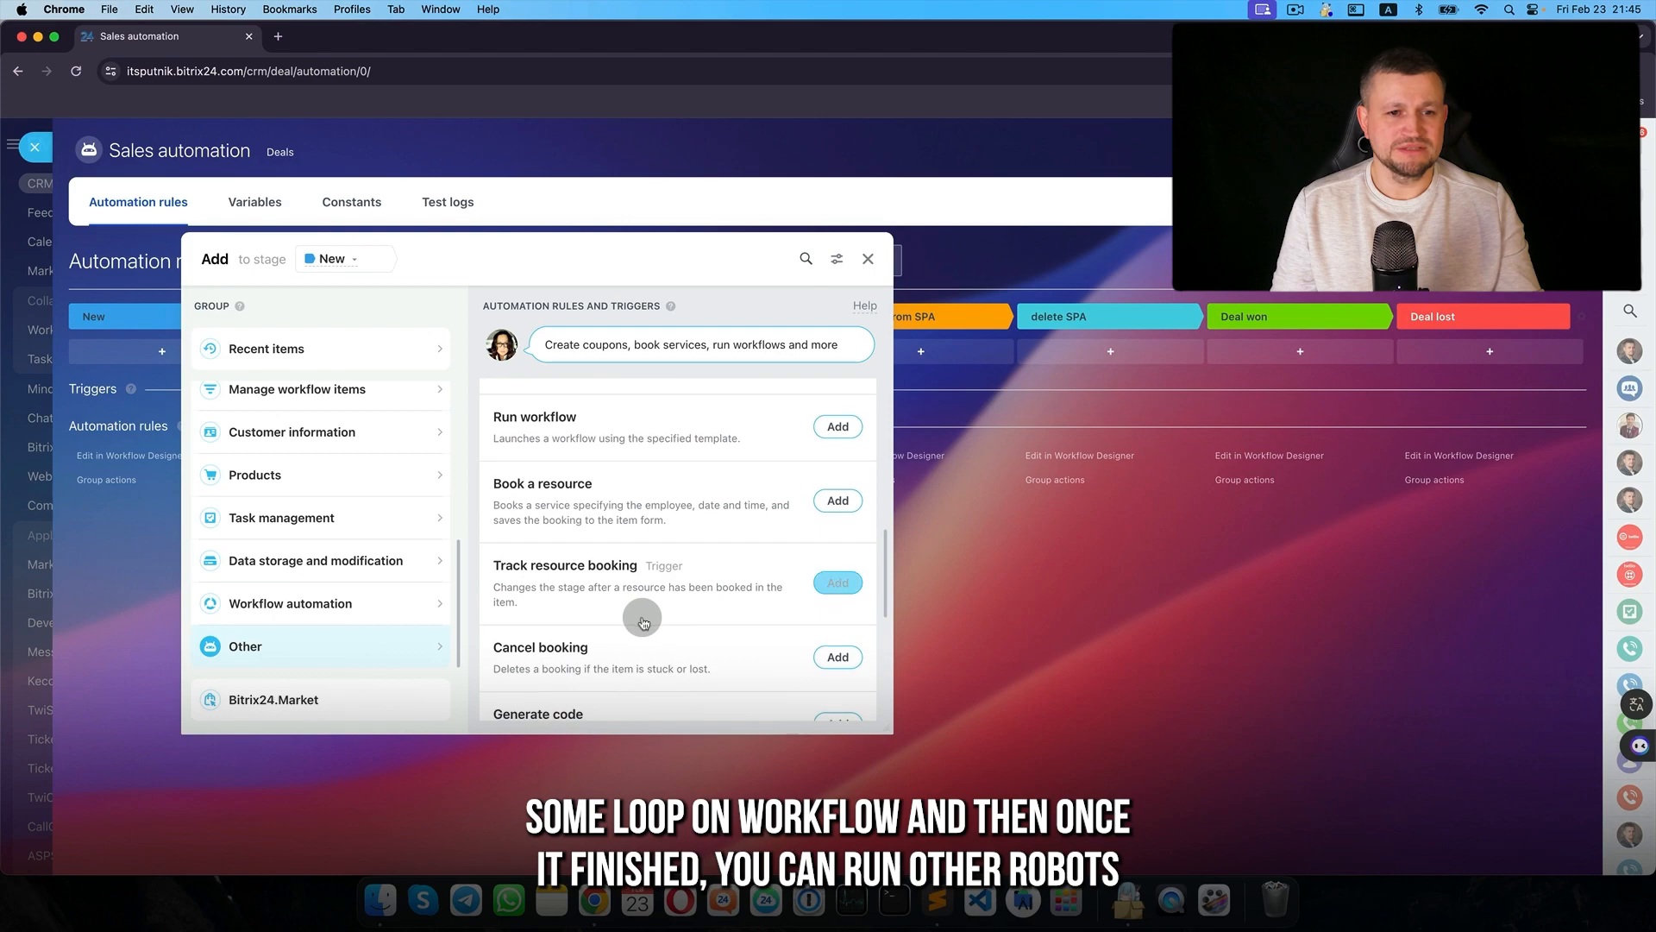
pyautogui.scroll(1, 642, 621)
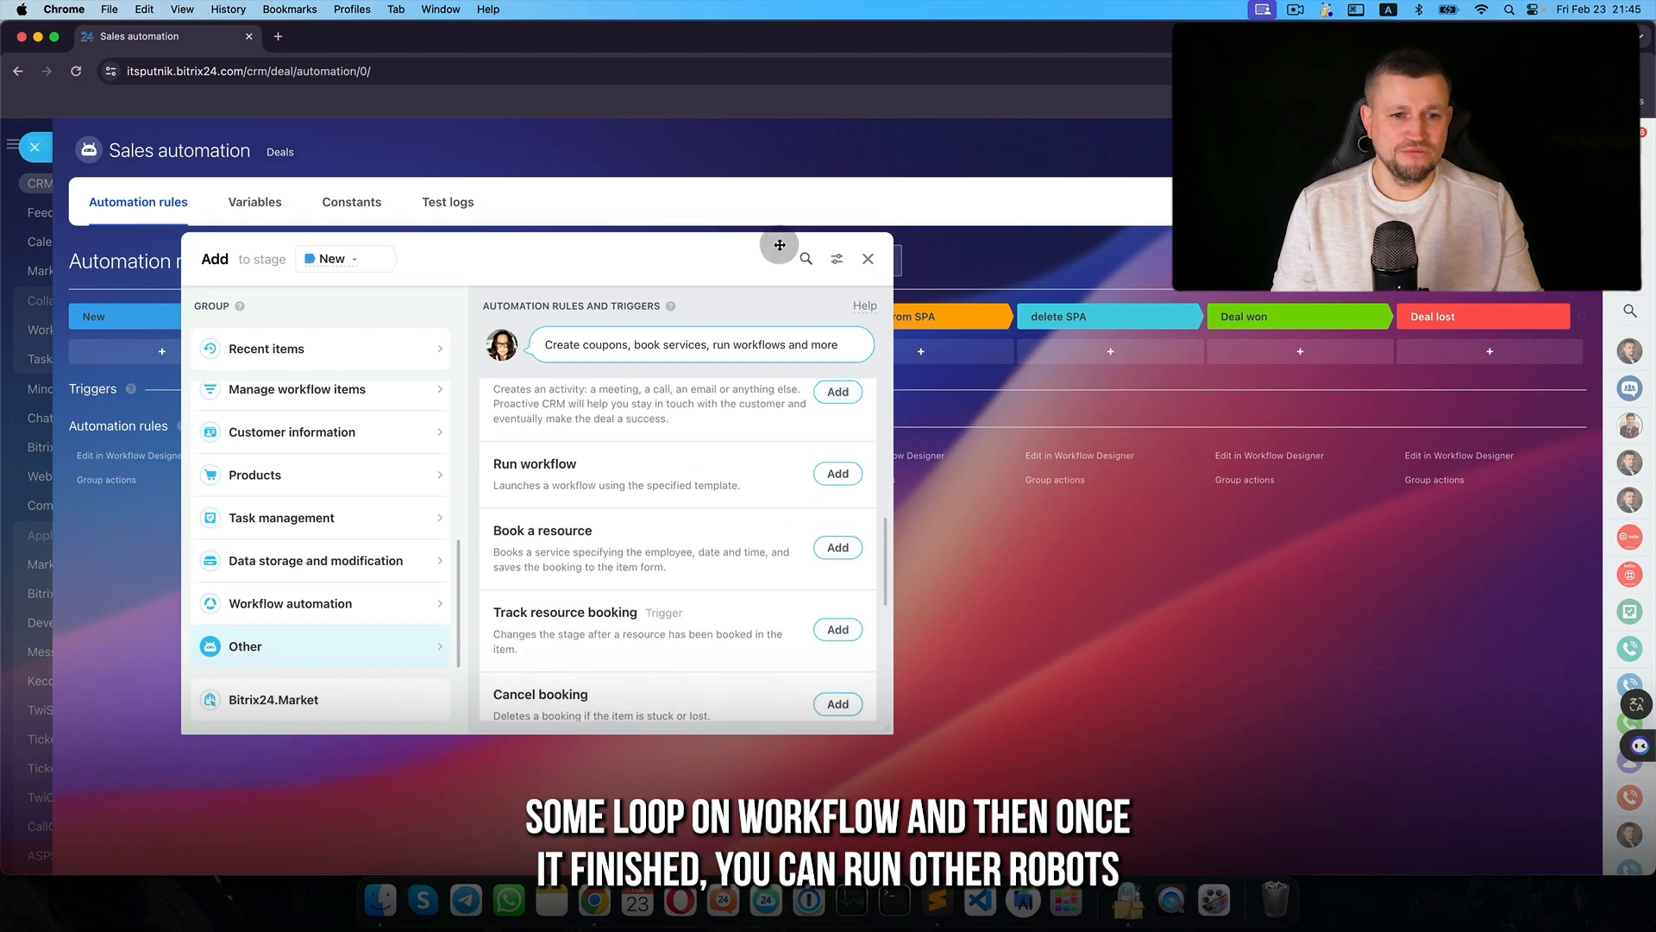
pyautogui.moveTo(781, 245); pyautogui.dragTo(652, 245)
pyautogui.click(706, 473)
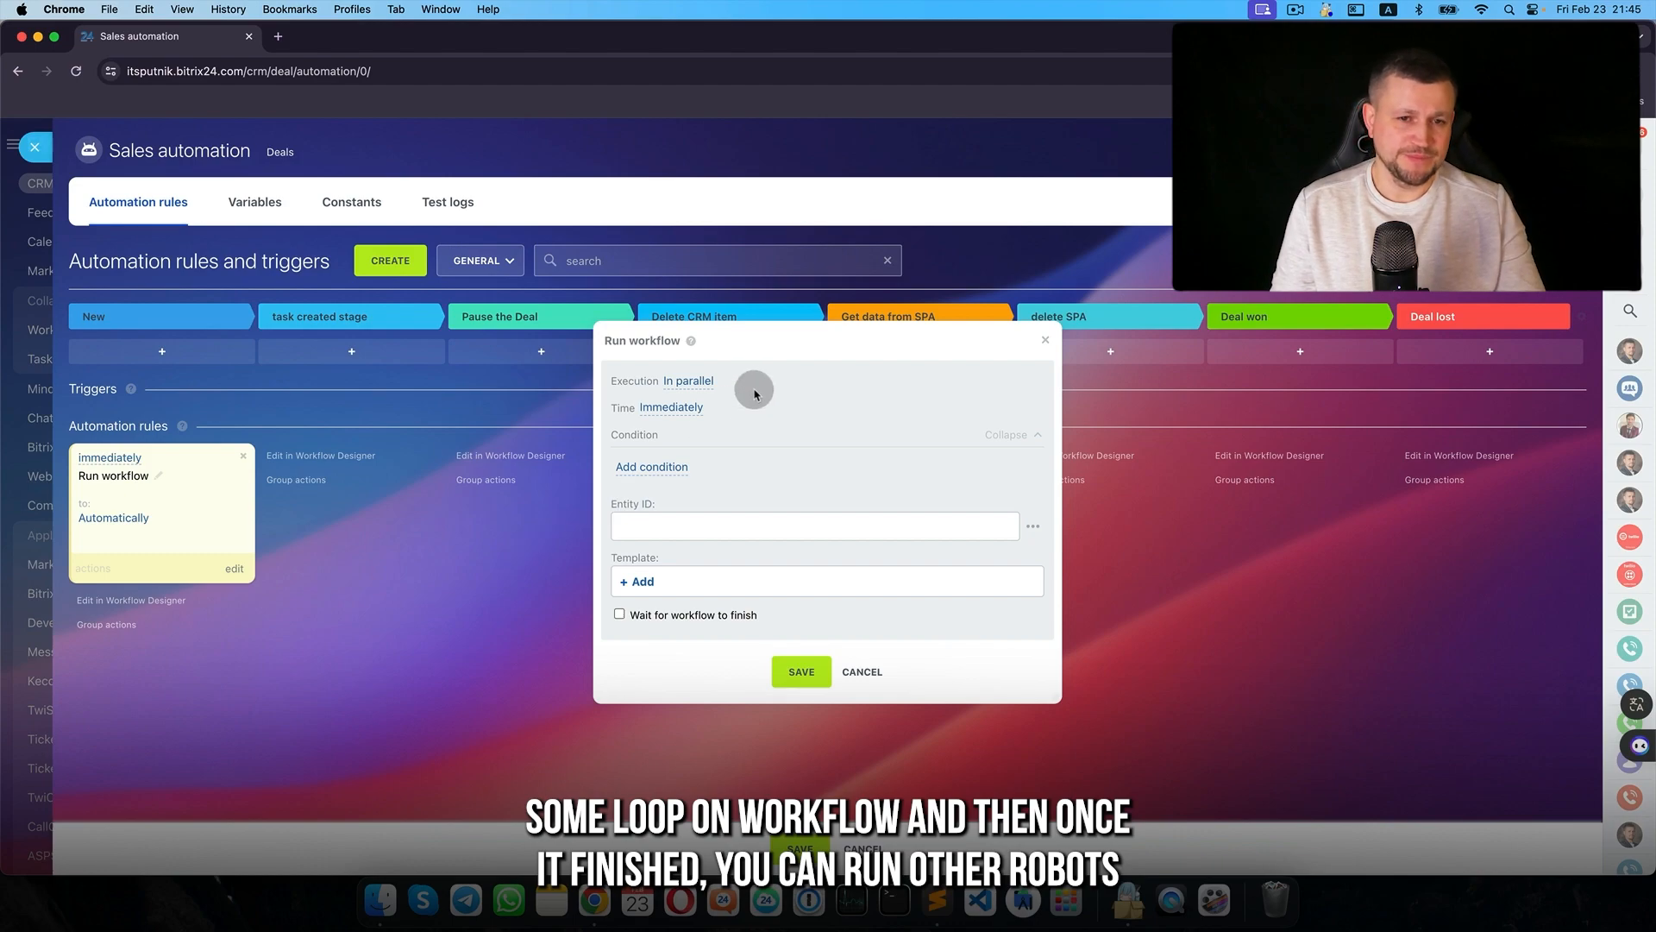
pyautogui.moveTo(781, 340); pyautogui.dragTo(492, 350)
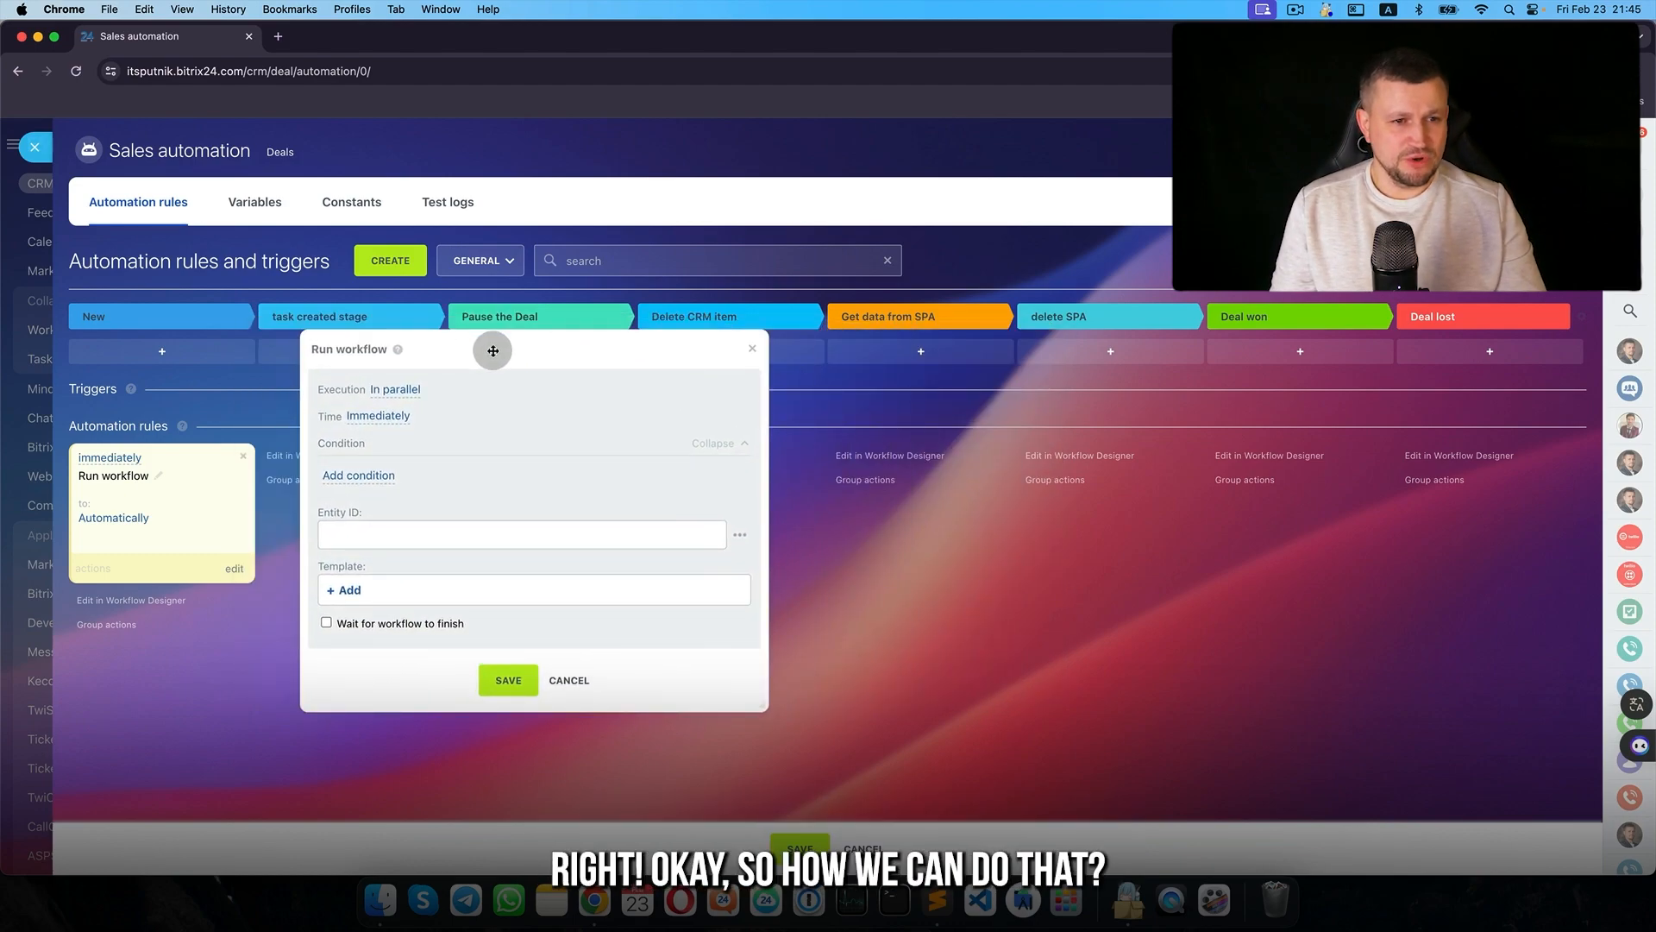
pyautogui.click(569, 681)
pyautogui.moveTo(221, 501); pyautogui.dragTo(547, 488)
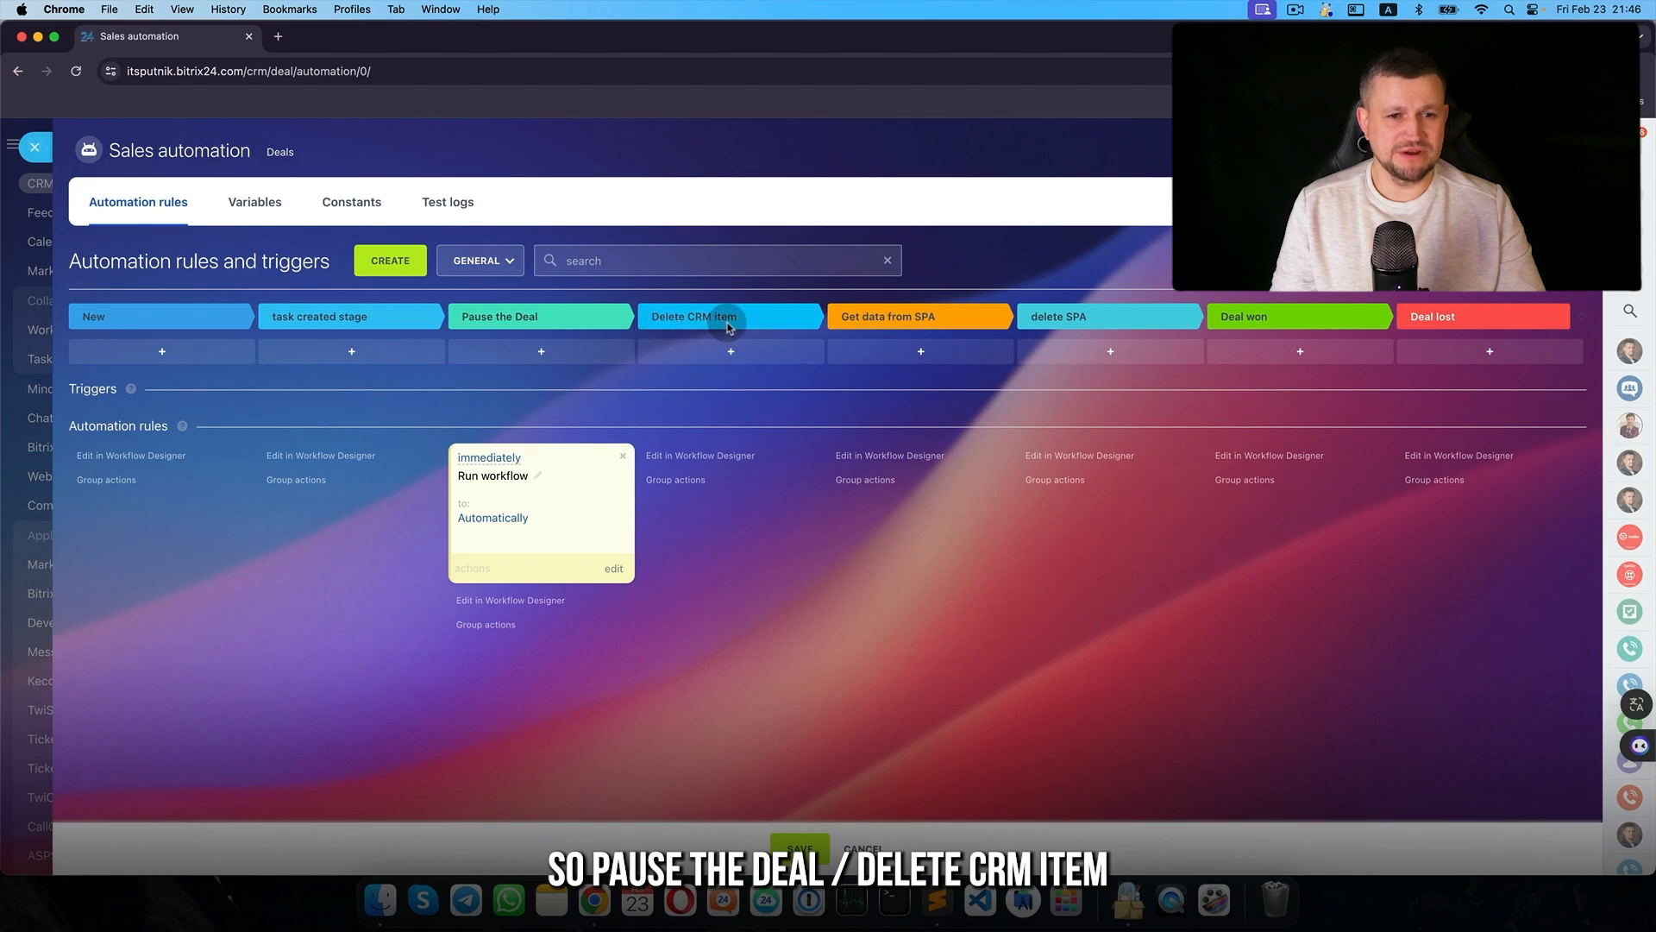
pyautogui.click(880, 847)
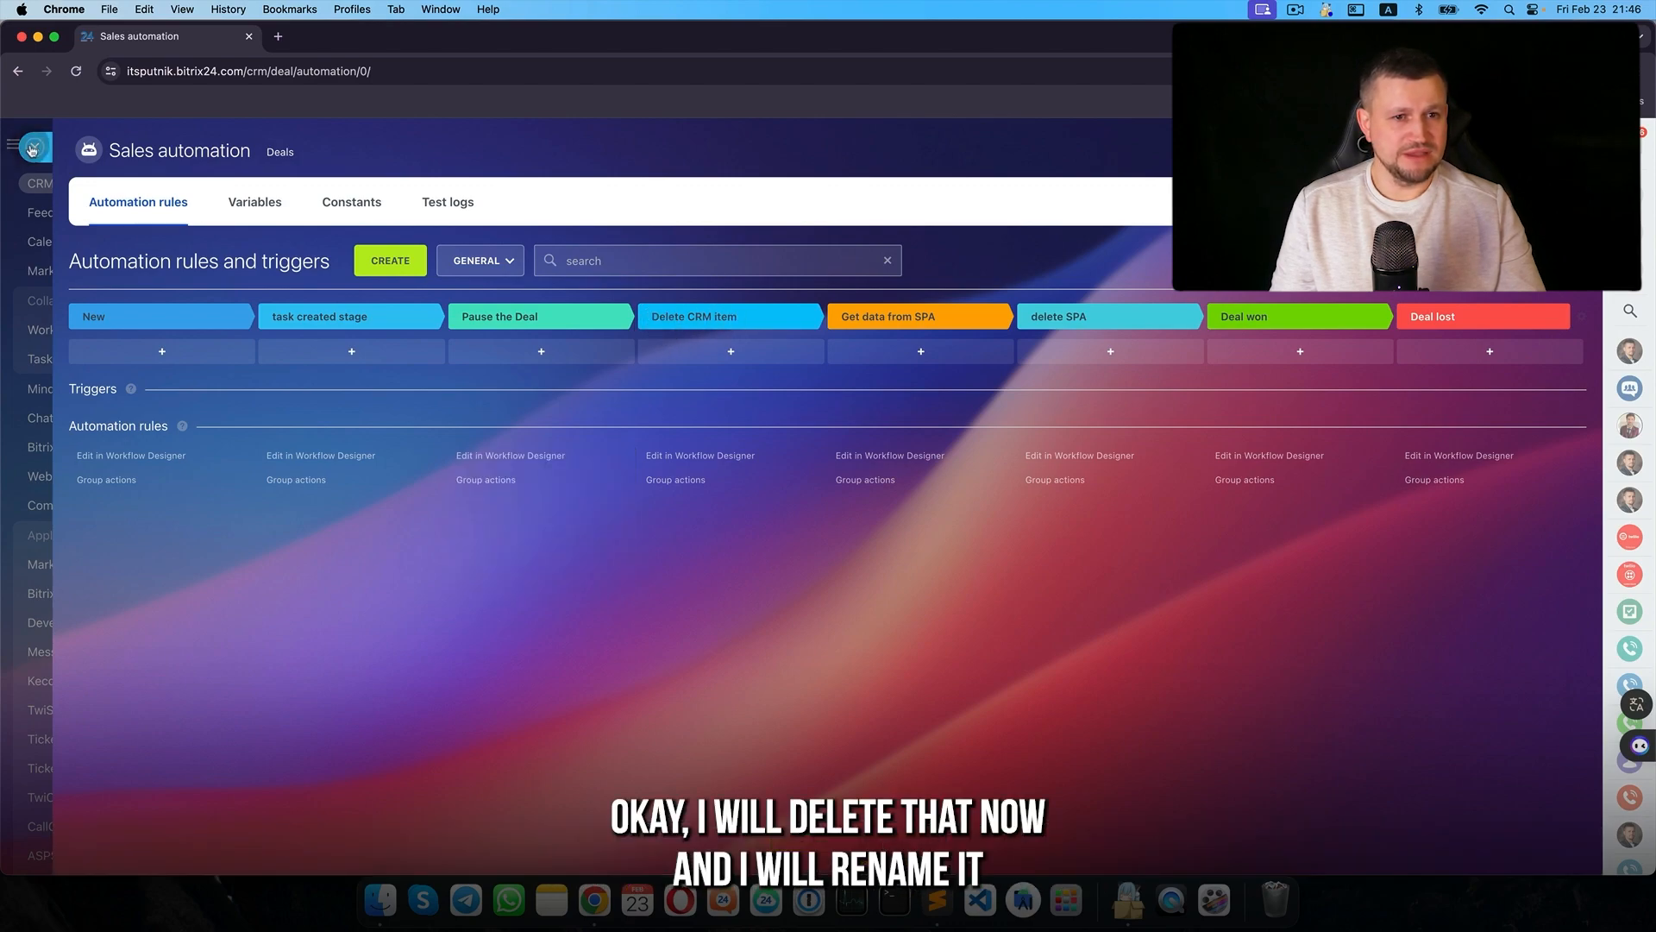
# - Close automation and rename the Pause the Deal stage to 'Run BP'
pyautogui.click(32, 148)
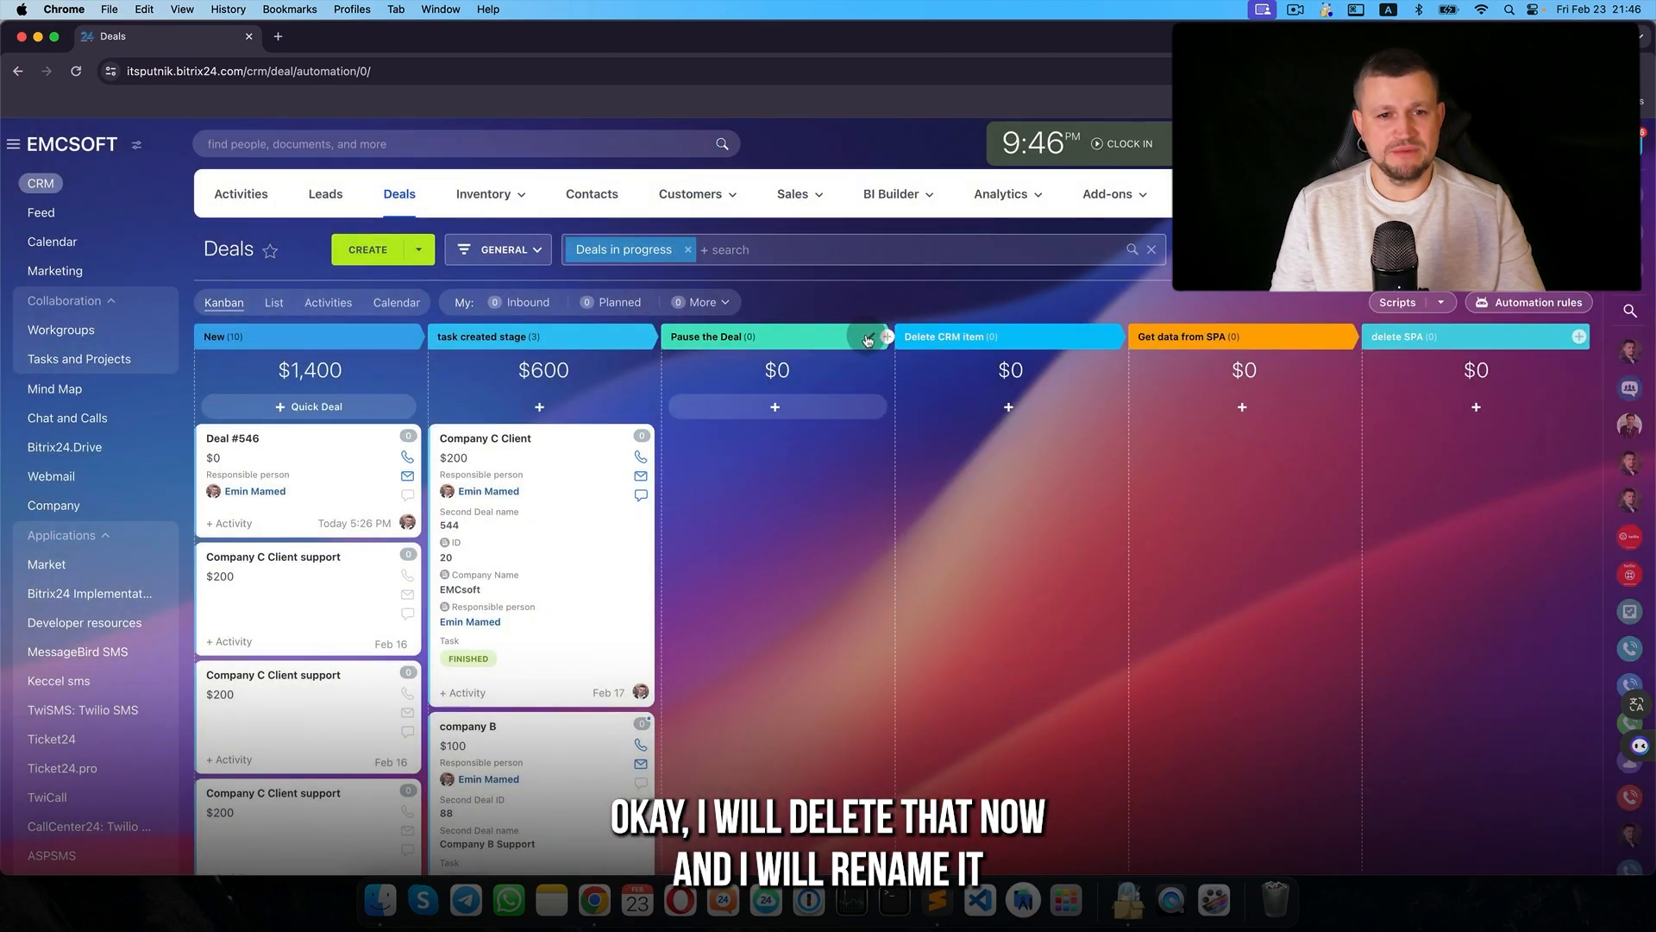
pyautogui.click(867, 340)
pyautogui.write('run B')
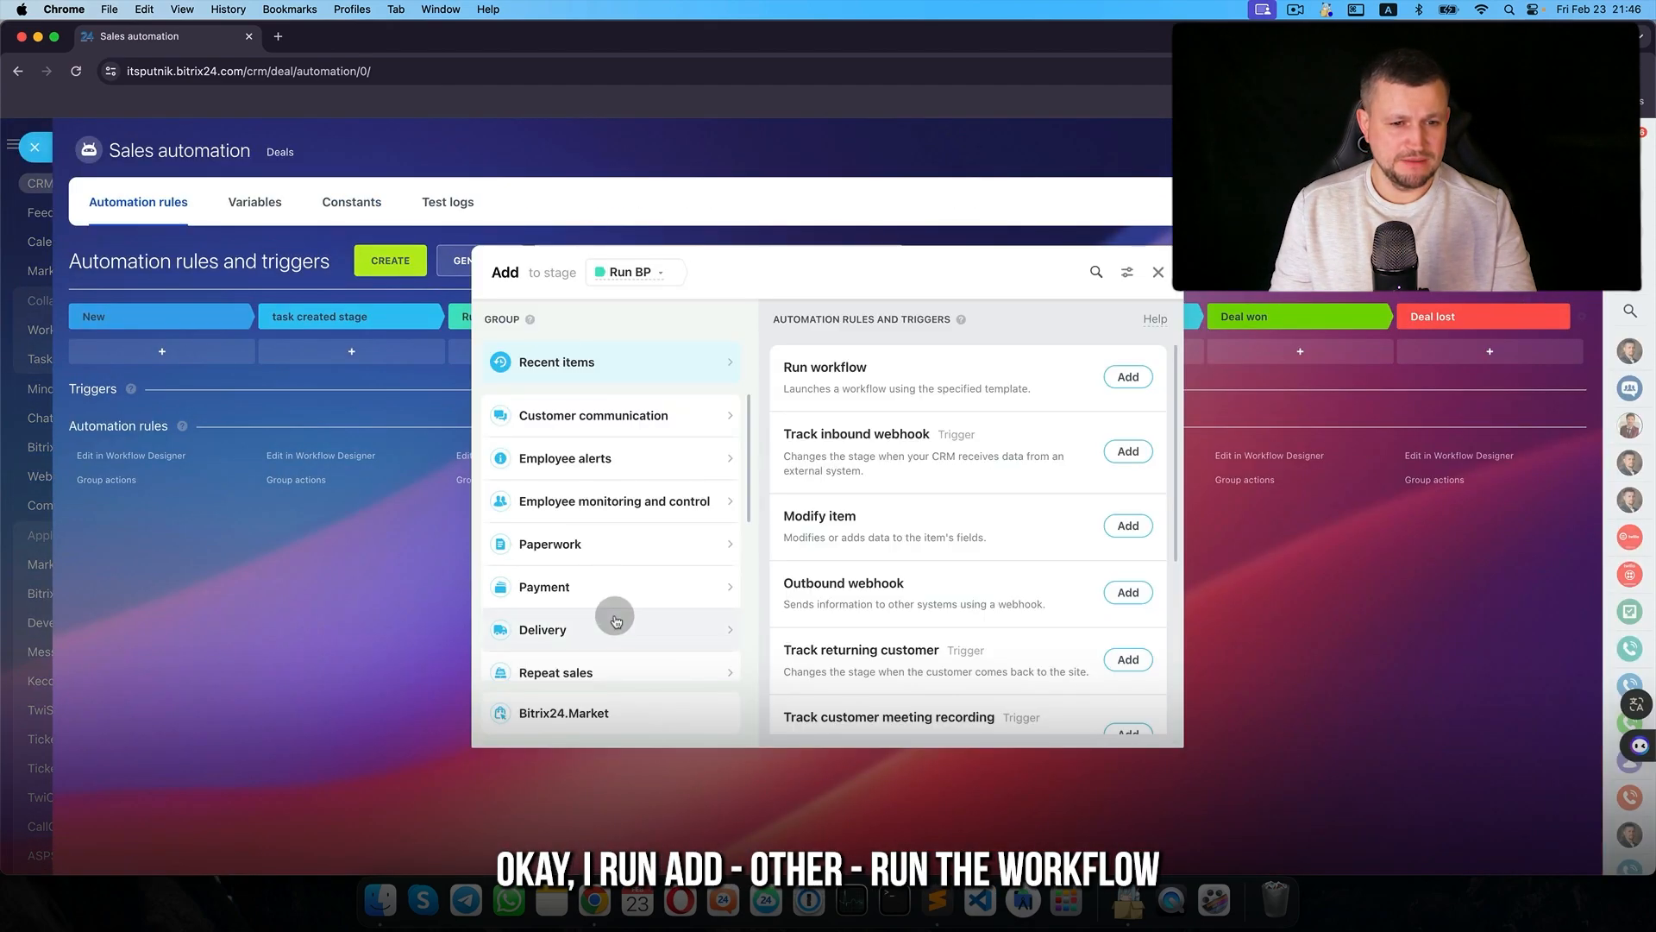
# - Add a Run workflow rule to Run BP and browse the Entity ID fields without choosing one
pyautogui.scroll(-3, 616, 620)
pyautogui.click(610, 655)
pyautogui.scroll(-5, 880, 598)
pyautogui.click(1127, 532)
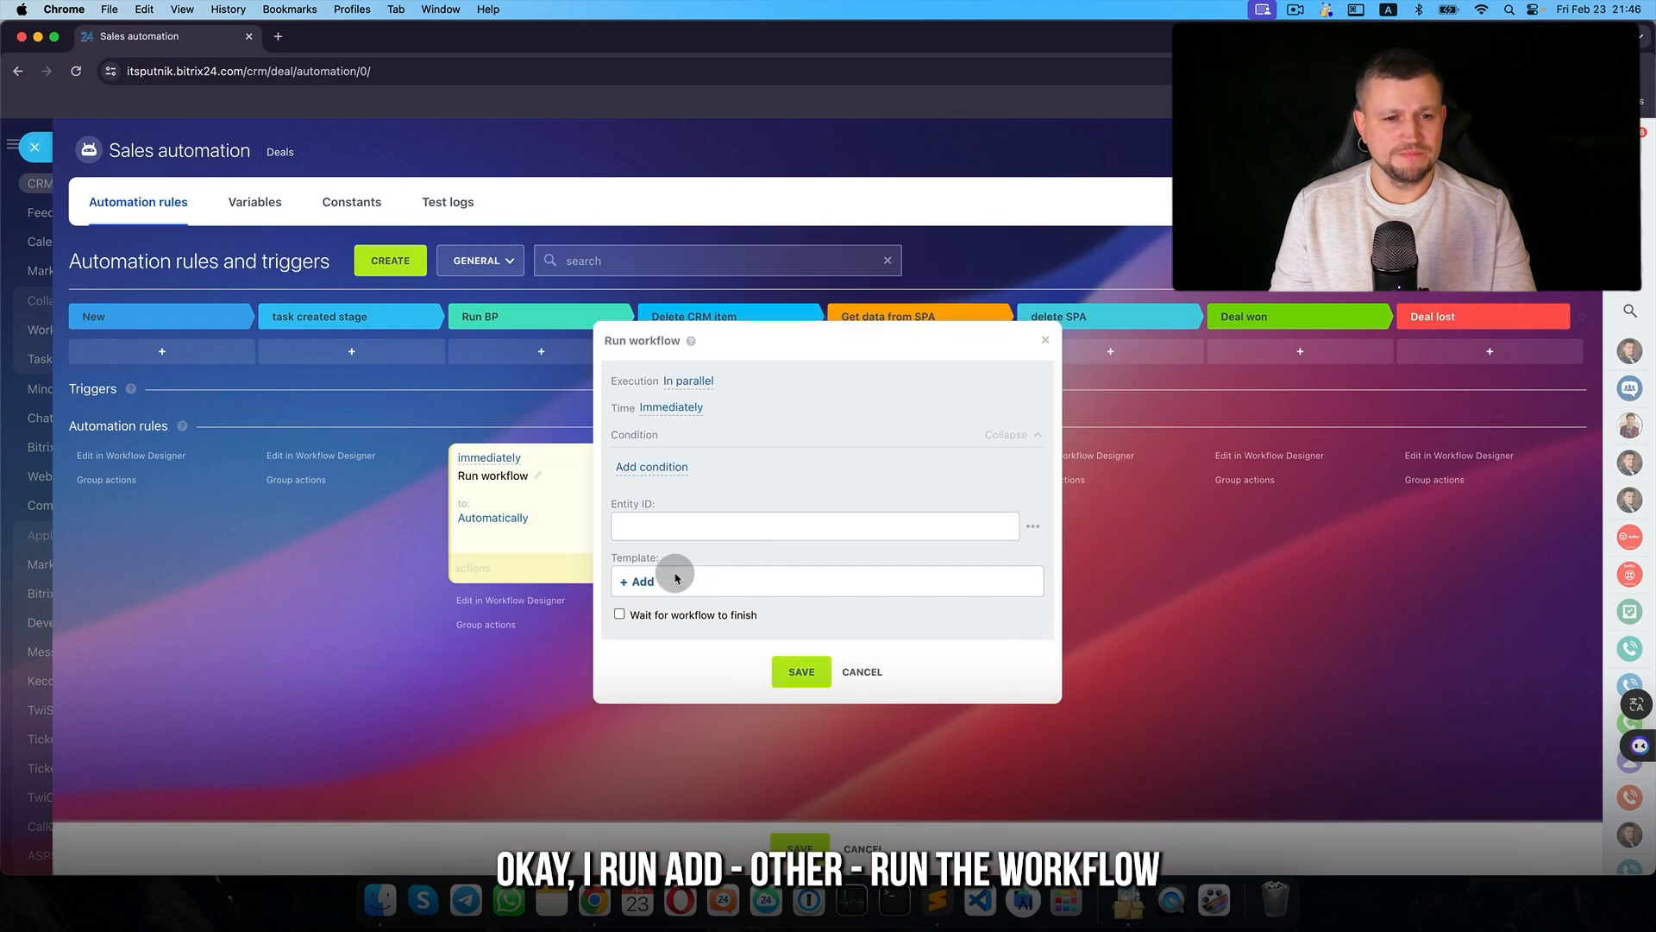
pyautogui.moveTo(769, 343); pyautogui.dragTo(433, 321)
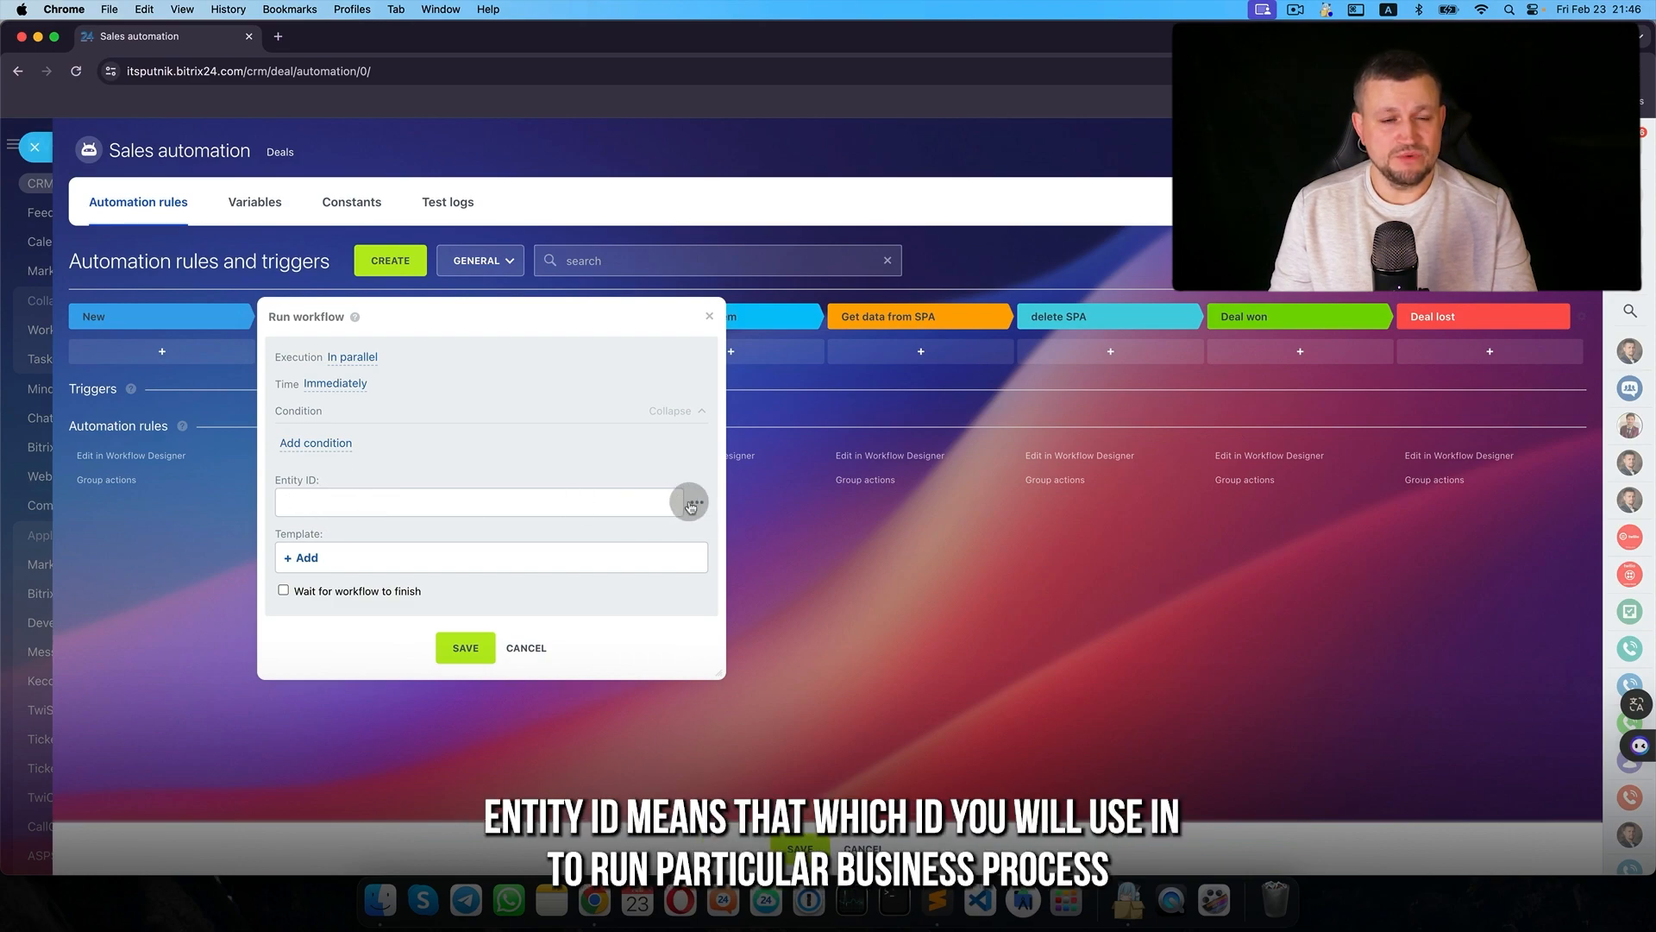
pyautogui.click(690, 506)
pyautogui.scroll(-3, 716, 603)
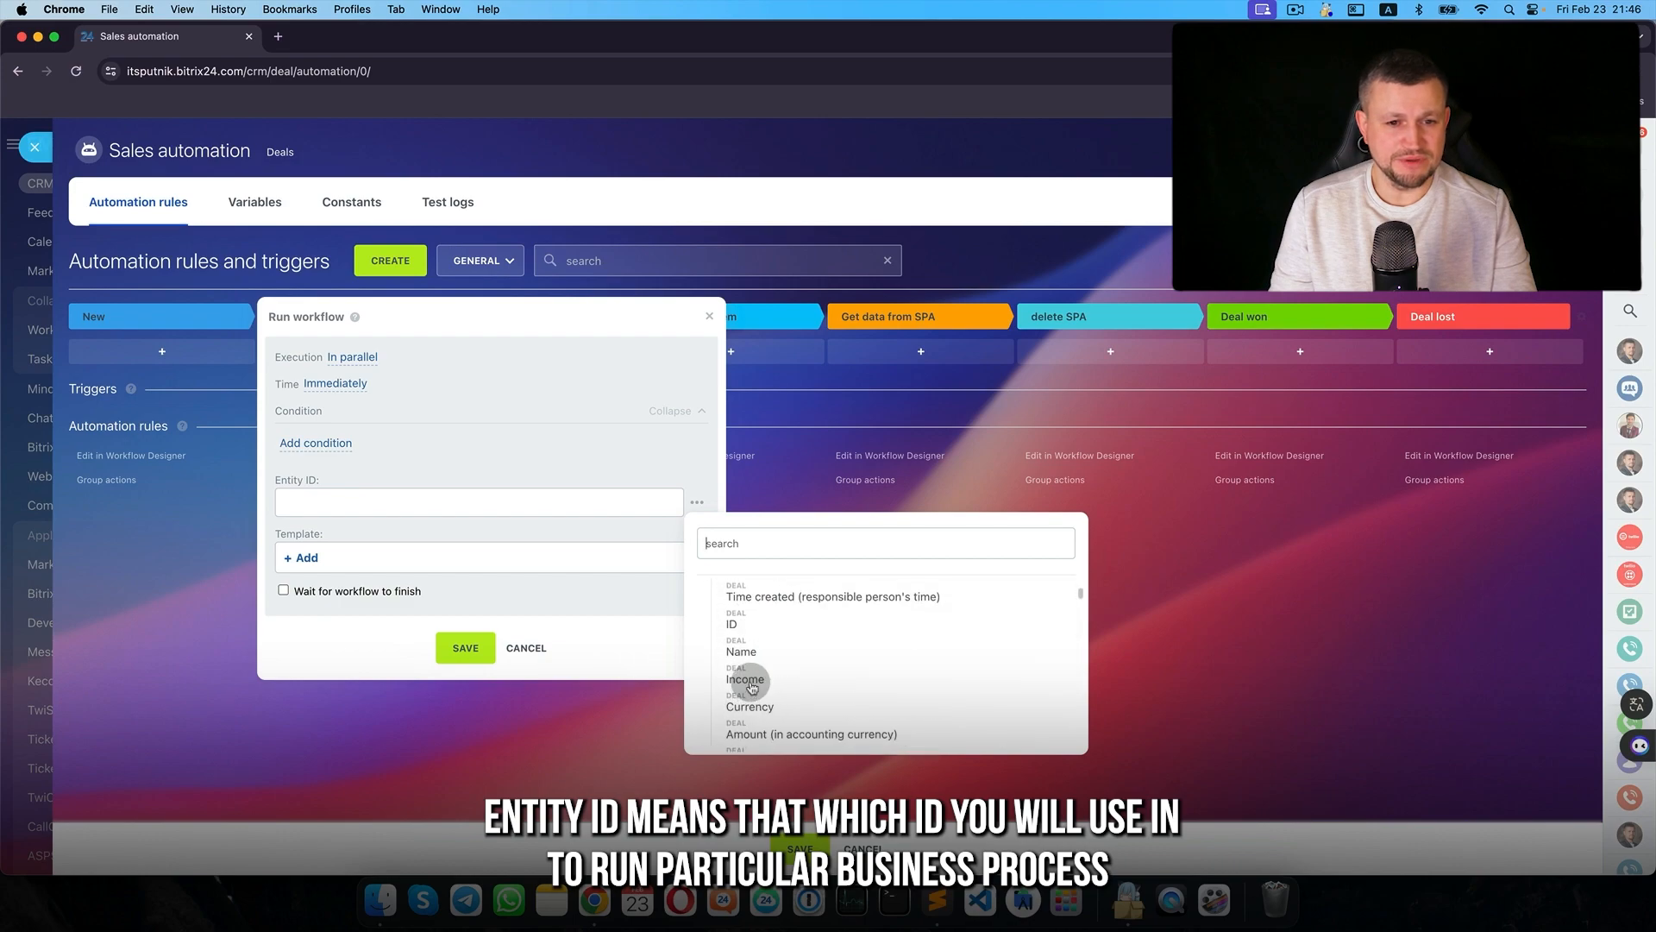
pyautogui.click(677, 461)
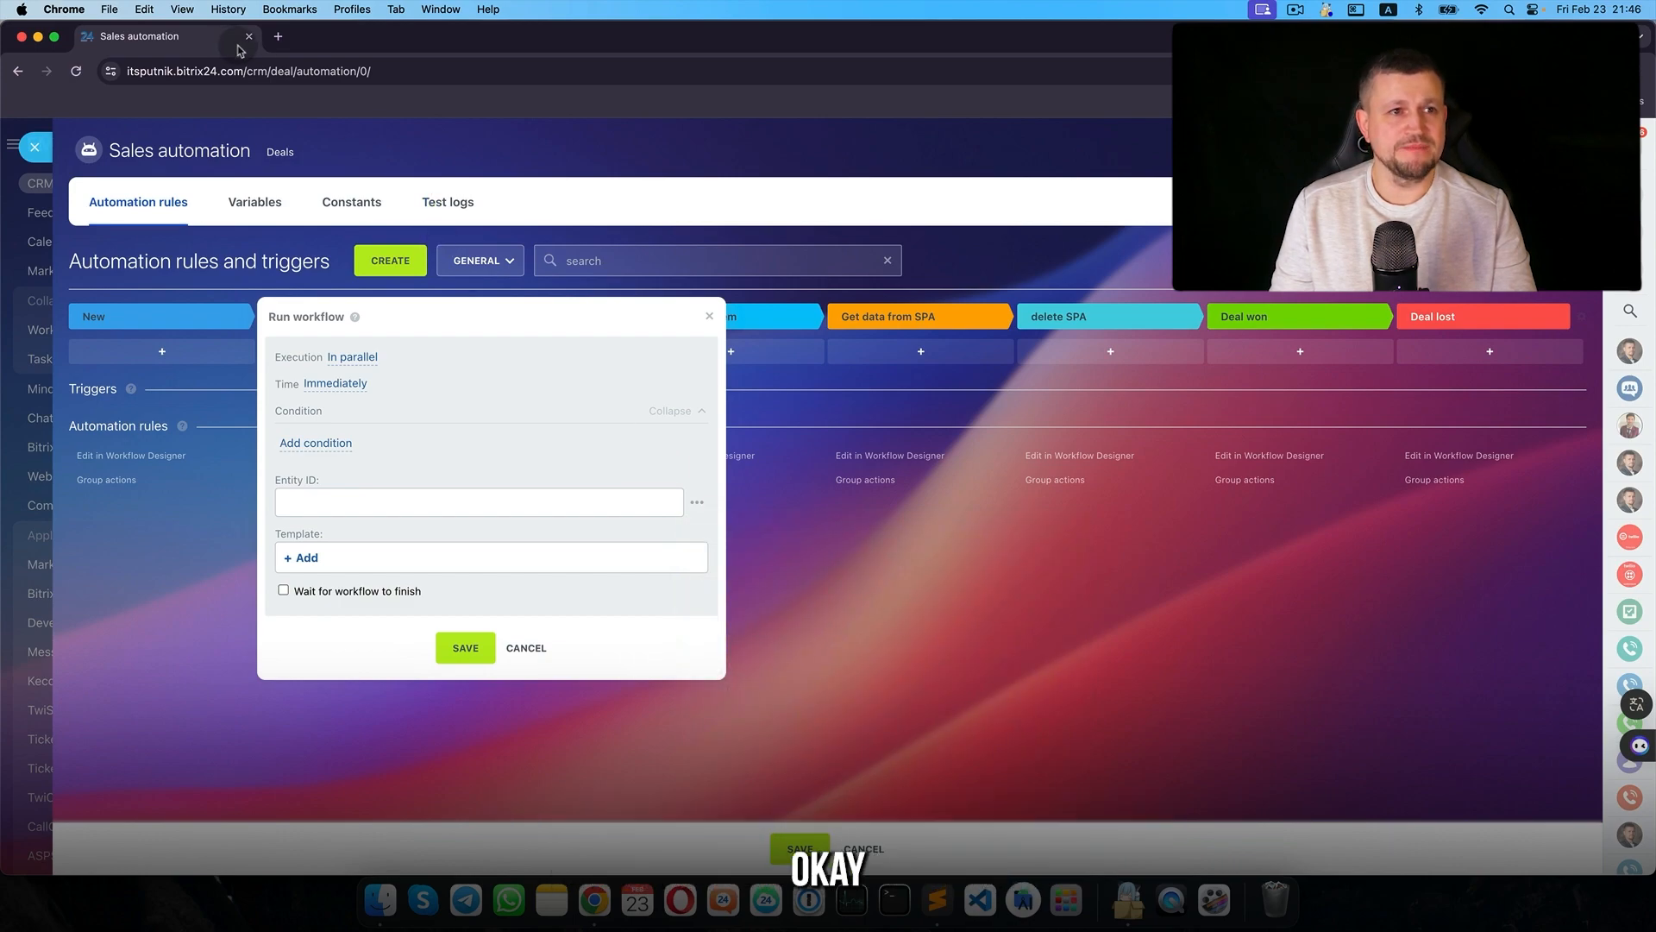
pyautogui.click(270, 68)
# - Open the automation page address in a second browser tab
pyautogui.press('super+c')
pyautogui.press('super+t')
pyautogui.press('super+v')
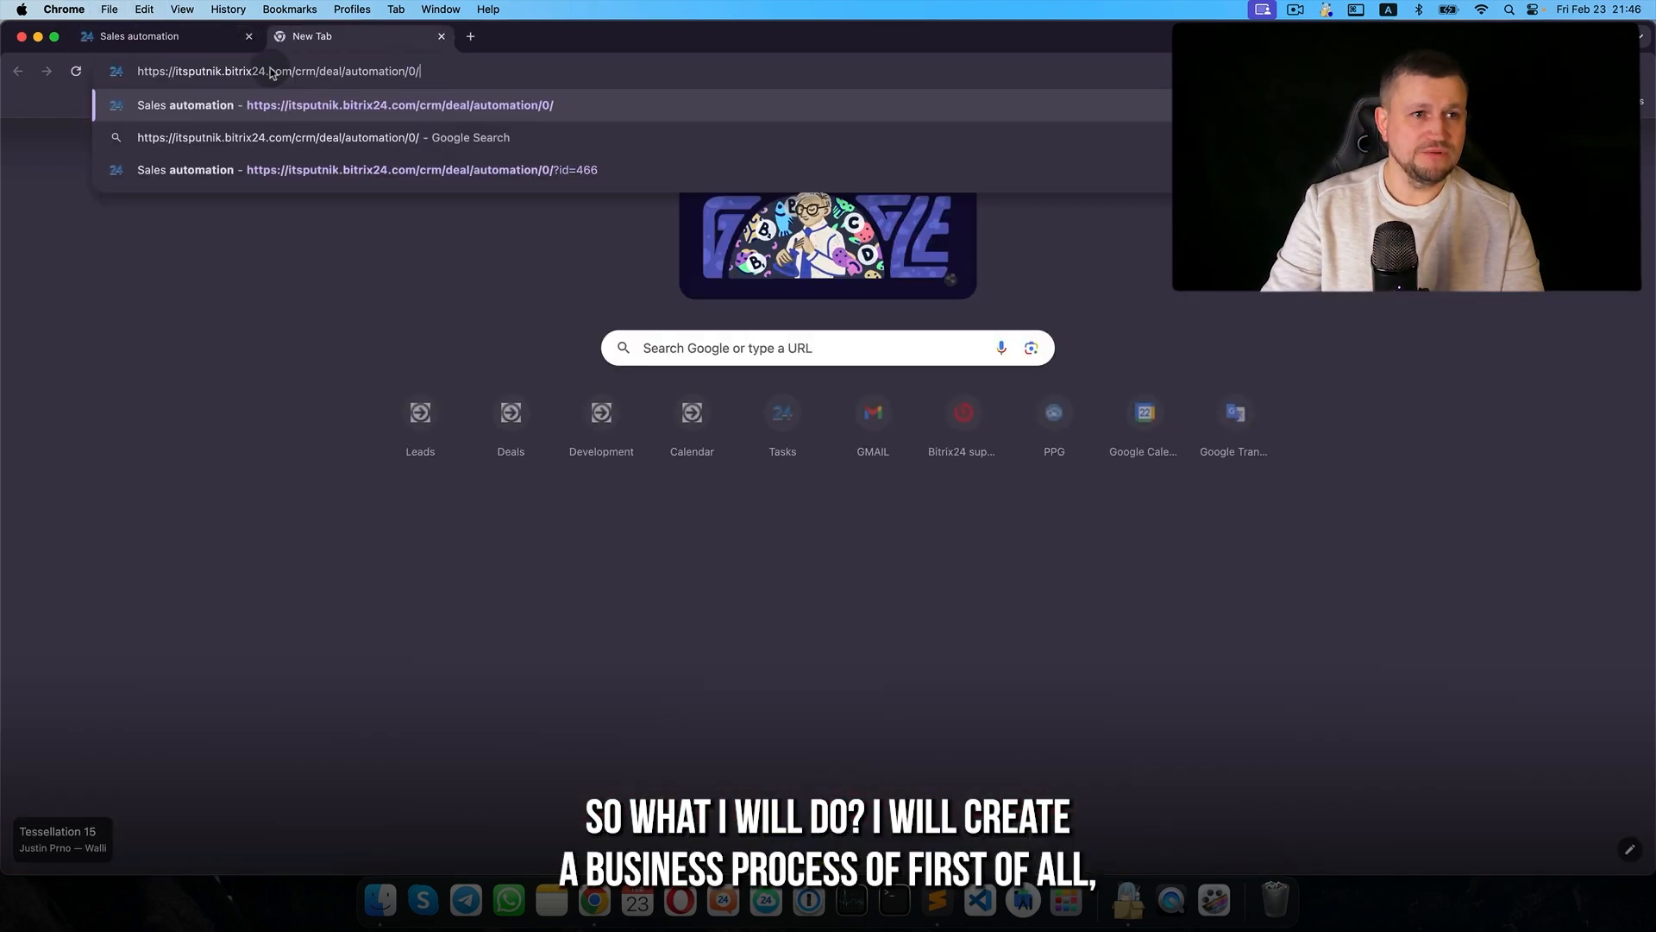
pyautogui.press('Return')
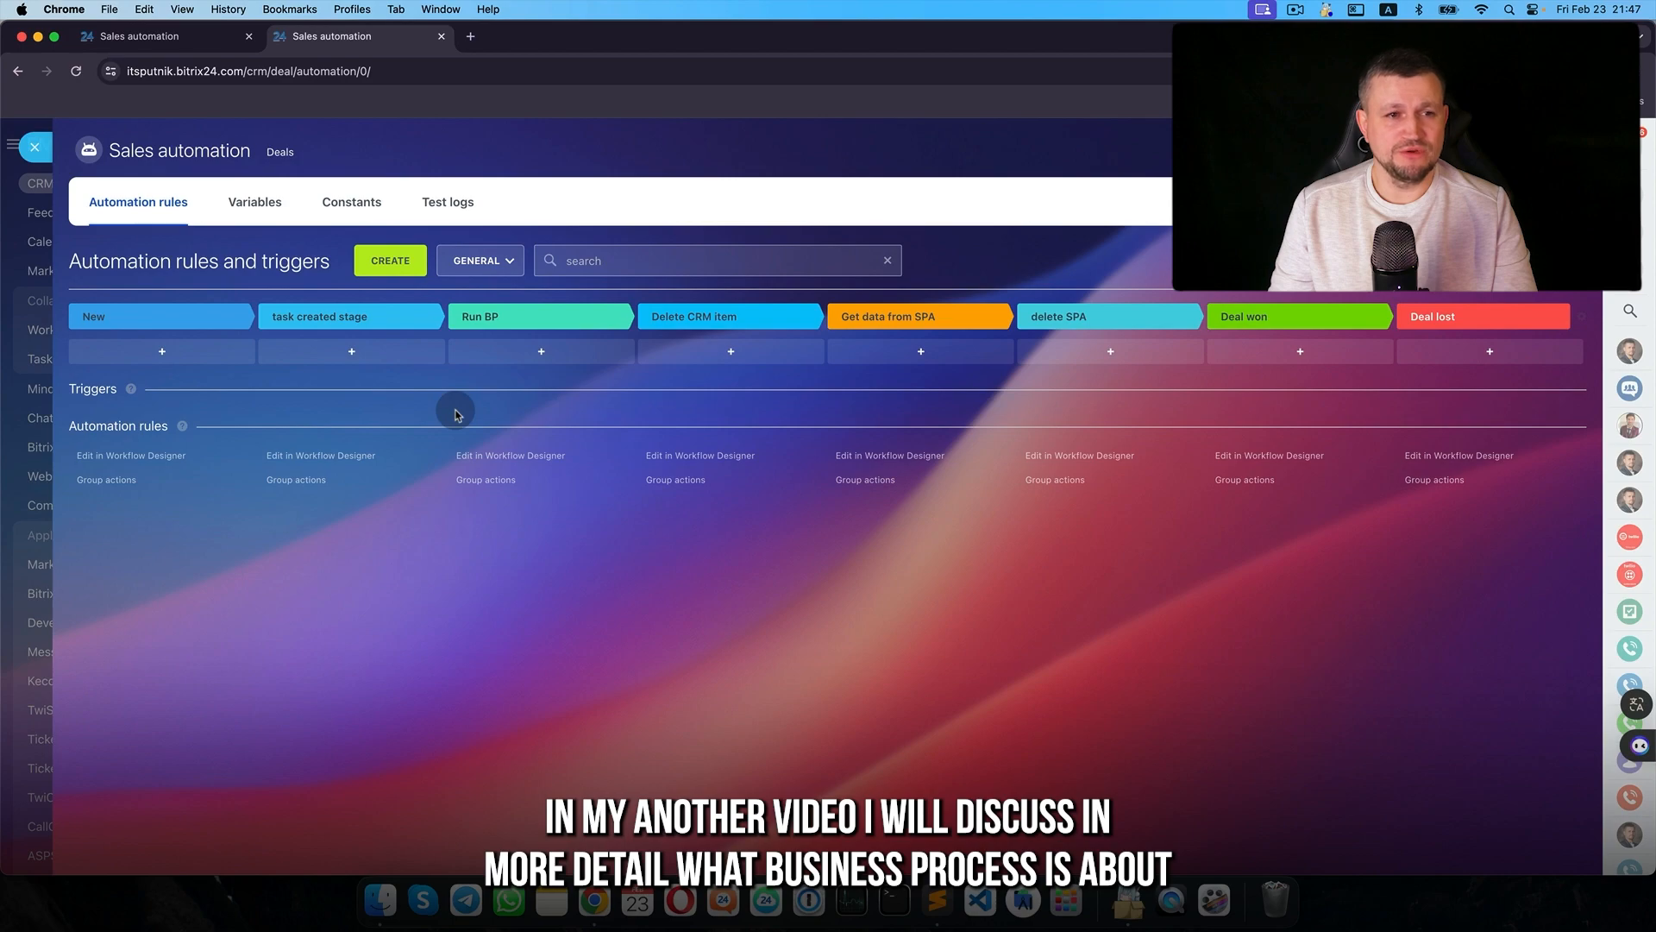
# - Close automation and go to More > Settings > CRM settings
pyautogui.click(38, 148)
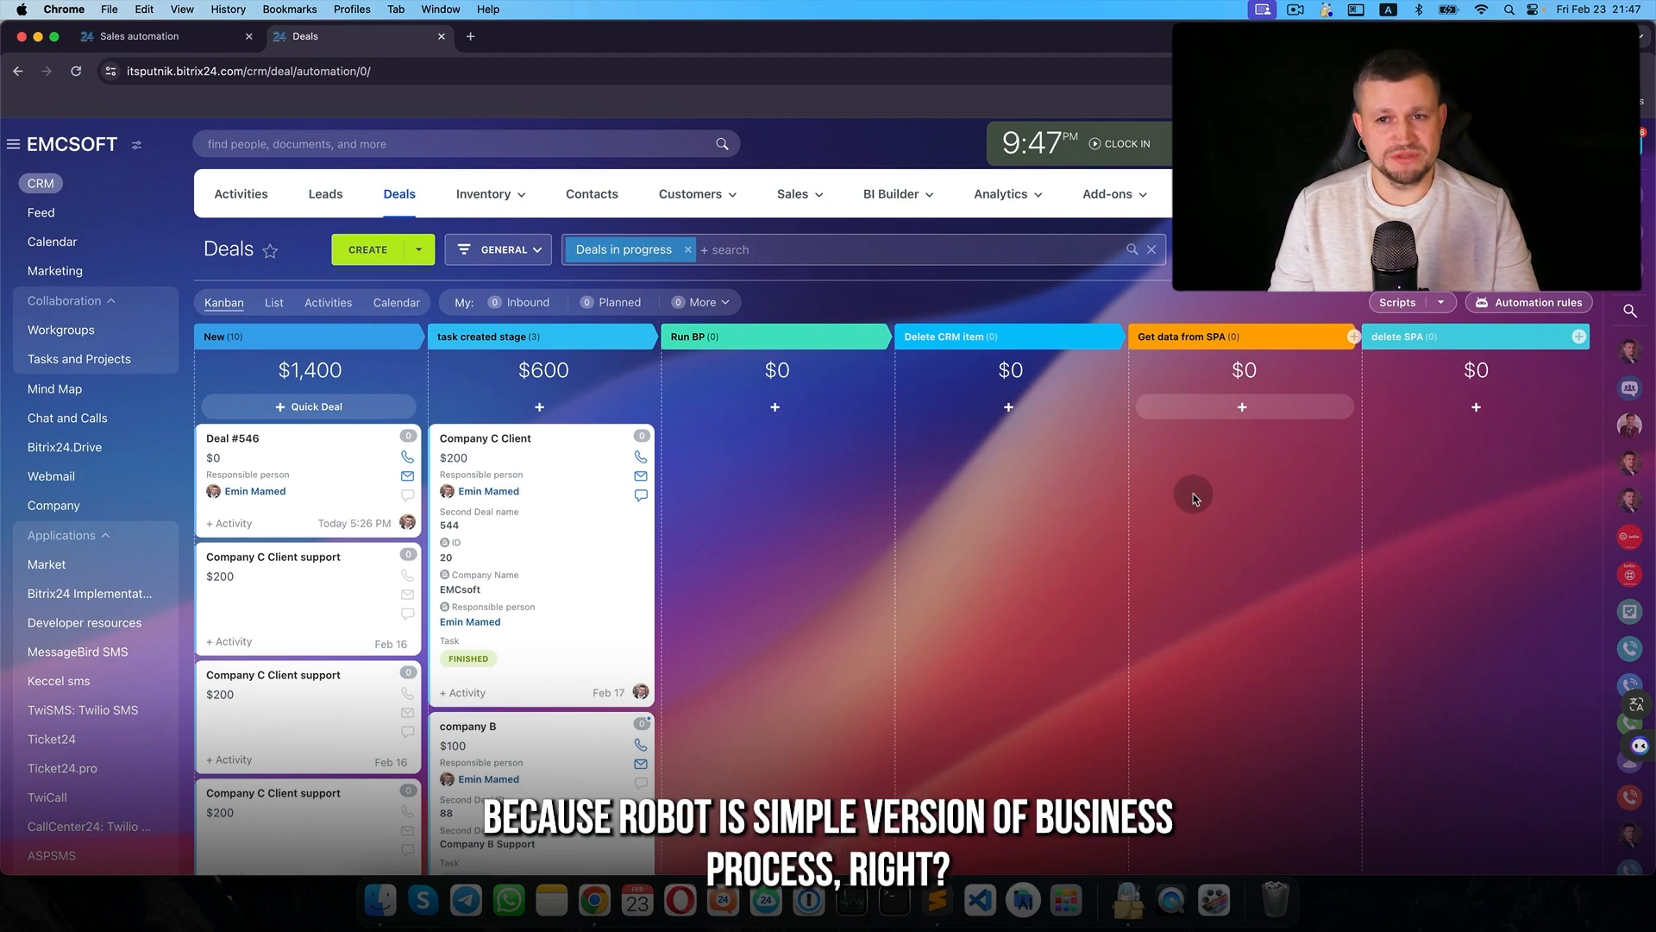
pyautogui.click(1457, 194)
pyautogui.moveTo(1447, 437)
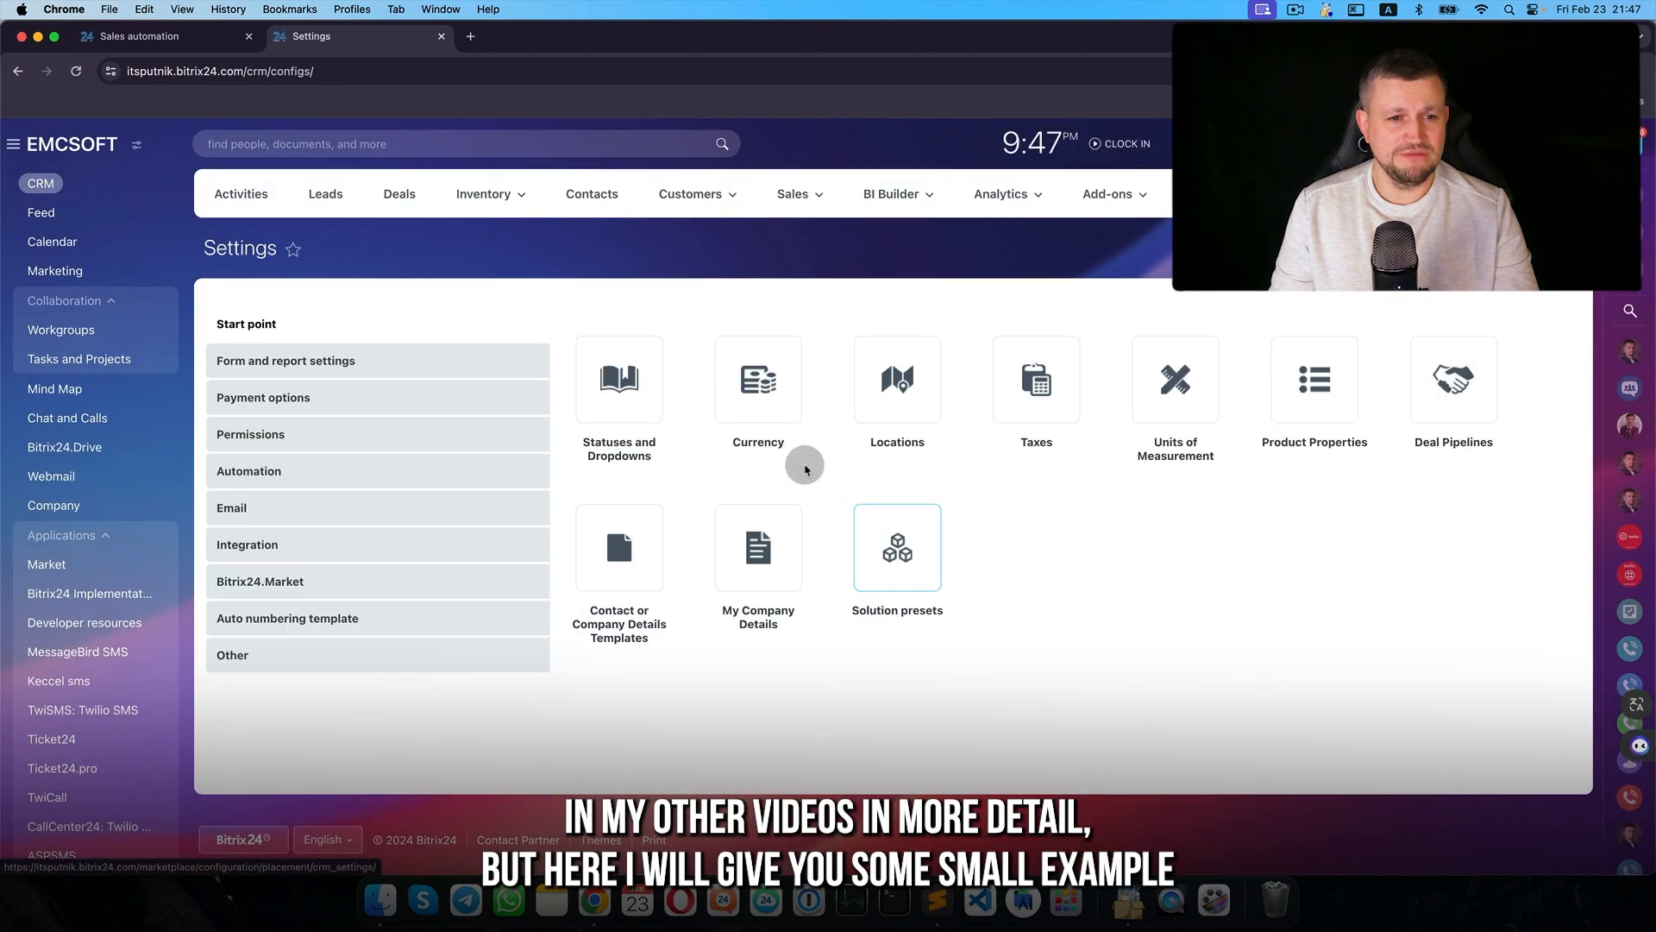
# - Go to Automation > Business Processes and open the Deal workflow Templates
pyautogui.click(368, 470)
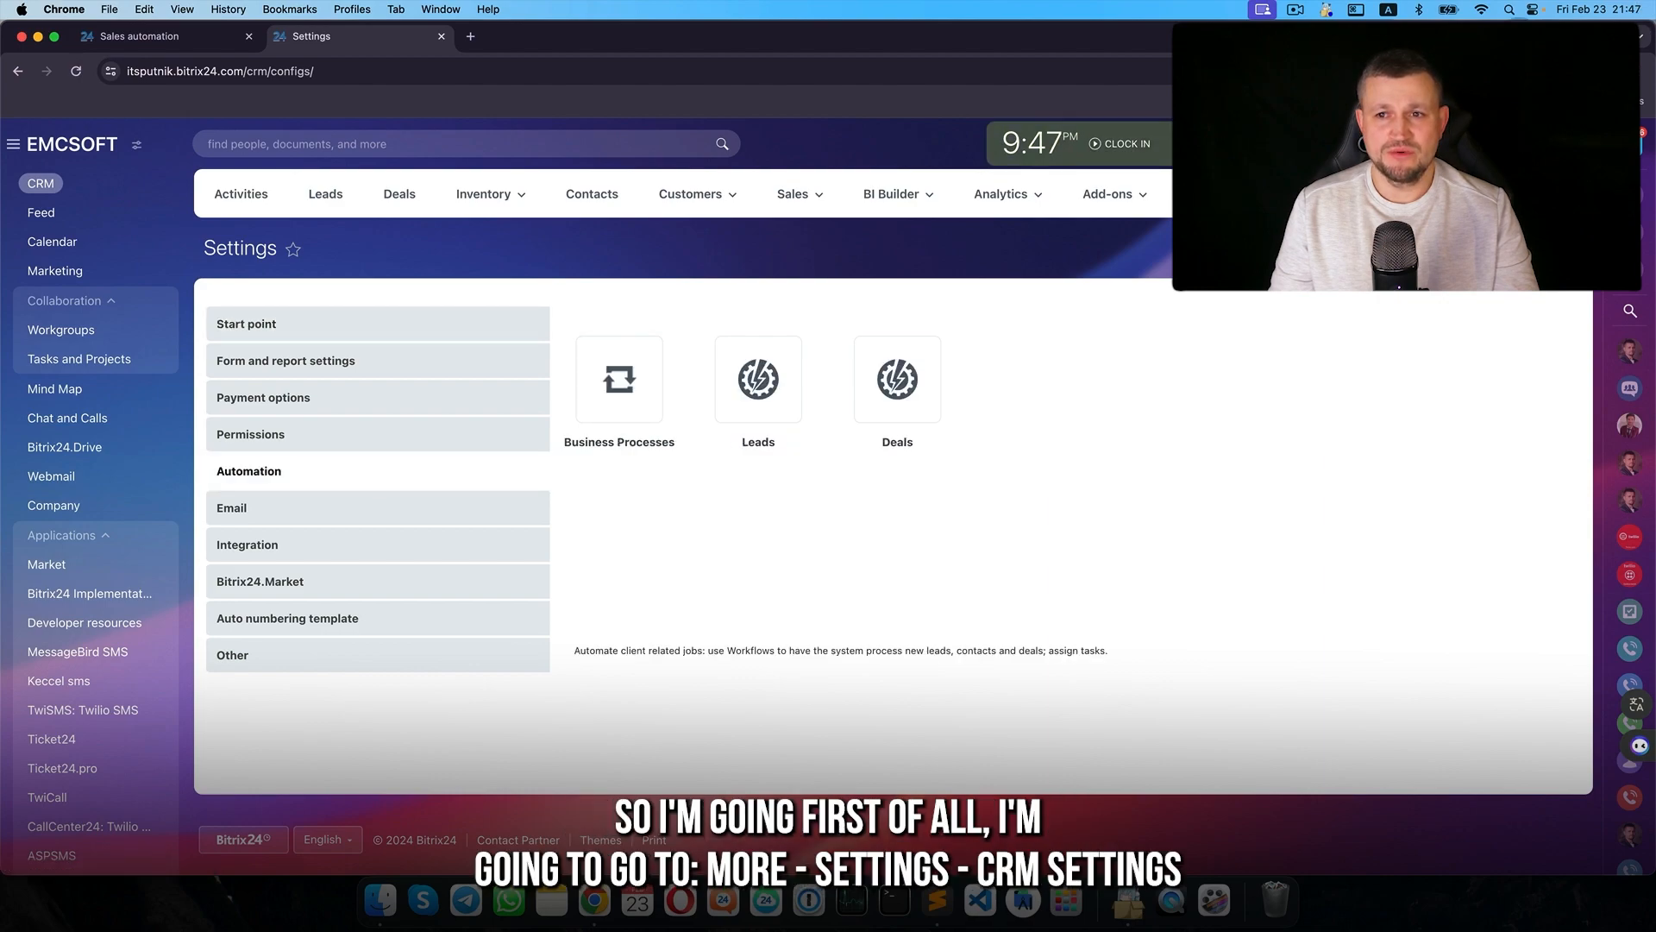
pyautogui.click(1458, 194)
pyautogui.moveTo(1439, 432)
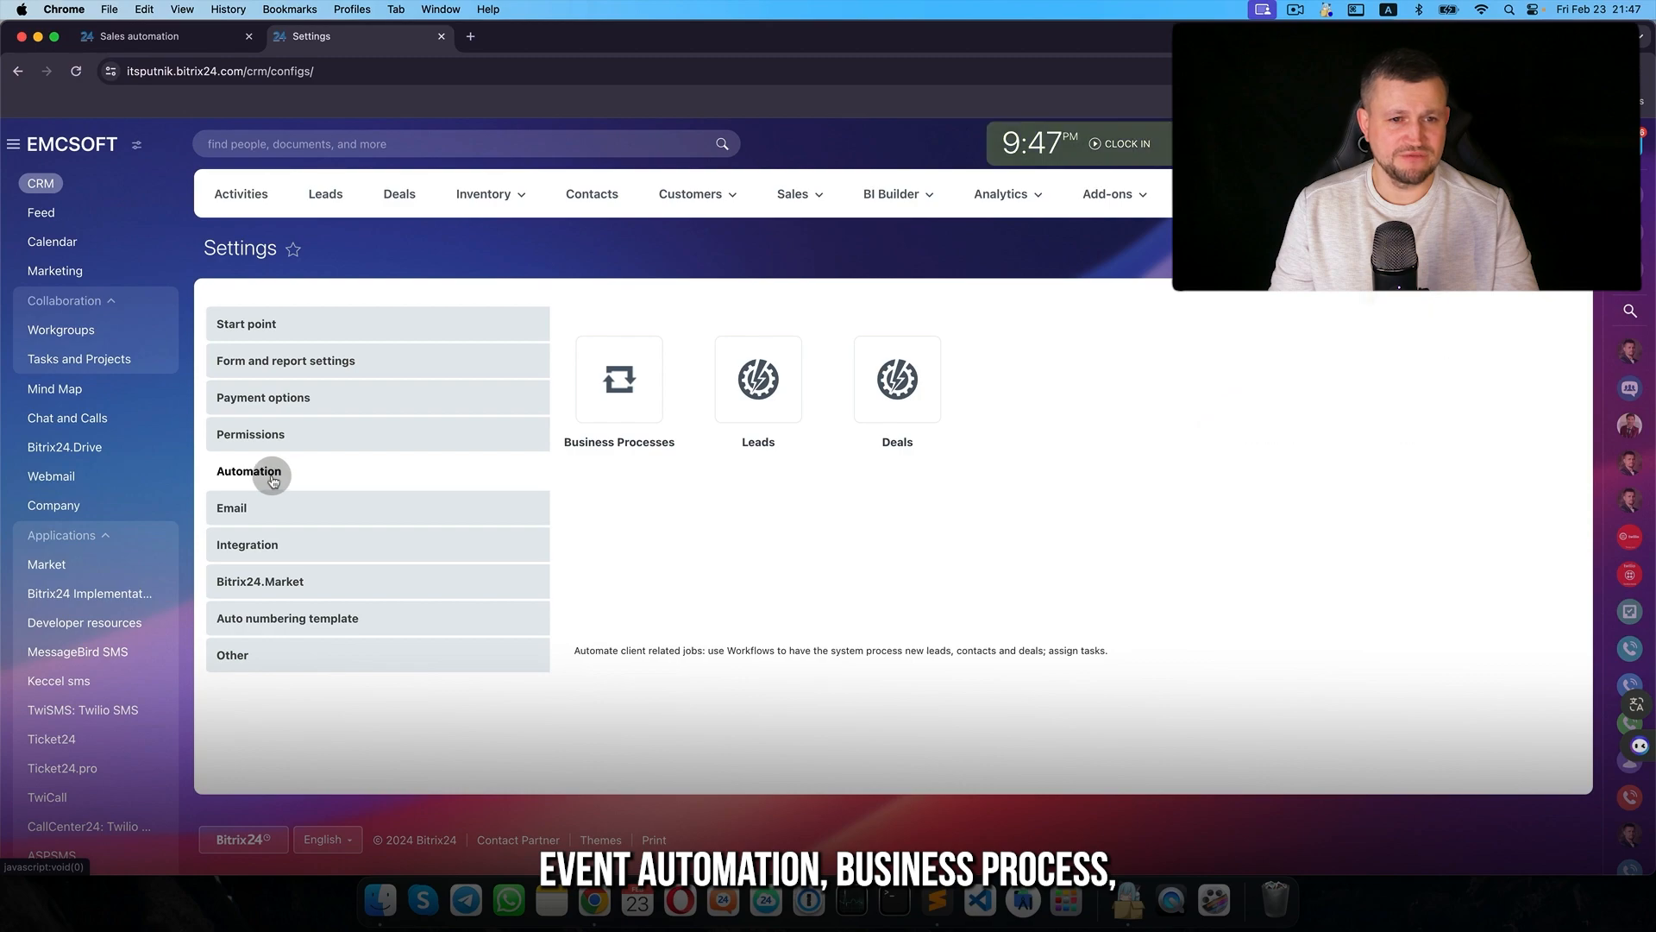
pyautogui.click(617, 379)
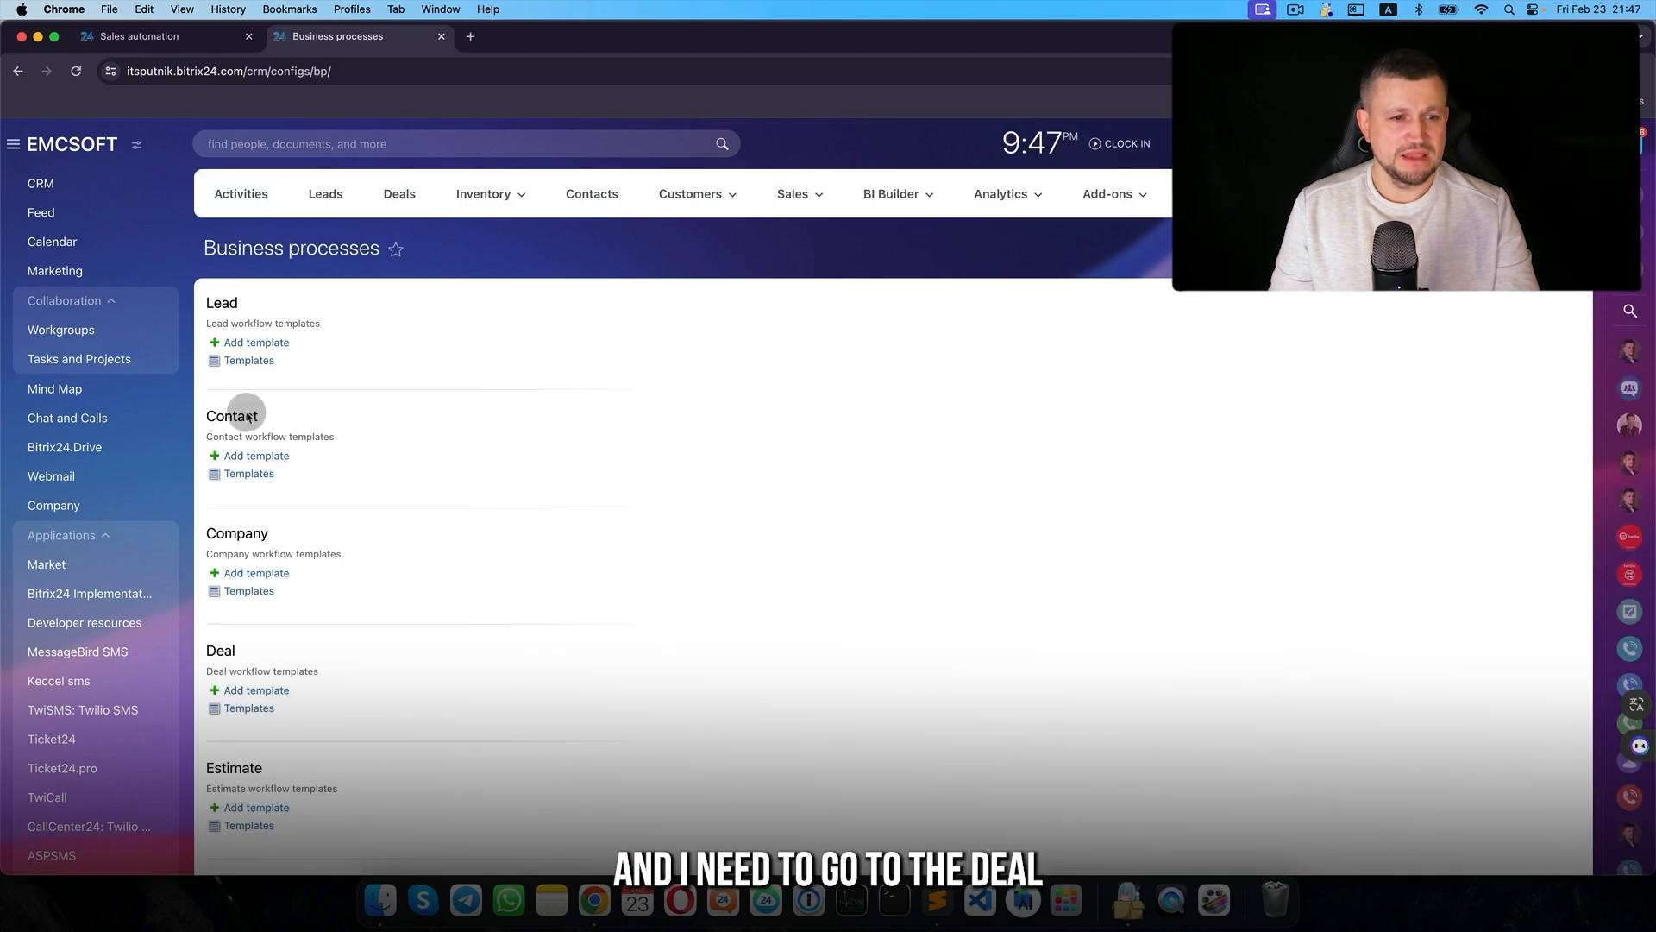
pyautogui.click(250, 709)
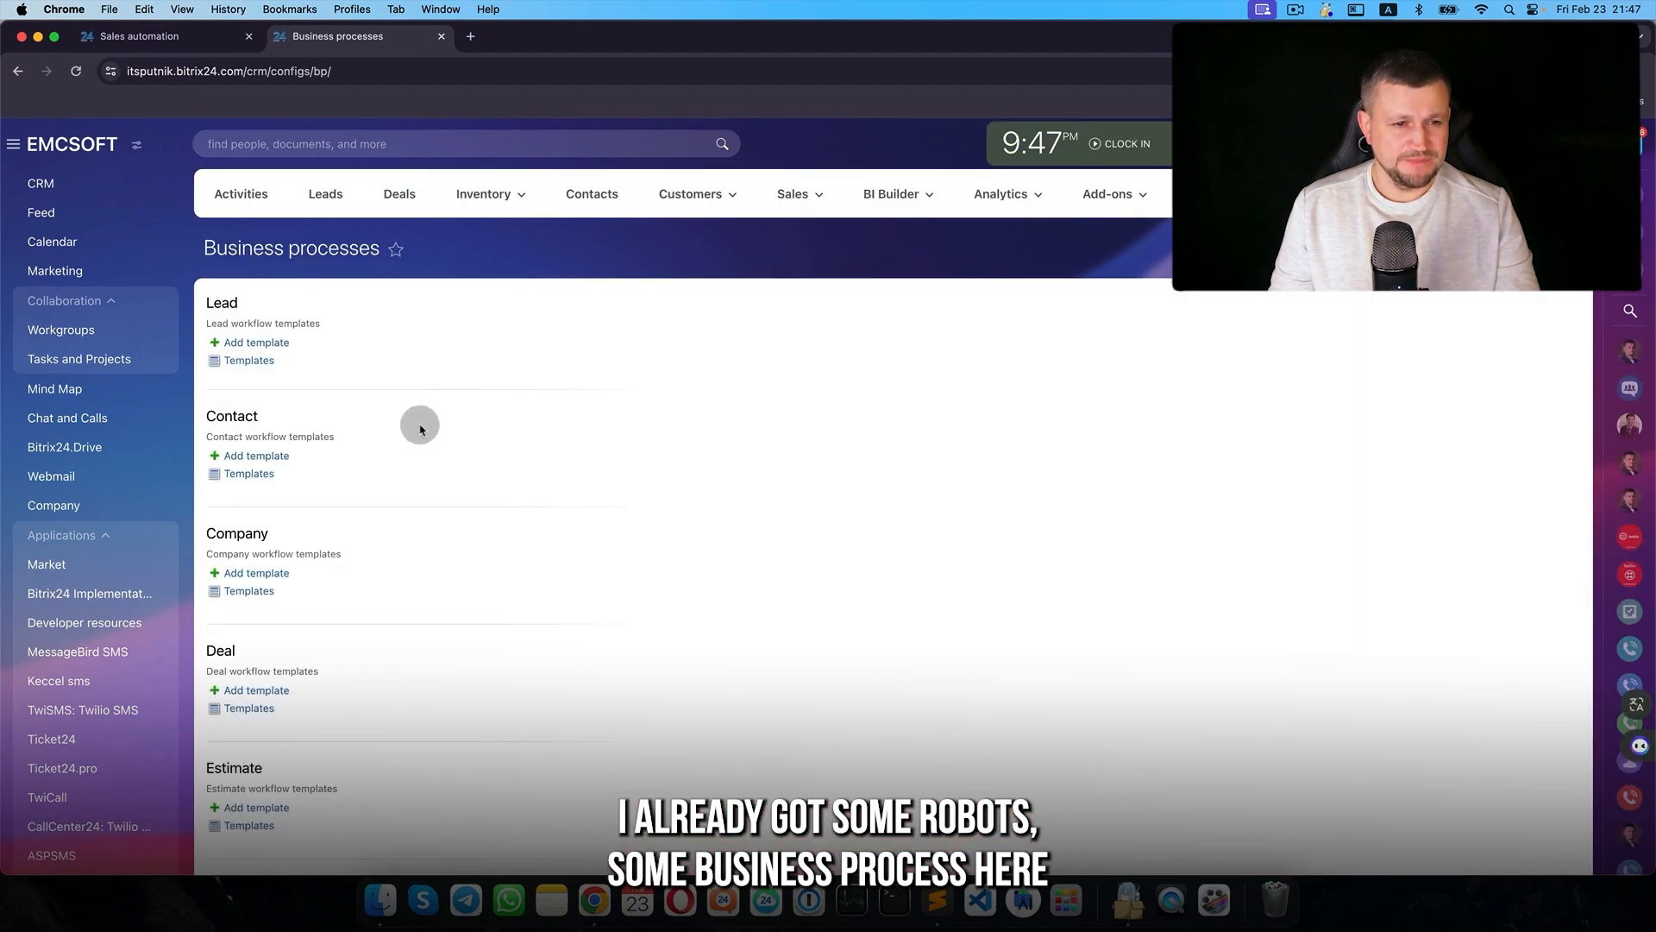
pyautogui.click(257, 710)
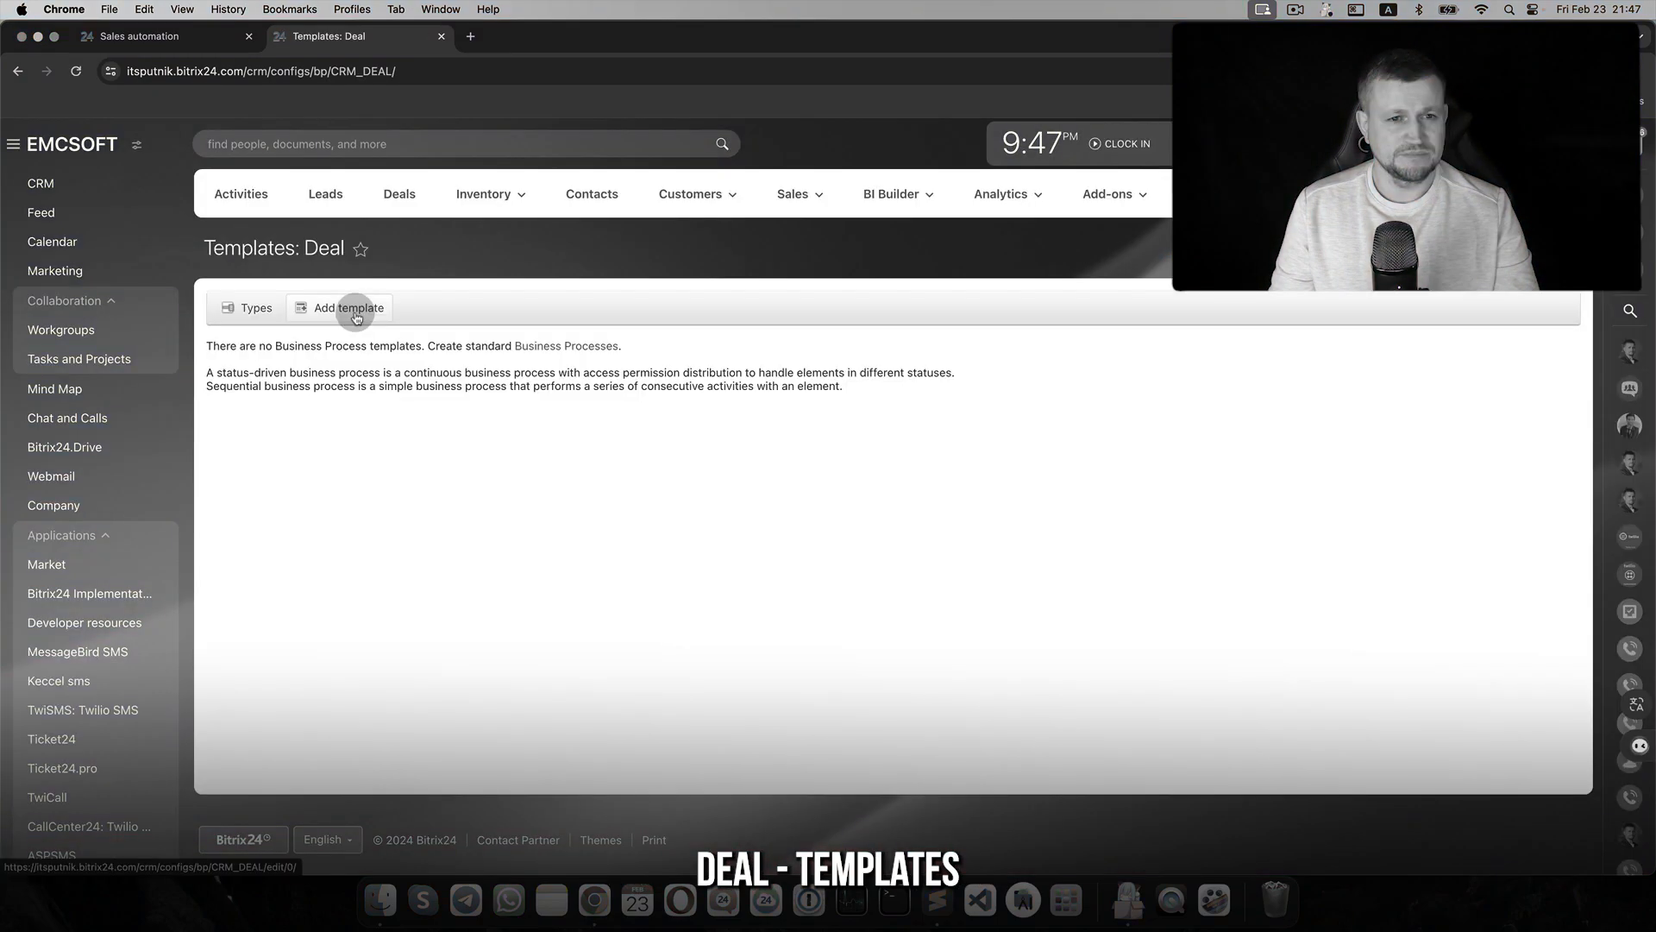
# - Create a new deal workflow template titled 'Setup a meeting' and save its parameters
pyautogui.click(355, 310)
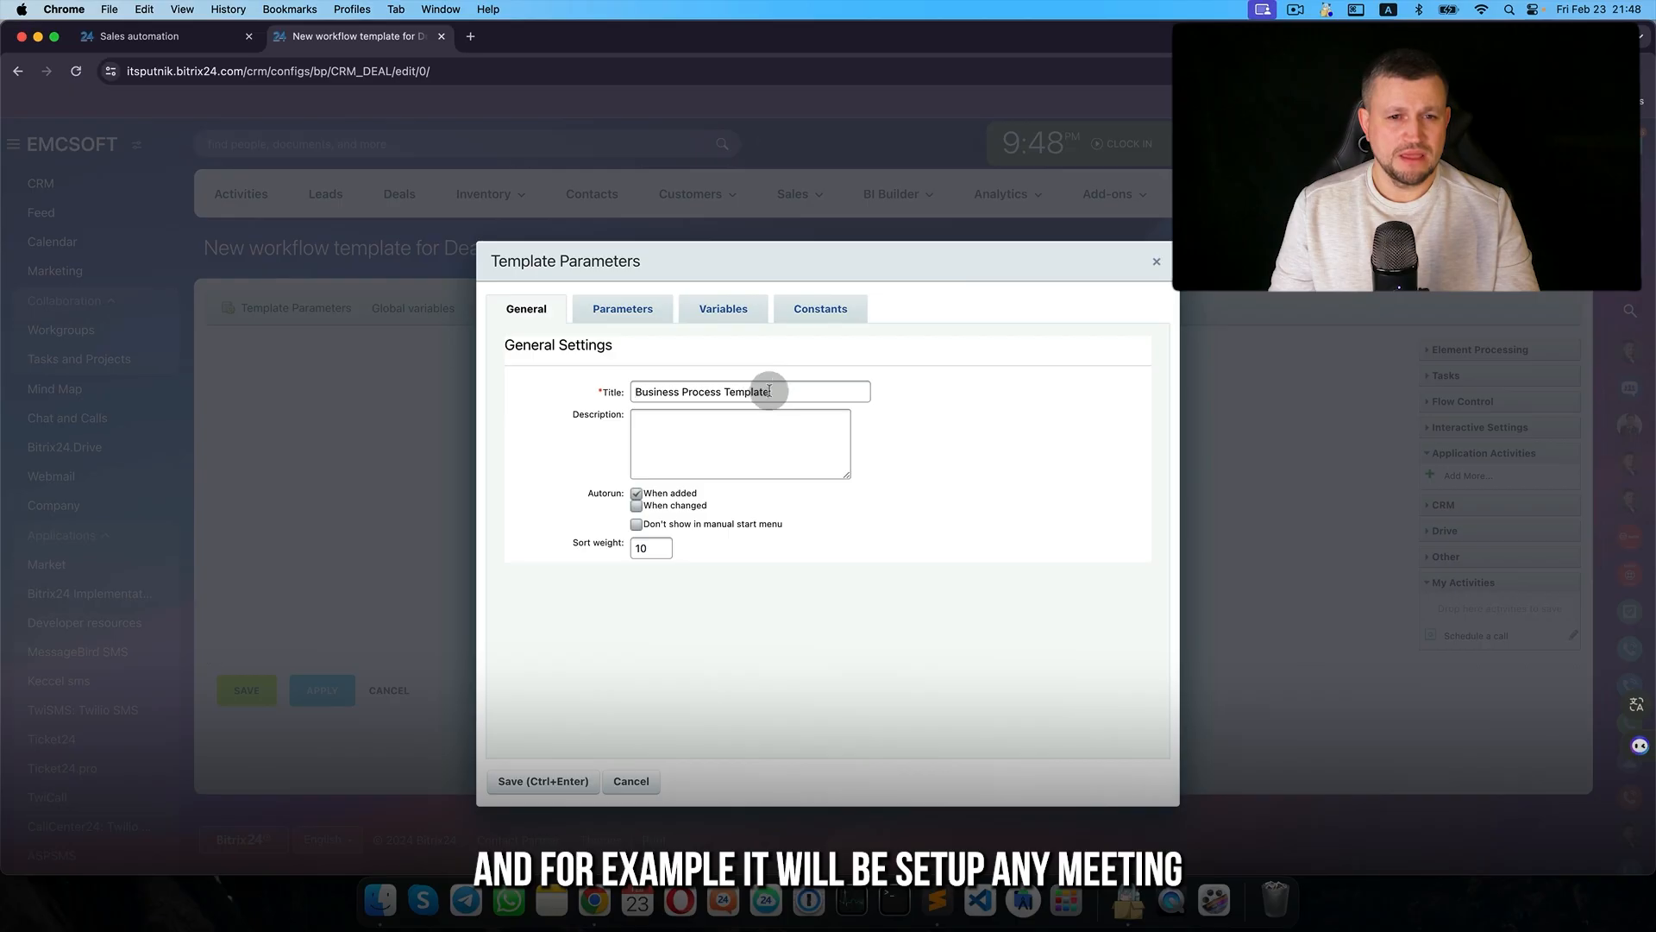
pyautogui.tripleClick(769, 391)
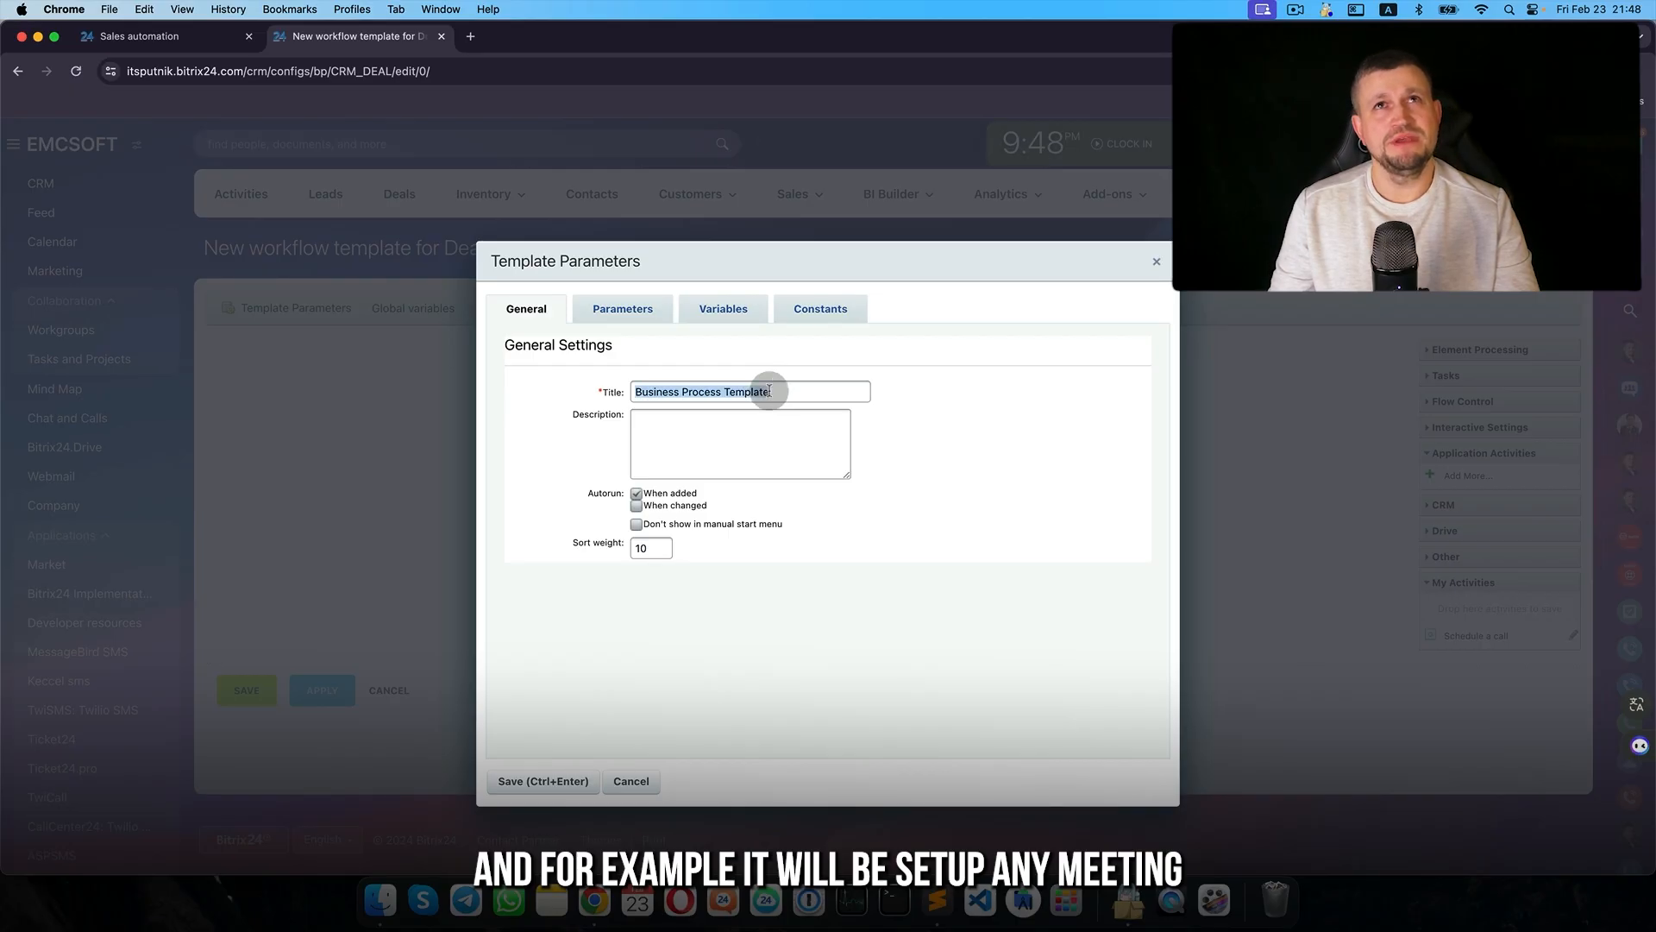
pyautogui.write('Setup a meeting')
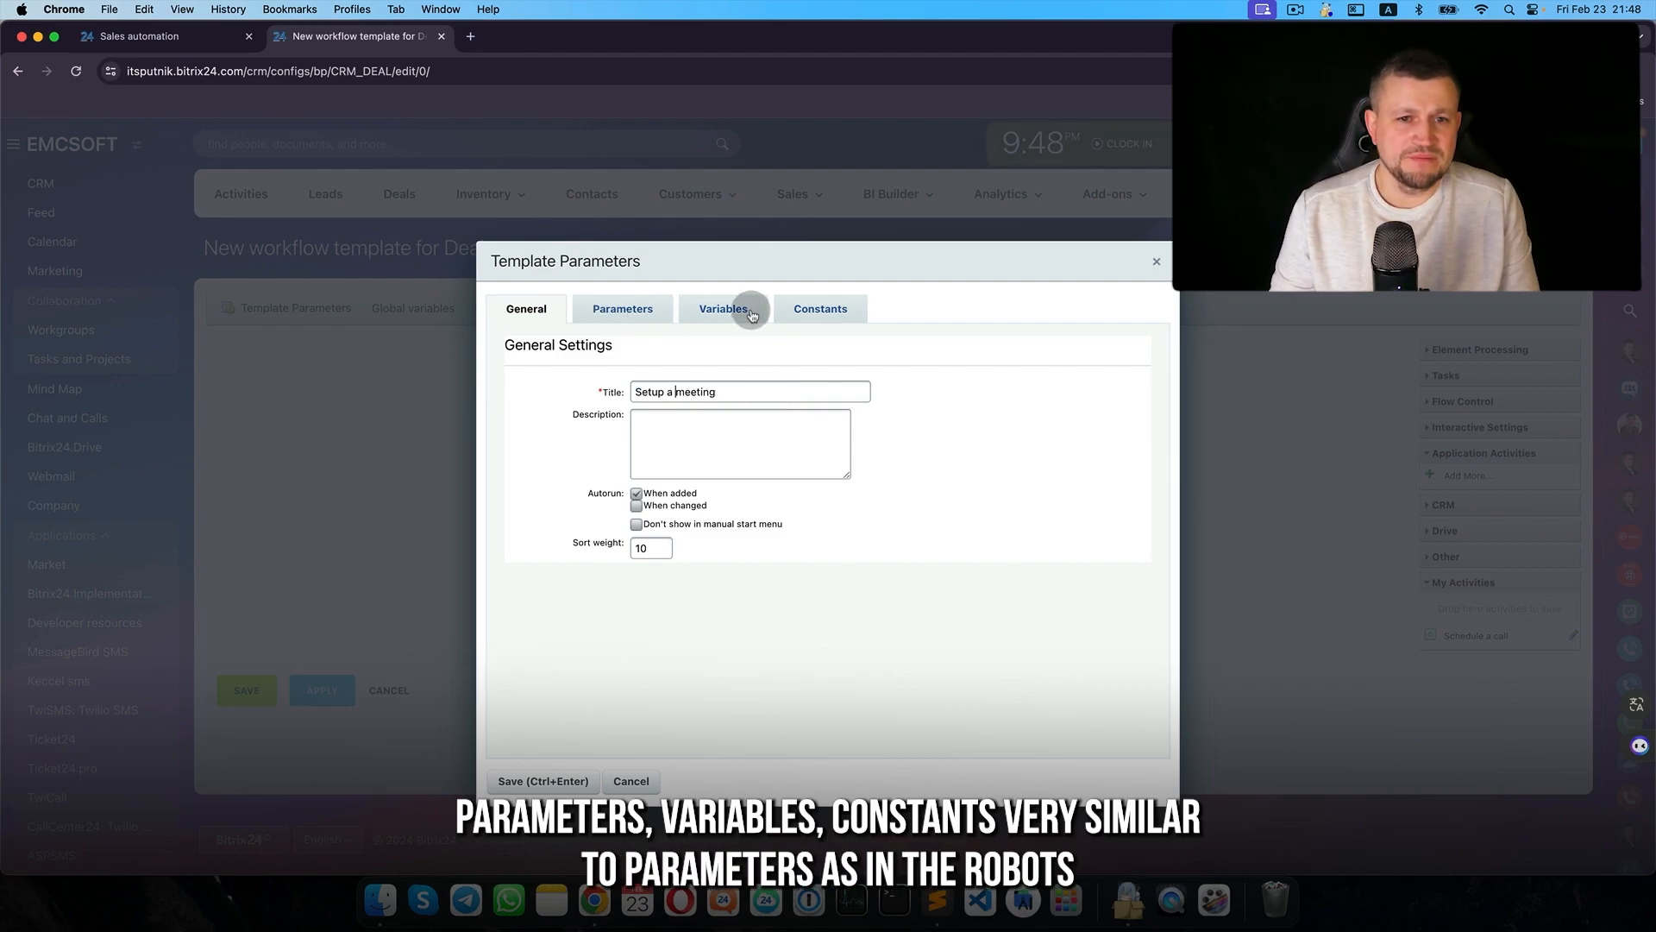
pyautogui.moveTo(827, 262); pyautogui.dragTo(745, 258)
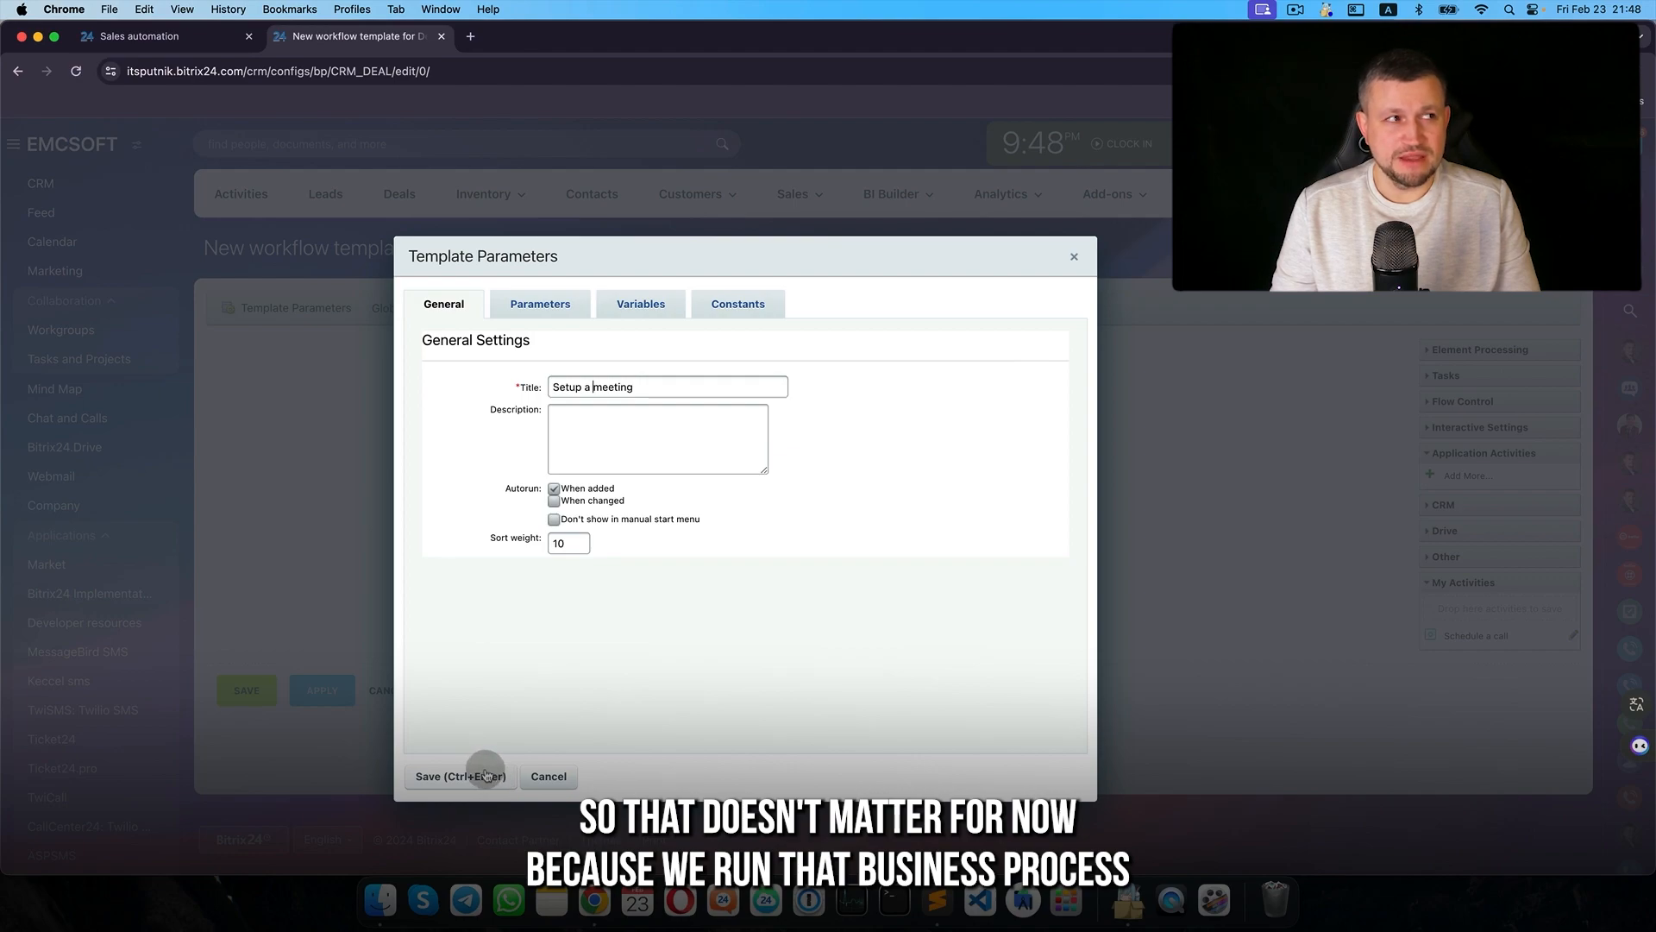
pyautogui.click(486, 776)
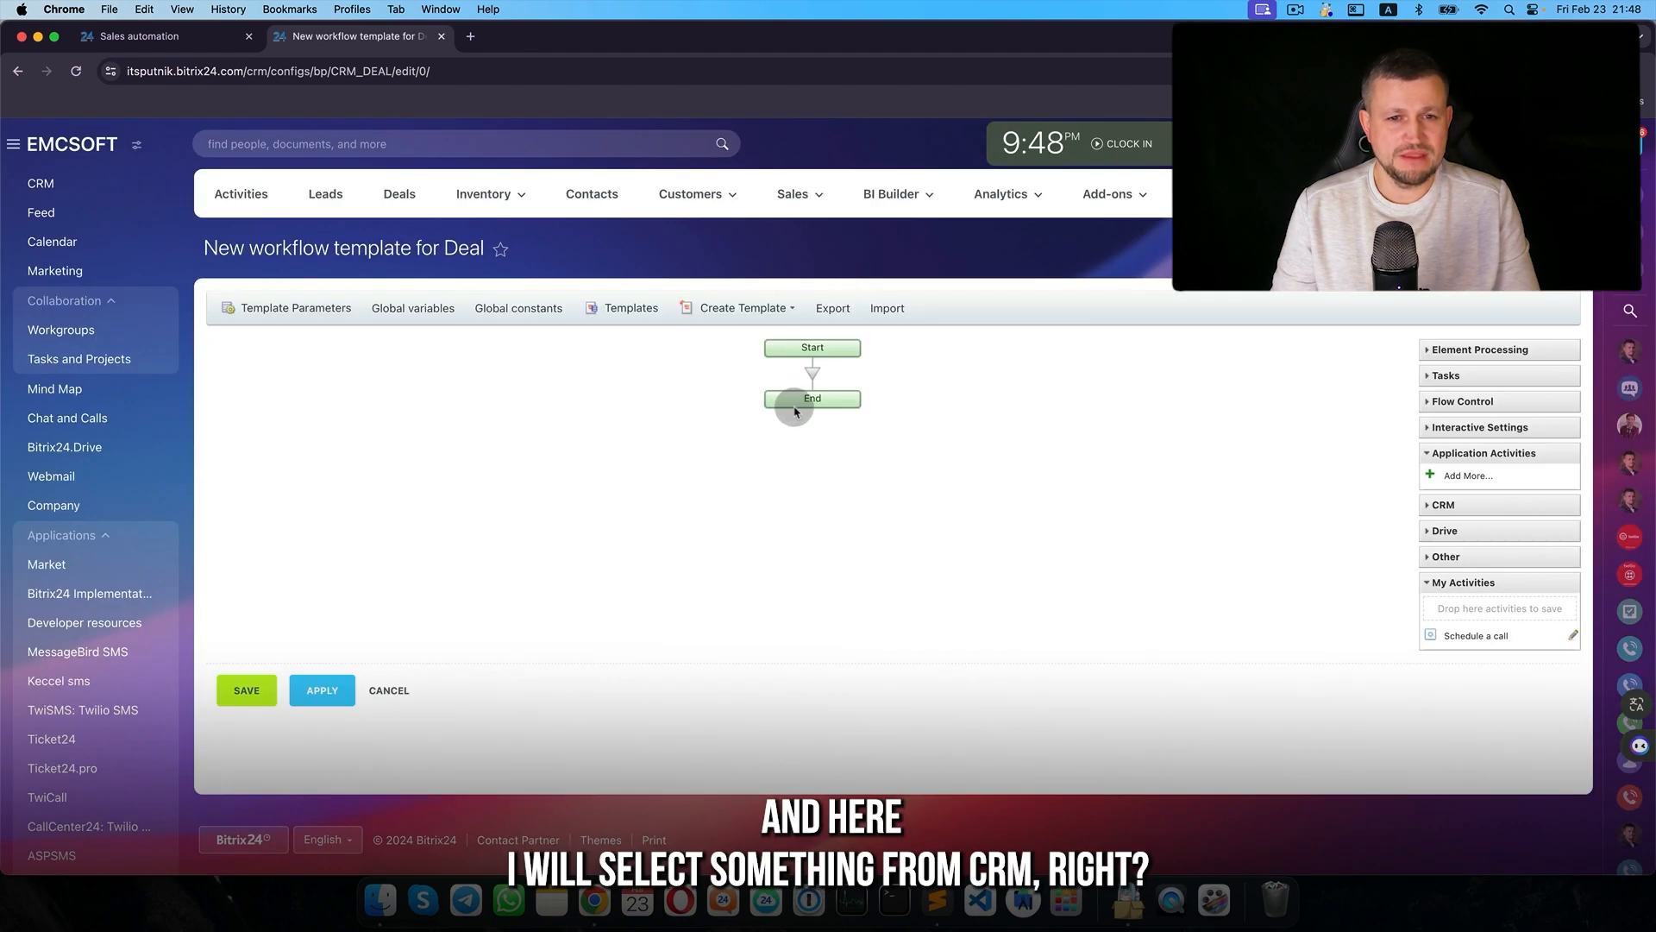
# - Browse the CRM activities and save Schedule a meeting to personal activities
pyautogui.click(812, 373)
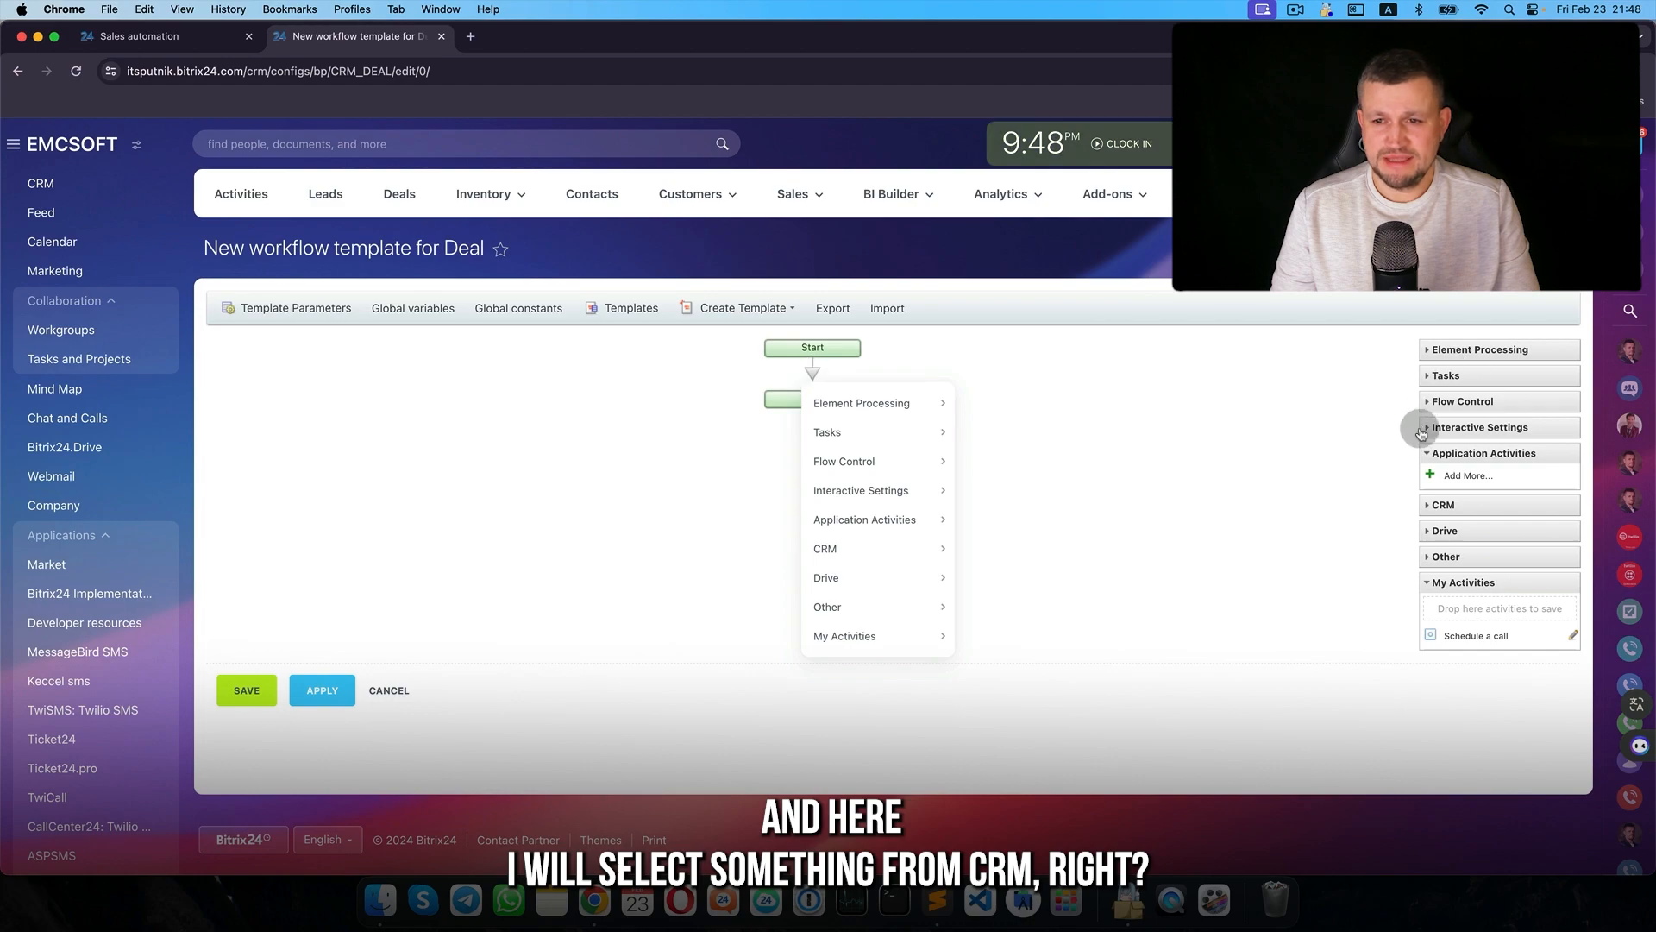
pyautogui.click(1443, 505)
pyautogui.scroll(-5, 1481, 545)
pyautogui.scroll(-5, 1501, 604)
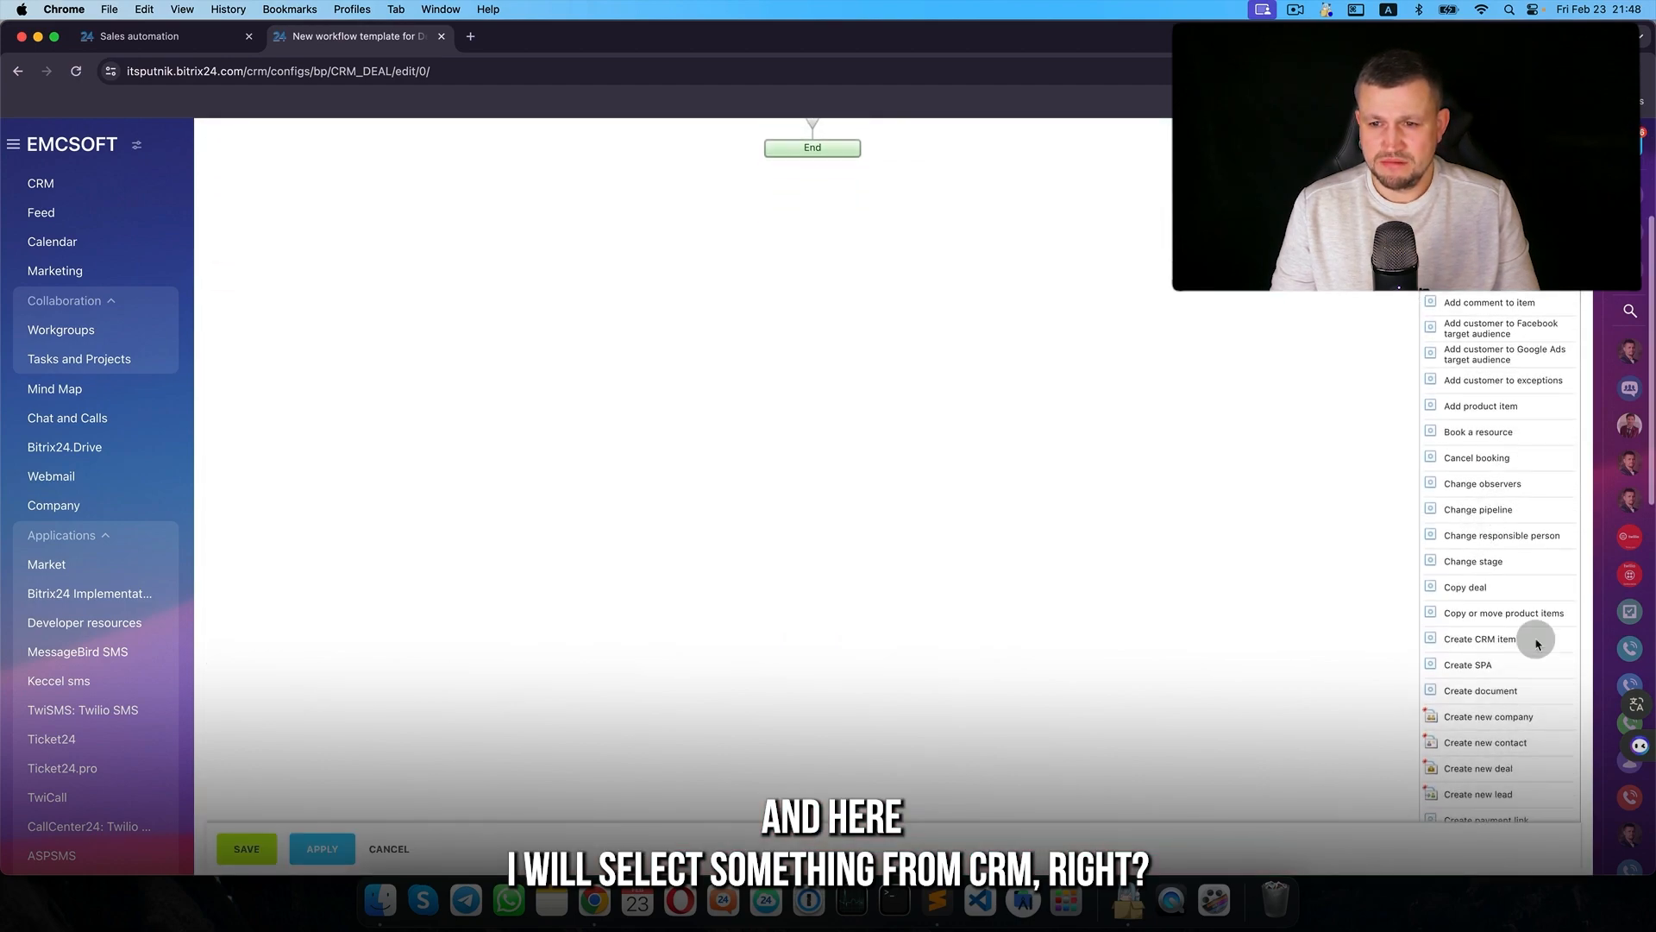
pyautogui.scroll(-5, 1470, 757)
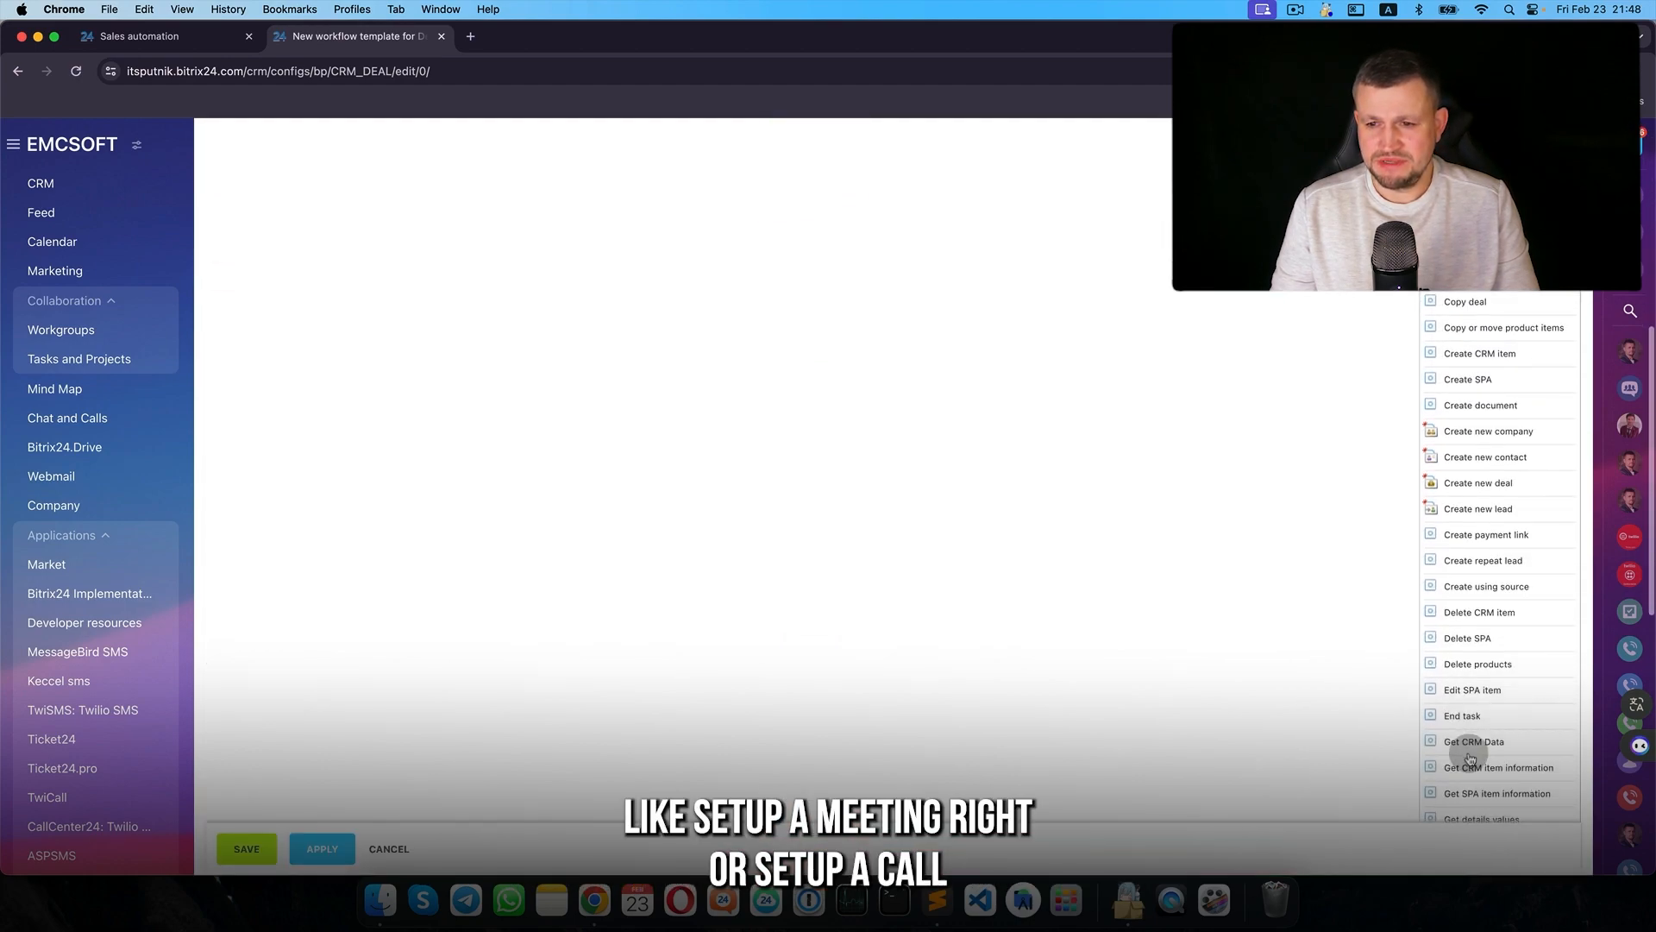
pyautogui.scroll(-5, 1471, 757)
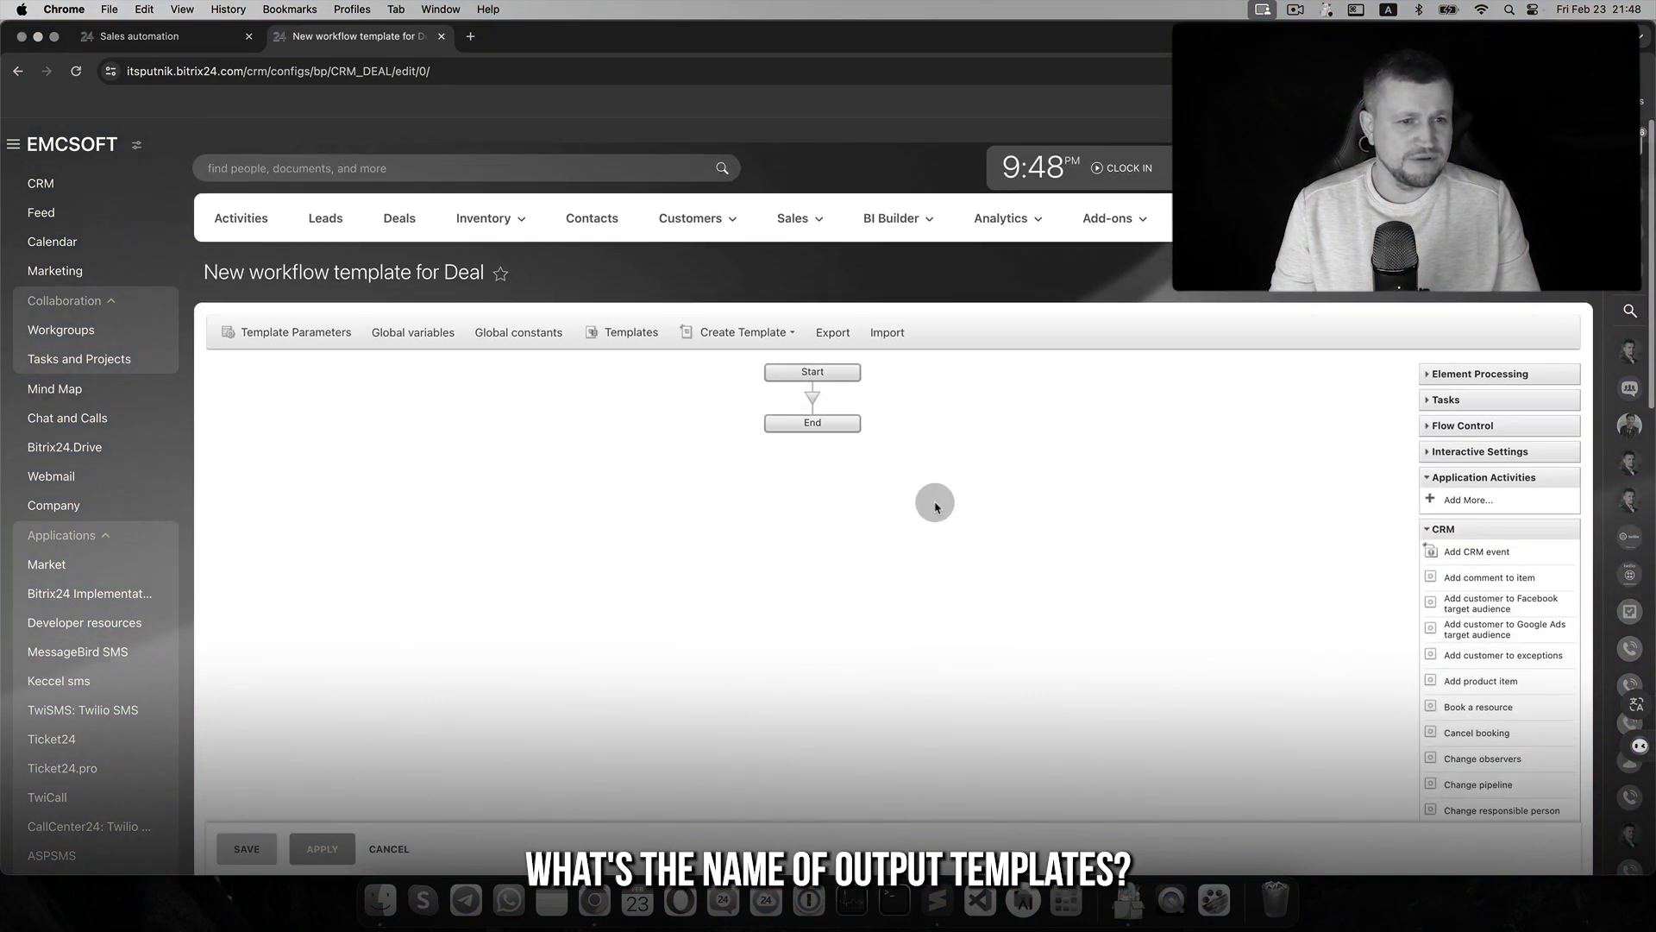
pyautogui.click(311, 308)
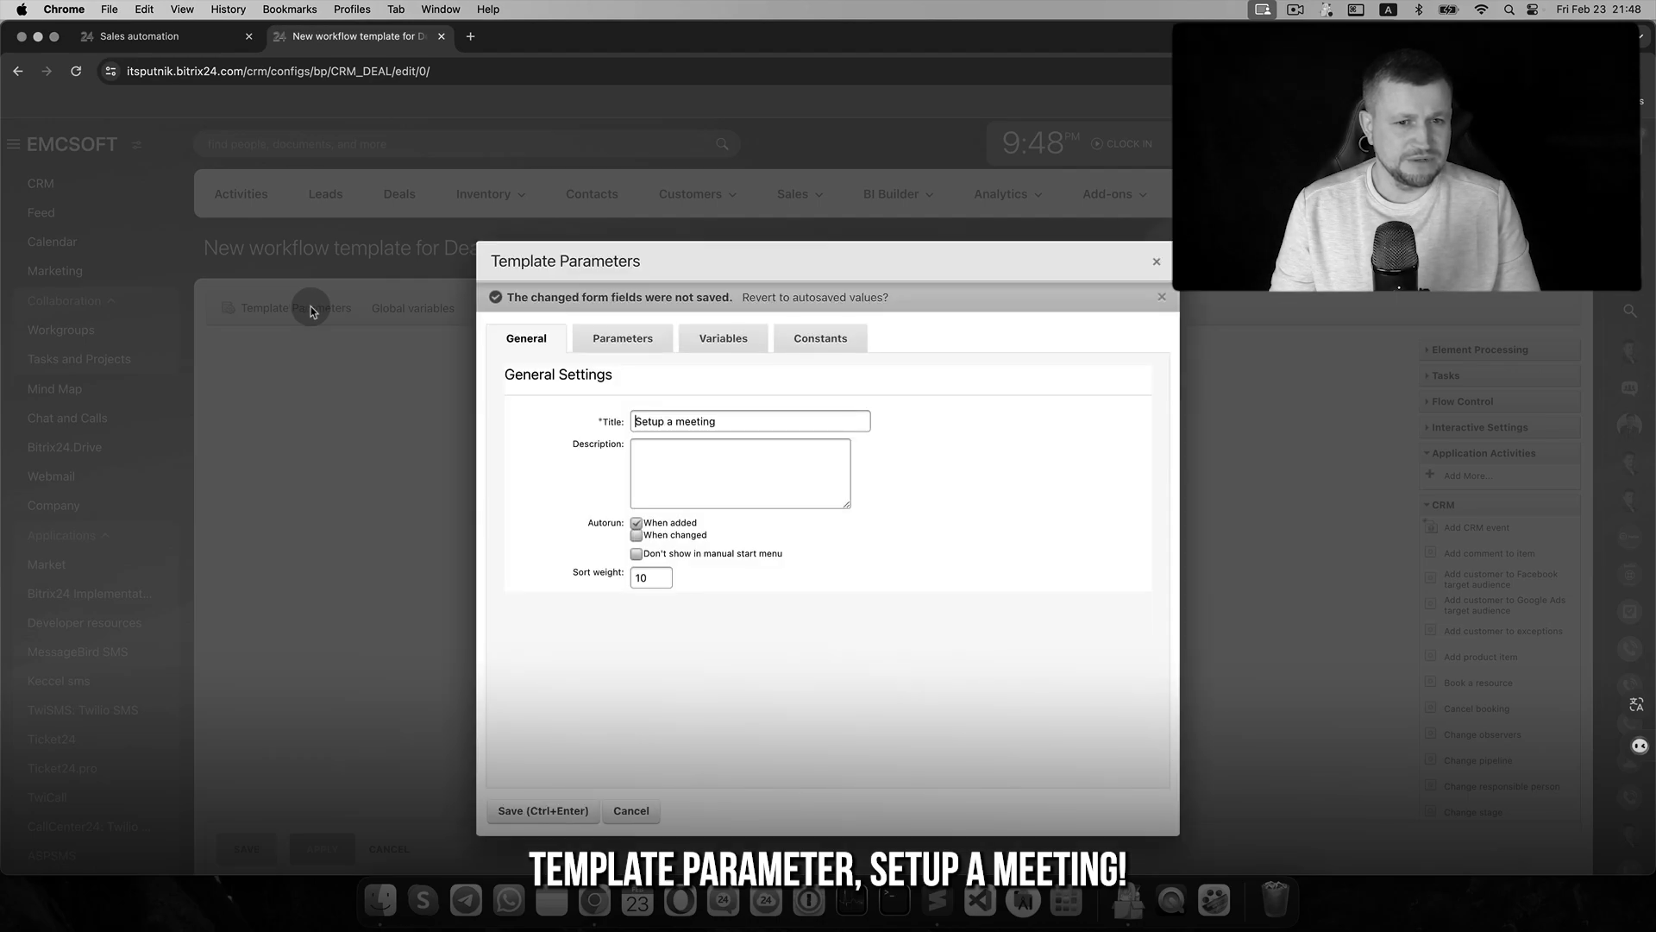
pyautogui.click(632, 811)
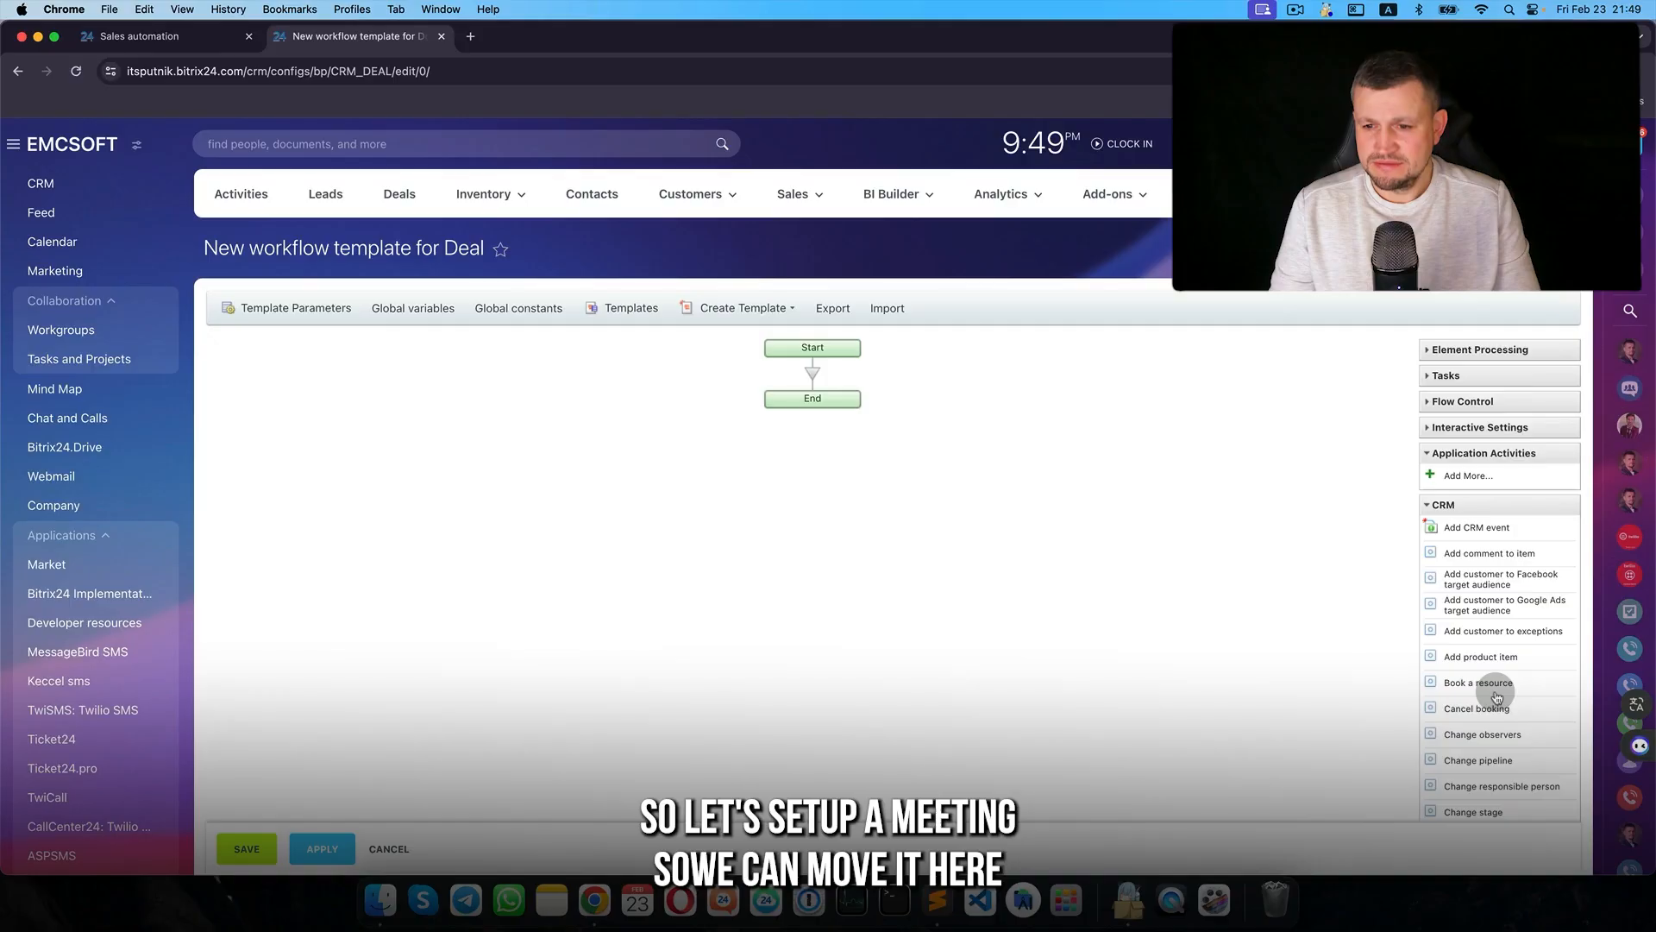
pyautogui.scroll(-10, 1497, 688)
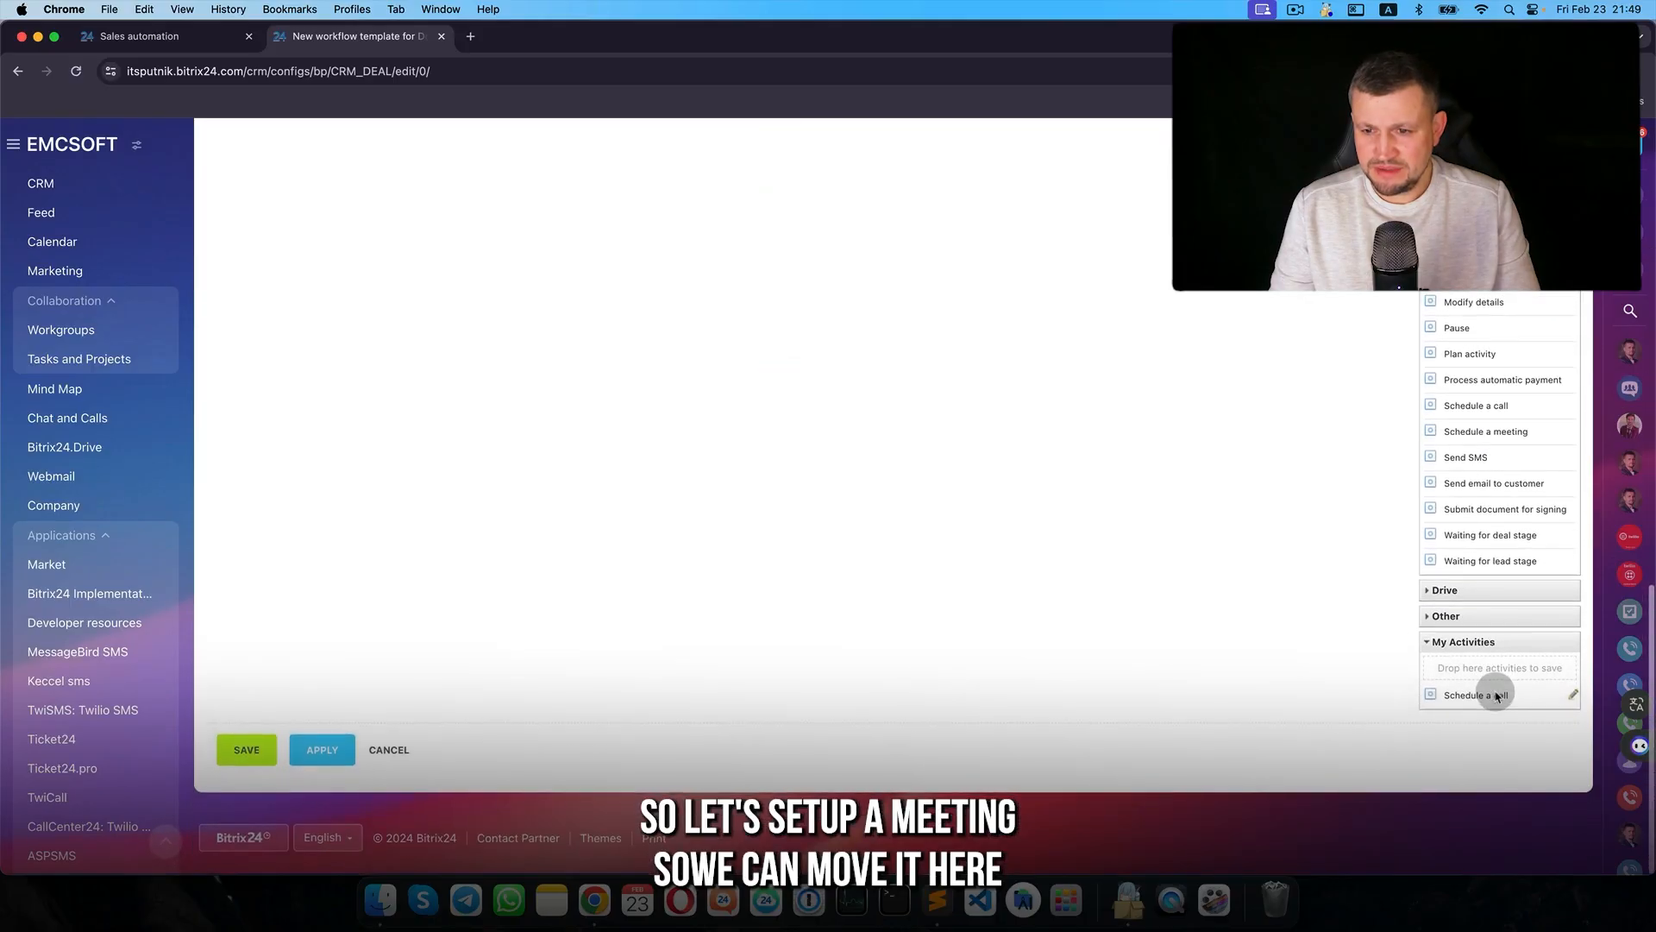
pyautogui.moveTo(1511, 565); pyautogui.dragTo(1499, 811)
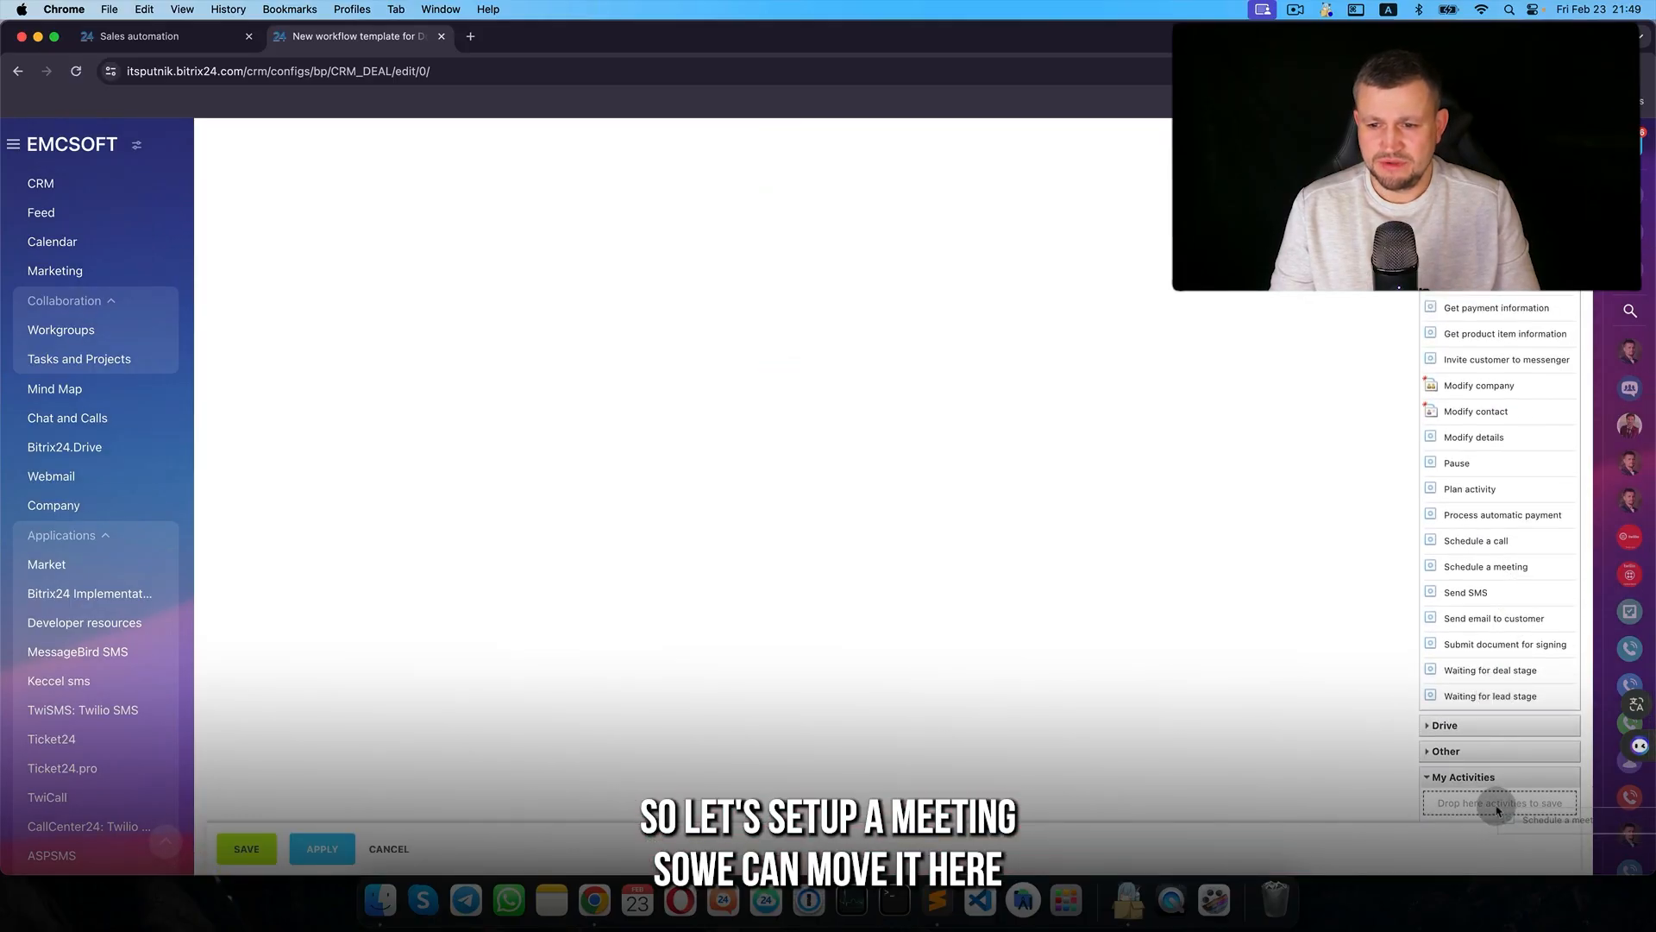
pyautogui.scroll(10, 1466, 621)
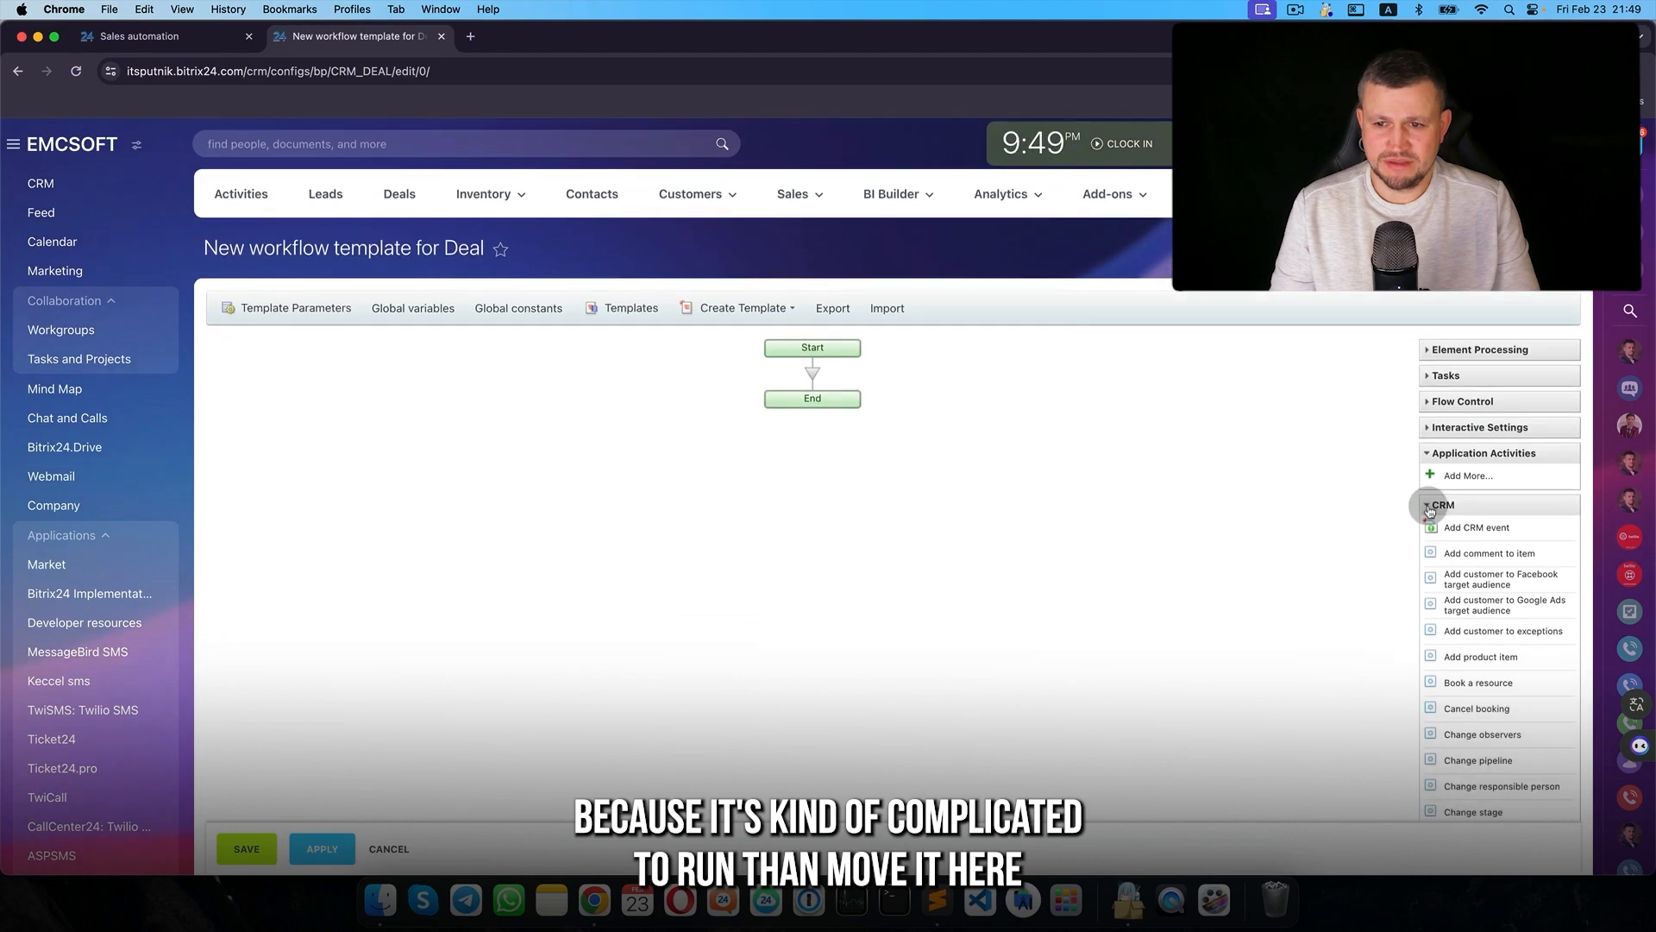
pyautogui.click(1430, 507)
# - Insert Schedule a meeting between Start and End with subject 'Test meeting subject'
pyautogui.moveTo(1485, 661); pyautogui.dragTo(817, 377)
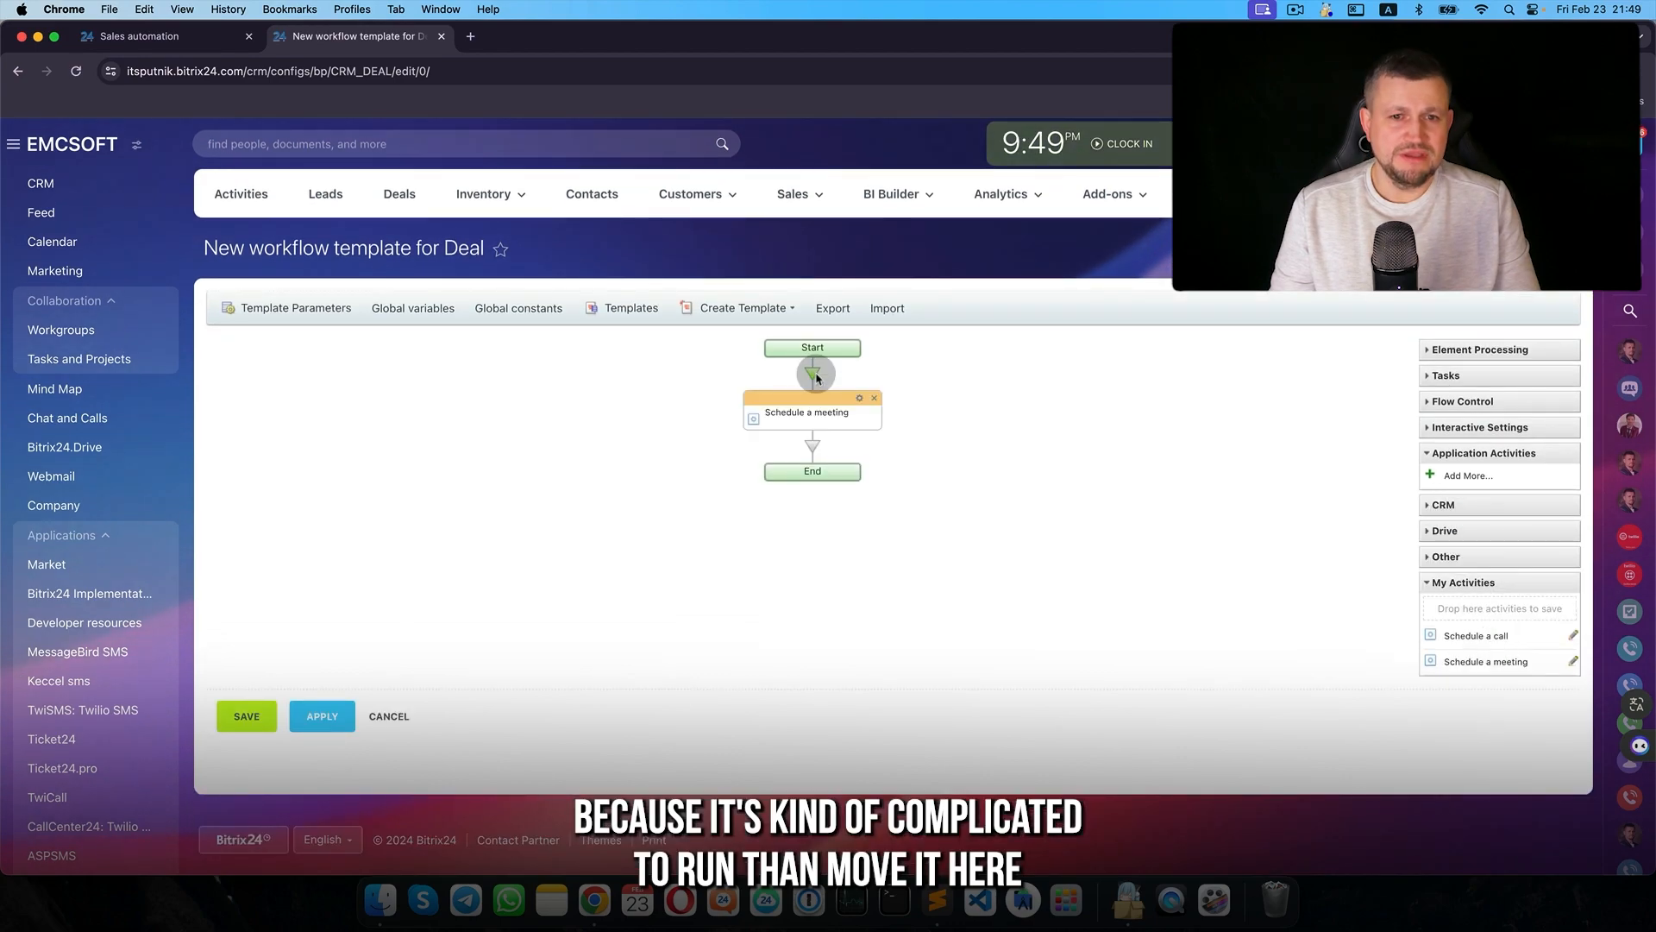
pyautogui.click(860, 401)
pyautogui.moveTo(777, 273); pyautogui.dragTo(515, 209)
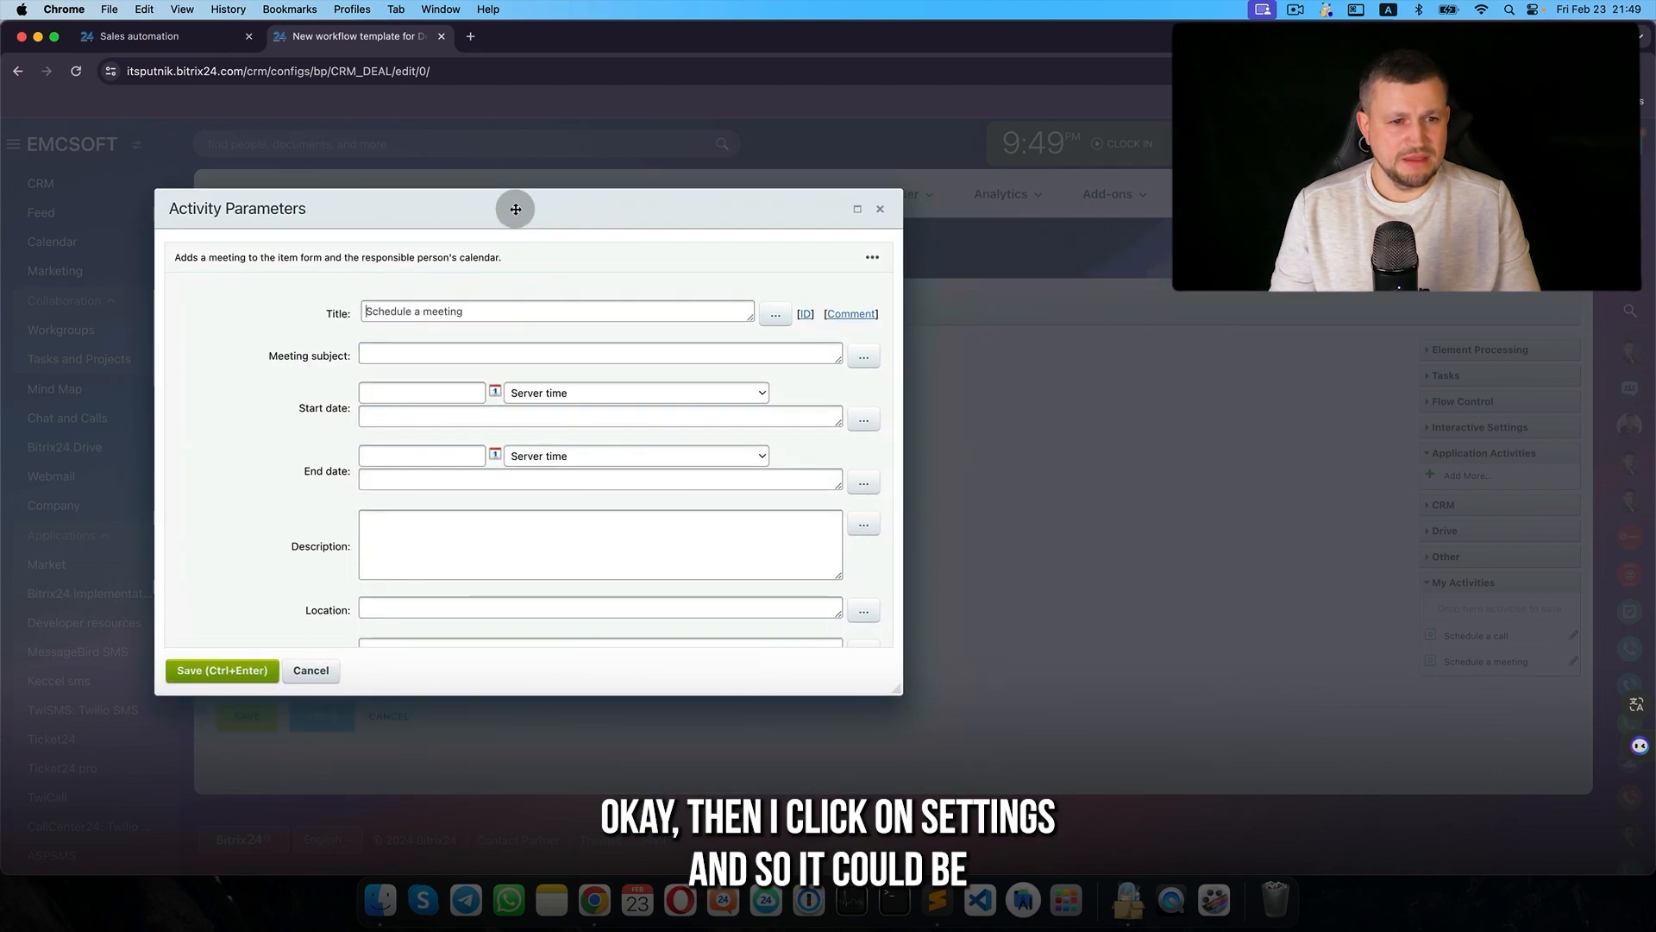
pyautogui.write('Te')
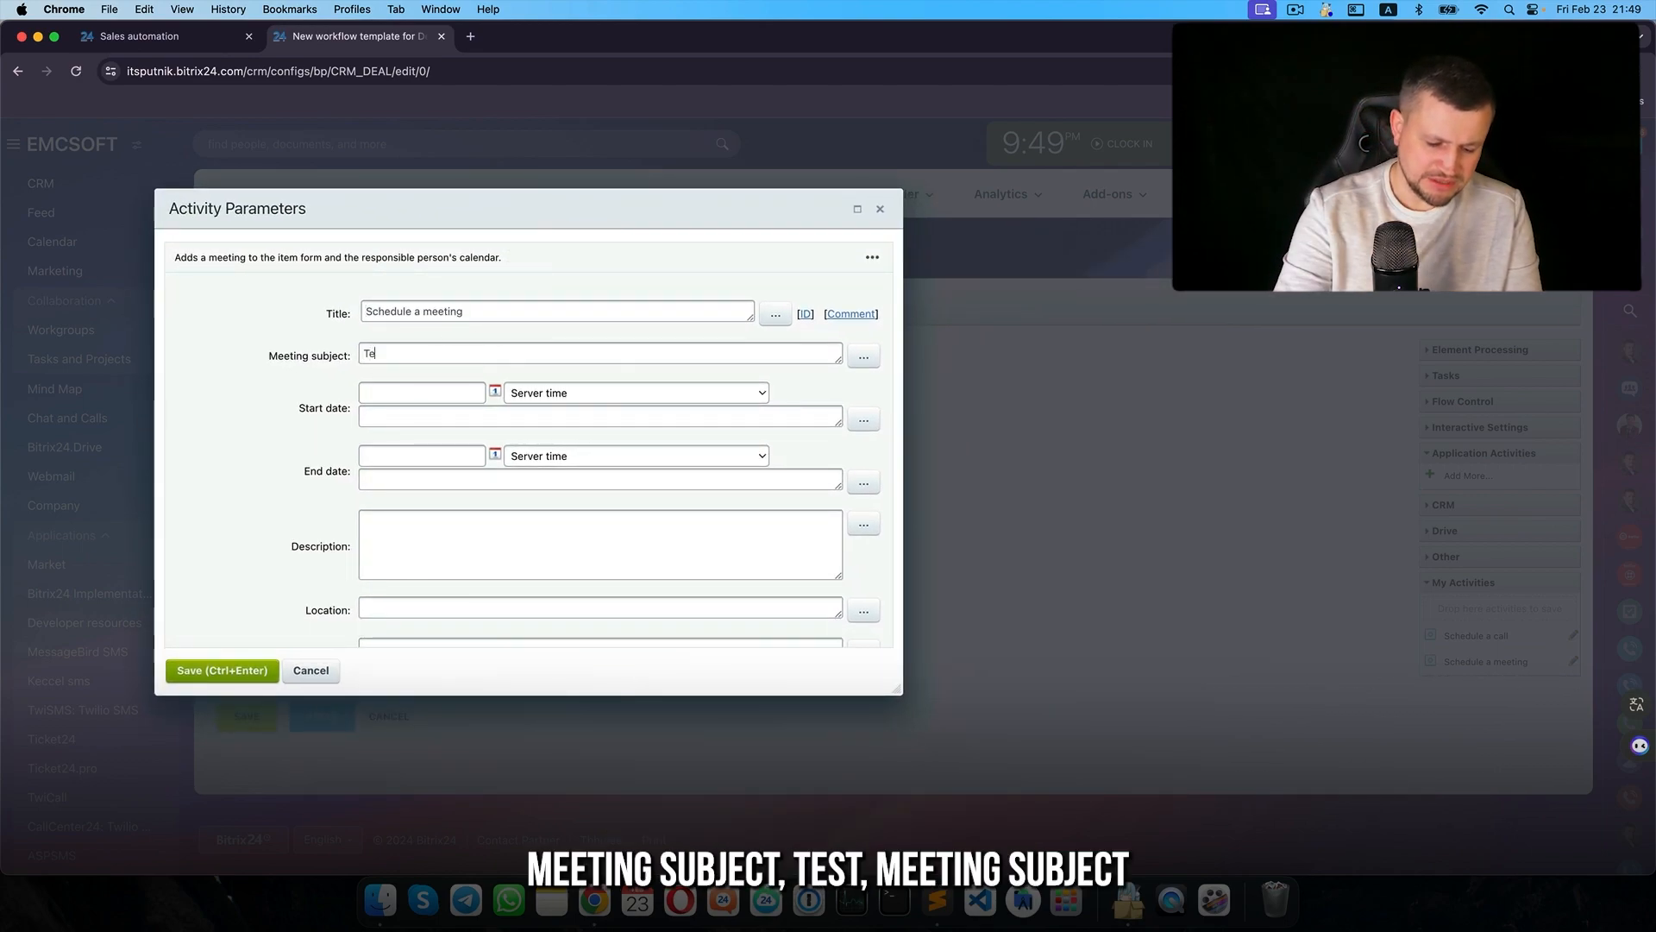
pyautogui.write('st meeting su')
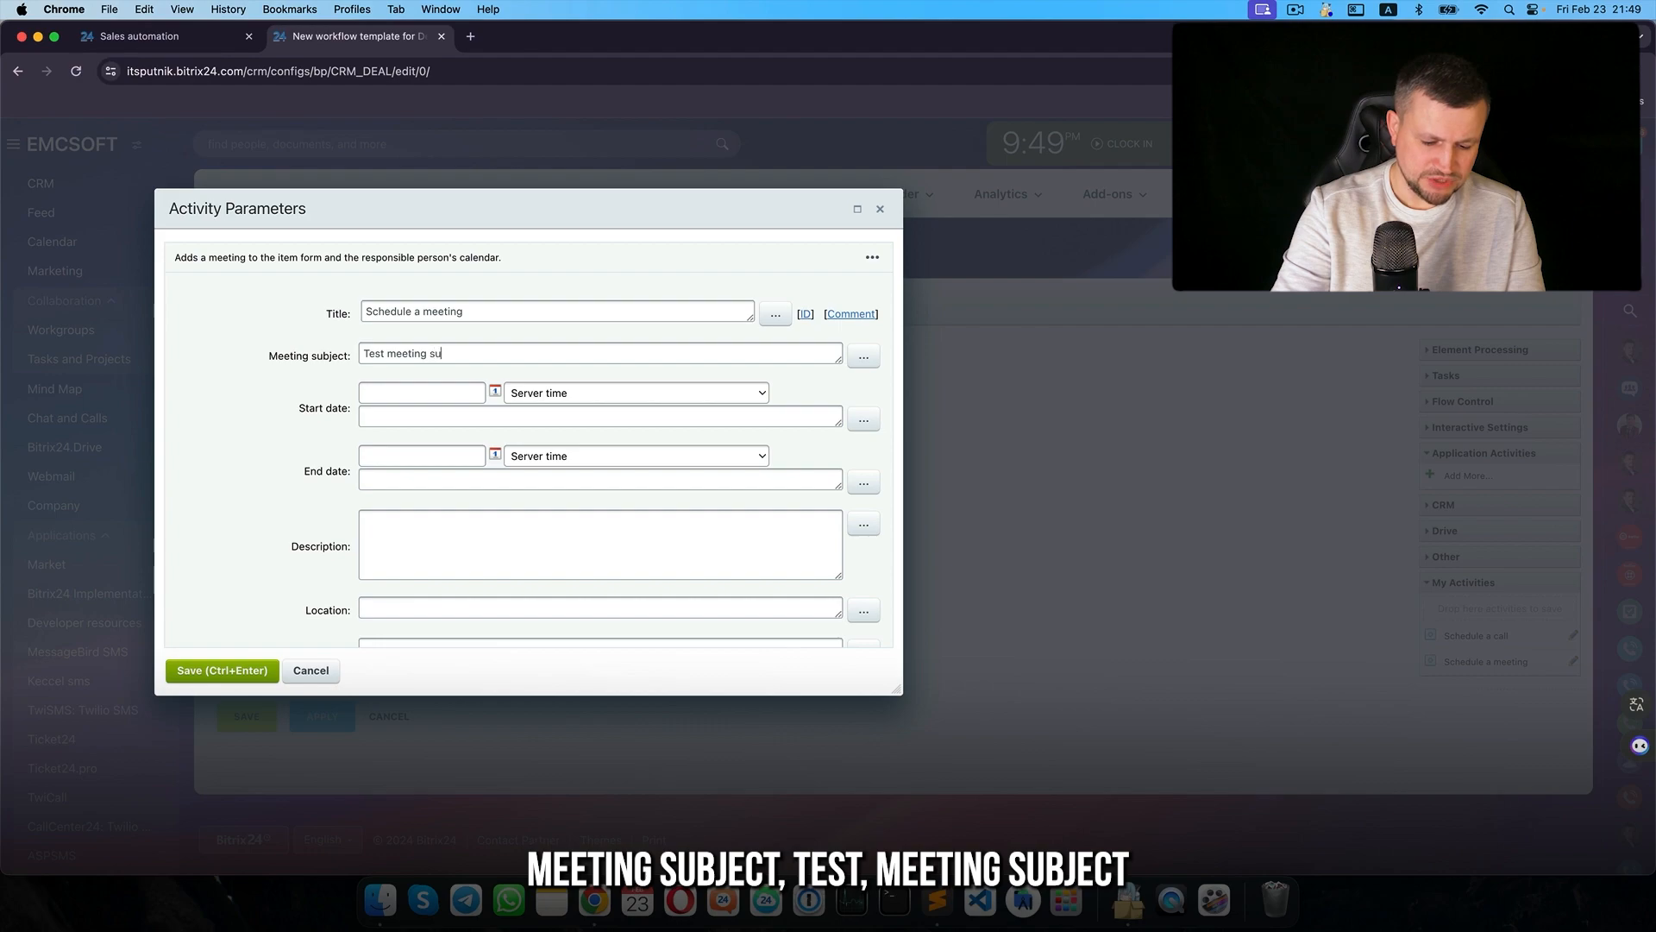
pyautogui.write('bject')
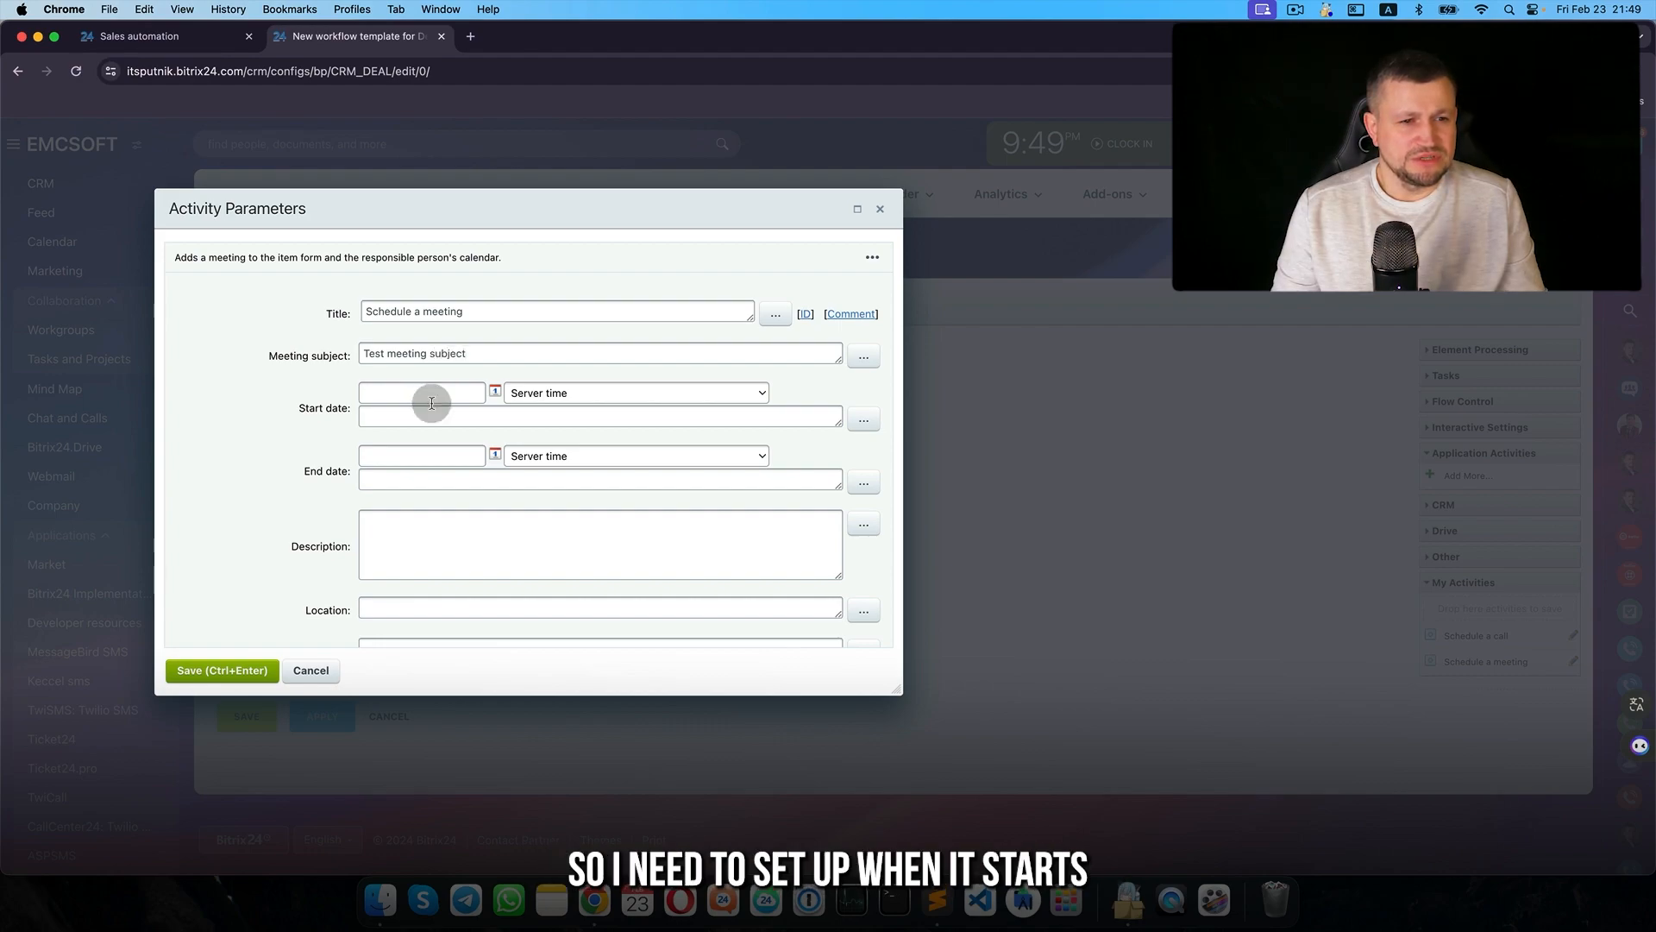
pyautogui.scroll(-2, 469, 404)
pyautogui.click(562, 324)
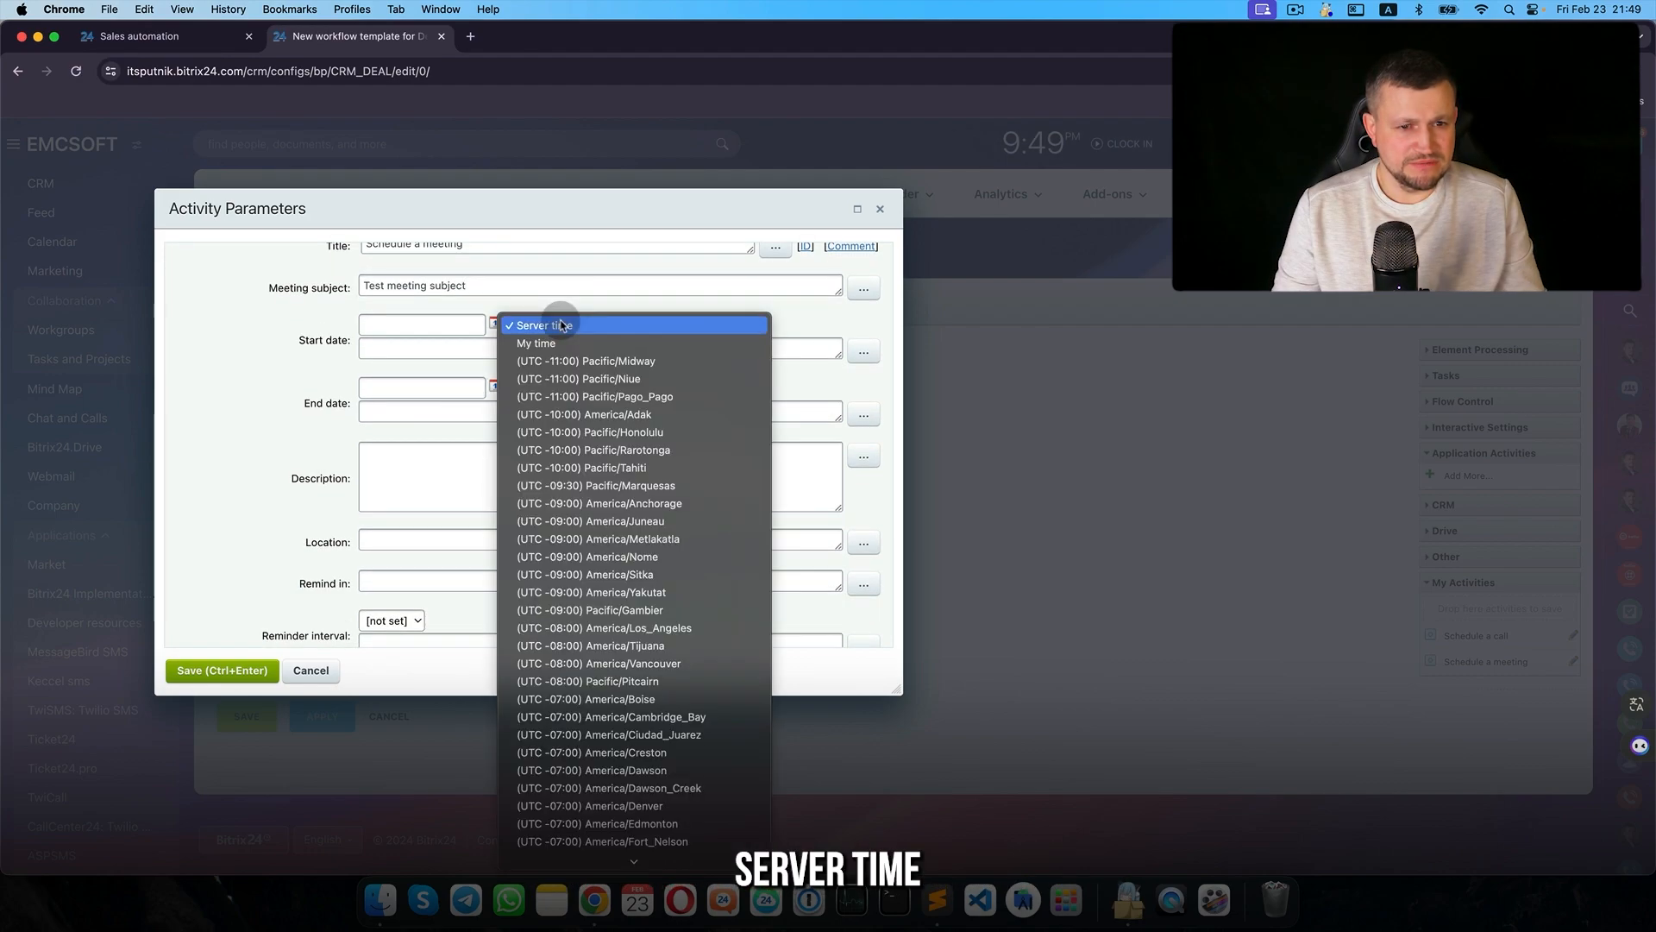
pyautogui.click(462, 324)
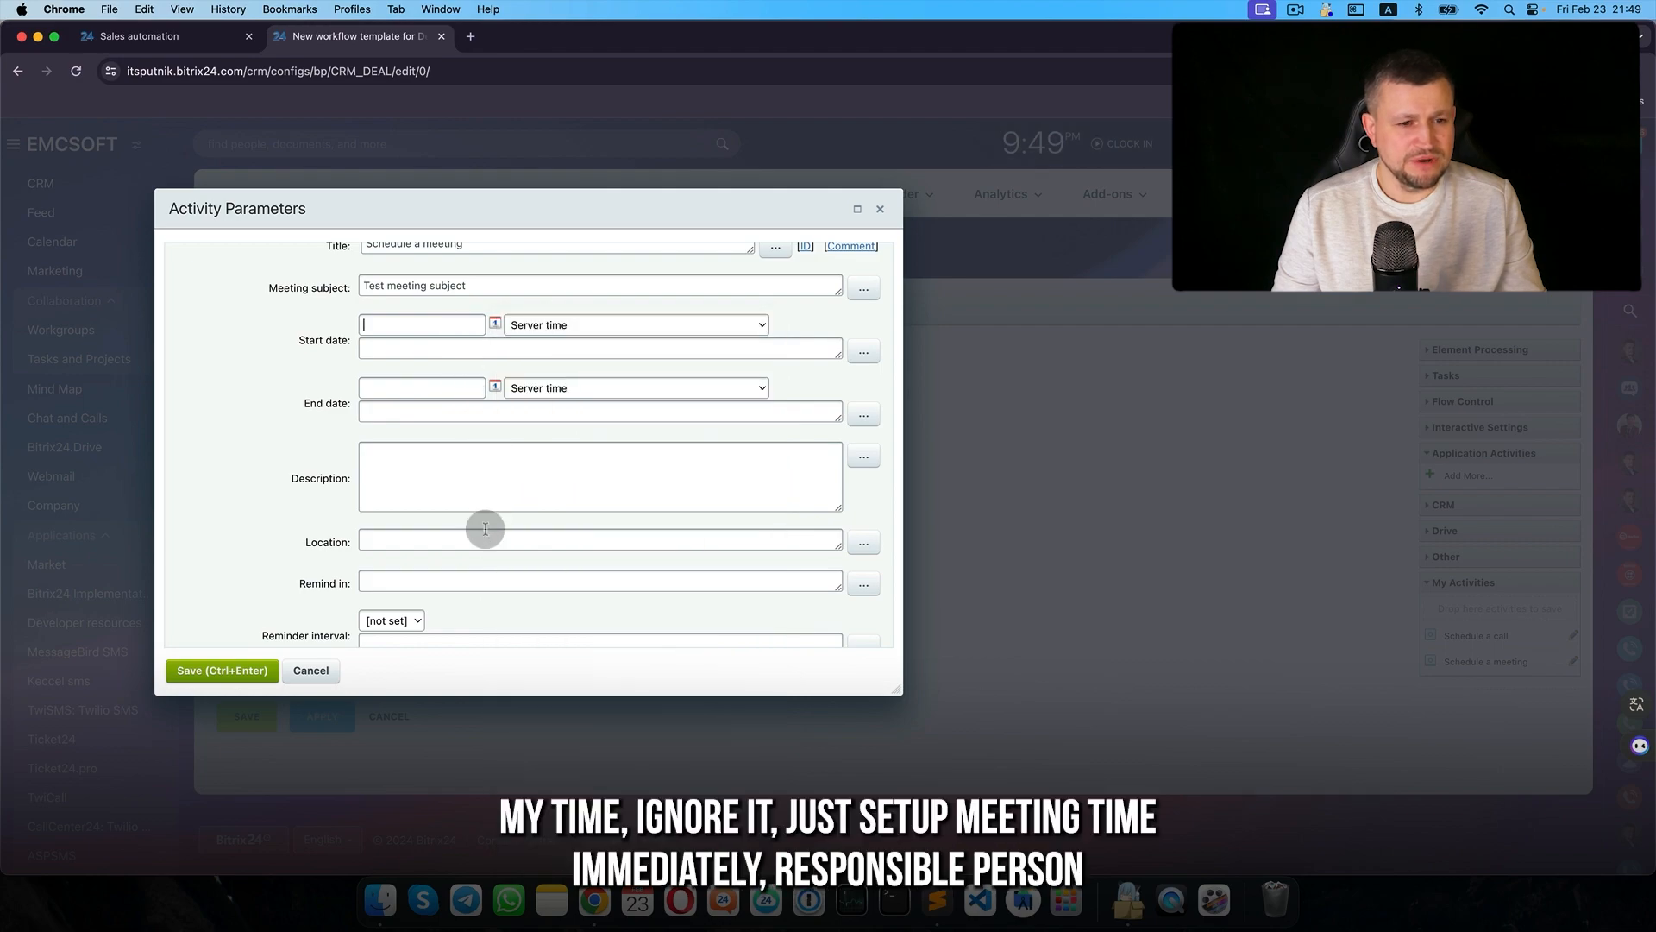
pyautogui.scroll(-5, 485, 529)
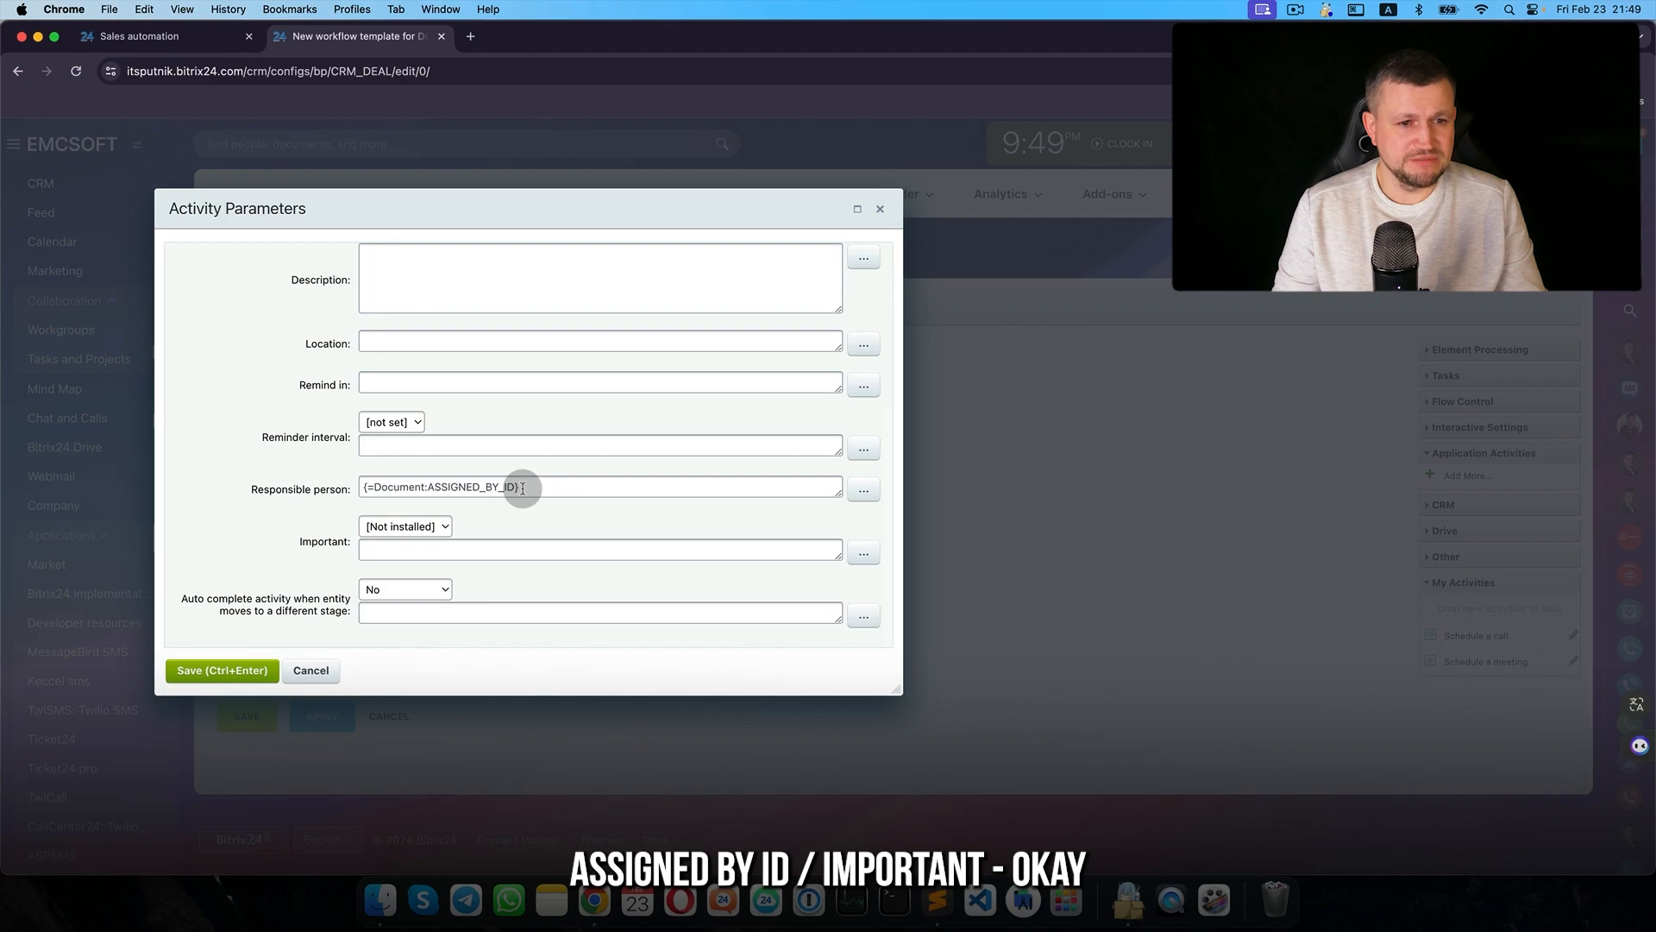
pyautogui.click(258, 679)
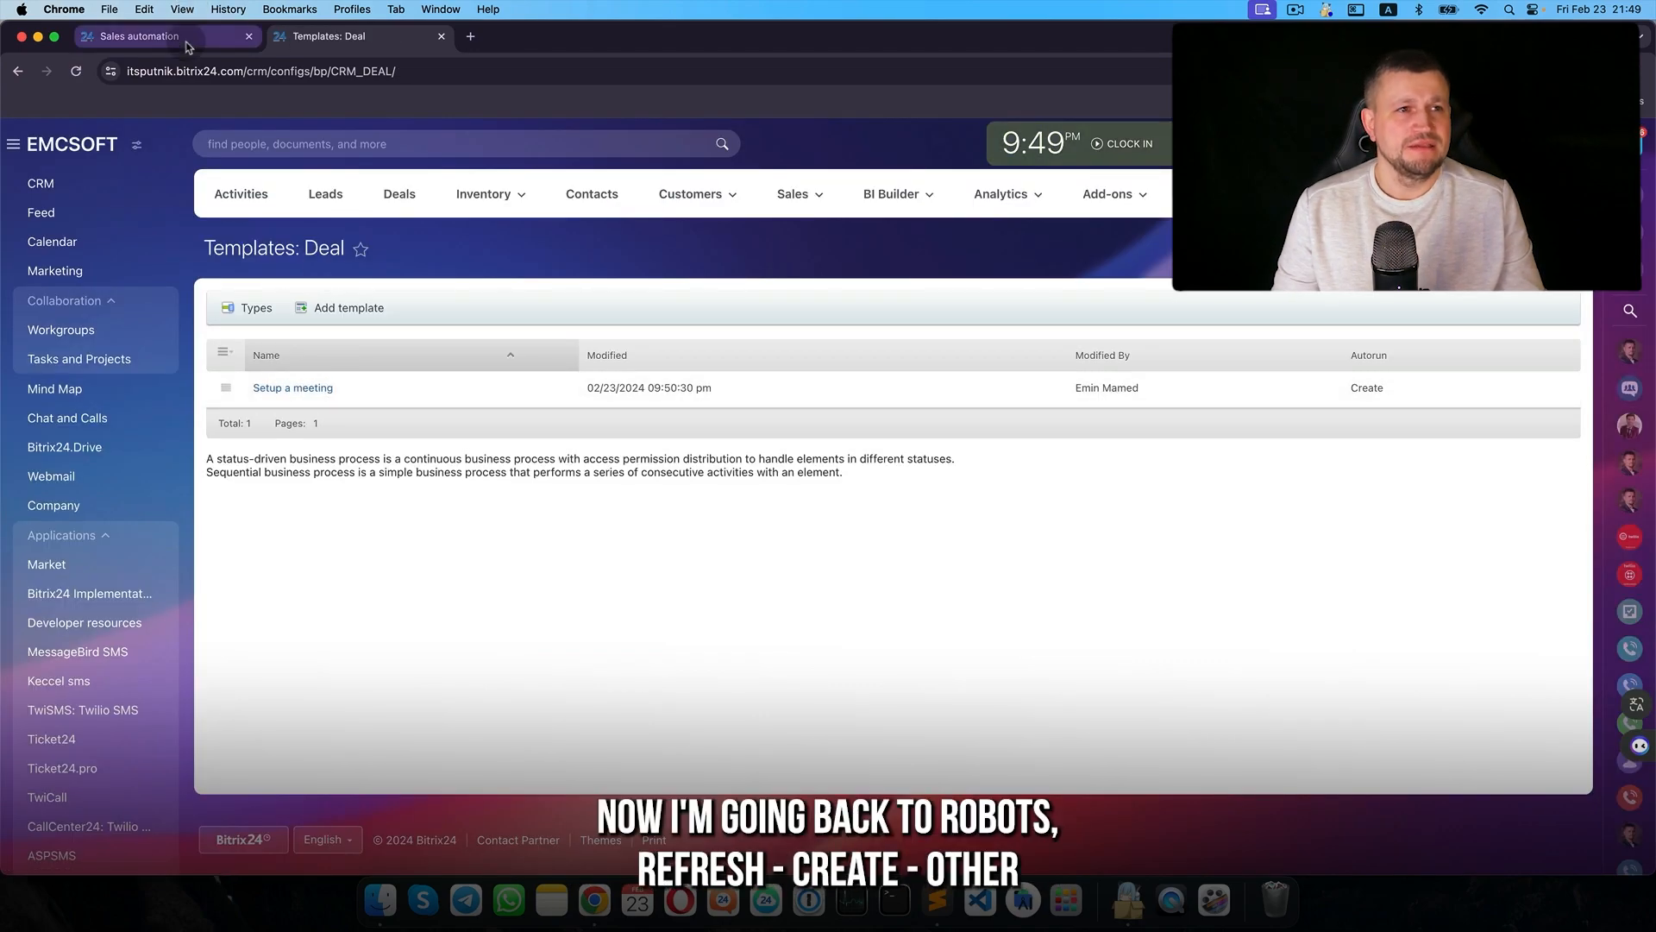
# - Back on Sales automation, add a Run workflow rule from Other to the Run BP stage
pyautogui.click(188, 41)
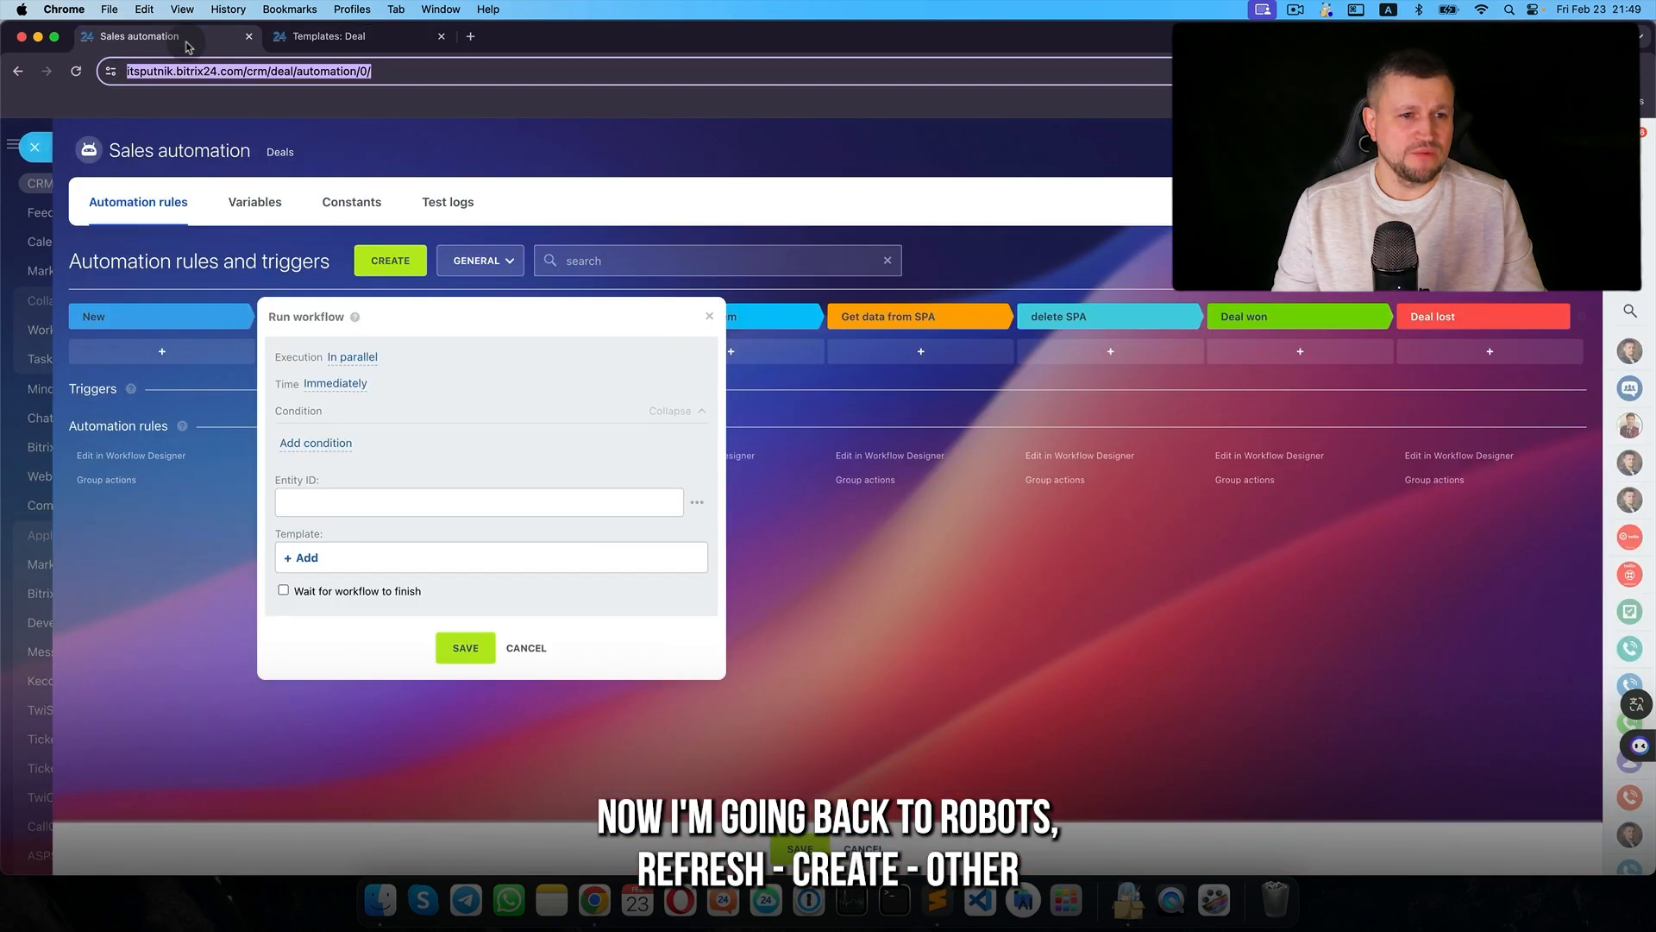
pyautogui.click(530, 643)
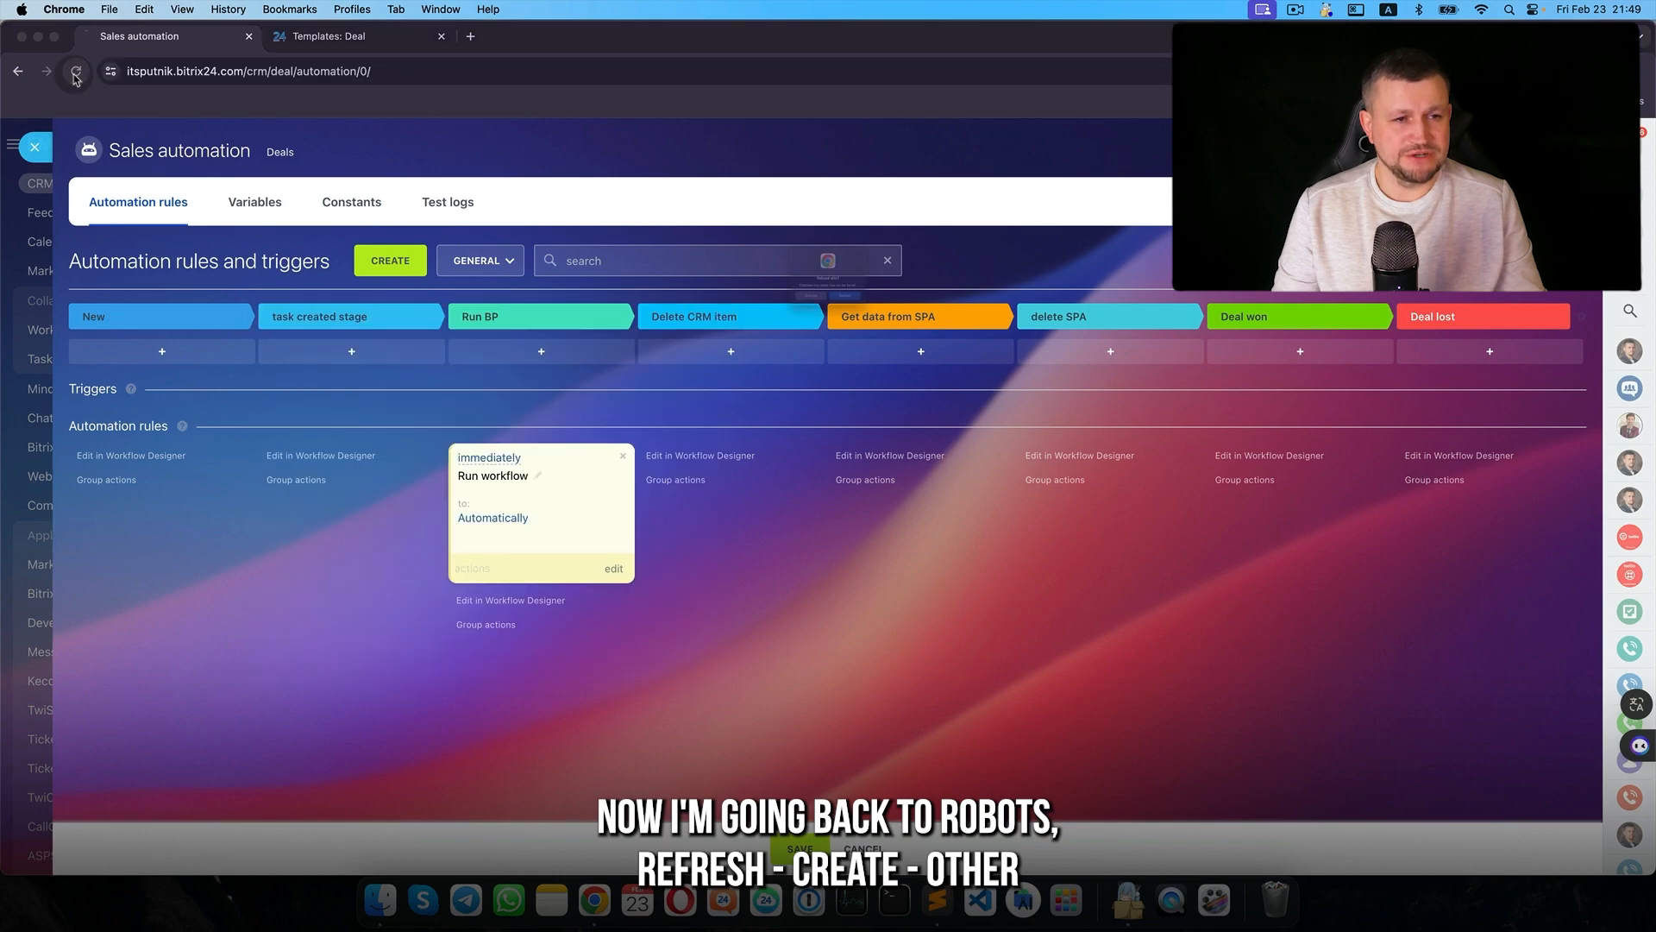
pyautogui.click(389, 260)
pyautogui.scroll(-5, 629, 688)
pyautogui.click(624, 648)
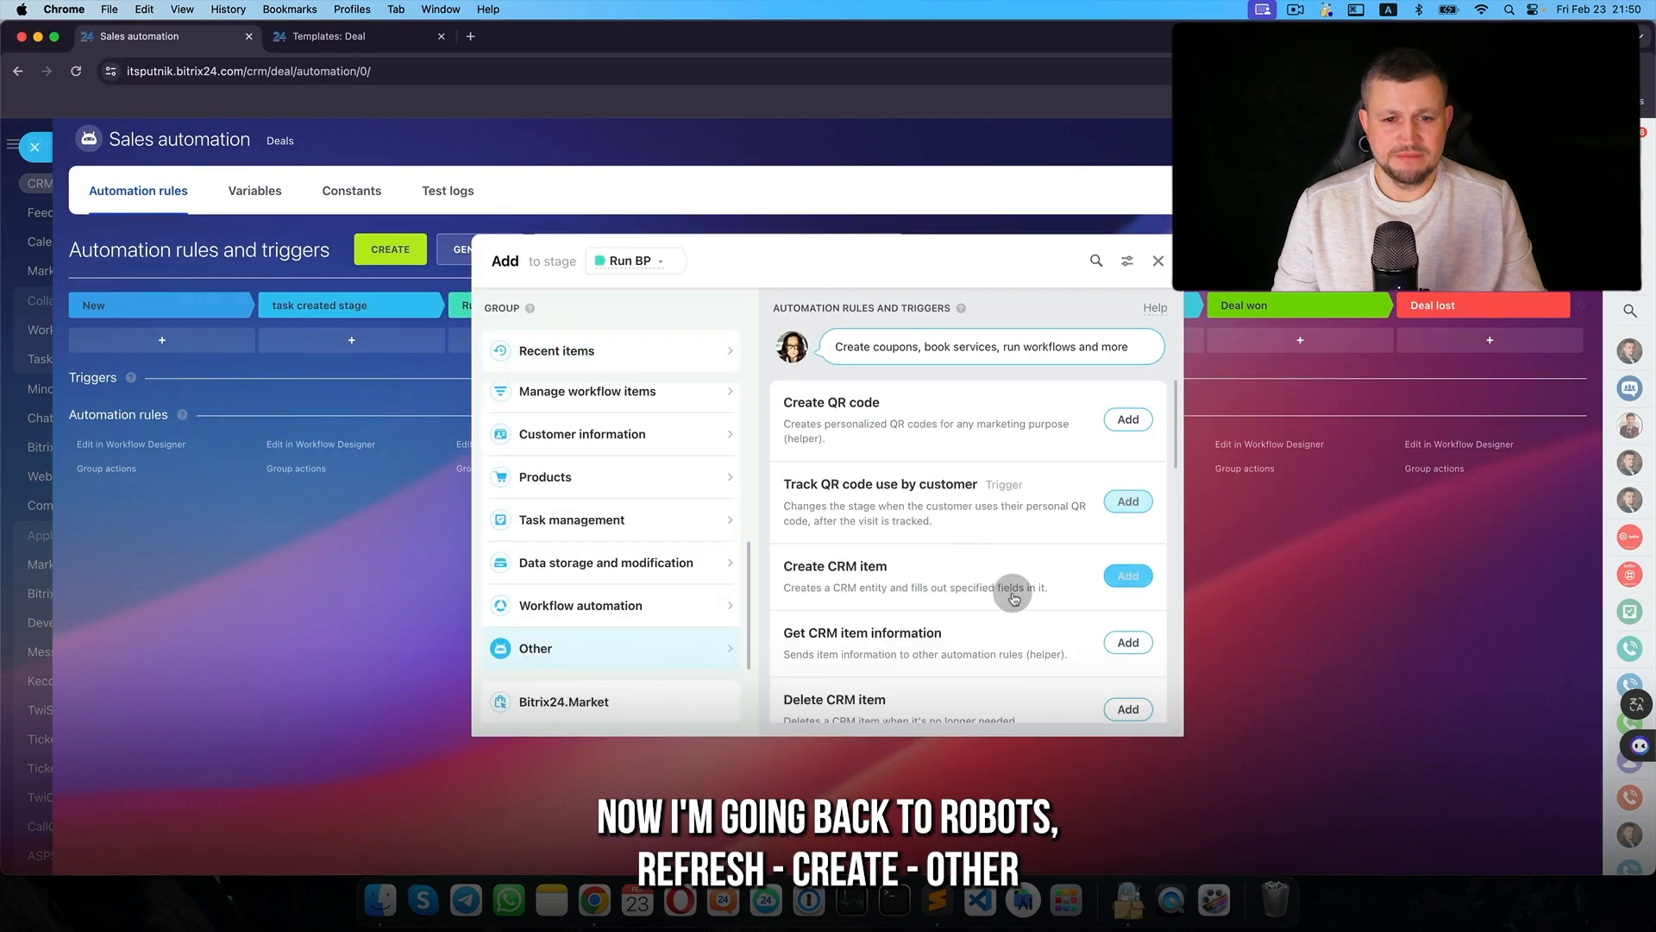
pyautogui.scroll(-10, 1014, 587)
pyautogui.scroll(-1, 709, 566)
pyautogui.scroll(3, 639, 592)
pyautogui.click(770, 439)
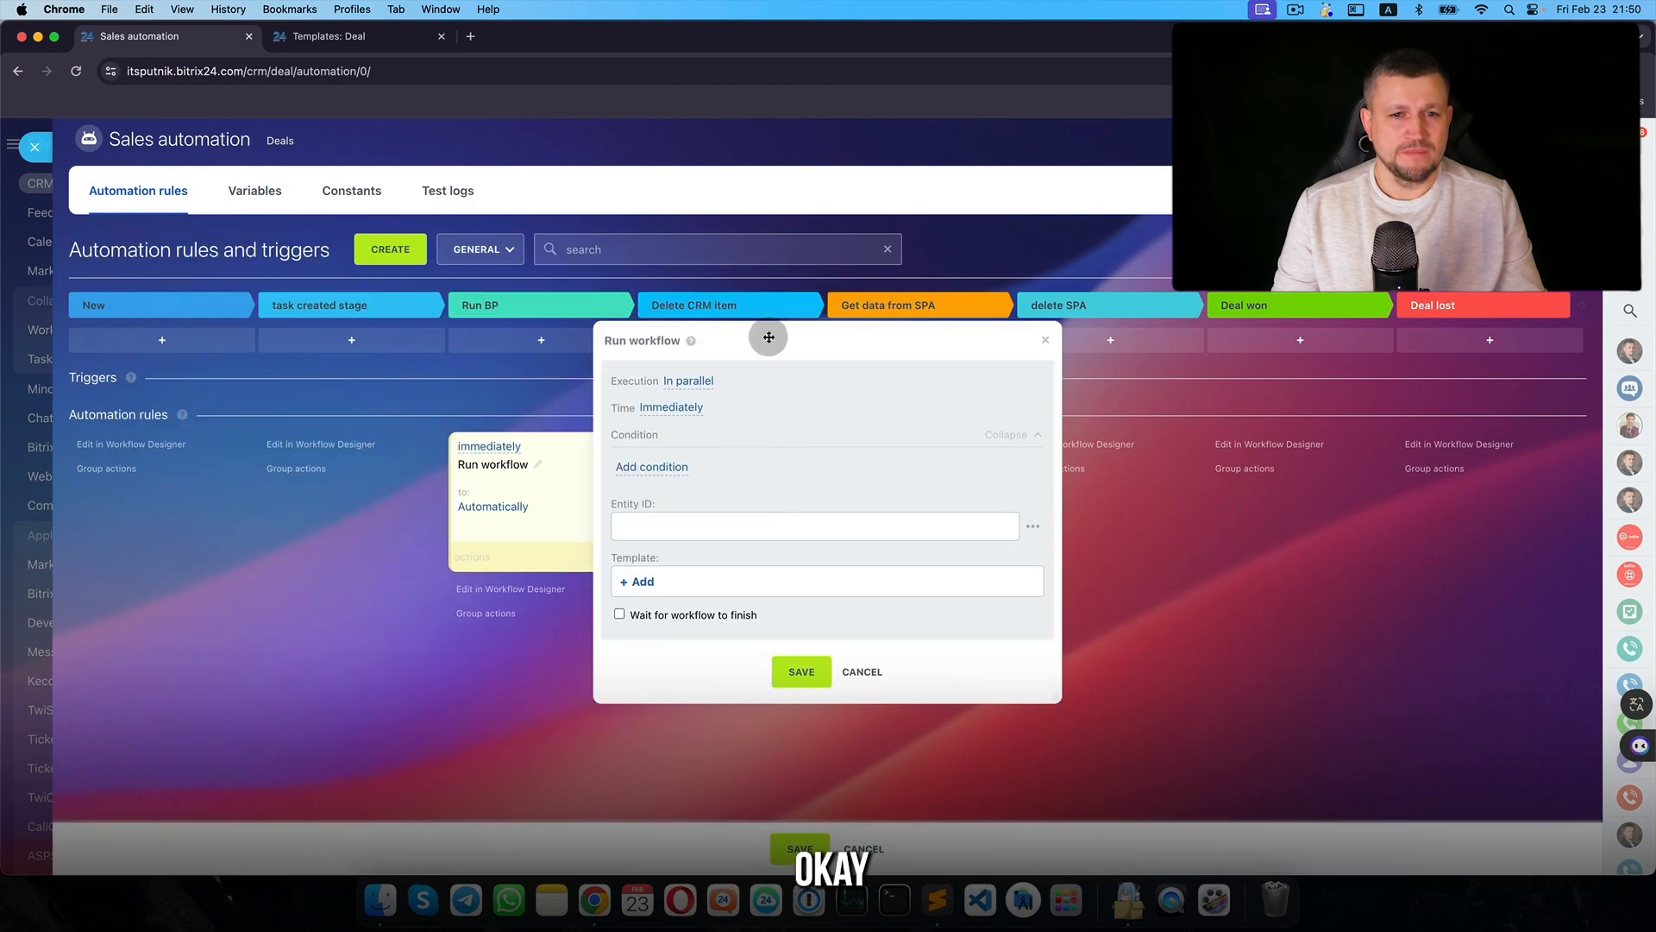
pyautogui.moveTo(766, 338); pyautogui.dragTo(530, 278)
# - Set the rule's template to Deals > Setup a meeting, Entity ID to Deal ID, and save
pyautogui.click(401, 524)
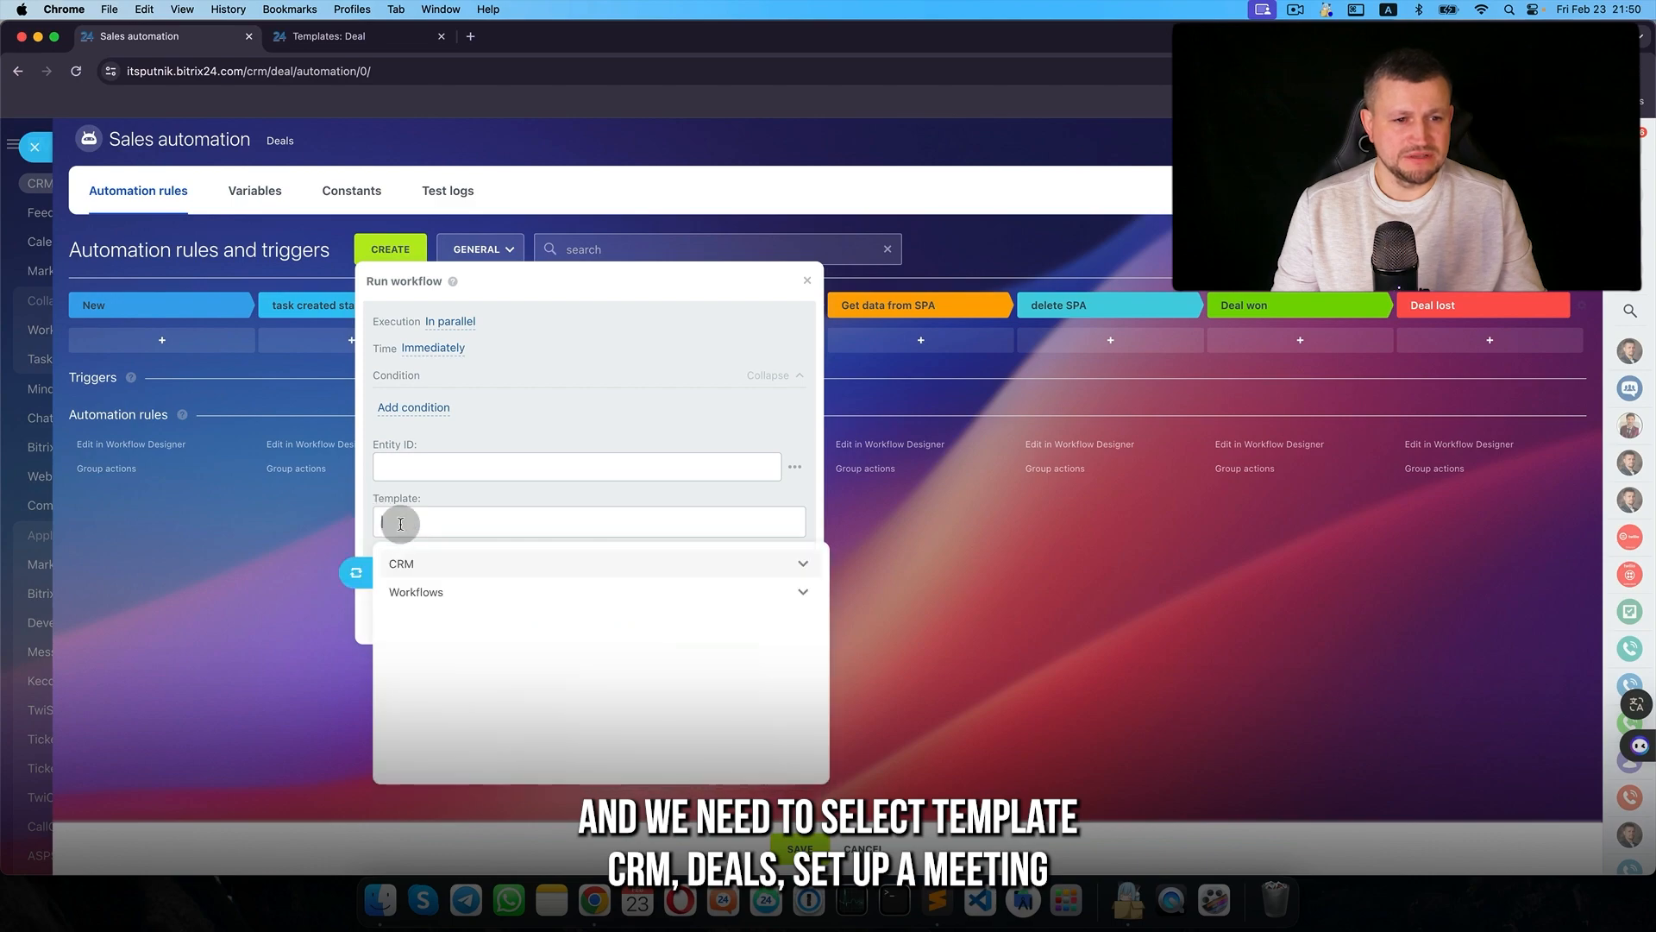
pyautogui.click(436, 621)
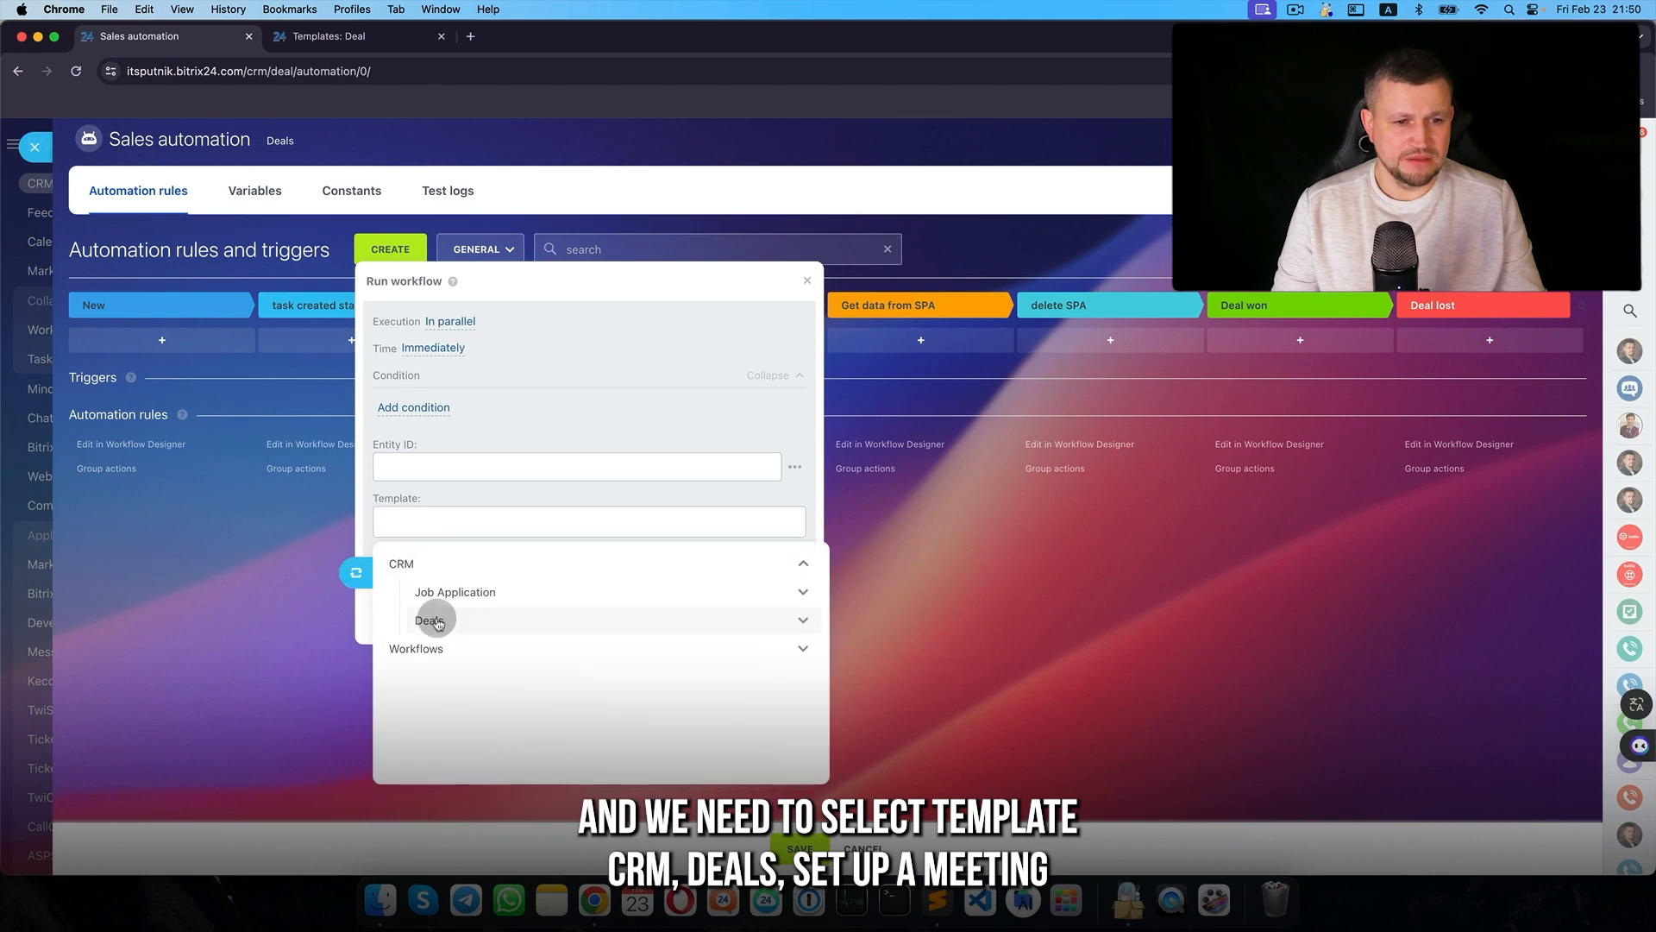
pyautogui.click(481, 649)
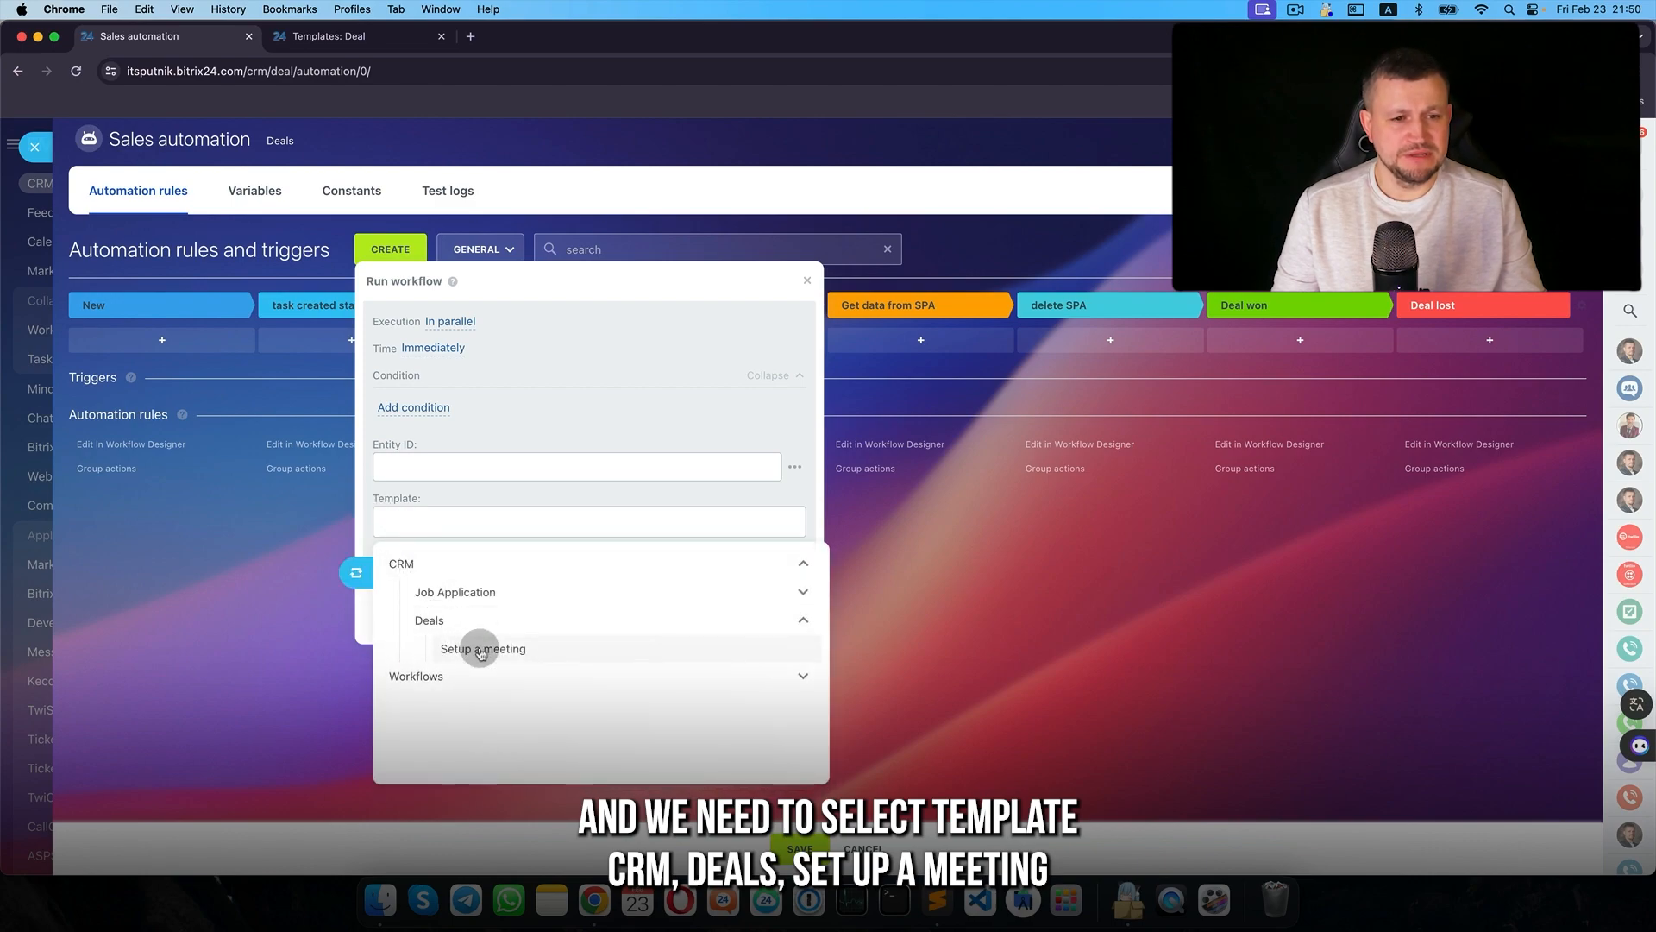
pyautogui.click(794, 466)
pyautogui.click(805, 561)
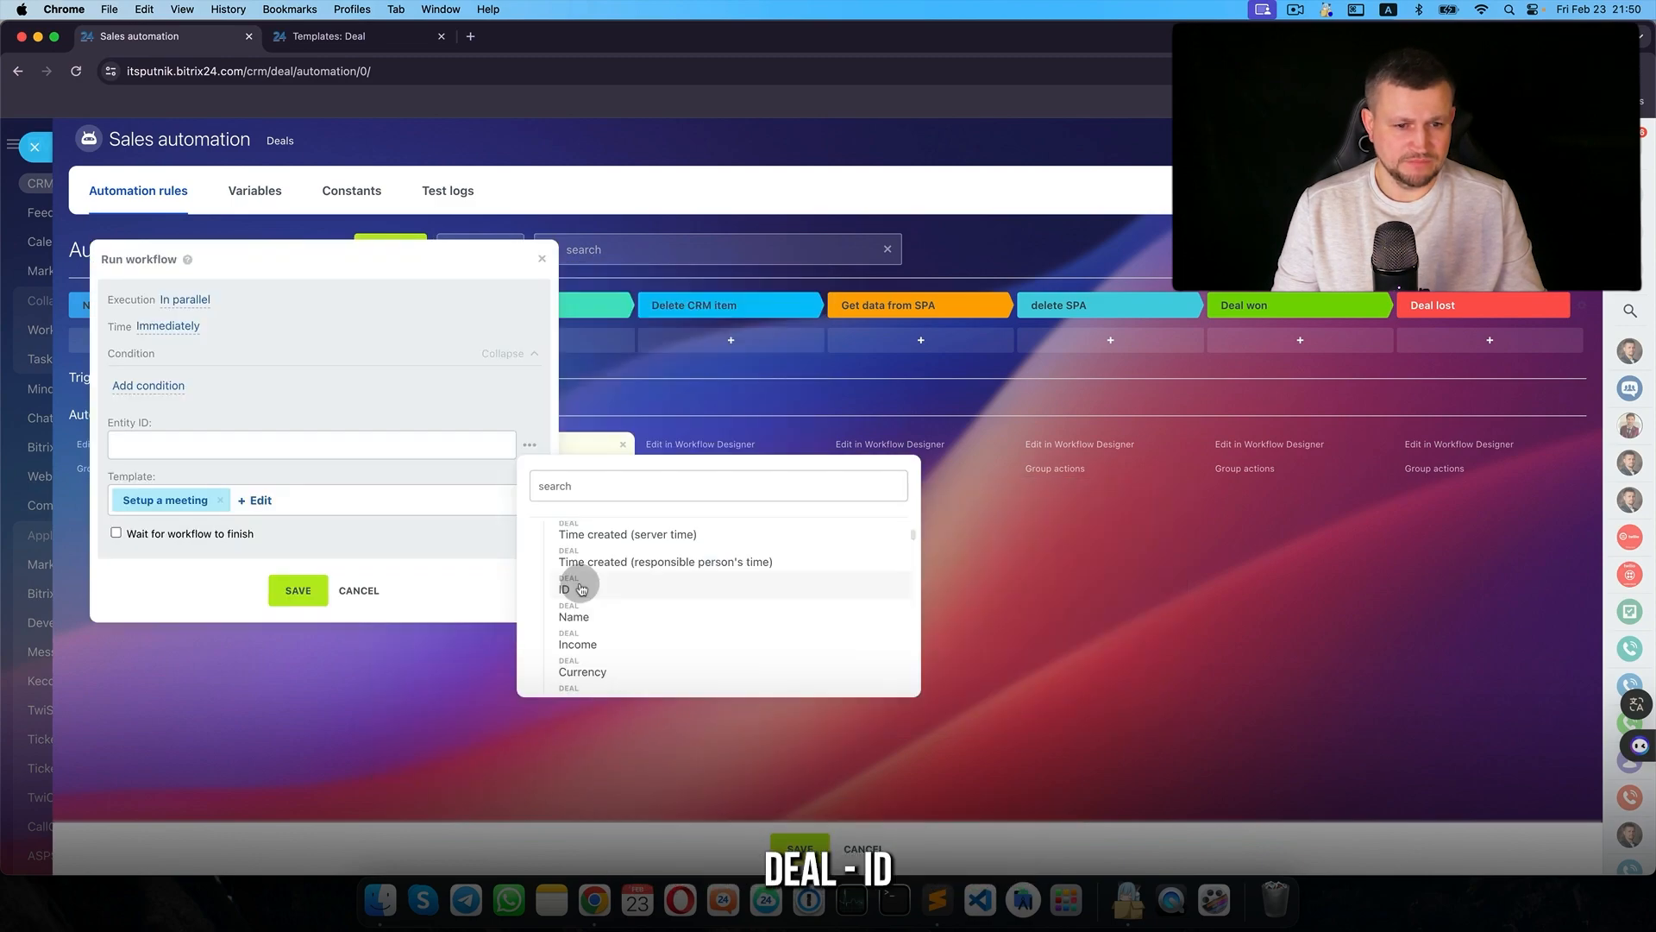
pyautogui.click(581, 589)
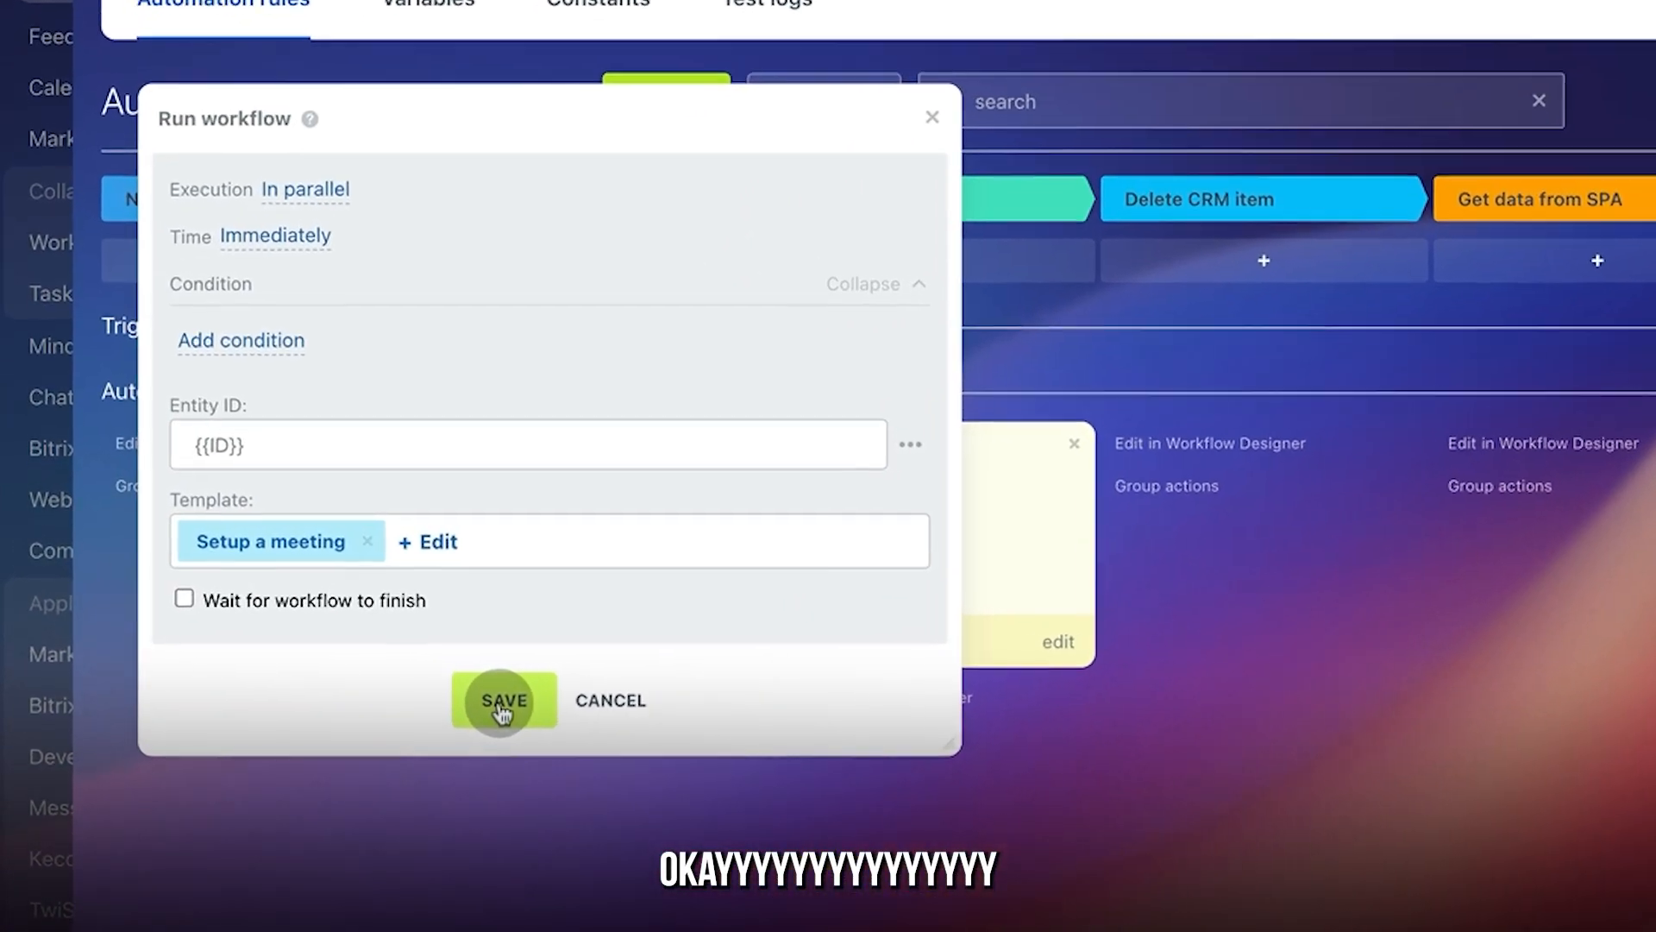
pyautogui.click(500, 703)
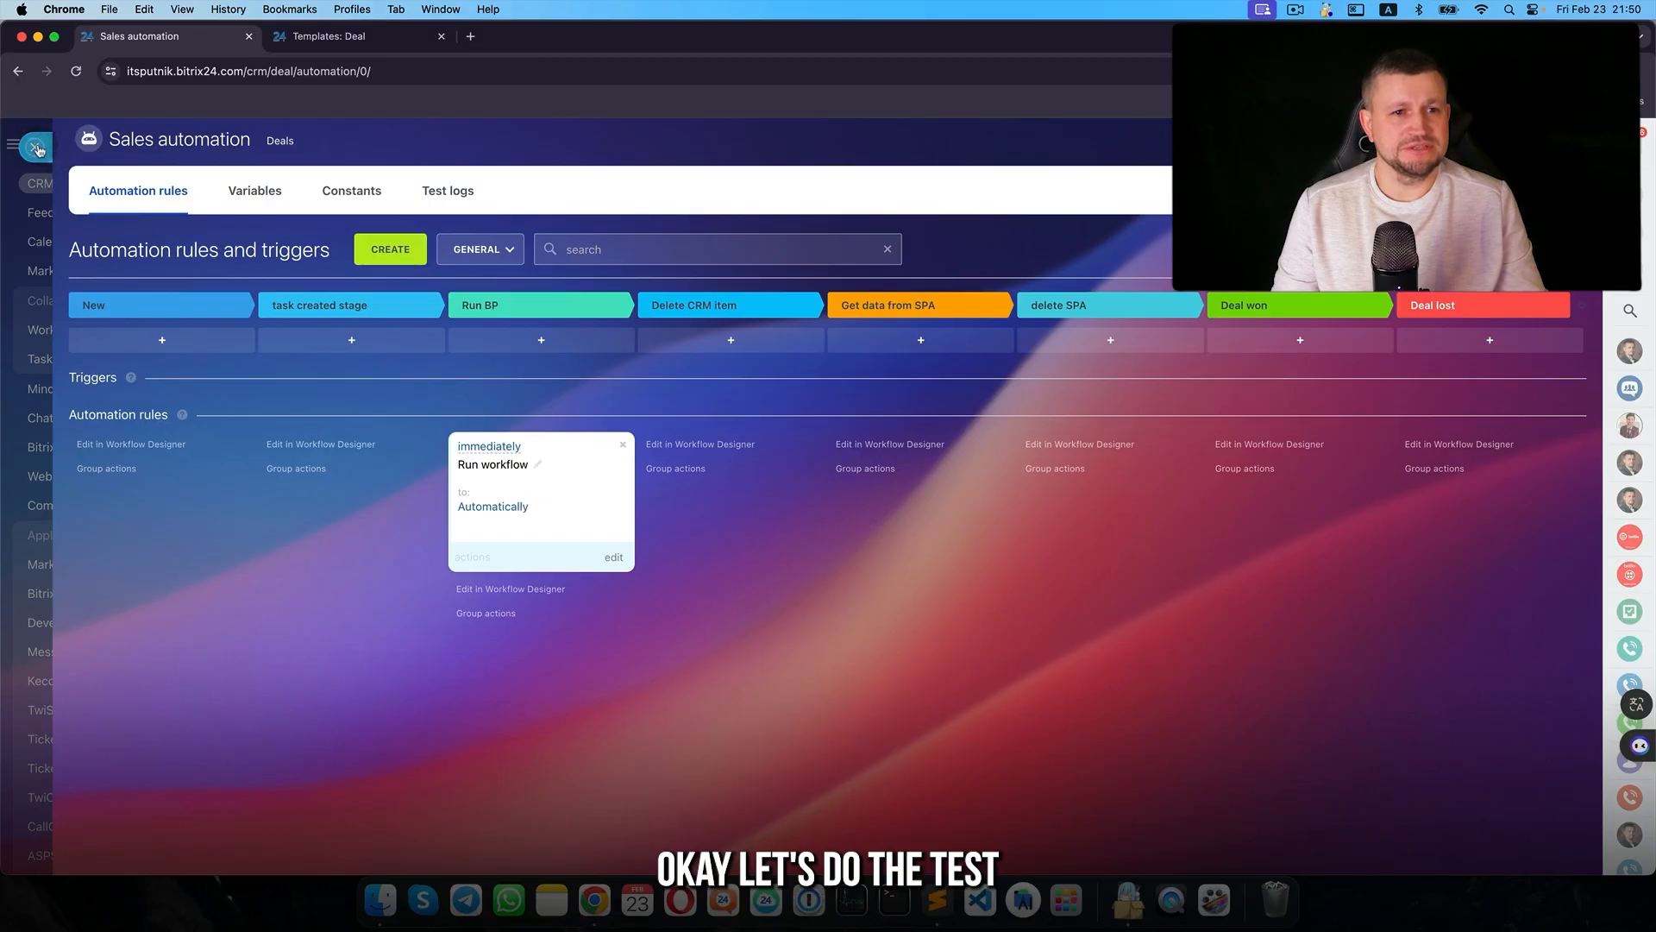
# - Move Company C Client into Run BP, mark its new meeting done, then return it to task created
pyautogui.click(36, 148)
pyautogui.moveTo(445, 442); pyautogui.dragTo(707, 468)
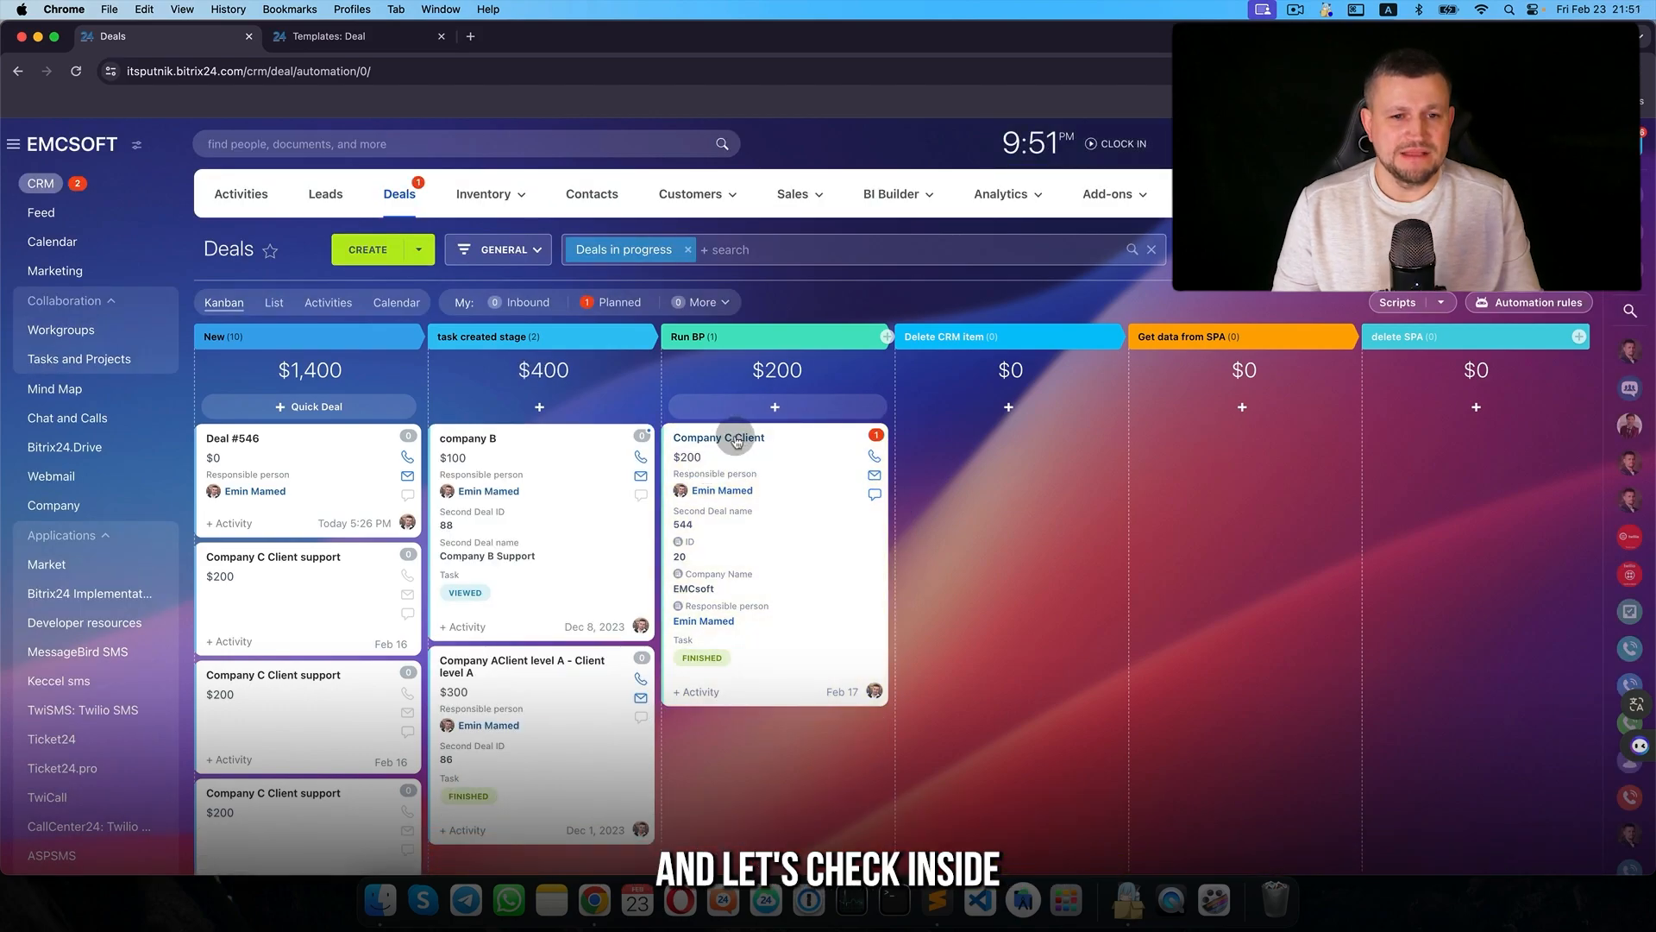
pyautogui.click(703, 436)
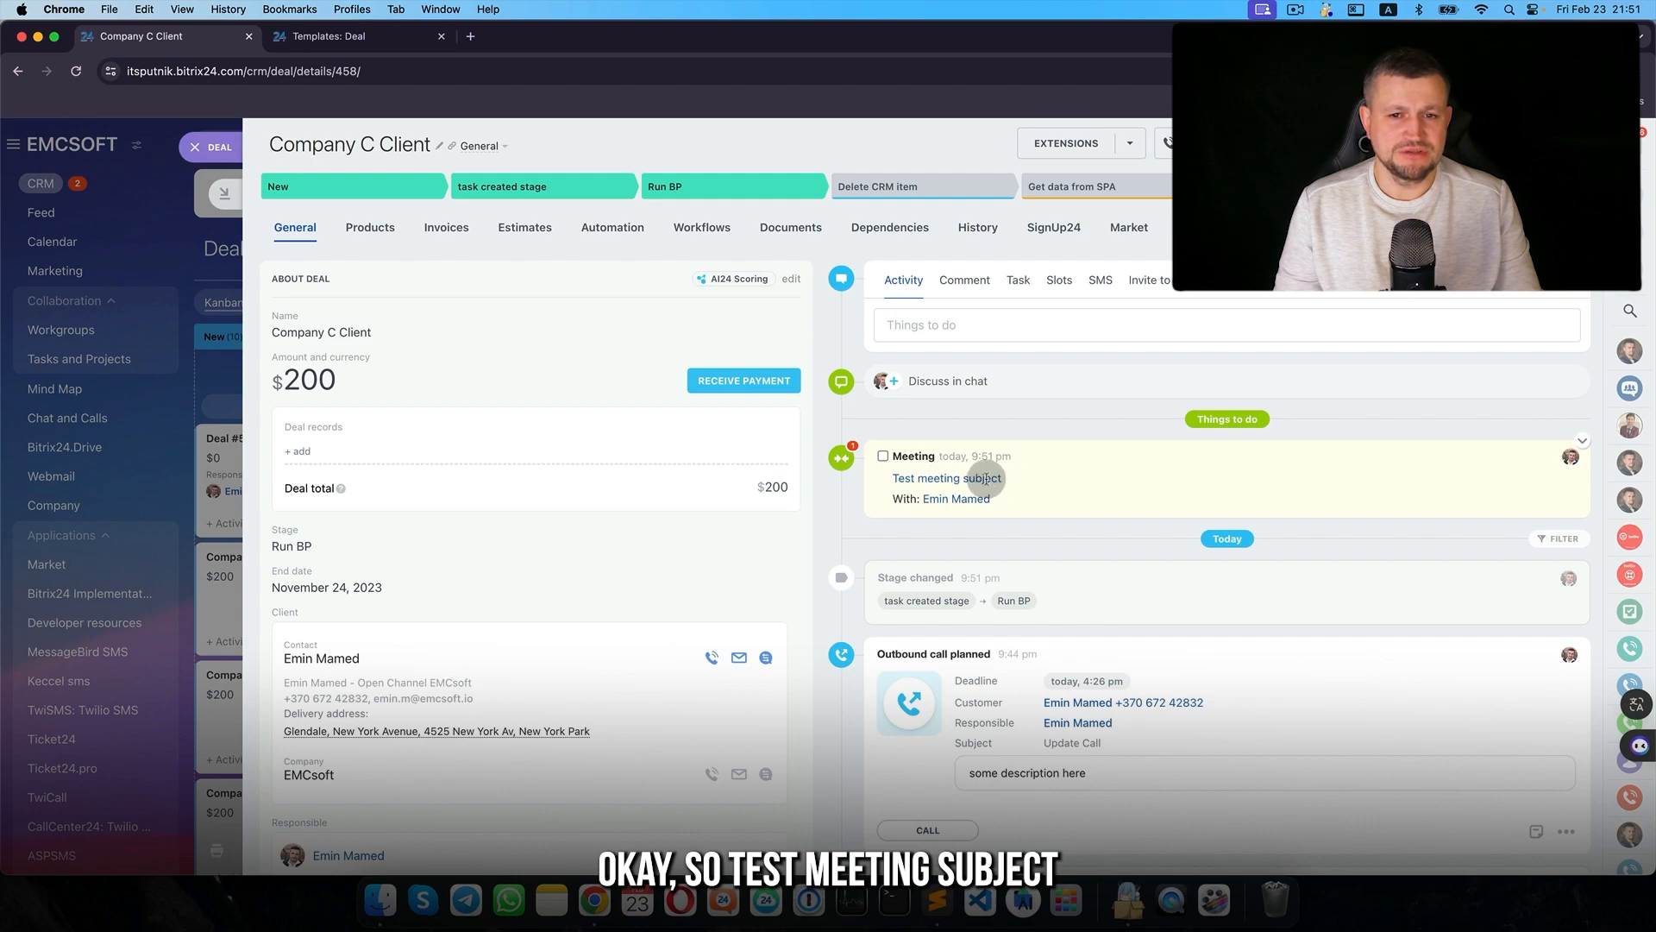
pyautogui.moveTo(1002, 478); pyautogui.dragTo(891, 489)
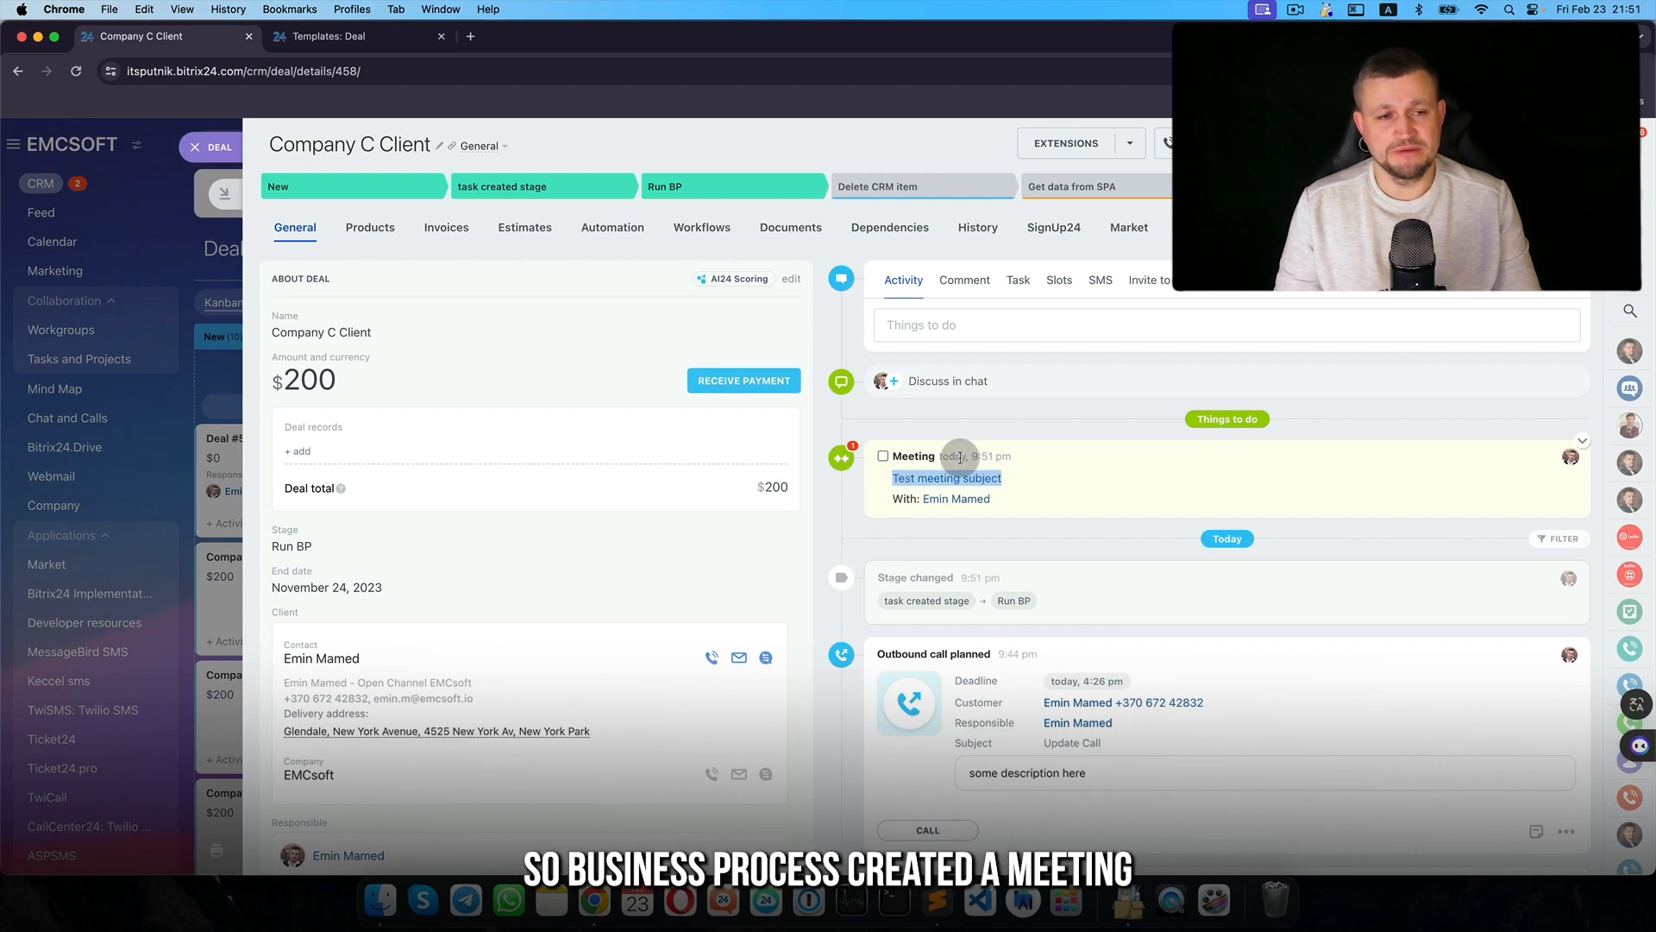
pyautogui.click(882, 456)
pyautogui.click(205, 145)
pyautogui.moveTo(805, 499); pyautogui.dragTo(572, 500)
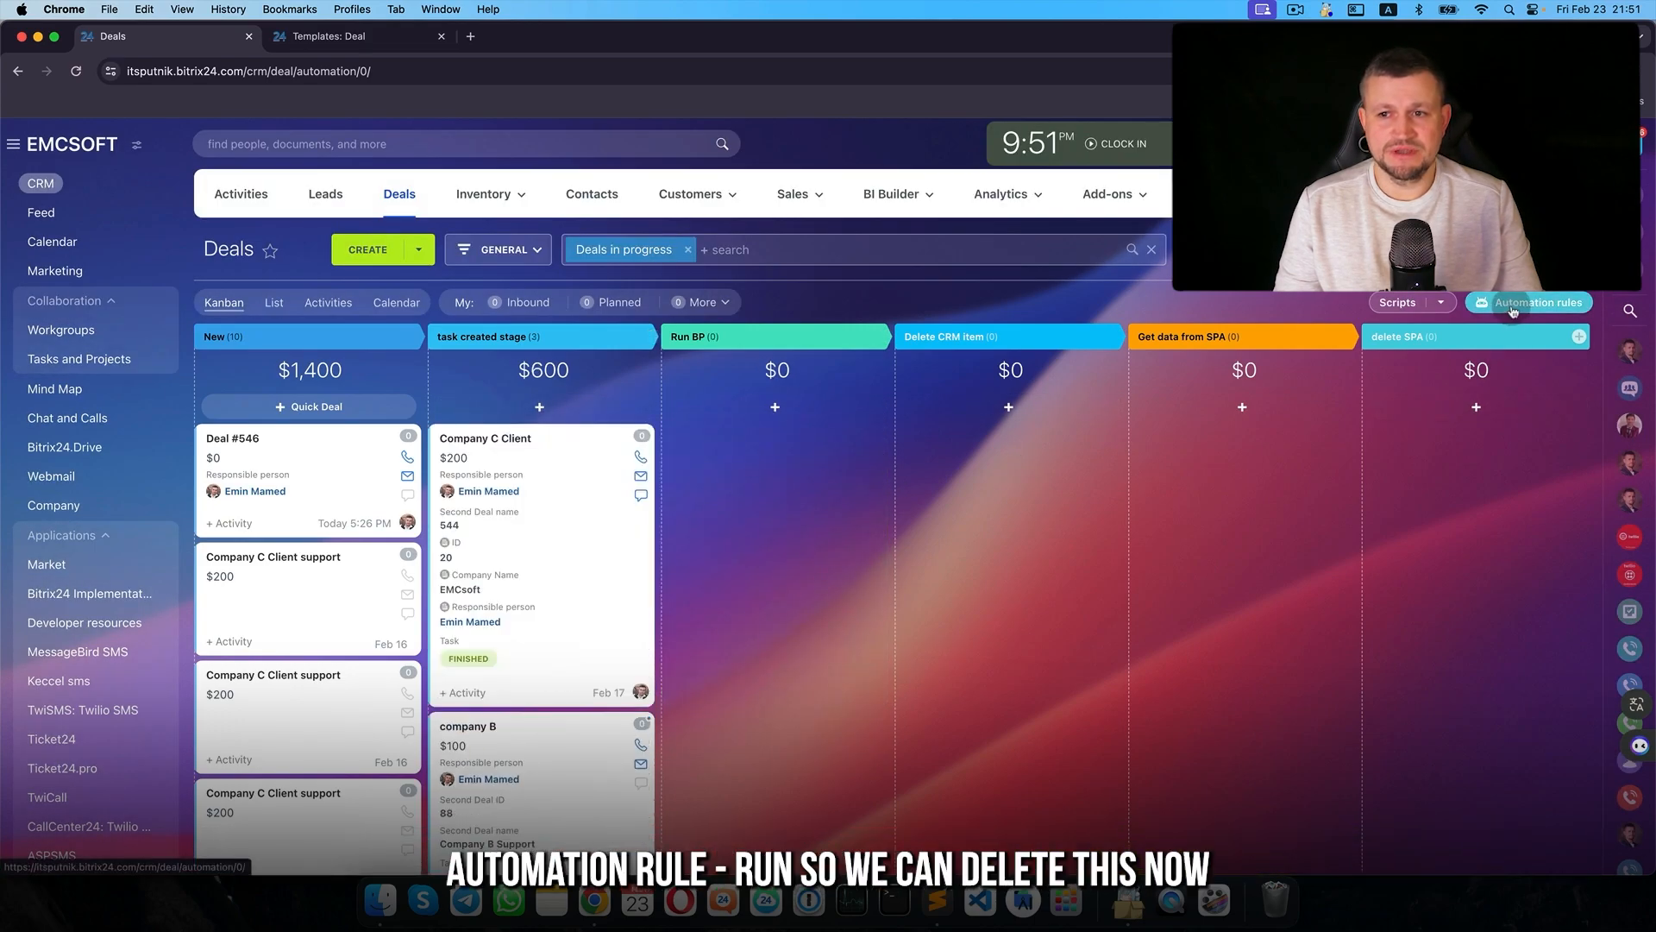
# - Delete the old rule under Run BP and list the Other group of rules for that stage
pyautogui.click(1513, 306)
pyautogui.click(524, 353)
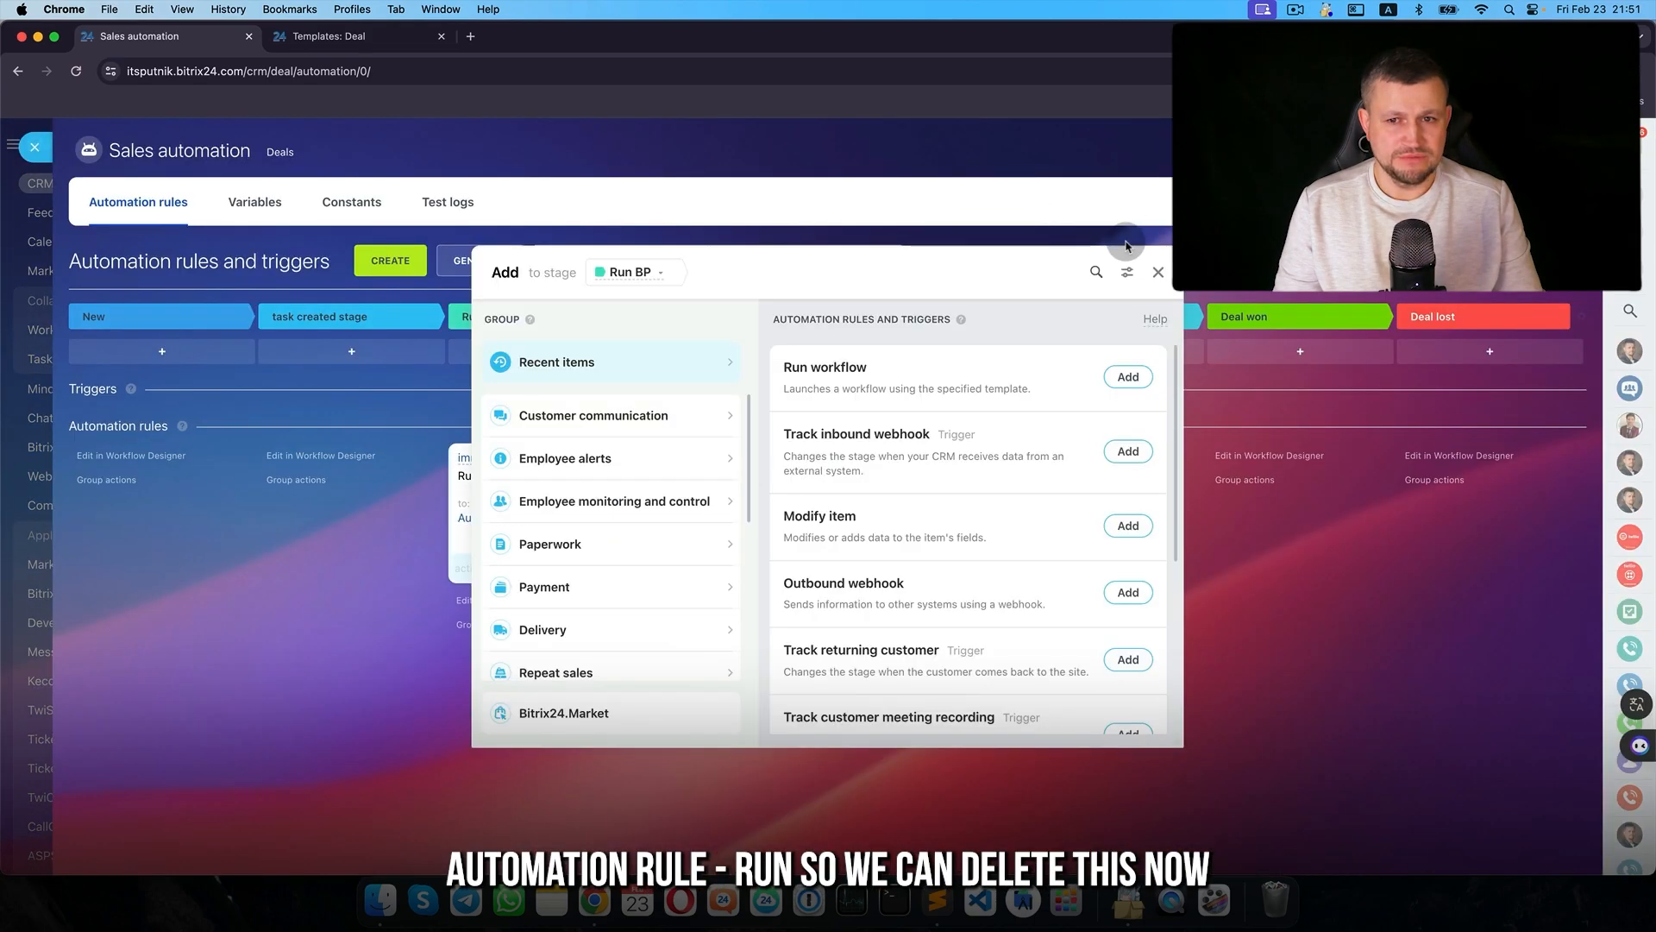
pyautogui.click(1158, 272)
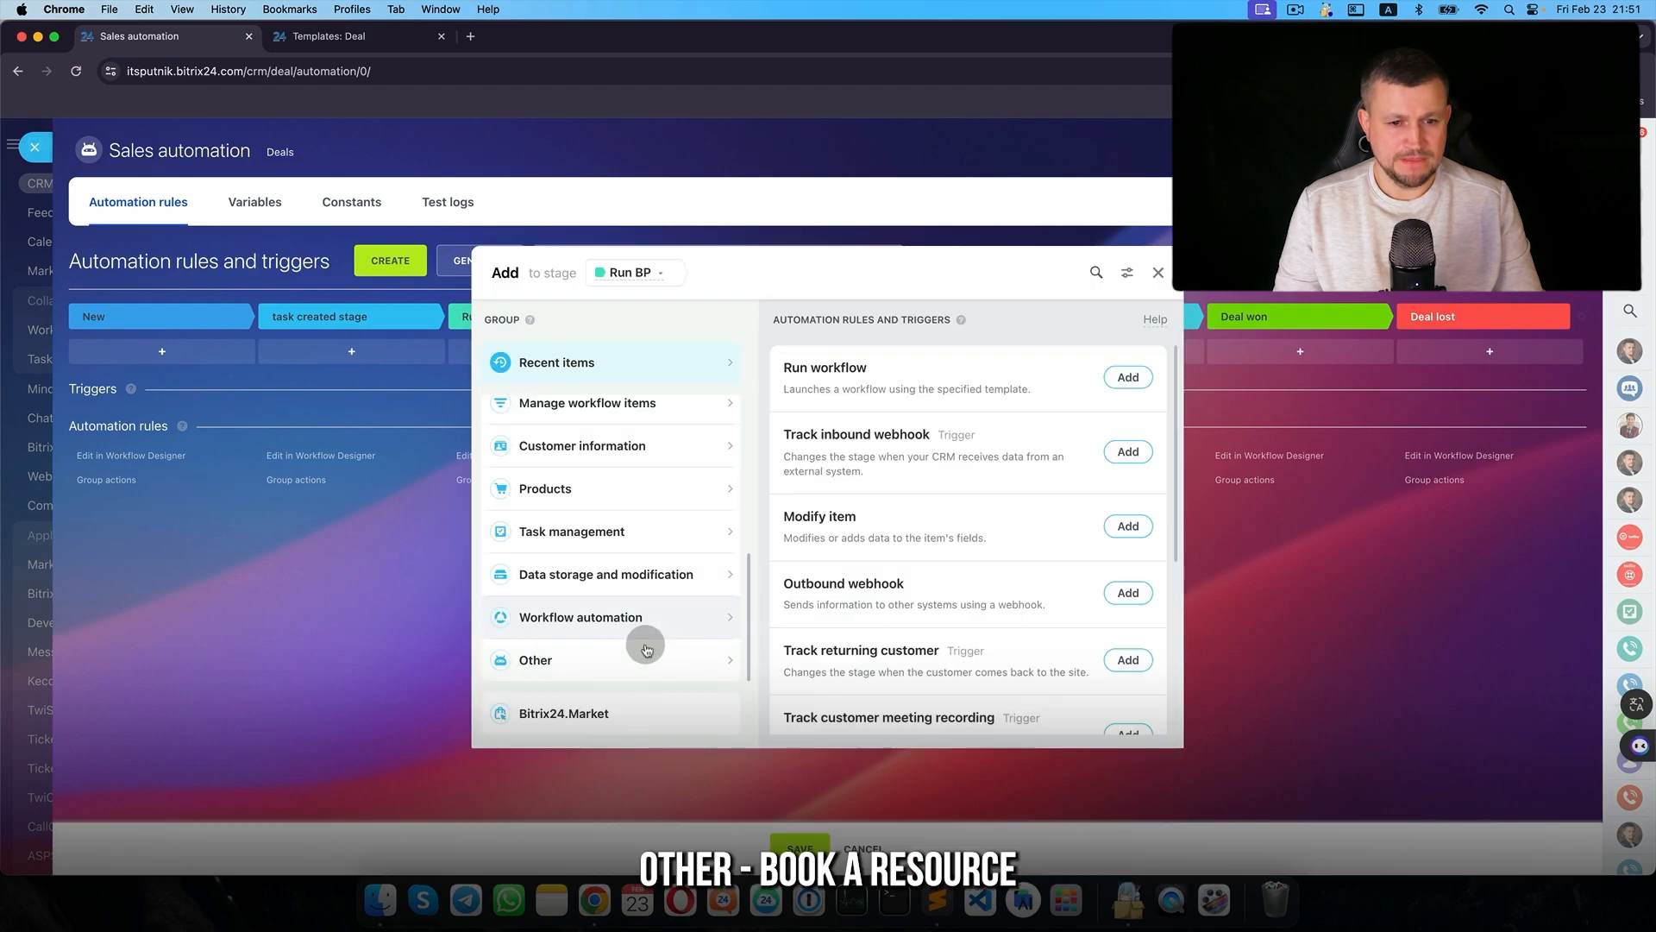
pyautogui.click(645, 658)
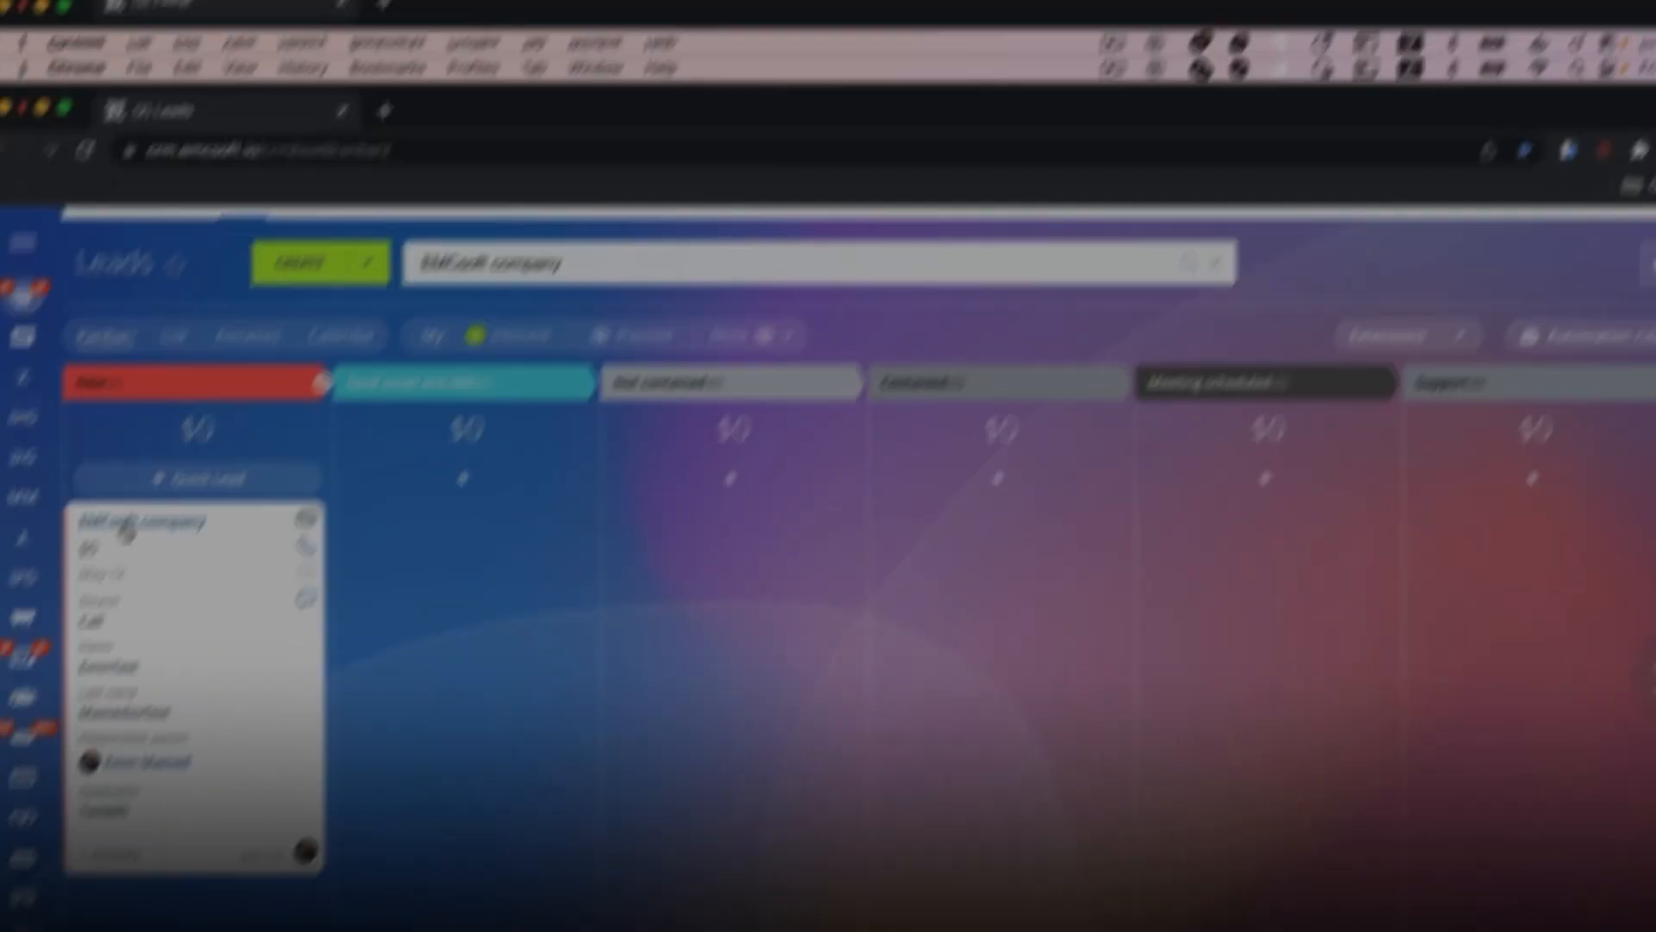
# - Send the EMCsoft lead a greeting SMS saying 'Waiting in our office' and check the reply
pyautogui.write('Hello')
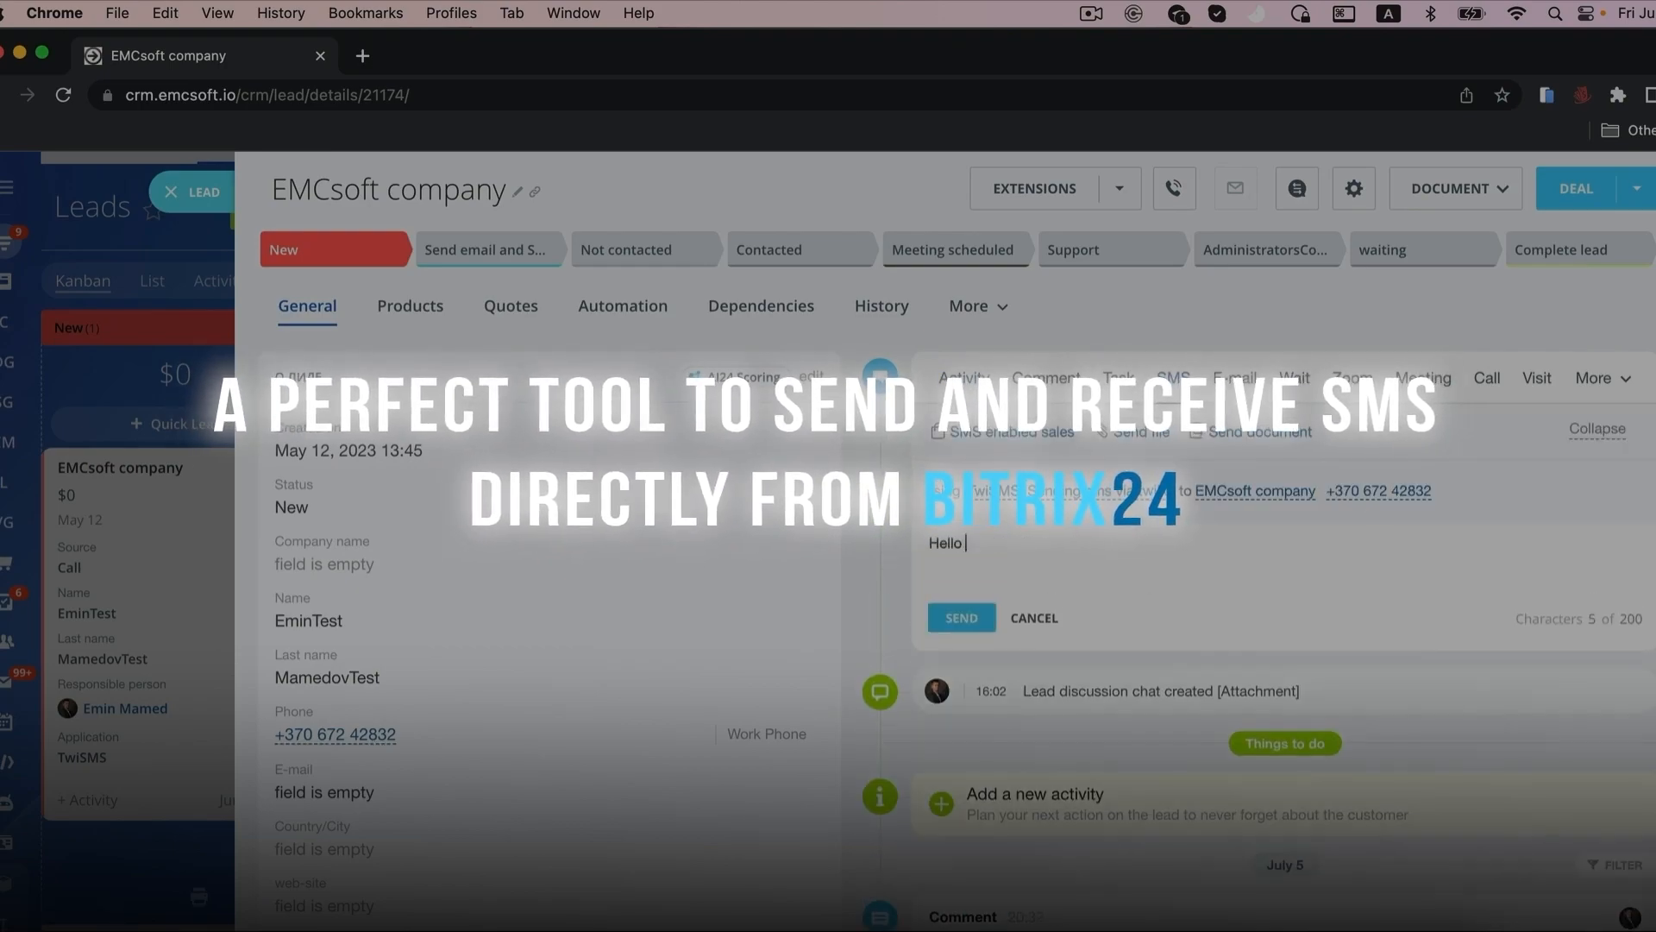
pyautogui.write(' Emin! Waiting in our office')
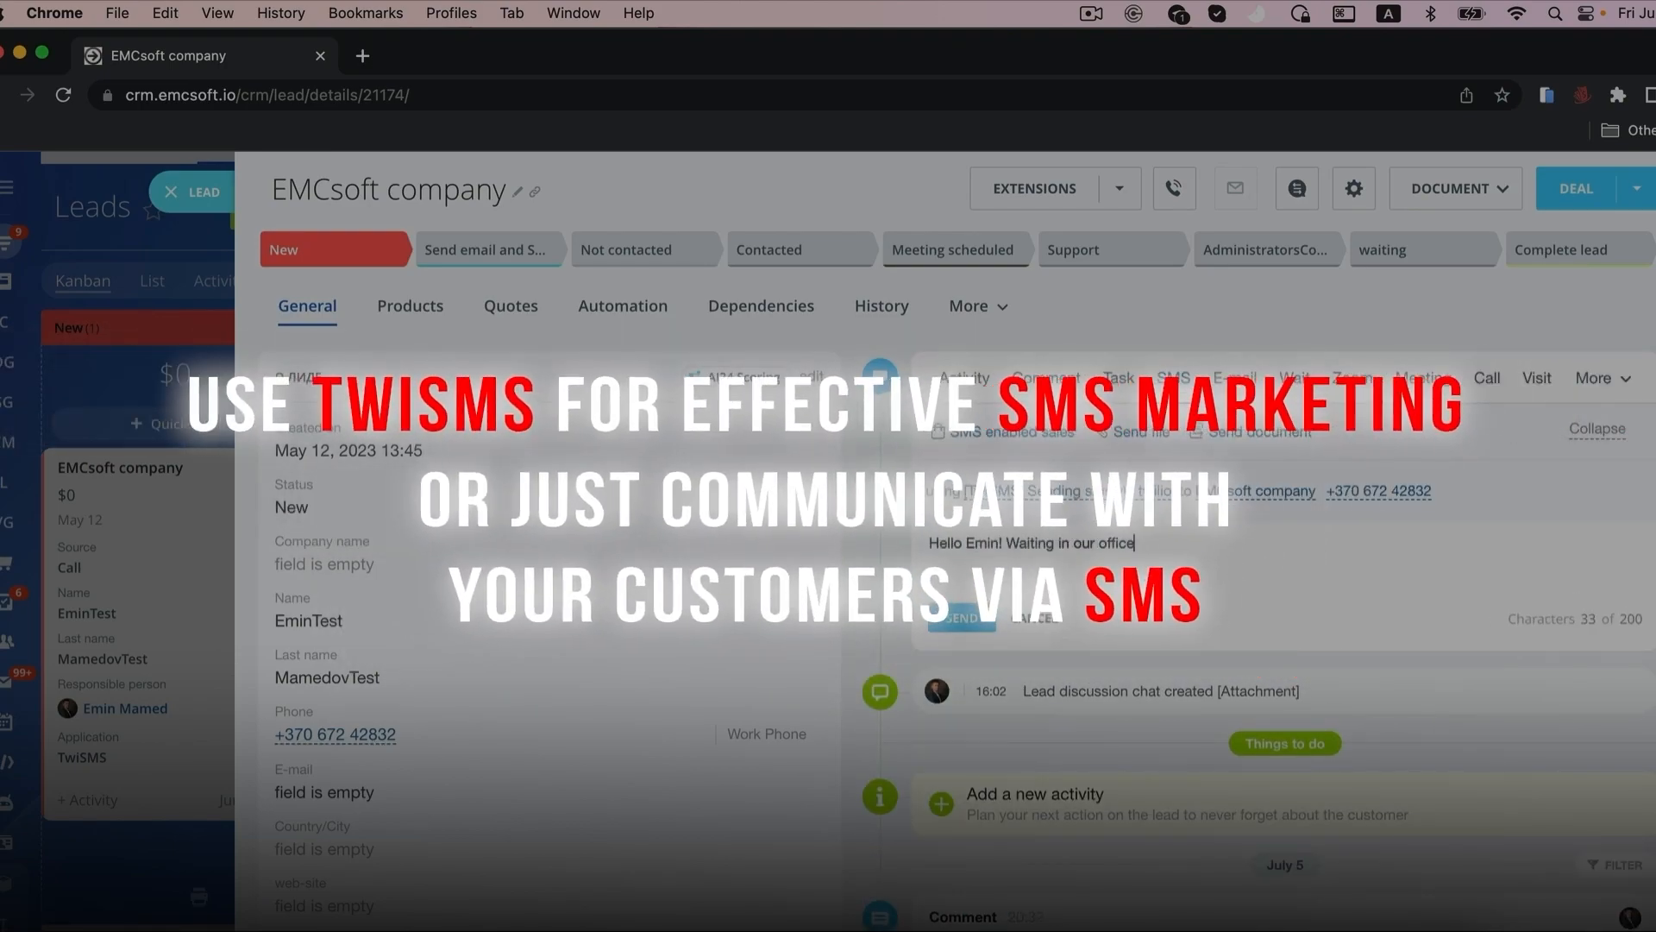
pyautogui.click(959, 619)
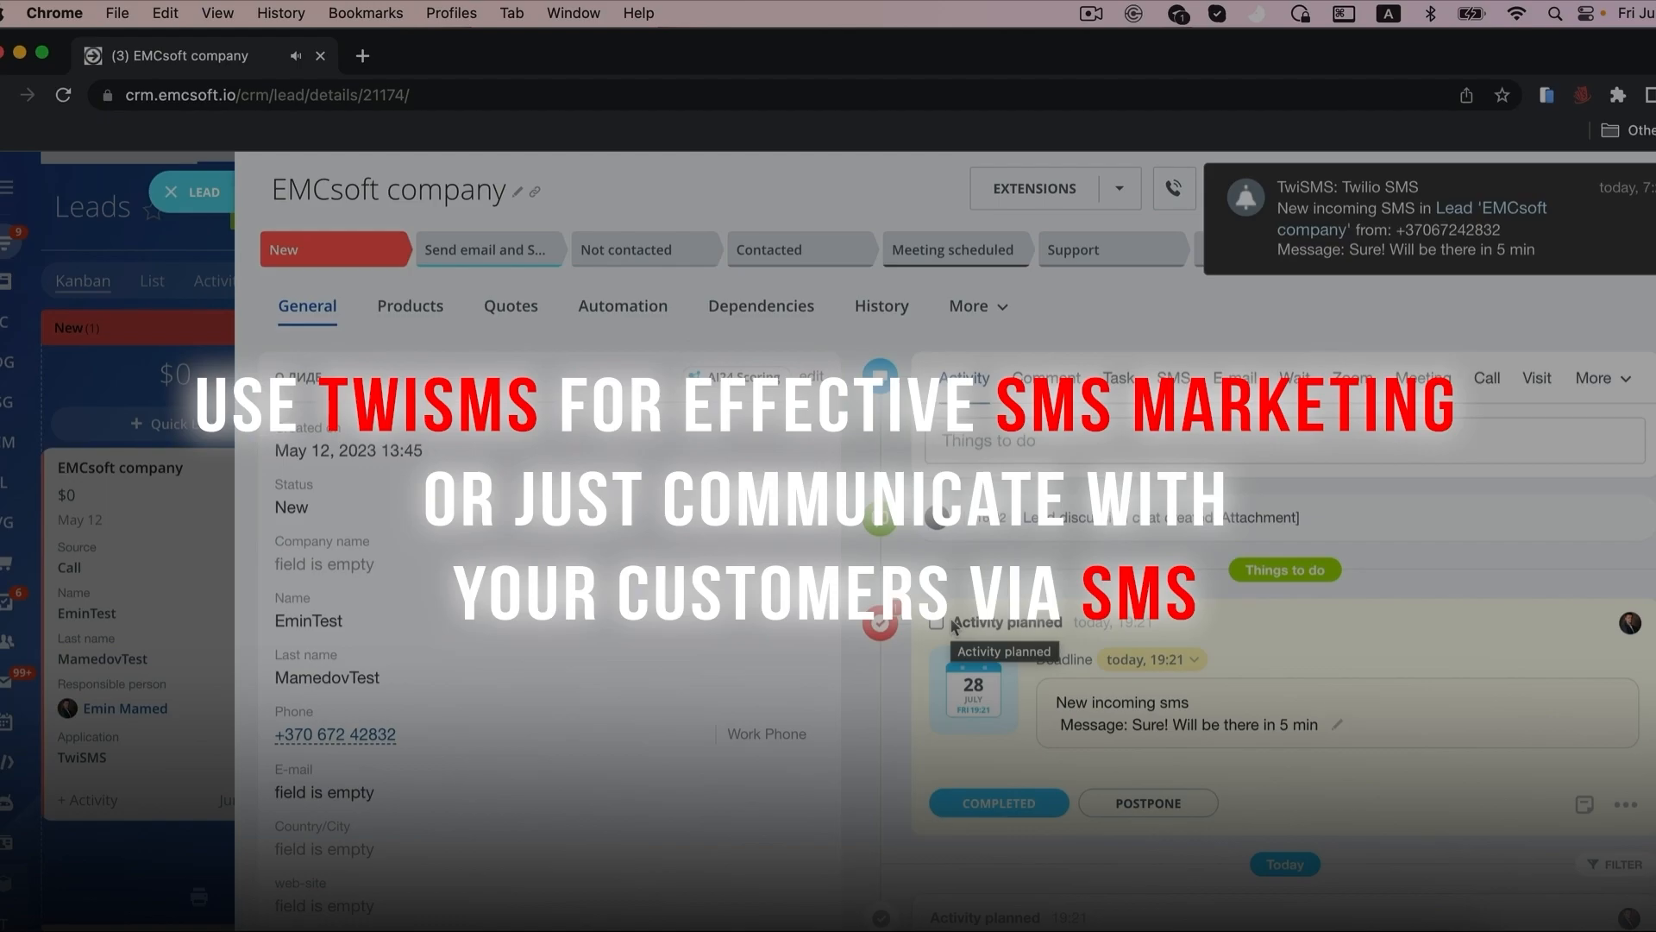
pyautogui.scroll(-1, 975, 613)
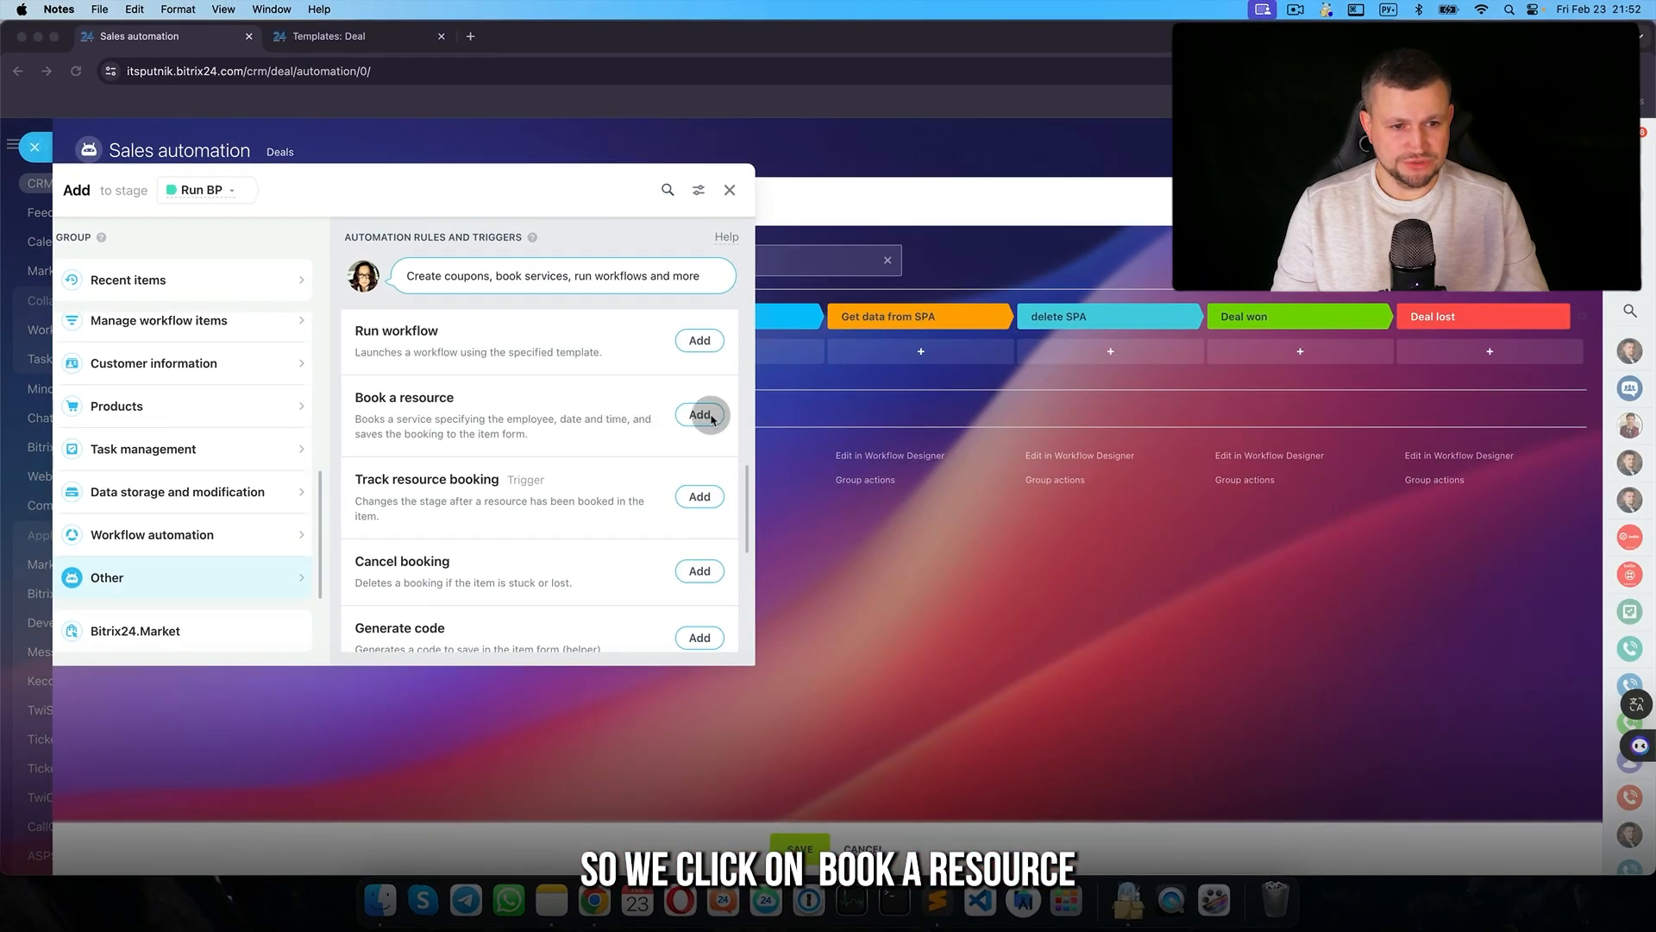
# - Try a Book a resource rule on Run BP with Current time, discard it, then start renaming Run BP
pyautogui.click(706, 415)
pyautogui.click(687, 552)
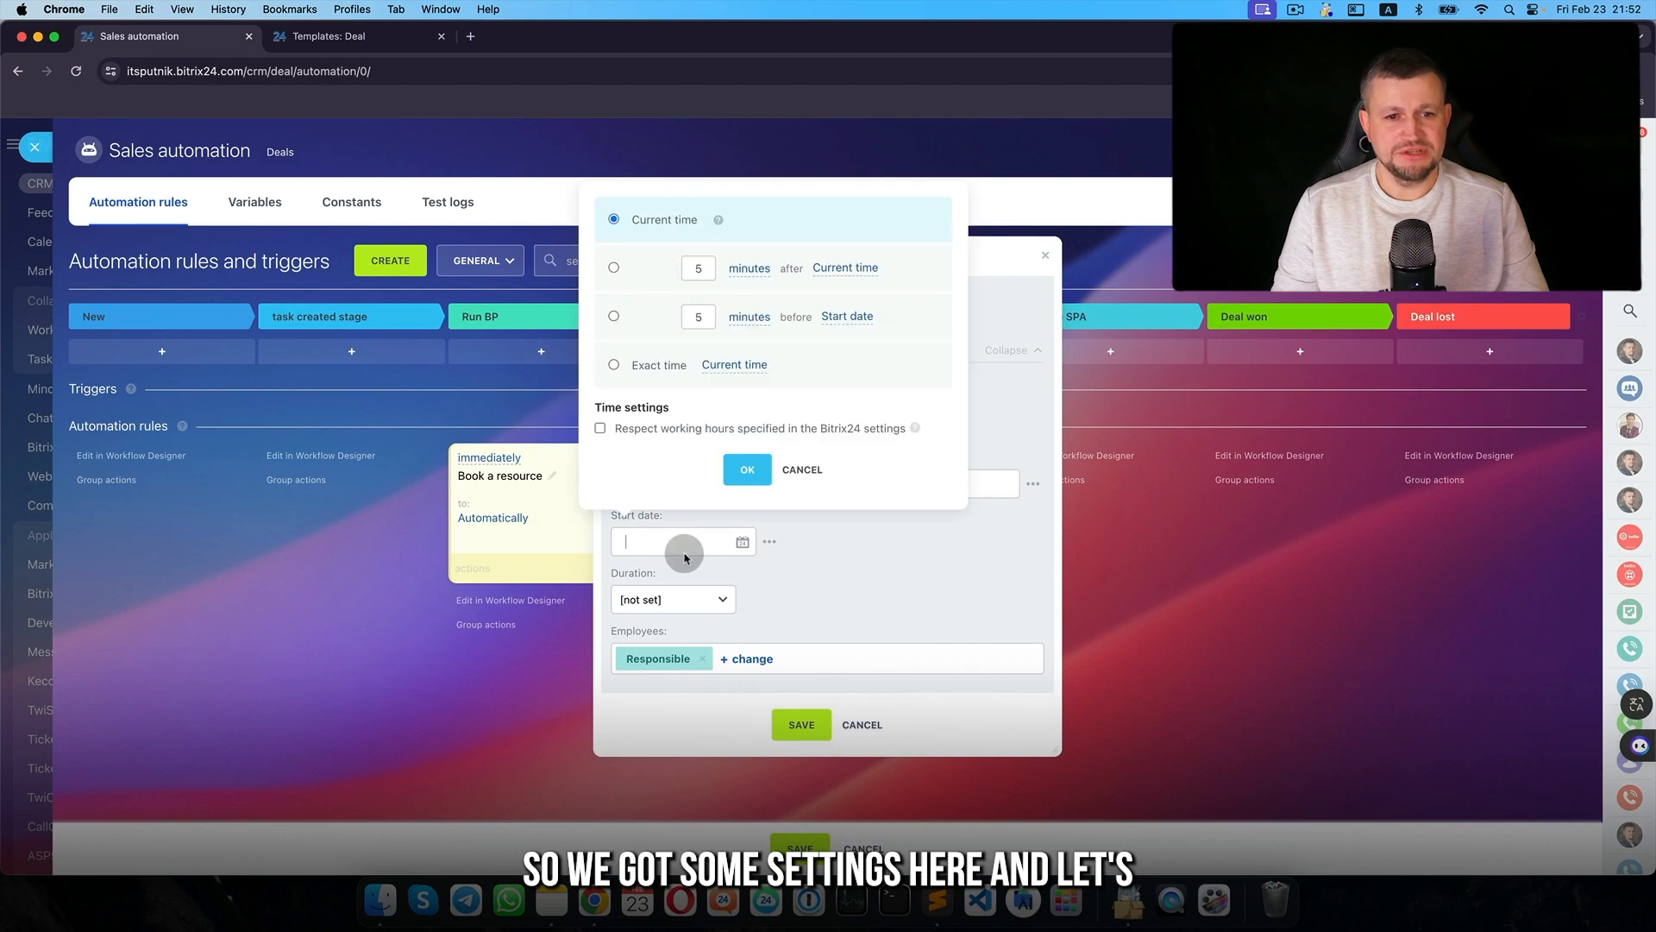
pyautogui.click(748, 469)
pyautogui.click(862, 725)
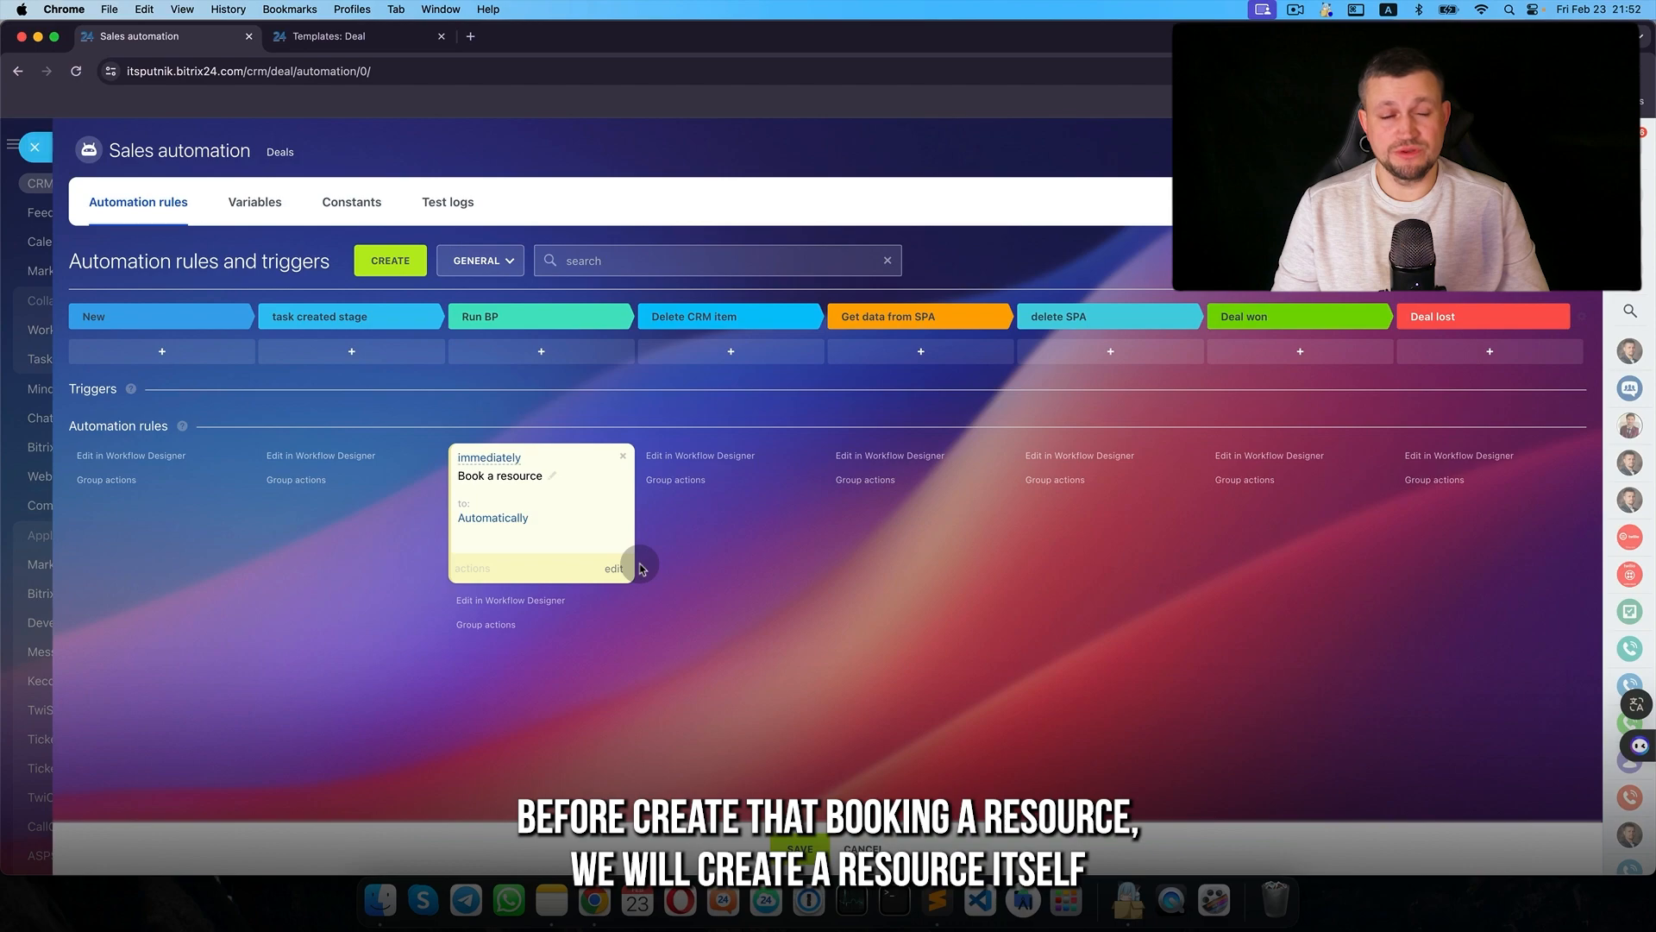
pyautogui.click(623, 455)
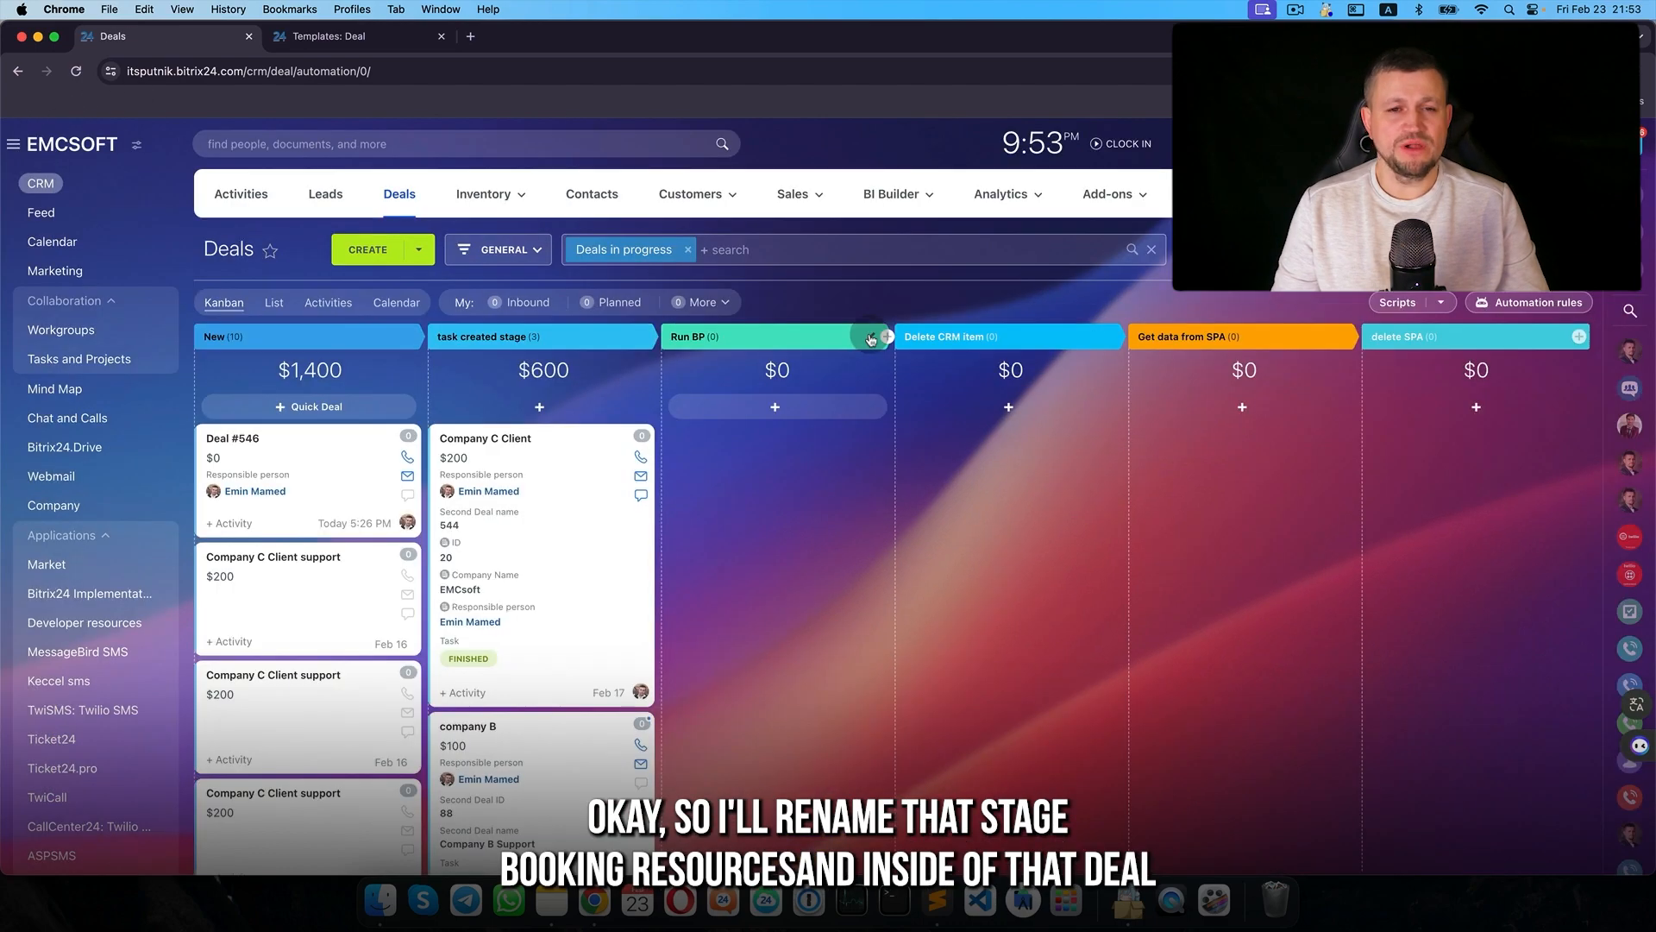
pyautogui.click(871, 338)
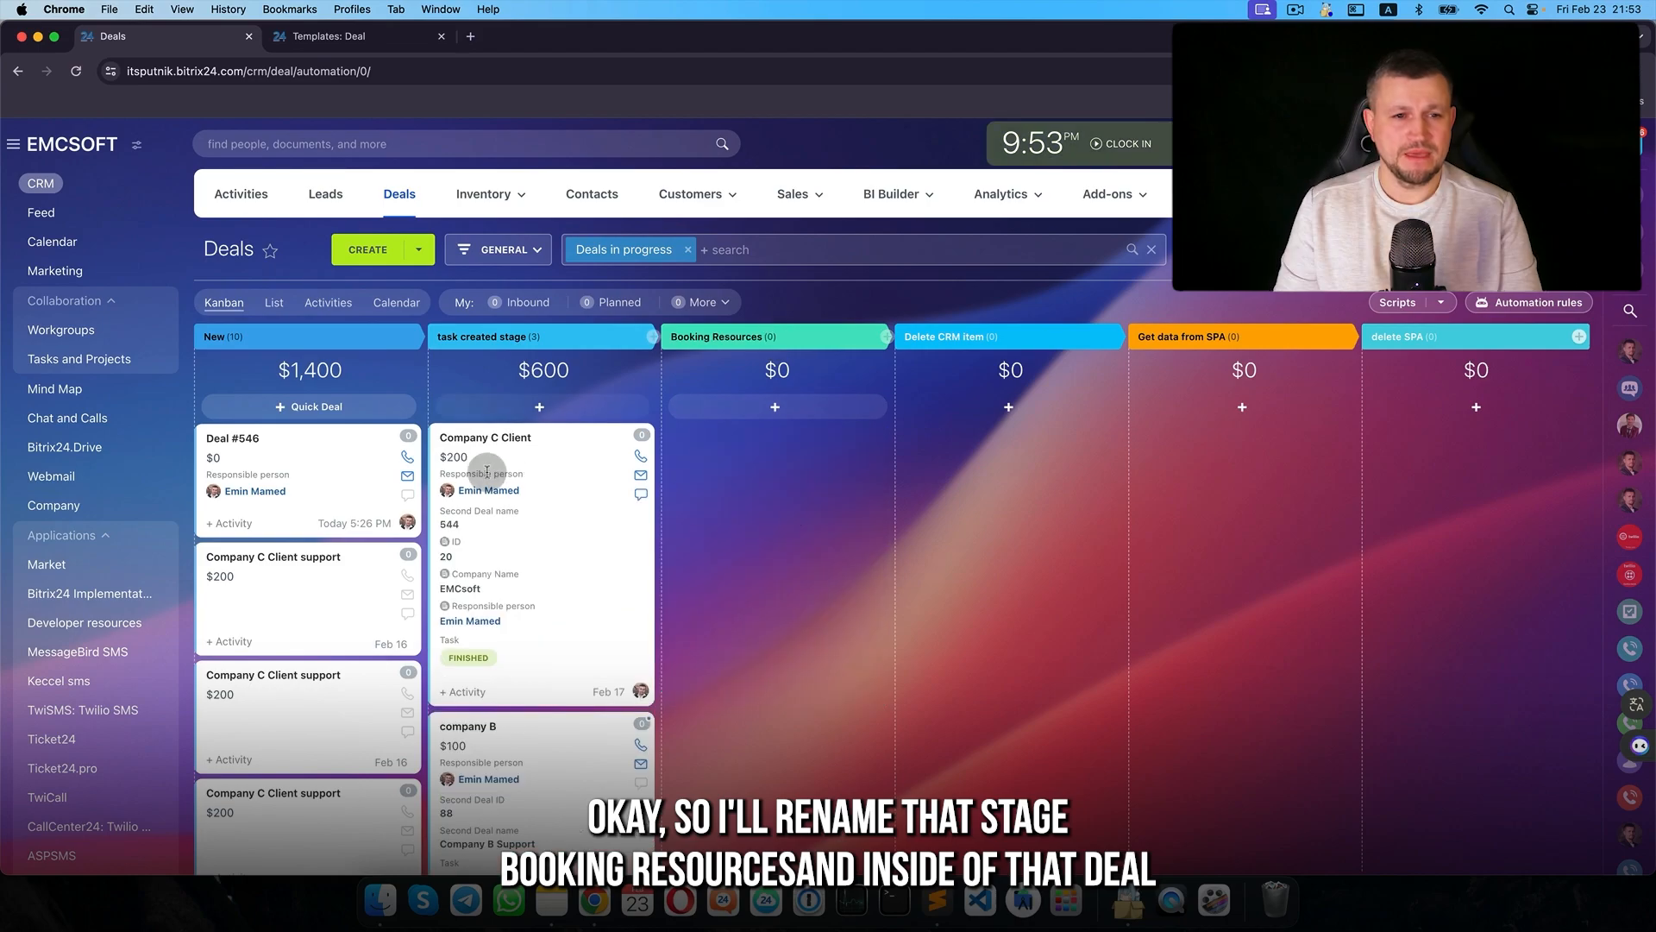
# - On the Company C Client deal, create a 'Car lift equipment' resource-booking field limited to resources
pyautogui.click(507, 440)
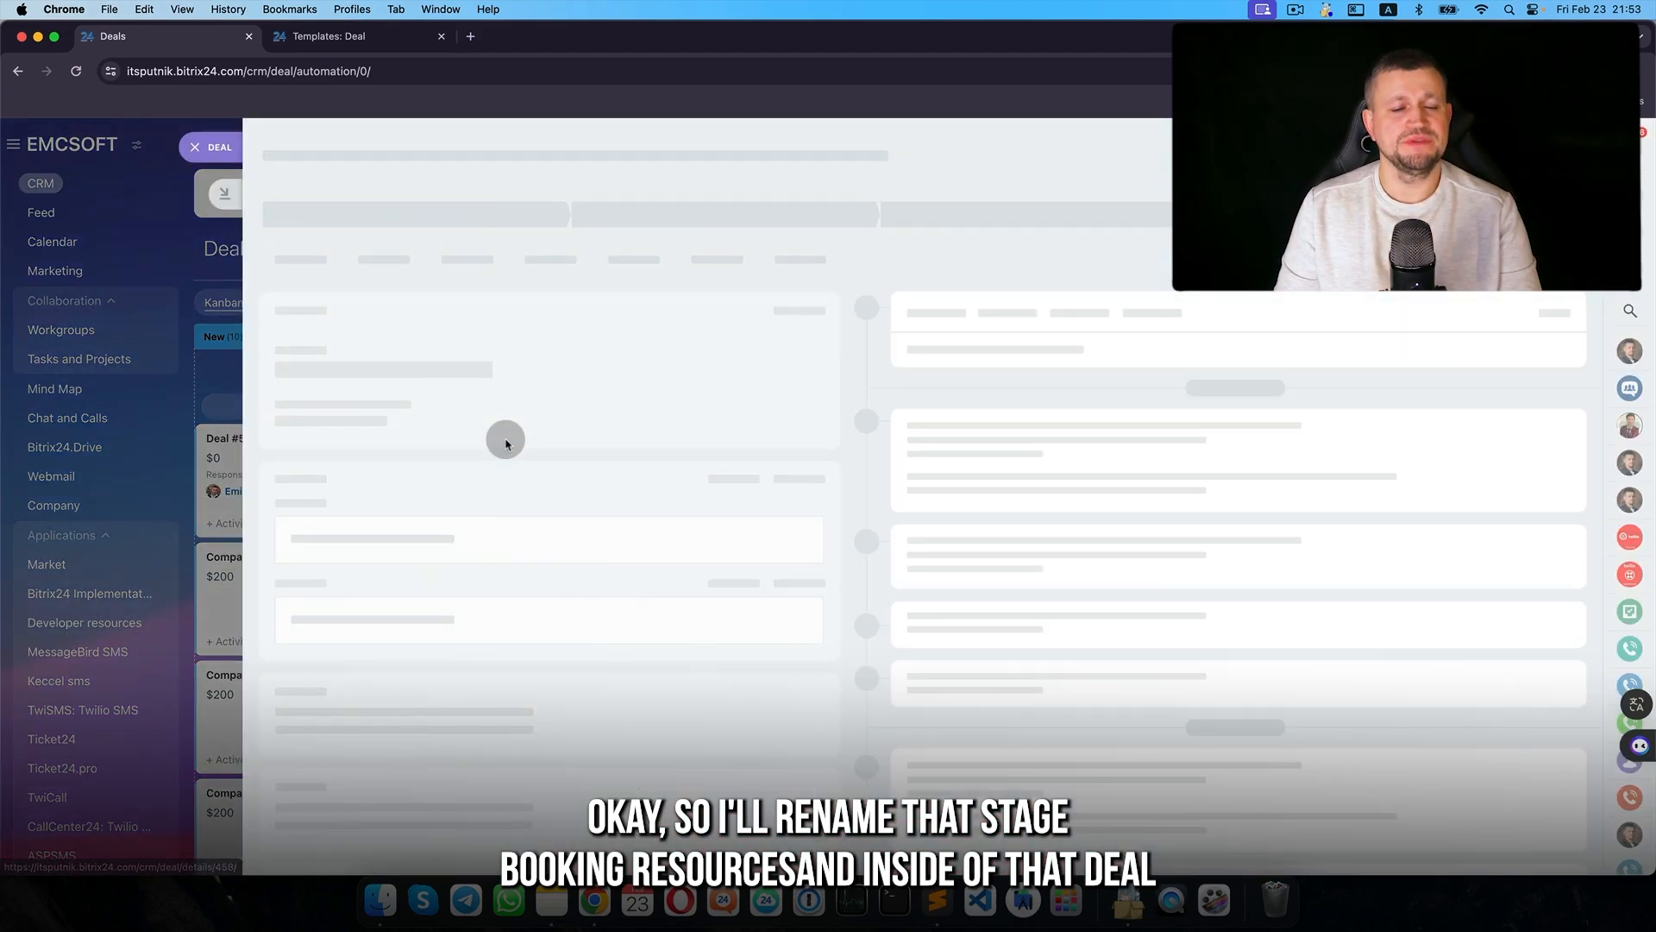
pyautogui.scroll(-10, 561, 591)
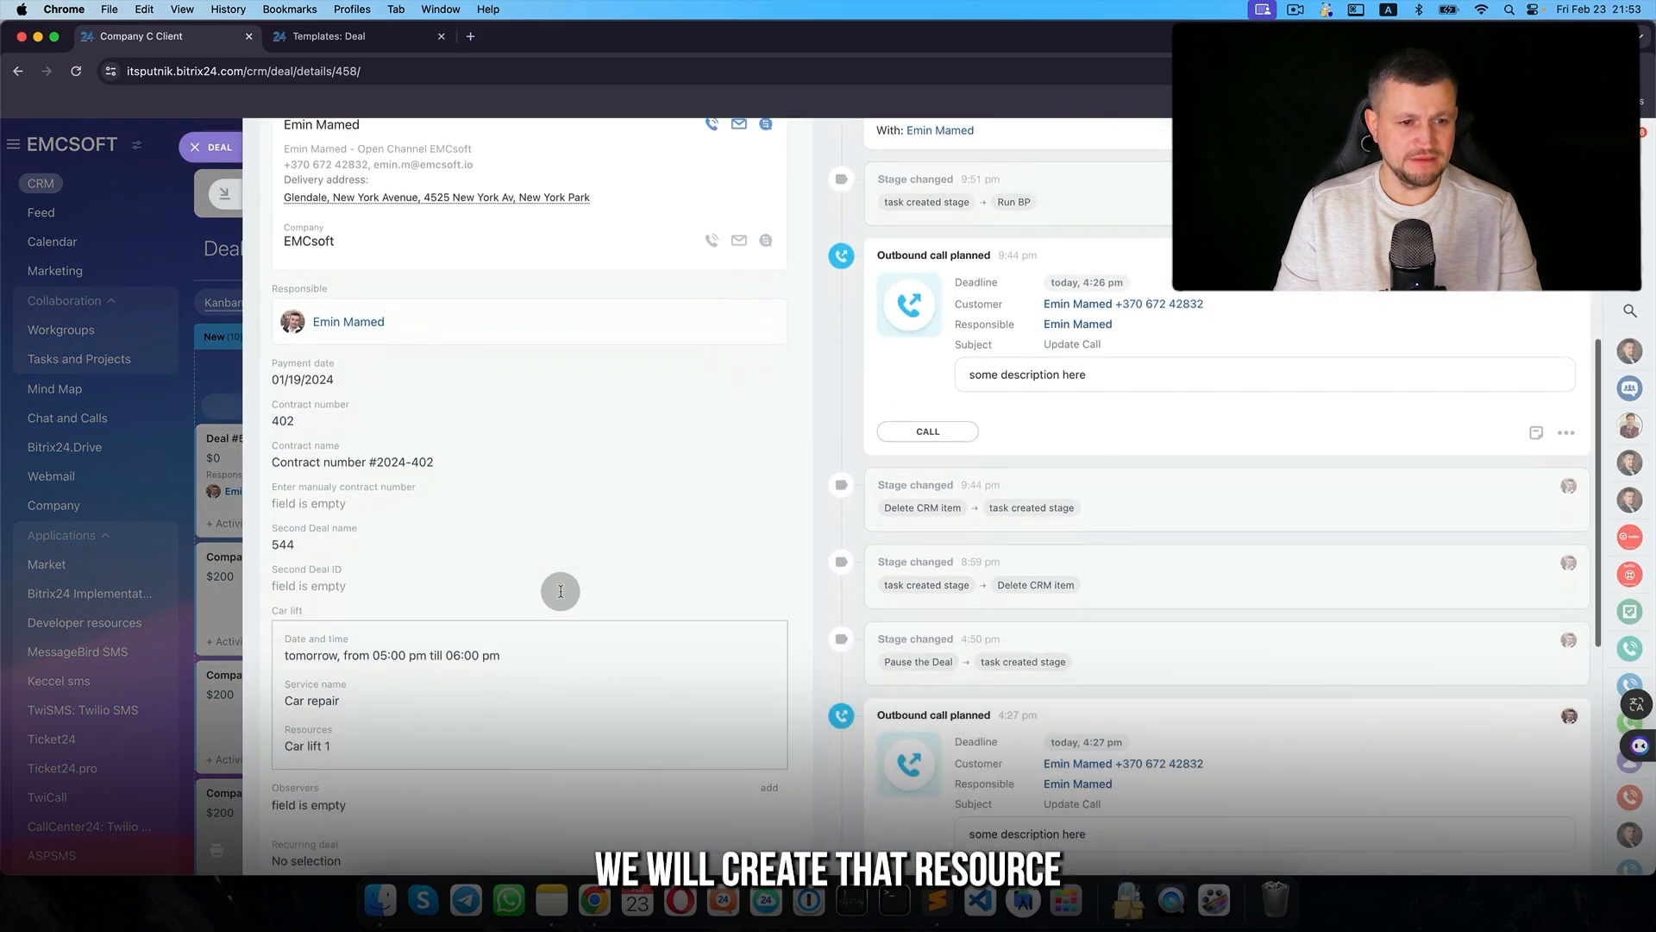
pyautogui.click(371, 606)
pyautogui.click(451, 356)
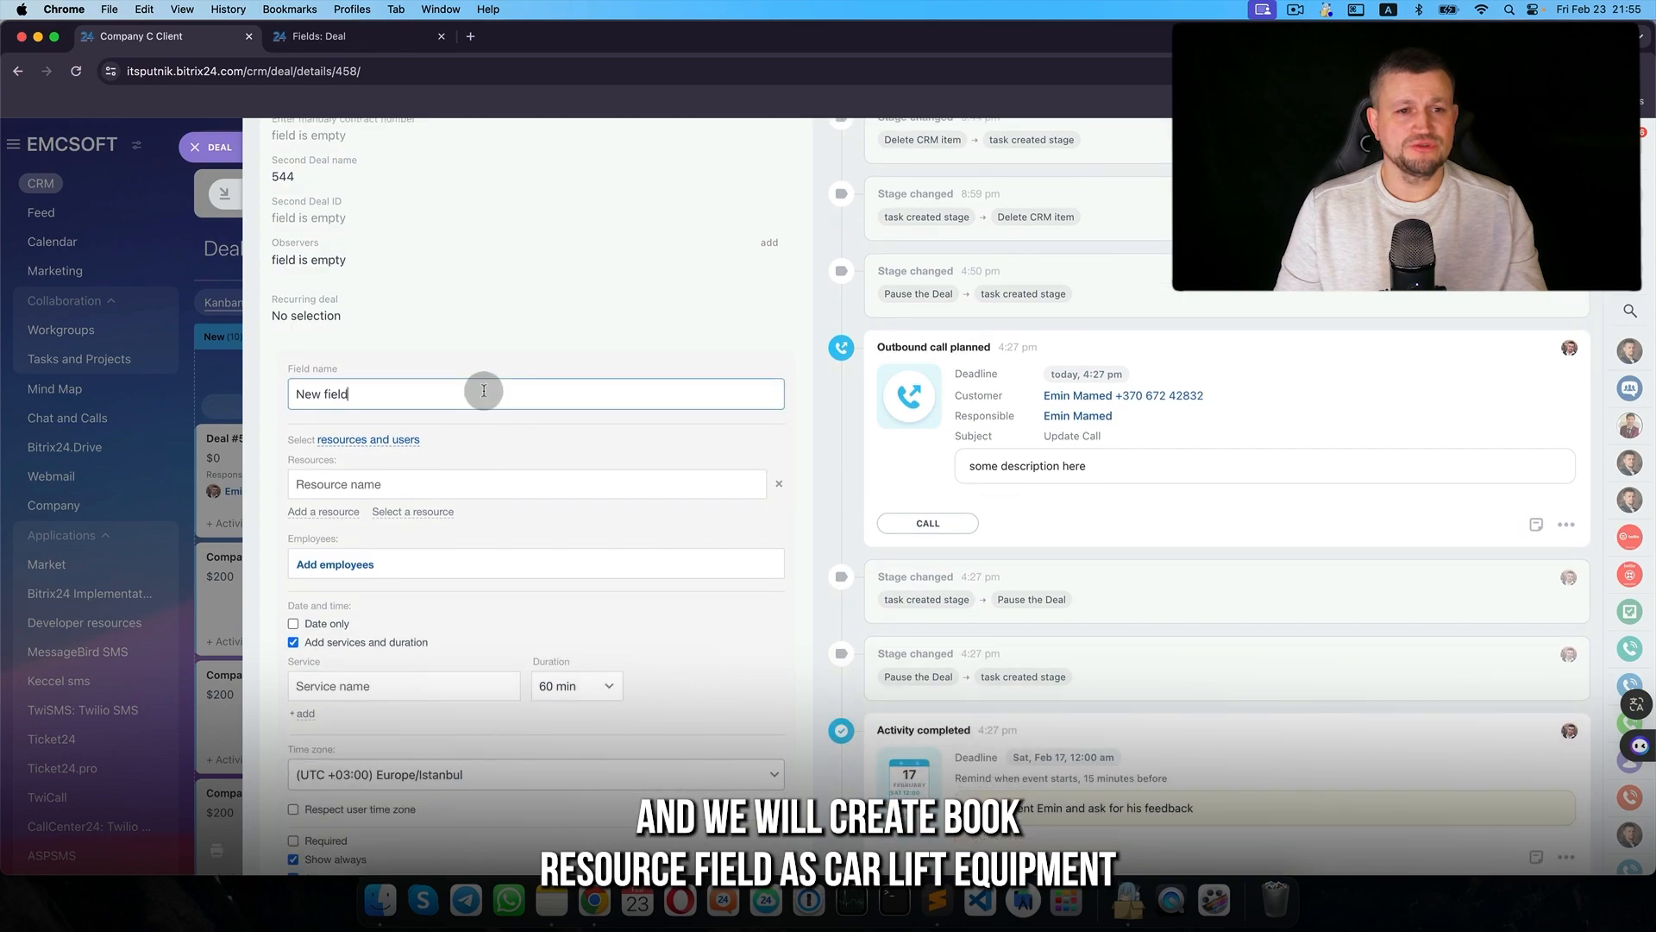
pyautogui.write('Car')
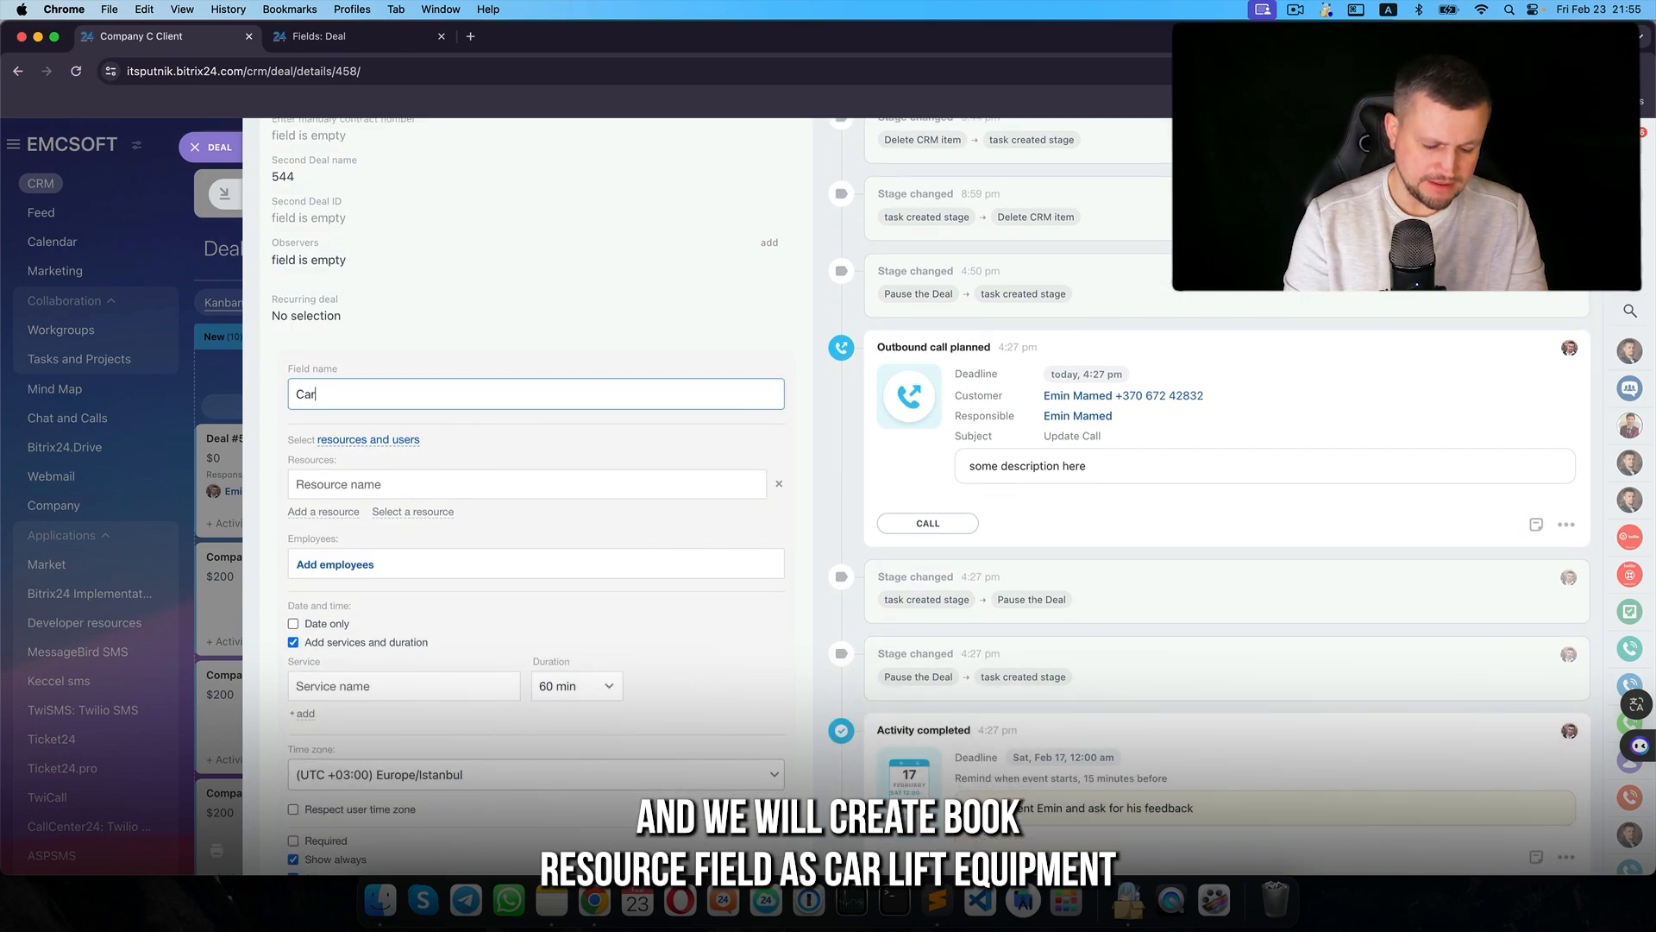
pyautogui.write(' lift ')
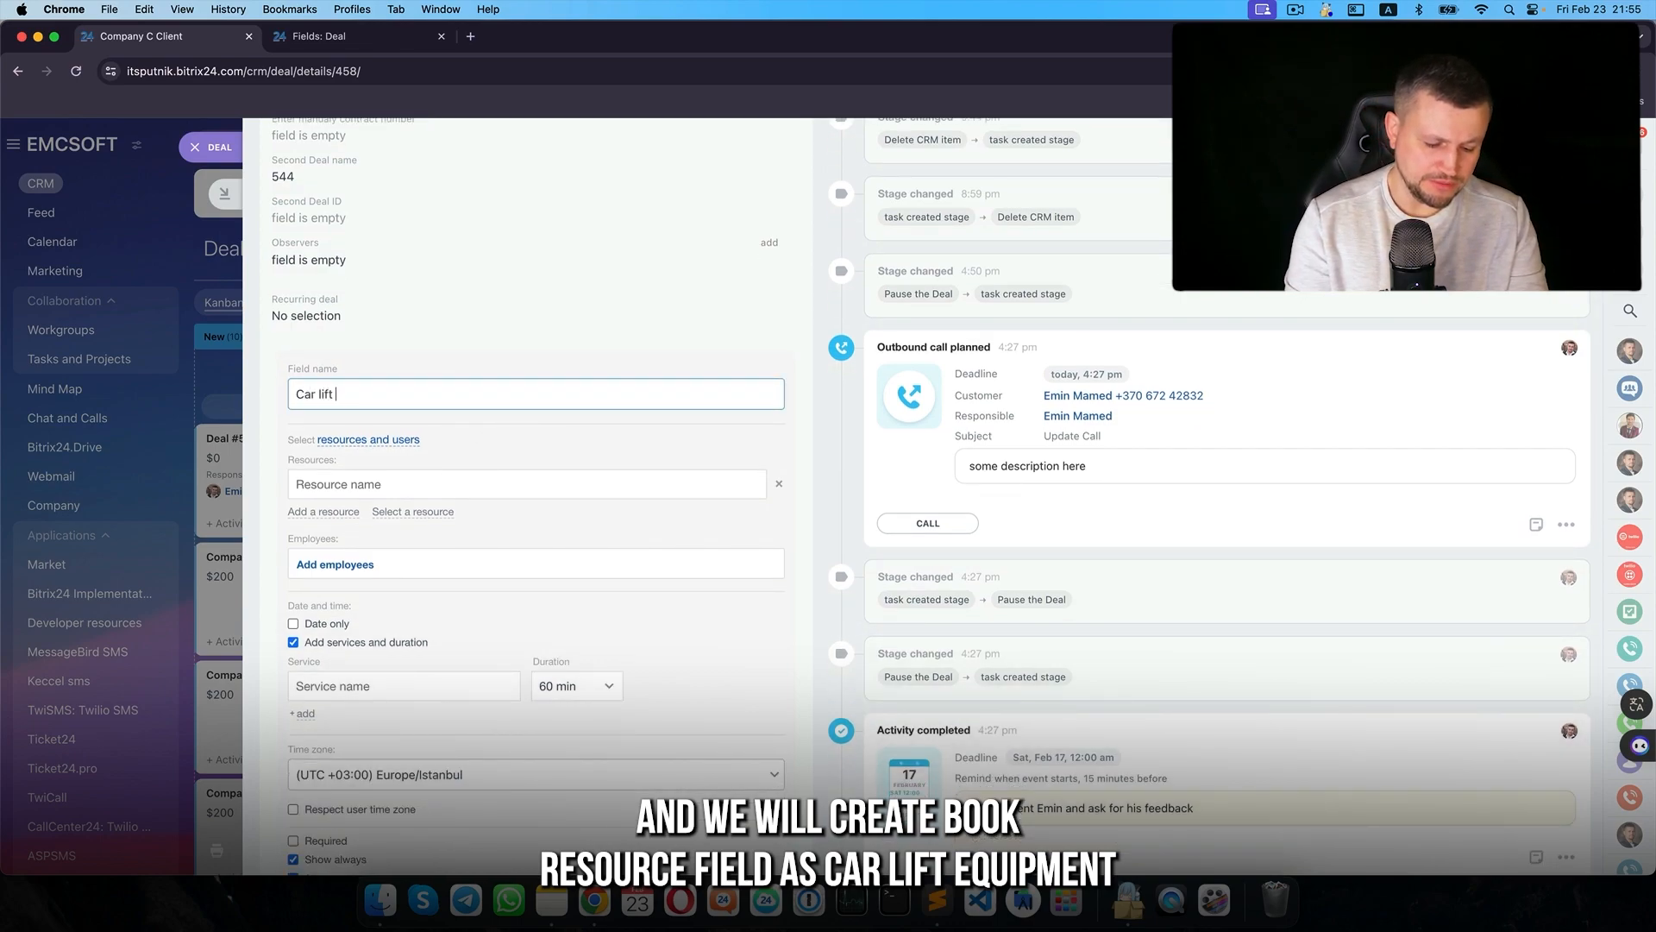
pyautogui.write('equipment')
pyautogui.click(369, 440)
pyautogui.click(376, 481)
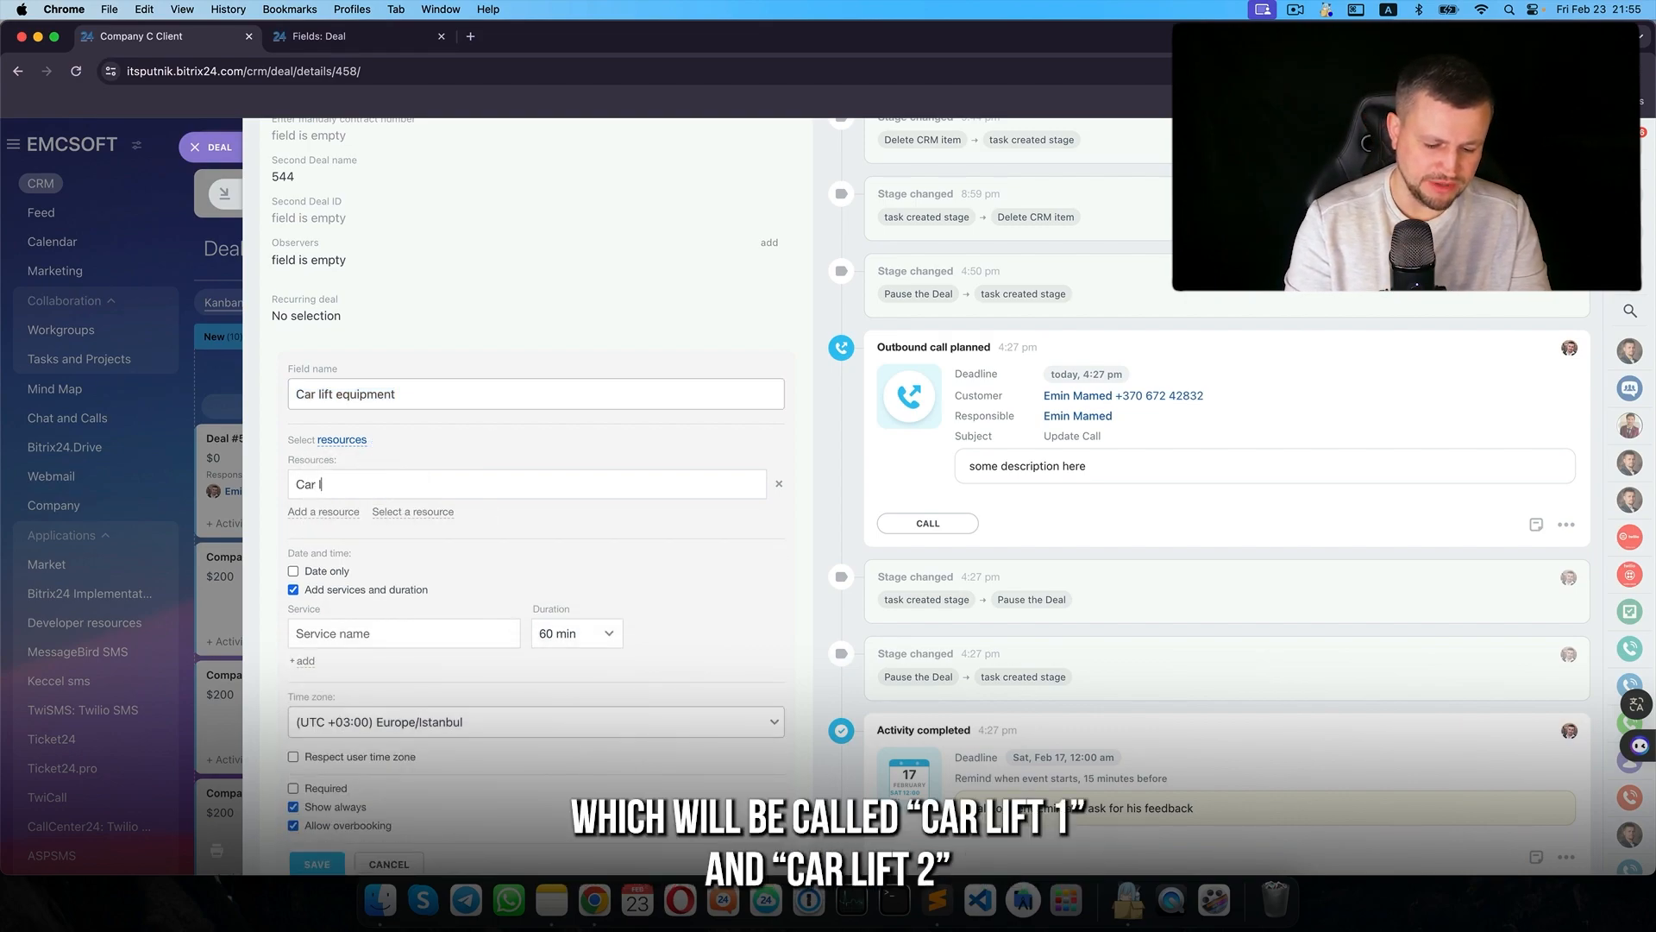
# - Add resource Car lift 2 and a 60-minute Repair work service, then save the field
pyautogui.click(333, 514)
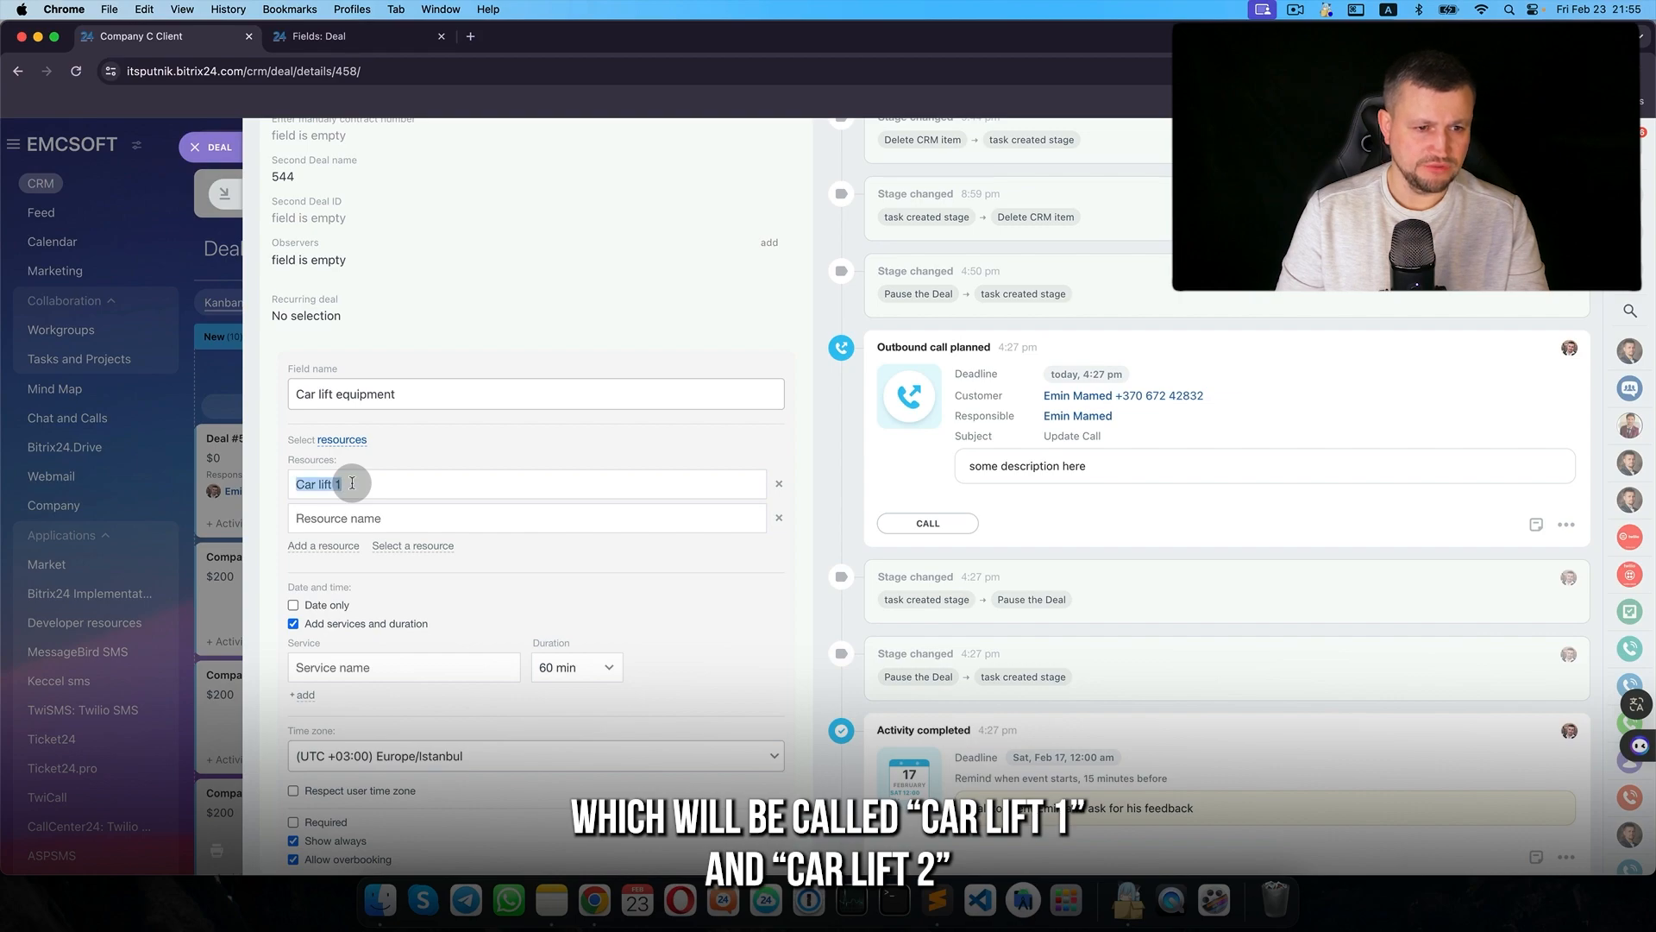
pyautogui.click(345, 518)
pyautogui.write('Car lift 2')
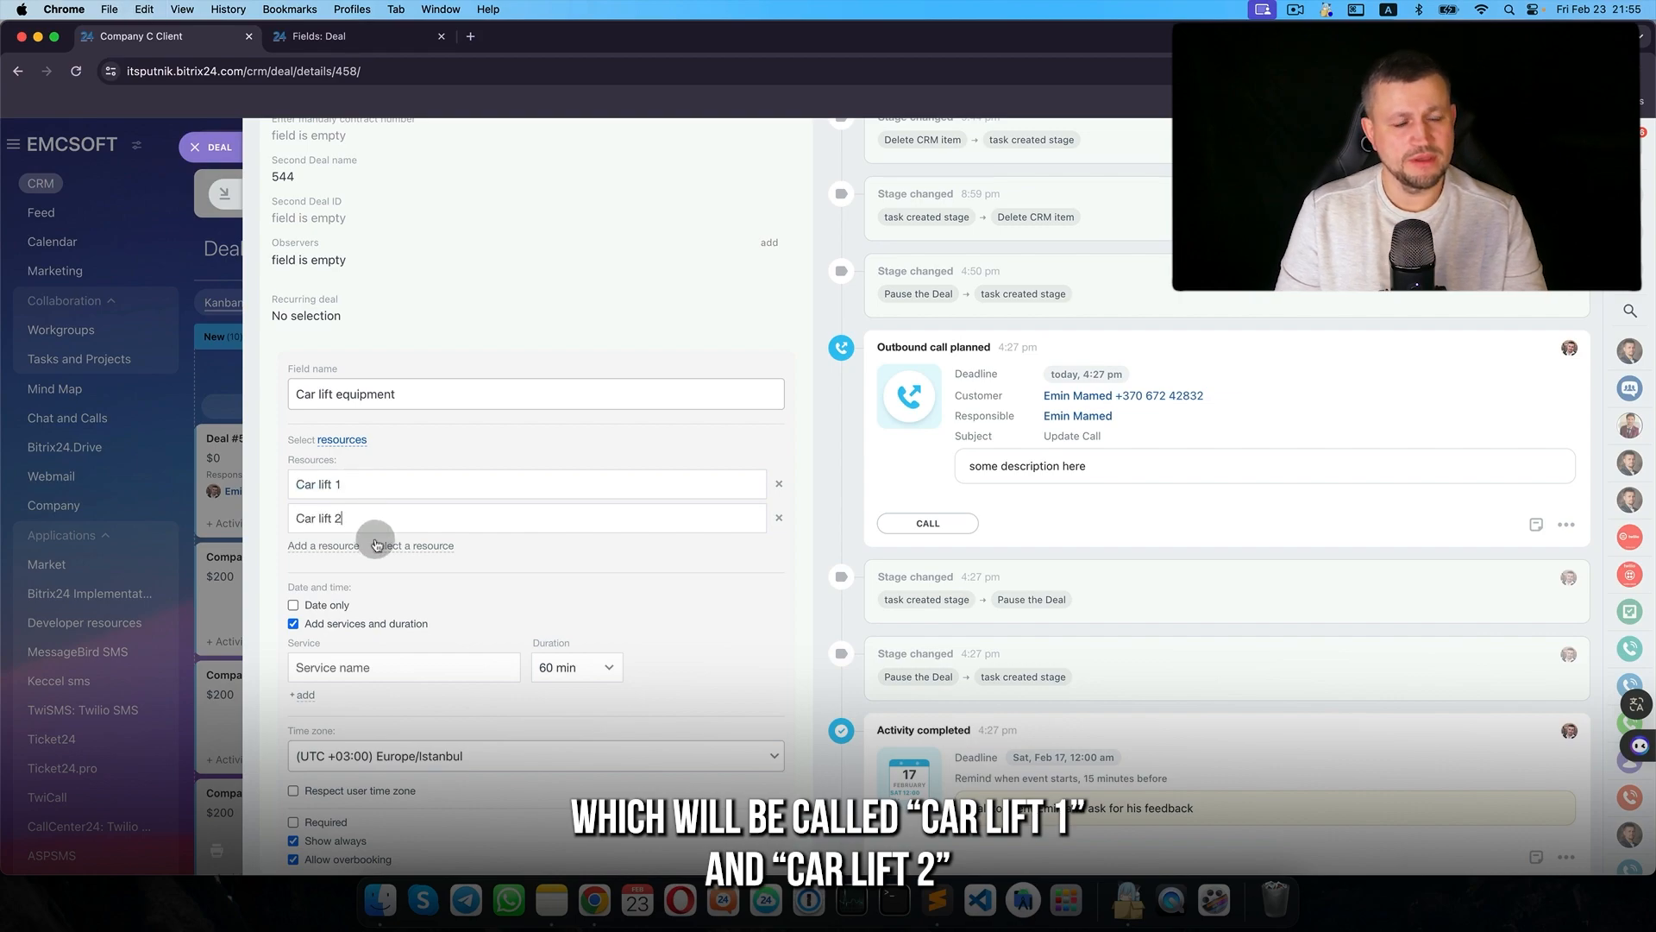
pyautogui.scroll(-2, 376, 587)
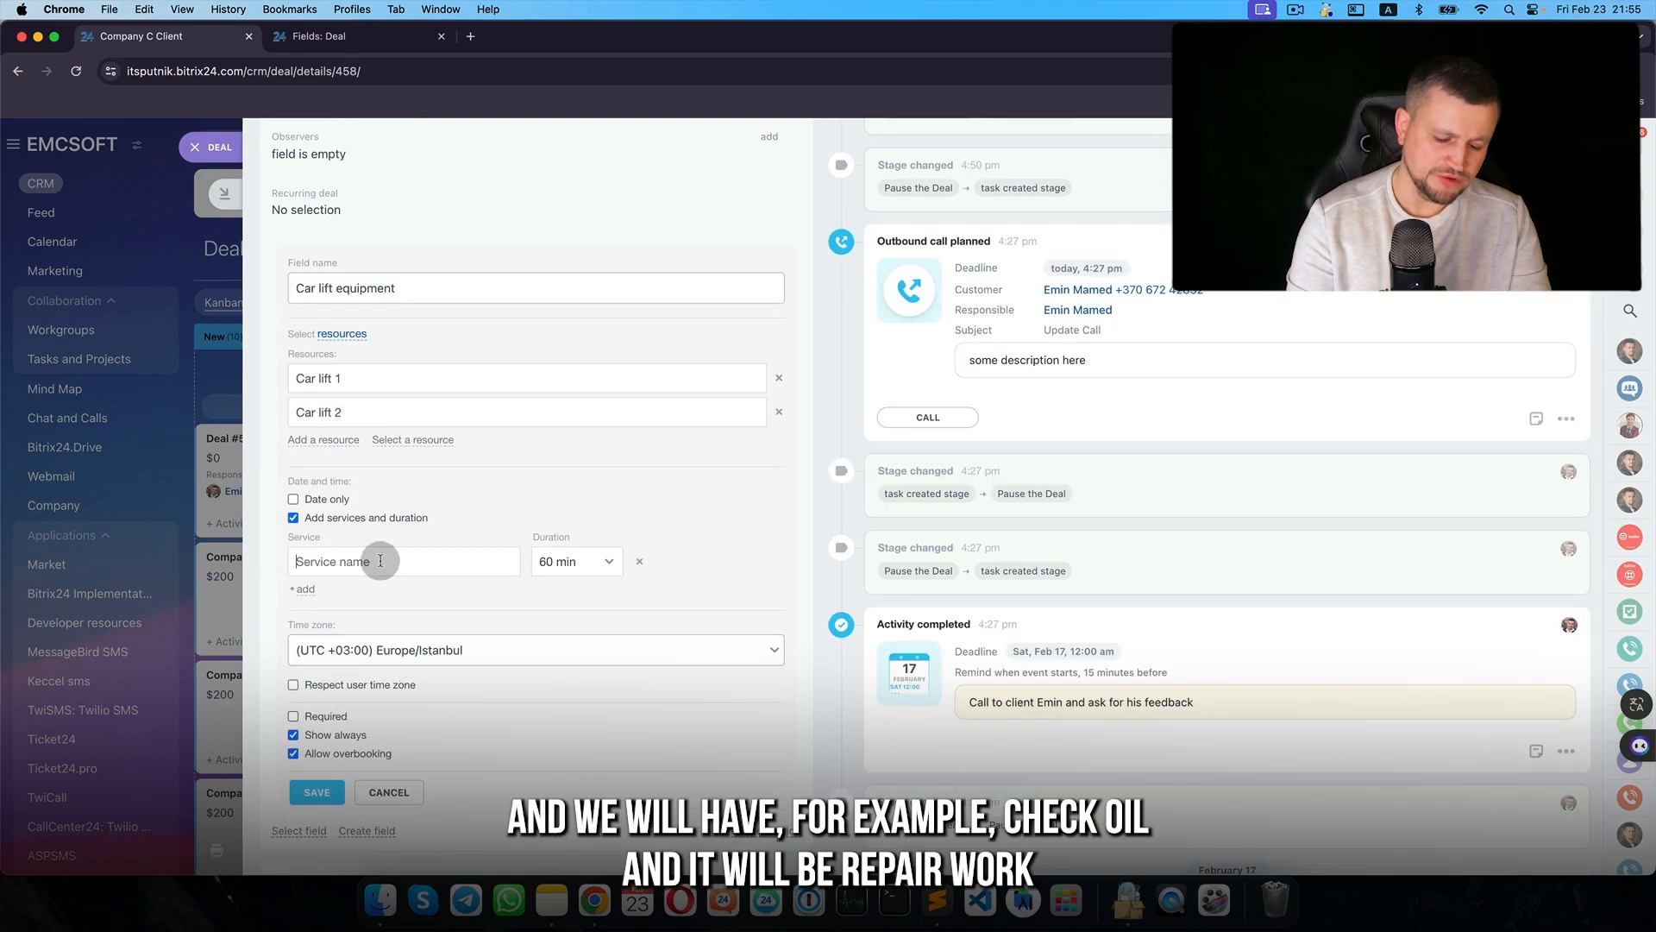
pyautogui.write('l')
pyautogui.click(306, 588)
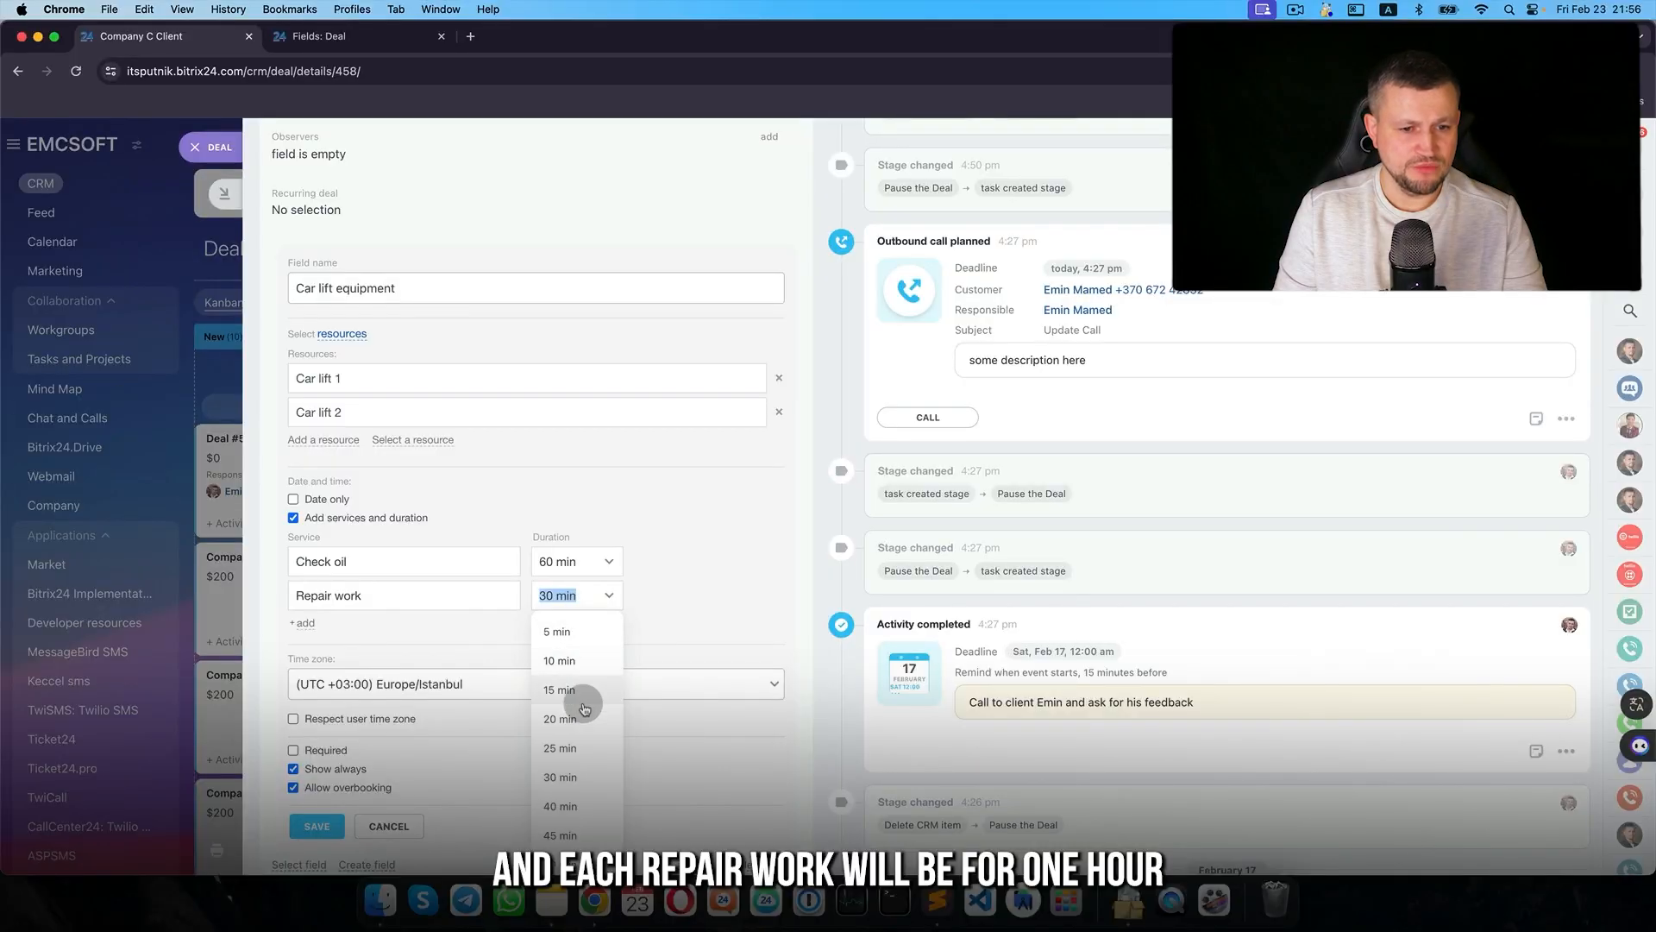
pyautogui.scroll(-3, 579, 841)
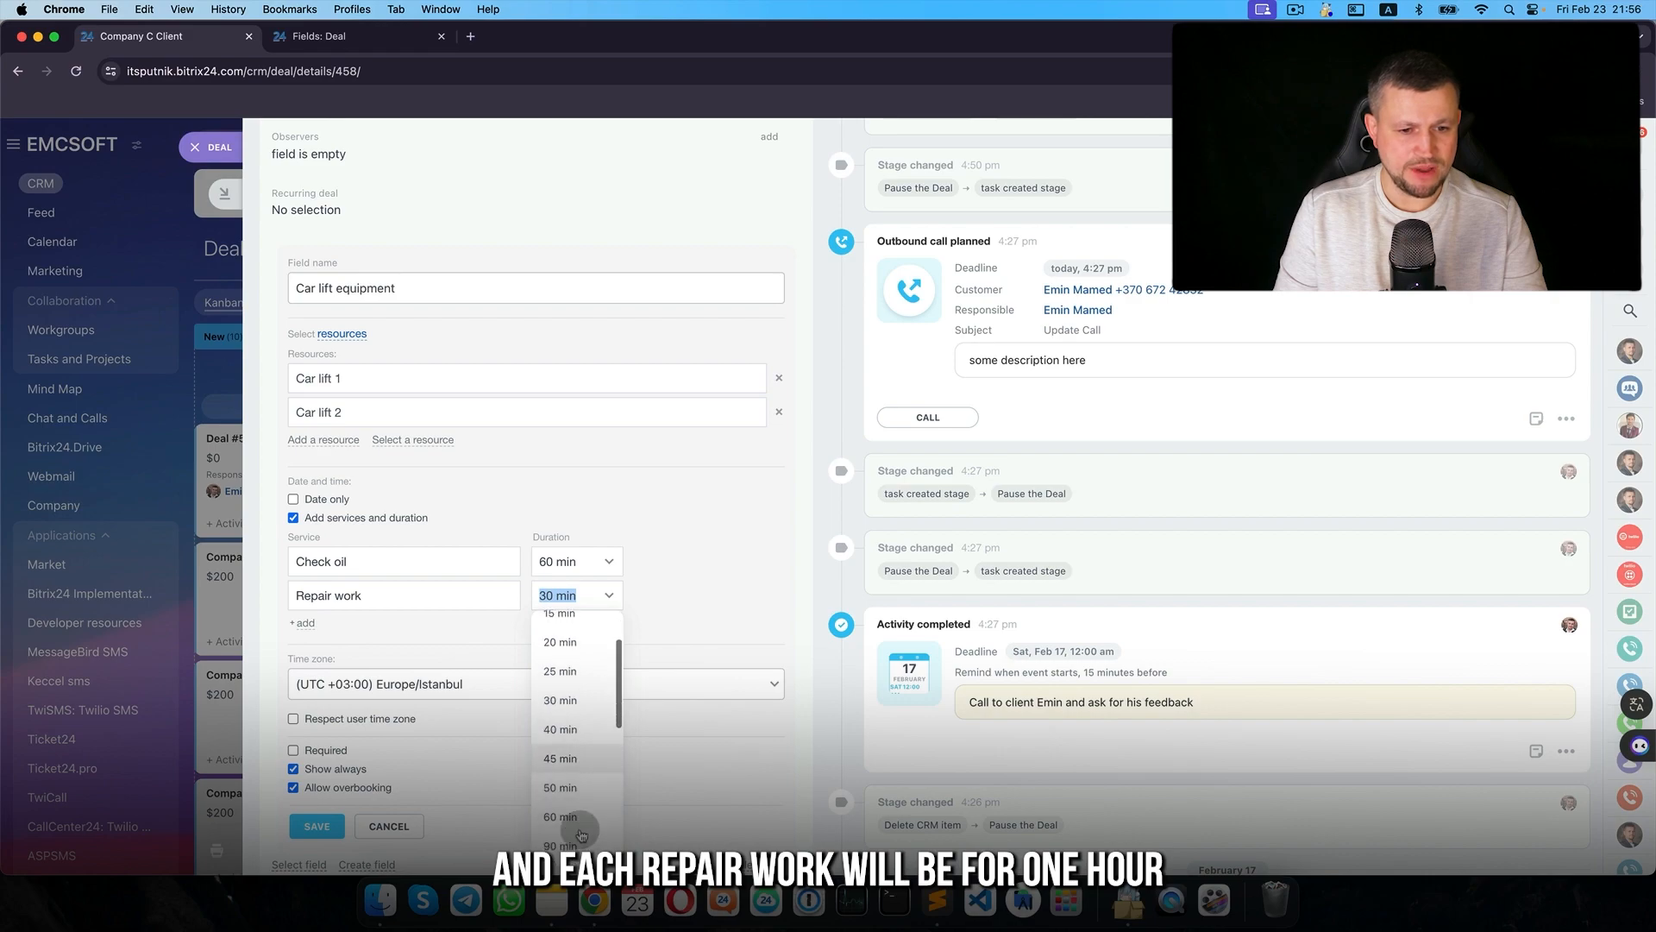
pyautogui.click(566, 763)
pyautogui.click(318, 826)
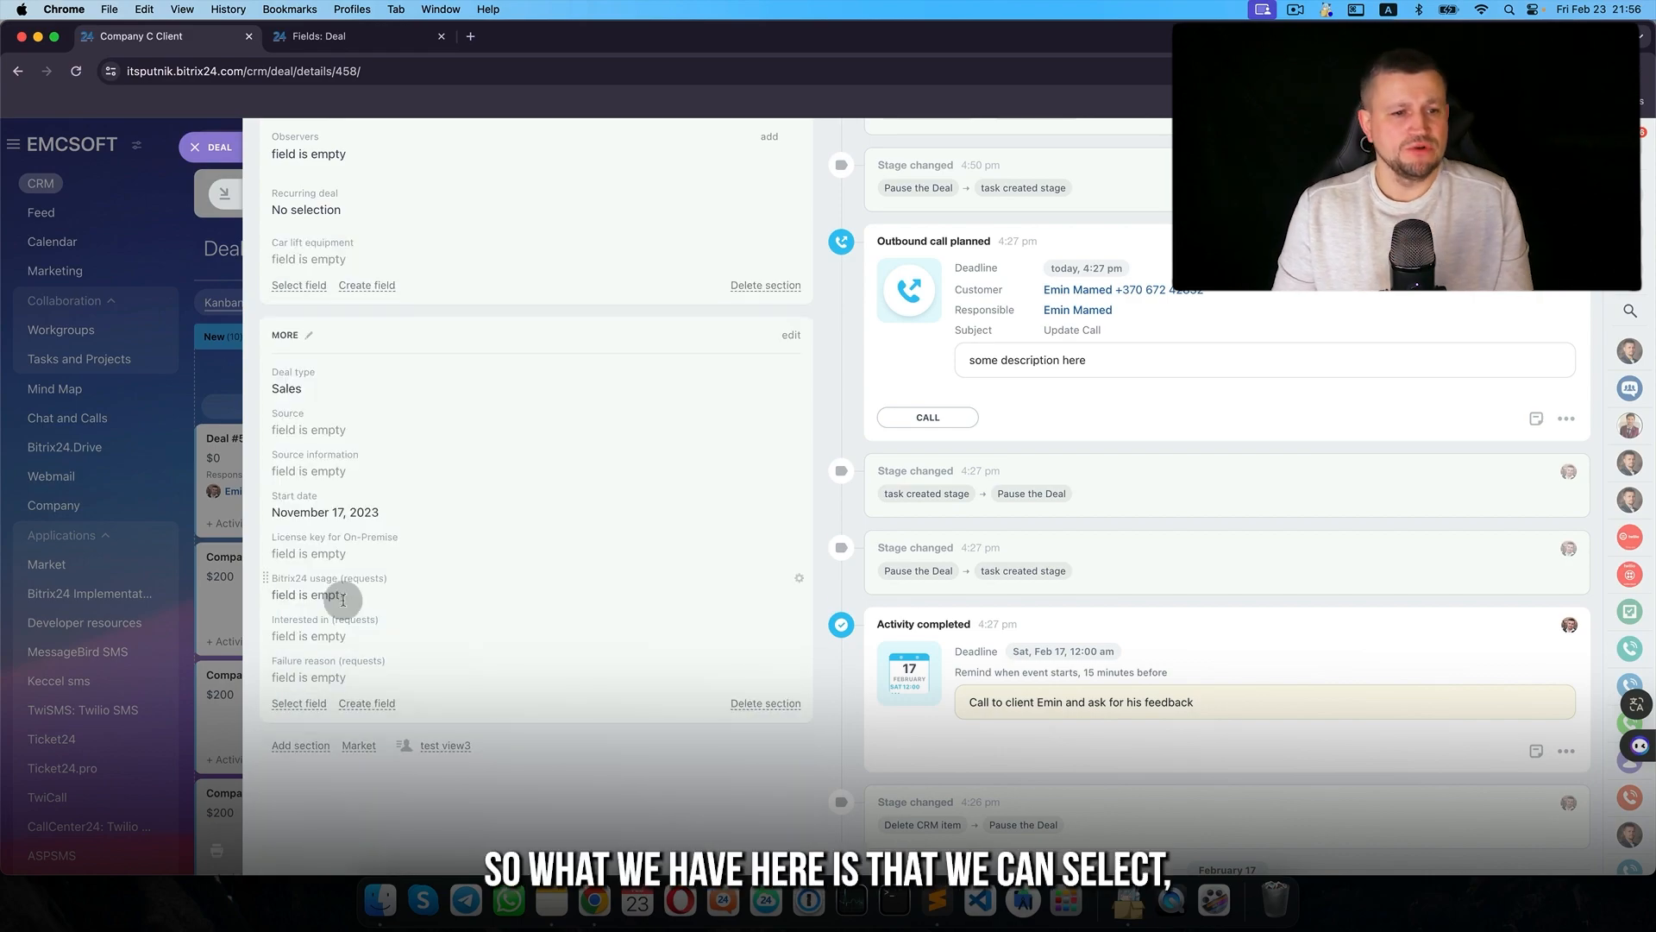
# - Book the Check oil service on Car lift 1, moving it to 8 pm, and close the deal
pyautogui.scroll(-2, 328, 604)
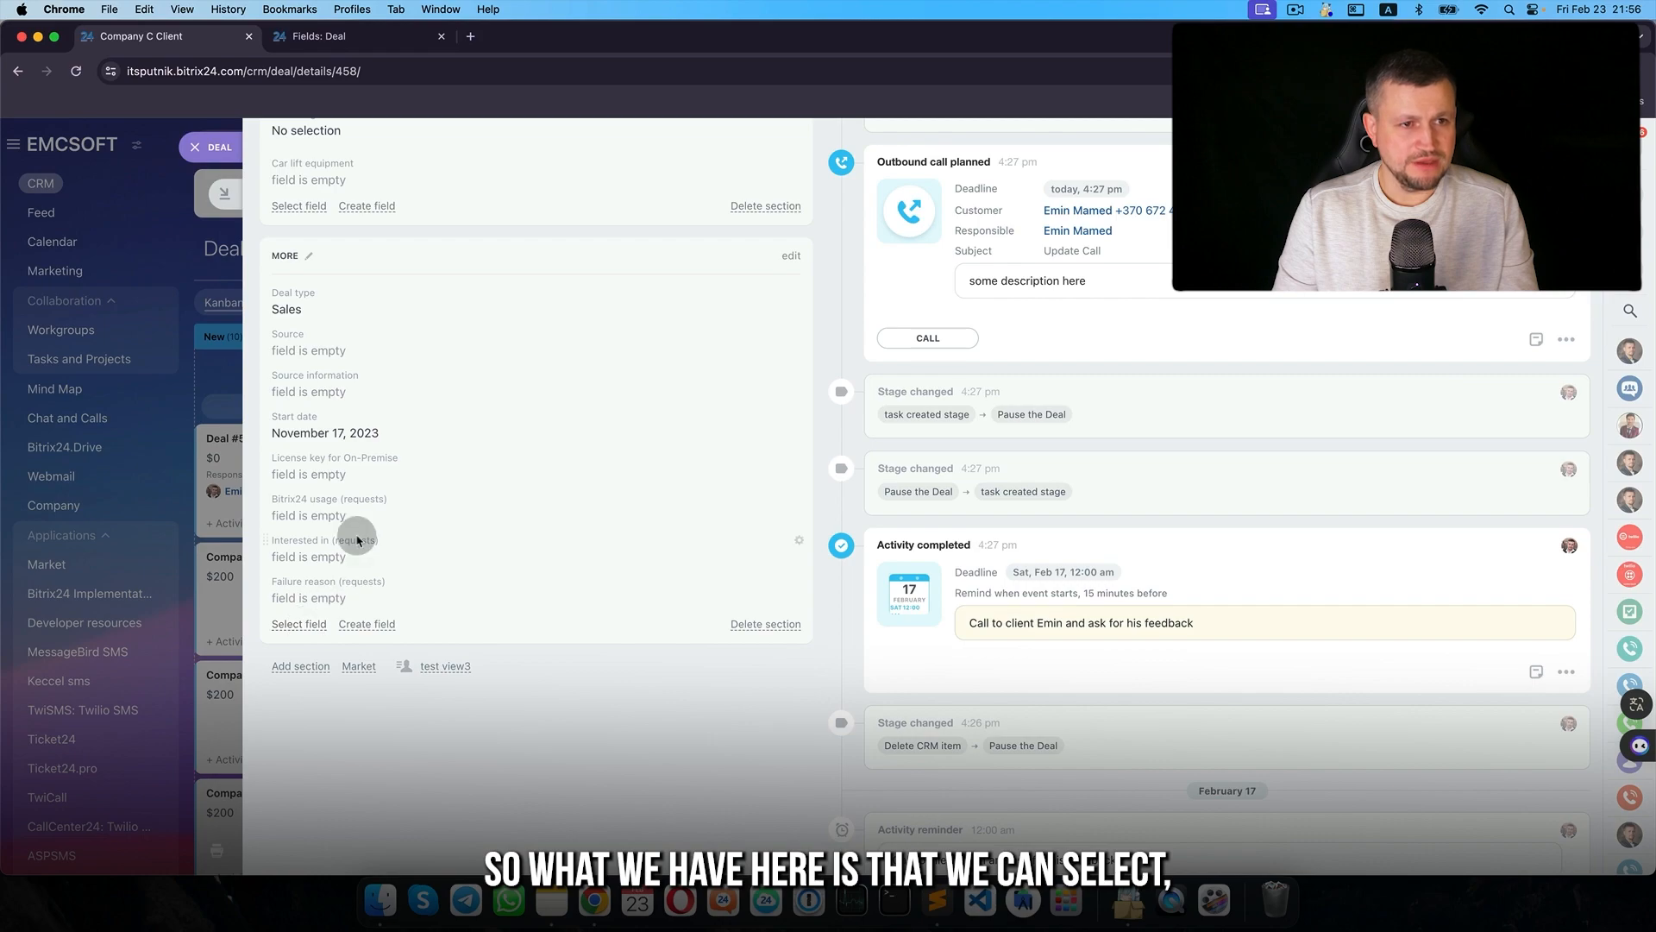
pyautogui.scroll(3, 355, 537)
pyautogui.click(325, 473)
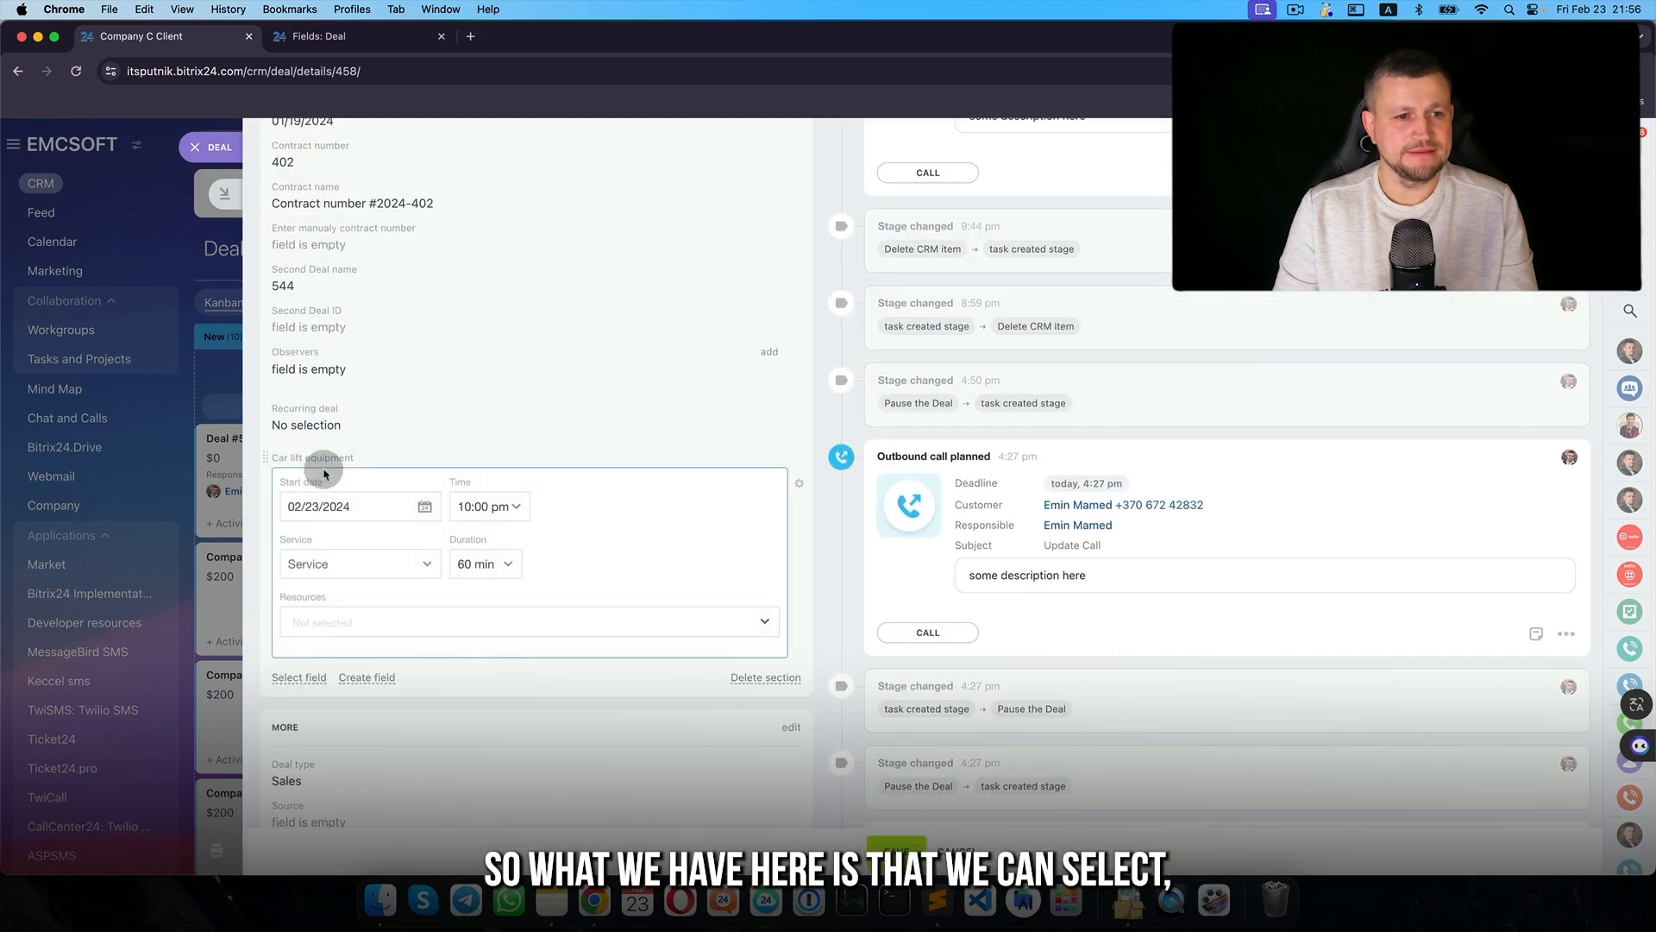
pyautogui.click(358, 565)
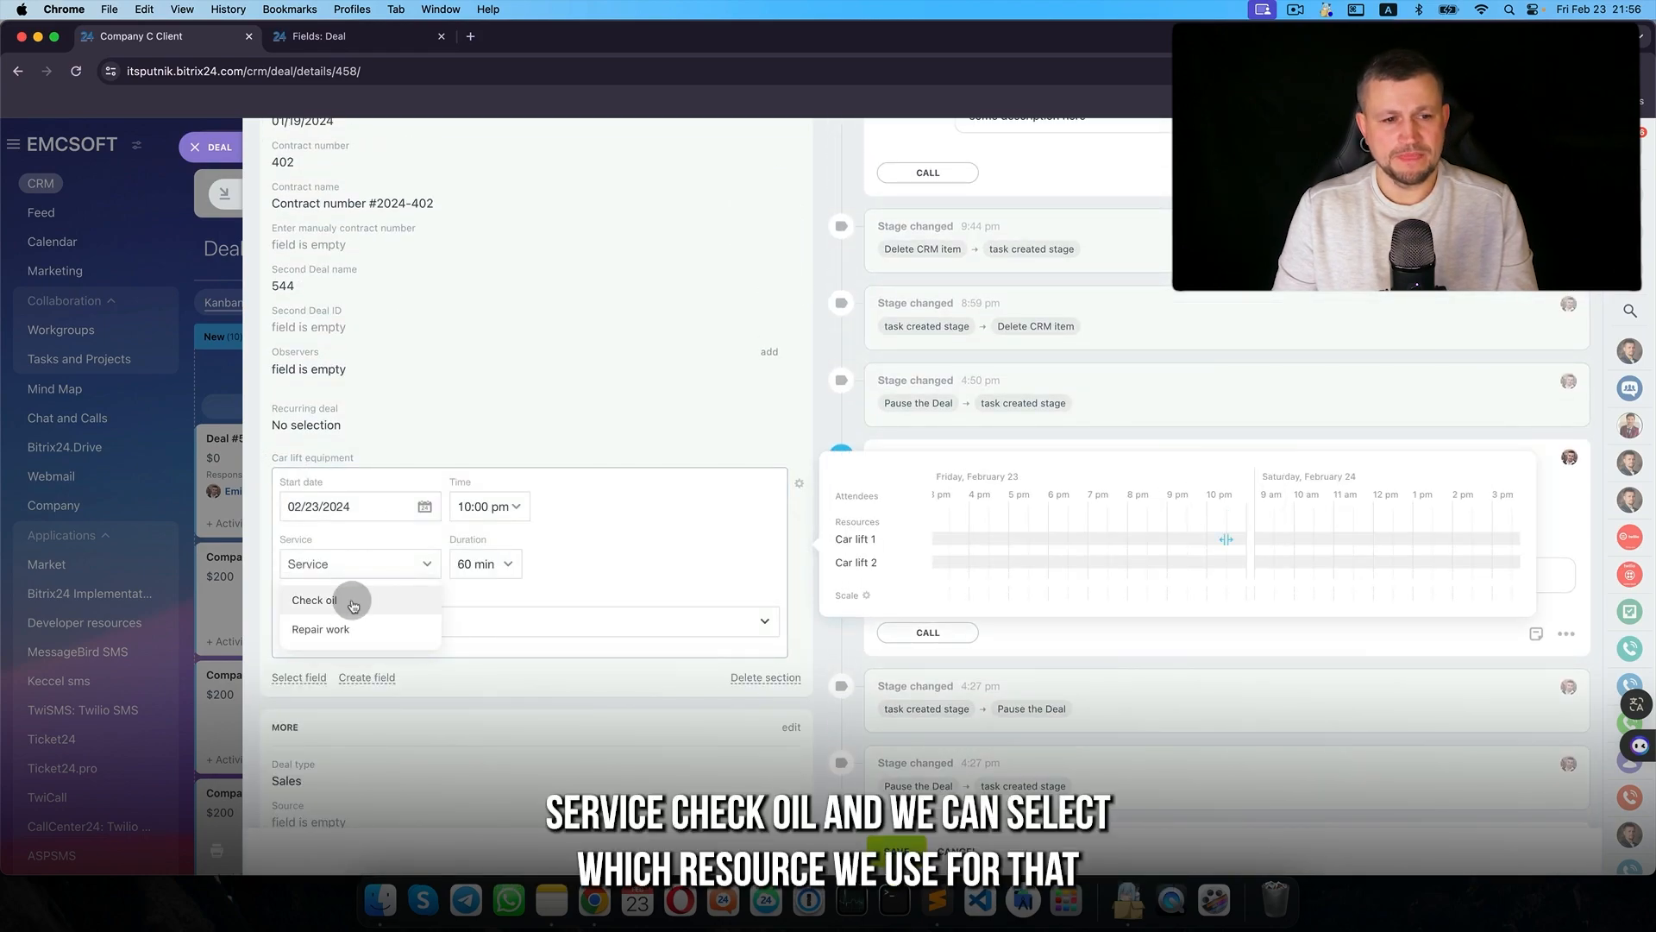
pyautogui.click(353, 604)
pyautogui.click(359, 619)
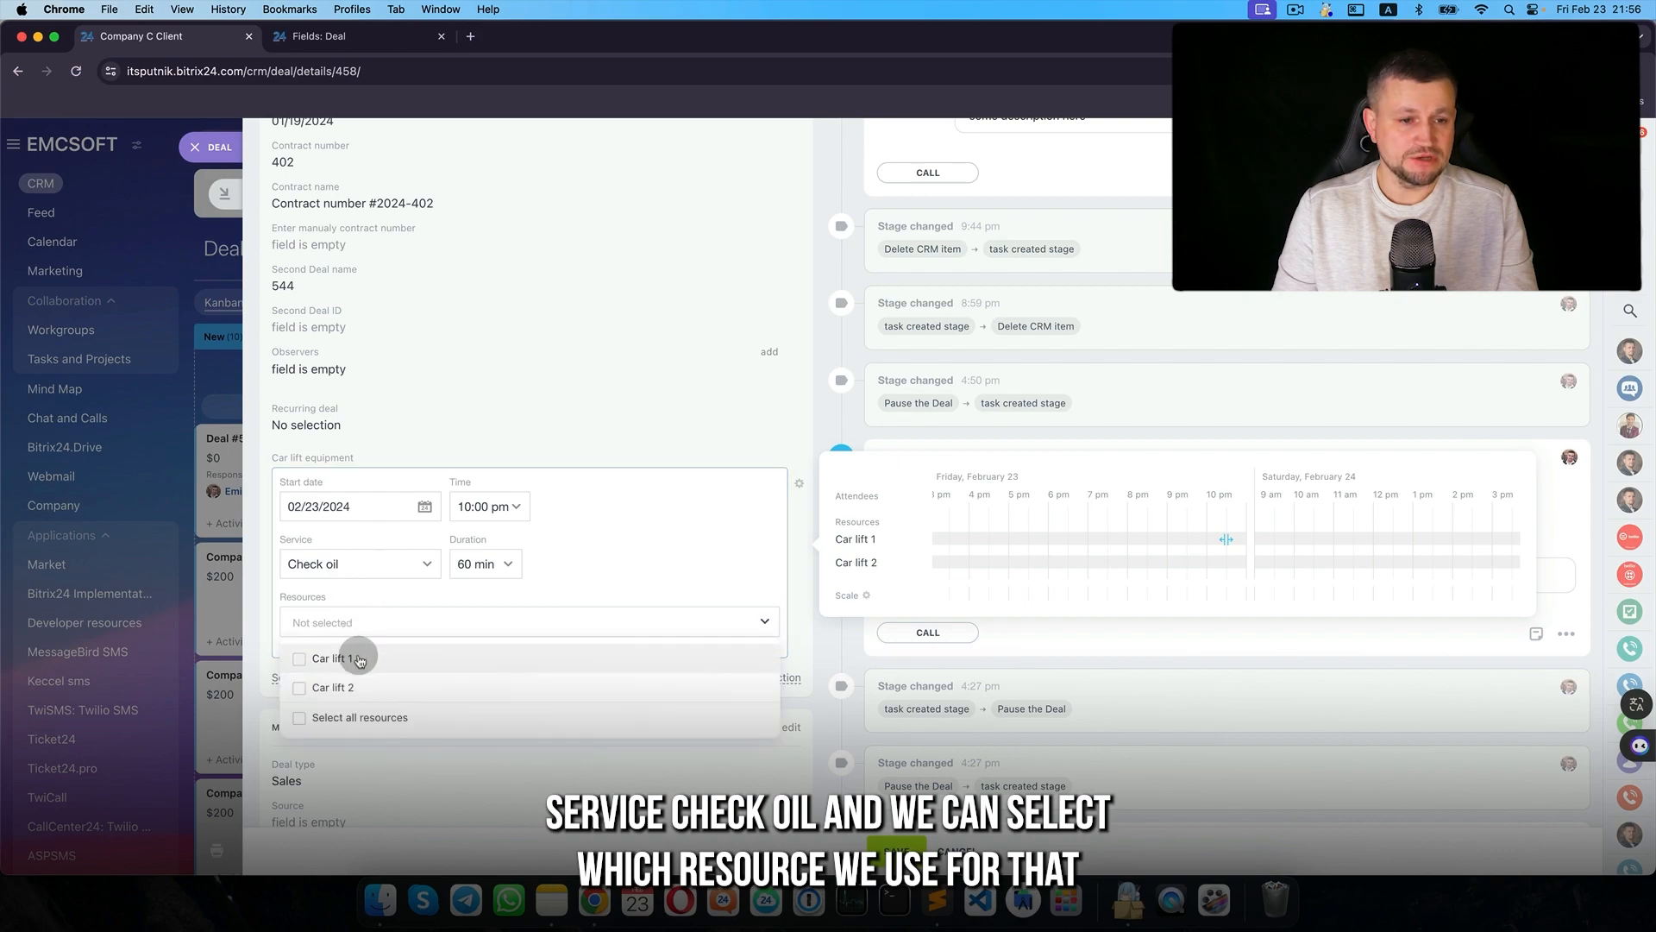
pyautogui.click(360, 660)
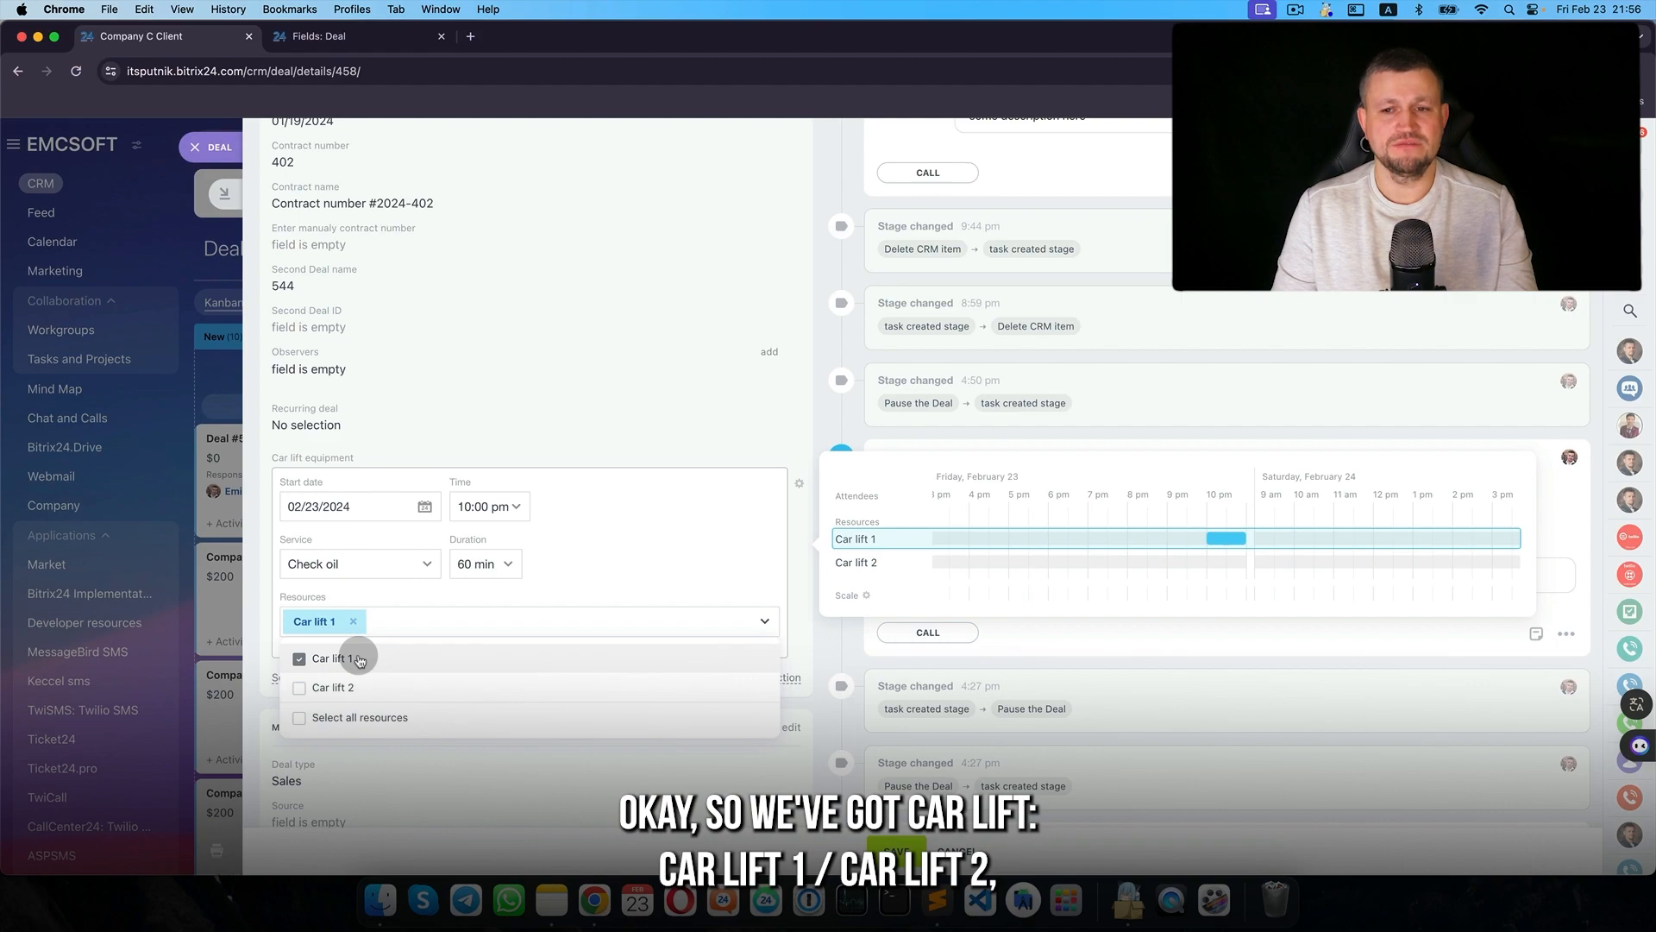
pyautogui.moveTo(1229, 541); pyautogui.dragTo(1144, 543)
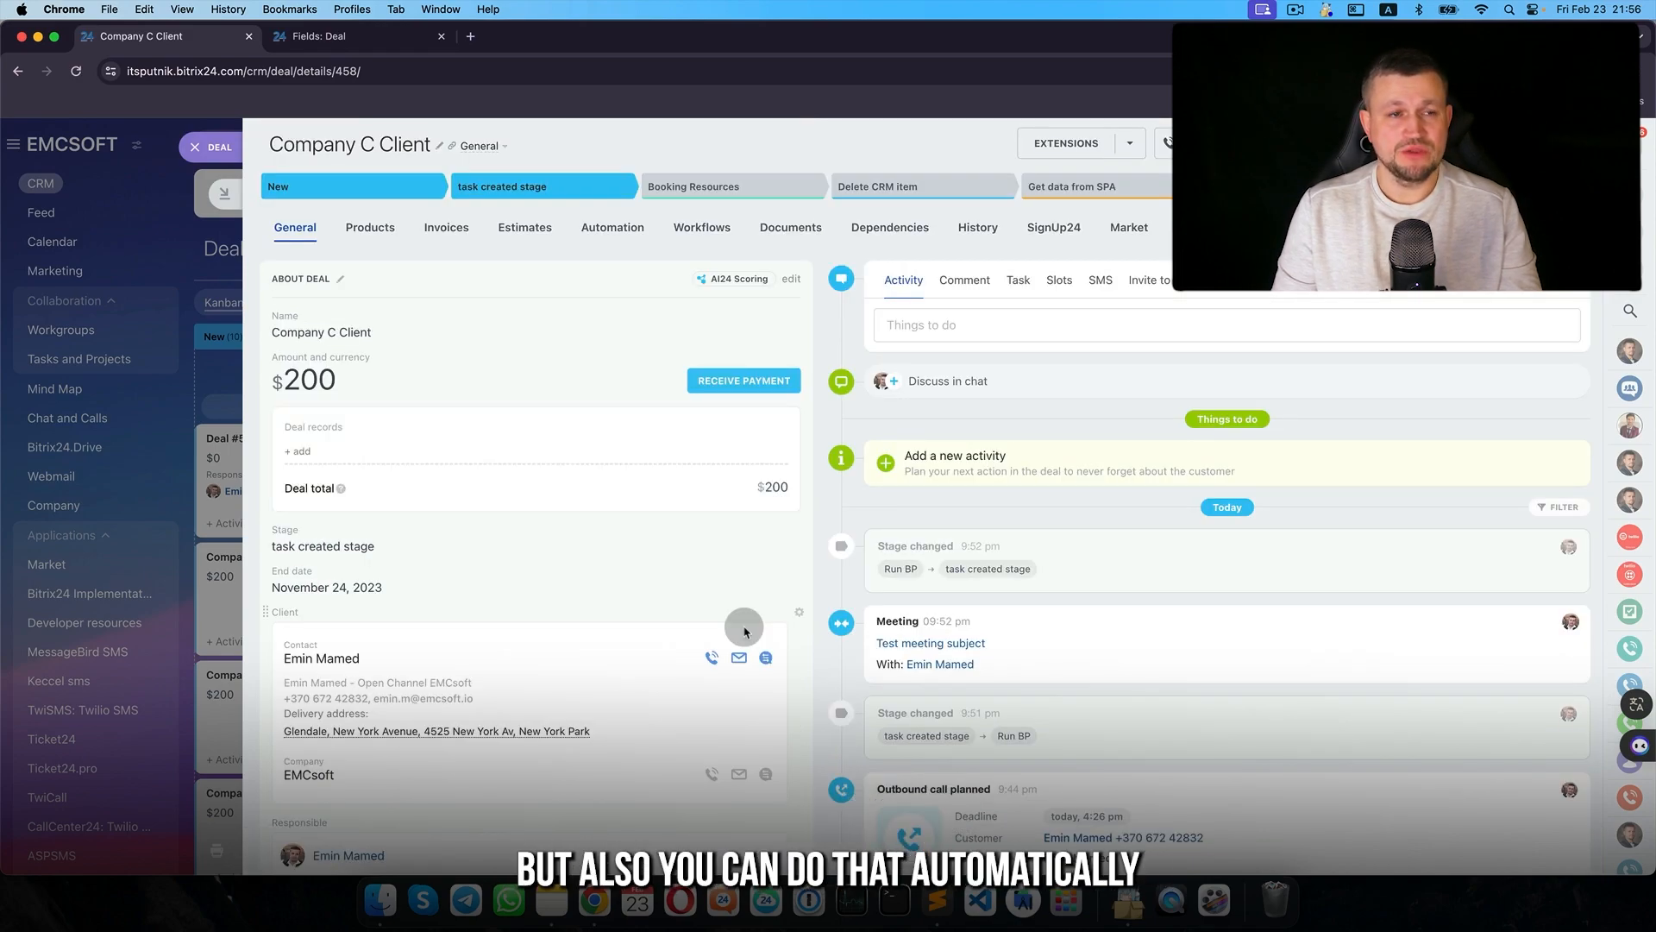
pyautogui.scroll(-10, 641, 583)
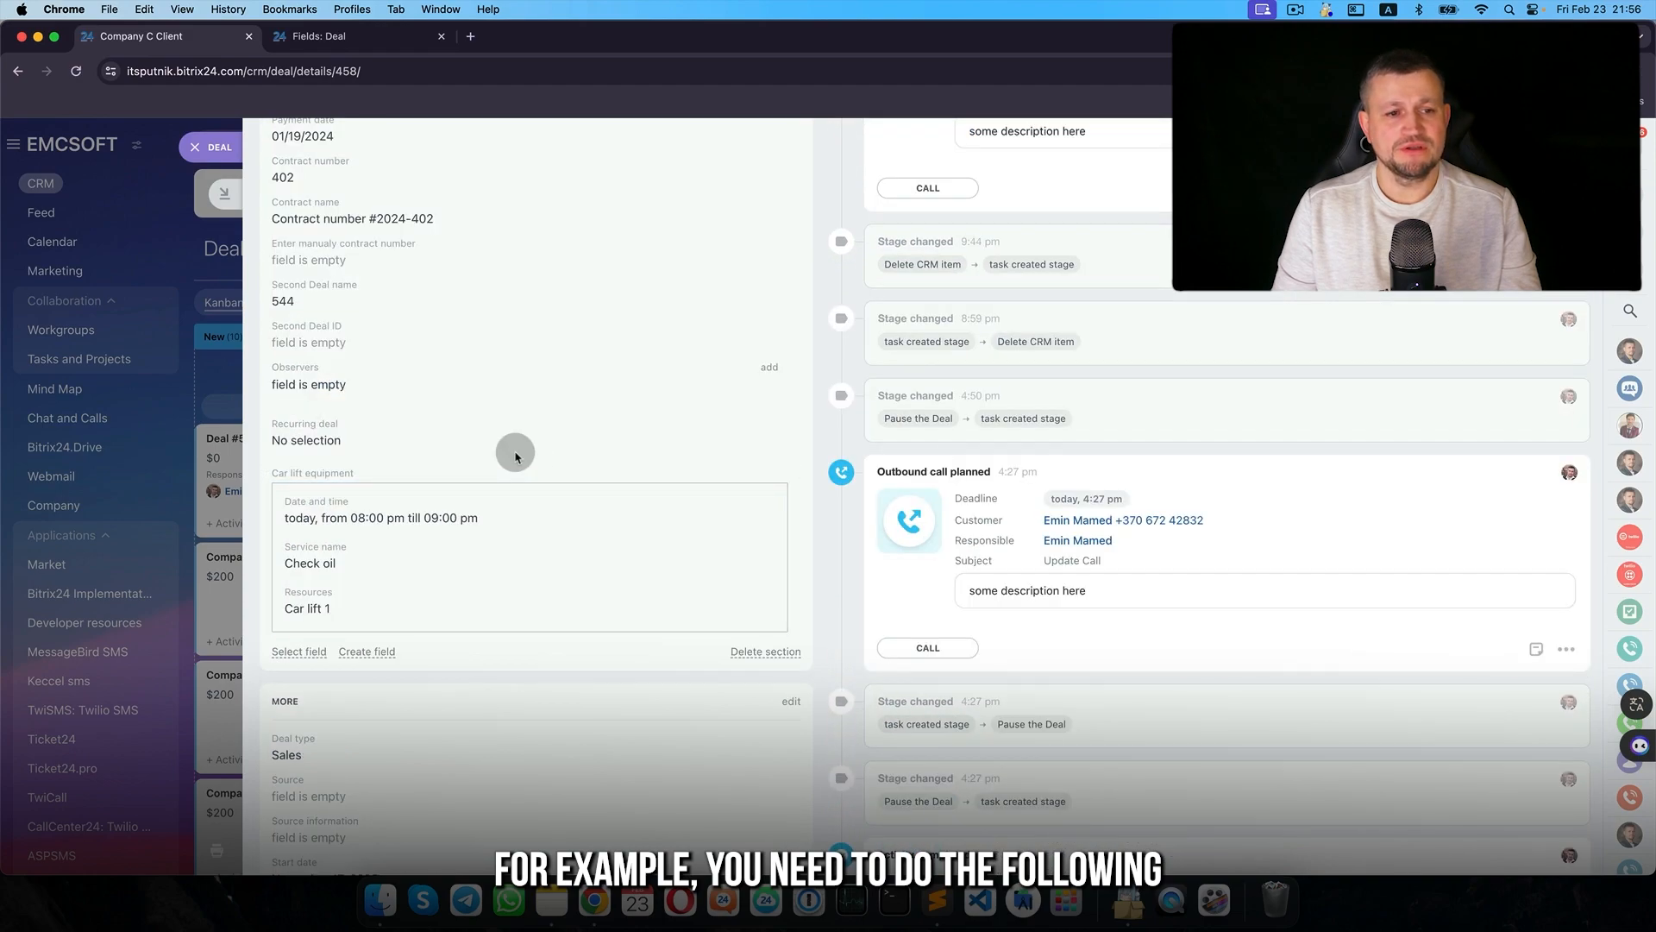
pyautogui.click(217, 147)
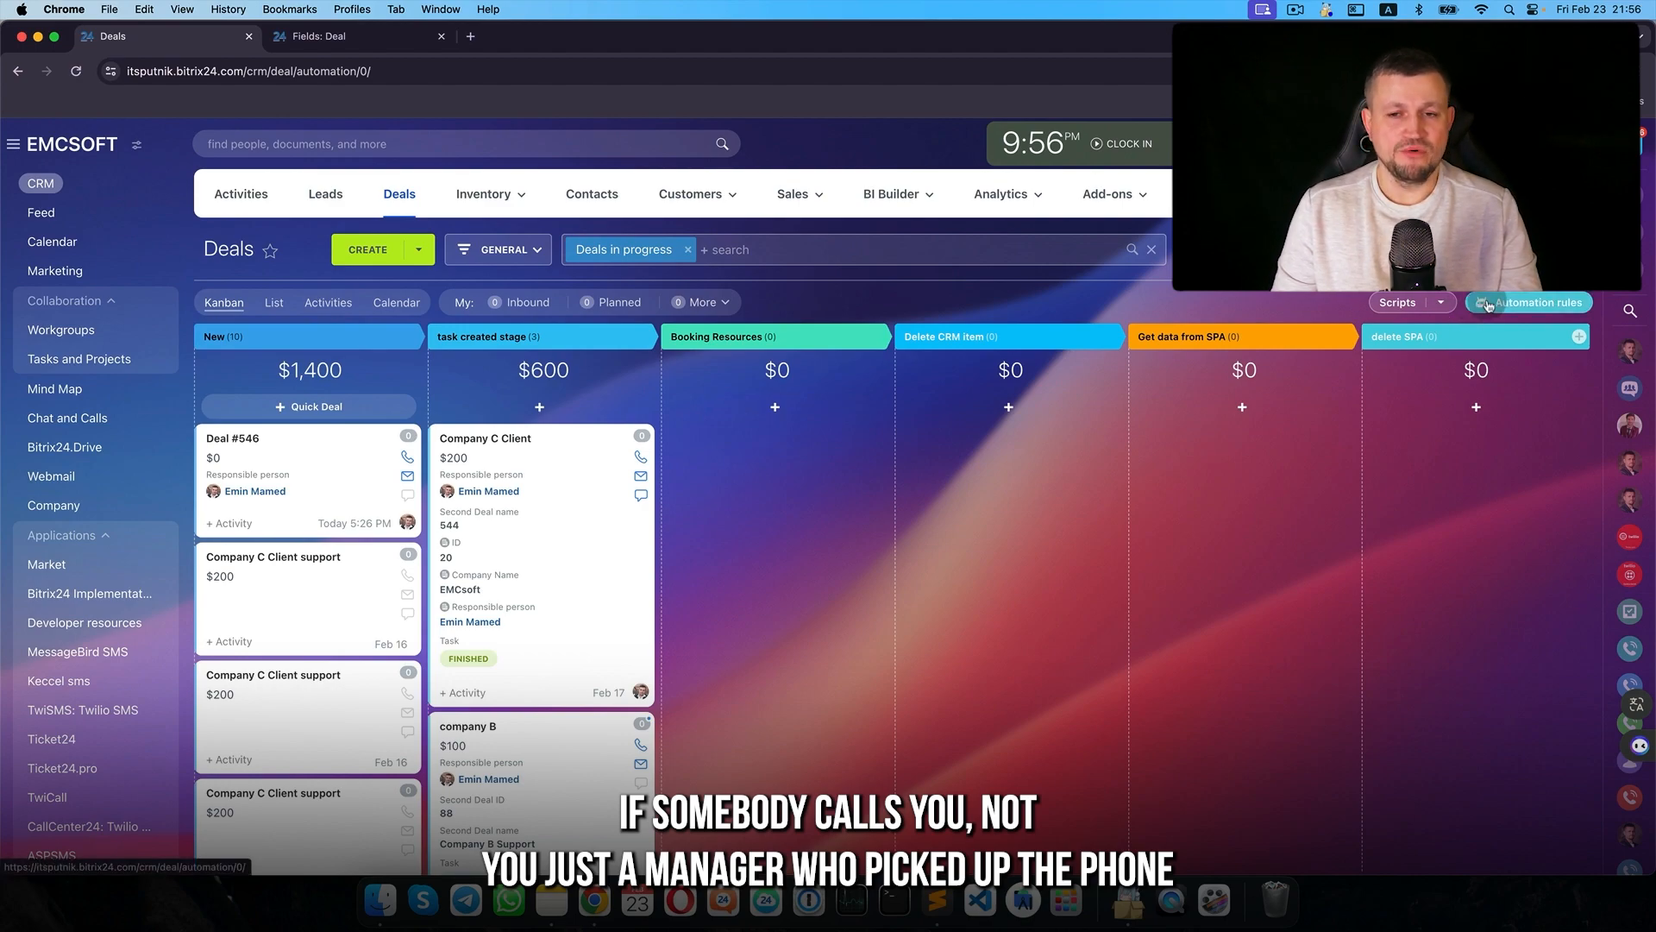
# - Replace the Booking Resources Run workflow rule with a Book a resource rule from the Other group
pyautogui.click(1488, 304)
pyautogui.click(623, 456)
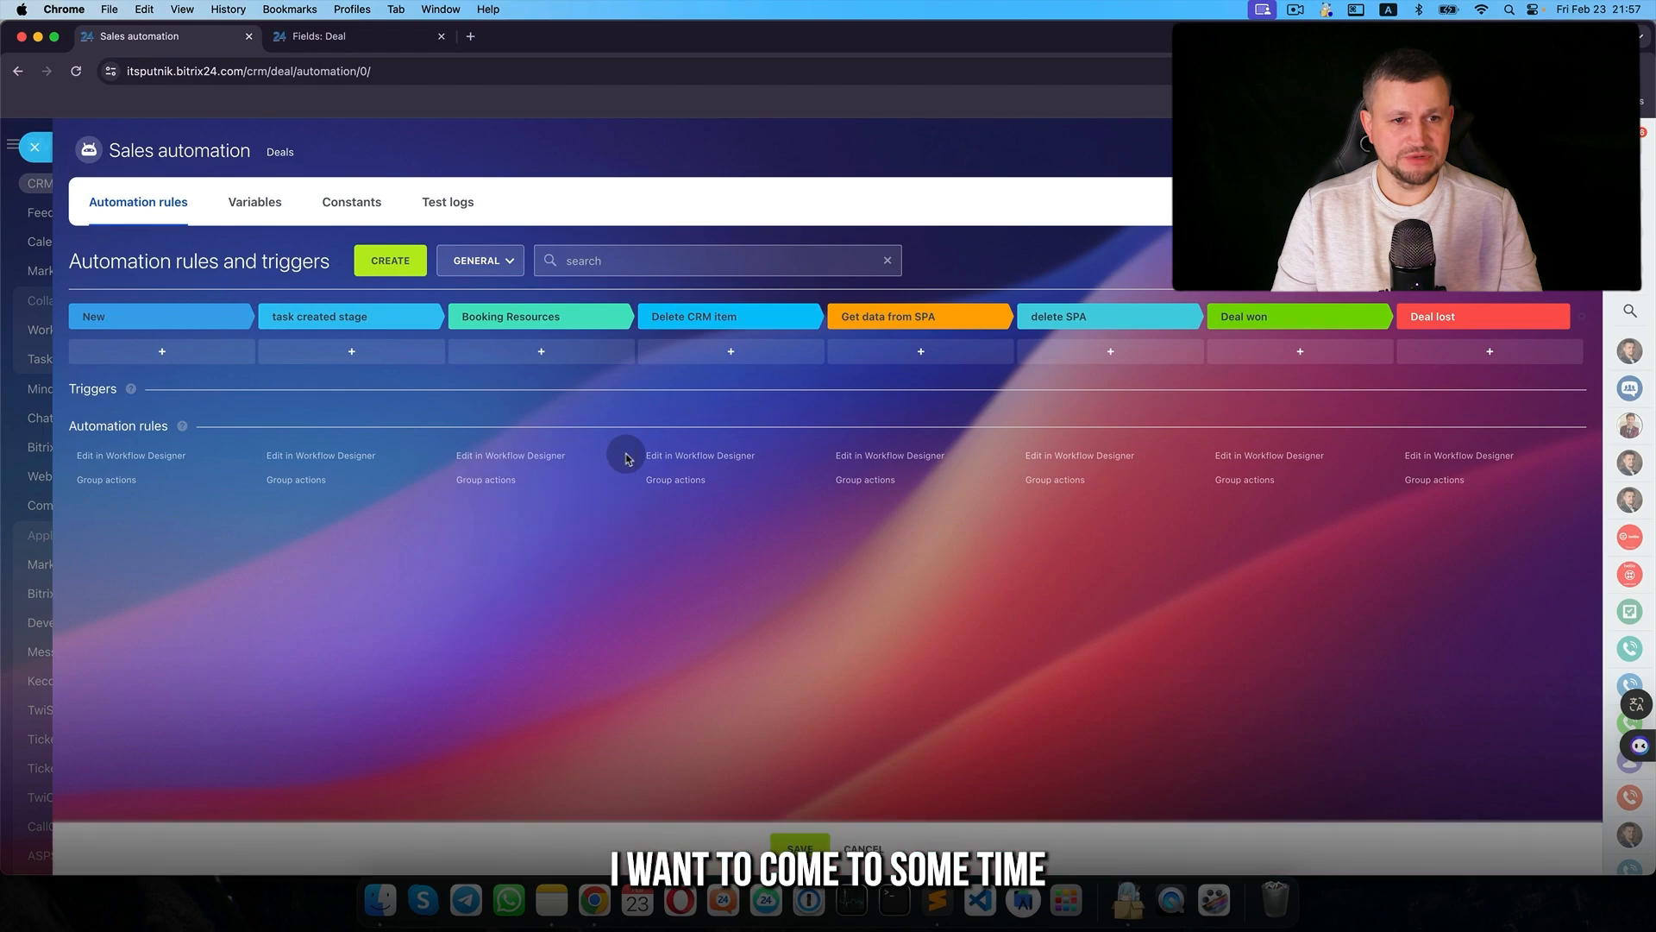
pyautogui.click(562, 353)
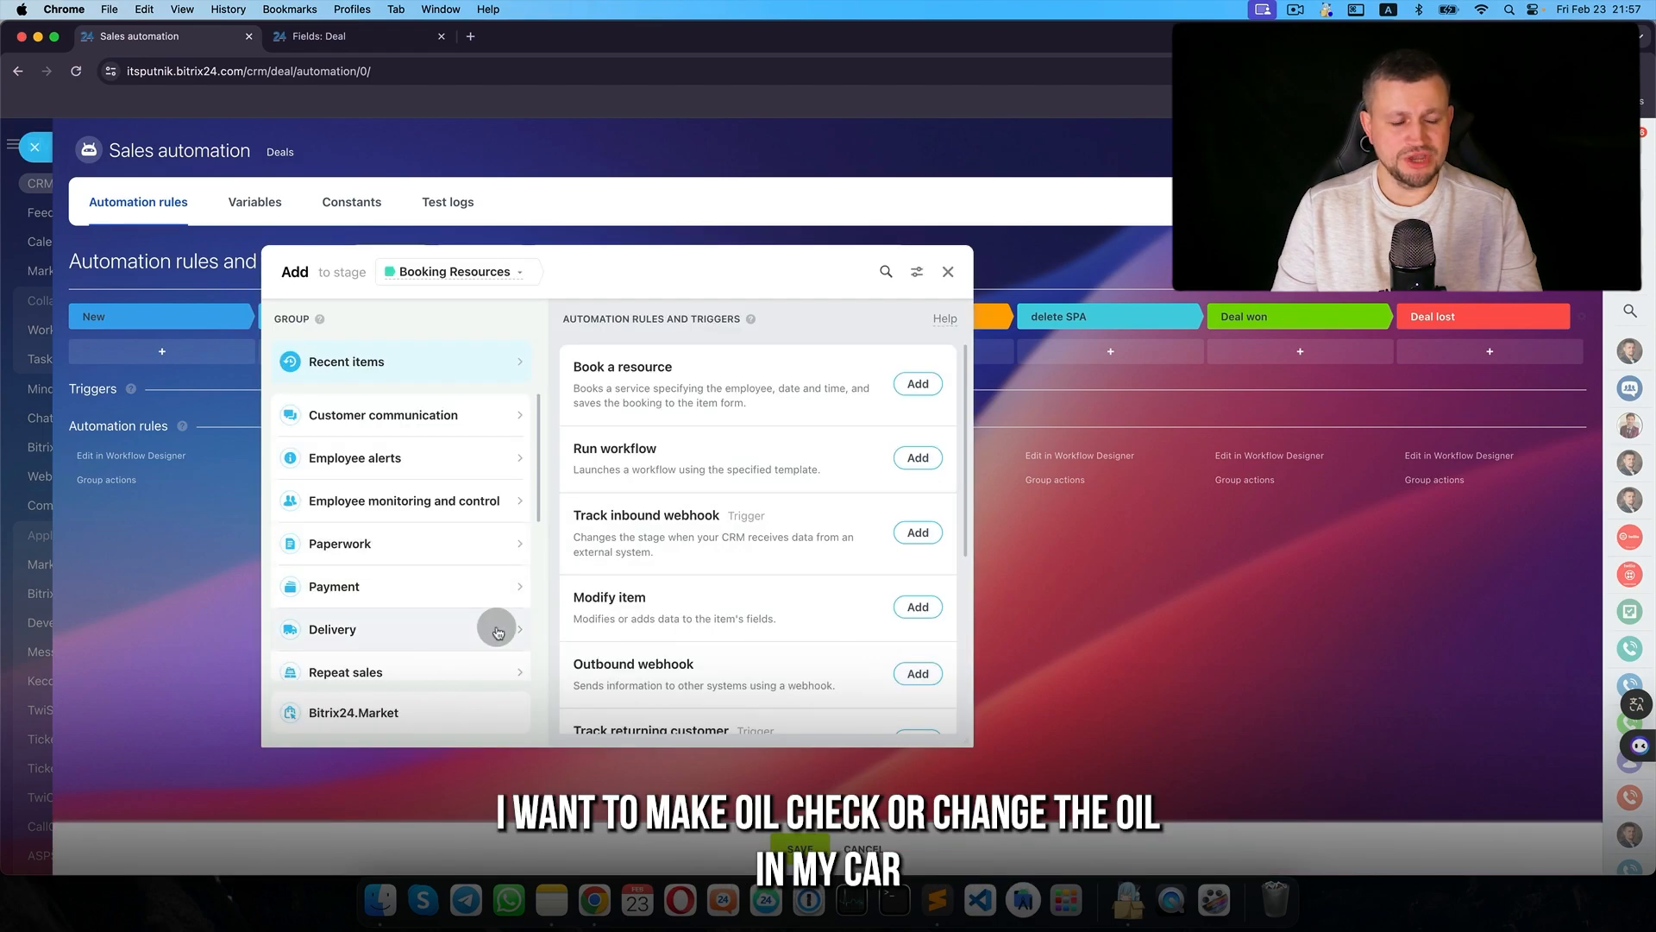
pyautogui.scroll(-5, 497, 632)
pyautogui.click(470, 656)
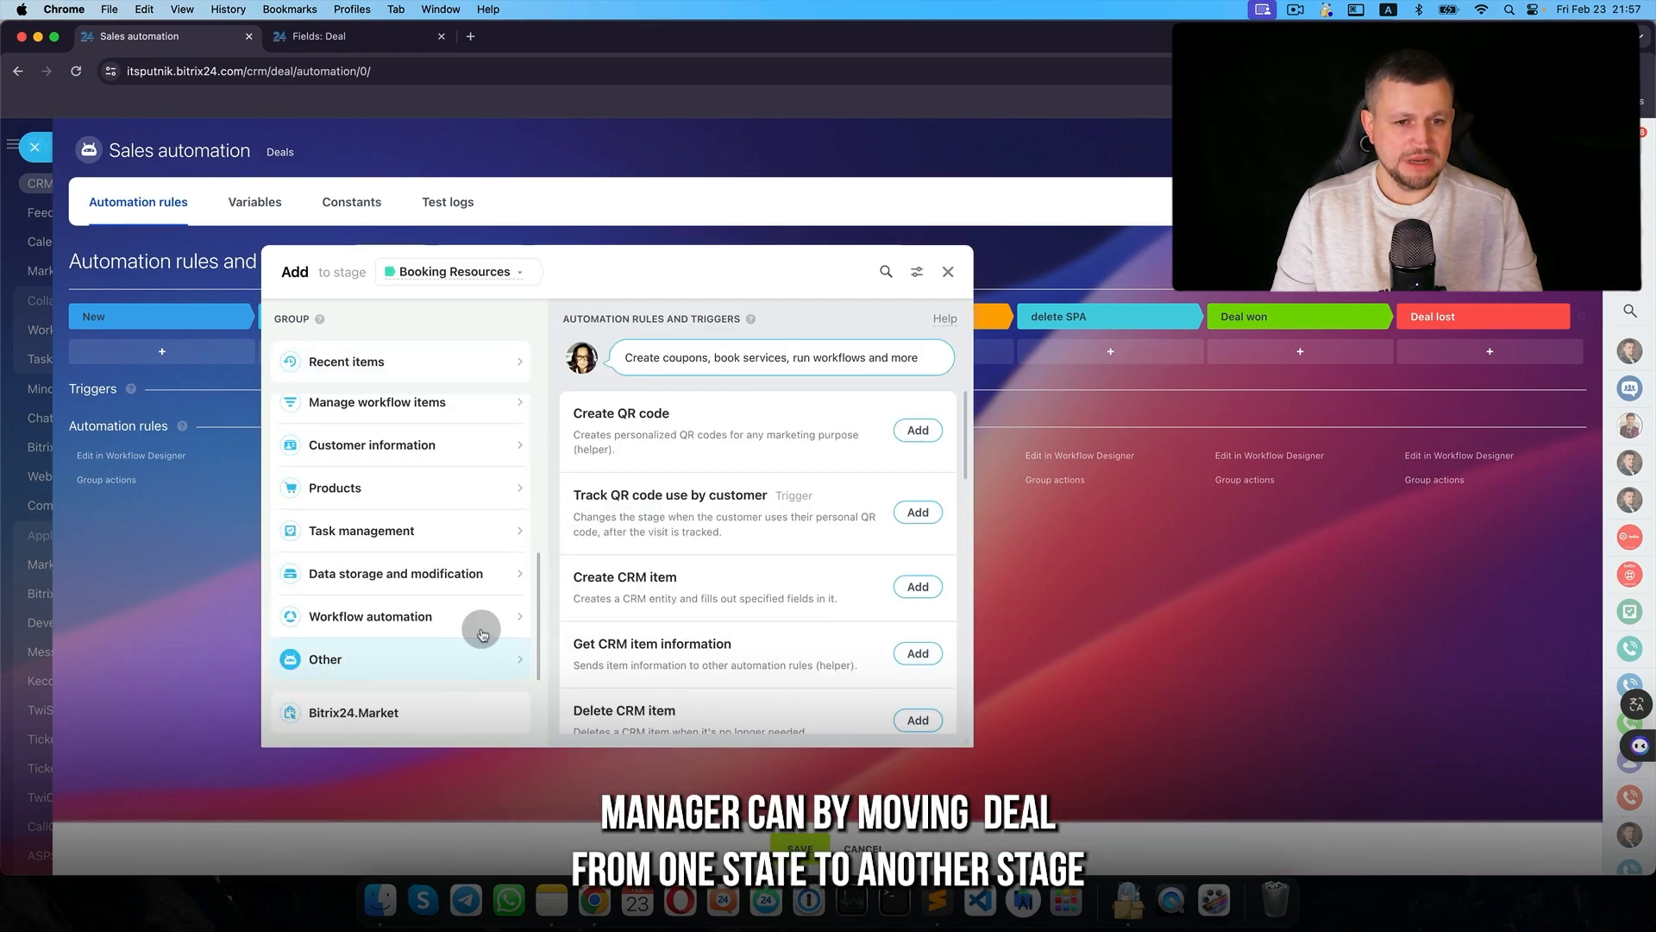
pyautogui.moveTo(811, 248); pyautogui.dragTo(698, 264)
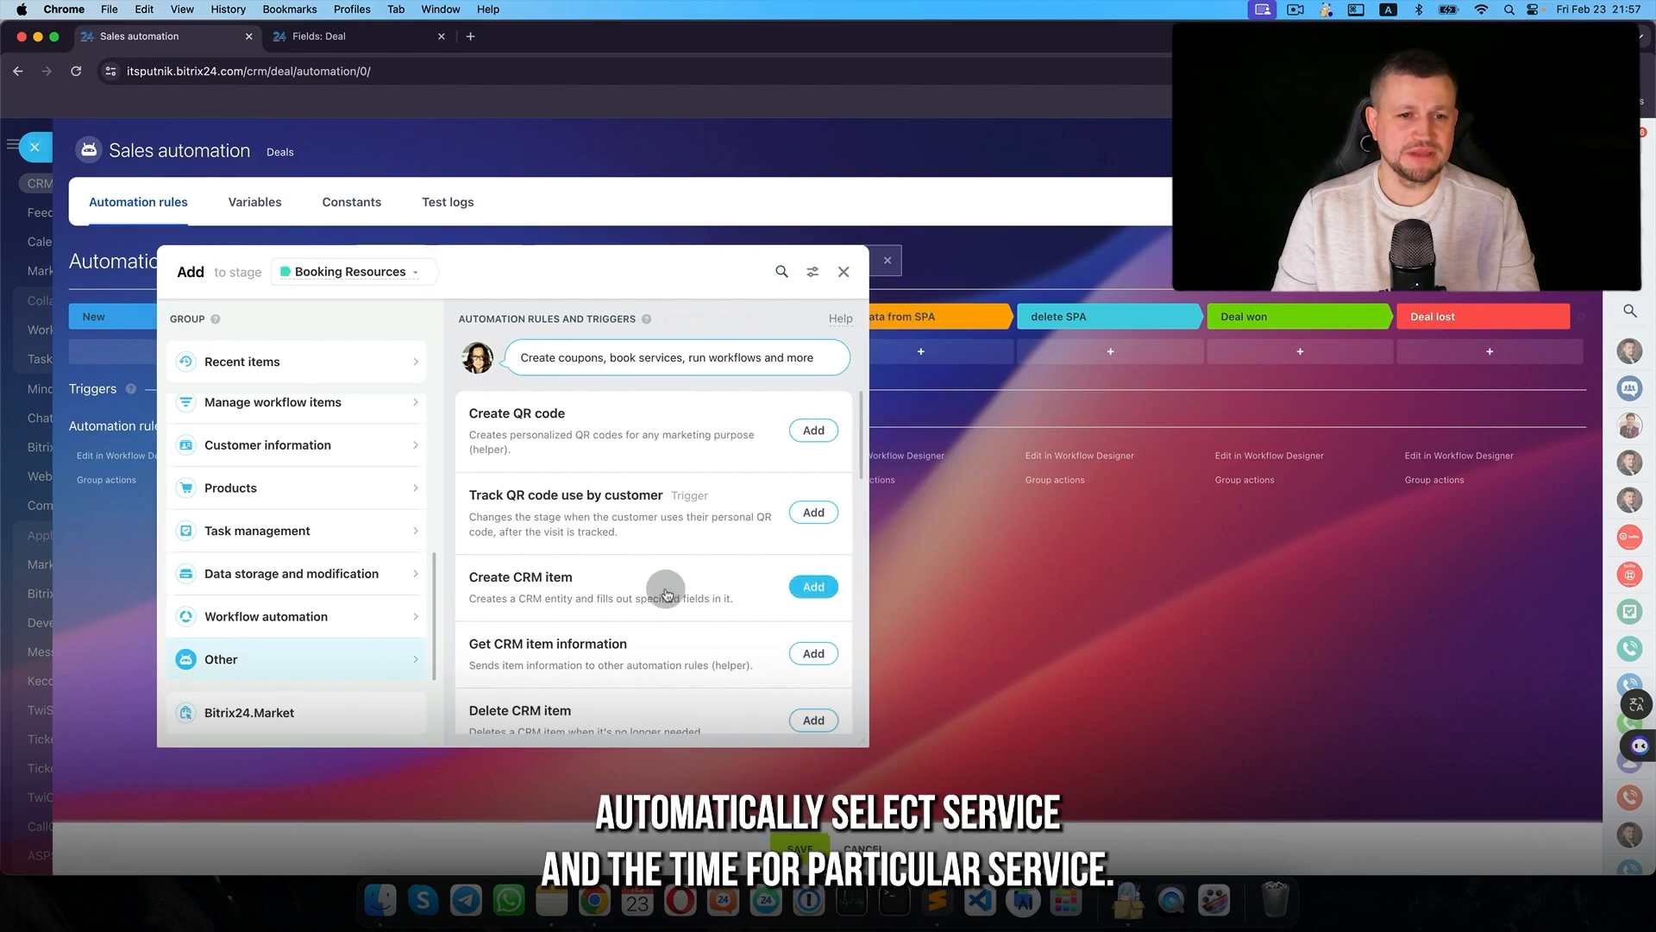
pyautogui.scroll(-3, 666, 594)
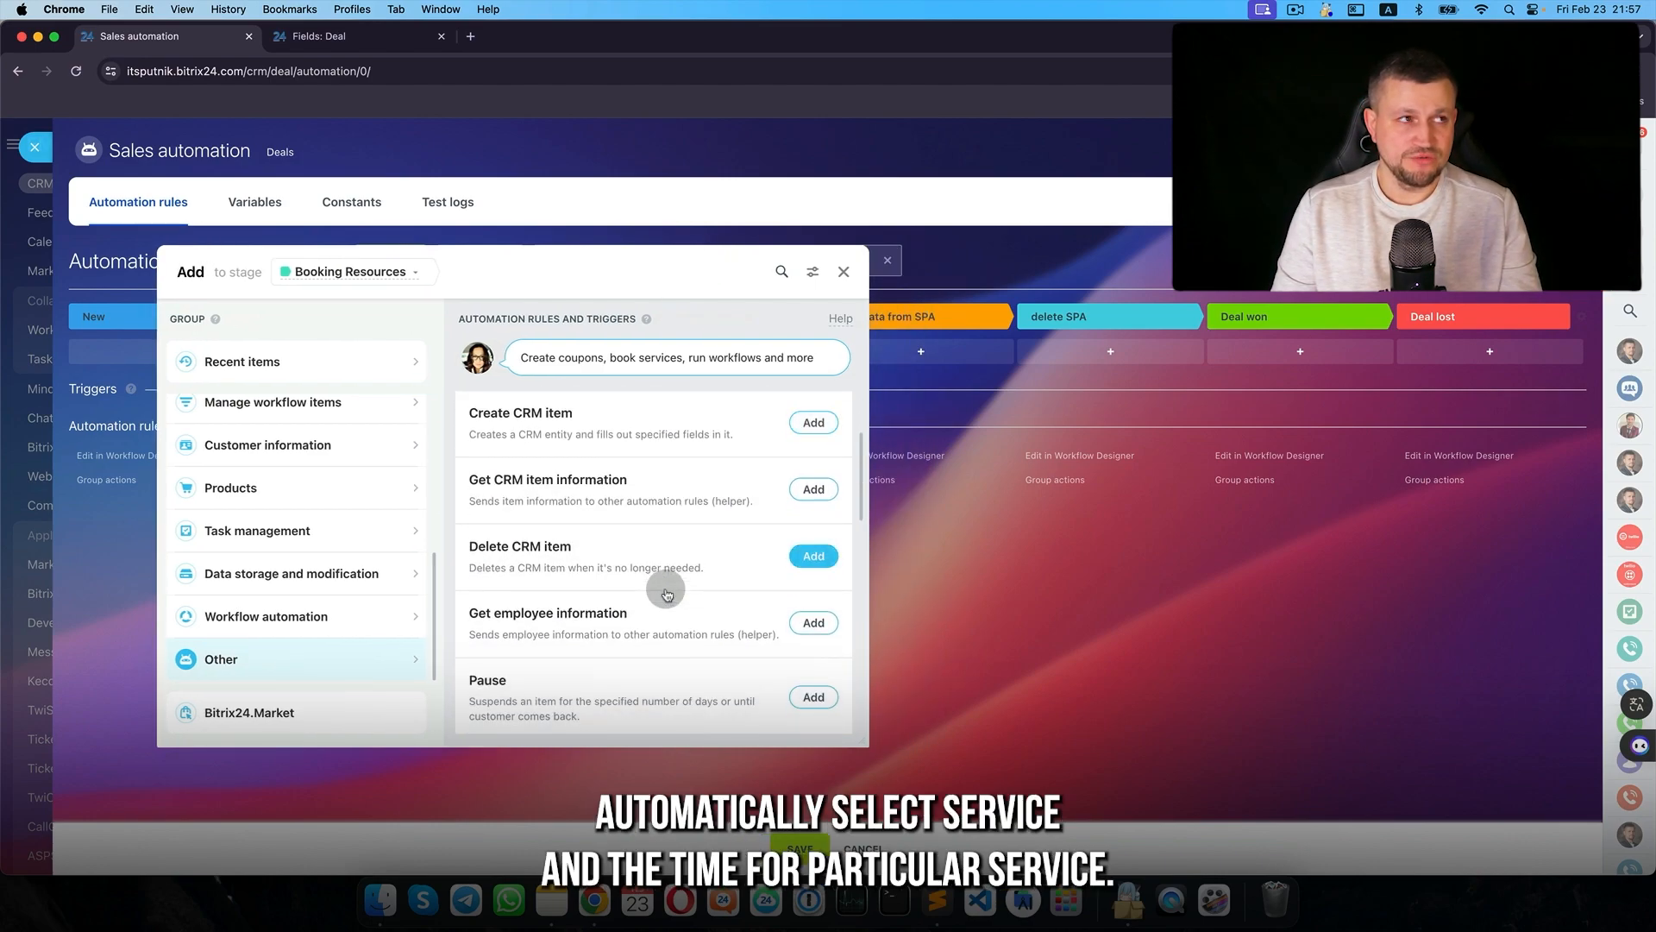
pyautogui.scroll(-2, 667, 593)
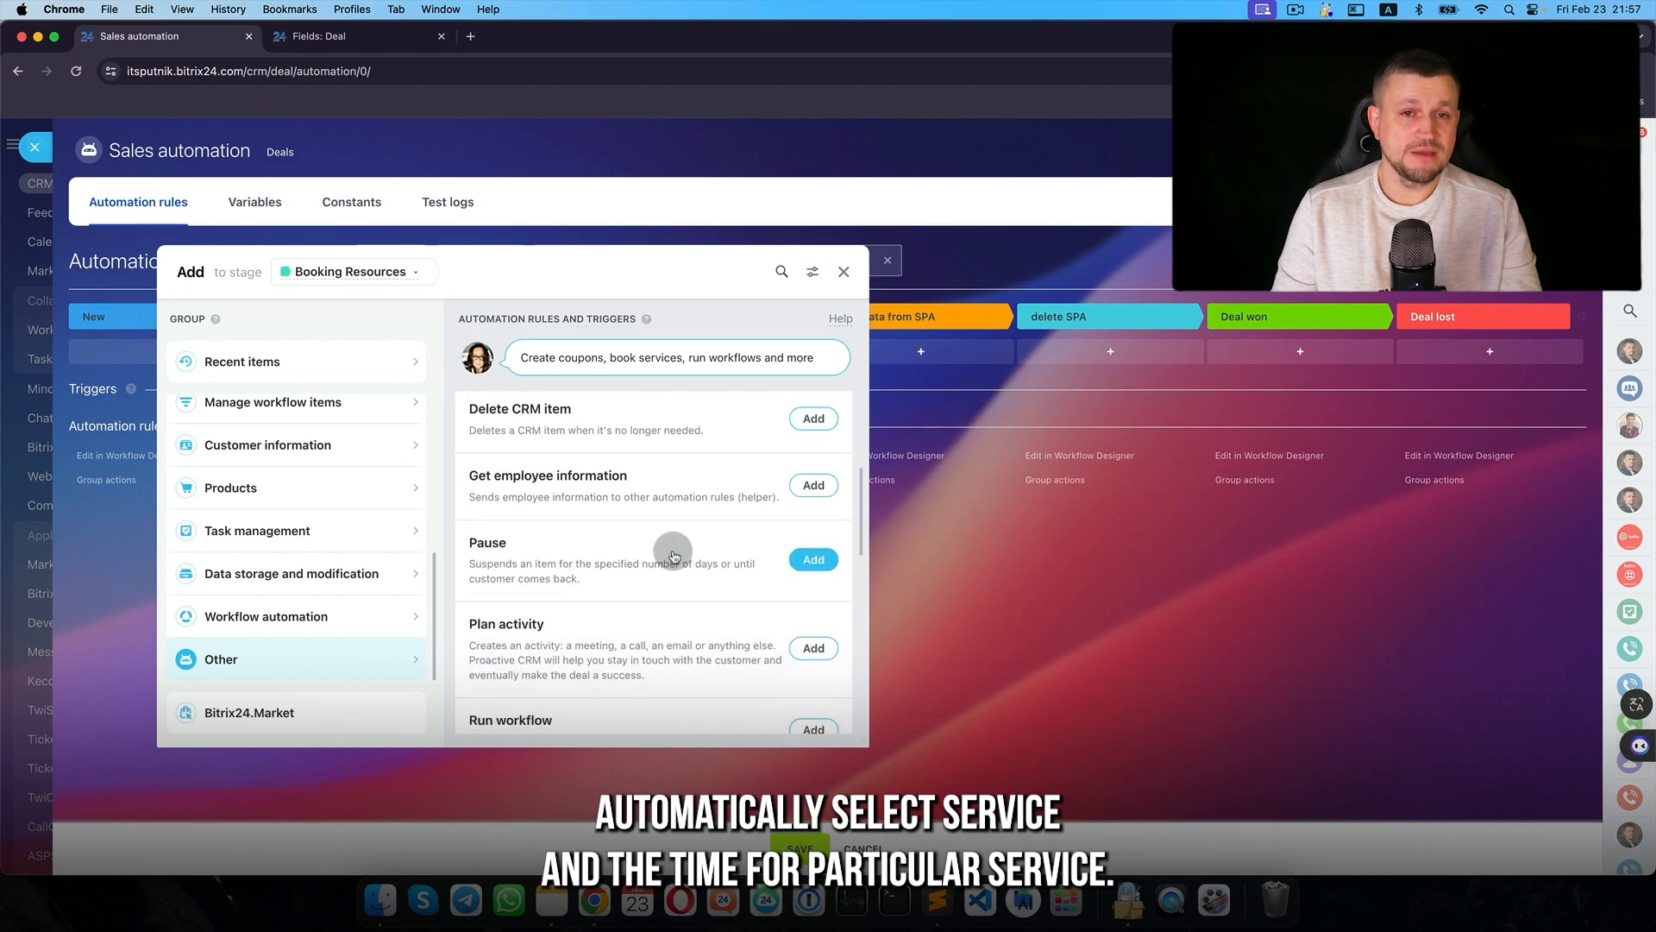
pyautogui.scroll(-4, 643, 627)
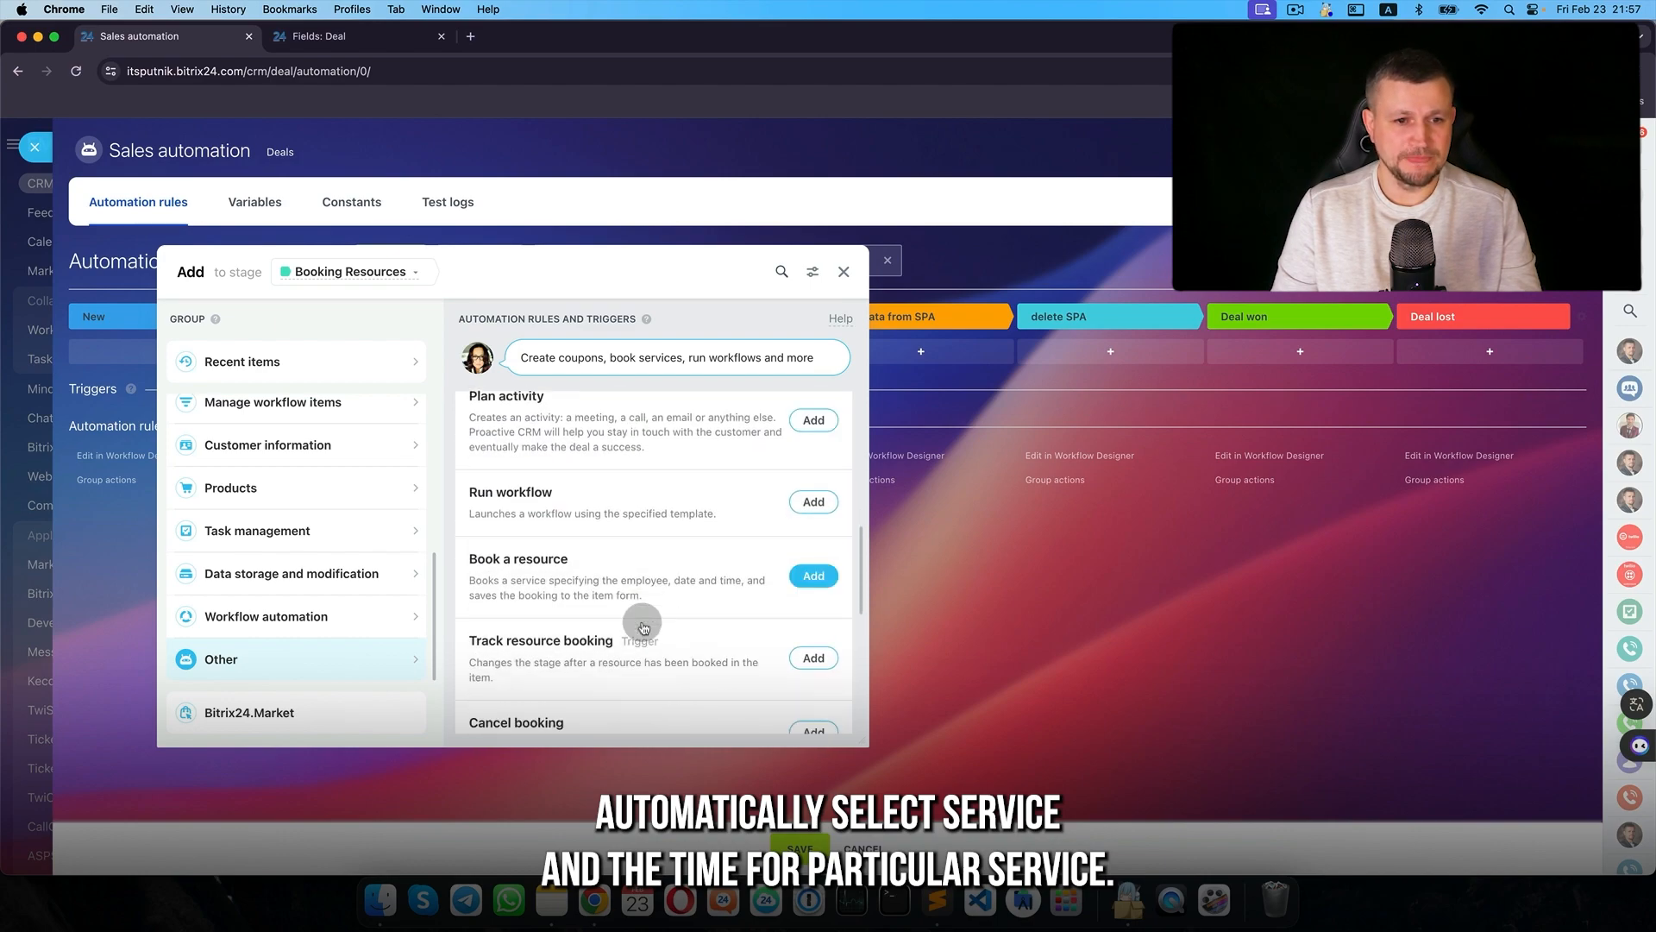
pyautogui.click(804, 563)
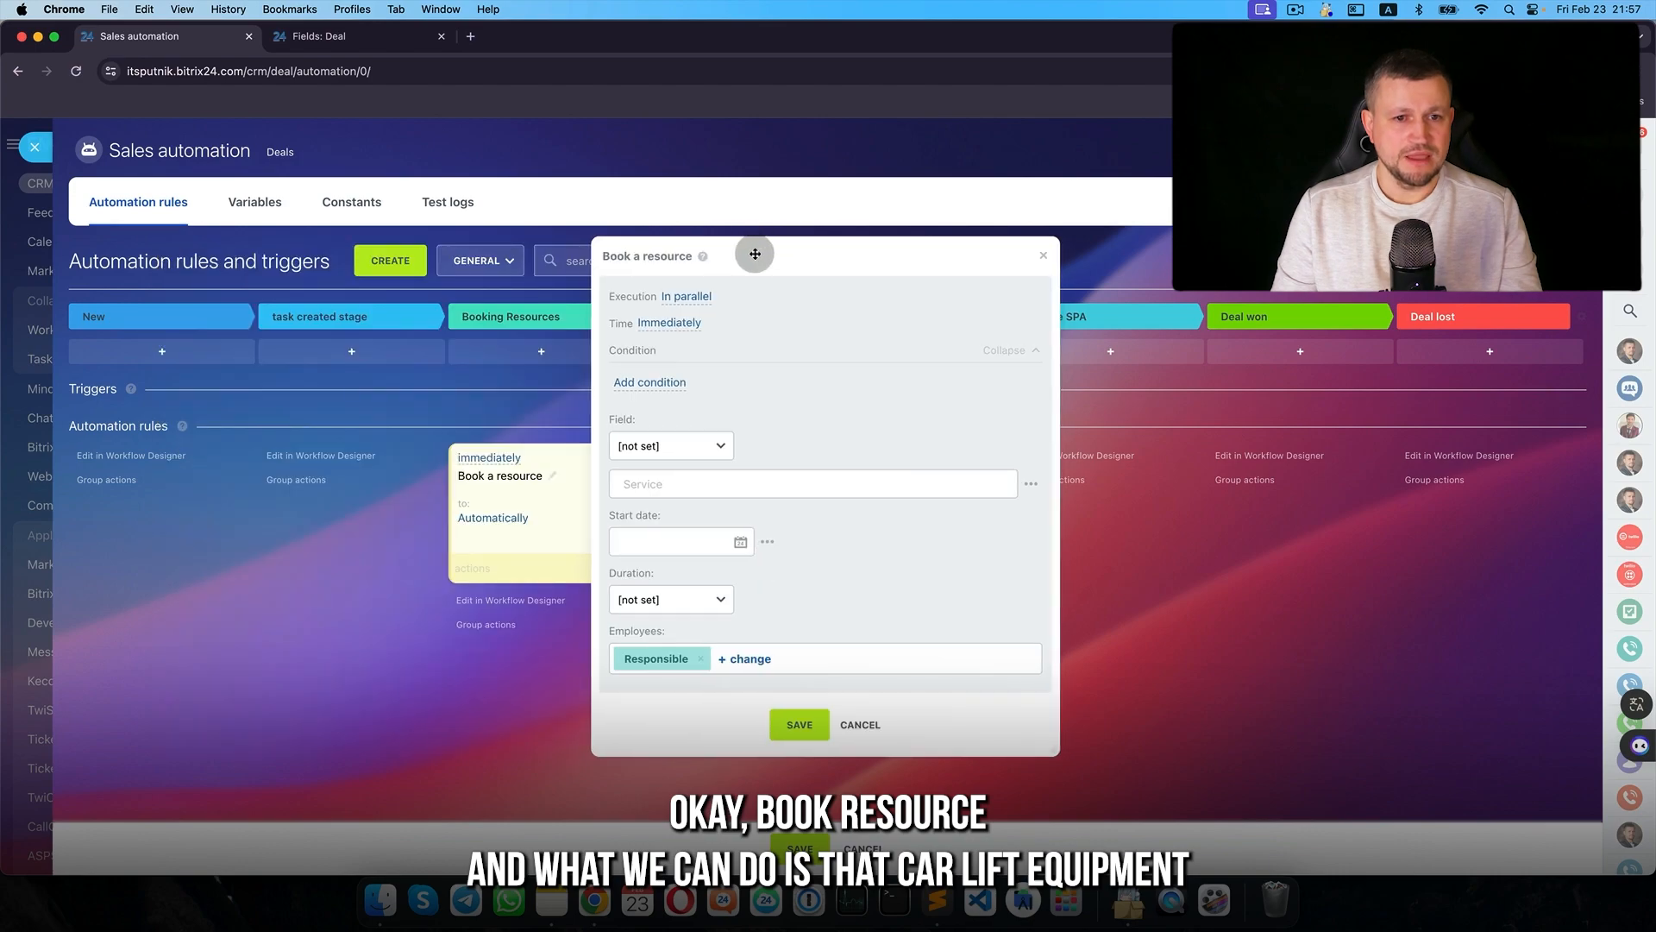
# - Set the rule to book Car lift equipment, starting hours after current time, for 1 hour
pyautogui.moveTo(755, 250); pyautogui.dragTo(507, 253)
pyautogui.click(446, 449)
pyautogui.click(444, 463)
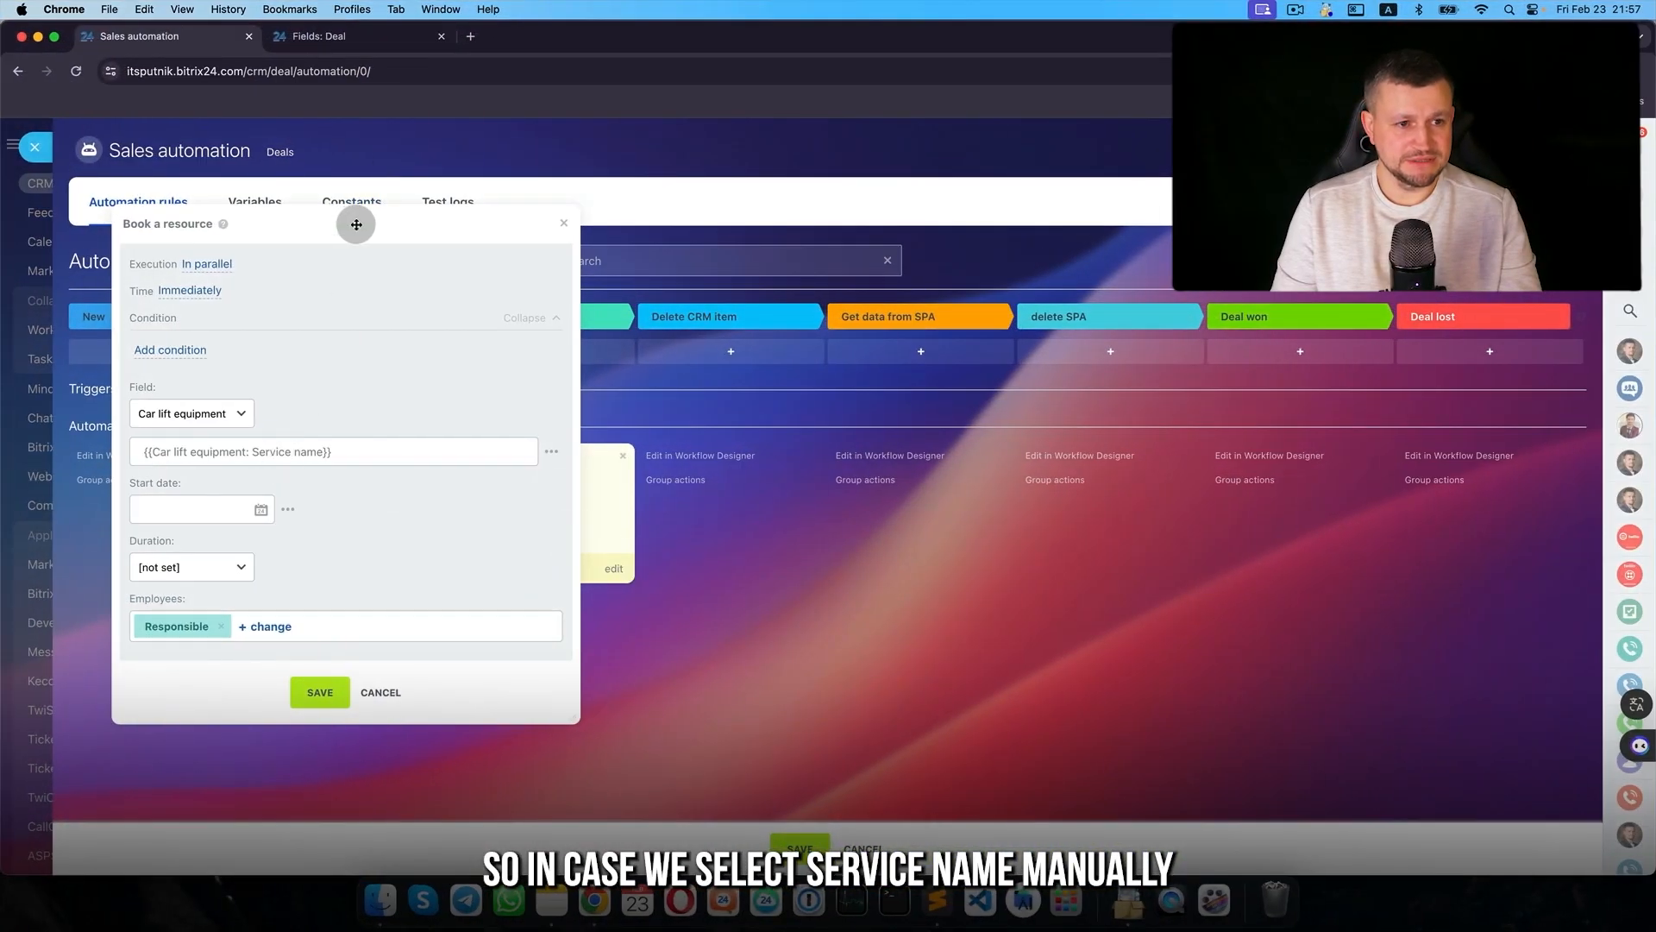
pyautogui.moveTo(354, 225); pyautogui.dragTo(417, 224)
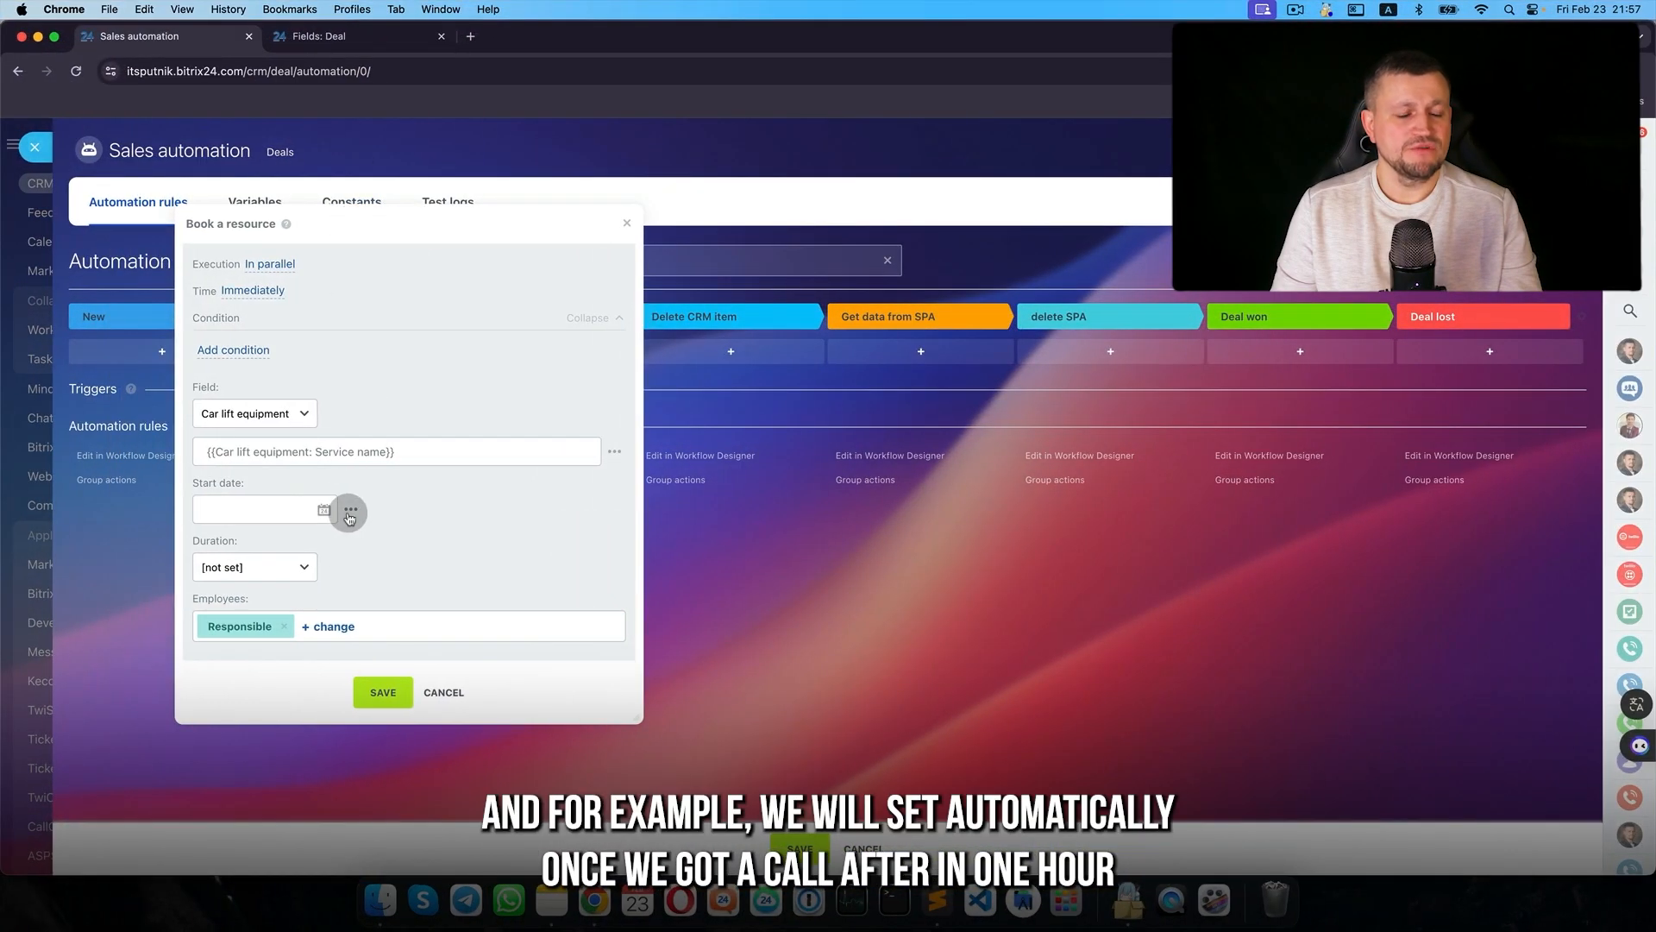
pyautogui.click(300, 508)
pyautogui.click(195, 619)
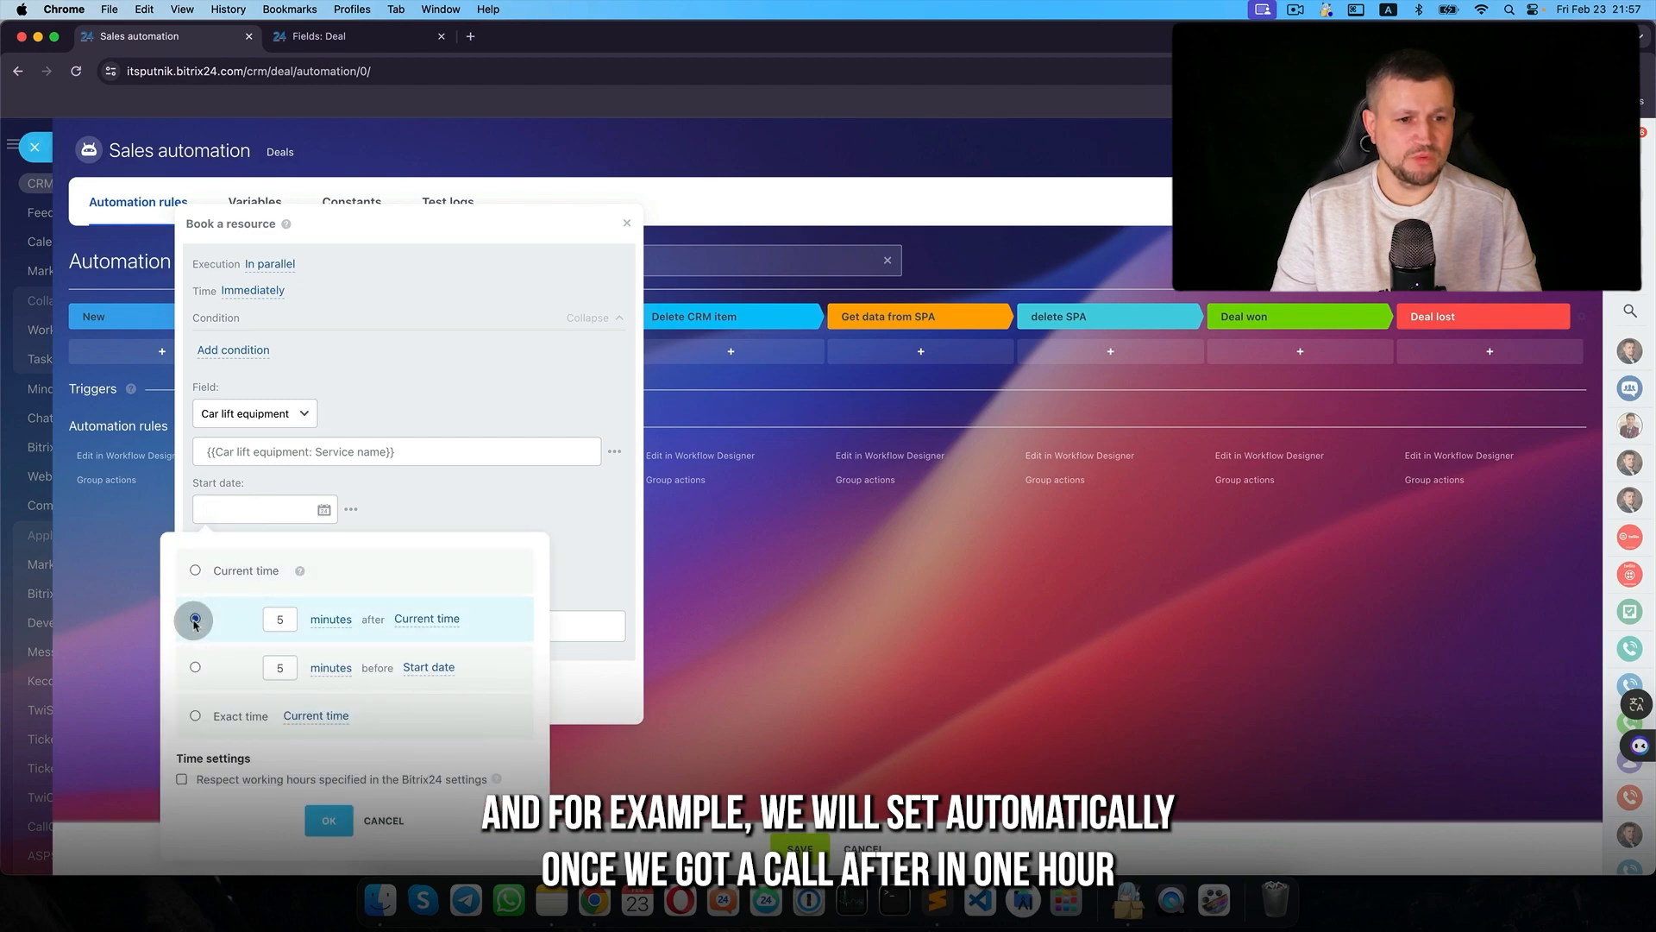
pyautogui.click(324, 688)
pyautogui.click(278, 618)
pyautogui.click(328, 821)
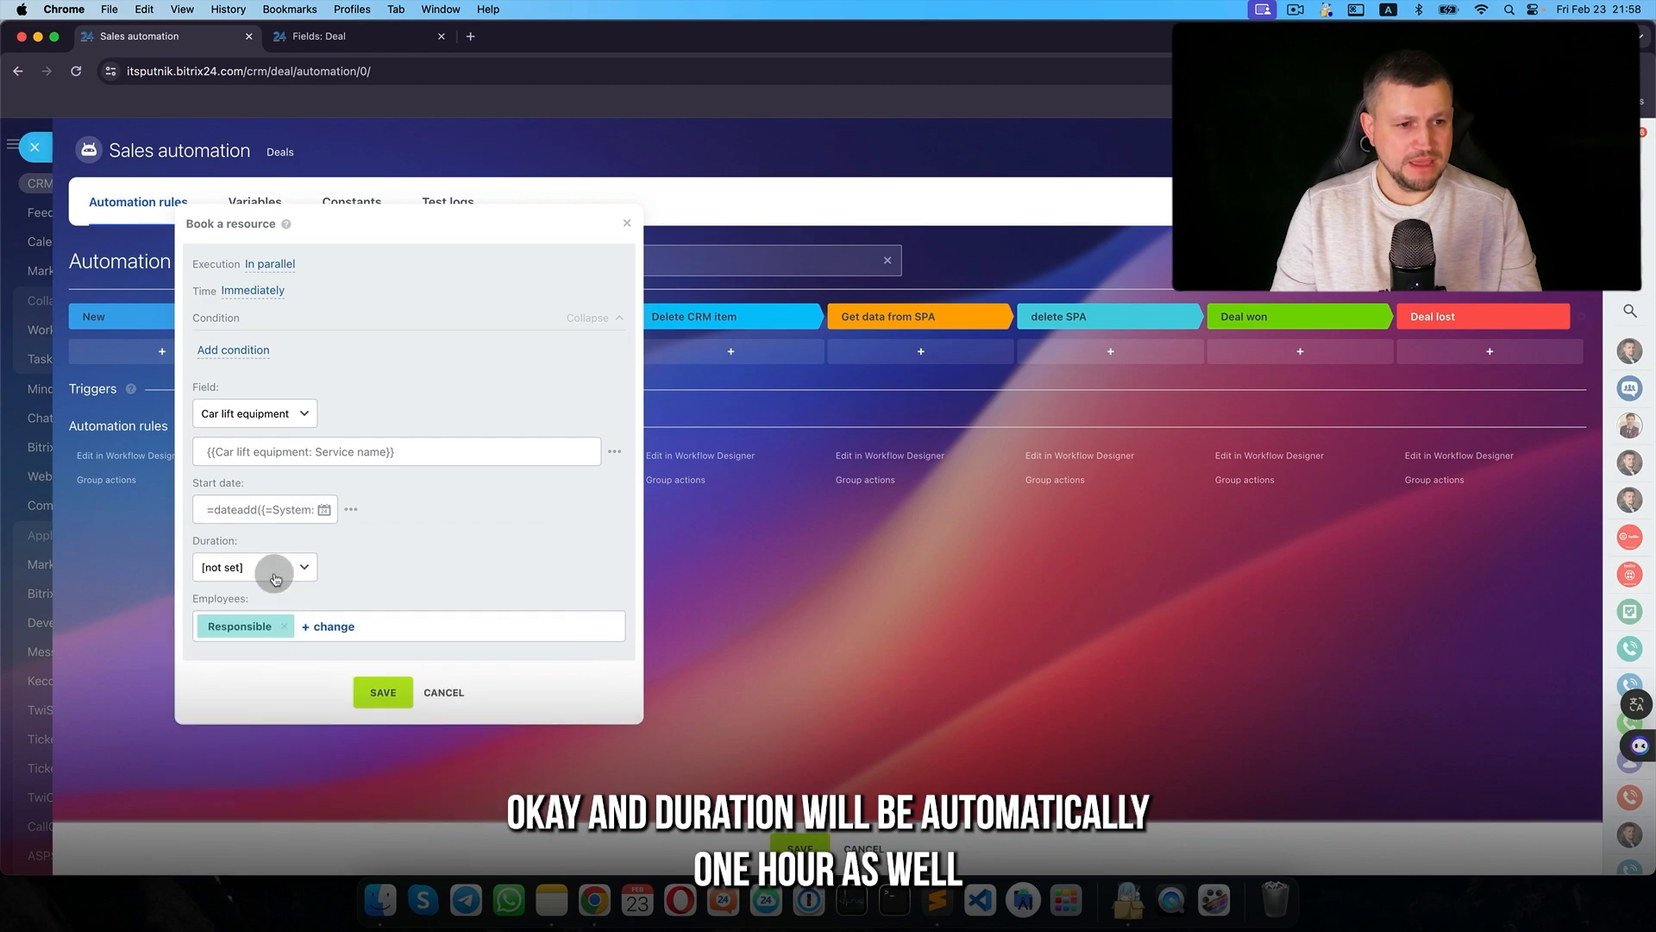
pyautogui.click(283, 567)
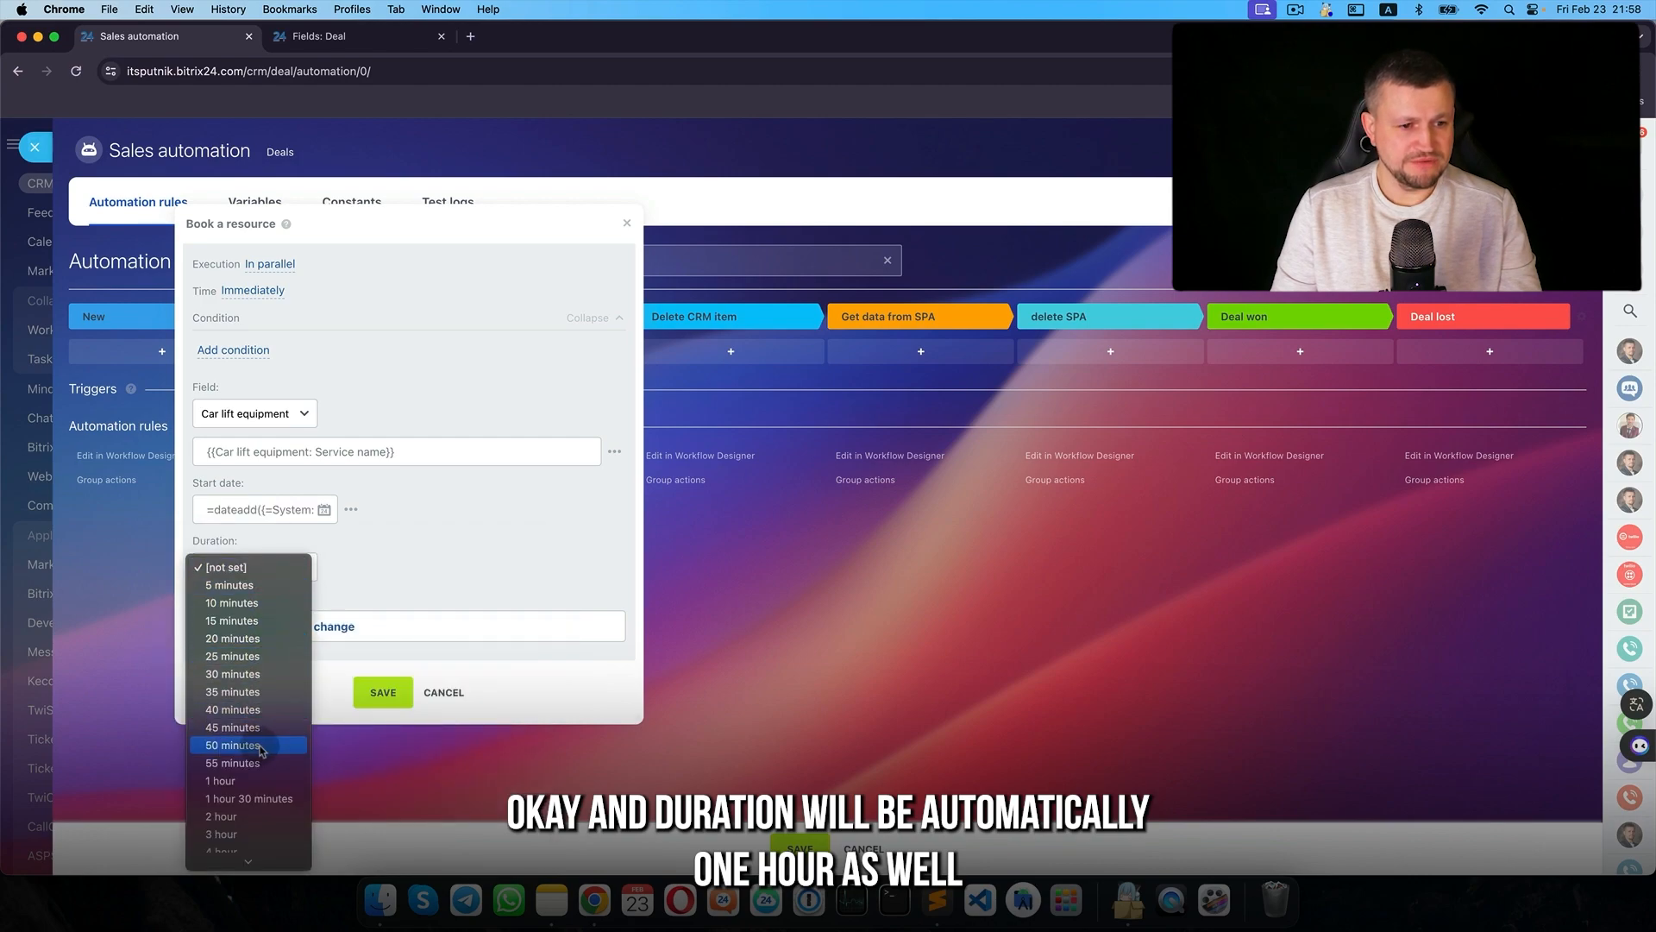
pyautogui.click(254, 781)
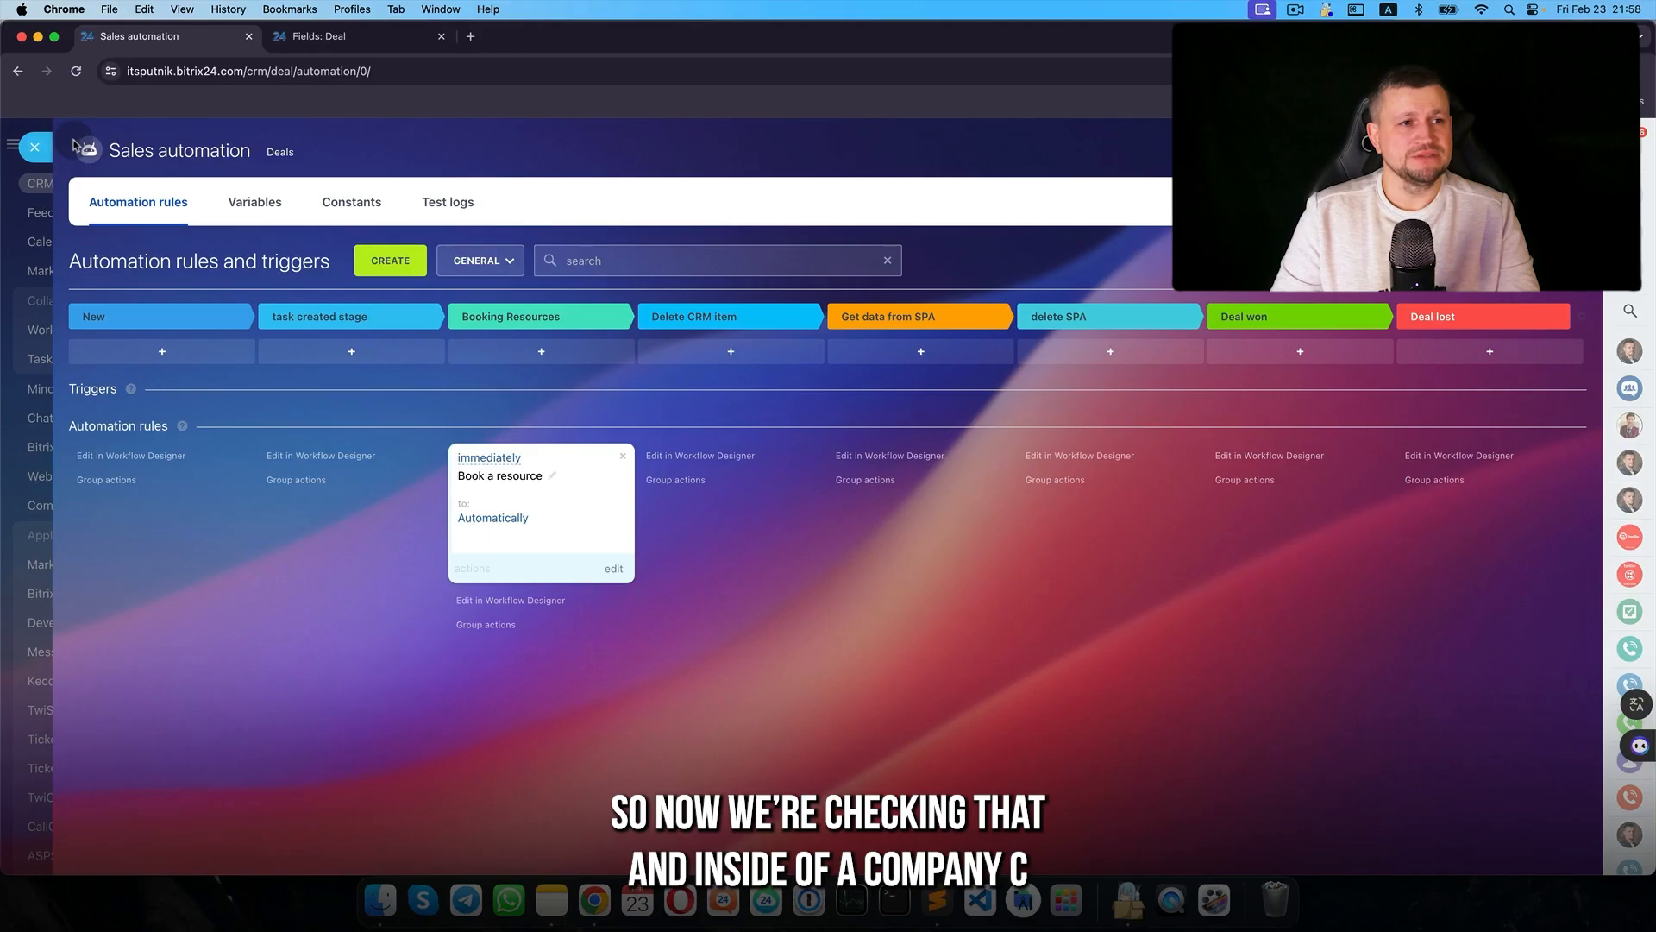
# - Move Company C Client to Booking Resources and save its Check oil booking on Car lift 1
pyautogui.click(36, 147)
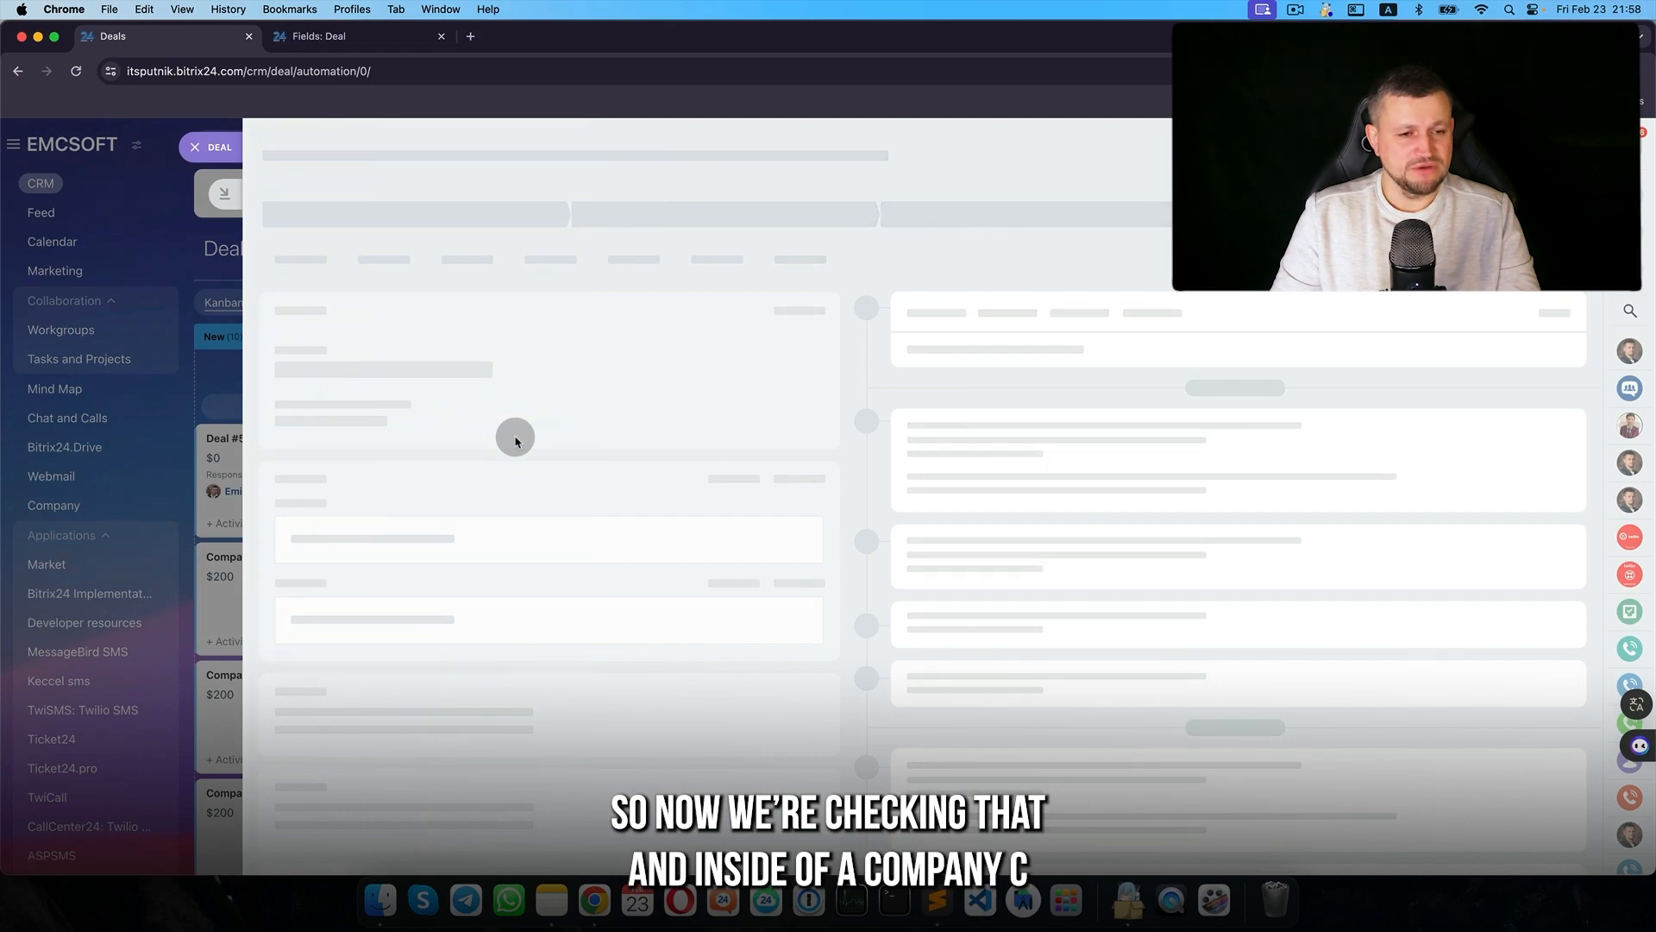
pyautogui.scroll(-6, 543, 529)
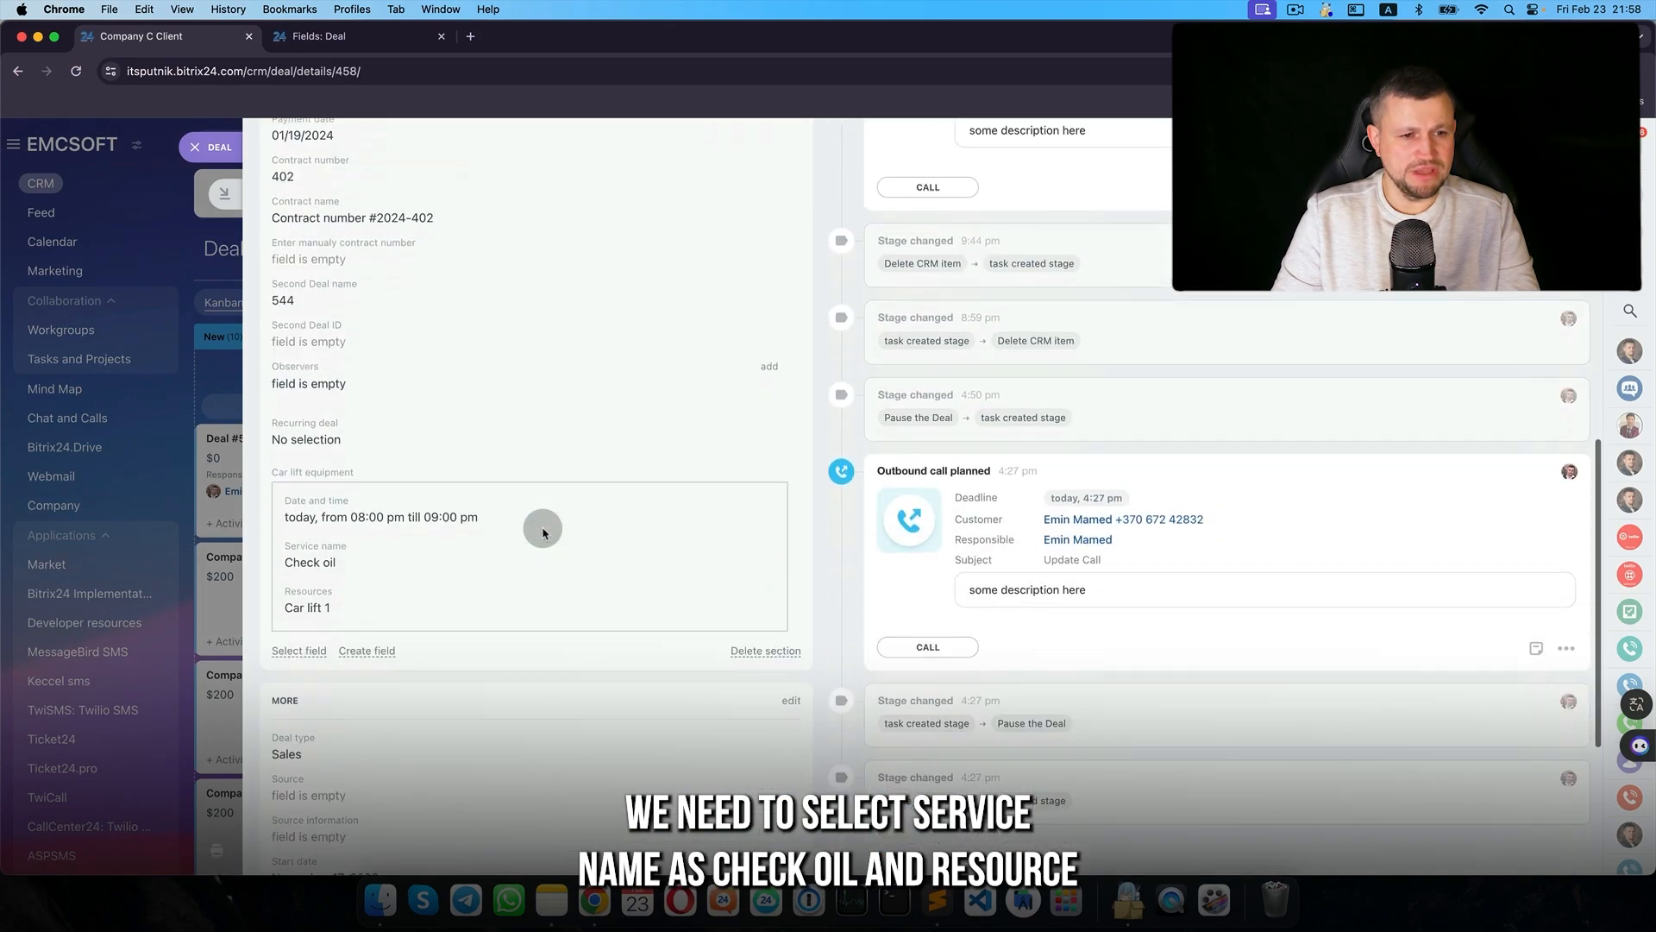
pyautogui.click(325, 415)
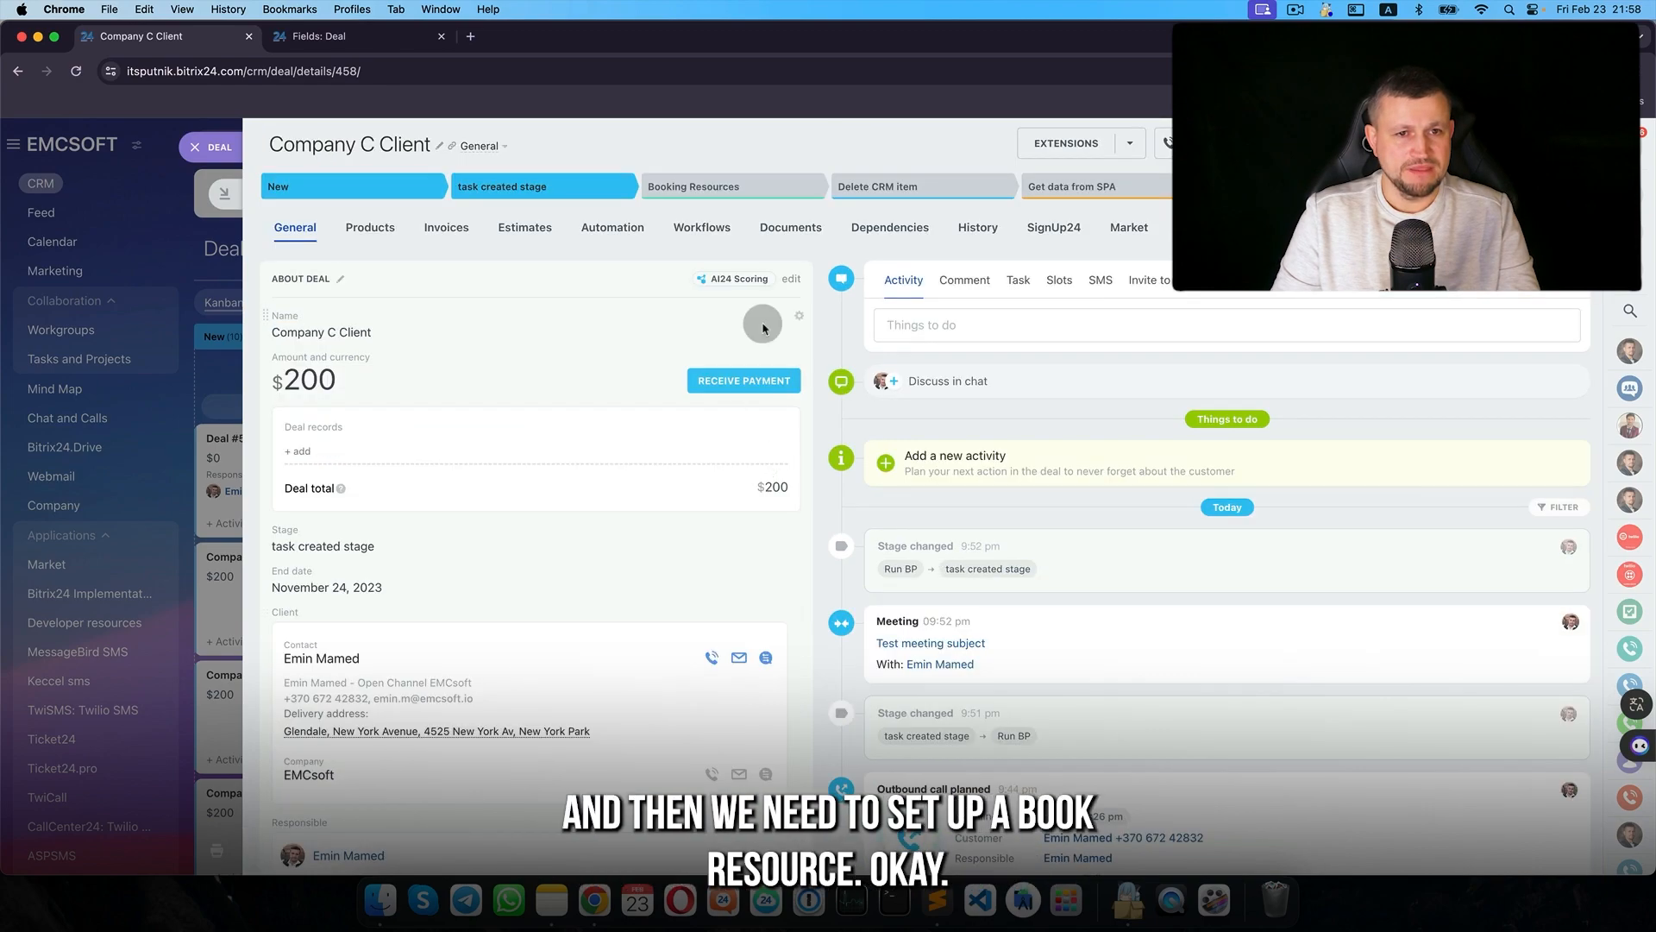
pyautogui.click(727, 187)
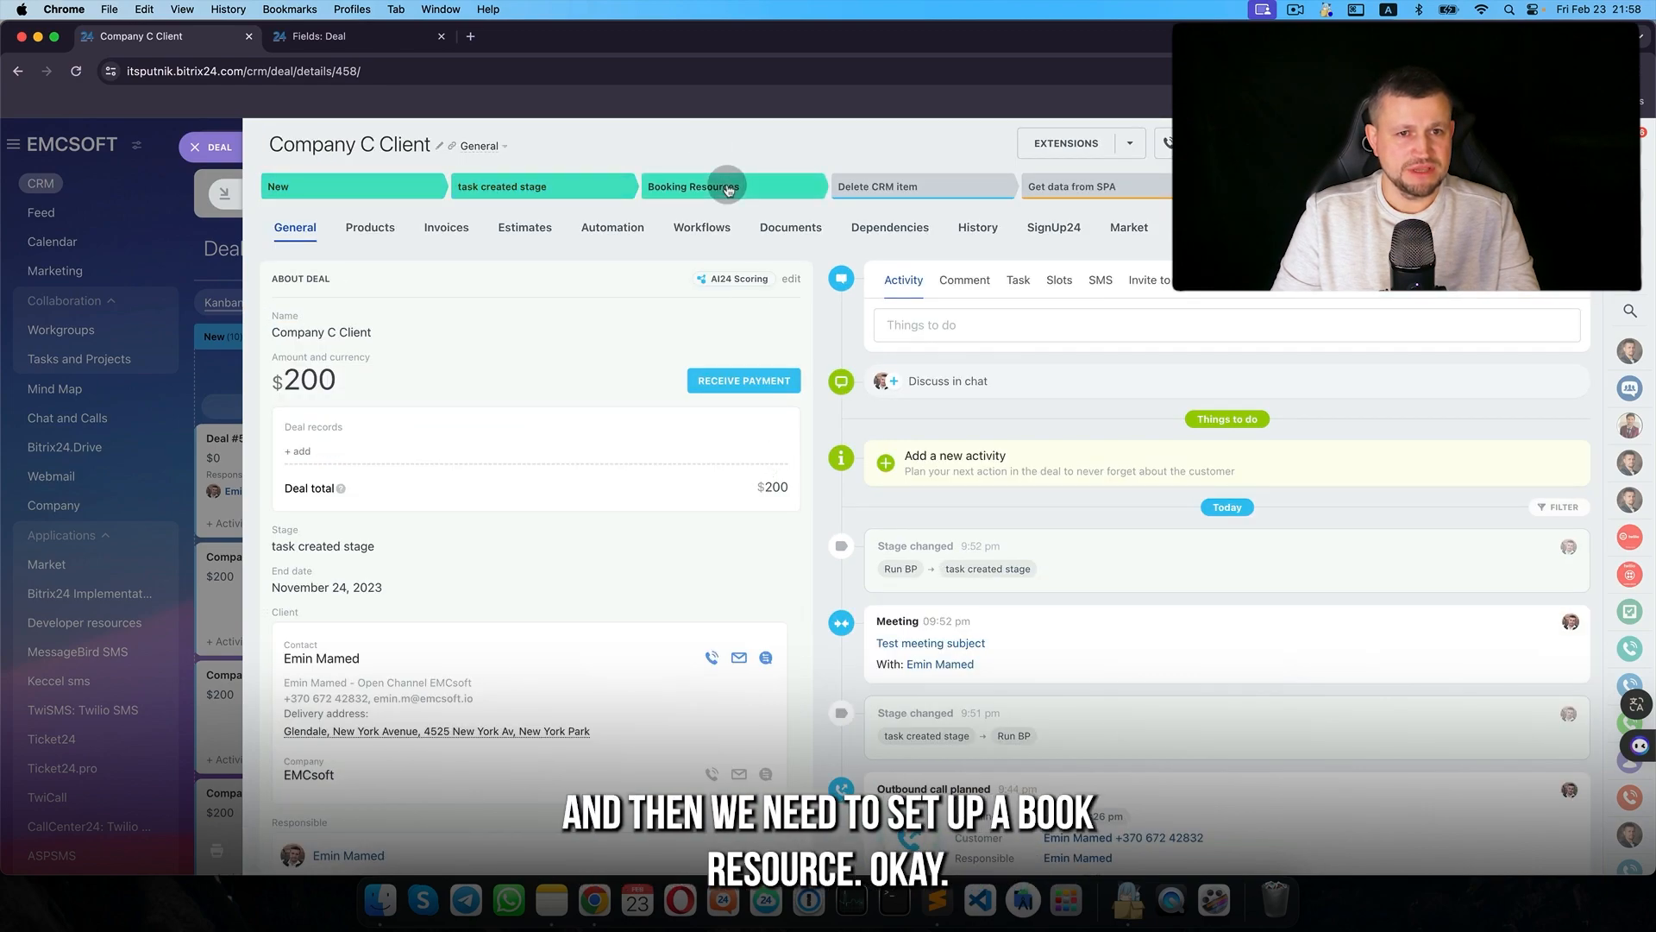
pyautogui.scroll(-15, 618, 651)
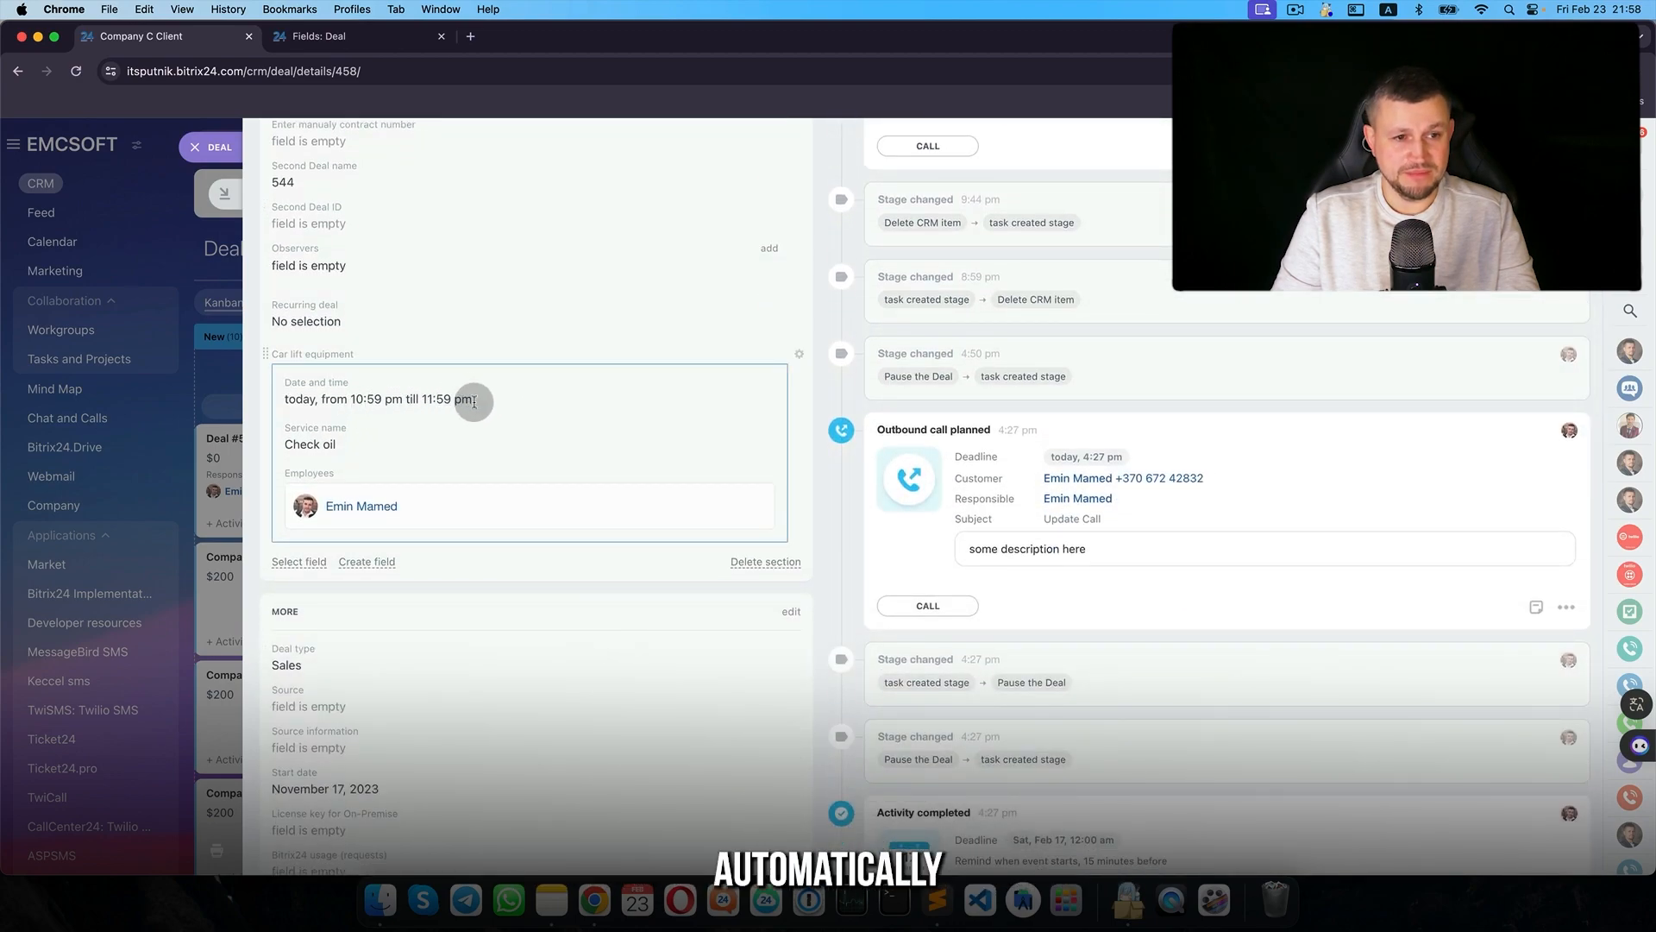
pyautogui.click(370, 440)
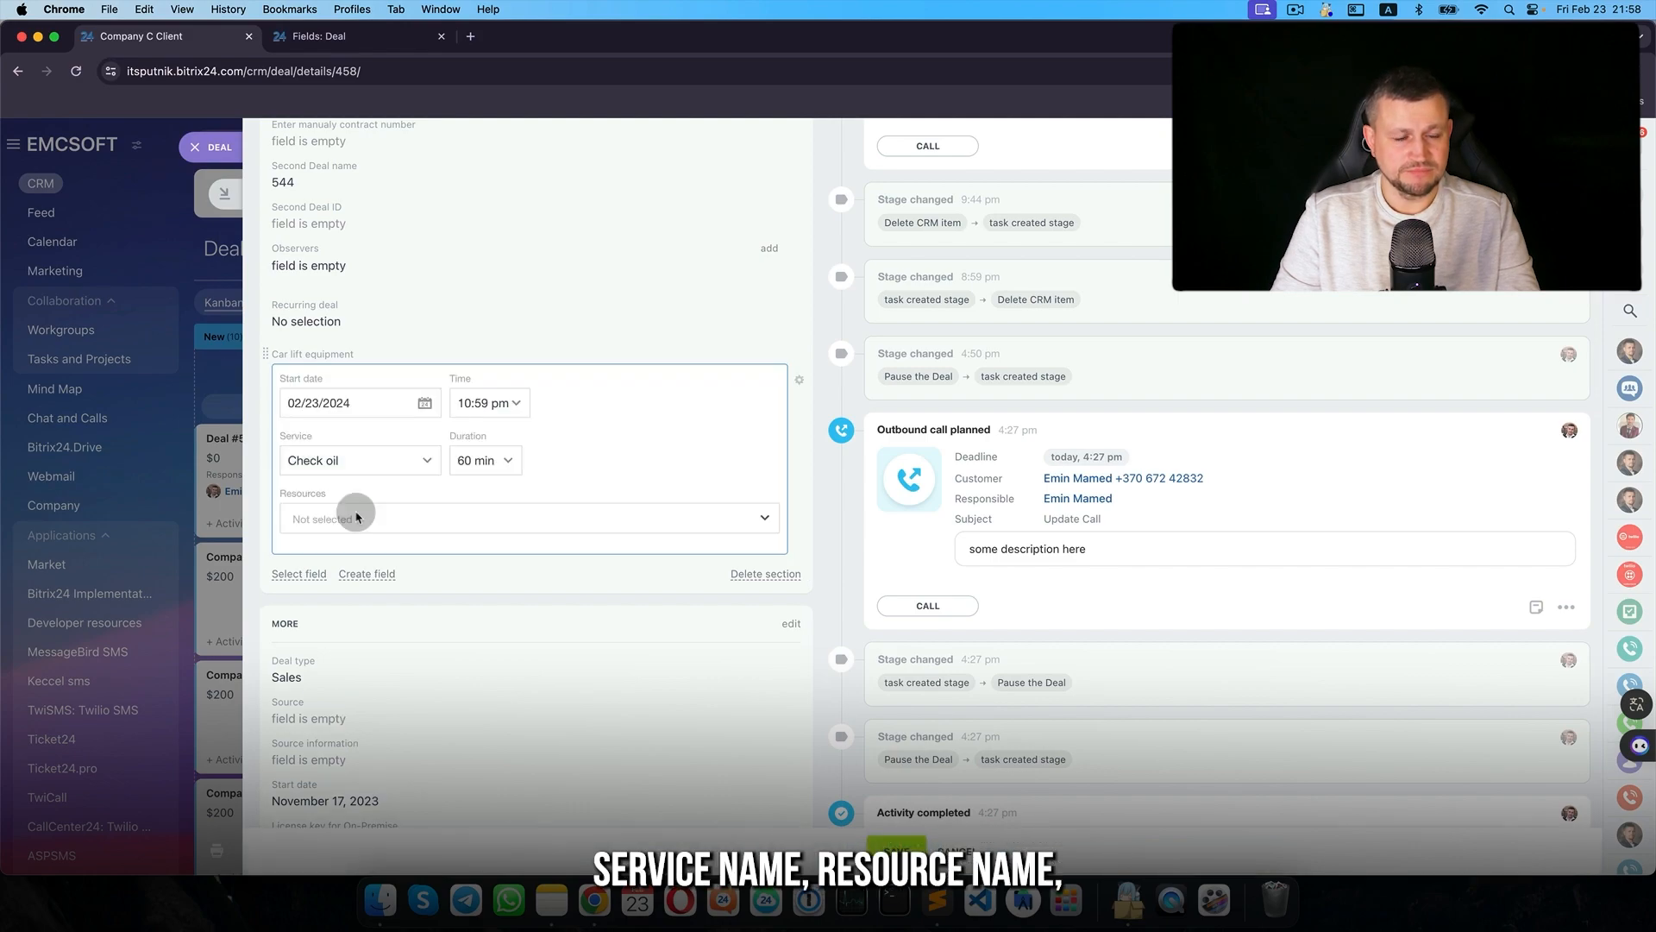
pyautogui.click(357, 517)
pyautogui.click(345, 554)
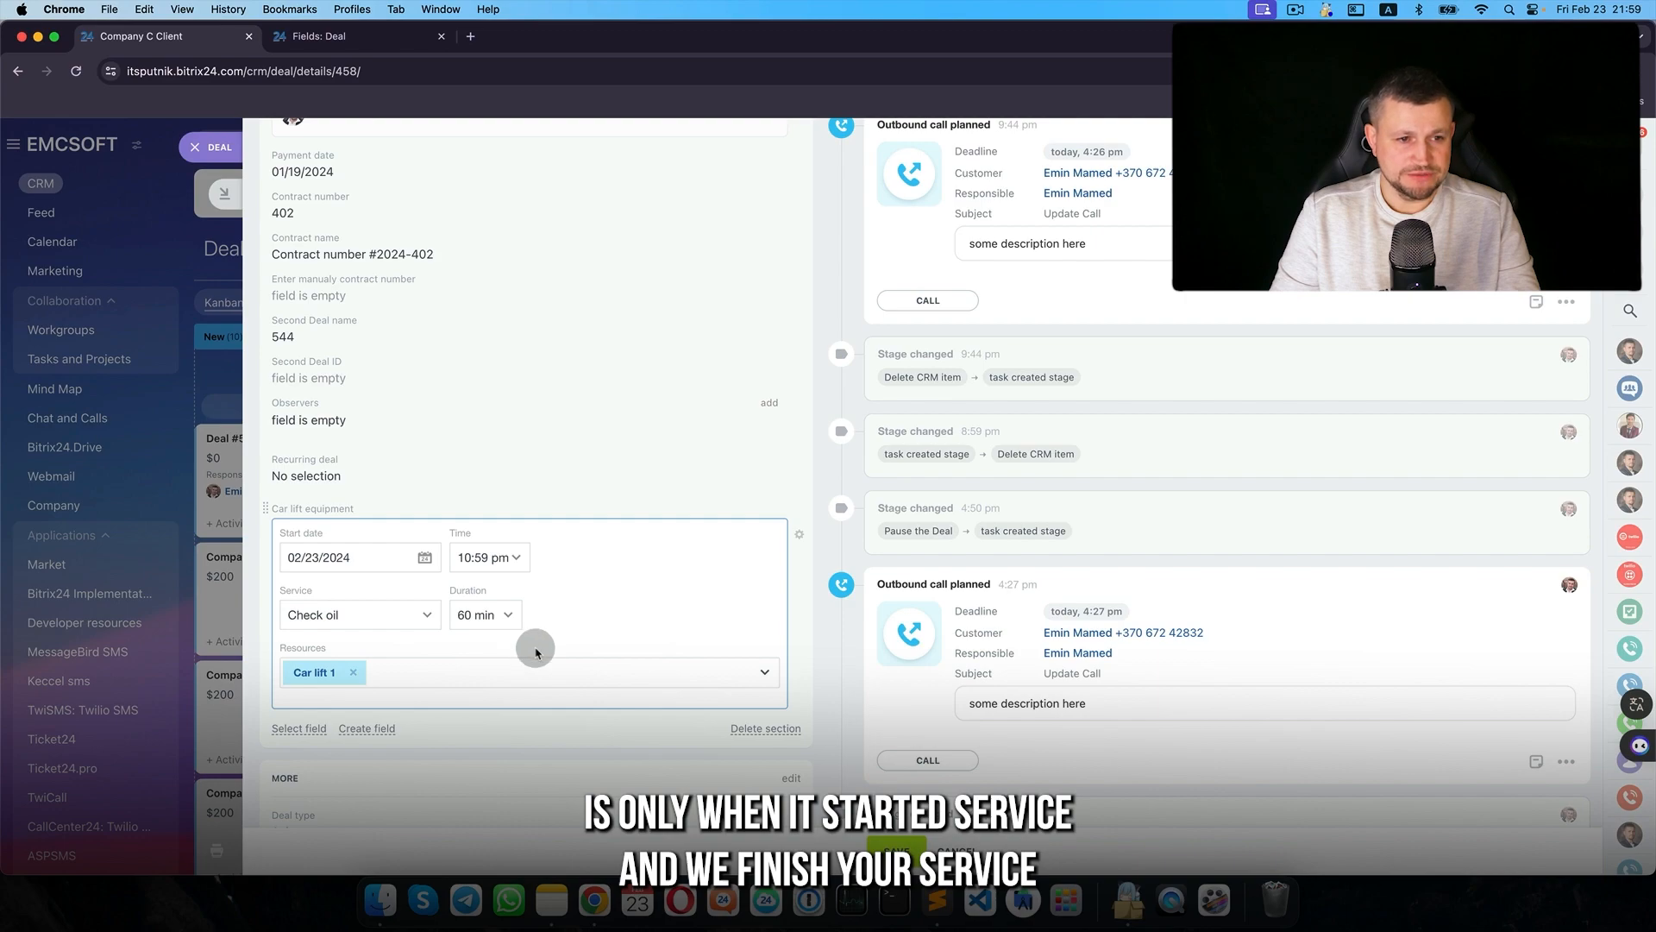
pyautogui.click(903, 850)
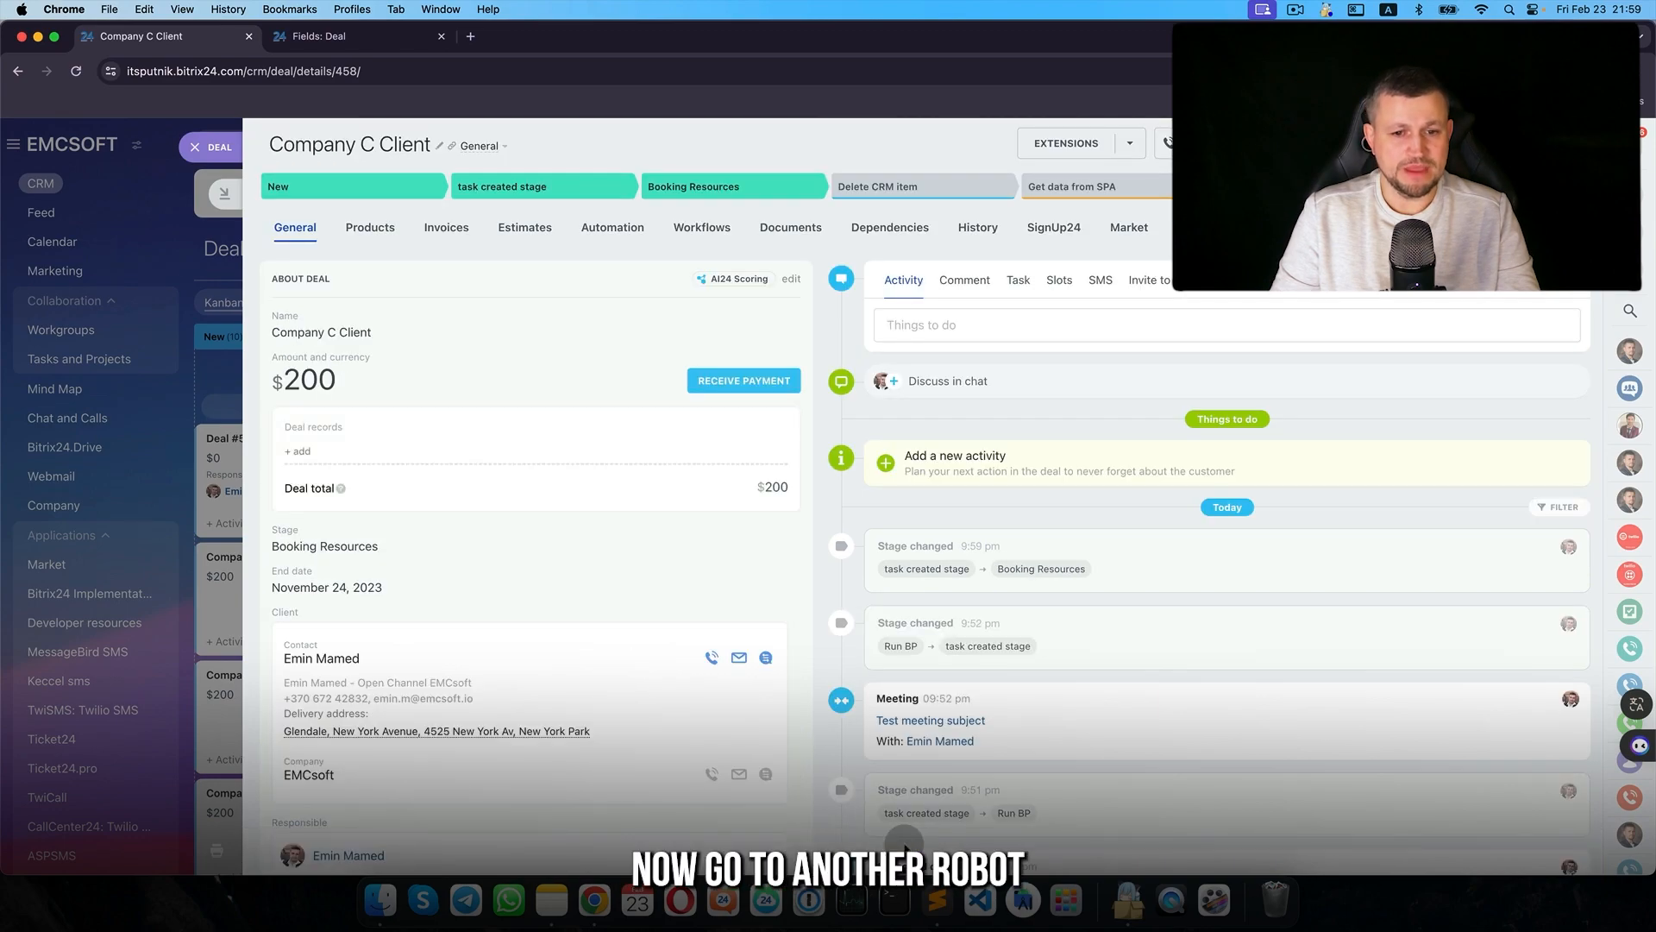
pyautogui.click(228, 147)
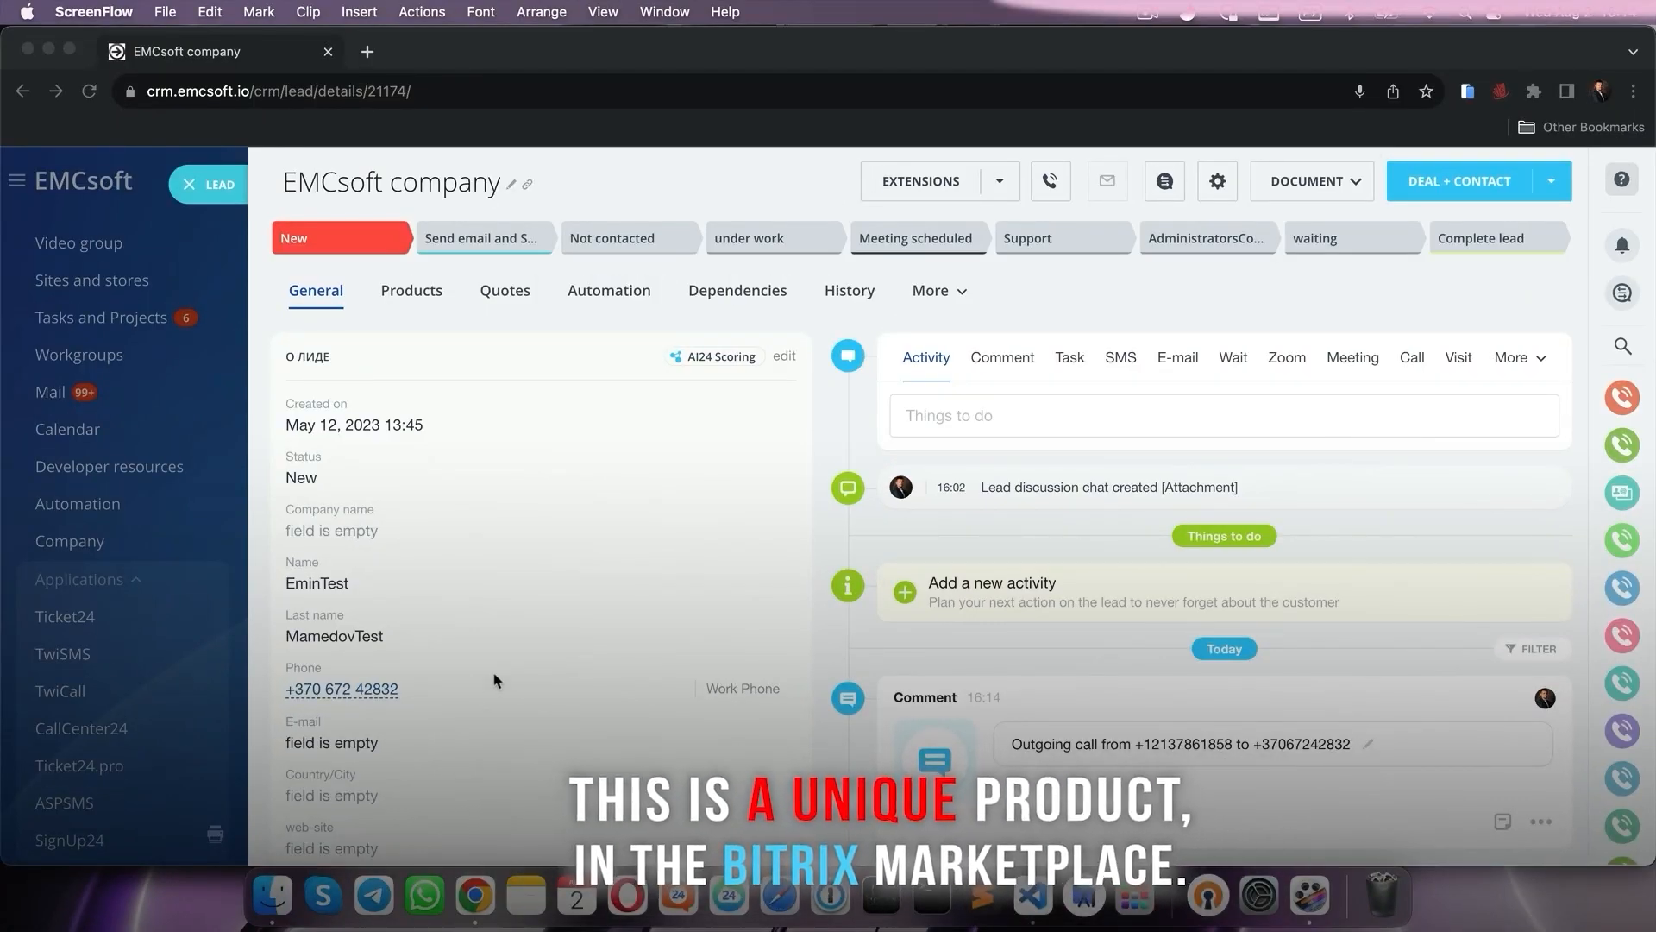
# - Call the EMCsoft lead's phone number from the chosen CallCenter24 source number
pyautogui.click(372, 695)
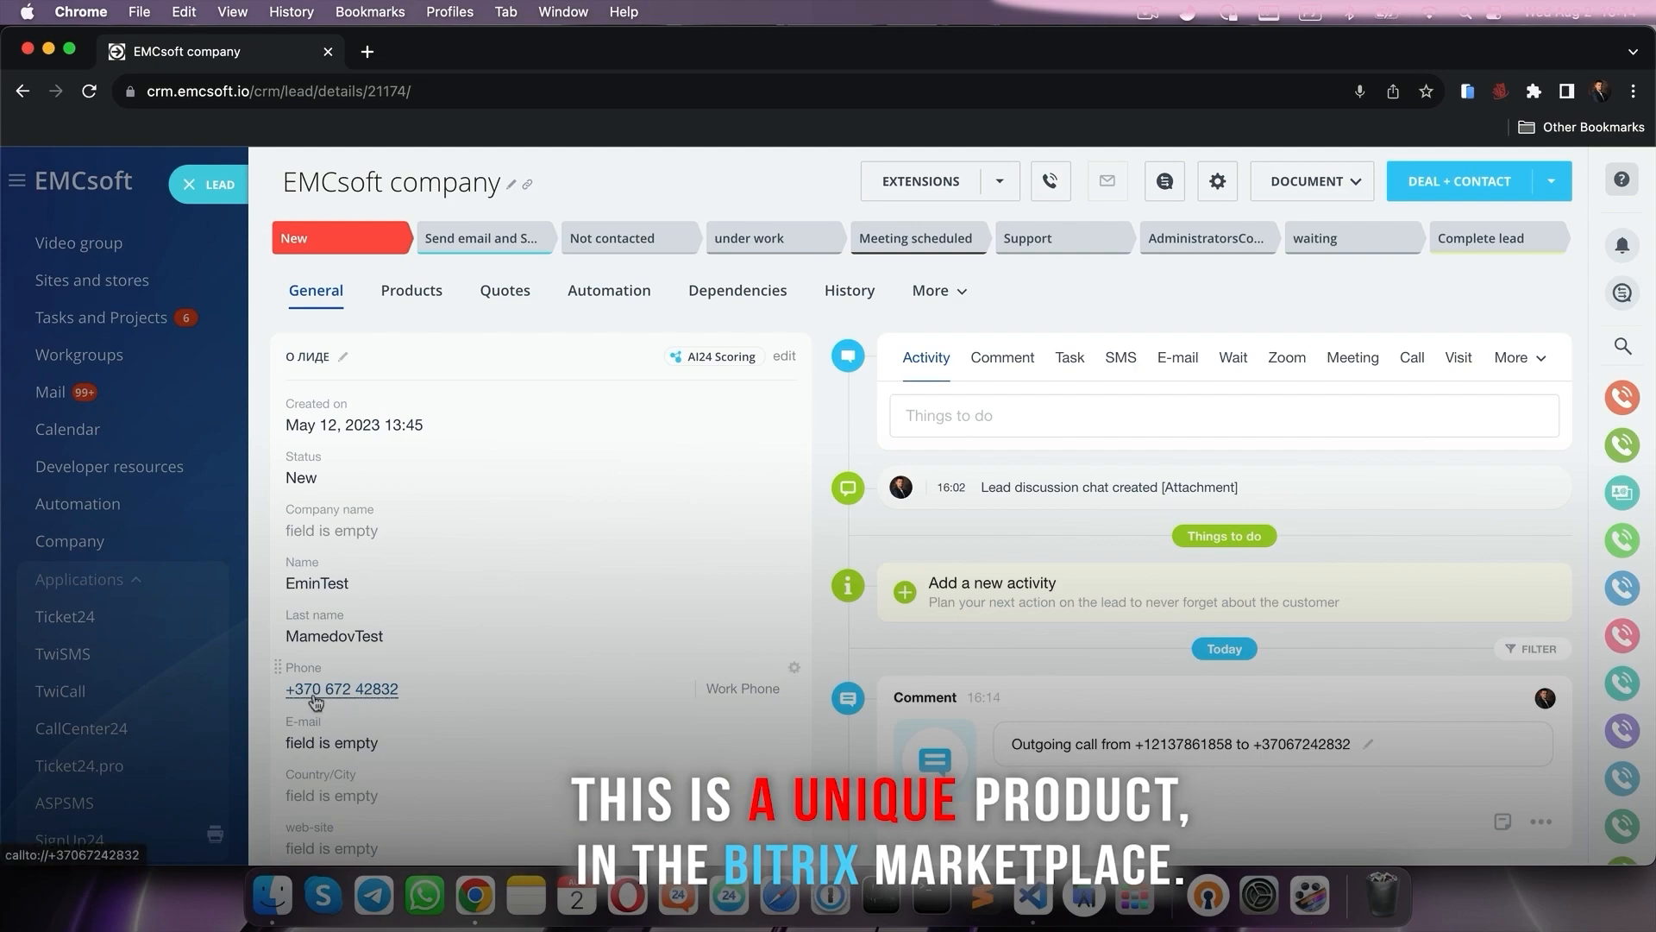
pyautogui.click(314, 696)
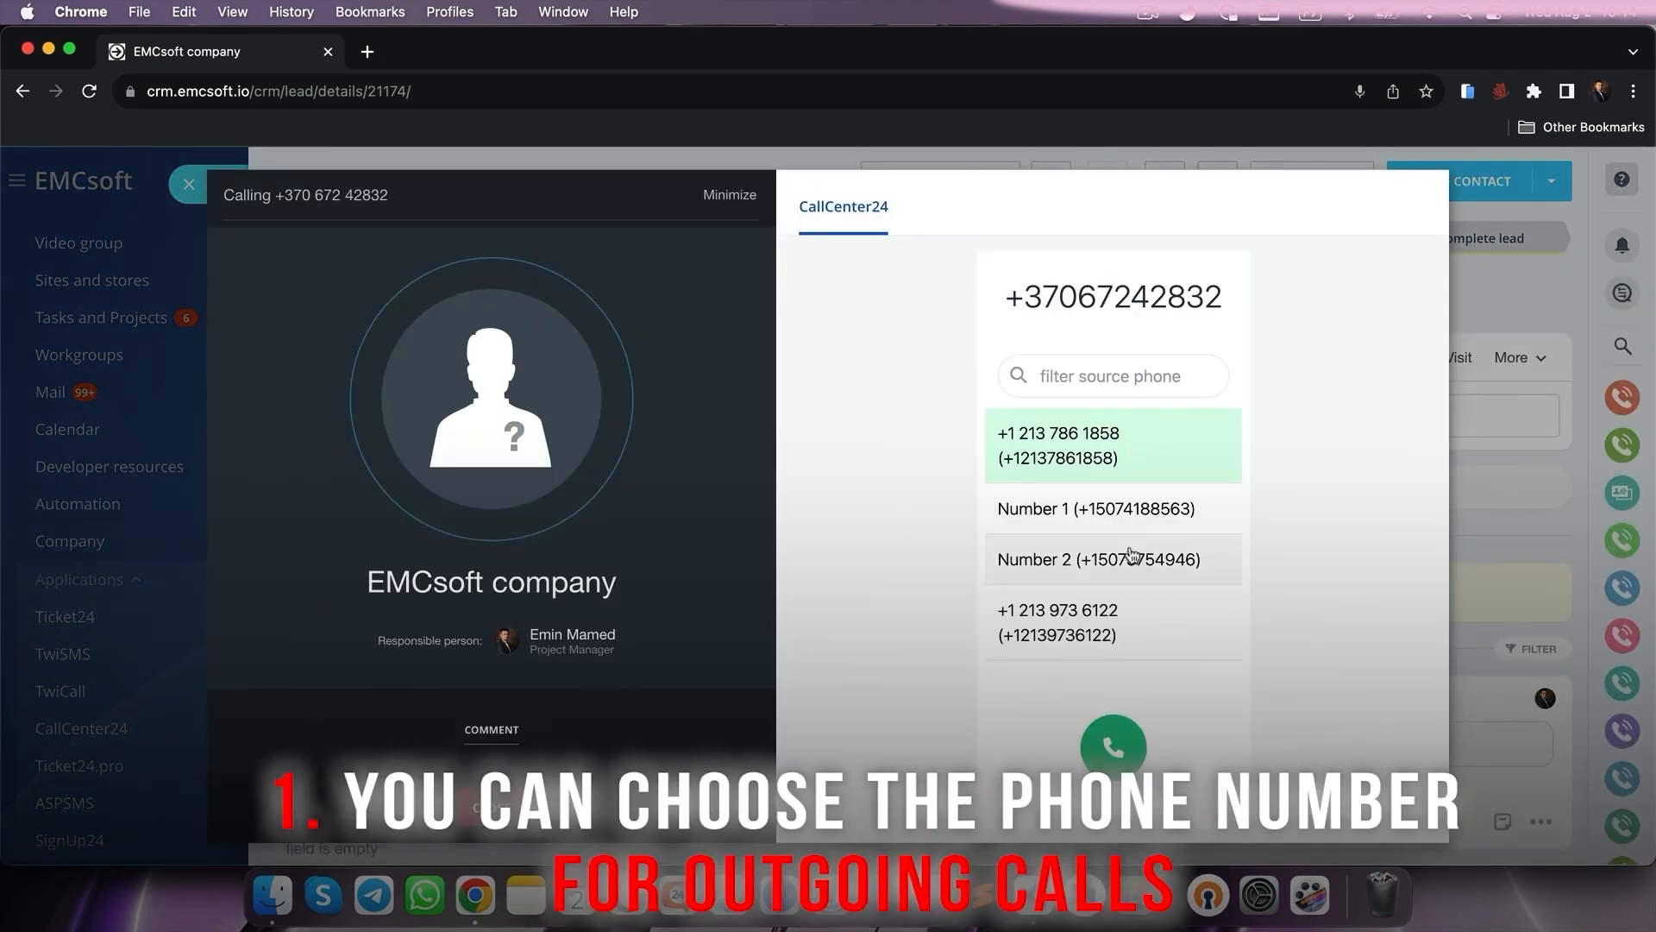
pyautogui.click(1132, 466)
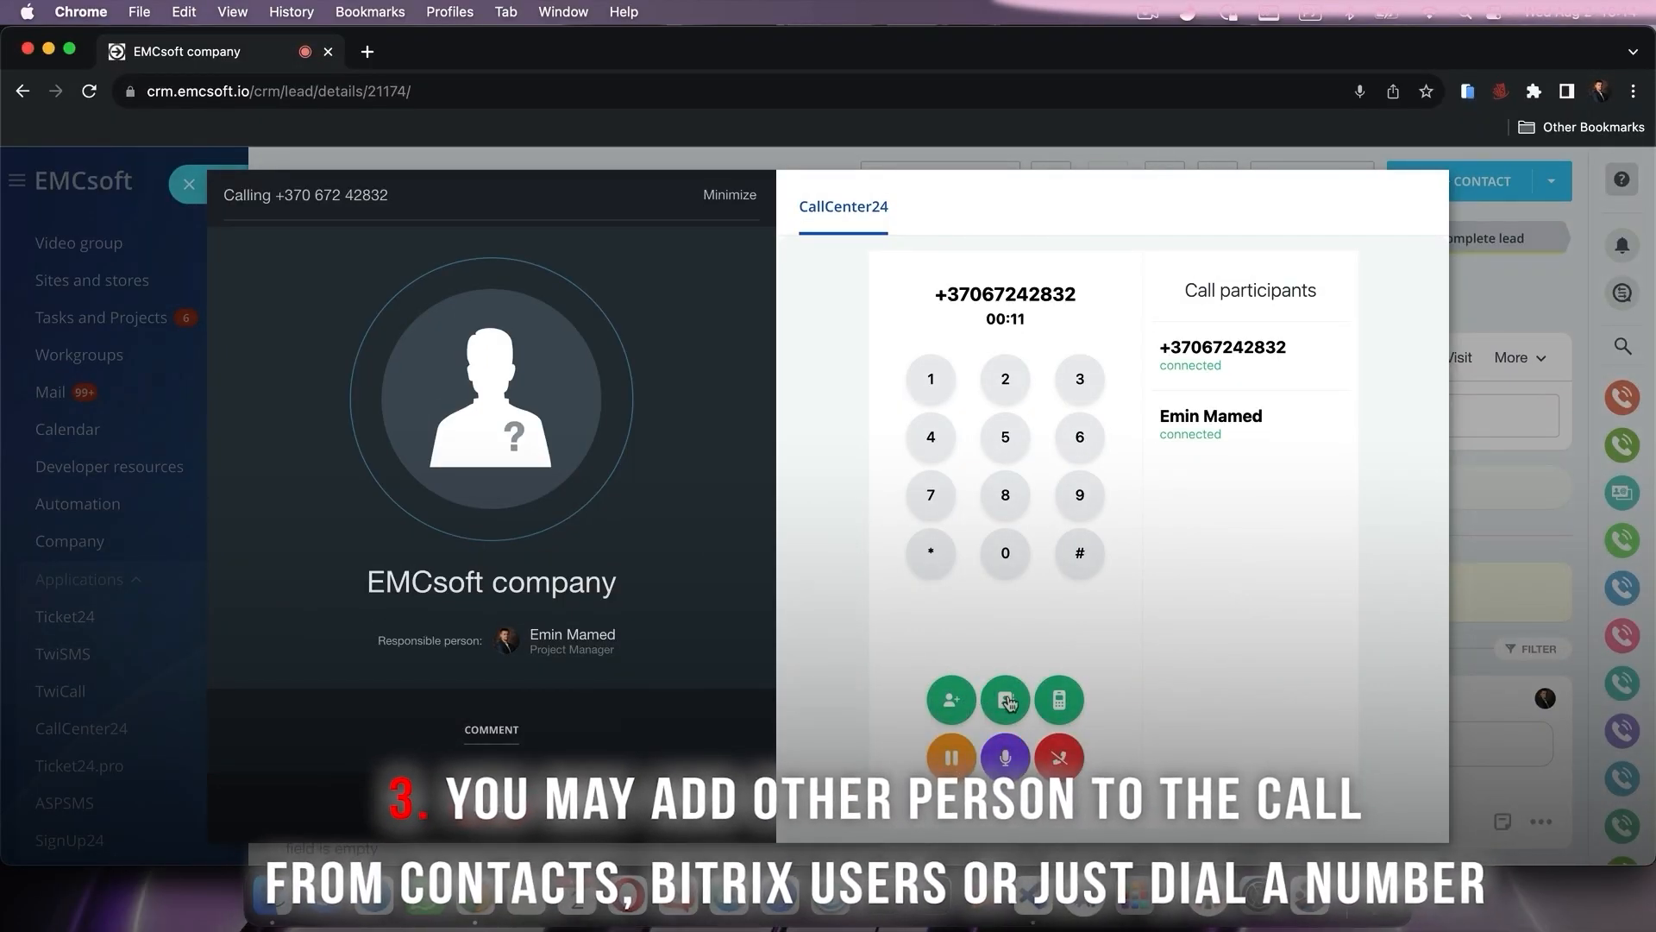
# - Add a colleague and a dialled phone number as participants in the call
pyautogui.click(1006, 699)
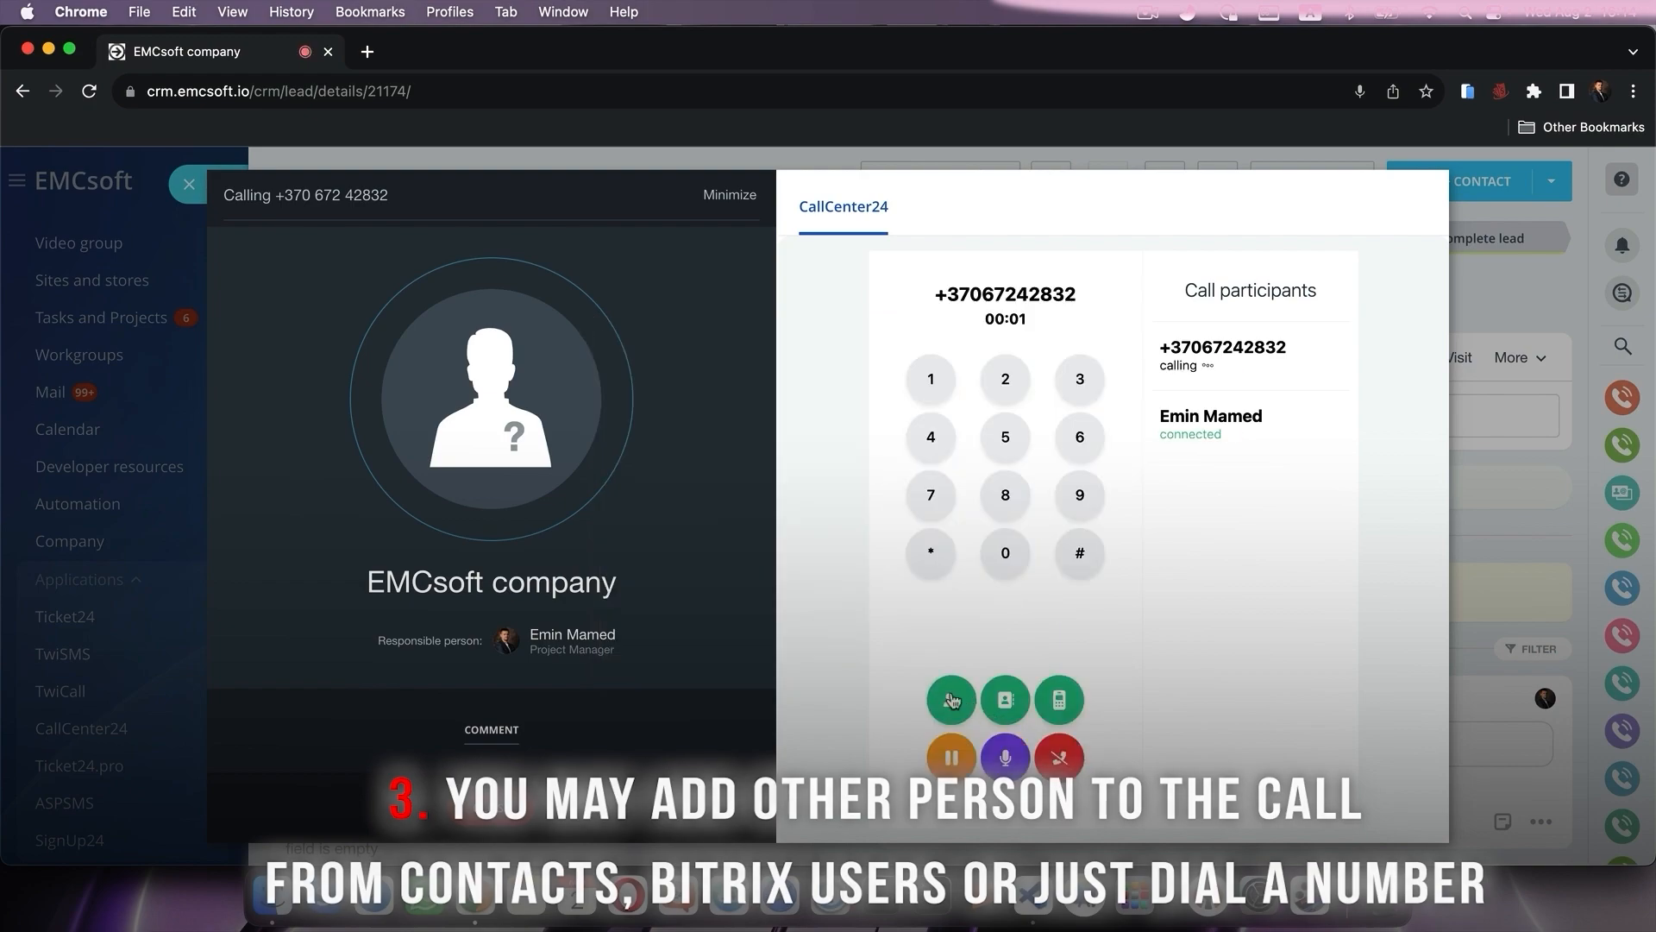
pyautogui.click(952, 698)
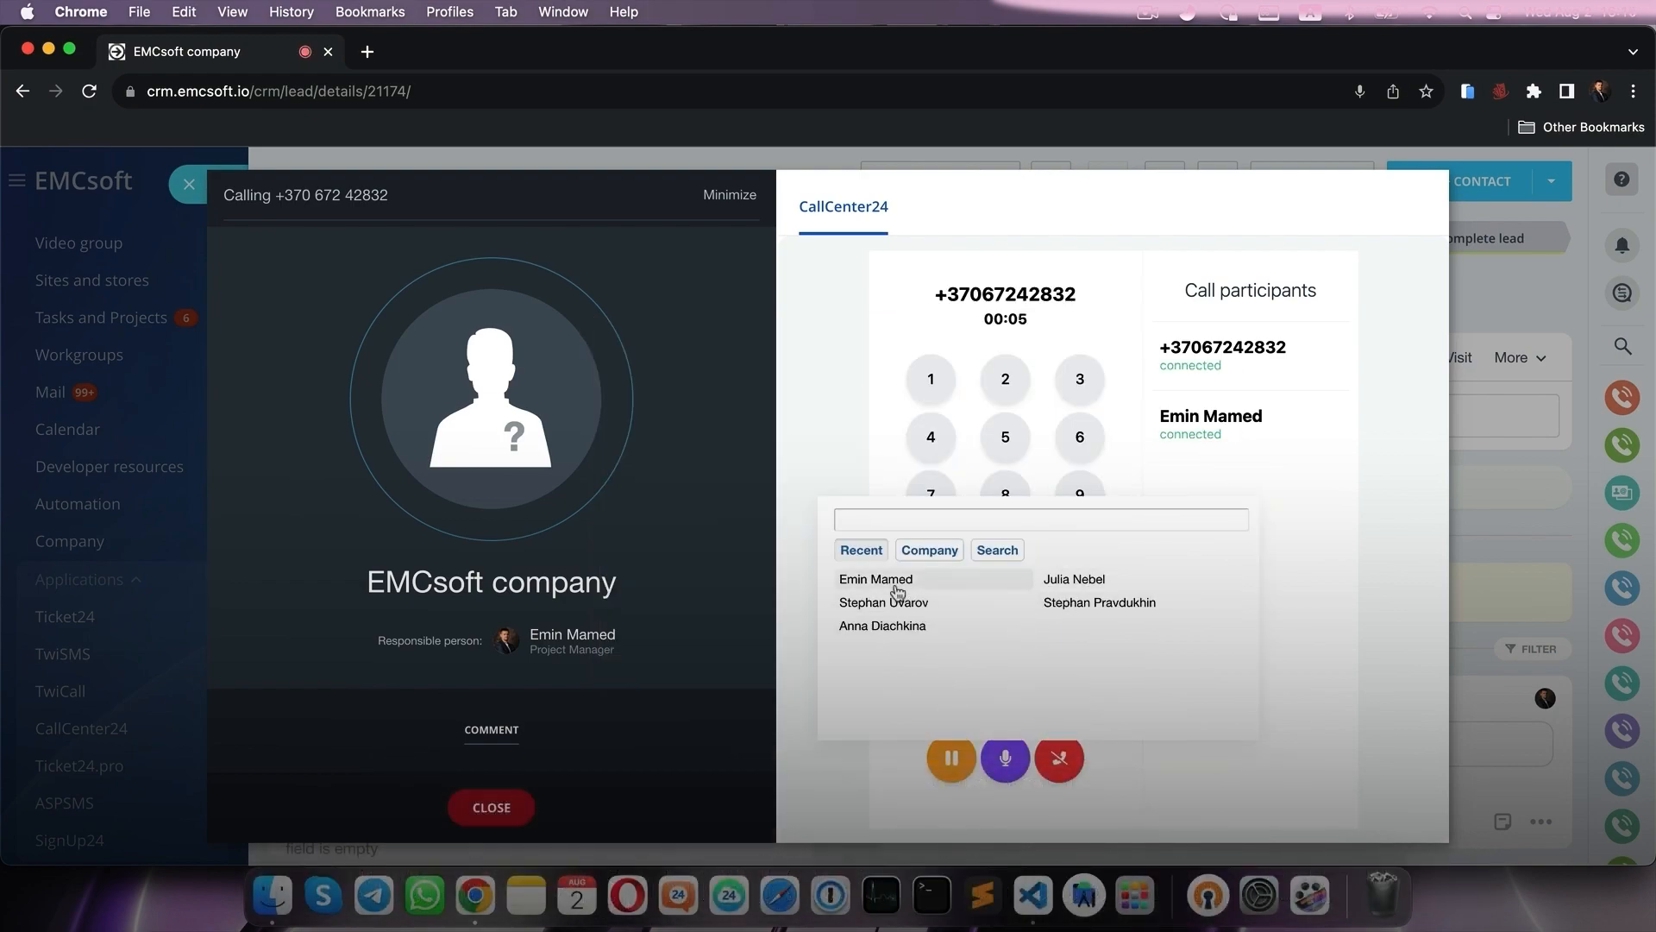
pyautogui.moveTo(897, 590)
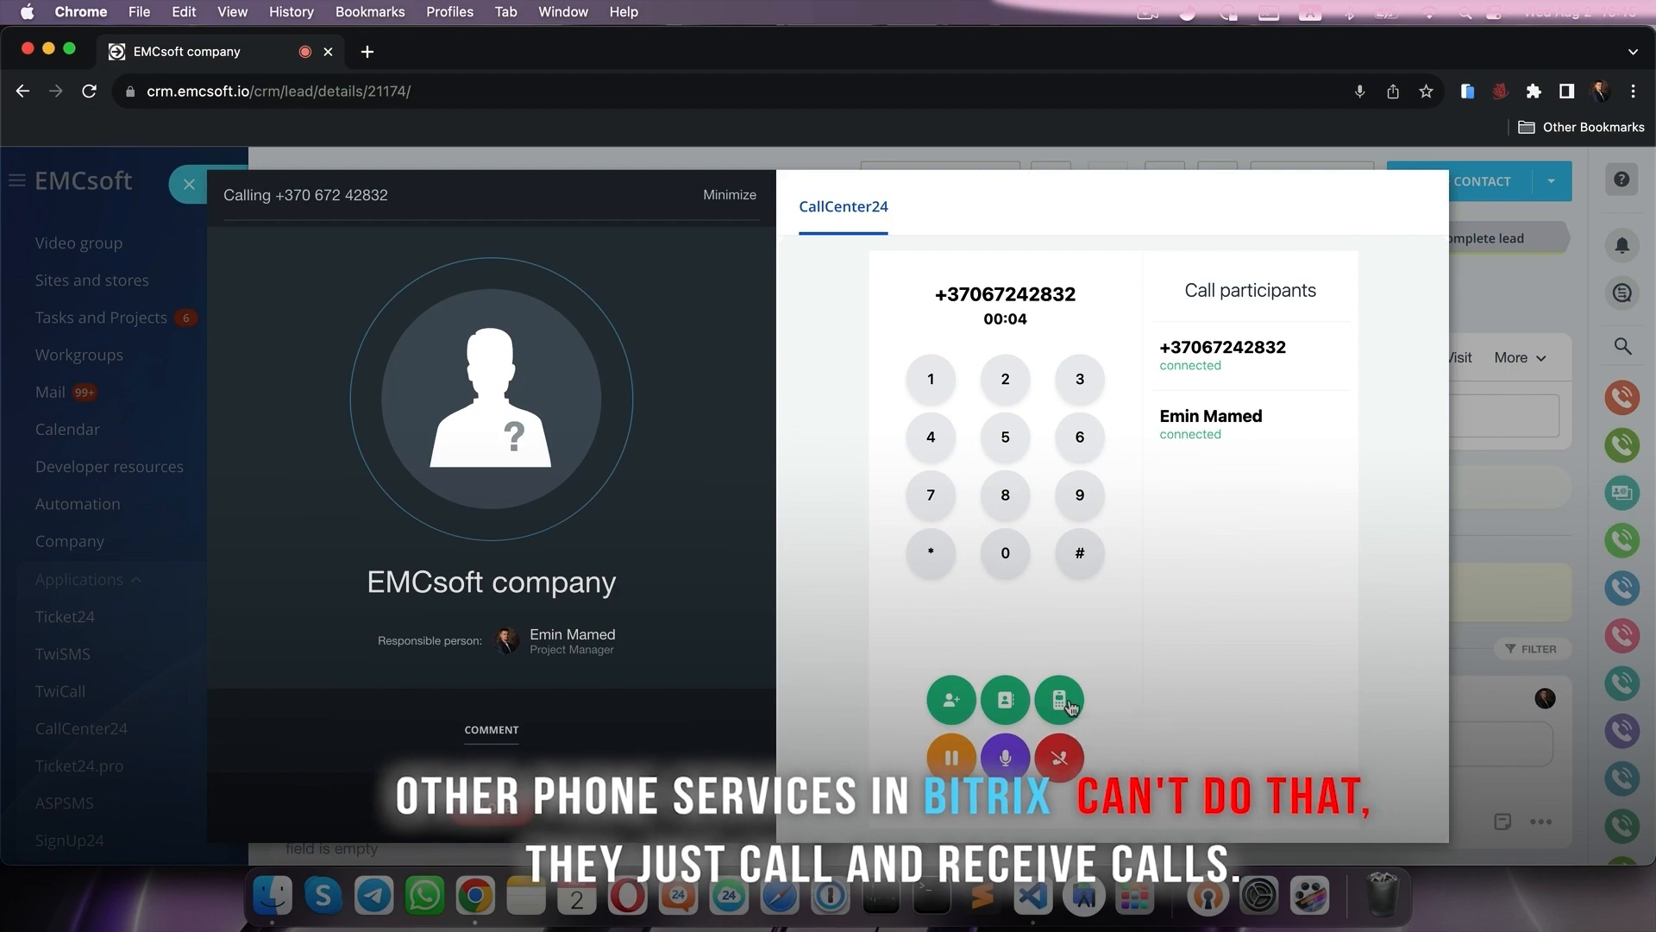
pyautogui.click(1060, 700)
pyautogui.write('+129696')
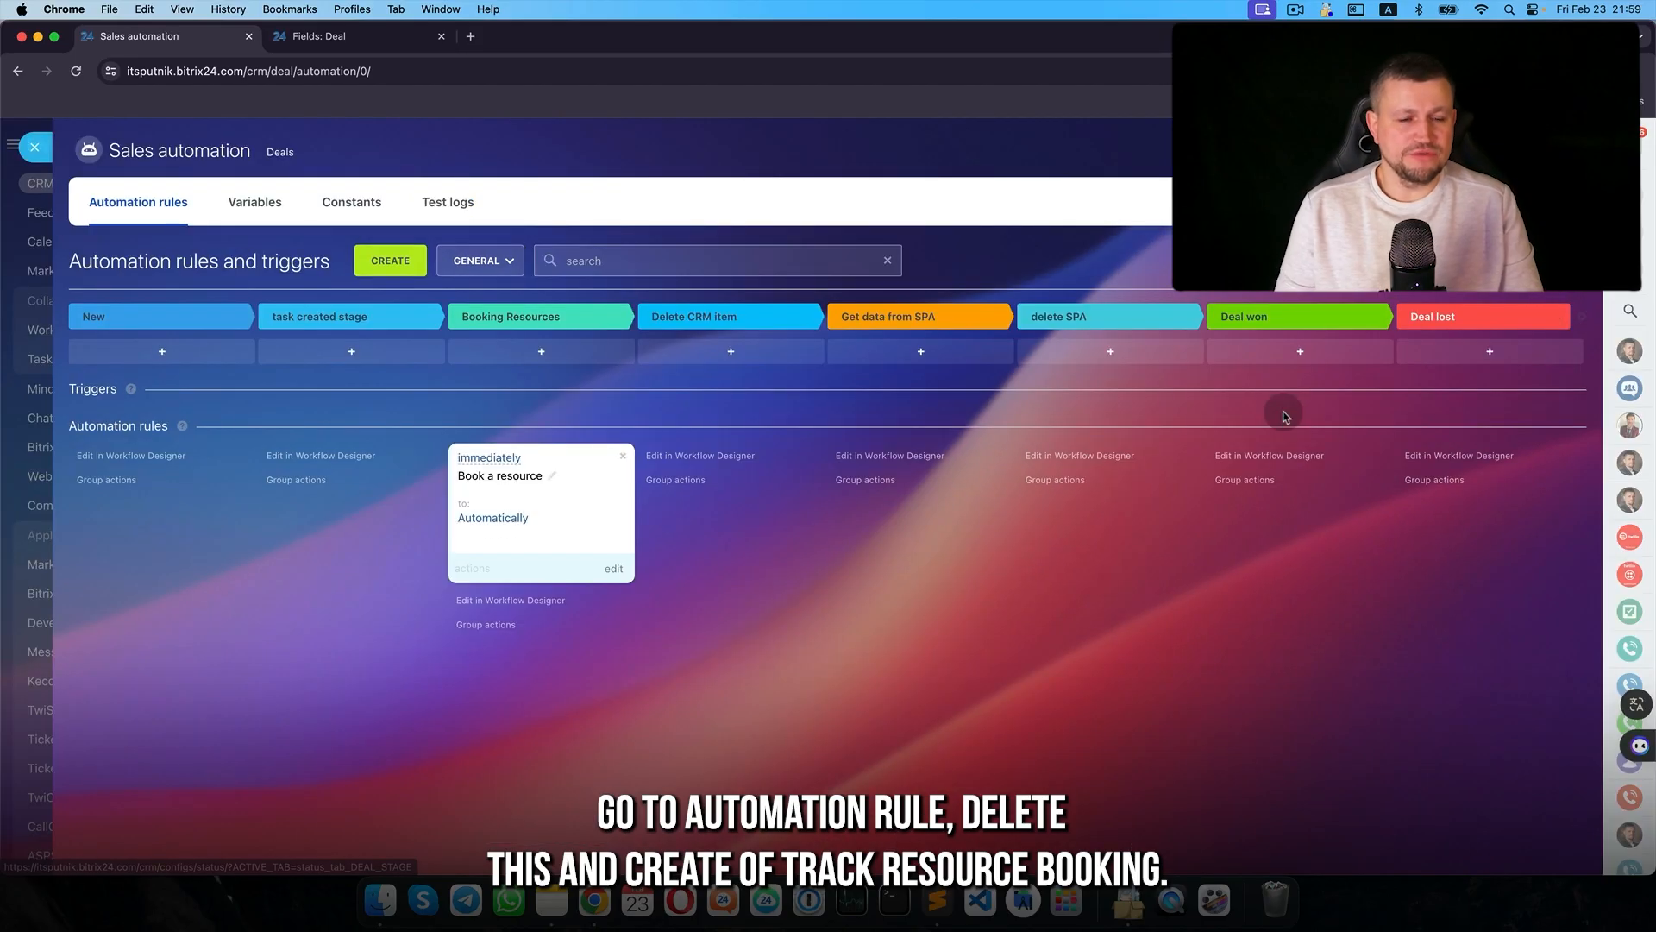
# - Try a Track resource booking trigger on Booking Resources, then discard the unsaved changes
pyautogui.click(623, 455)
pyautogui.click(577, 351)
pyautogui.scroll(-5, 603, 560)
pyautogui.scroll(-3, 606, 643)
pyautogui.click(610, 655)
pyautogui.scroll(-5, 690, 552)
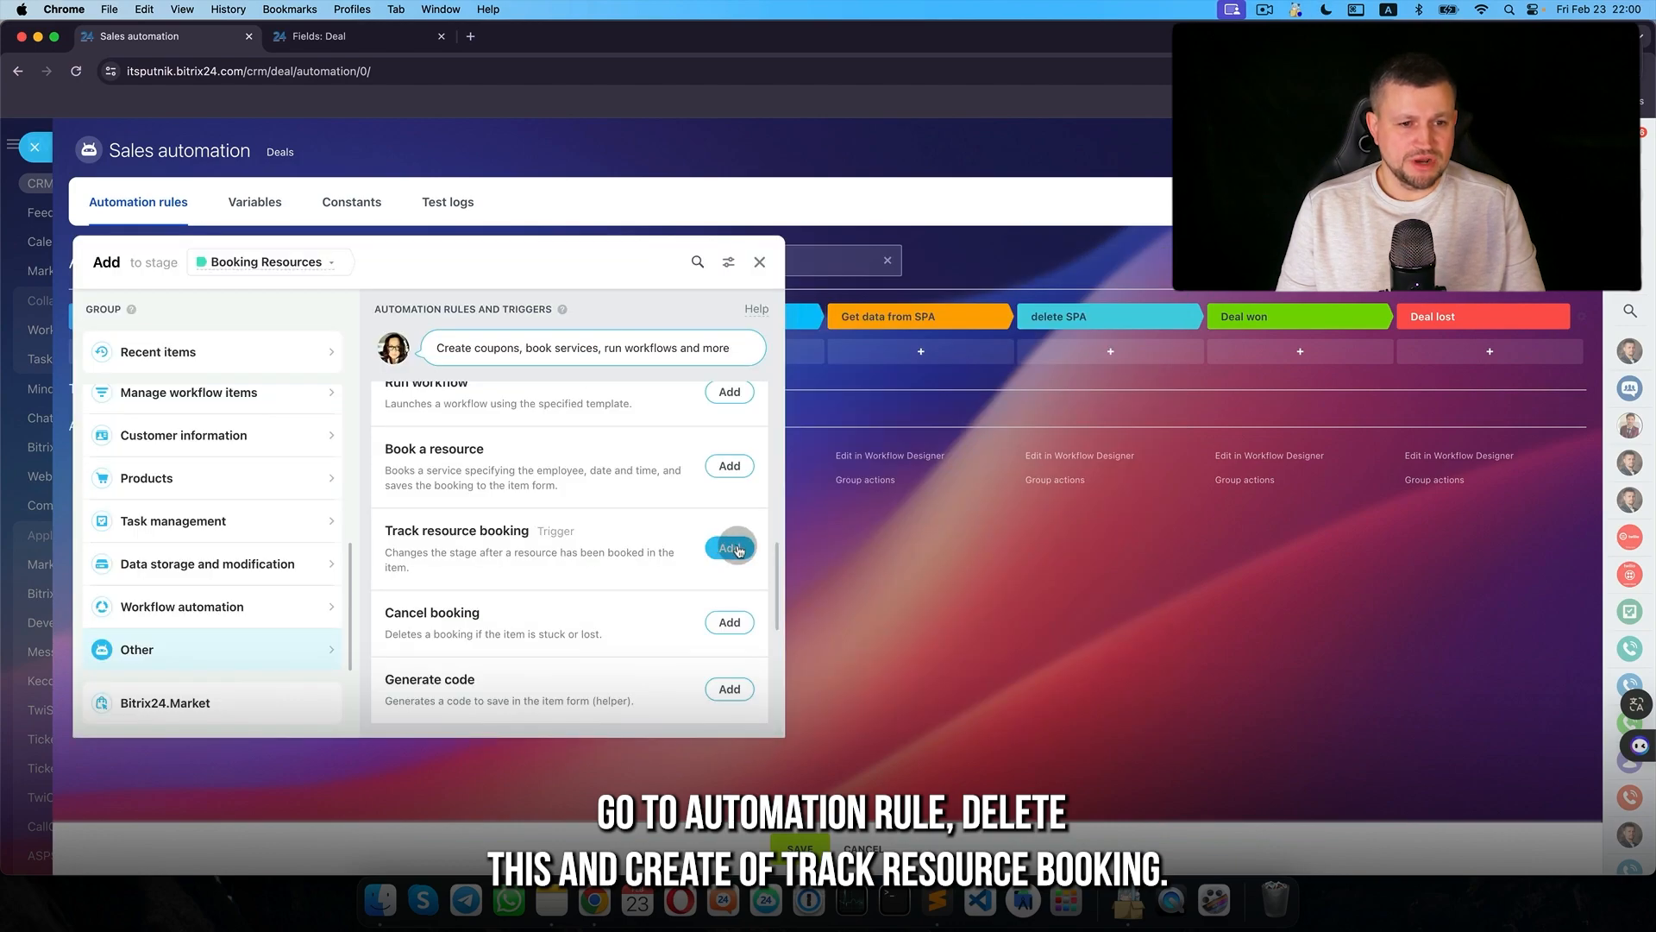
pyautogui.click(732, 545)
pyautogui.click(639, 658)
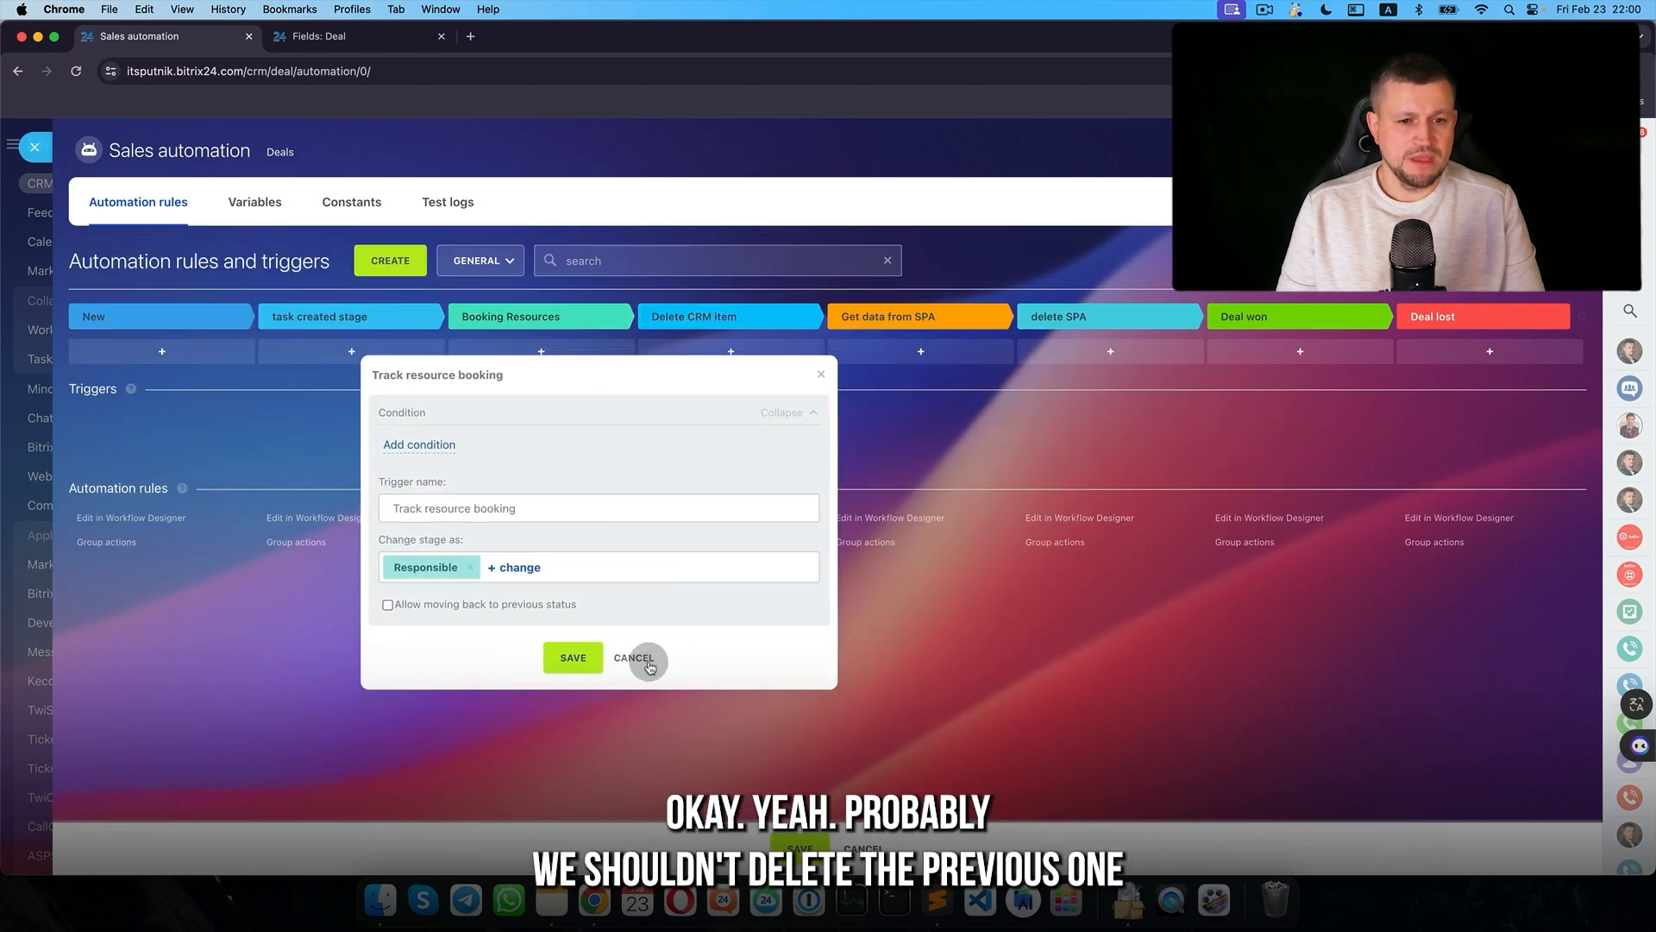
pyautogui.click(866, 848)
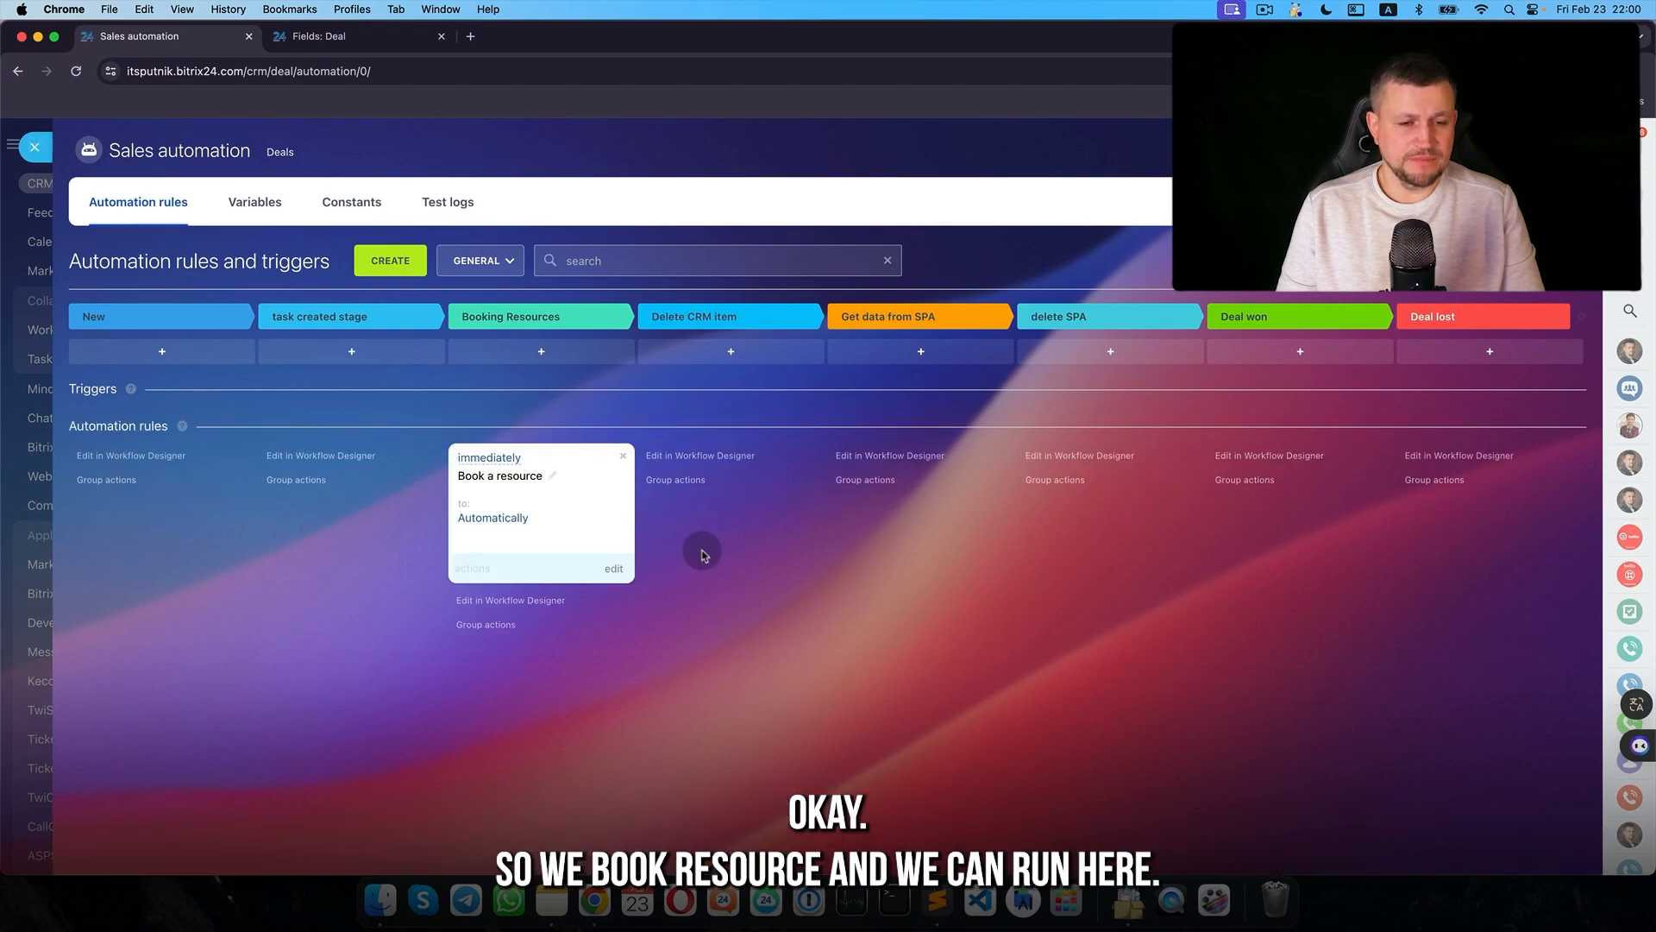
# - Add and save a Track resource booking trigger on the Delete CRM item stage
pyautogui.click(739, 354)
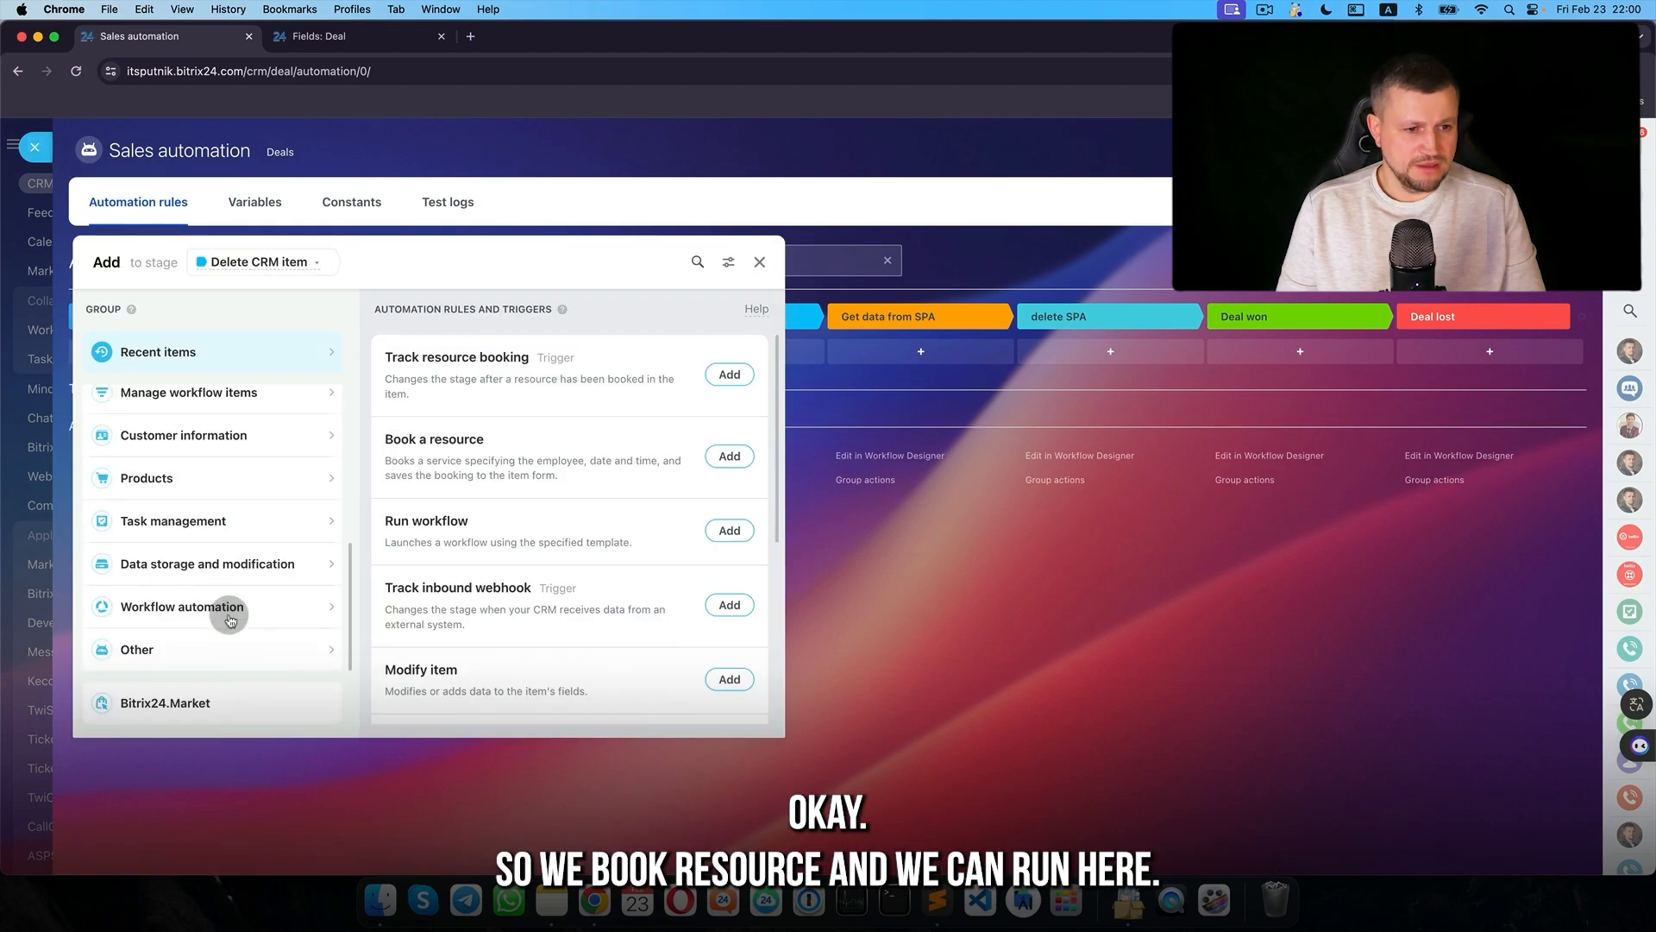
pyautogui.click(229, 647)
pyautogui.scroll(-3, 727, 518)
pyautogui.click(729, 499)
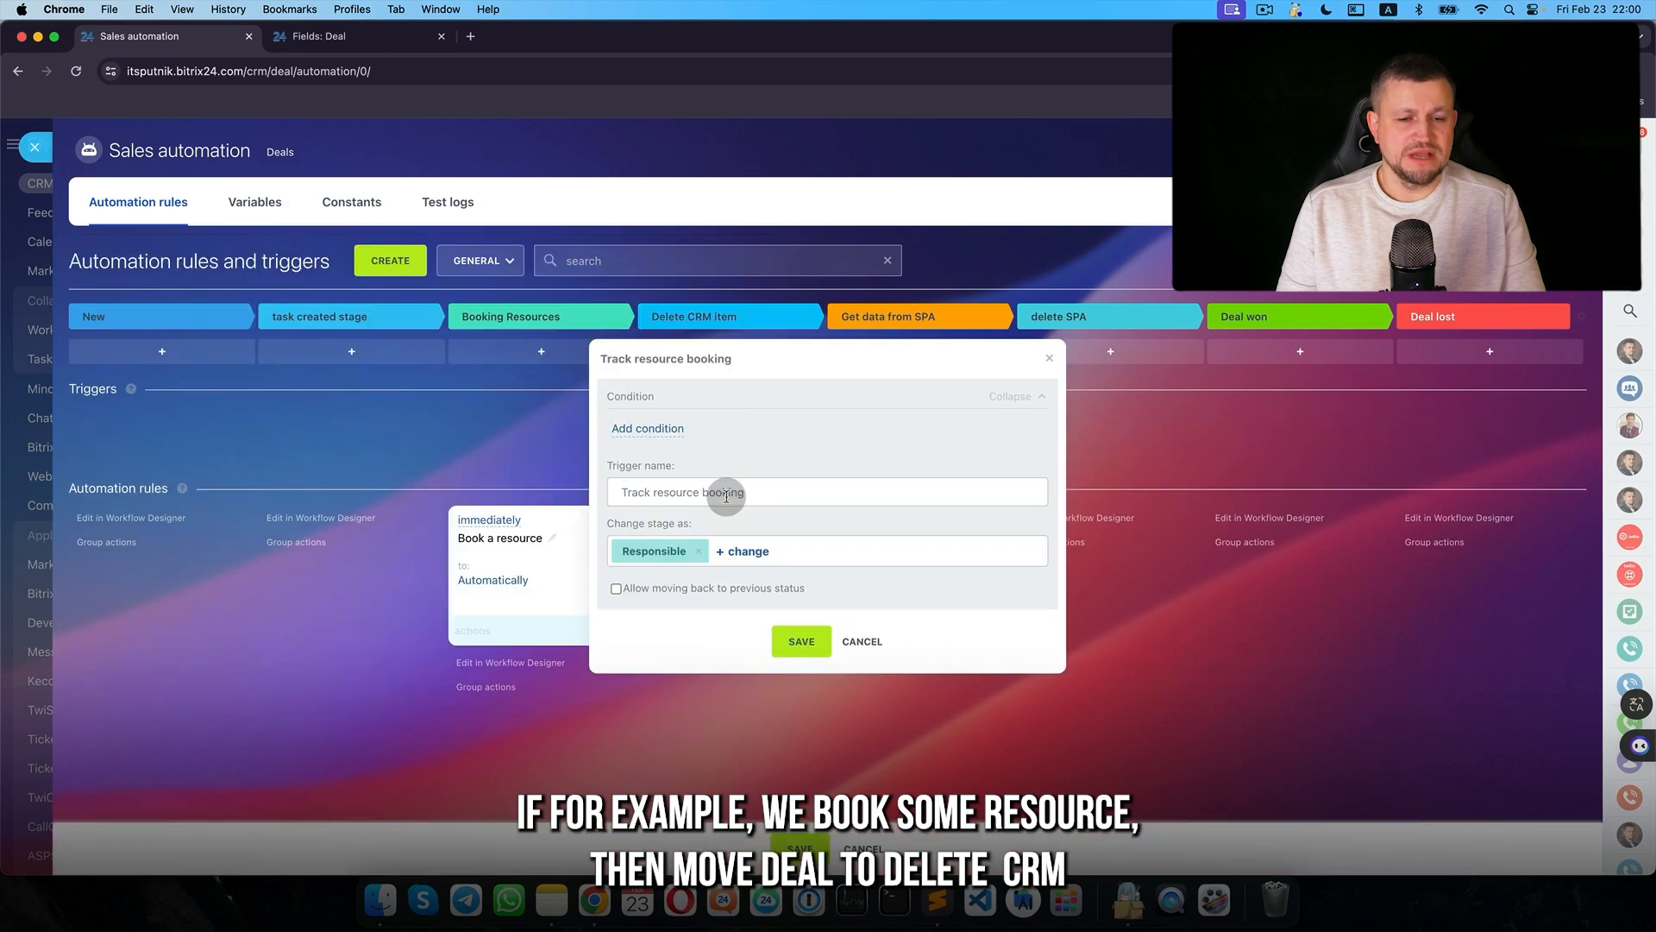
pyautogui.click(798, 638)
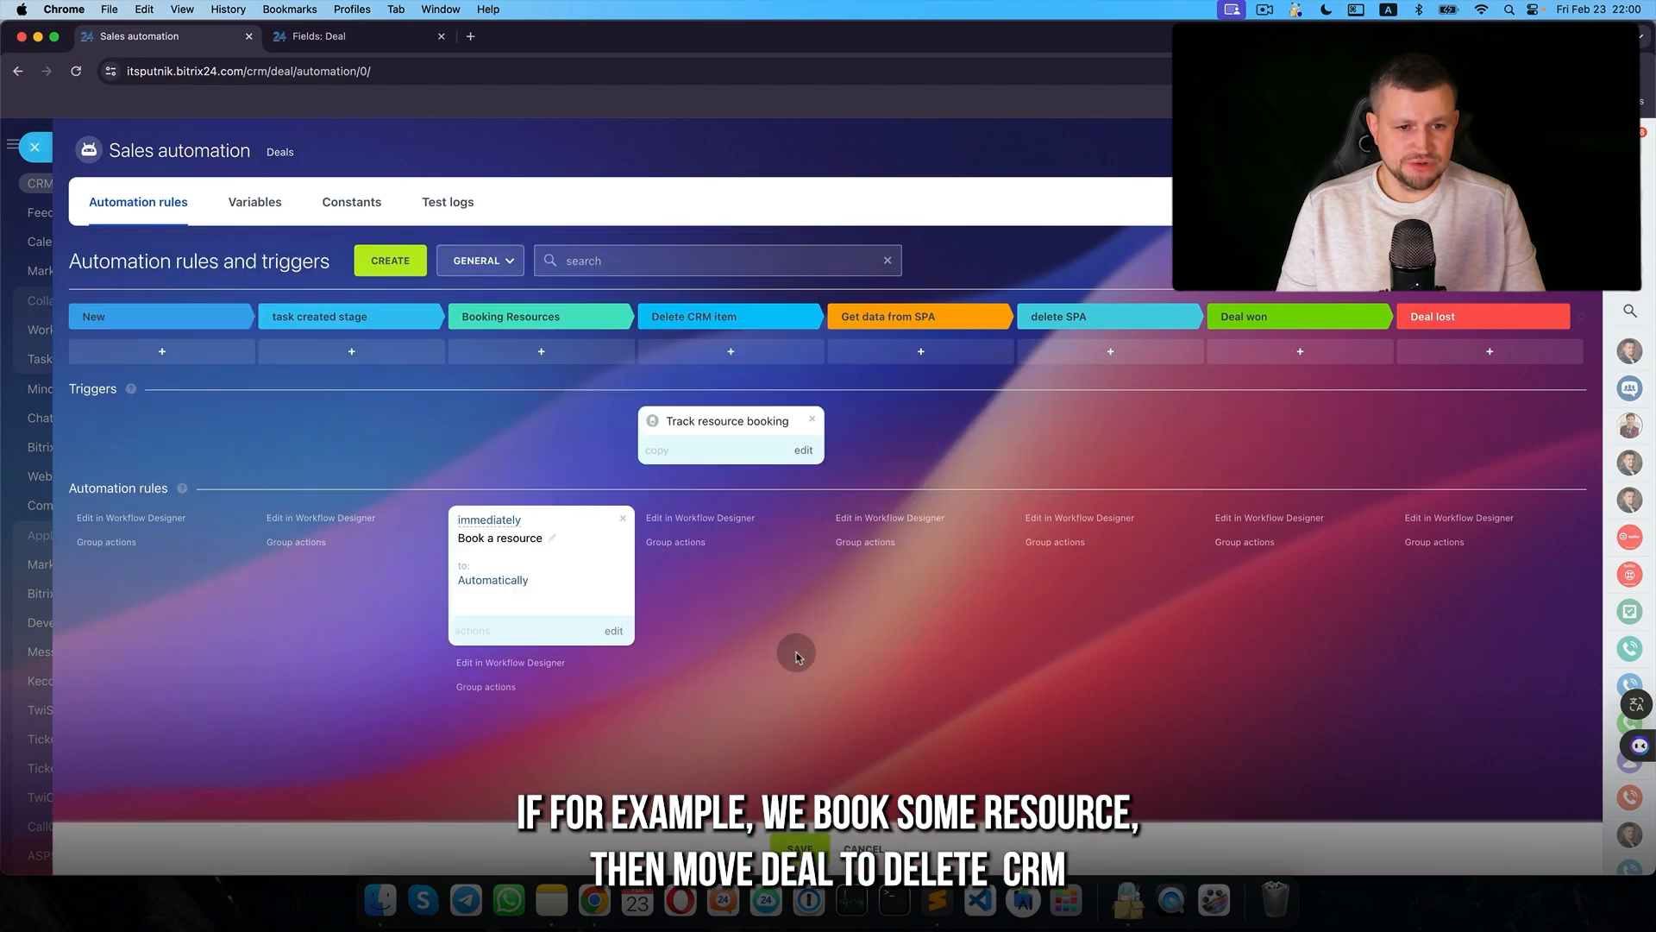
pyautogui.click(599, 634)
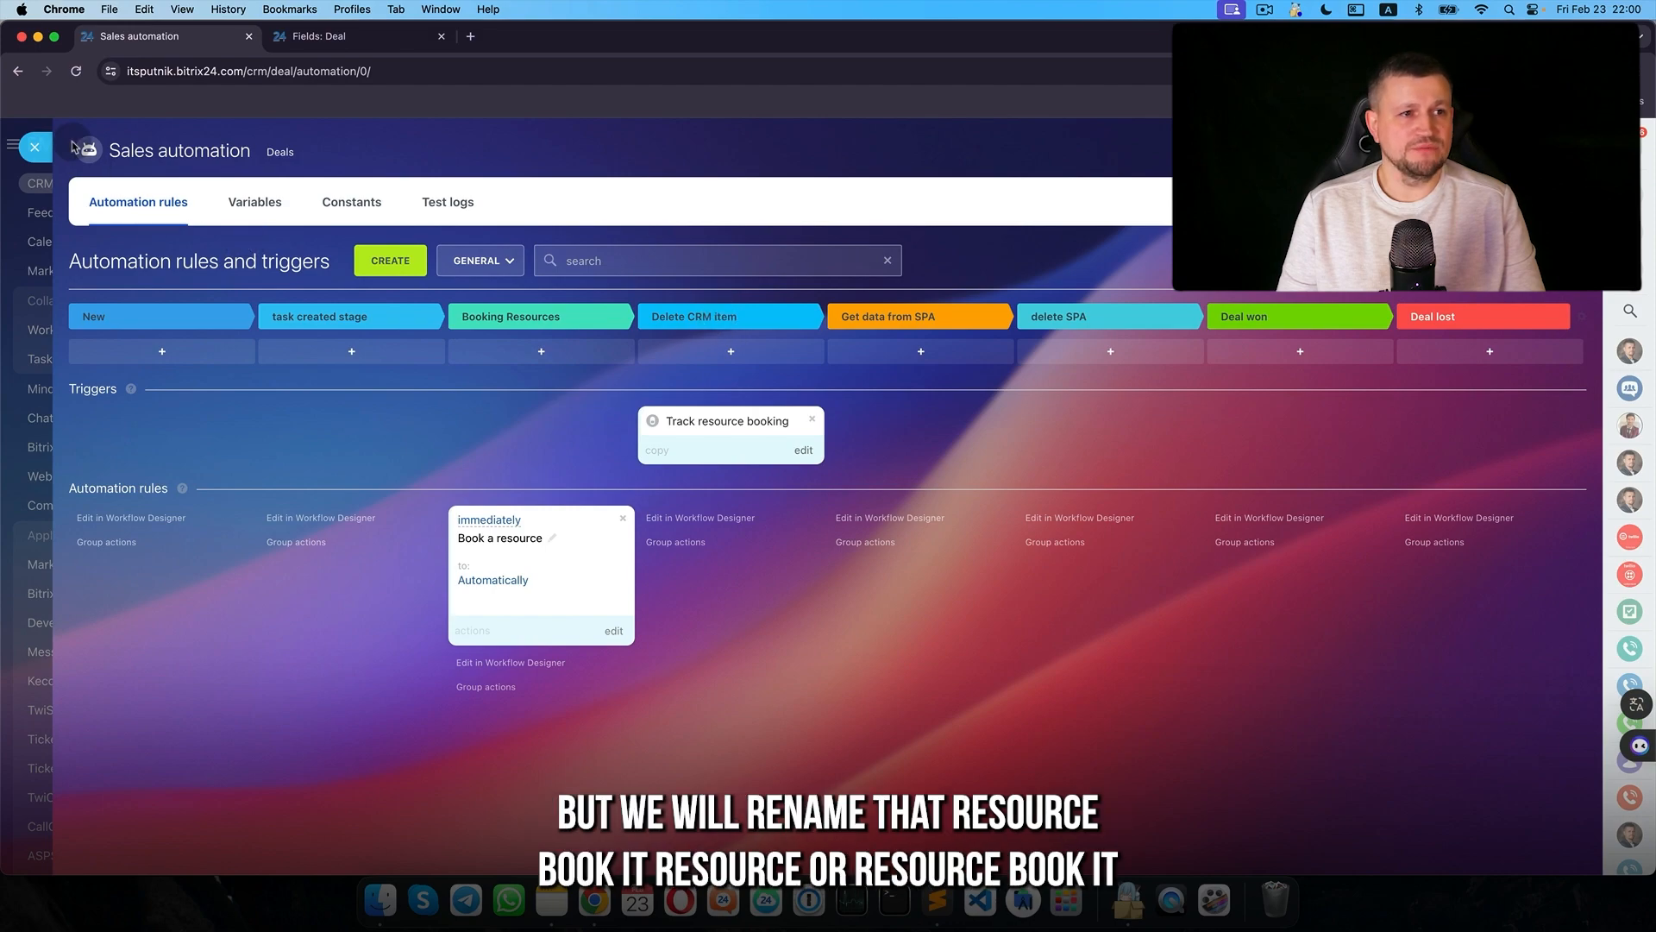
pyautogui.click(38, 144)
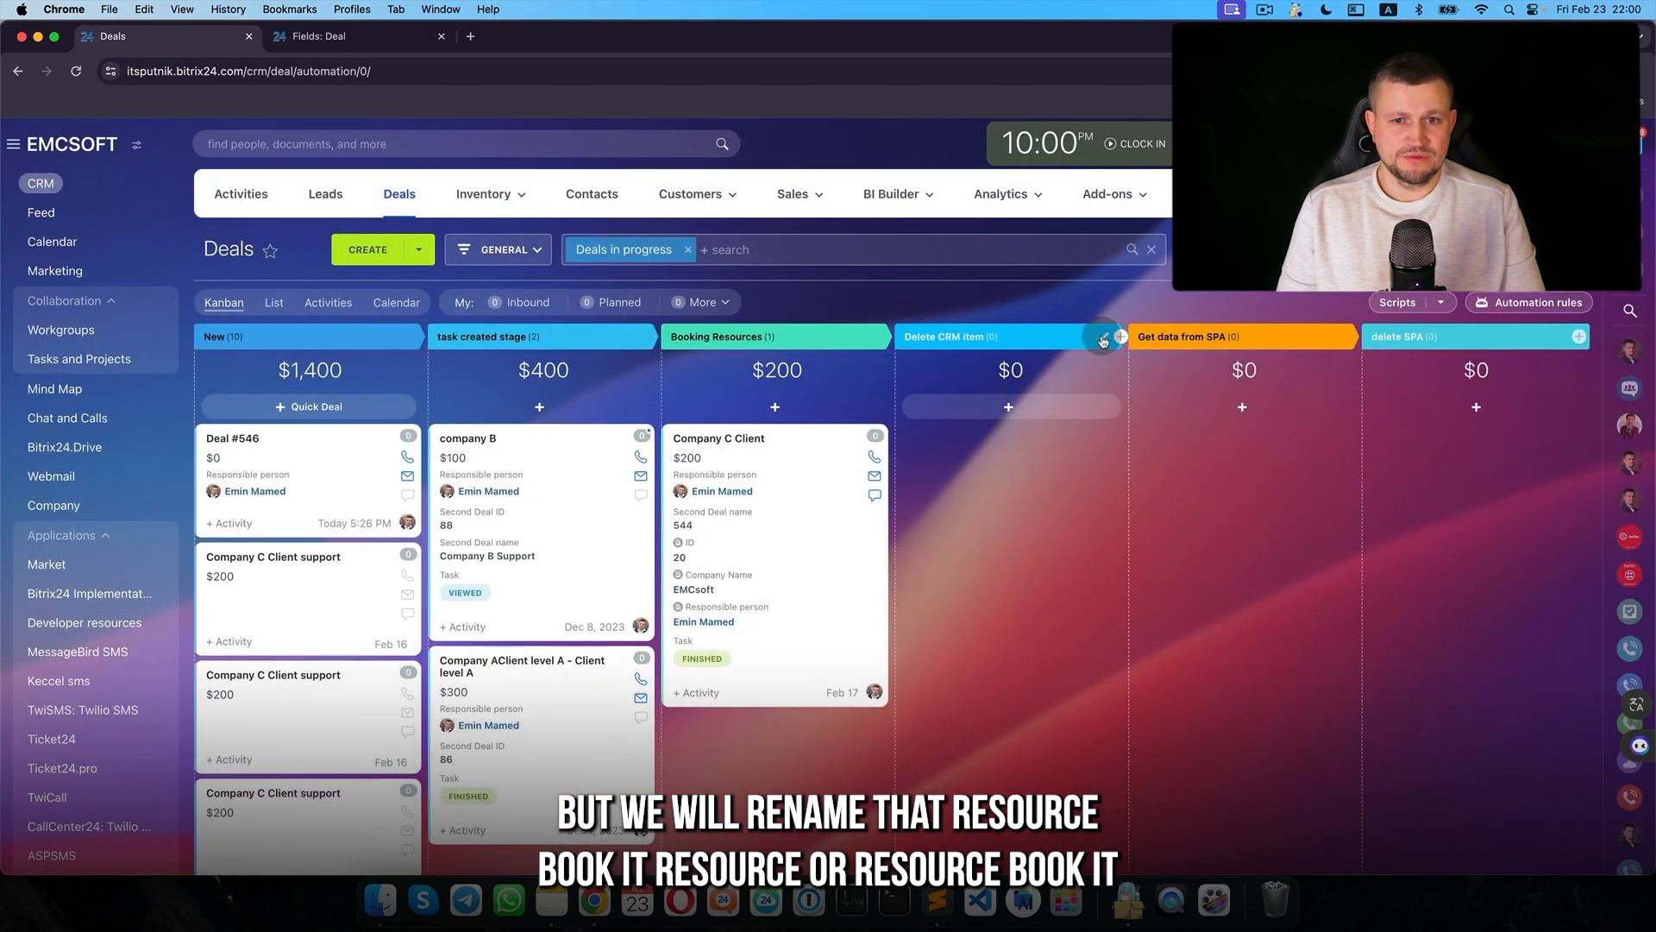
# - Rename Delete CRM item to Resources booked and drag Company C Client into Booking Resources
pyautogui.click(1103, 339)
pyautogui.tripleClick(1055, 337)
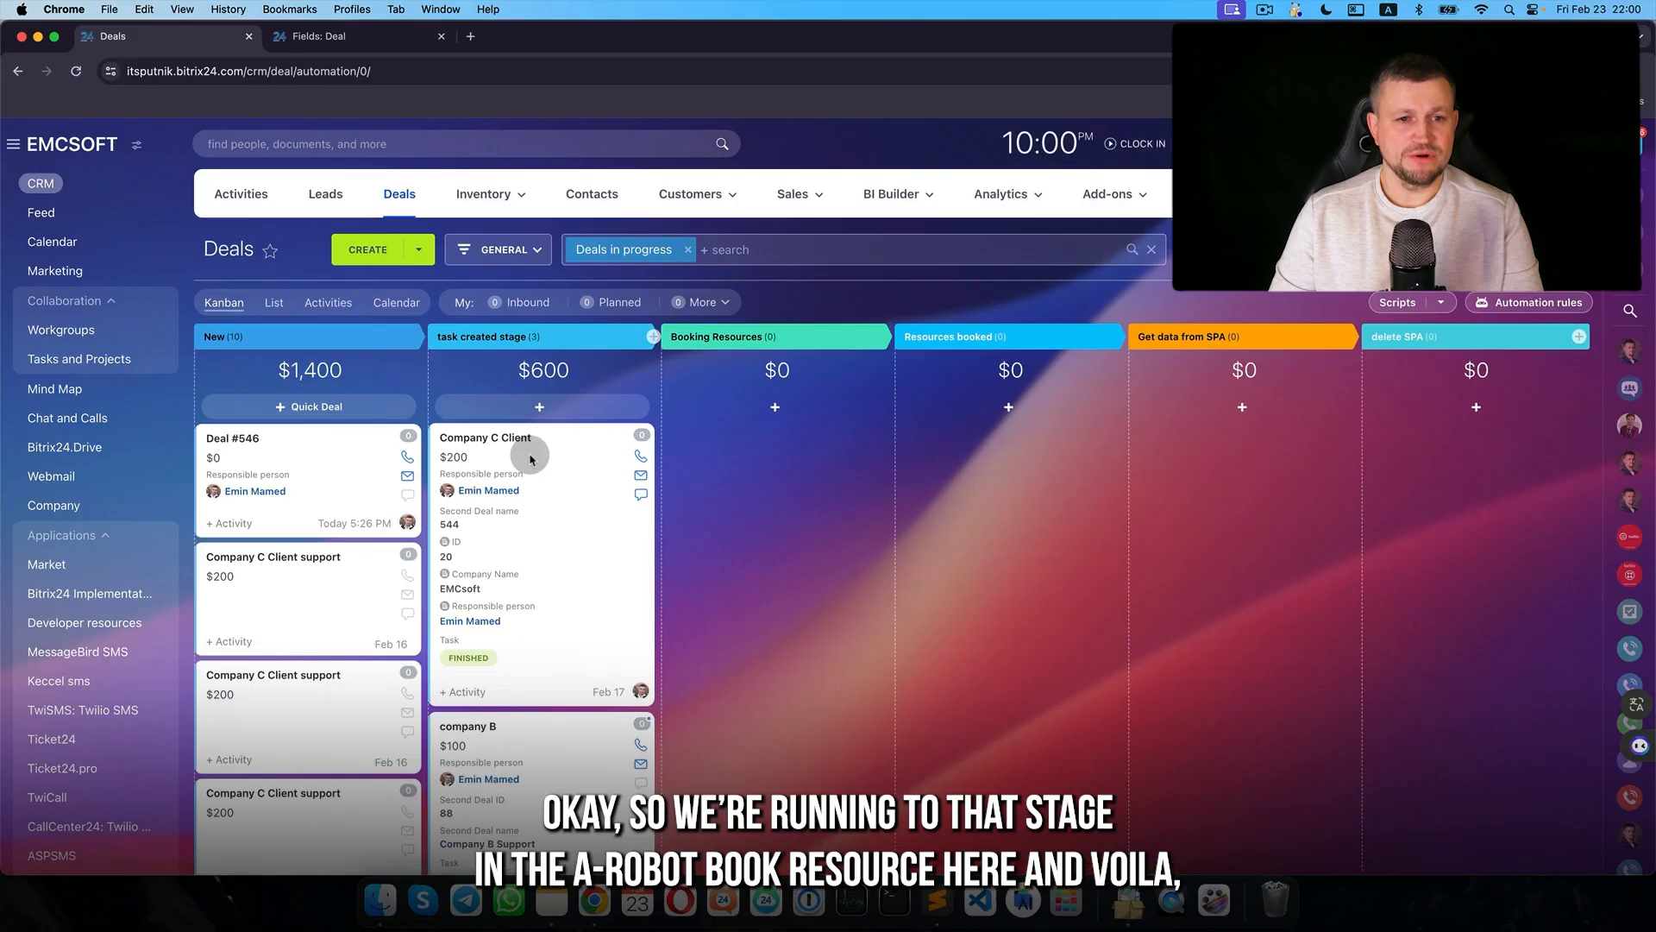
pyautogui.moveTo(529, 451); pyautogui.dragTo(703, 462)
pyautogui.press('super+r')
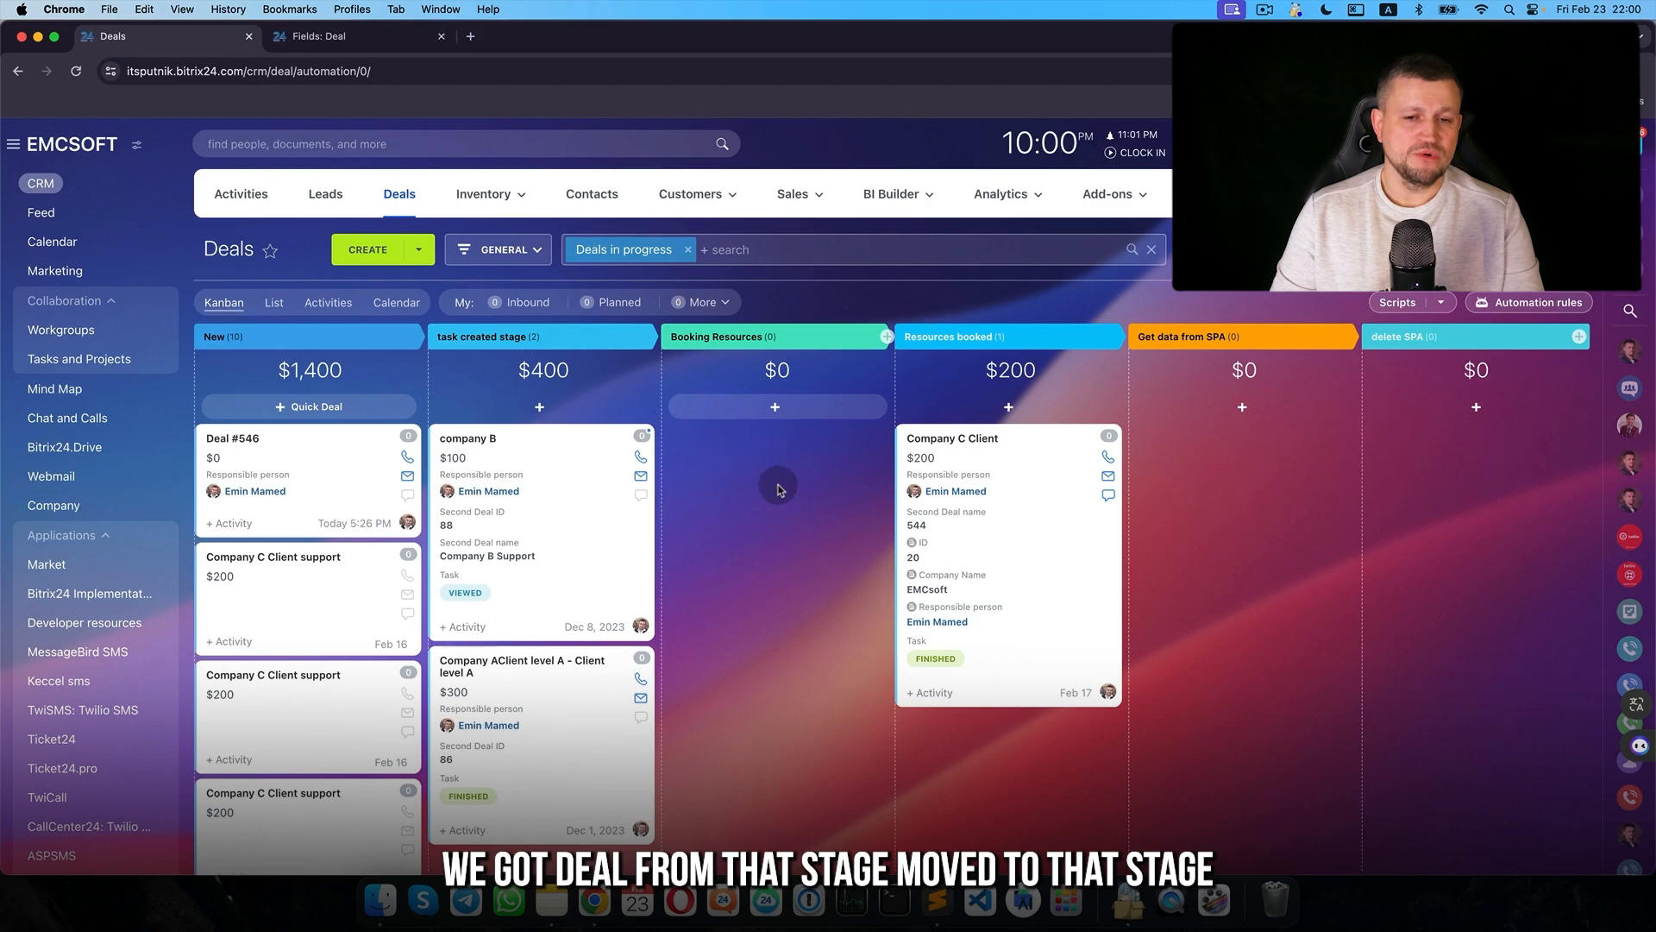
# - Open Company C Client to check its Check oil car-lift booking
pyautogui.click(979, 438)
pyautogui.scroll(-10, 599, 686)
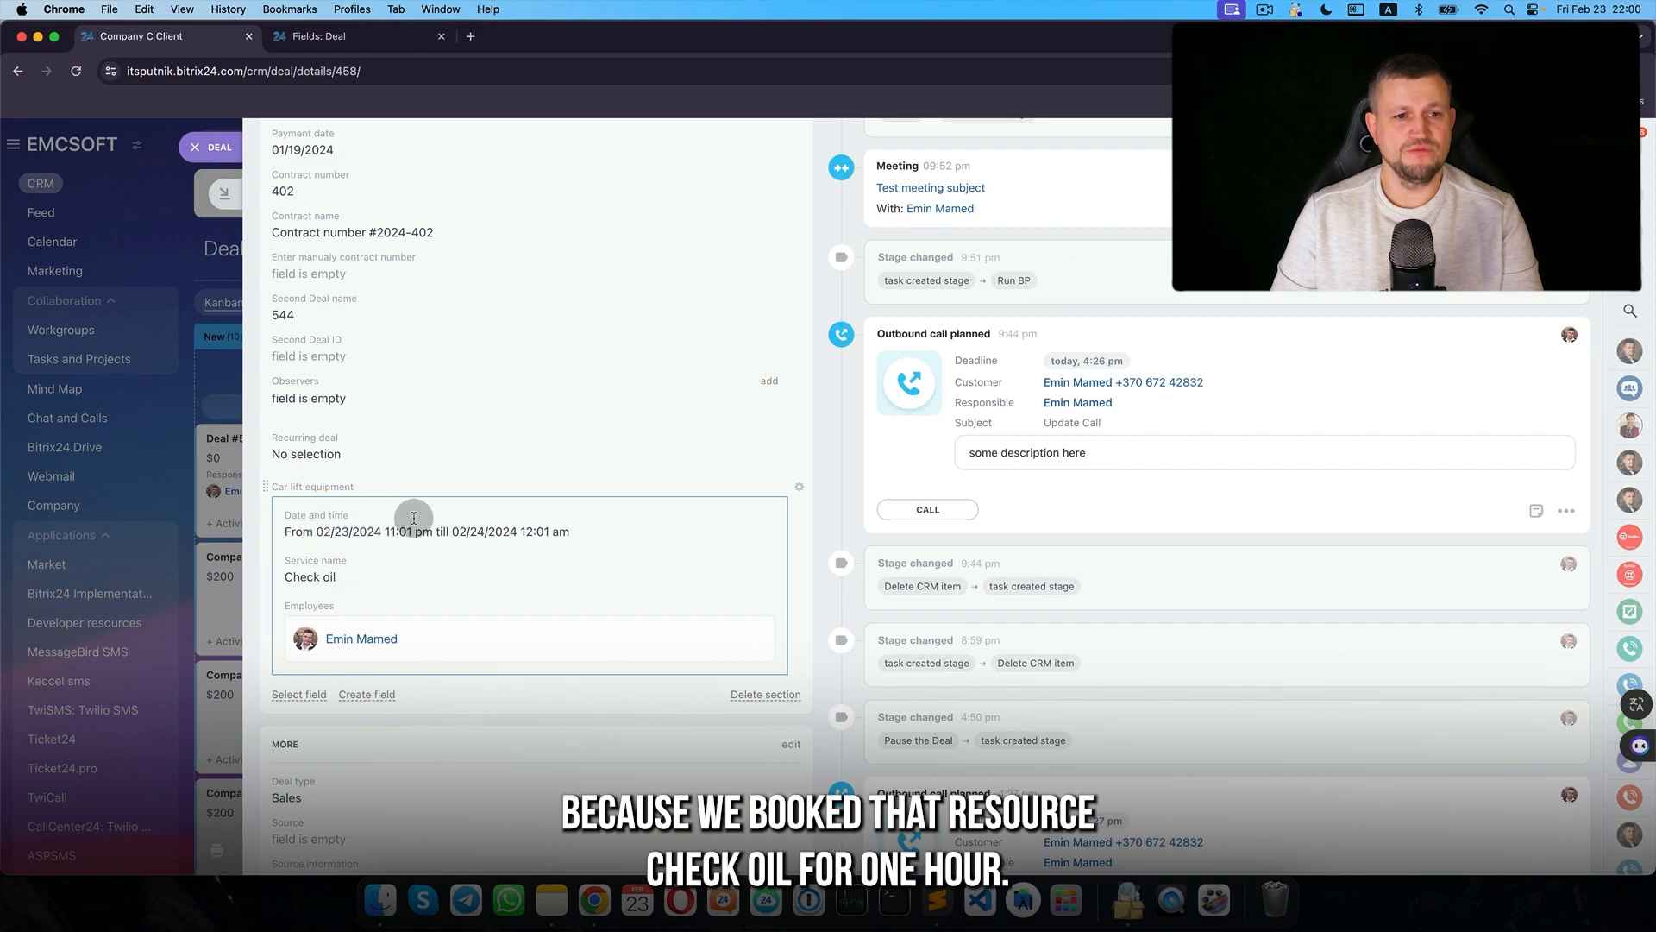
pyautogui.scroll(-2, 449, 544)
pyautogui.scroll(15, 552, 483)
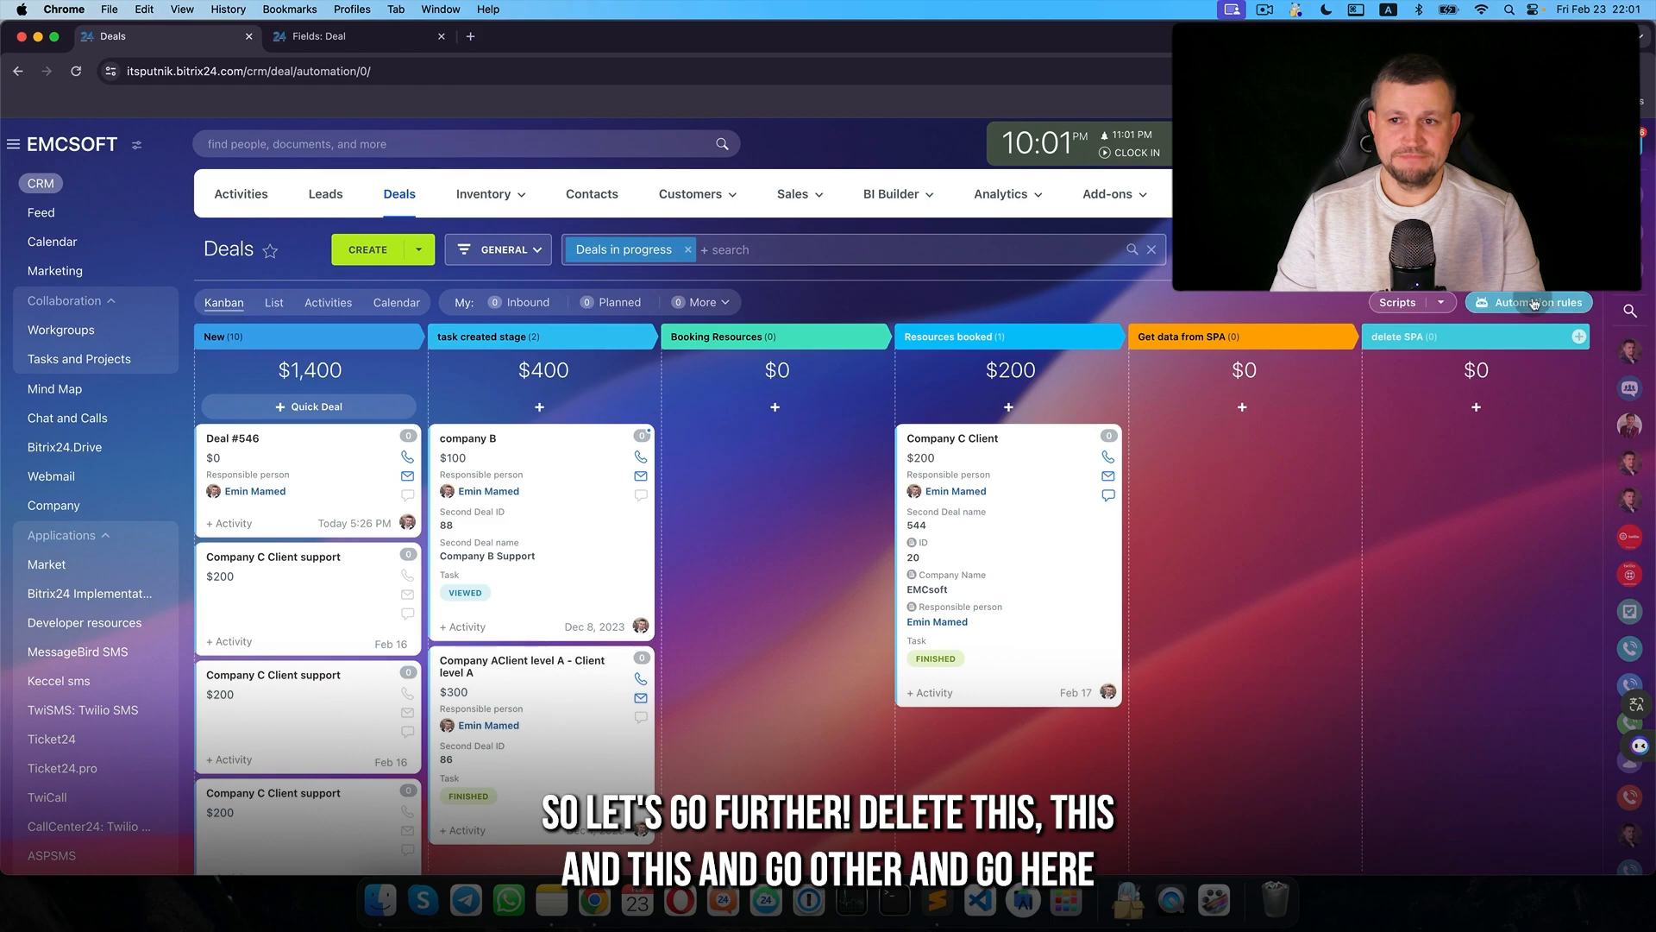
# - Delete the Booking Resources rule and trigger, then reload the page to restore them
pyautogui.click(1532, 304)
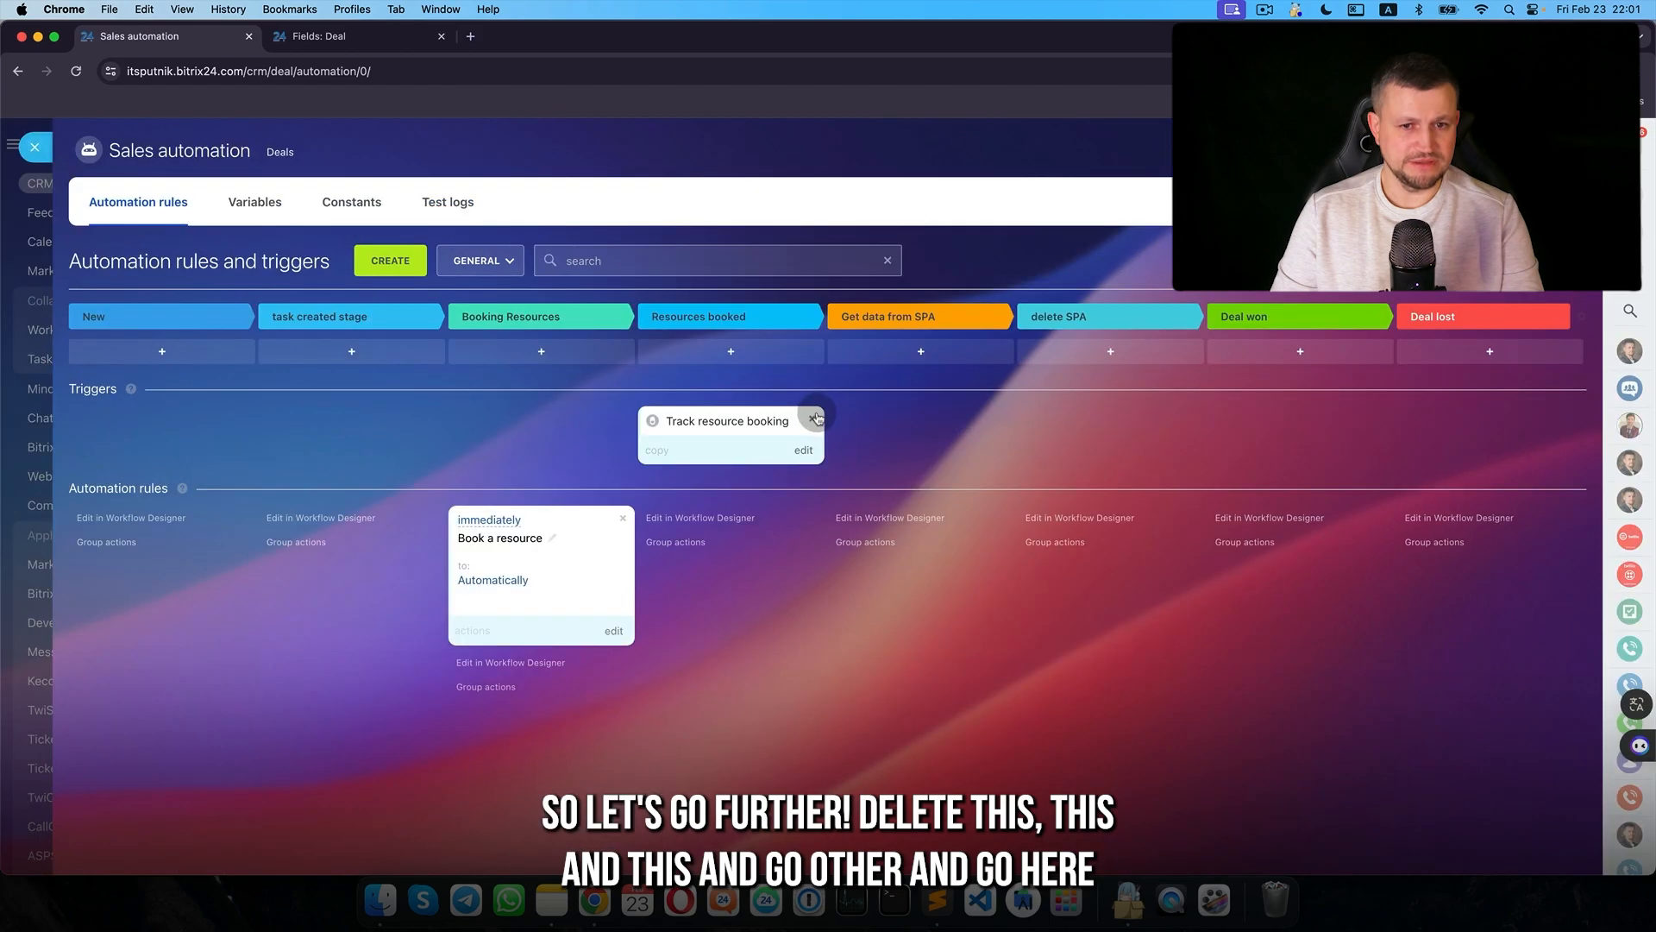
pyautogui.click(816, 418)
pyautogui.click(622, 456)
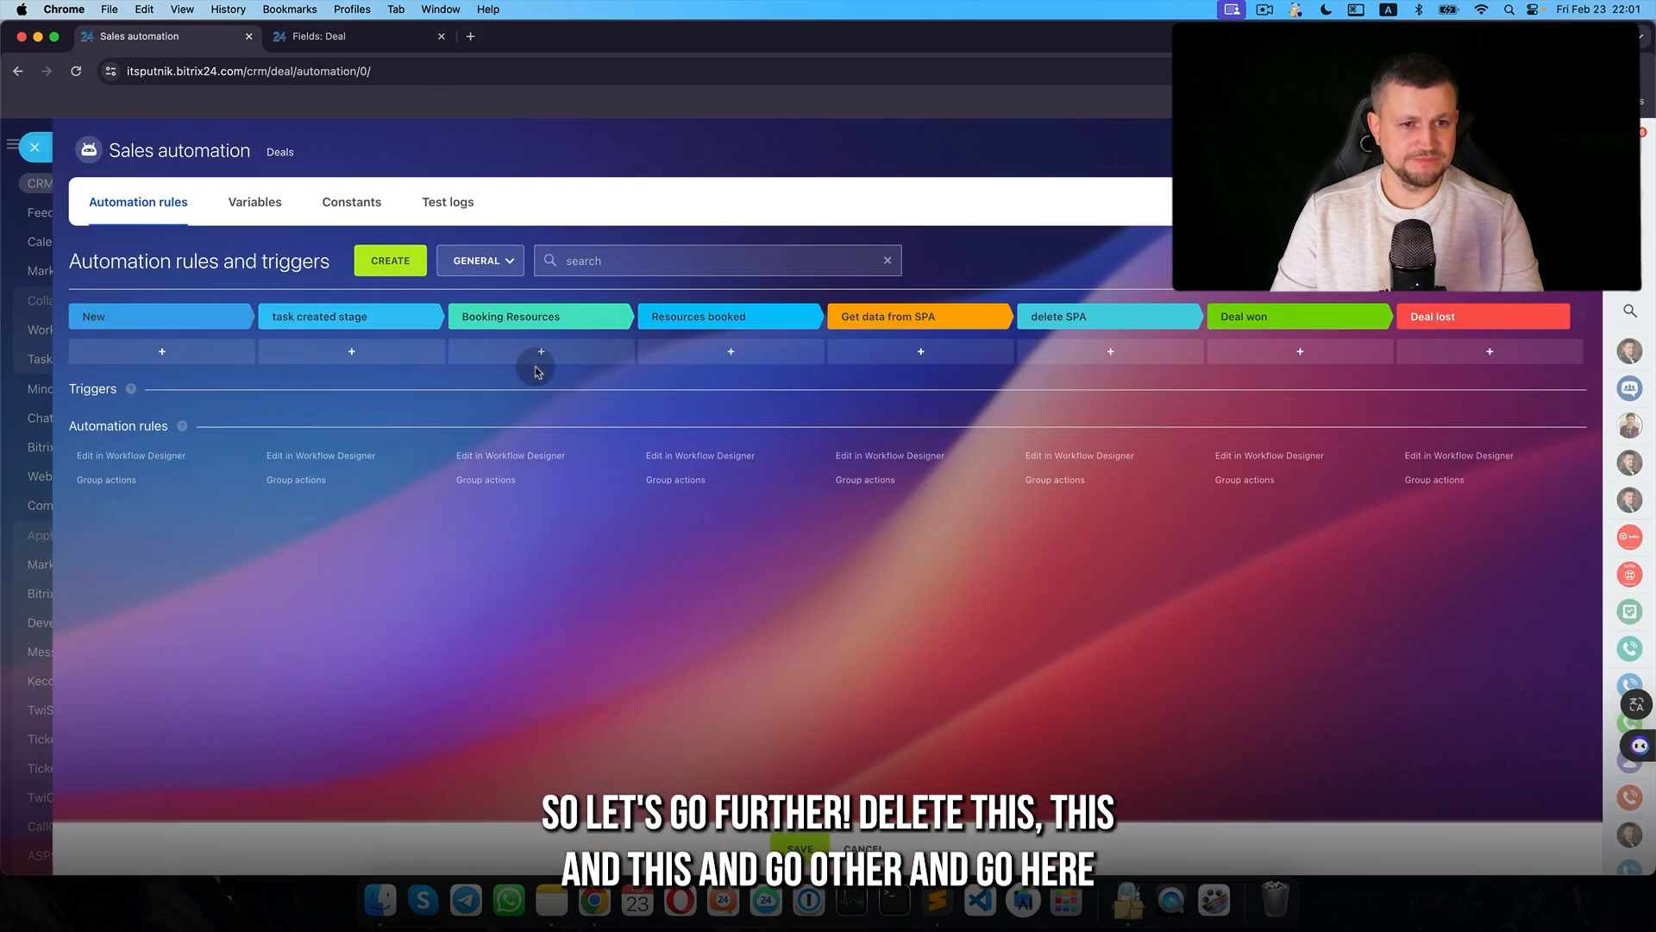
pyautogui.click(538, 354)
pyautogui.scroll(-5, 619, 544)
pyautogui.click(618, 658)
pyautogui.moveTo(880, 278); pyautogui.dragTo(491, 213)
pyautogui.scroll(-5, 584, 552)
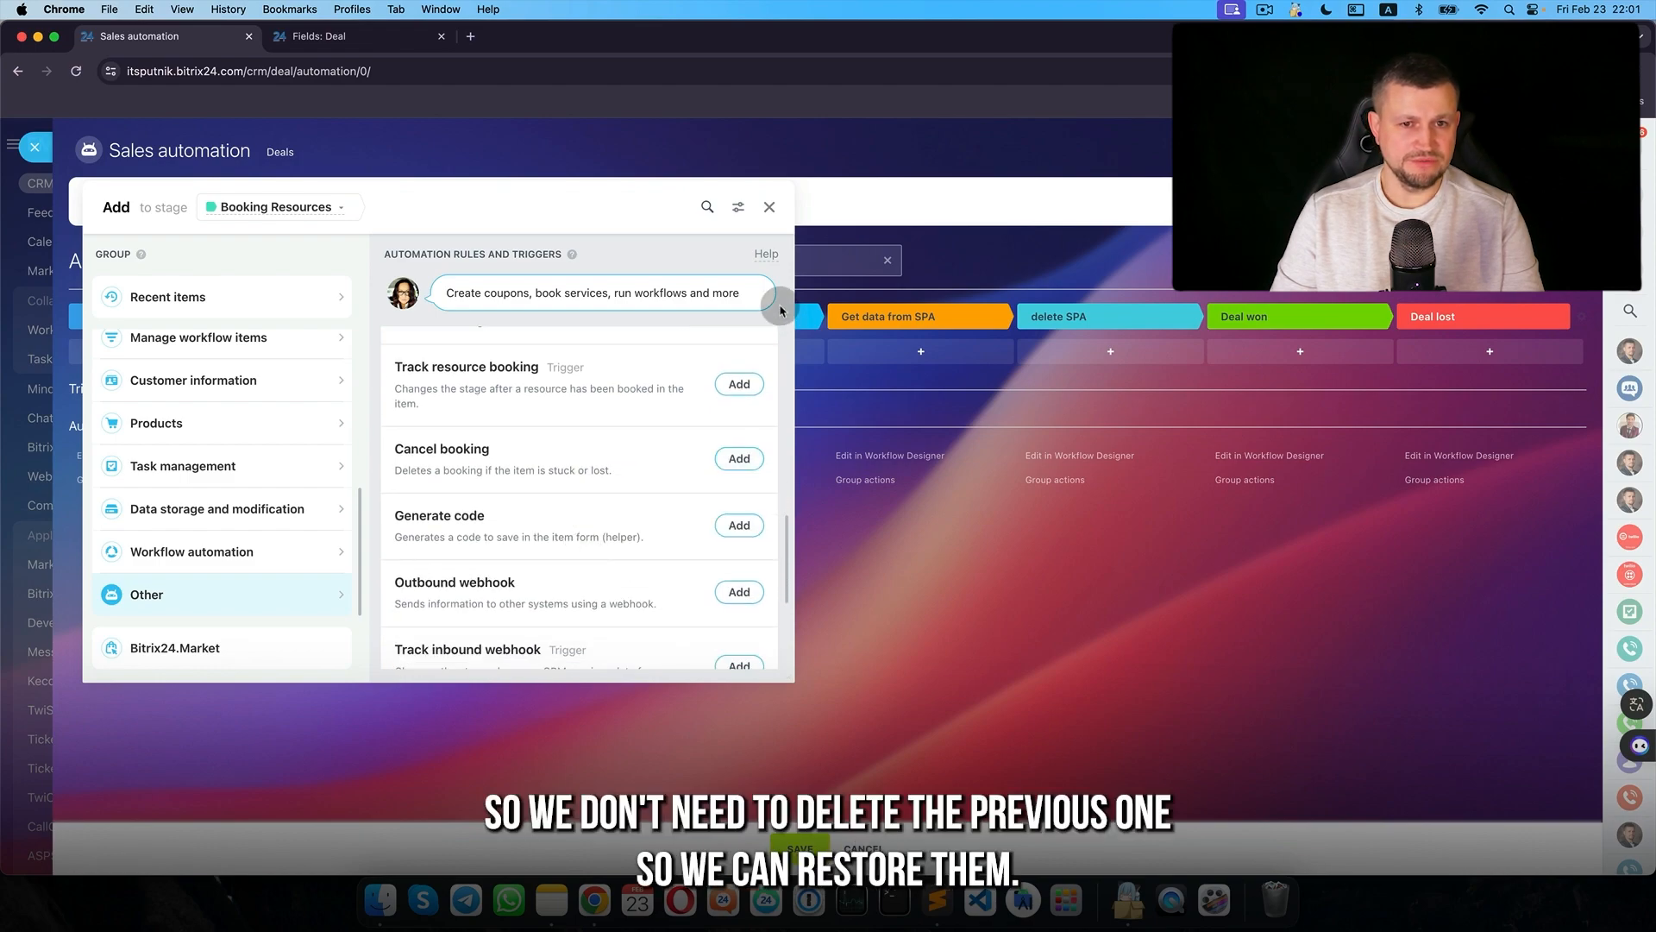
pyautogui.click(770, 209)
pyautogui.press('super+r')
pyautogui.click(897, 333)
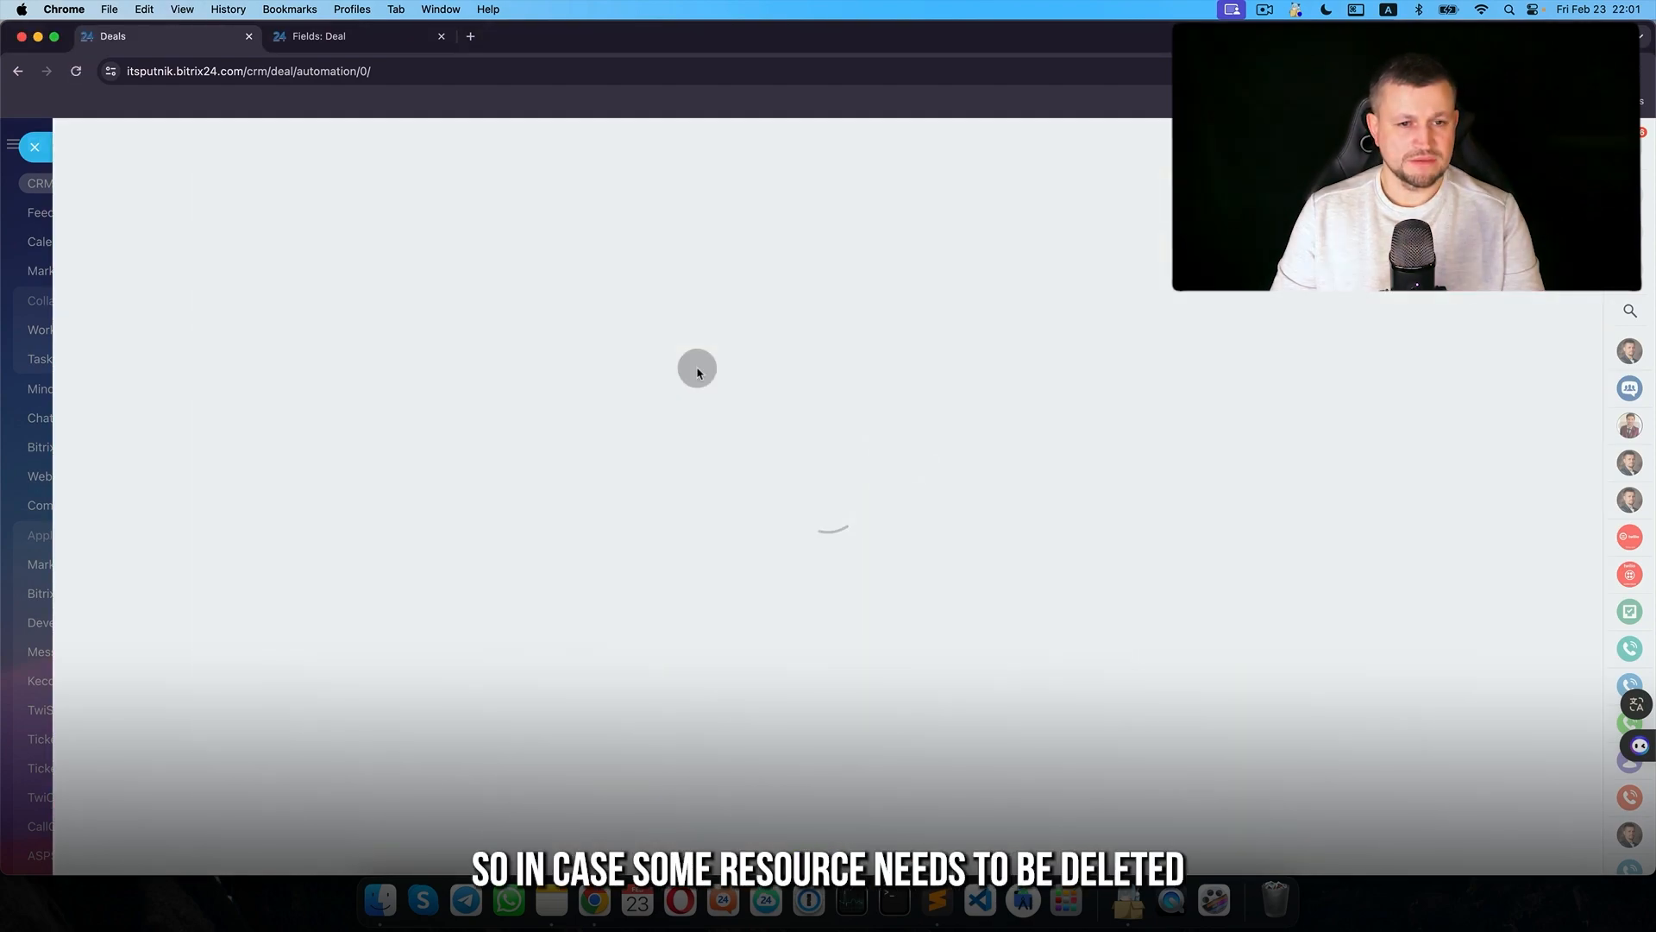
# - Add a Cancel booking rule for Car lift equipment to Get data from SPA and save it
pyautogui.click(920, 352)
pyautogui.scroll(-3, 611, 645)
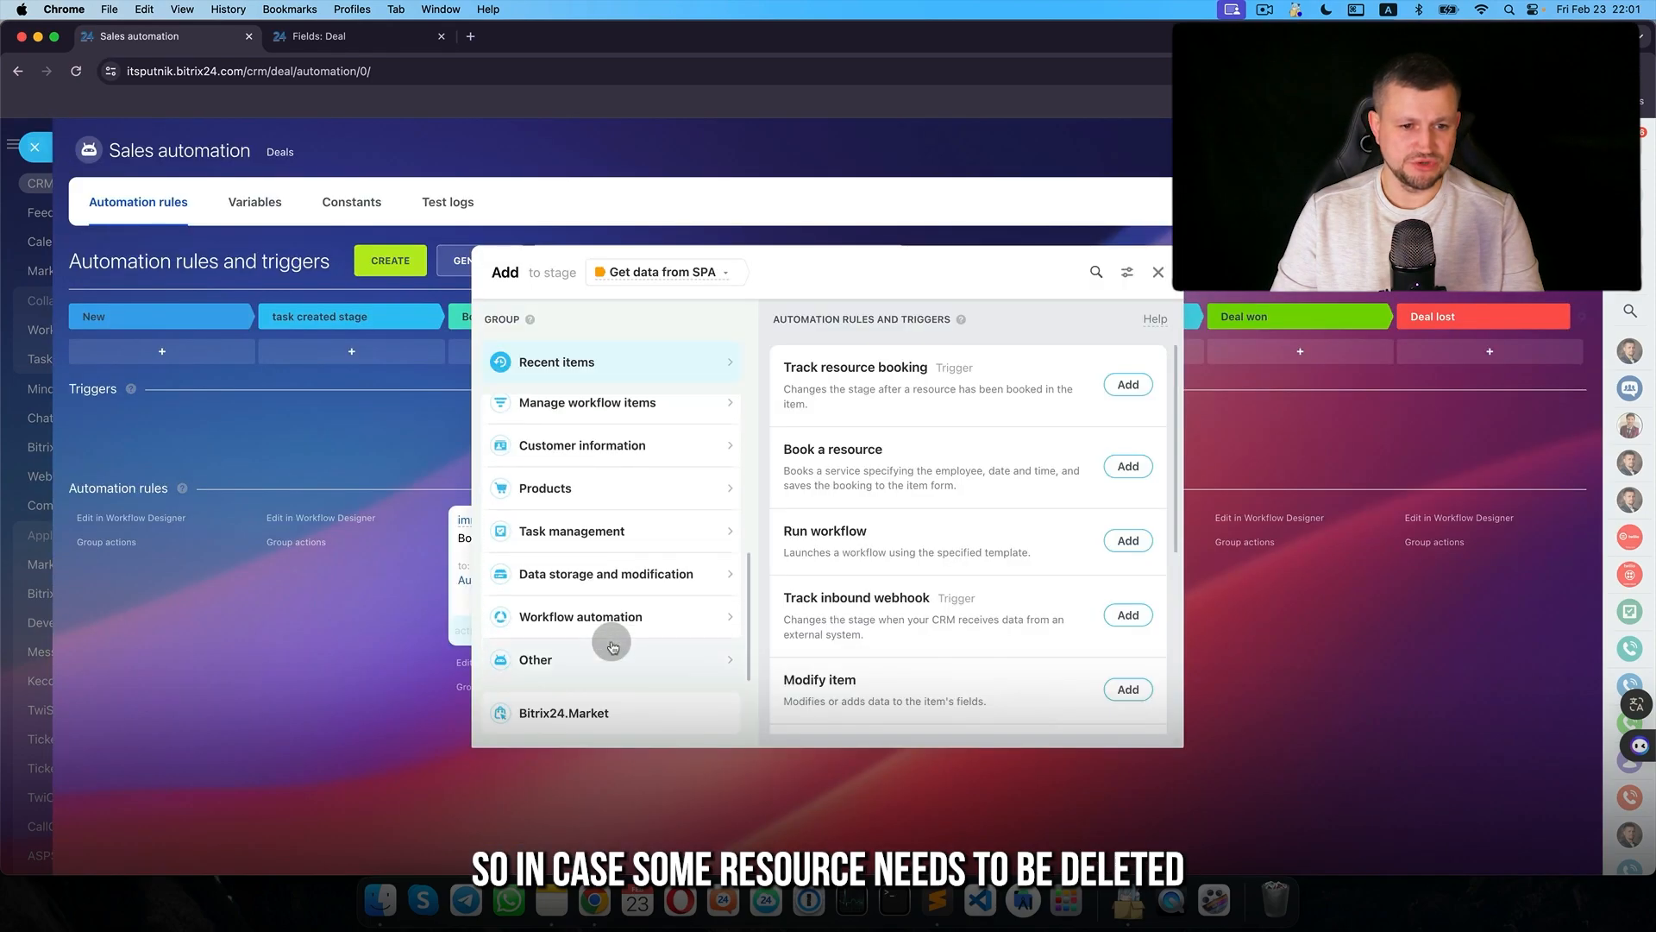
pyautogui.click(609, 655)
pyautogui.scroll(-10, 606, 571)
pyautogui.scroll(-2, 606, 571)
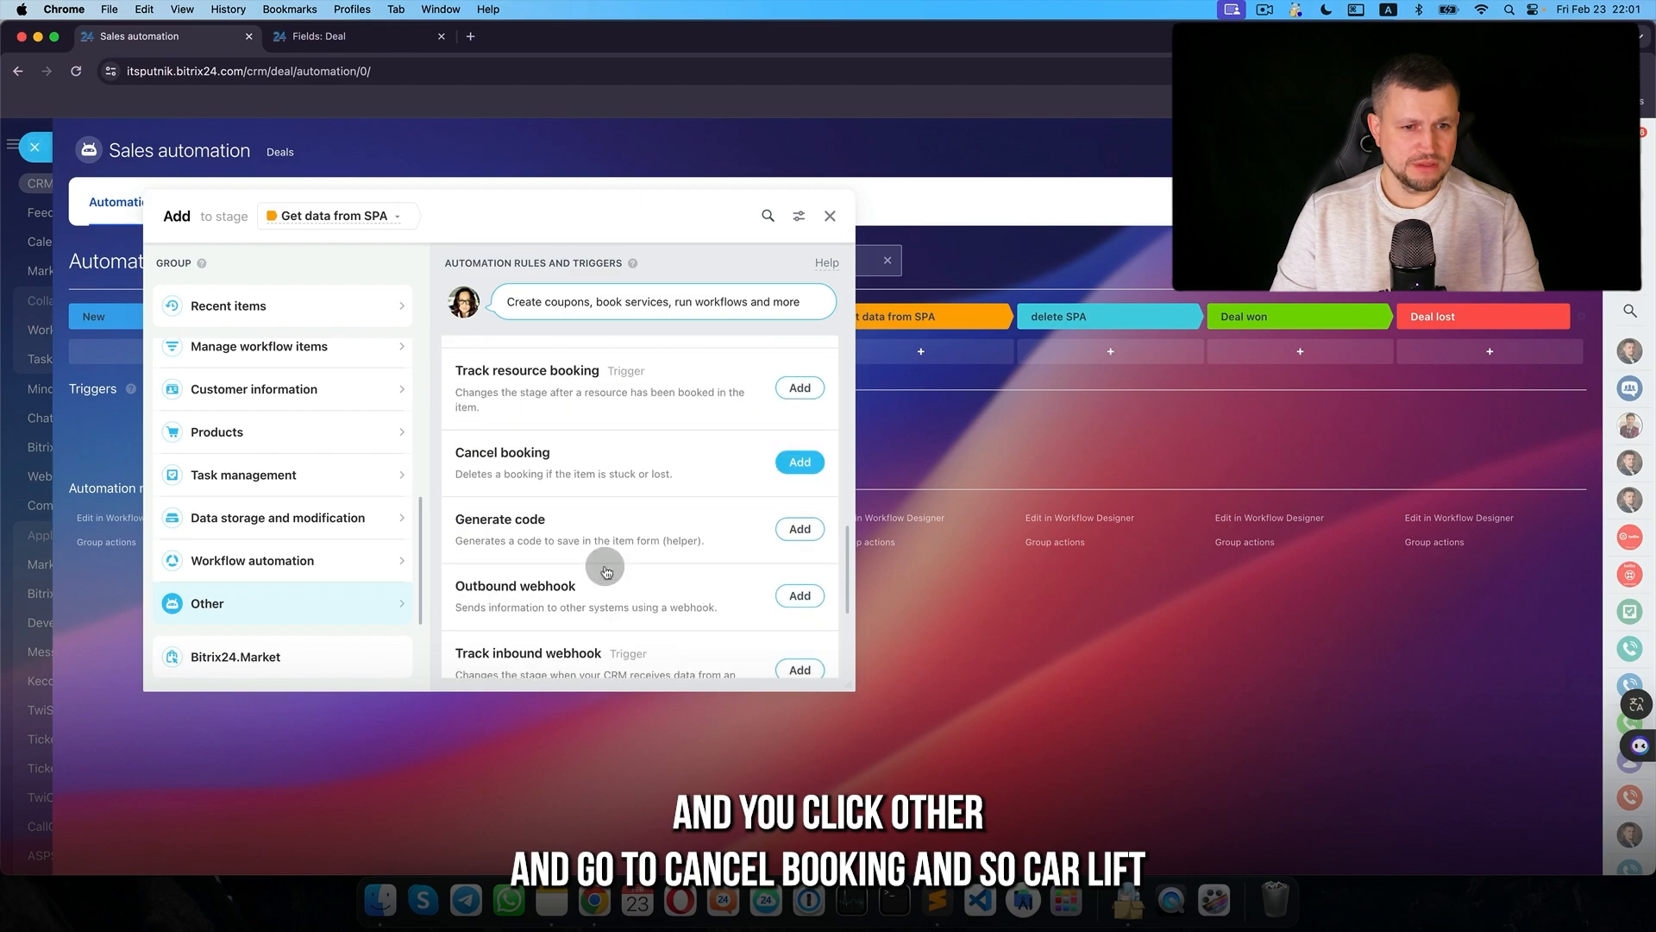
pyautogui.click(798, 462)
pyautogui.click(674, 559)
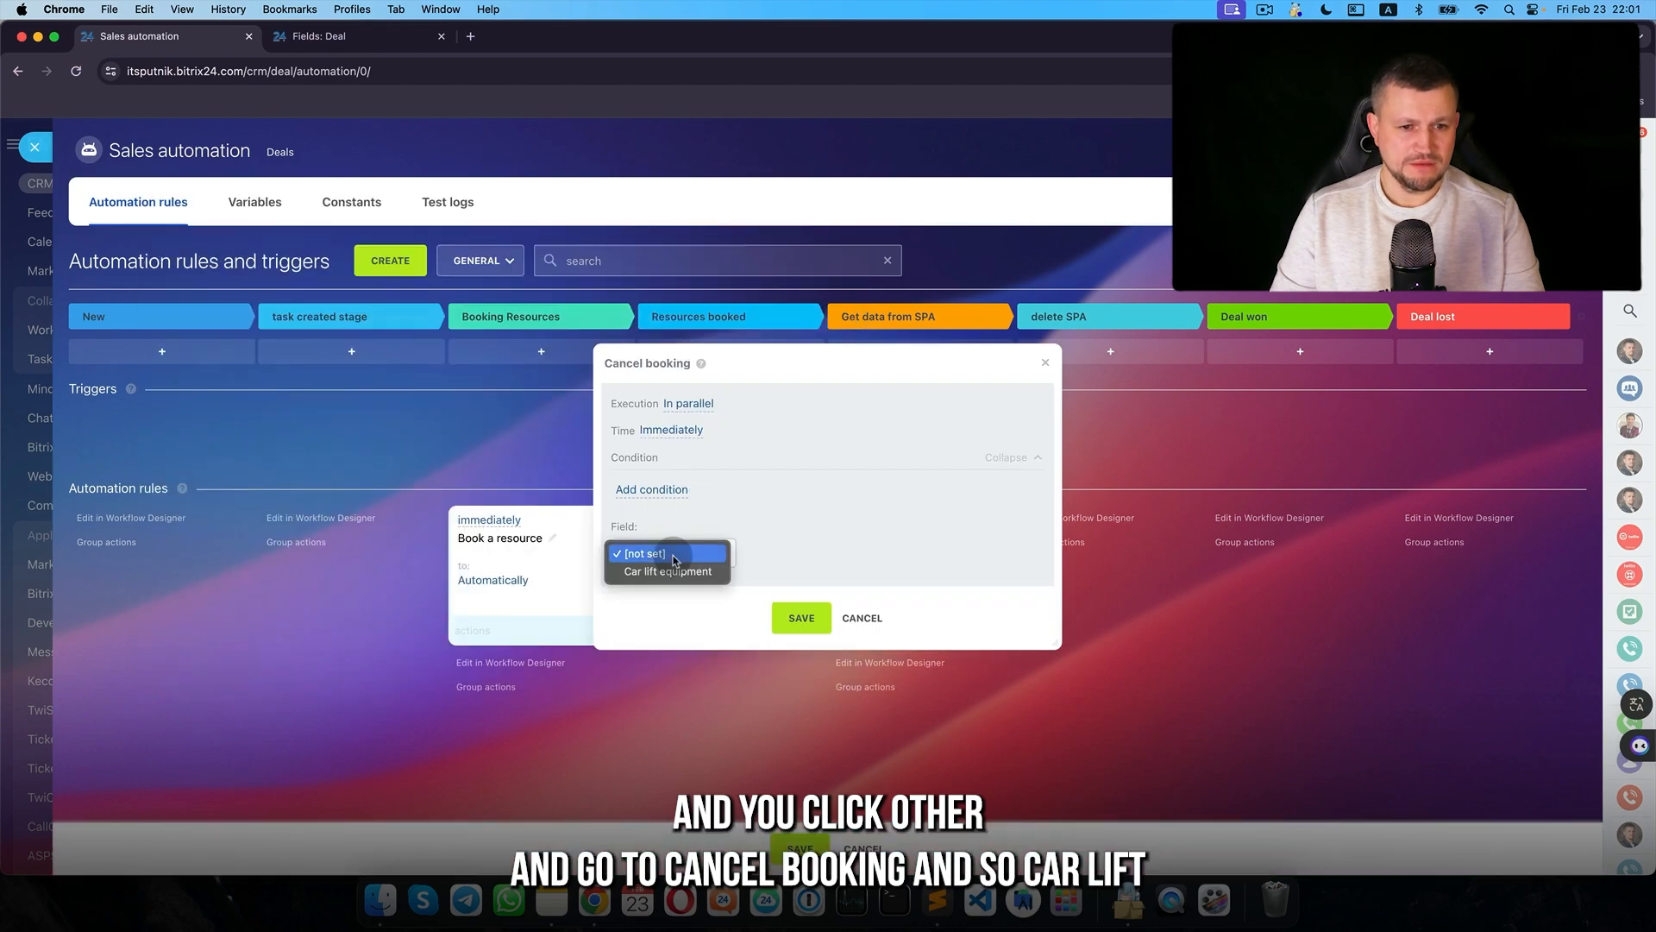
pyautogui.click(668, 567)
pyautogui.click(736, 593)
pyautogui.click(799, 616)
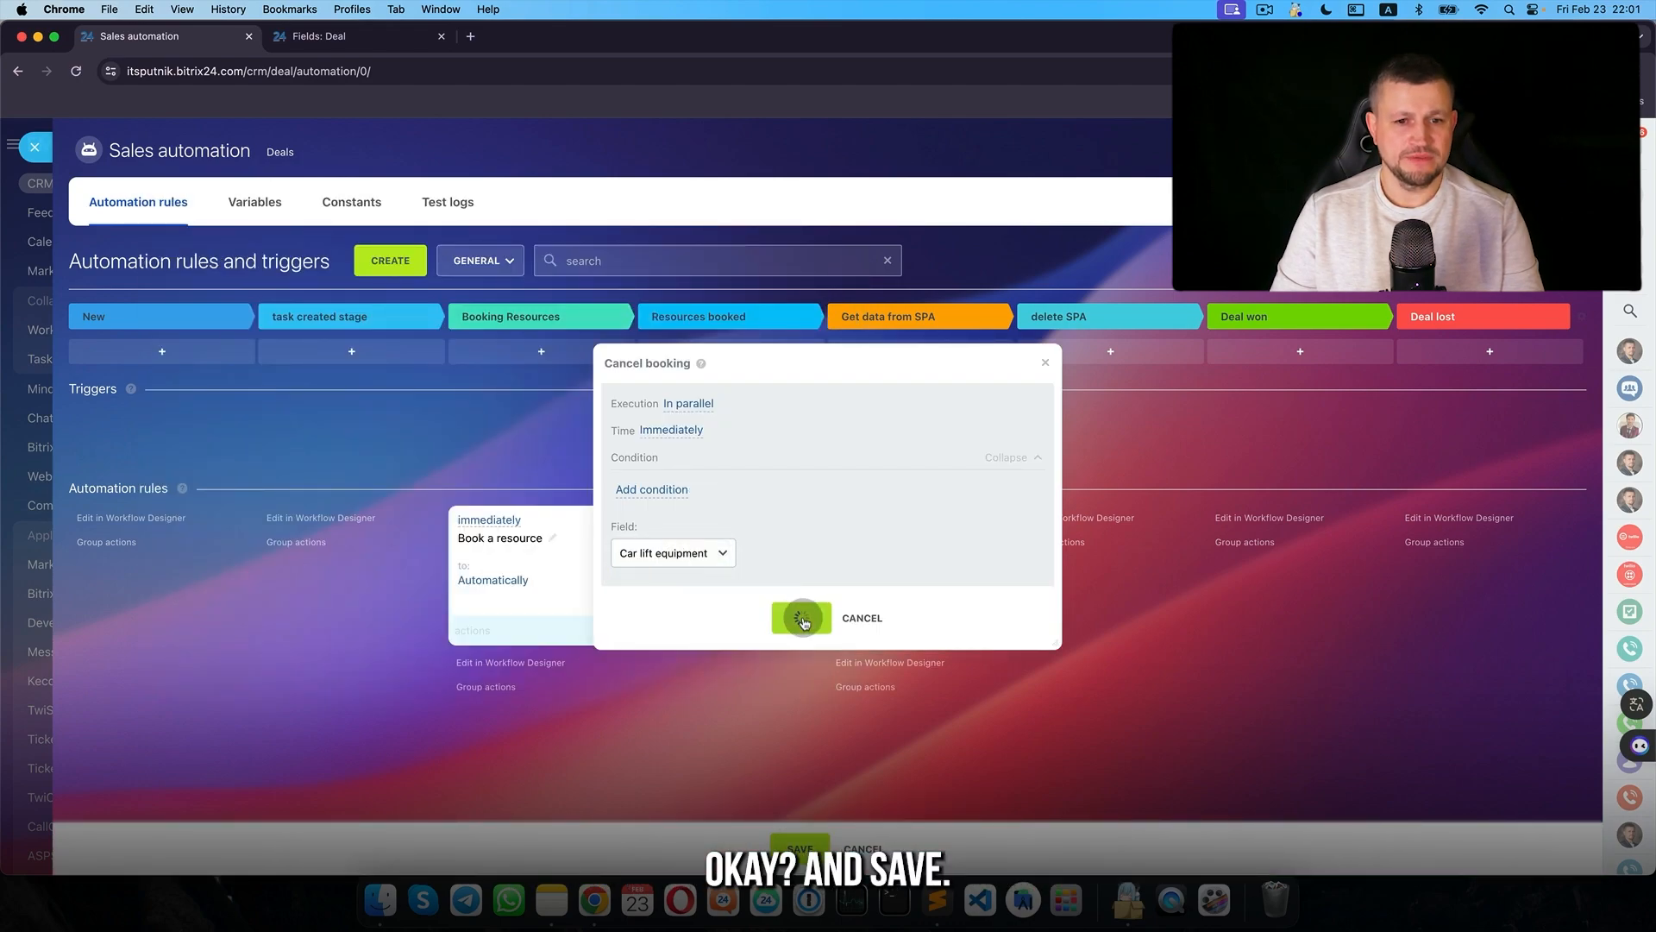
pyautogui.click(32, 142)
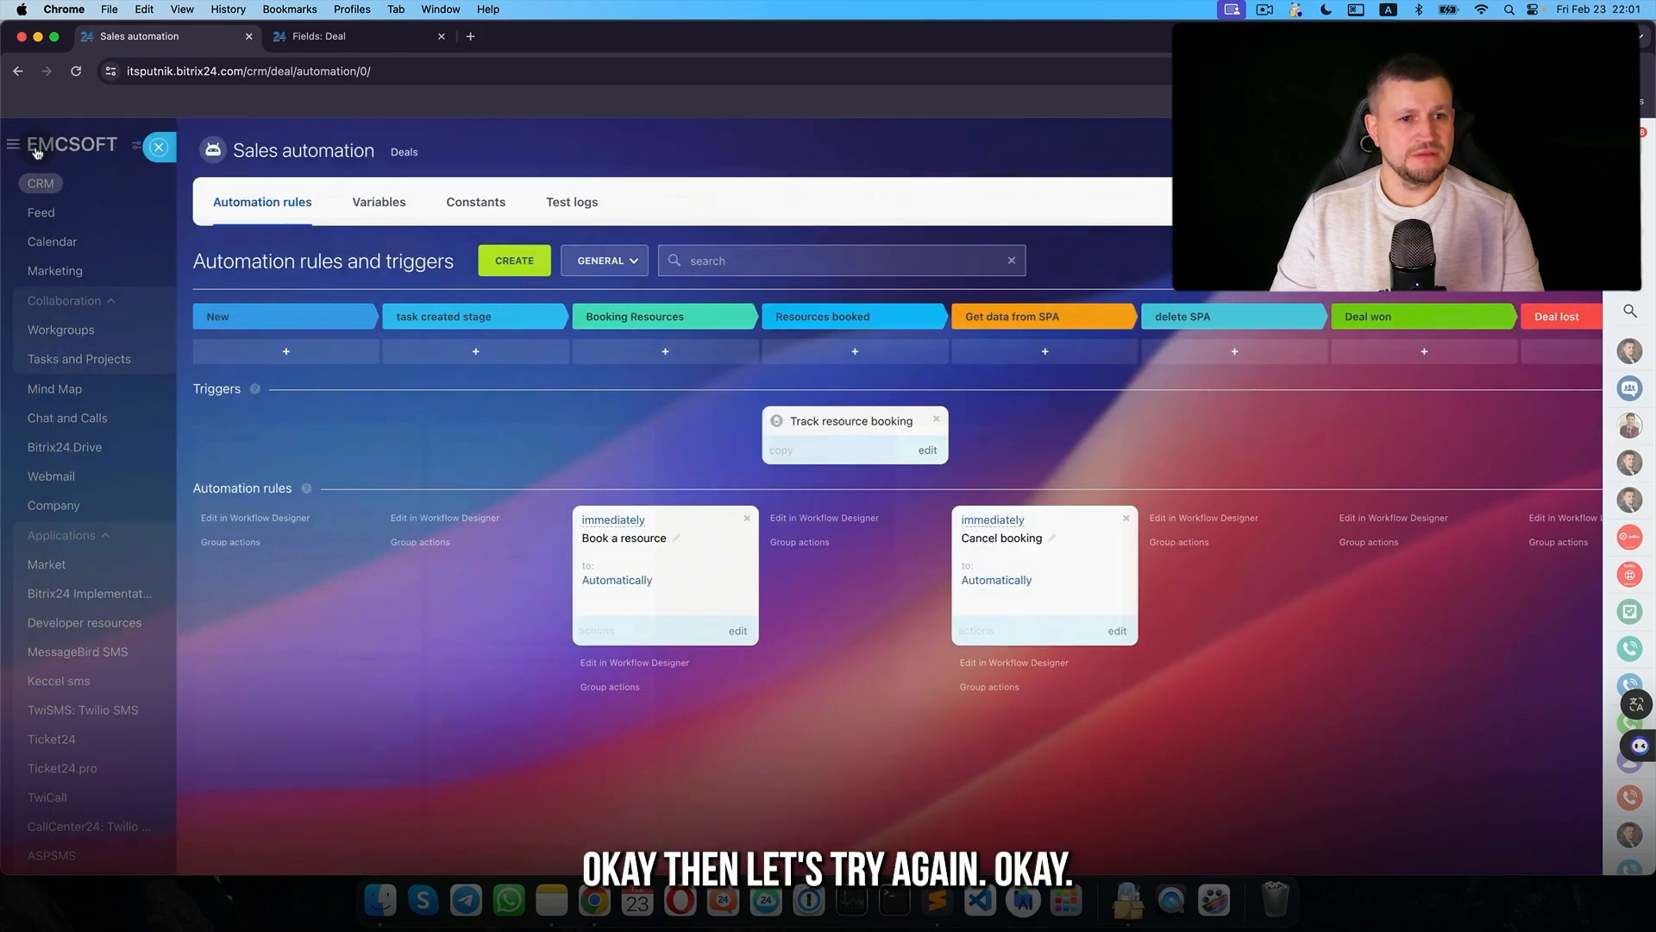
# - Open Company C Client and advance it to the Booking Resources stage
pyautogui.click(507, 524)
pyautogui.scroll(-10, 508, 527)
pyautogui.scroll(-1, 508, 526)
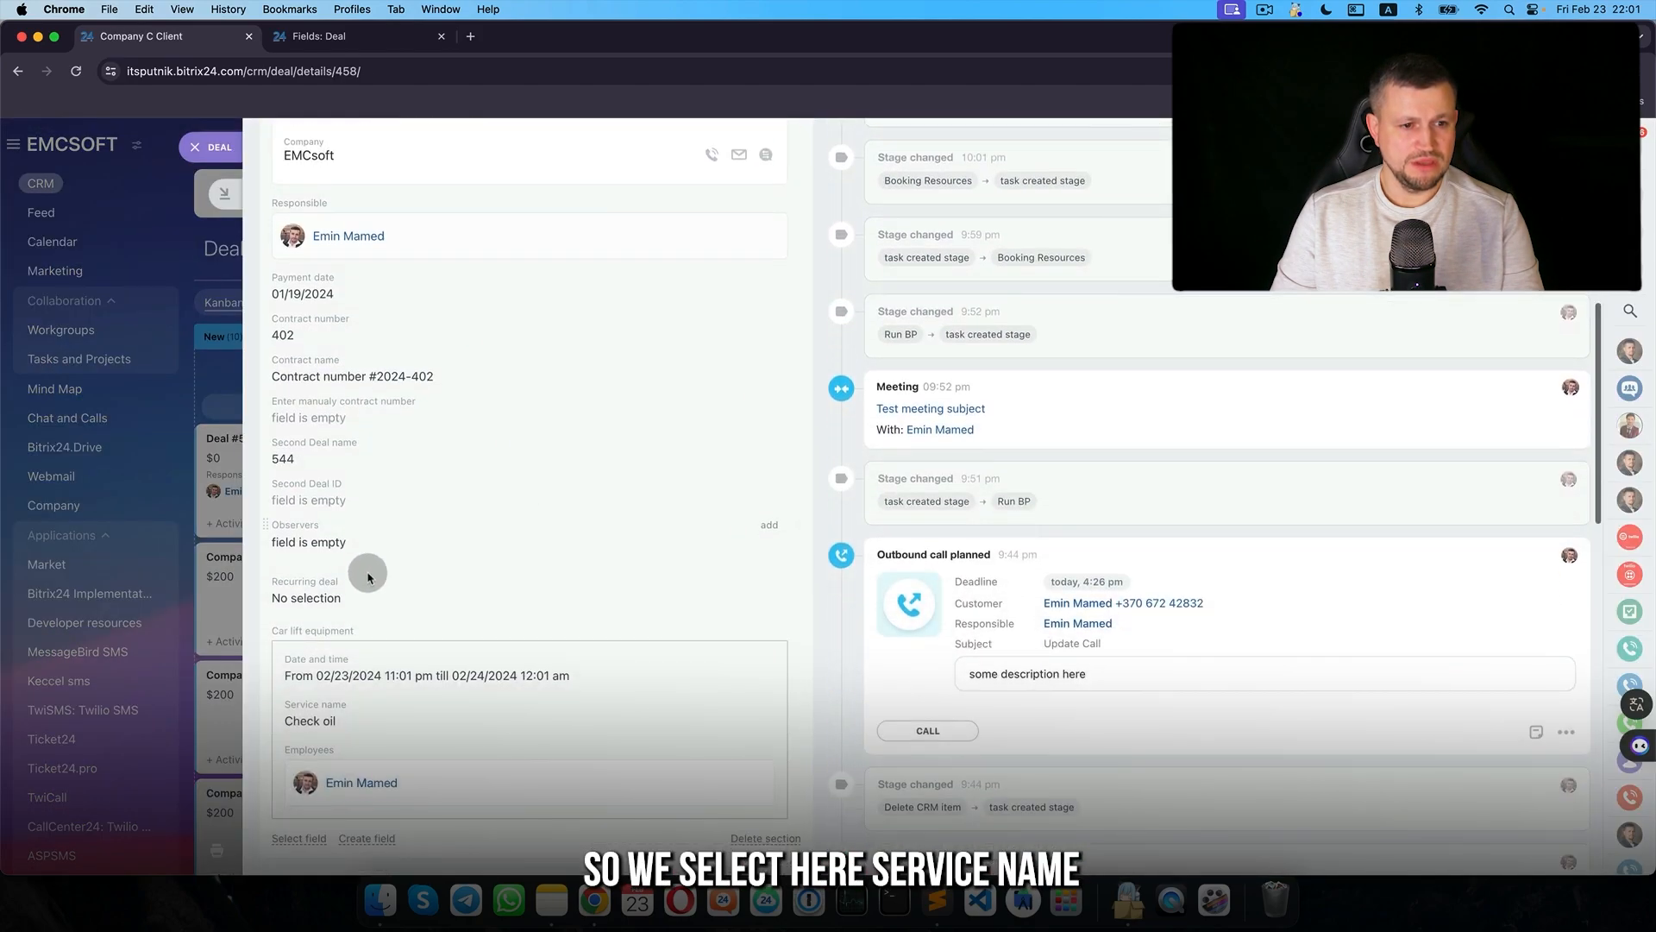
pyautogui.scroll(1, 433, 675)
pyautogui.scroll(7, 432, 675)
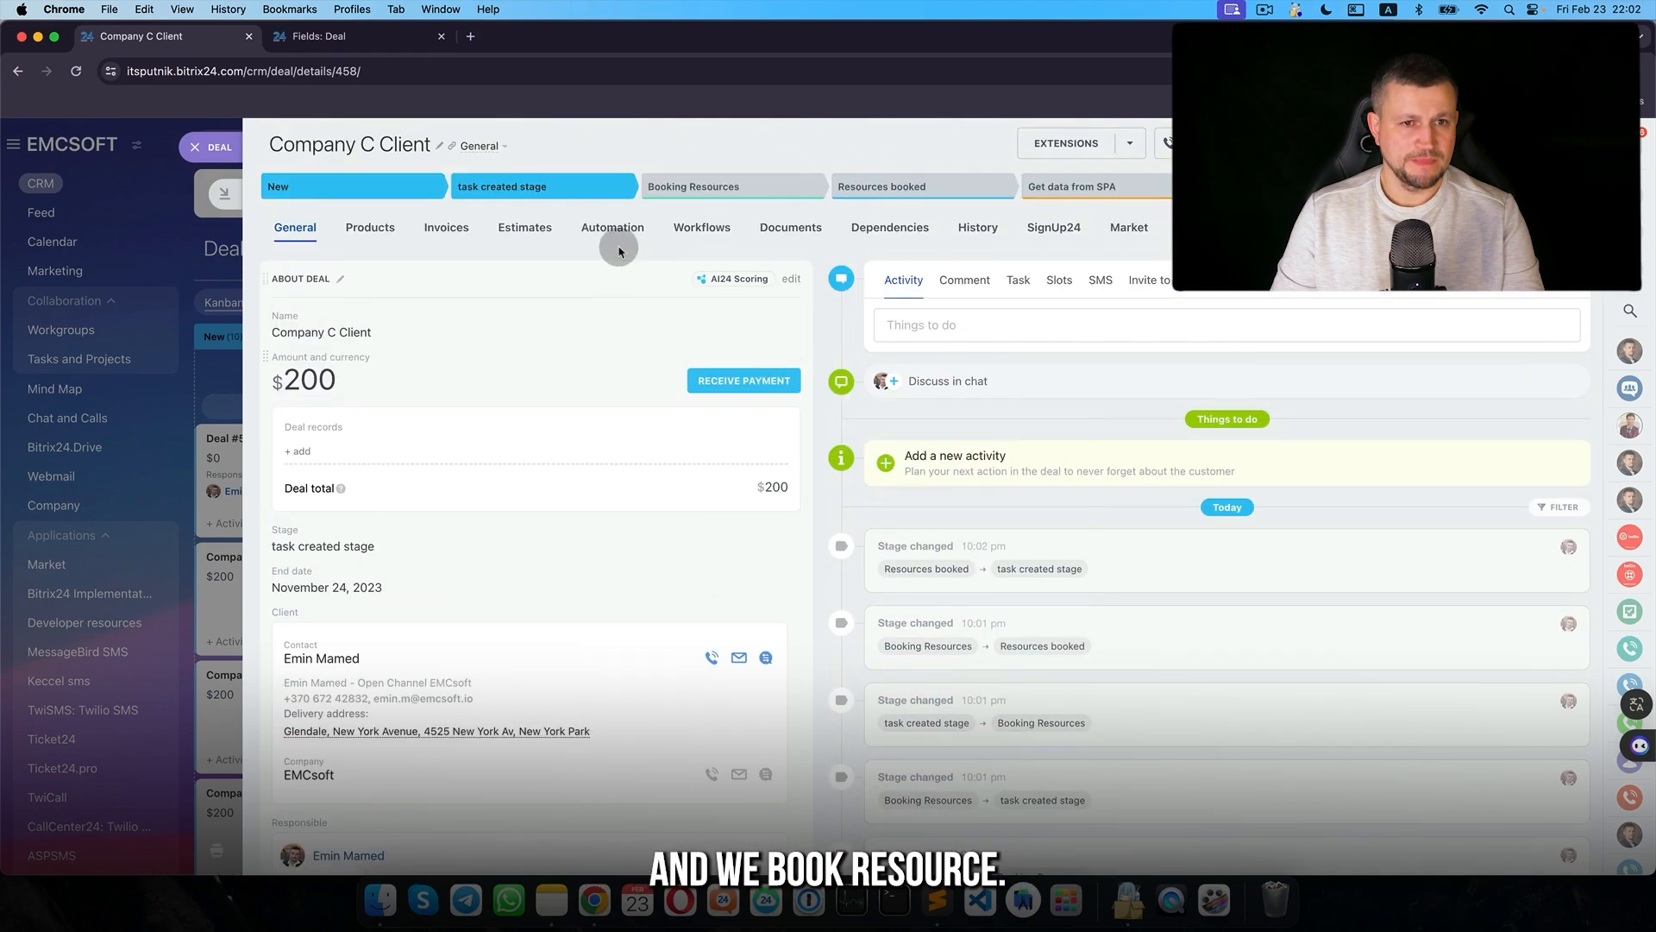
pyautogui.click(703, 192)
pyautogui.scroll(-9, 639, 580)
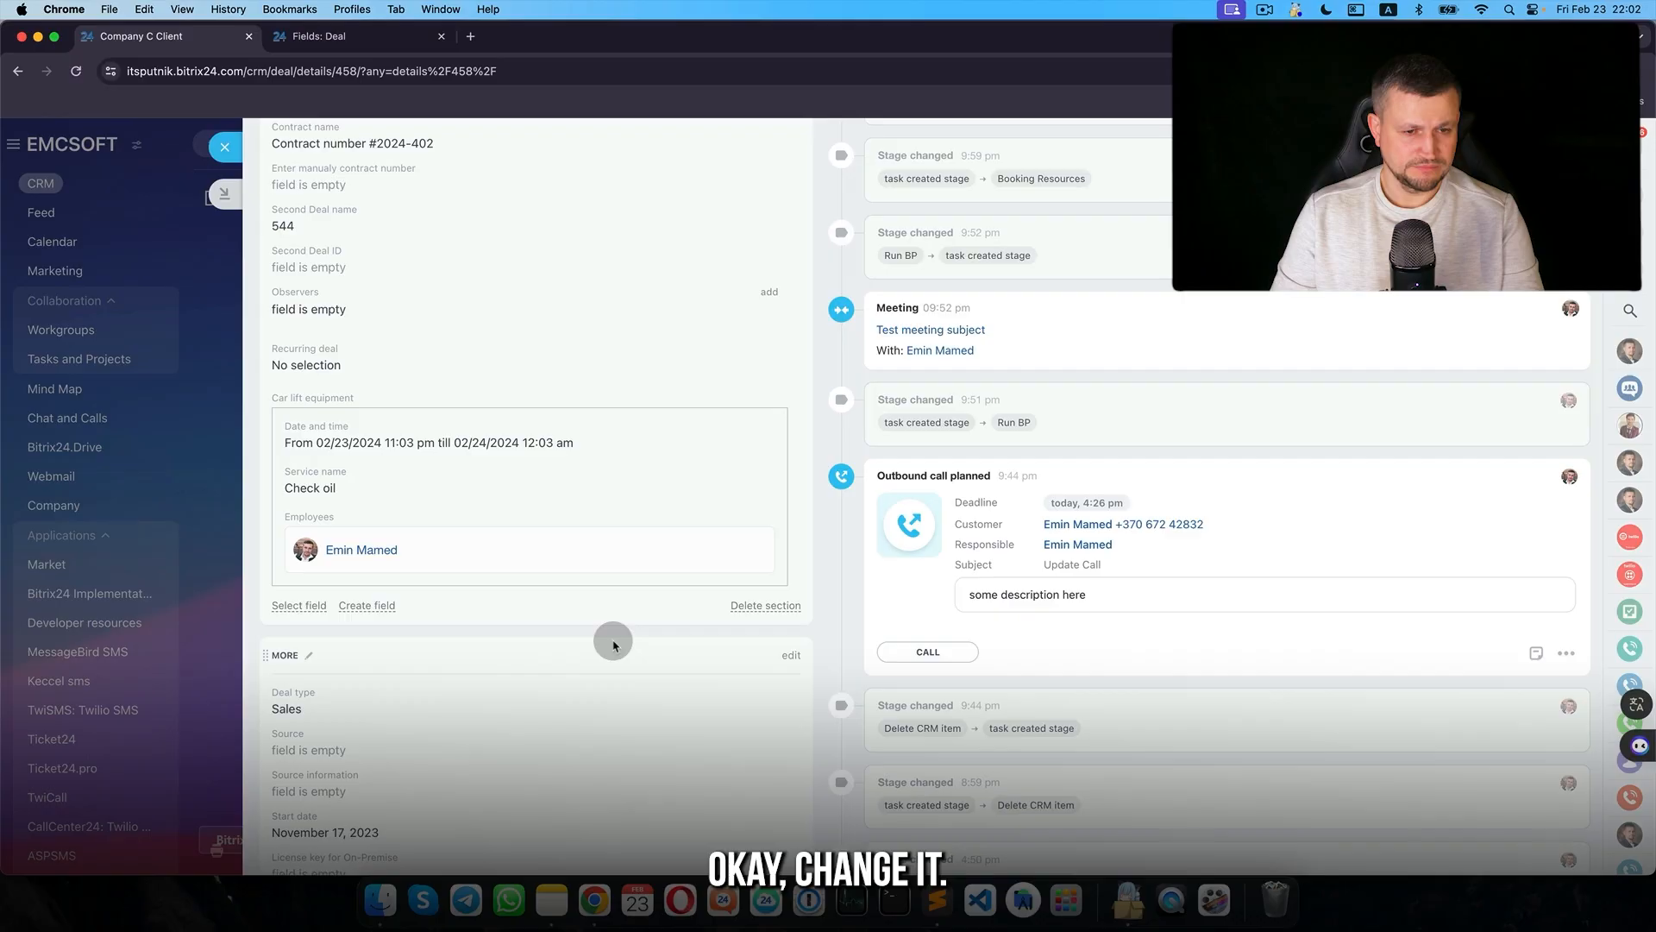
pyautogui.scroll(10, 613, 642)
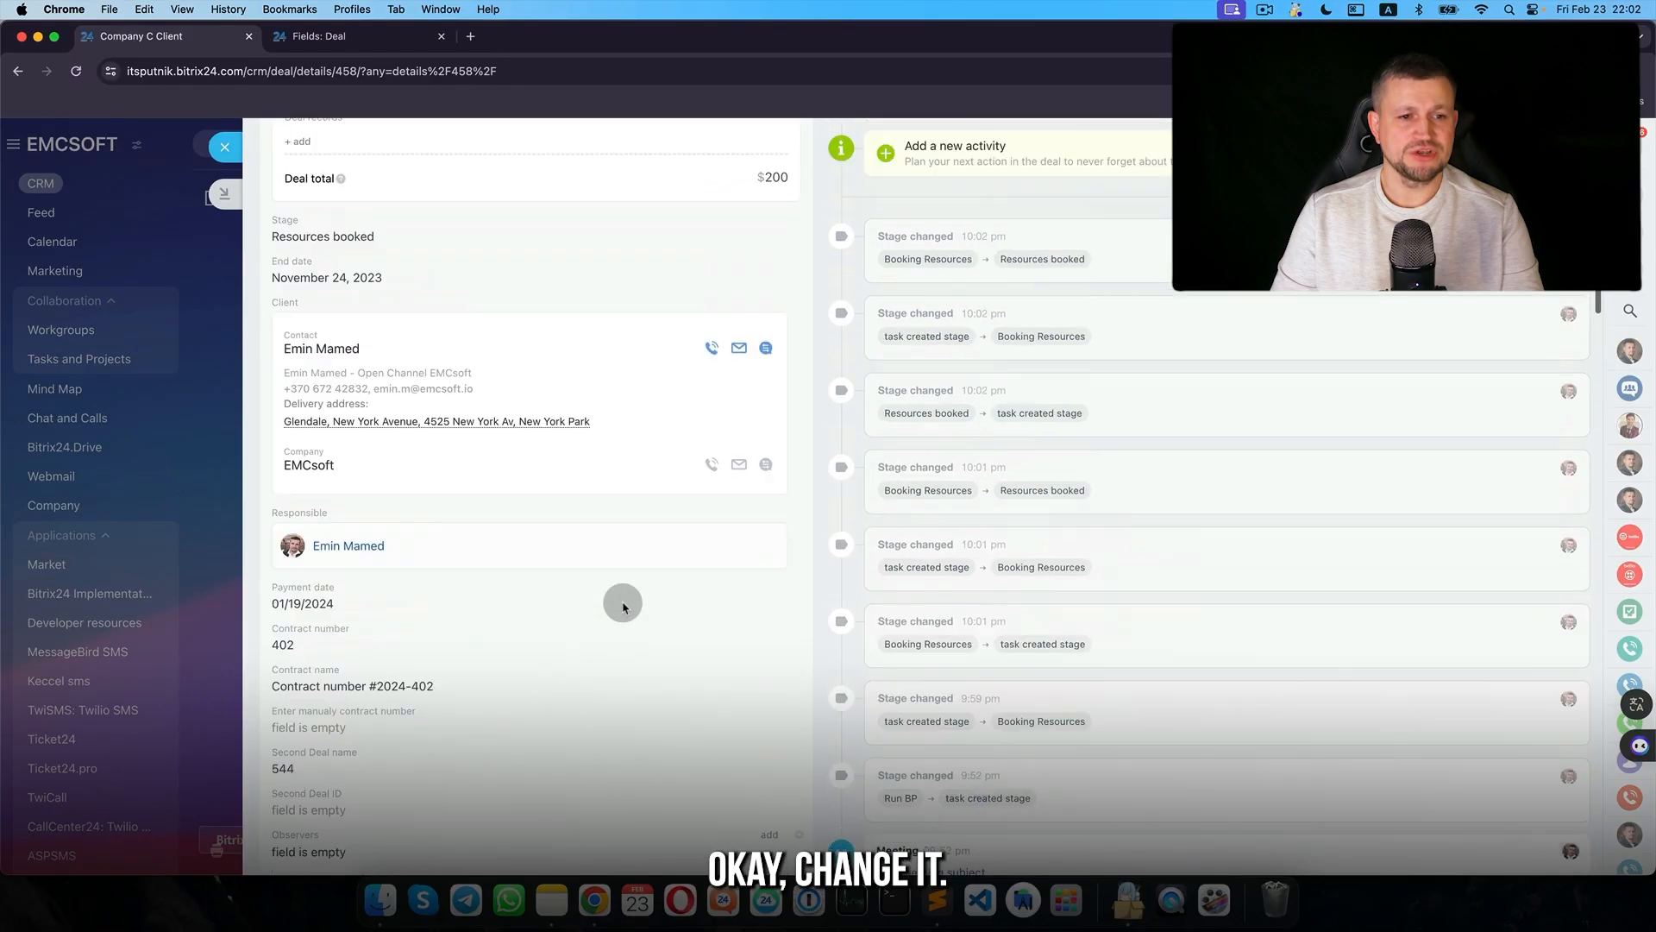
# - Advance the deal to Get data from SPA, then drag it back to task created stage
pyautogui.click(1070, 186)
pyautogui.scroll(-10, 352, 404)
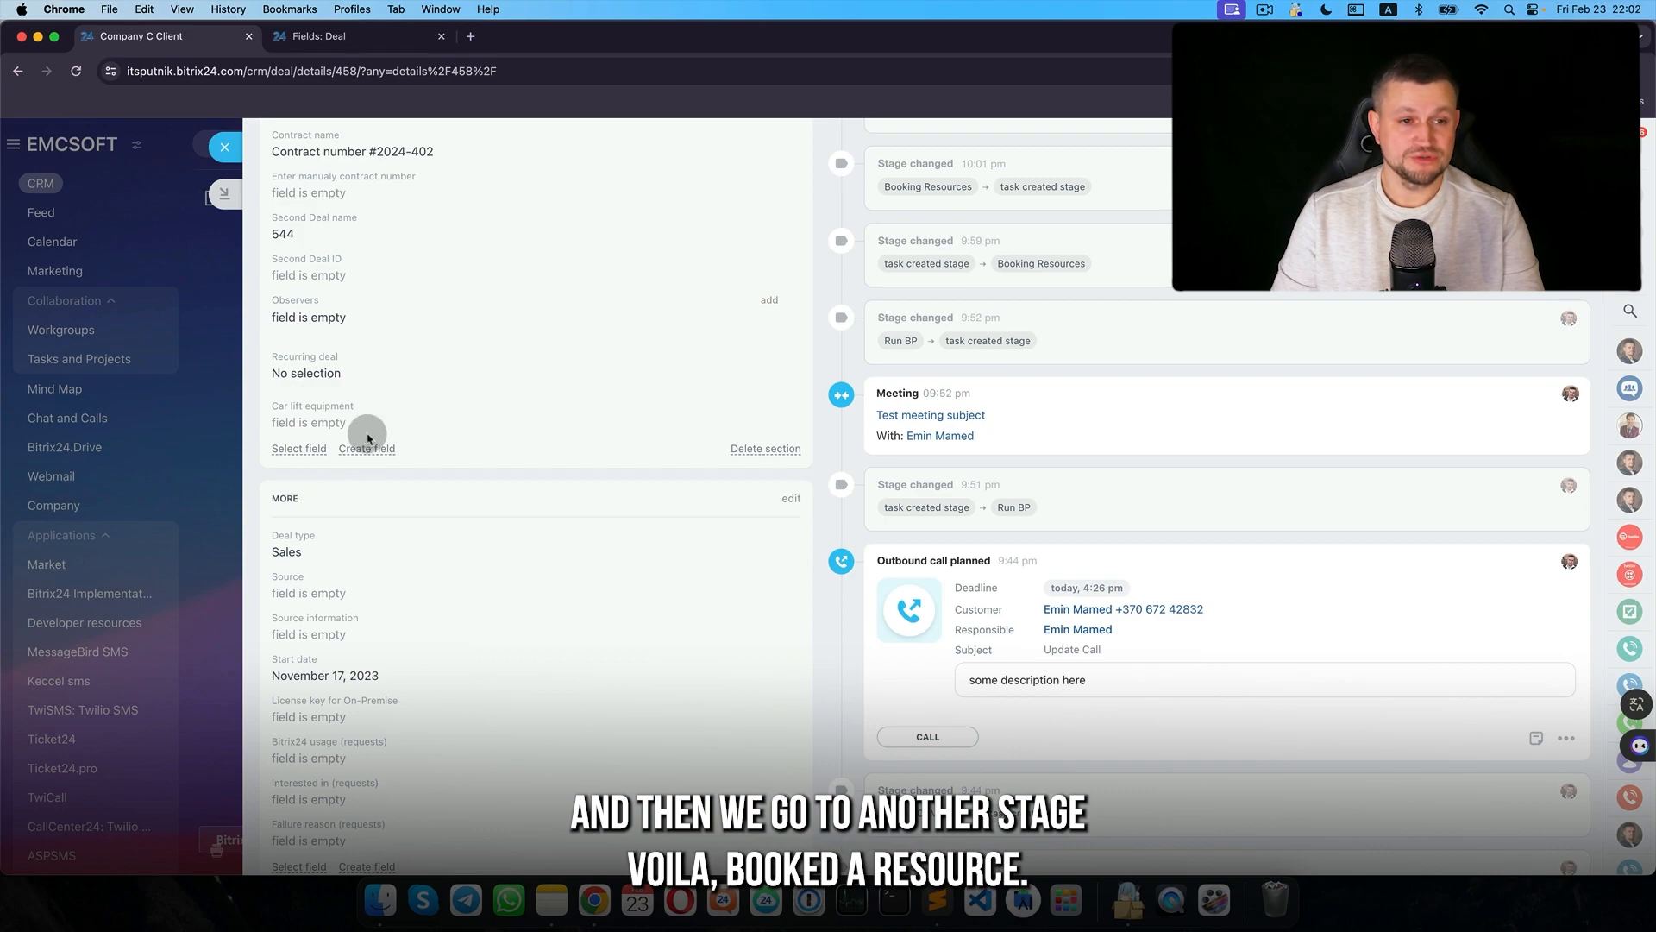
pyautogui.click(246, 214)
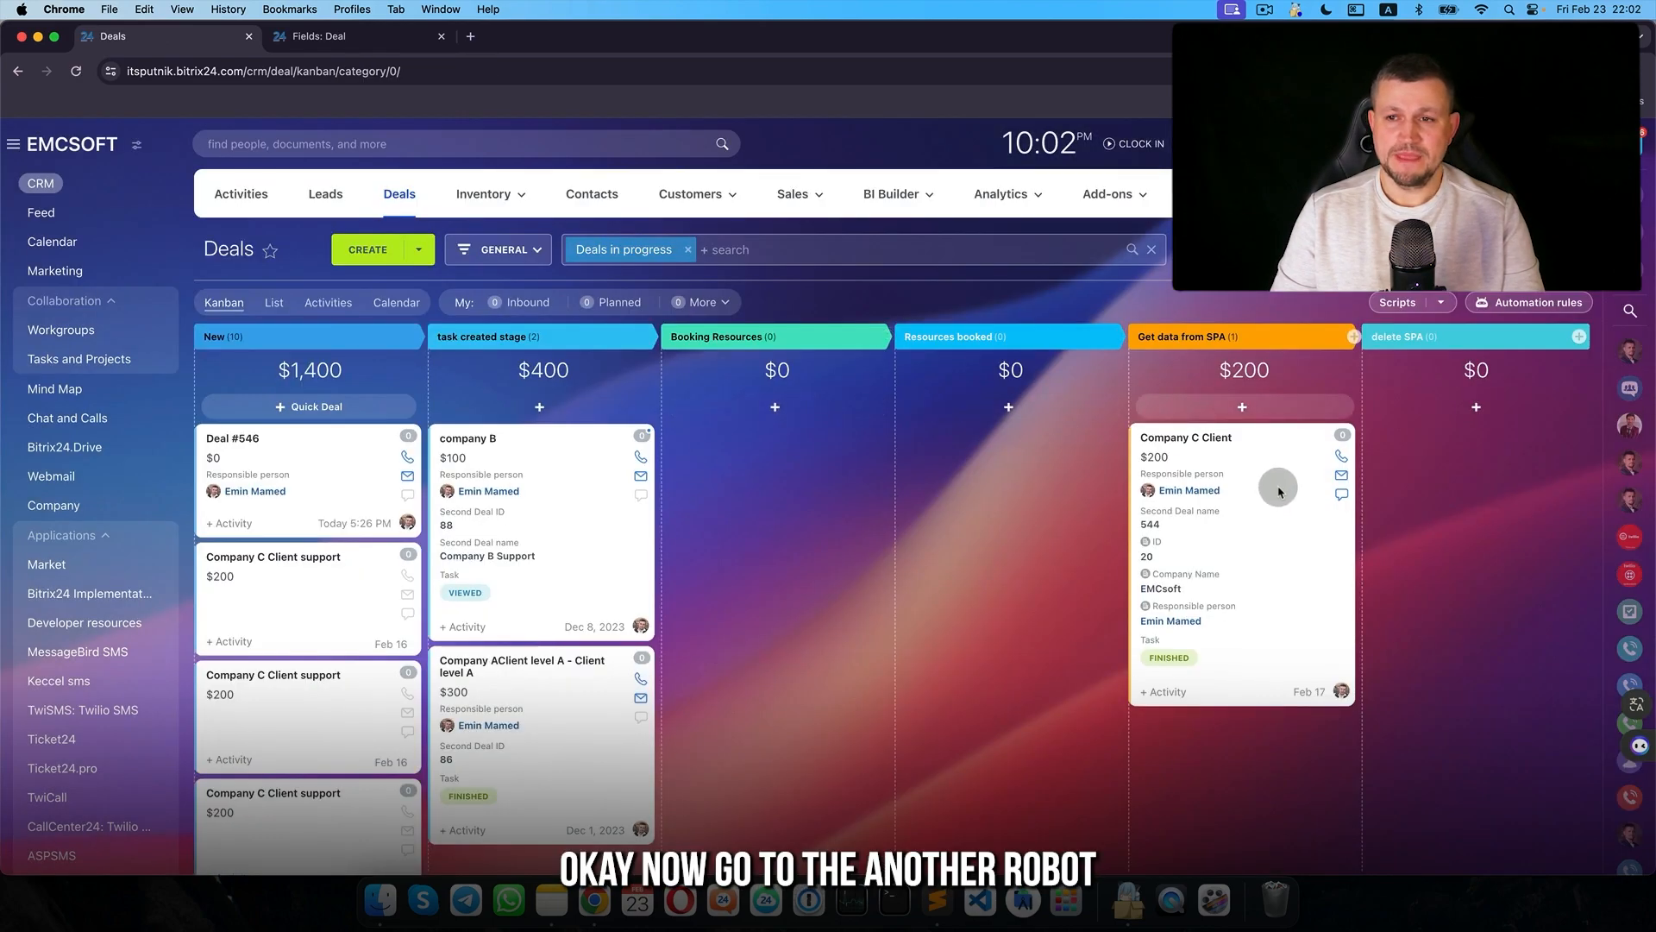
pyautogui.moveTo(1147, 490); pyautogui.dragTo(457, 492)
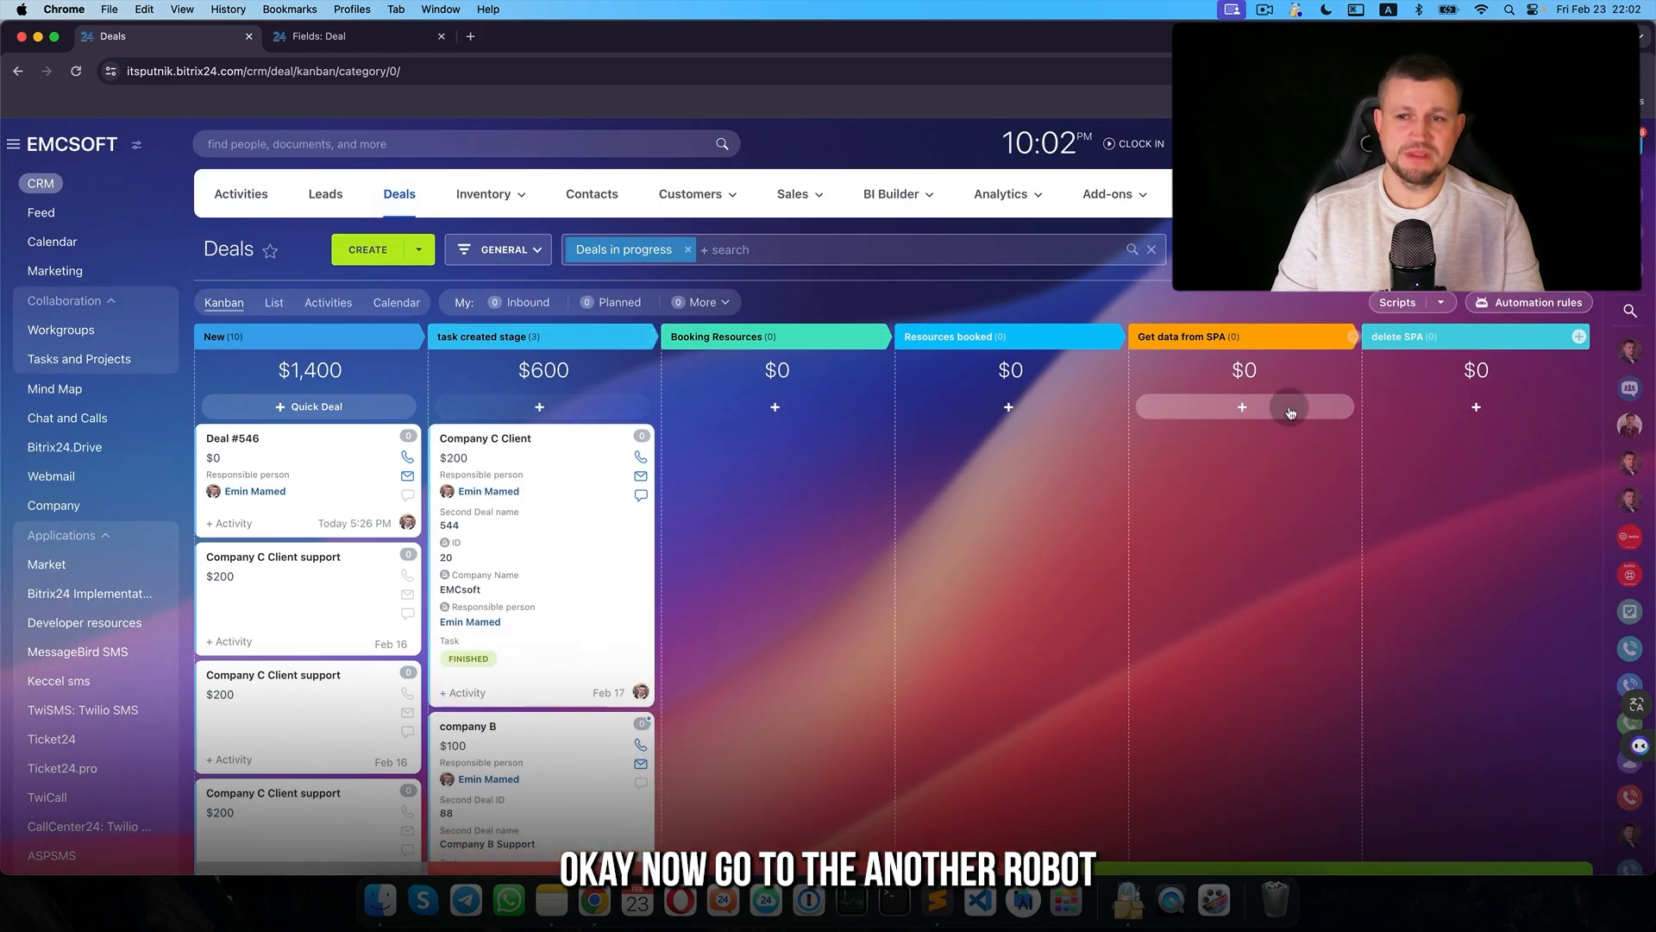
# - Add a Generate code rule to Booking Resources with string length 12 and all four alphabet sets
pyautogui.click(535, 572)
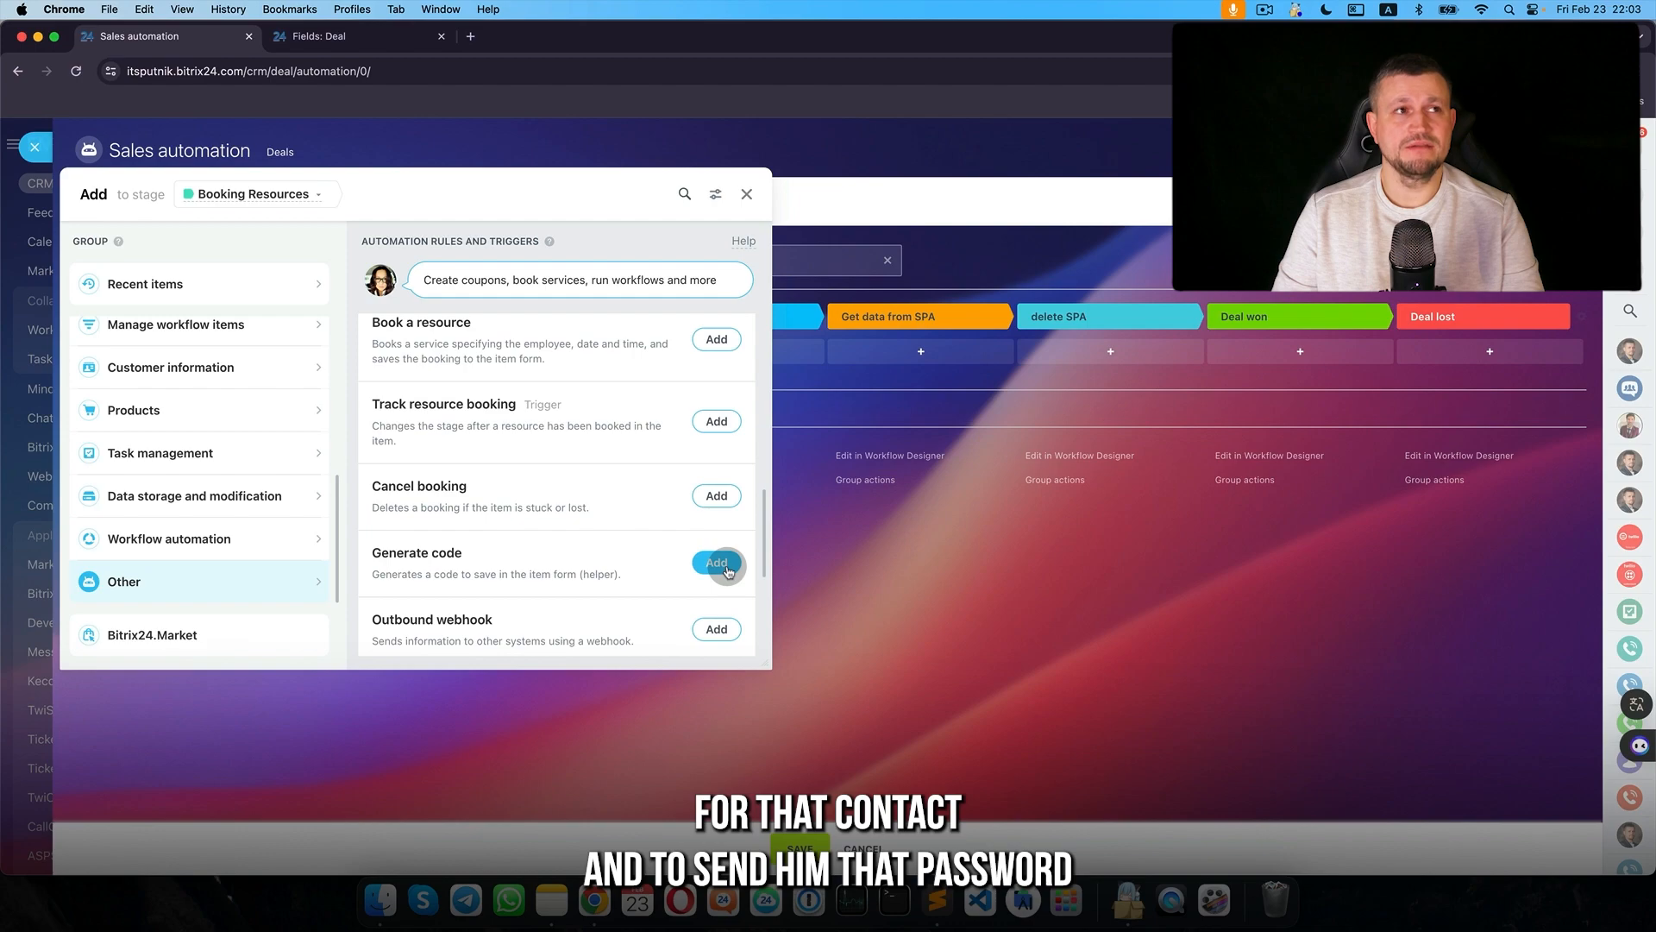
pyautogui.click(725, 571)
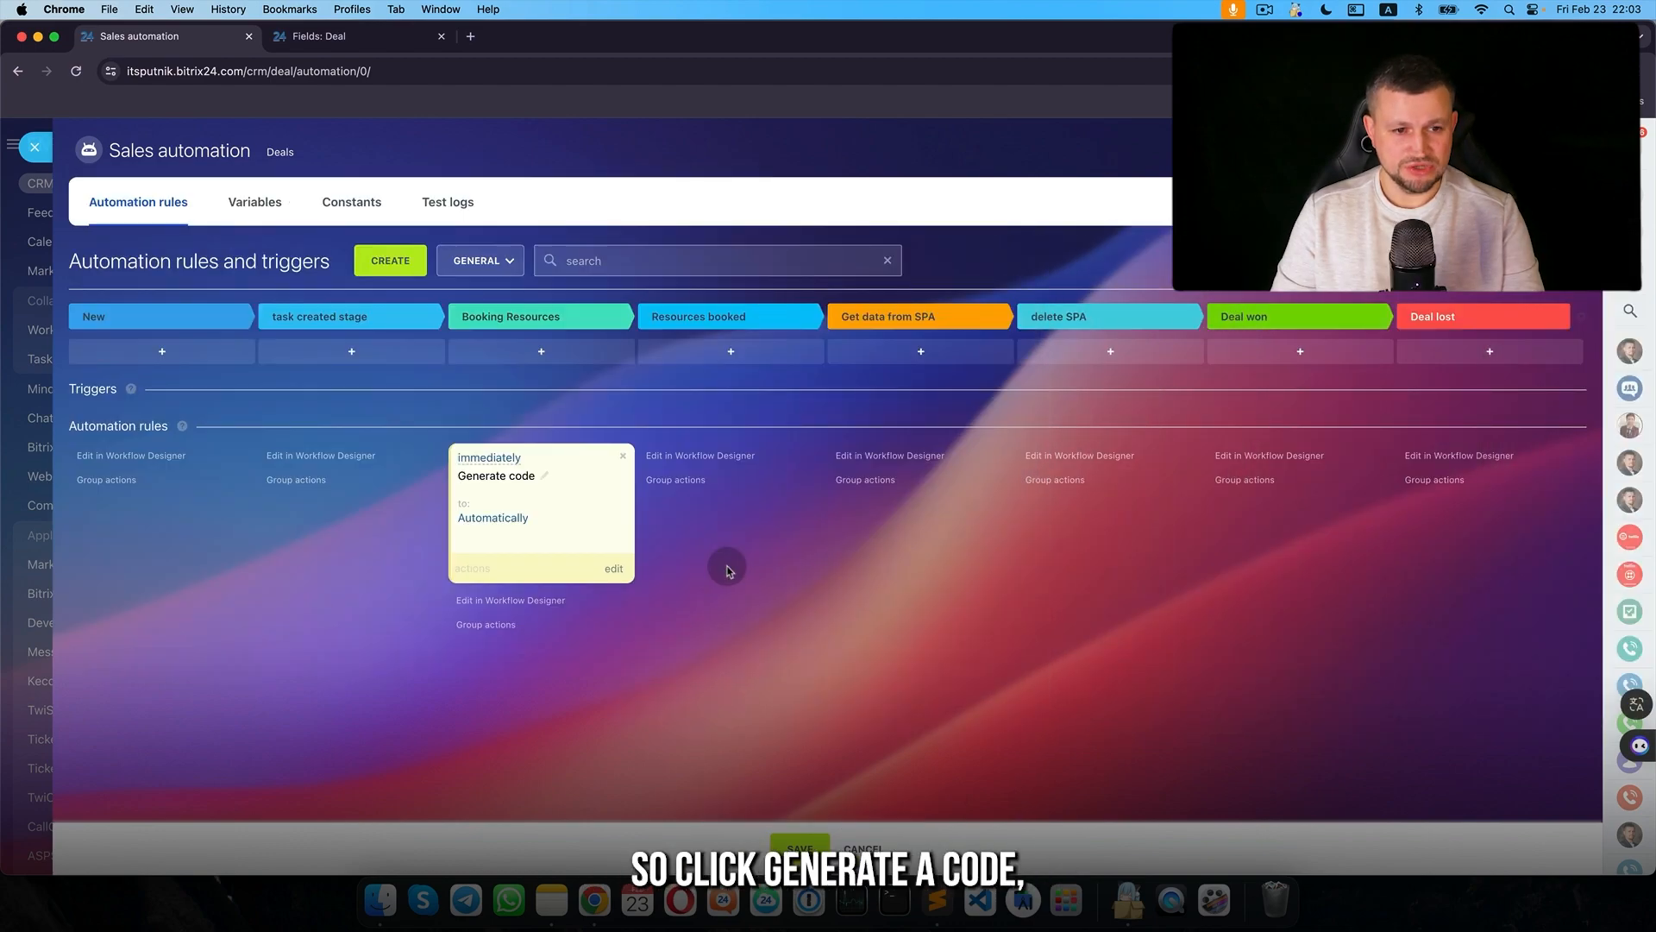
pyautogui.doubleClick(515, 491)
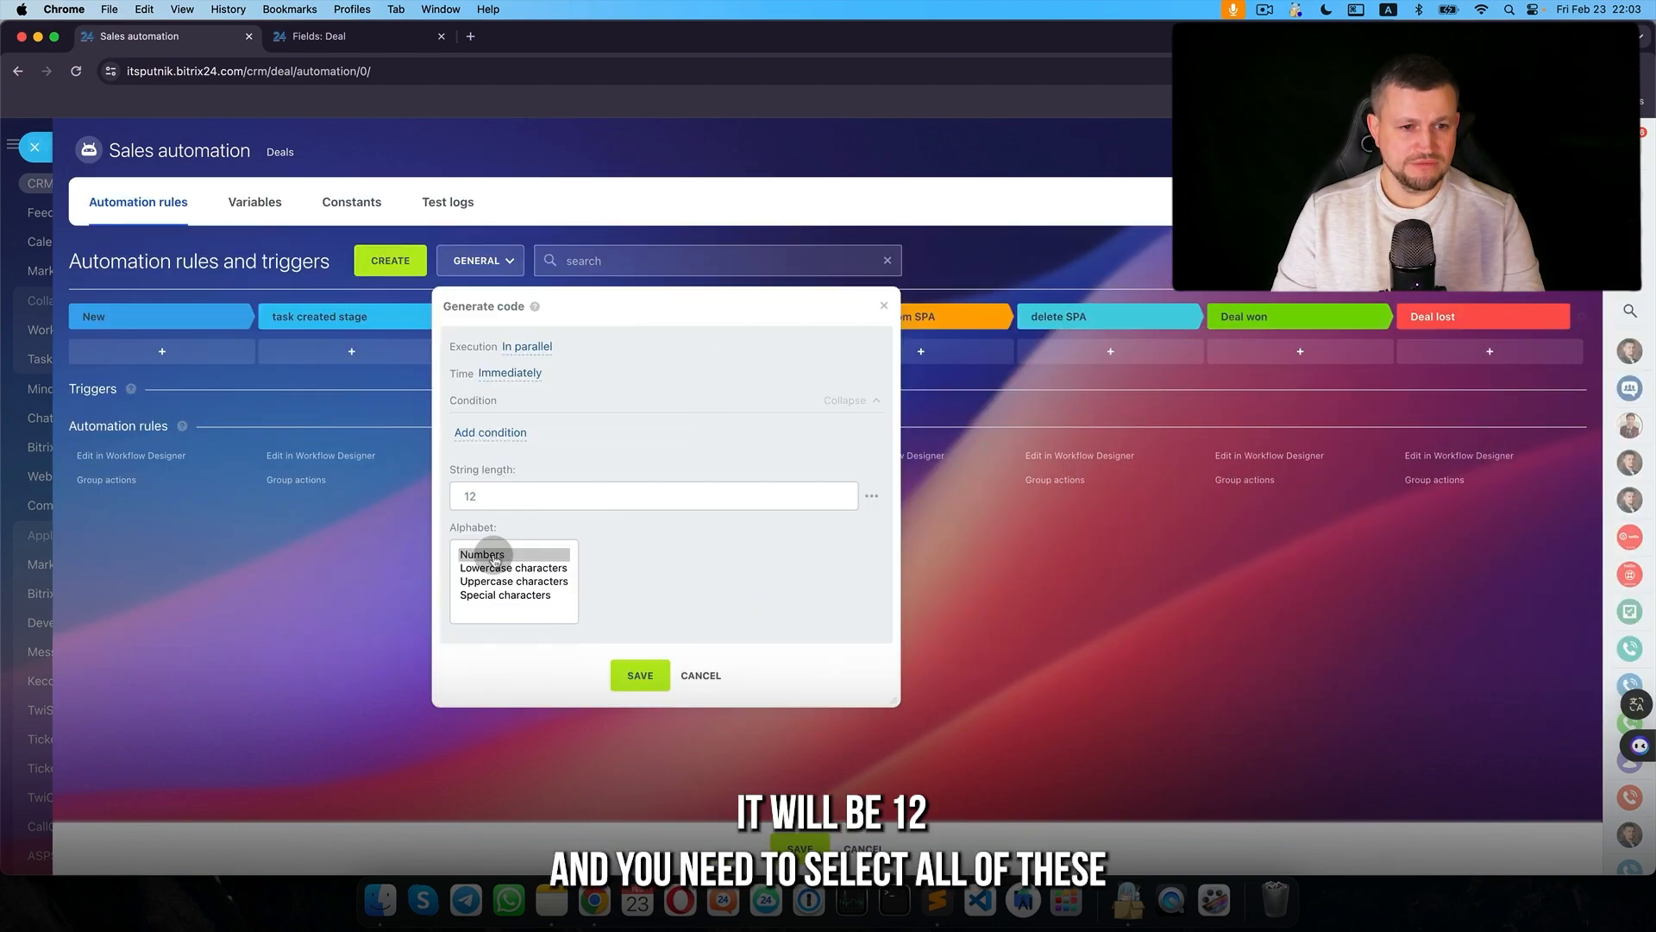
pyautogui.moveTo(492, 576); pyautogui.dragTo(502, 595)
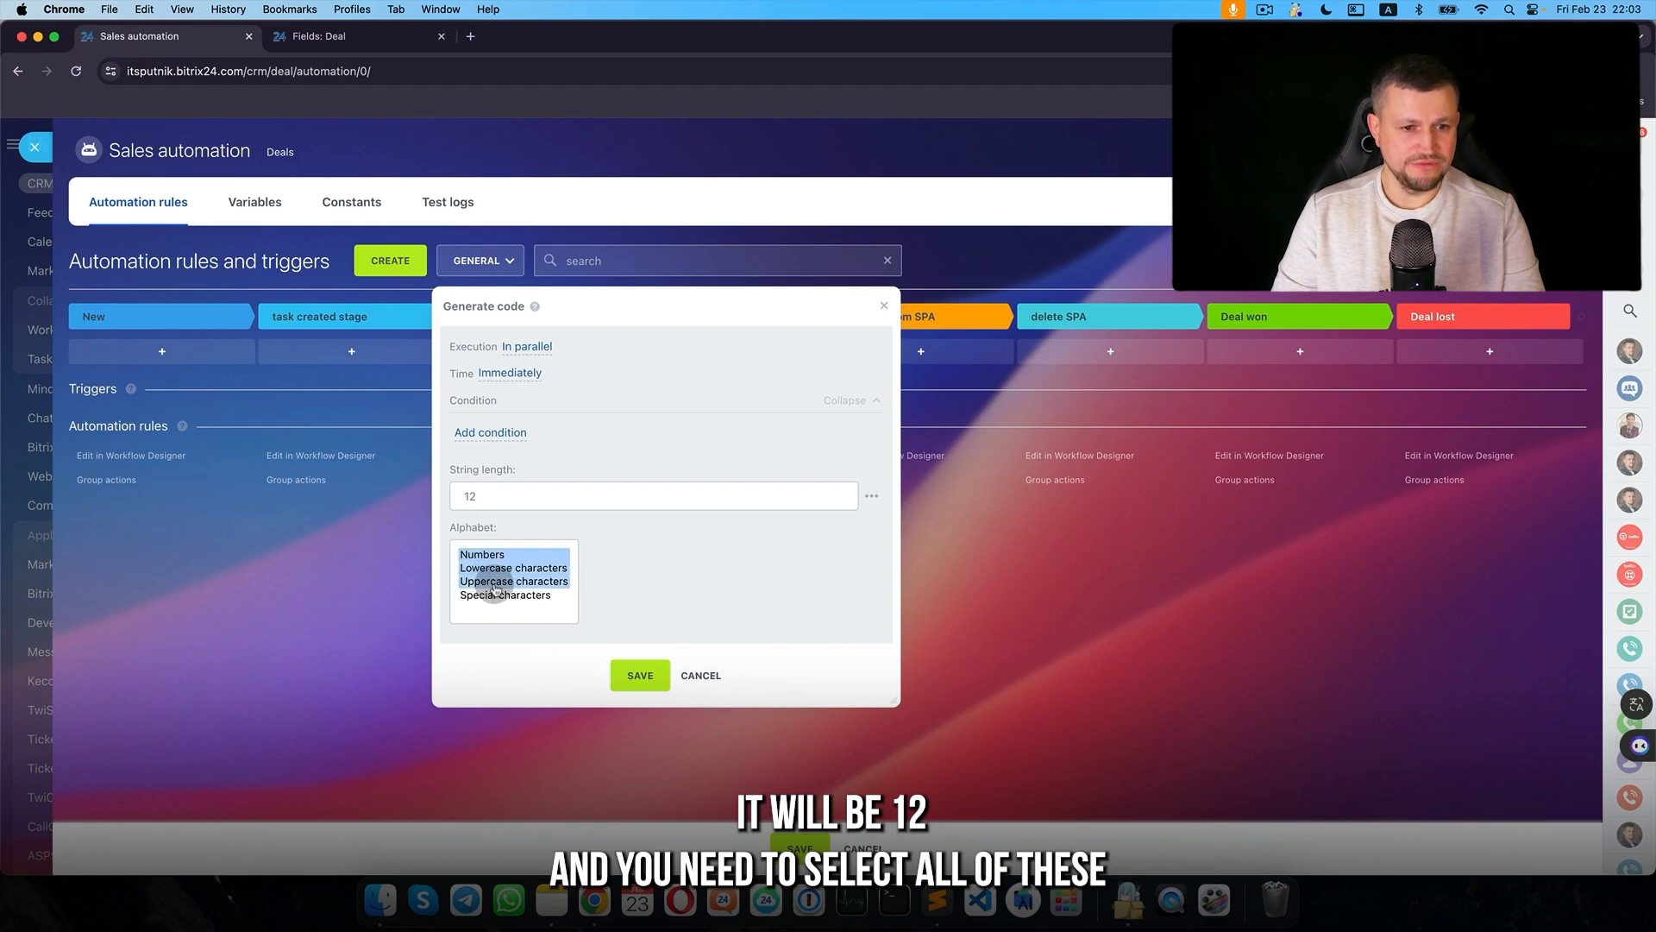
pyautogui.click(640, 675)
# - Save the automation rules and reopen the Company C Client deal
pyautogui.click(803, 843)
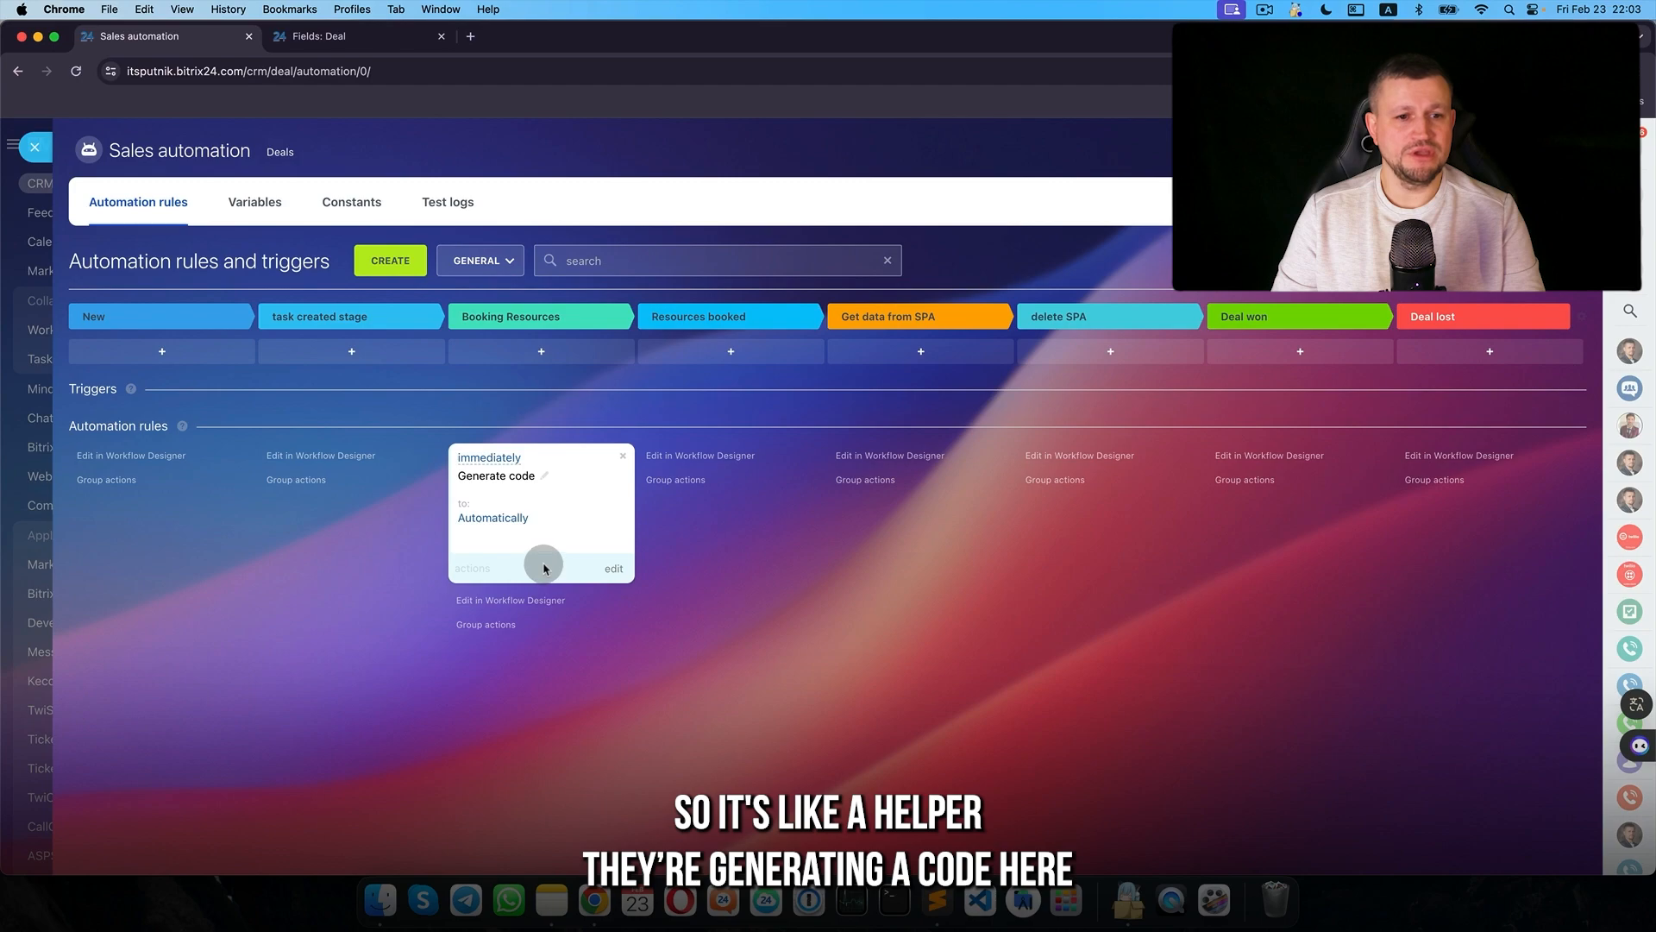
pyautogui.press('Escape')
pyautogui.click(510, 442)
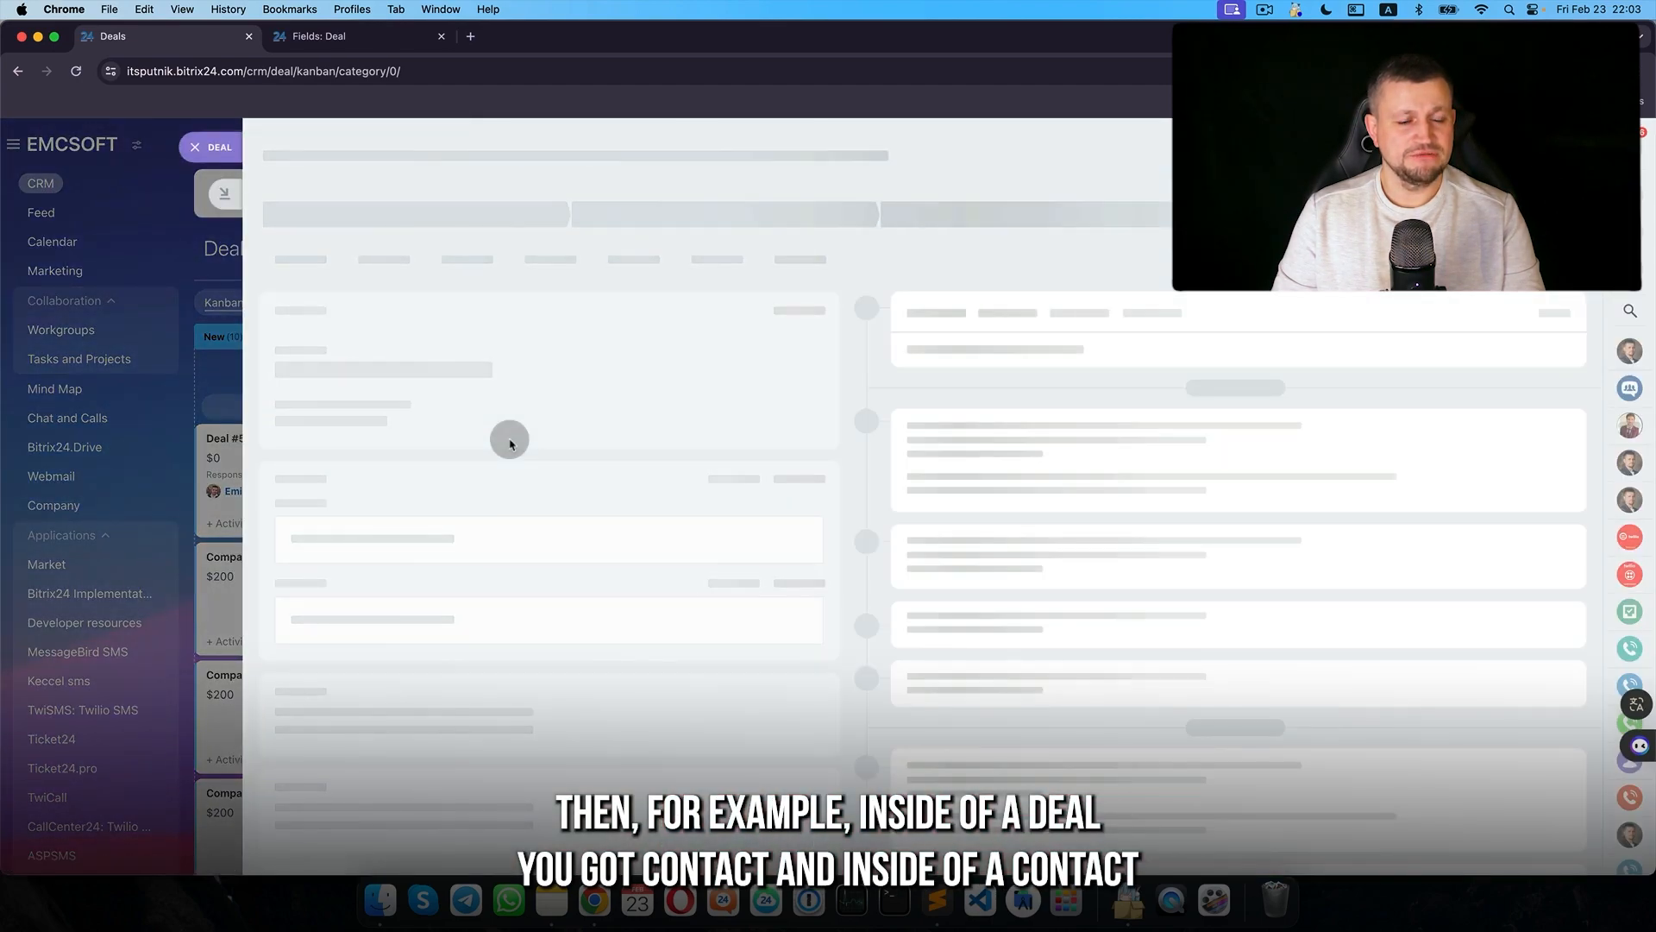
# - Inspect the deal contact's Ticket24 password field and stored value, then return to the deal
pyautogui.click(333, 469)
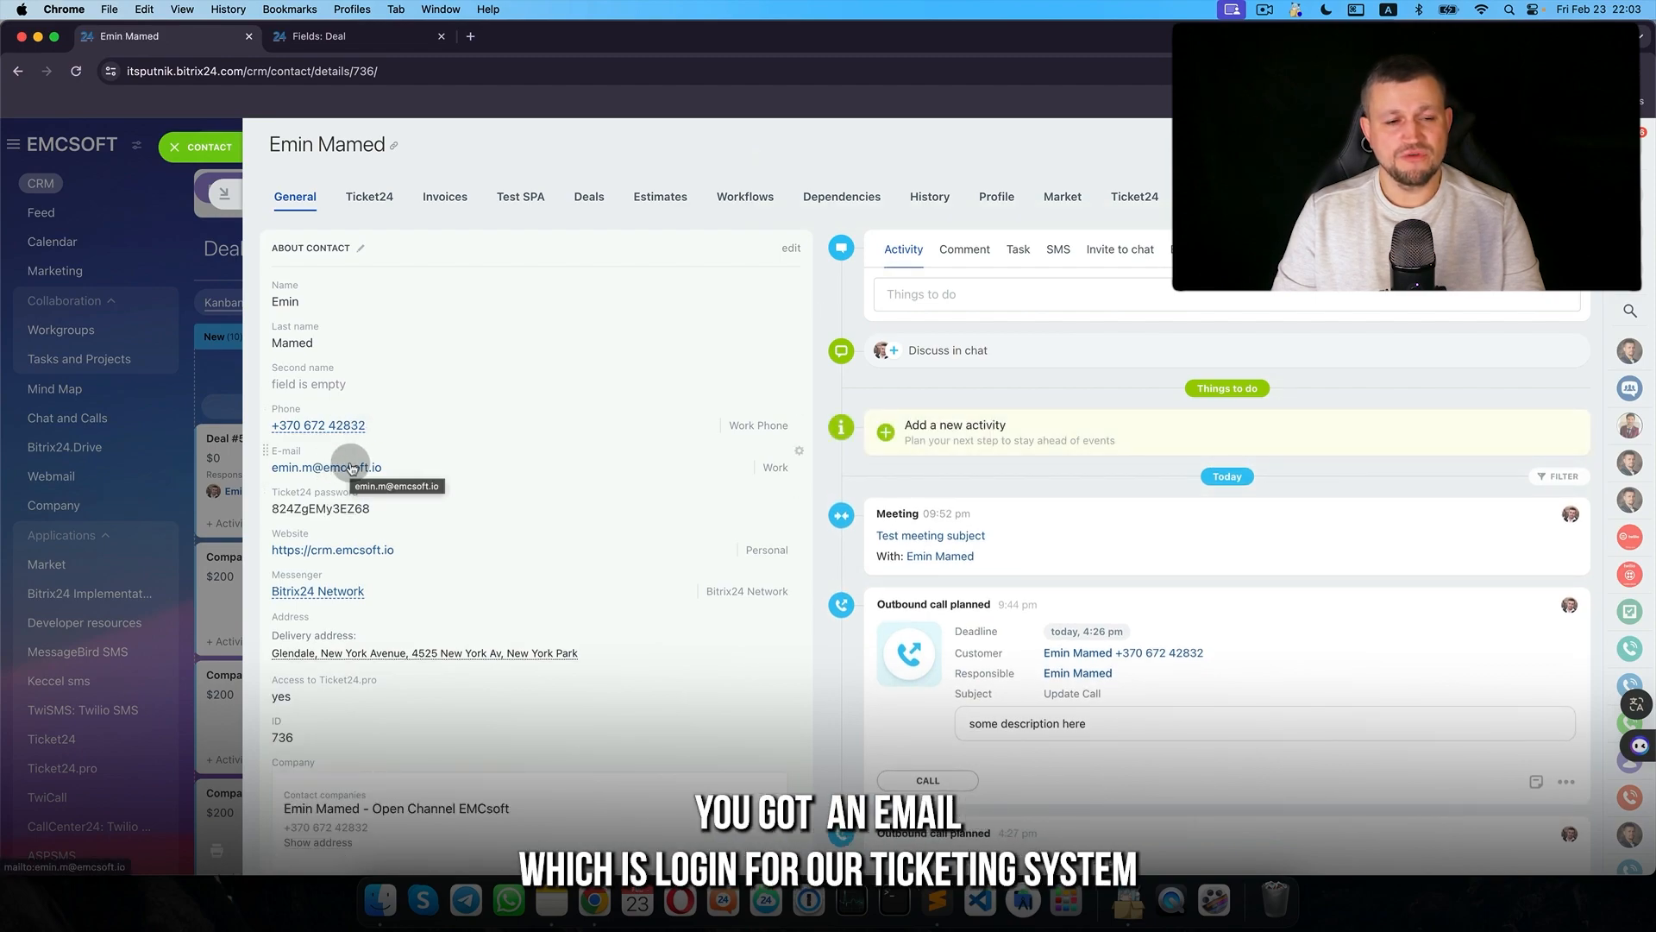
pyautogui.moveTo(366, 492); pyautogui.dragTo(296, 494)
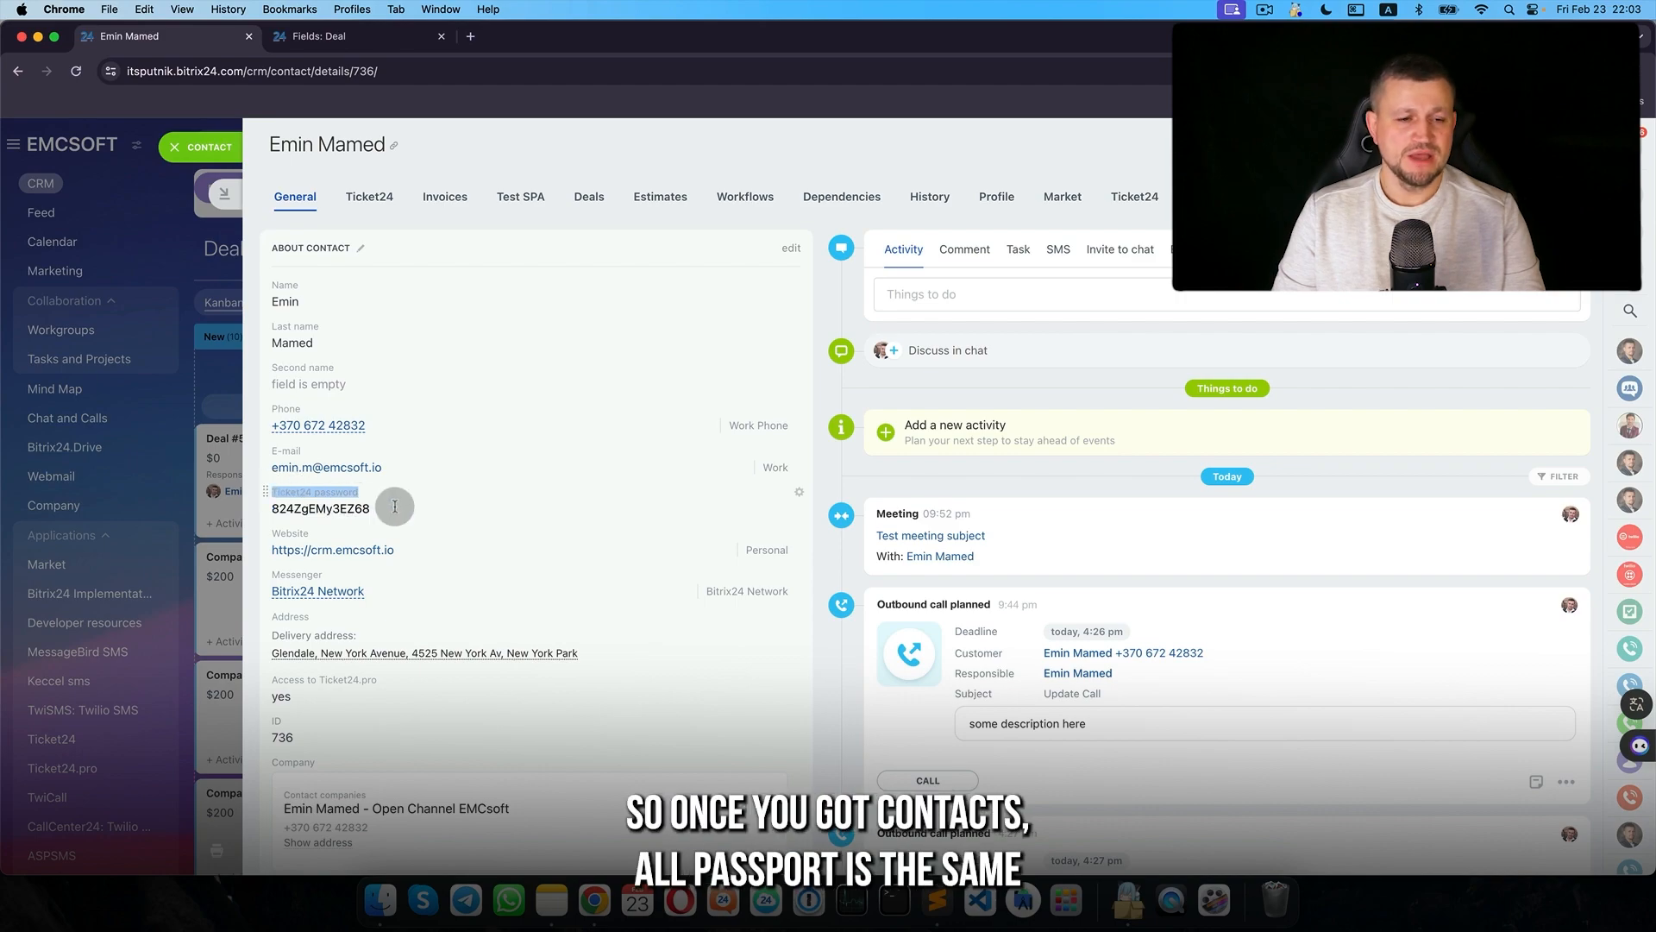
pyautogui.moveTo(395, 506); pyautogui.dragTo(304, 507)
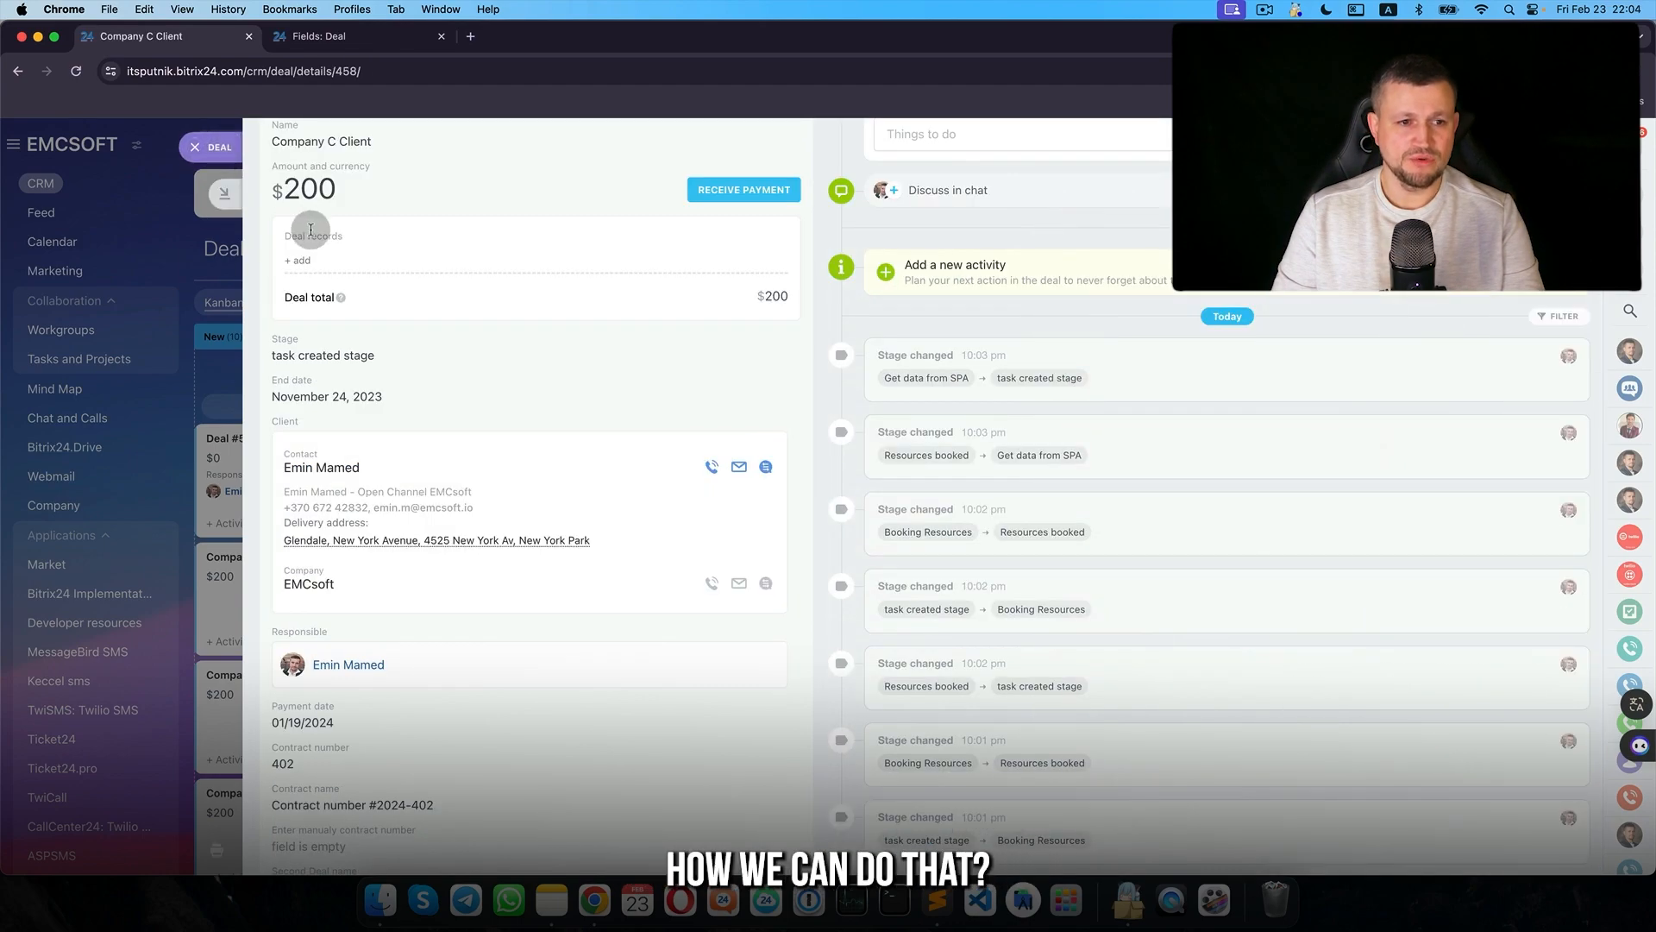
pyautogui.press('Escape')
# - Add a Customer information > Modify contact rule to the Booking Resources stage
pyautogui.click(1495, 309)
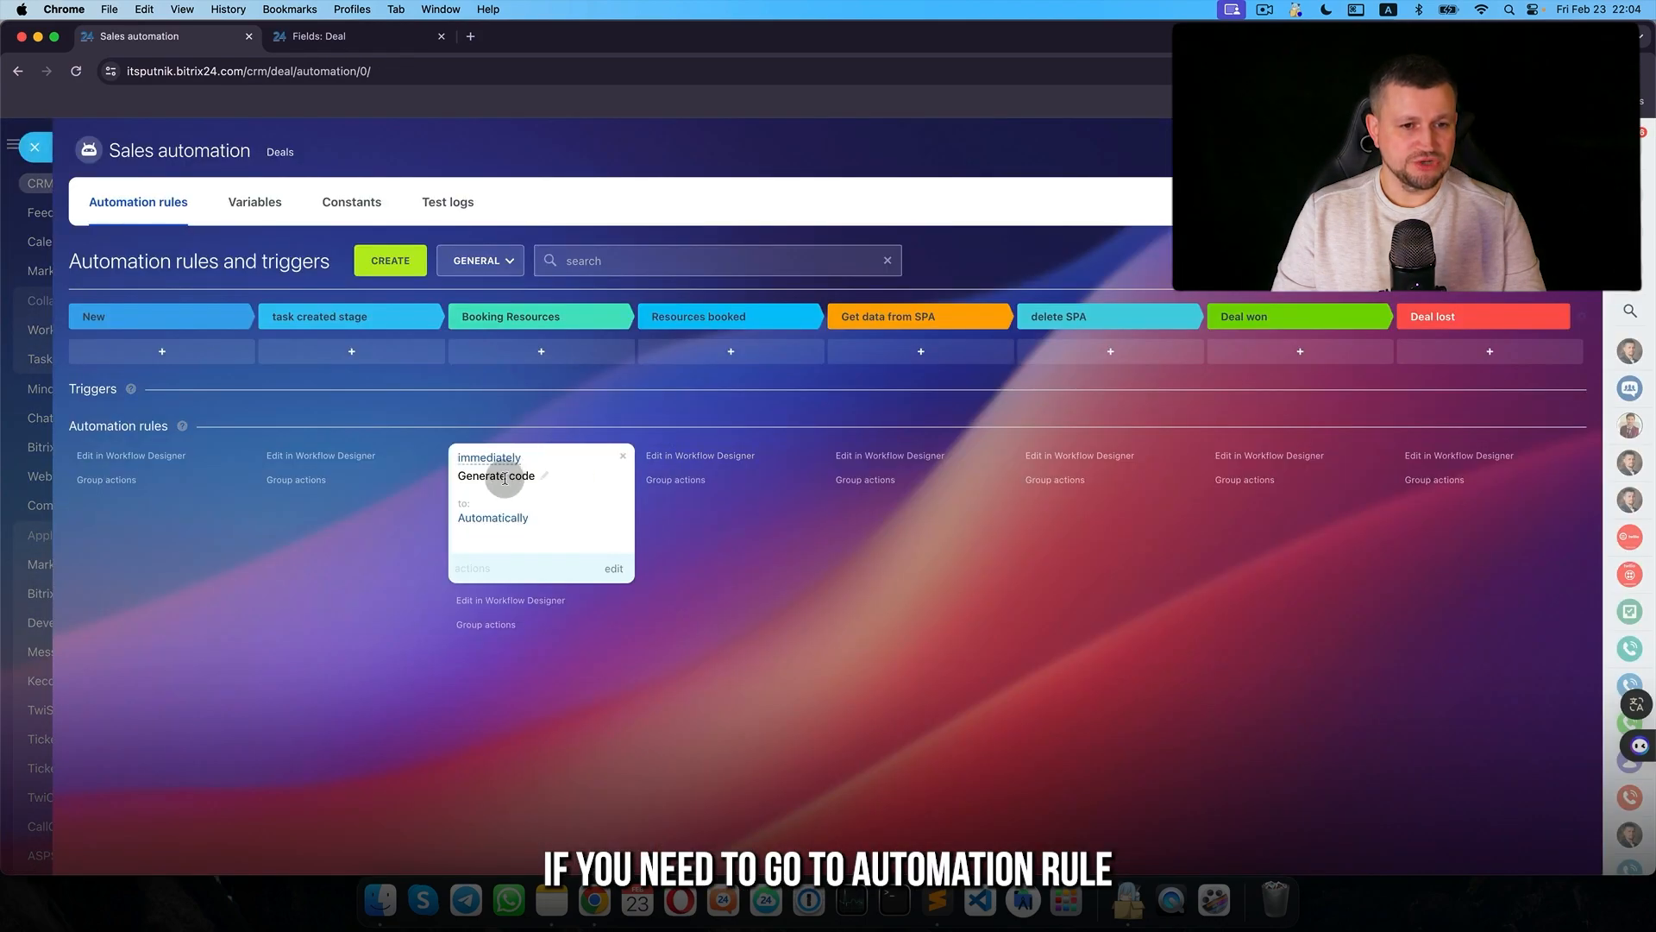
pyautogui.click(565, 358)
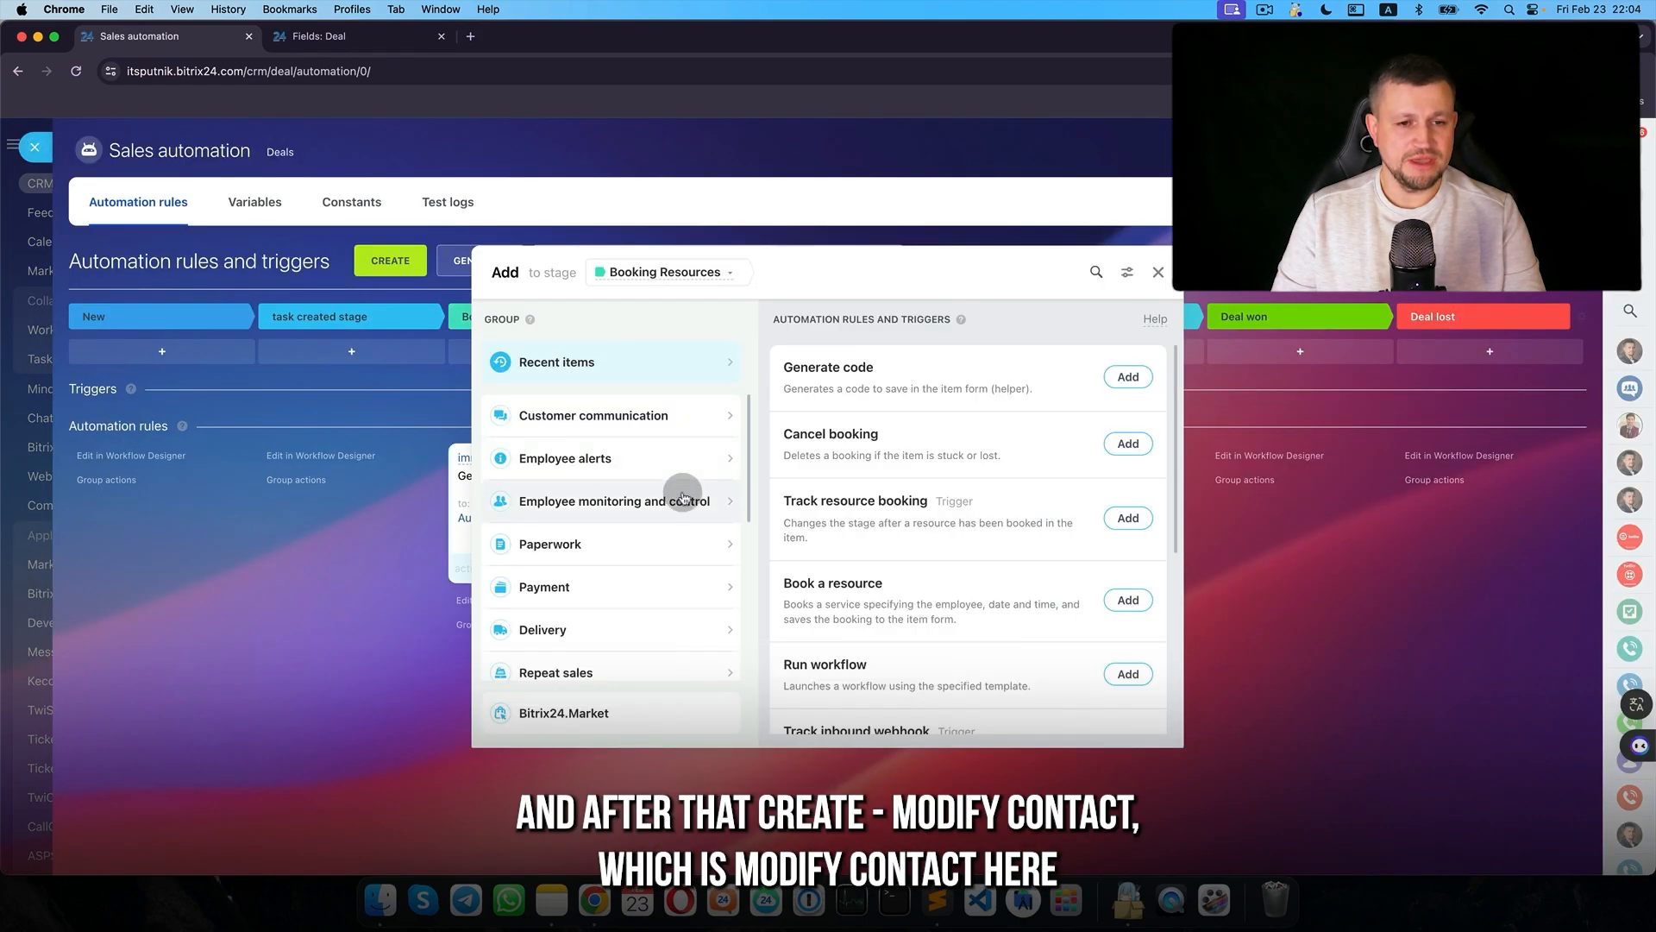
pyautogui.scroll(-5, 350, 598)
pyautogui.click(371, 451)
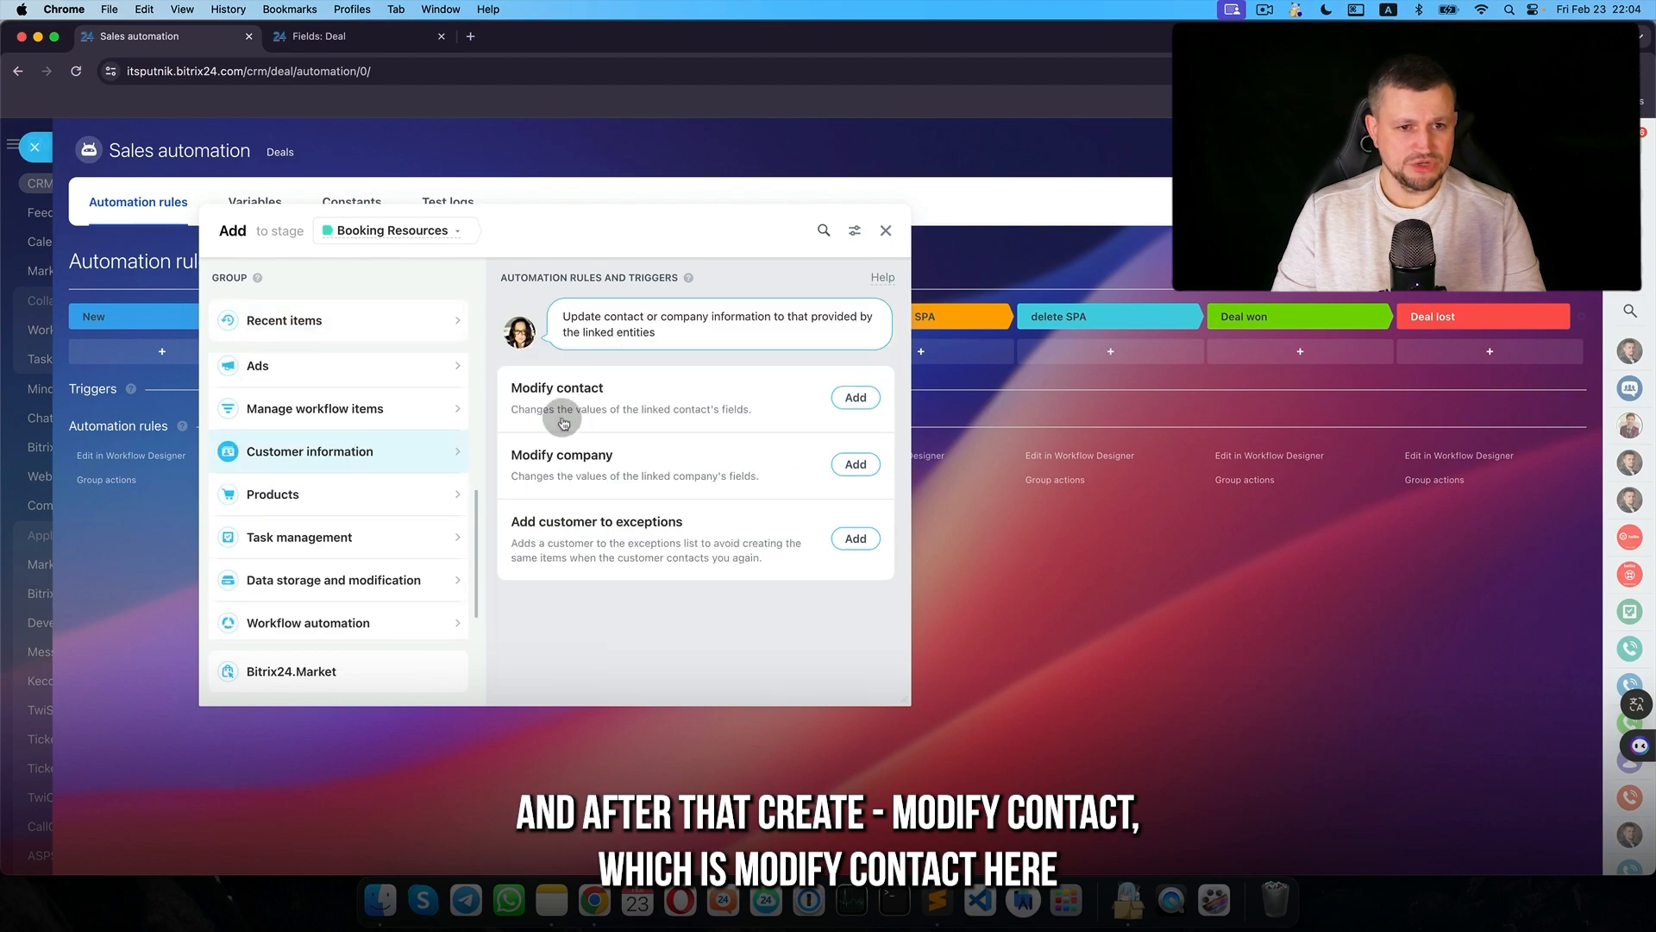
pyautogui.click(856, 398)
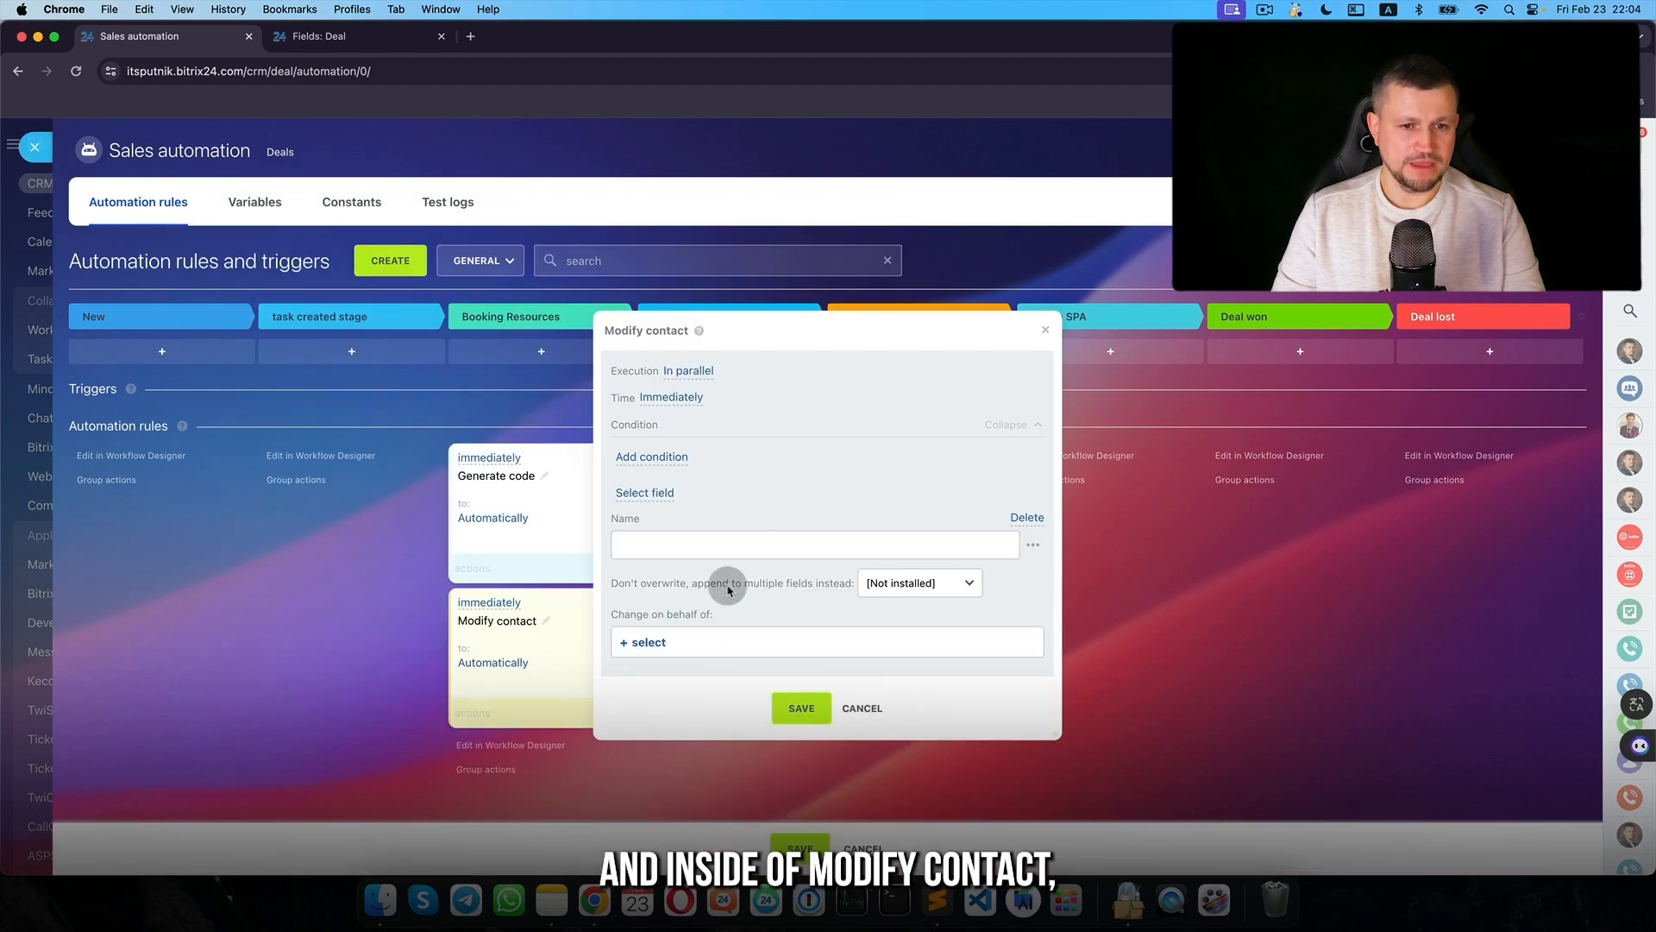
pyautogui.moveTo(769, 341); pyautogui.dragTo(358, 294)
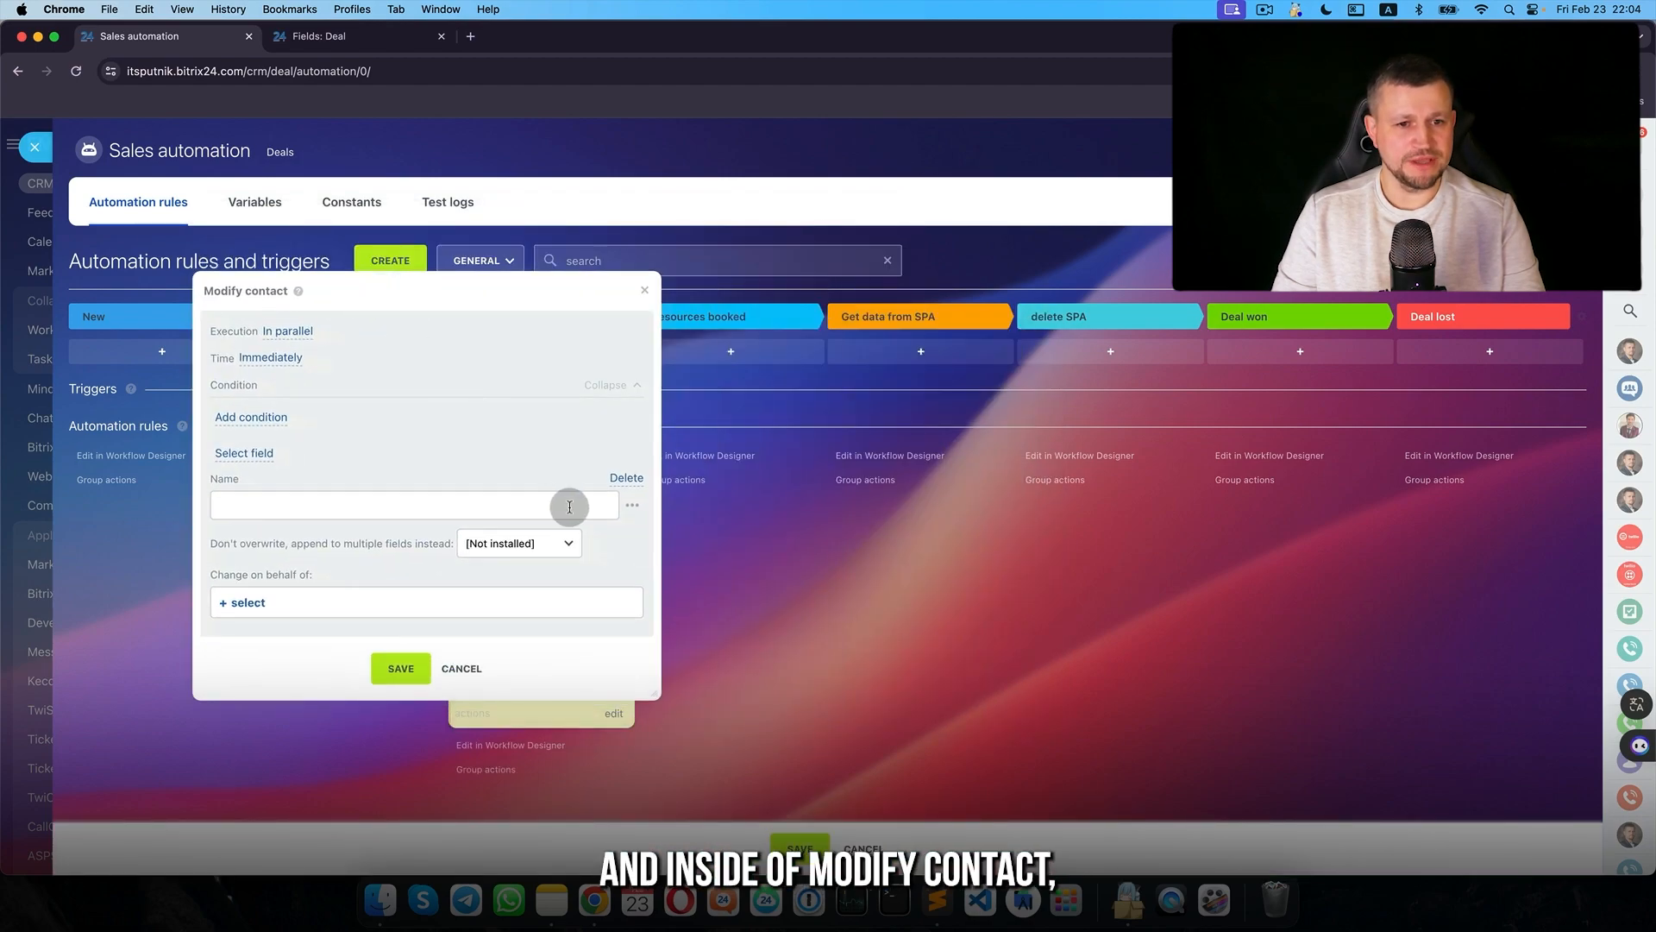
# - Replace the rule's default Name field with the Ticket24 password field
pyautogui.click(627, 477)
pyautogui.click(245, 452)
pyautogui.scroll(-10, 289, 604)
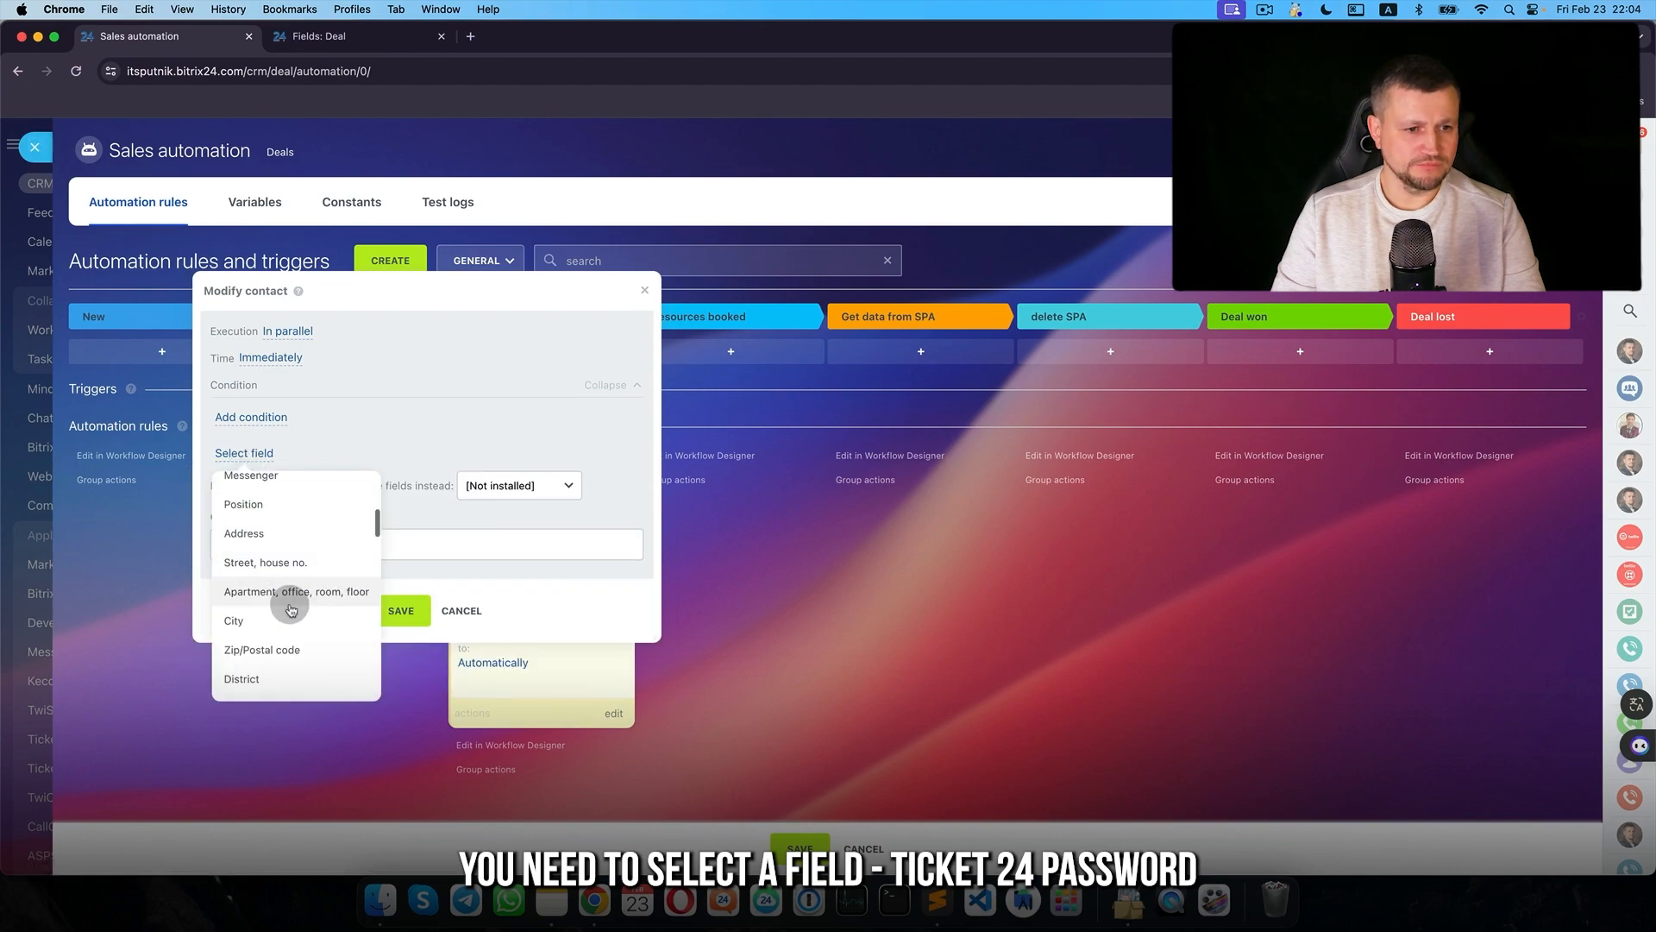
pyautogui.scroll(-3, 291, 610)
pyautogui.click(328, 599)
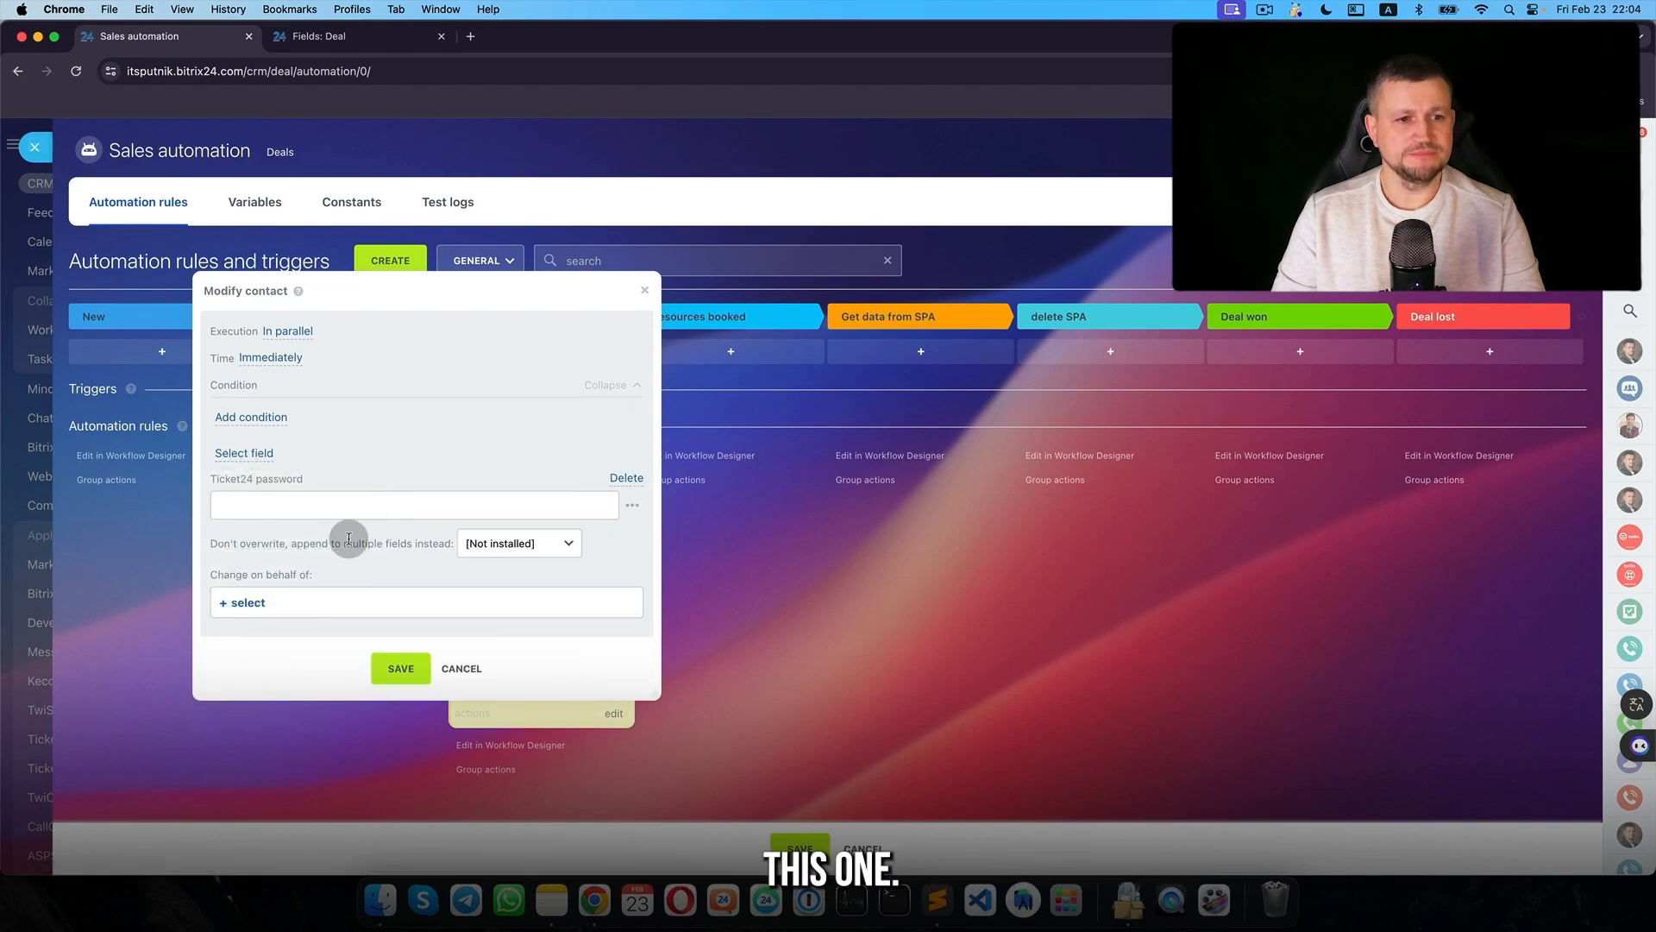
# - Fill Ticket24 password with the Generate code result, set the acting user, and save the rule
pyautogui.click(634, 509)
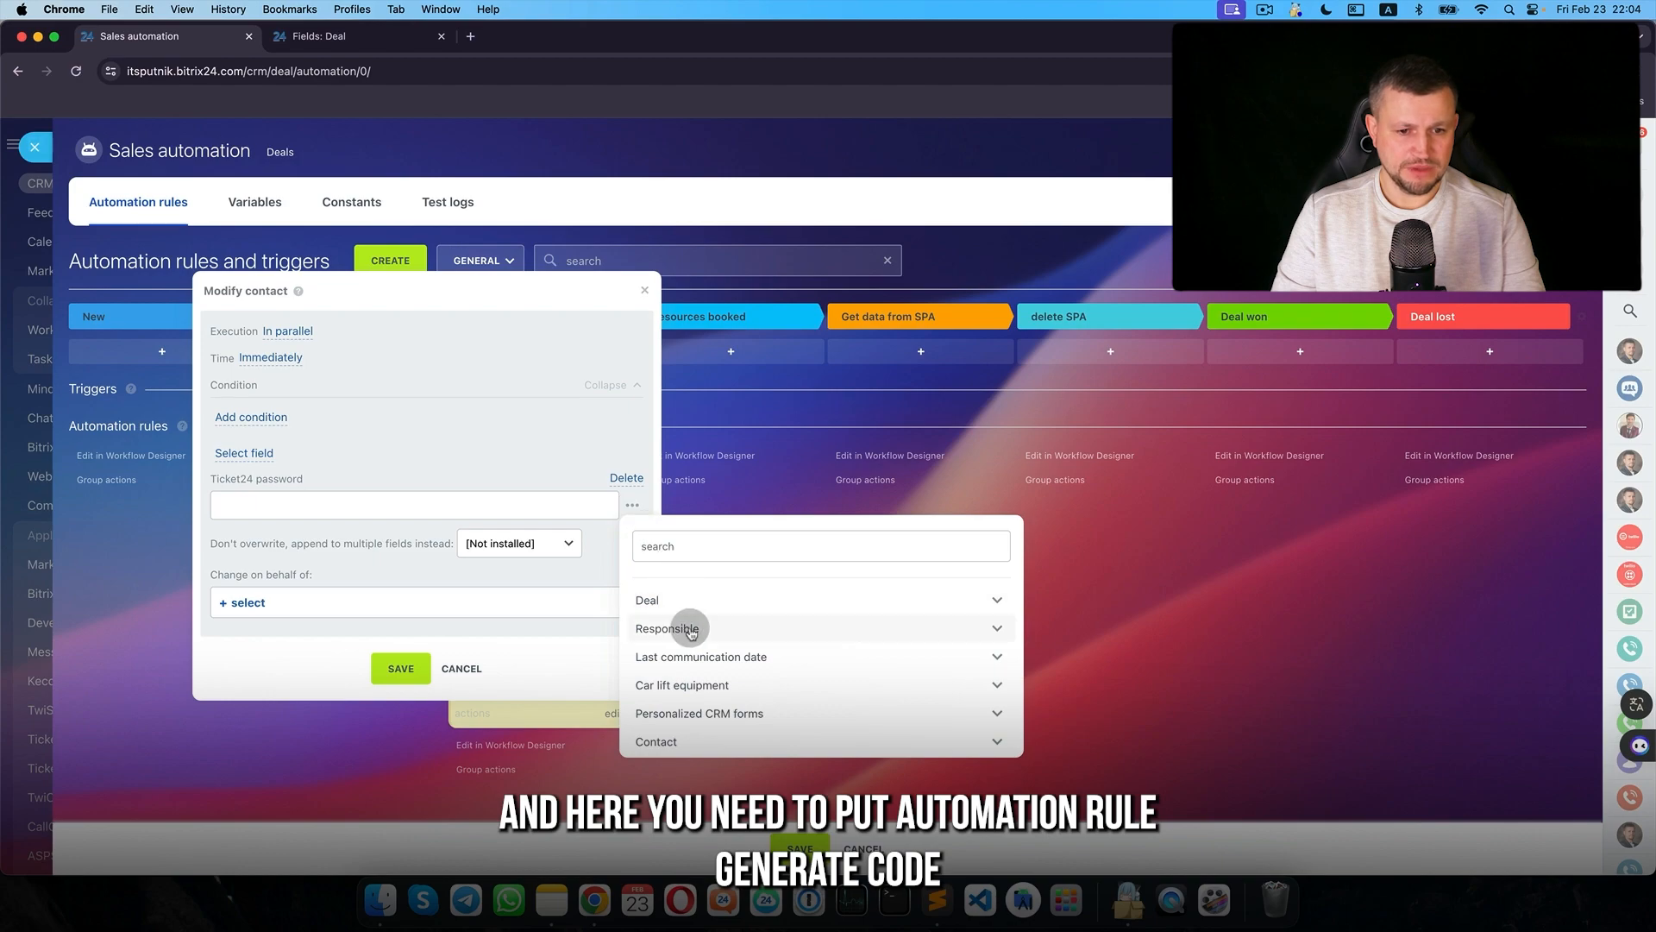
pyautogui.scroll(-5, 681, 664)
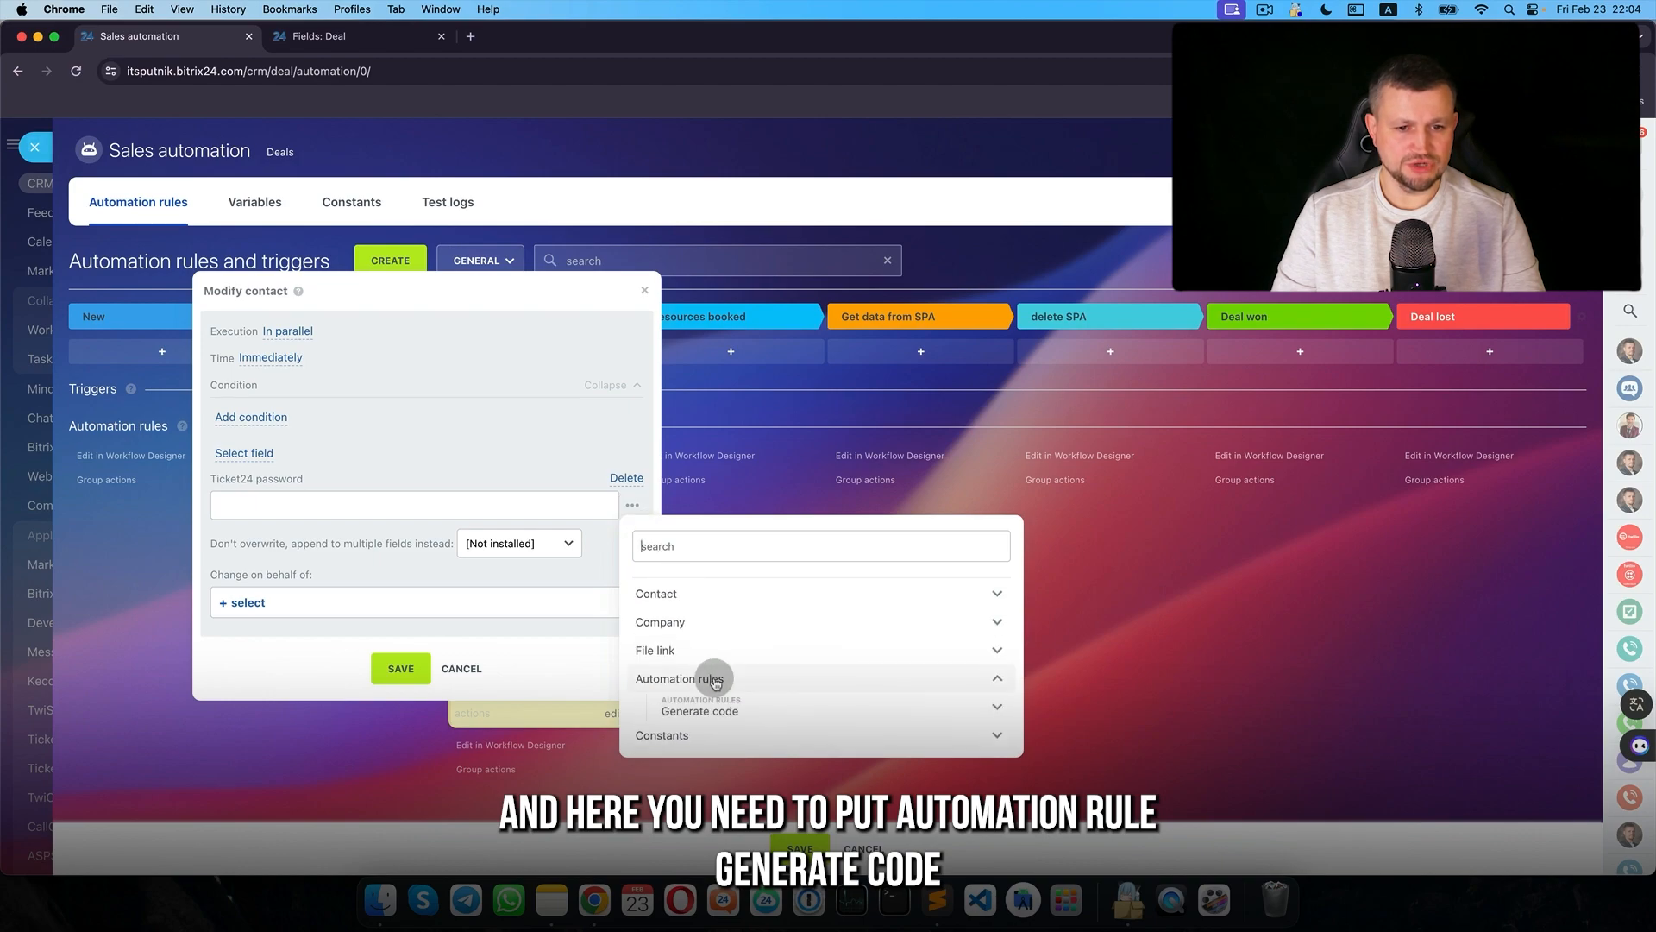
pyautogui.click(701, 739)
pyautogui.click(248, 602)
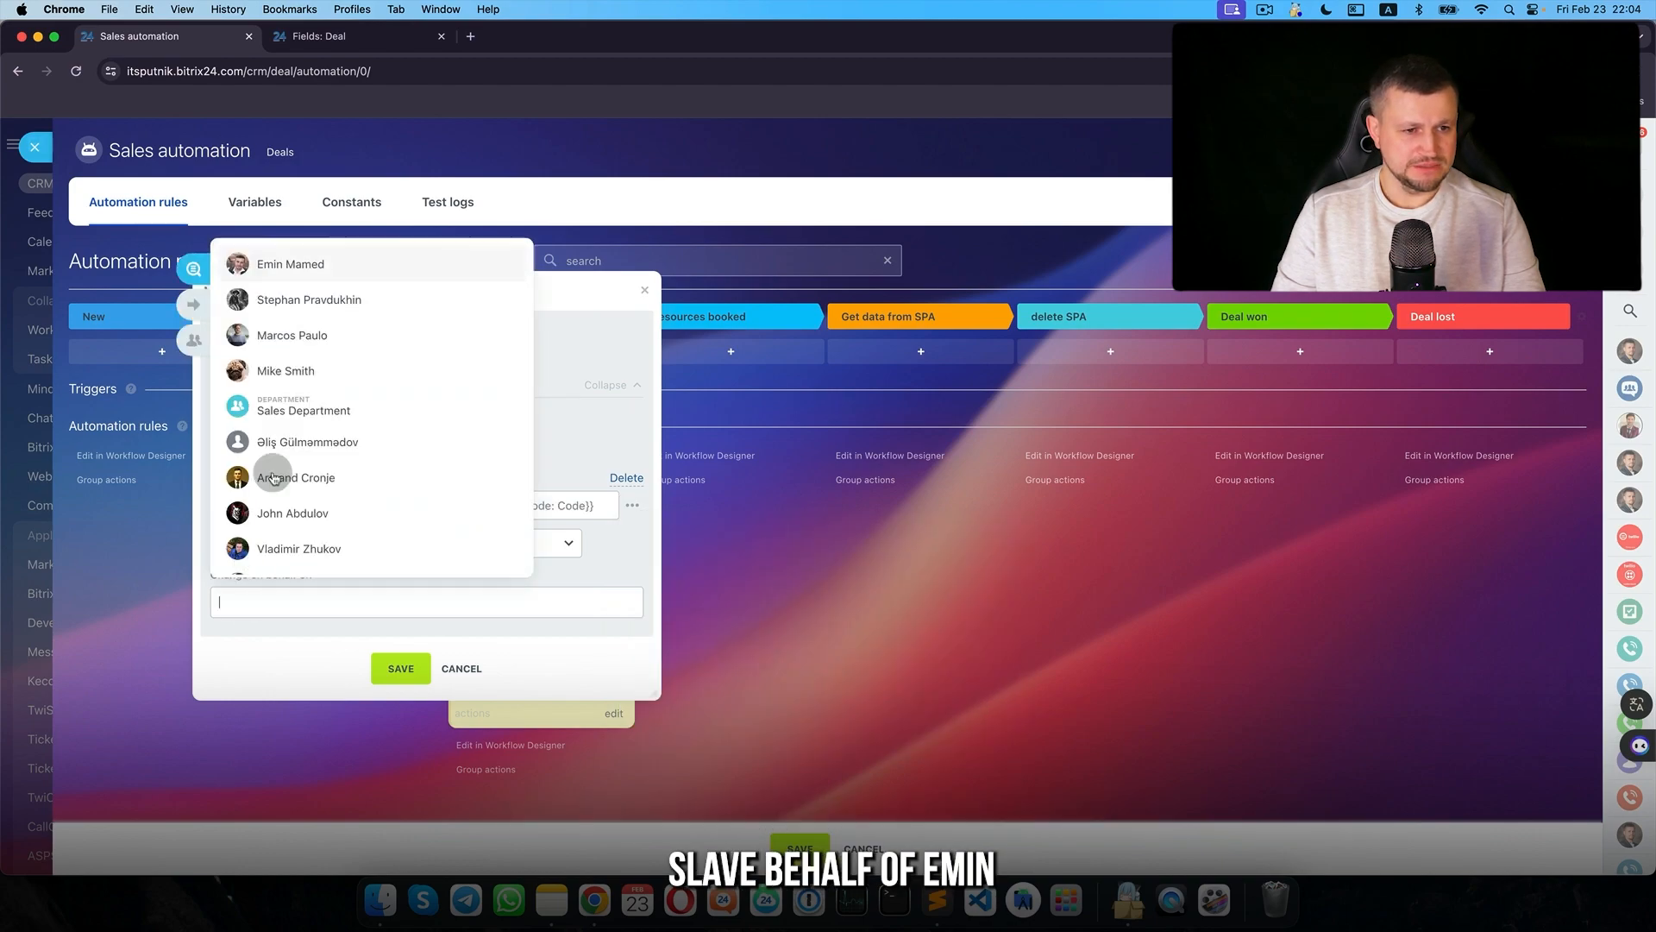
pyautogui.click(307, 263)
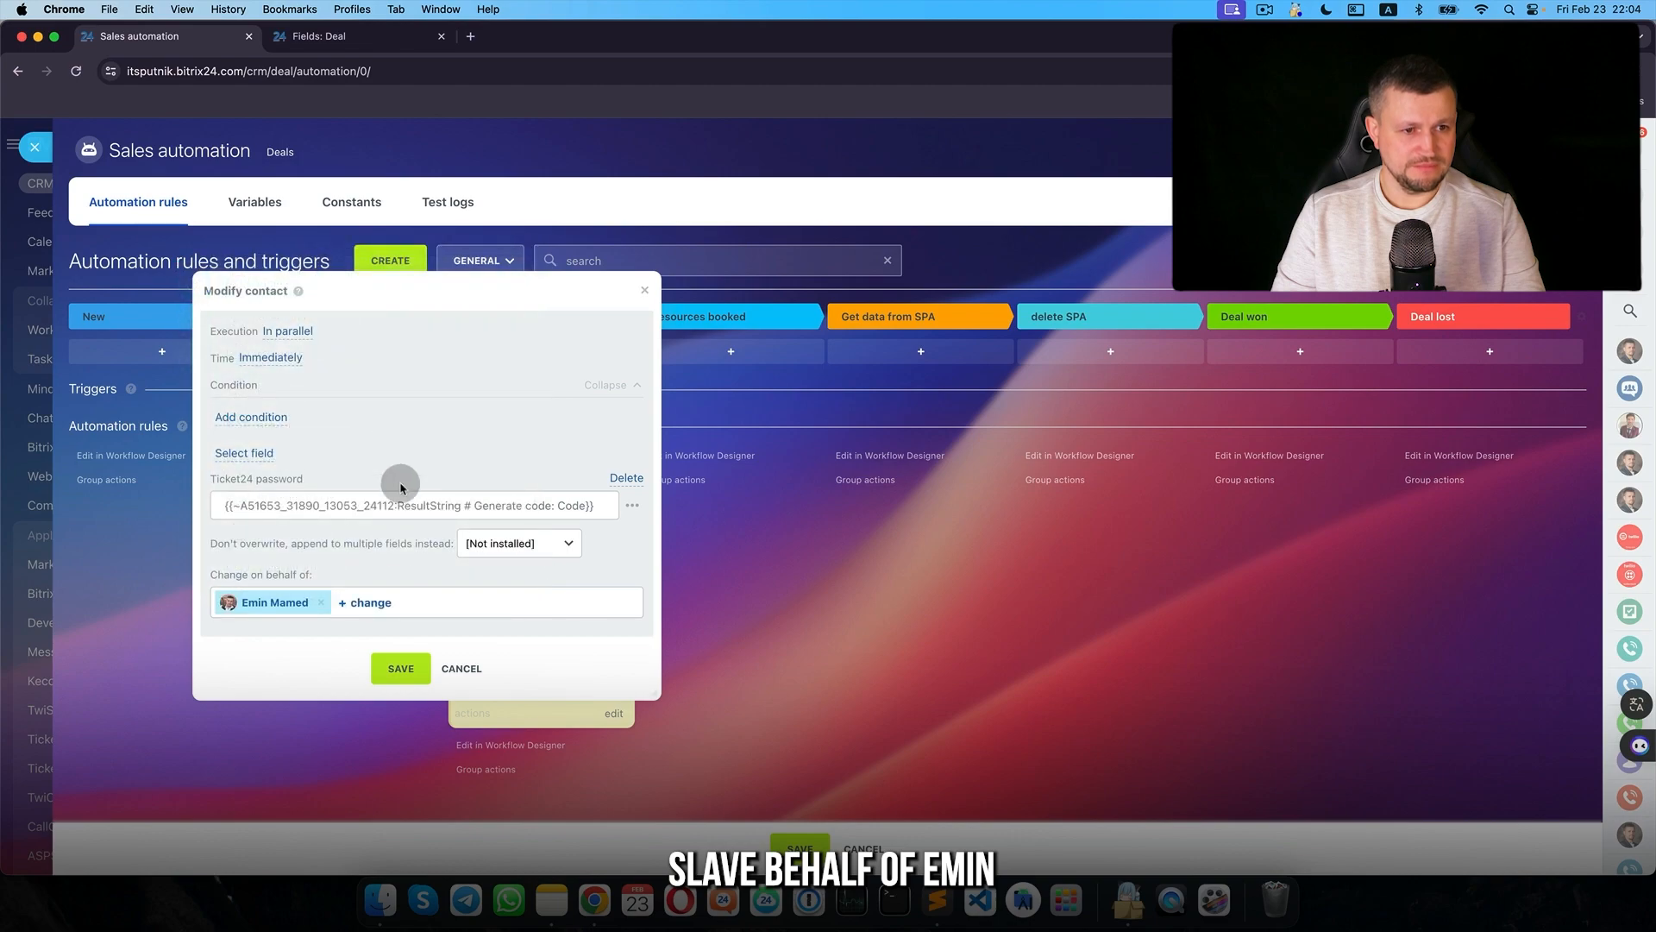
pyautogui.click(397, 668)
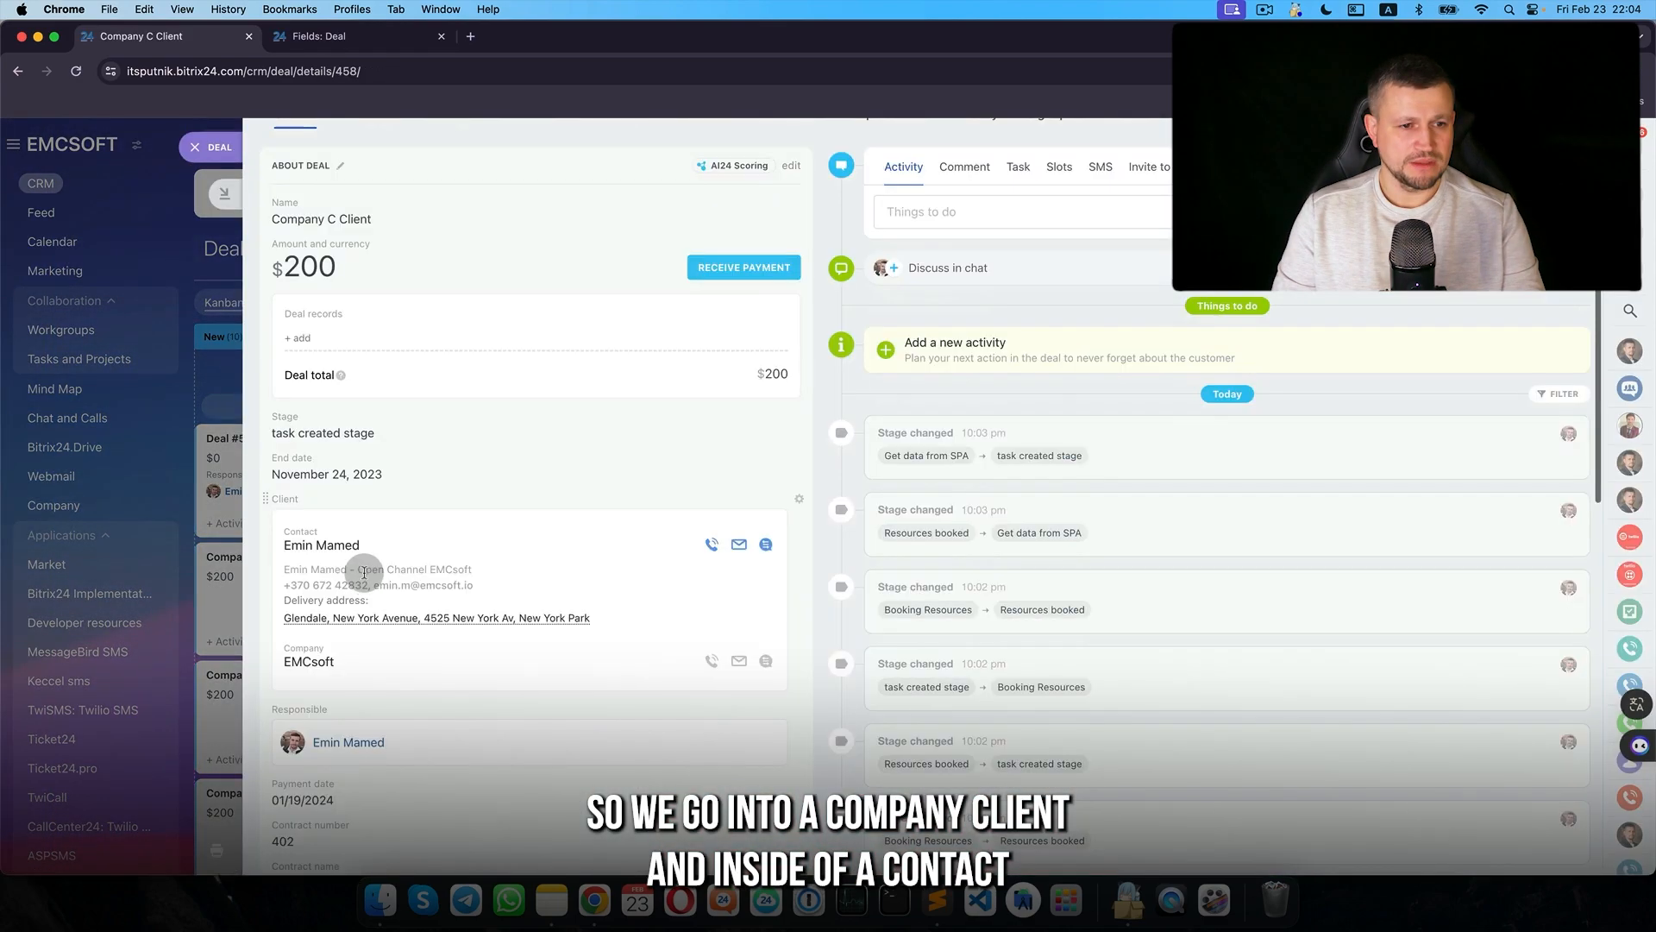
# - Clear the contact's Ticket24 password field and return to the deal
pyautogui.click(350, 546)
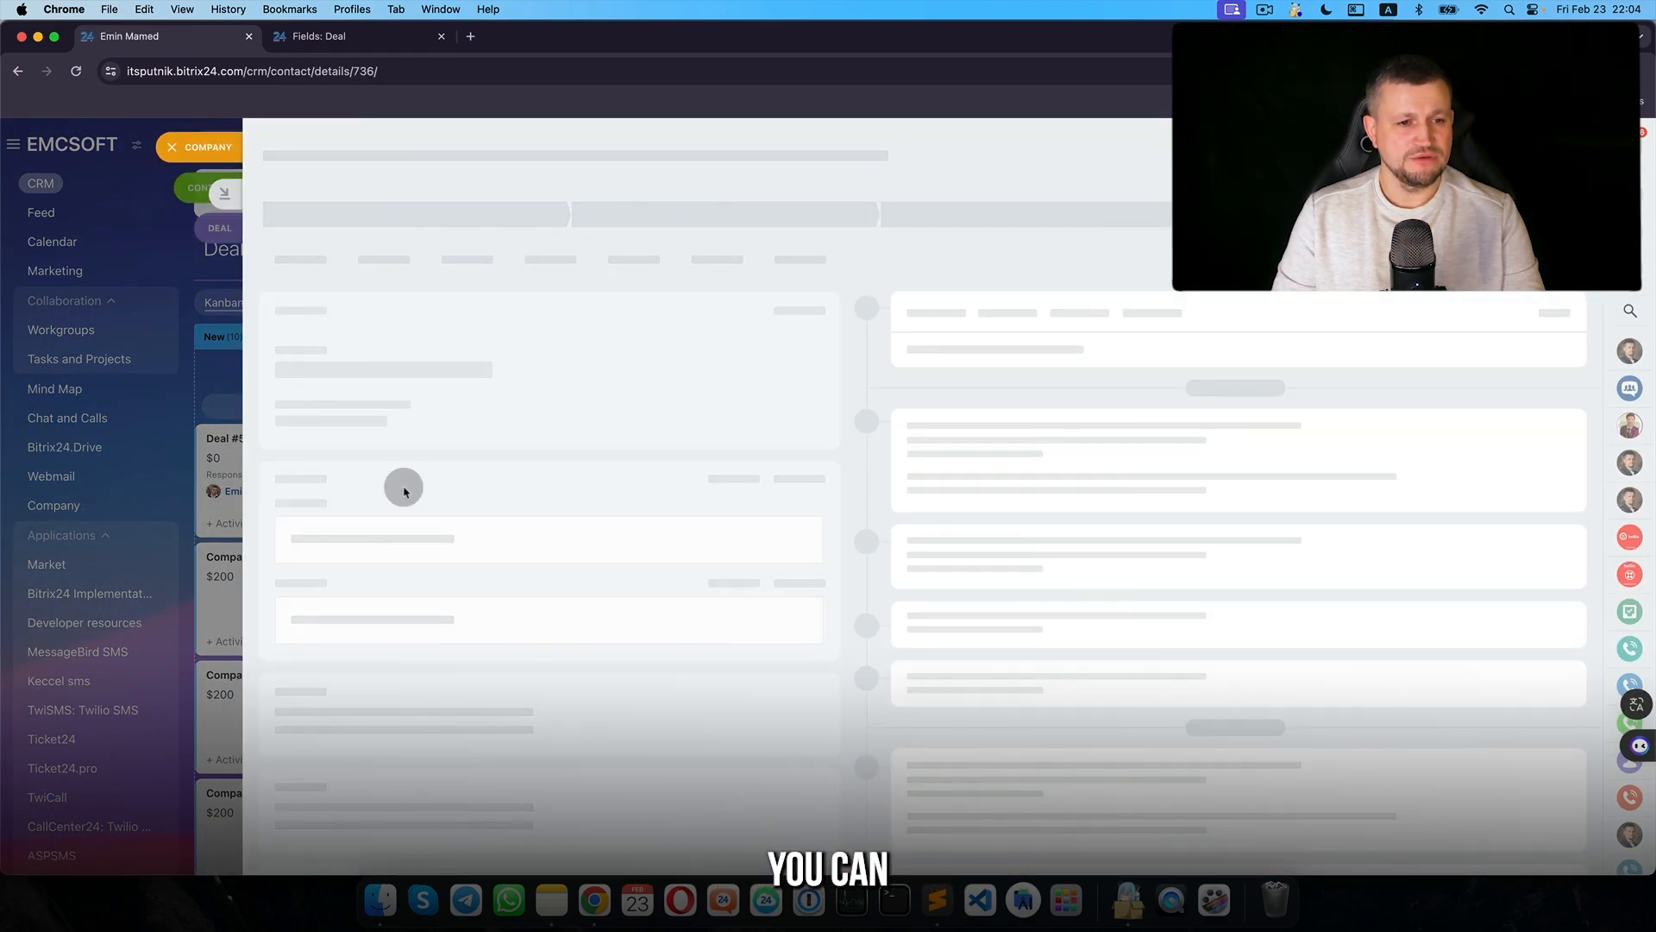
pyautogui.scroll(-10, 379, 485)
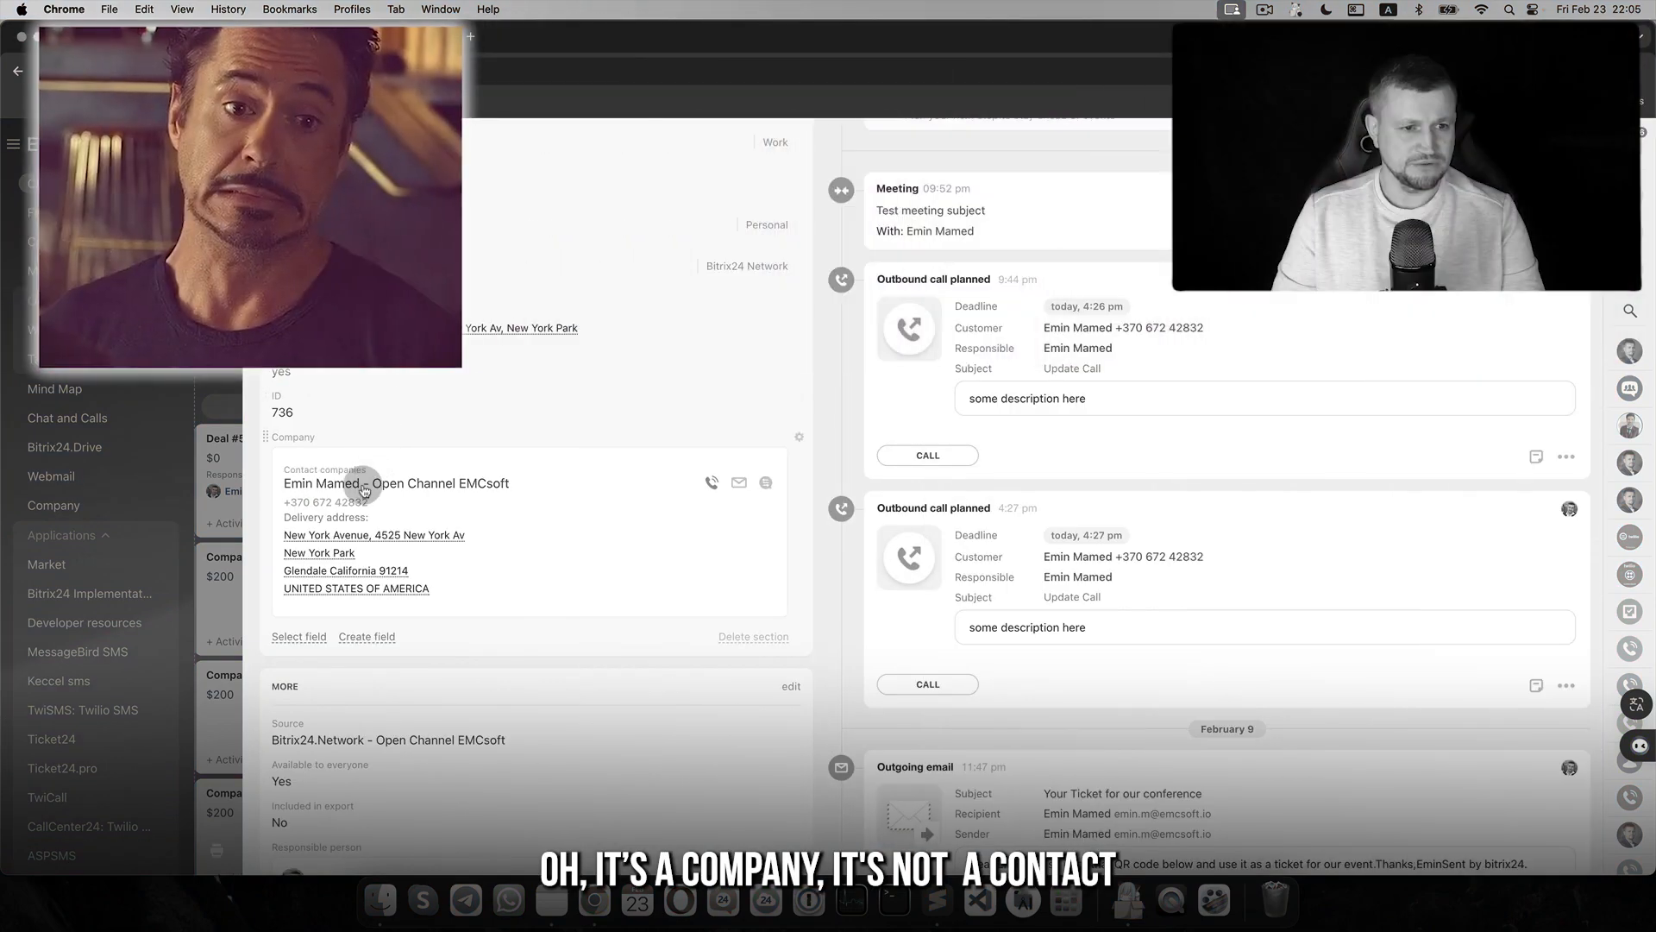
pyautogui.scroll(5, 366, 492)
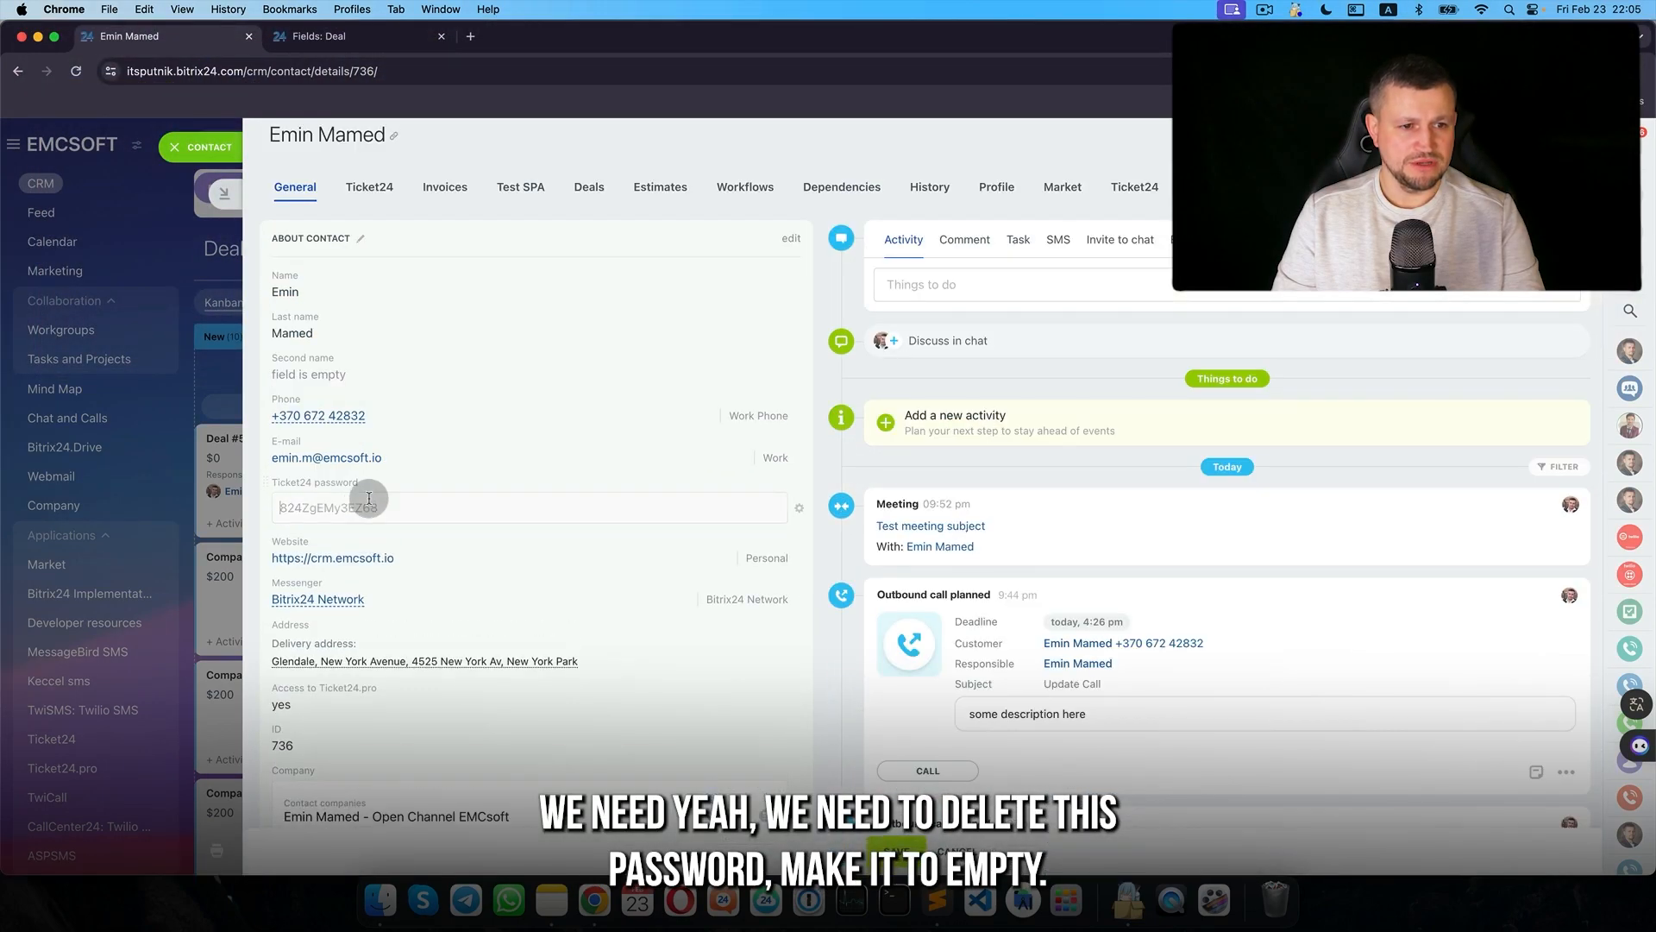
pyautogui.doubleClick(380, 504)
pyautogui.press('BackSpace')
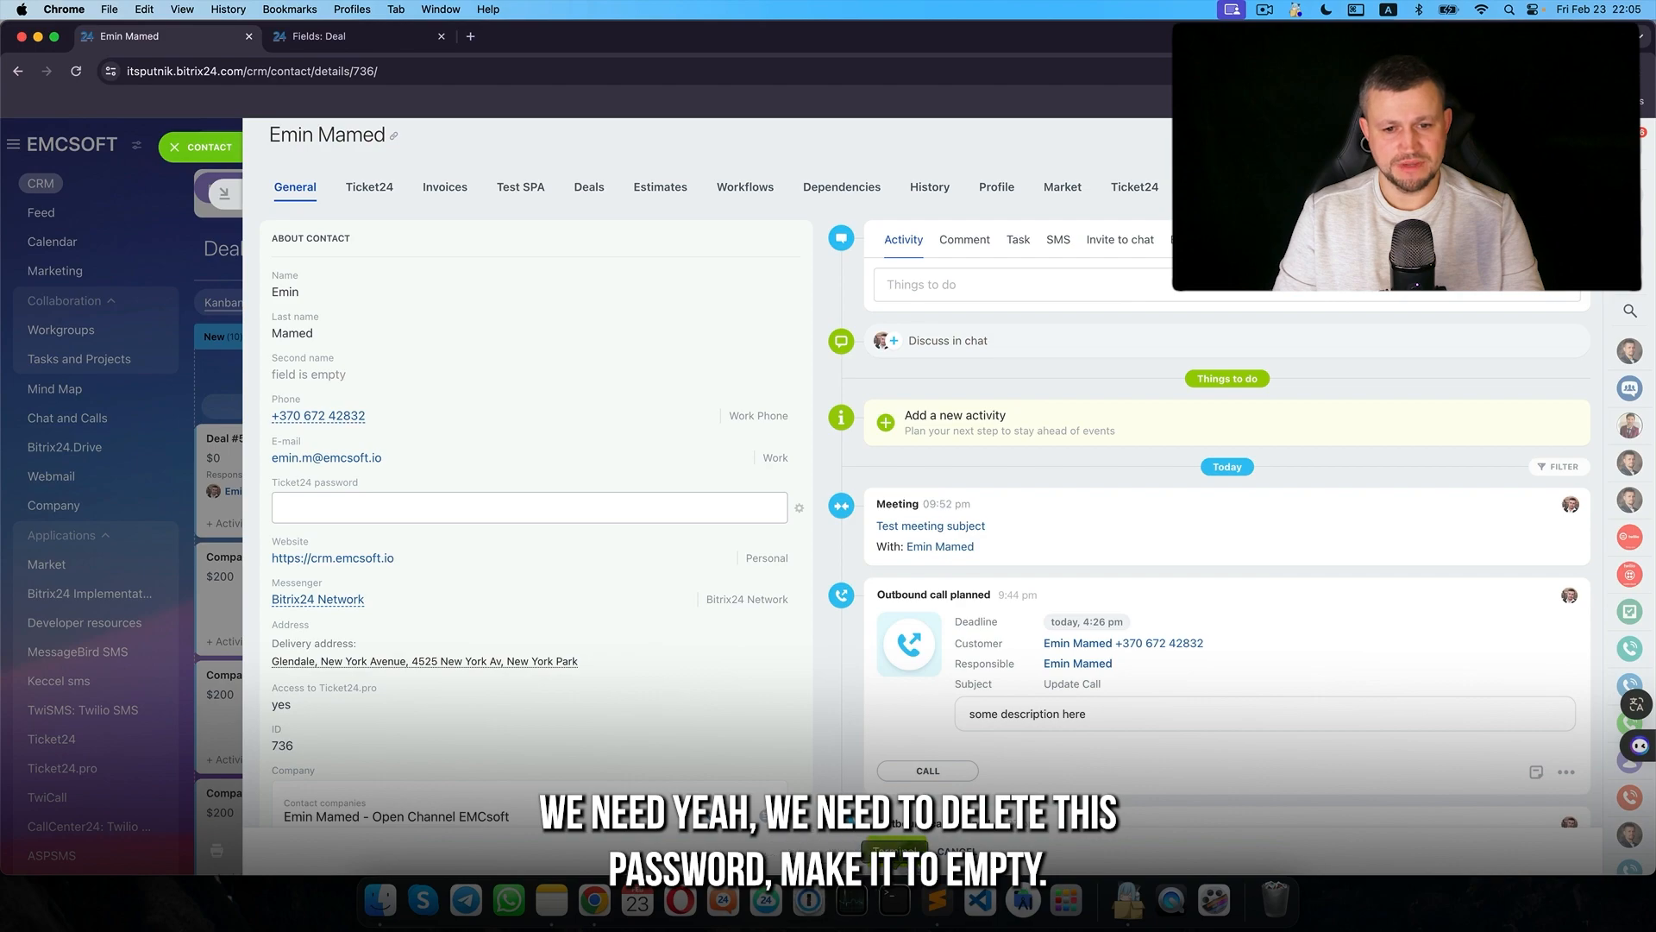
pyautogui.click(207, 147)
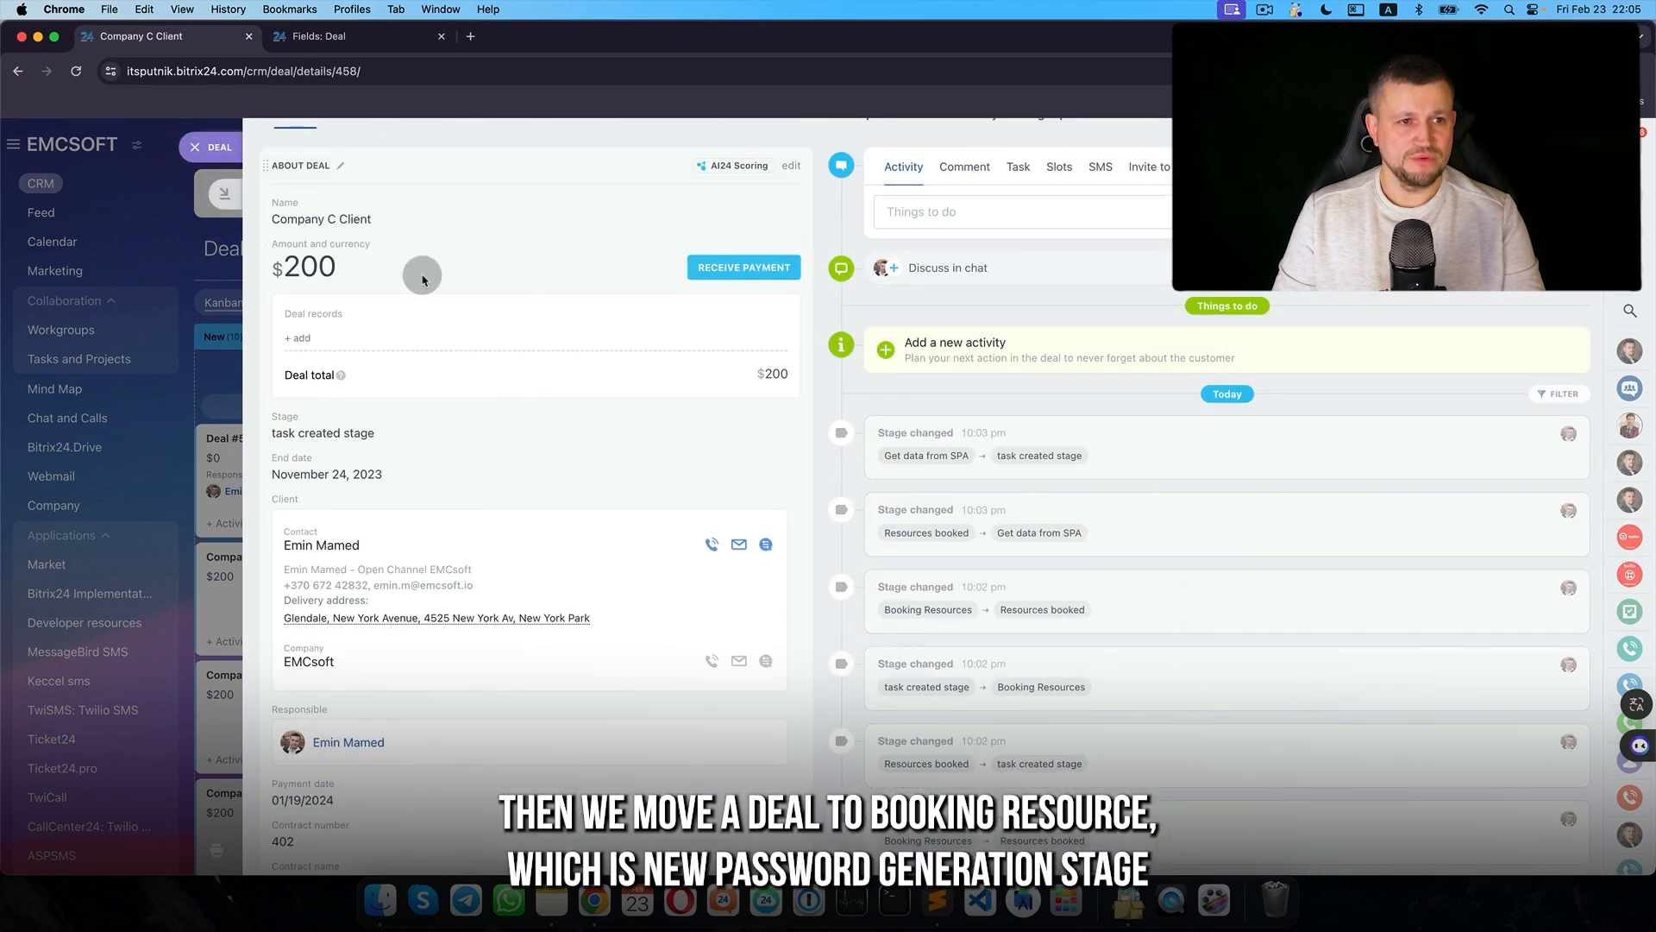
# - Move the deal to Booking Resources and check the contact's newly generated password
pyautogui.click(673, 185)
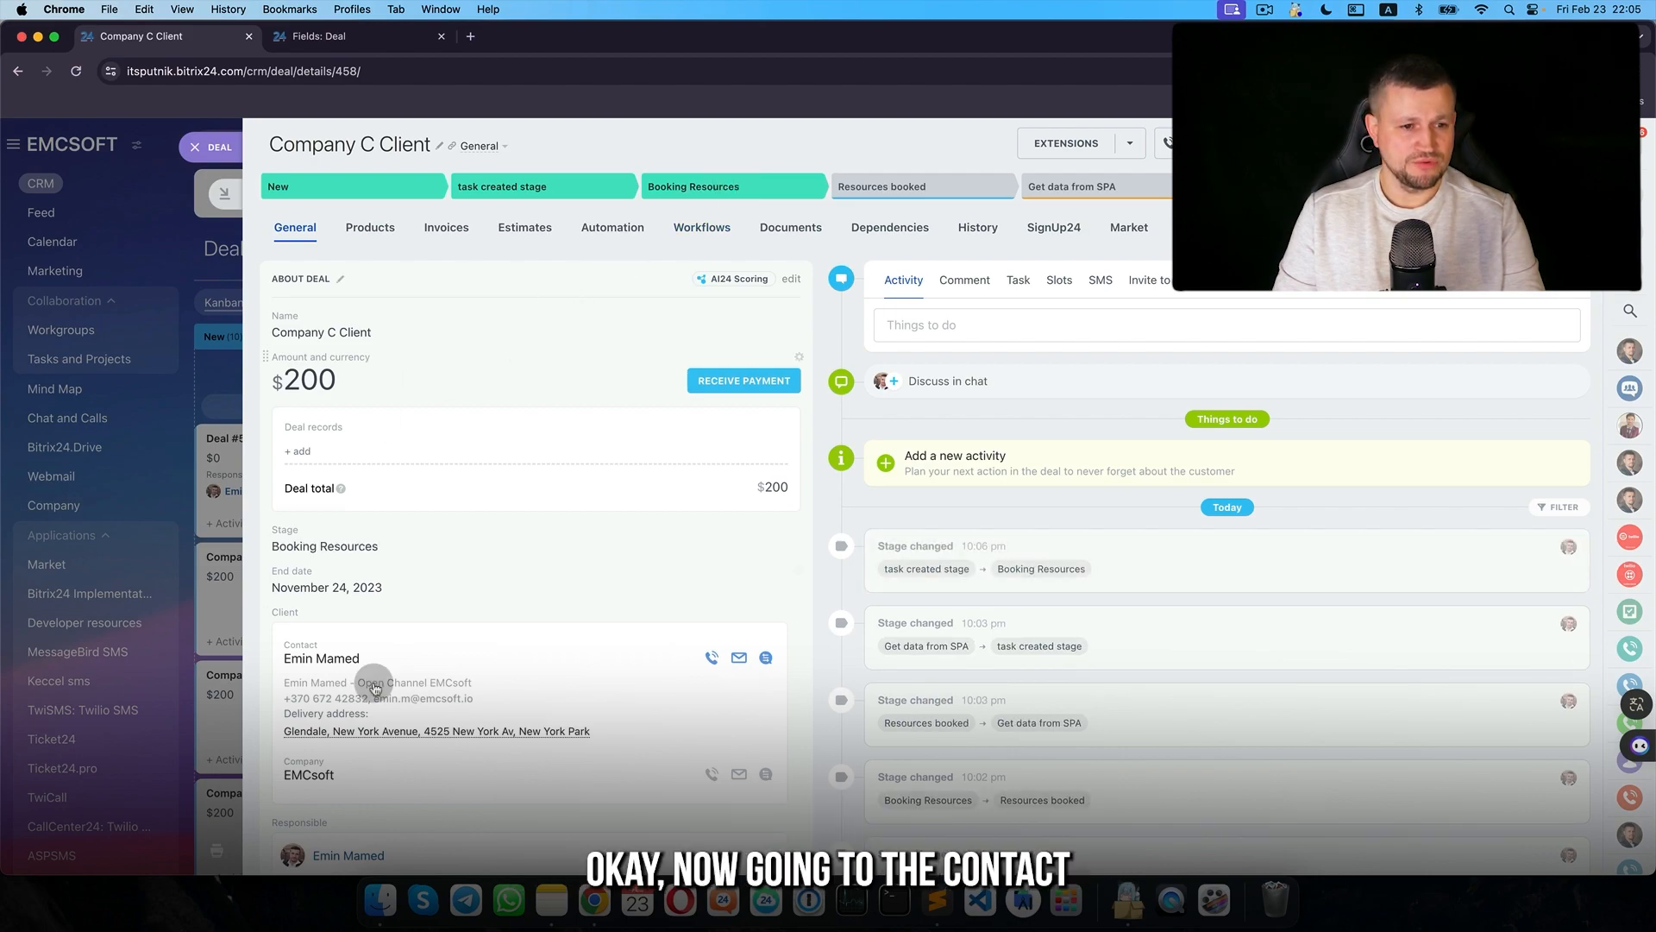
pyautogui.click(323, 658)
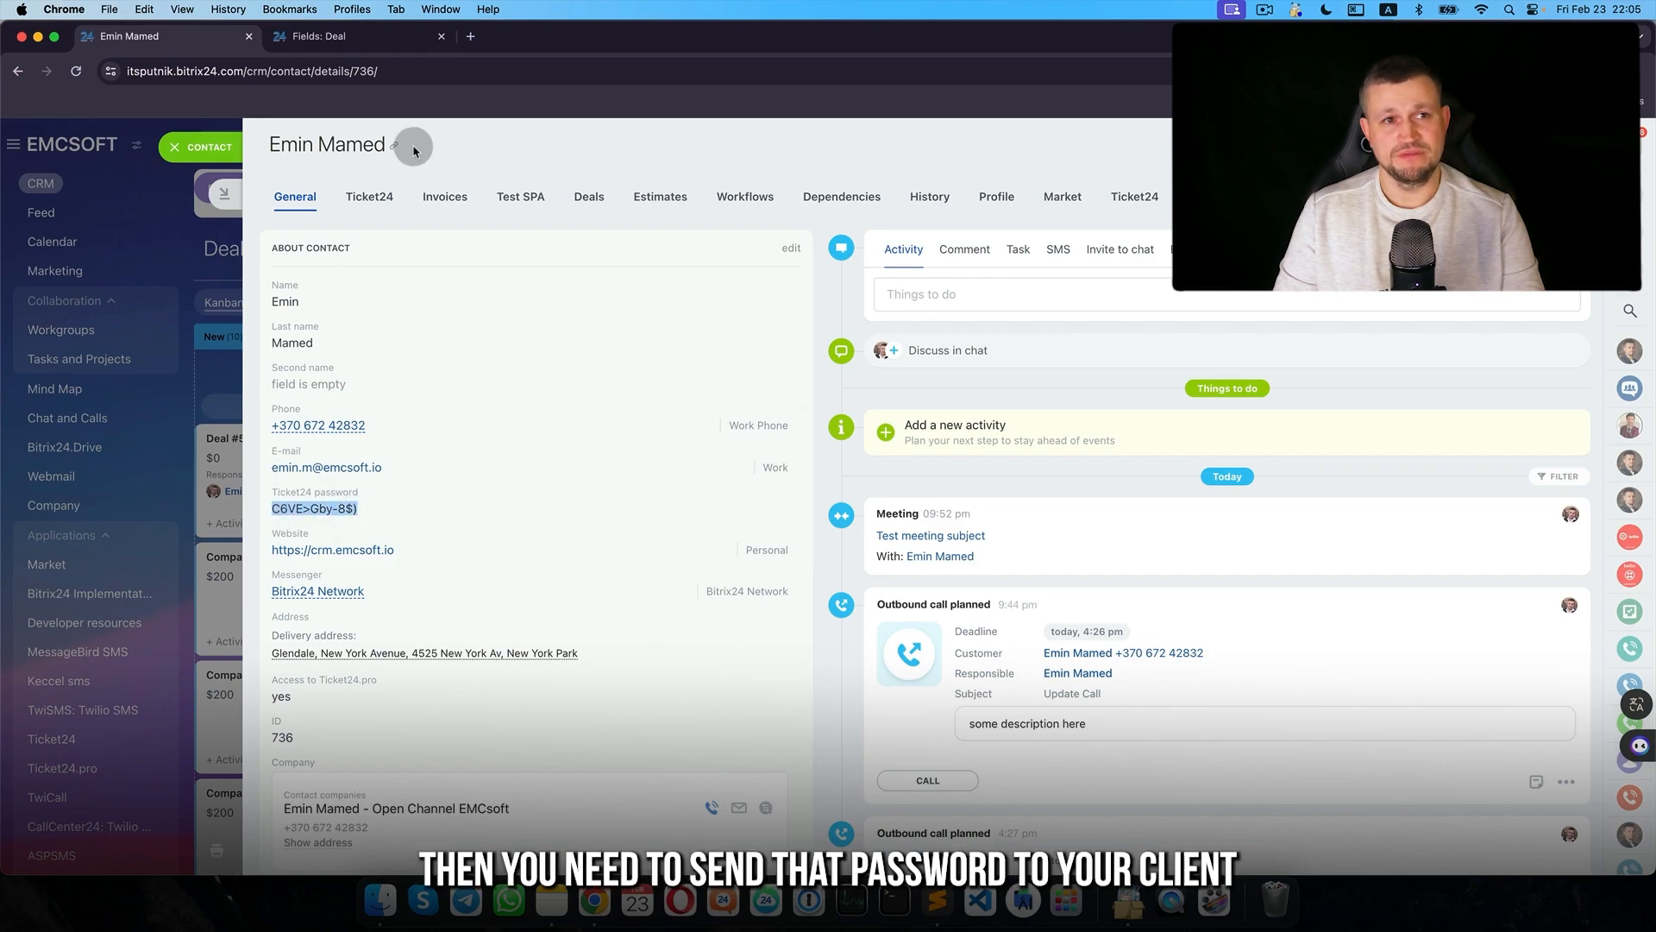
pyautogui.click(209, 159)
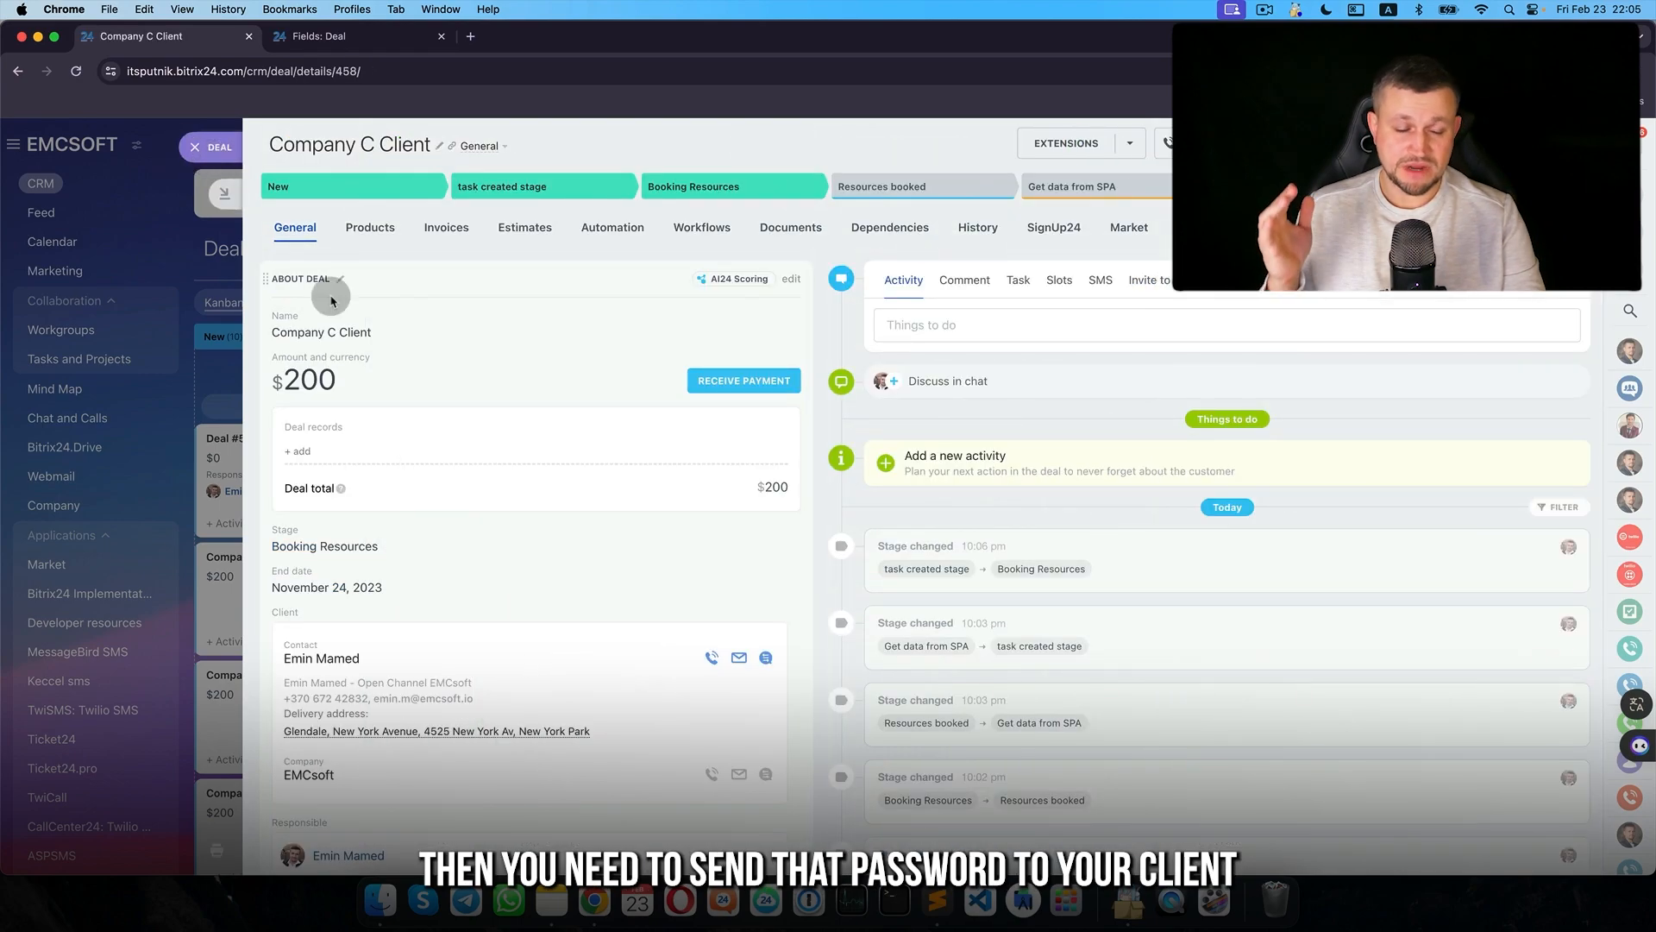
# - Add a Send email to customer rule to Booking Resources and write its subject and greeting
pyautogui.click(233, 150)
pyautogui.click(1557, 301)
pyautogui.click(541, 351)
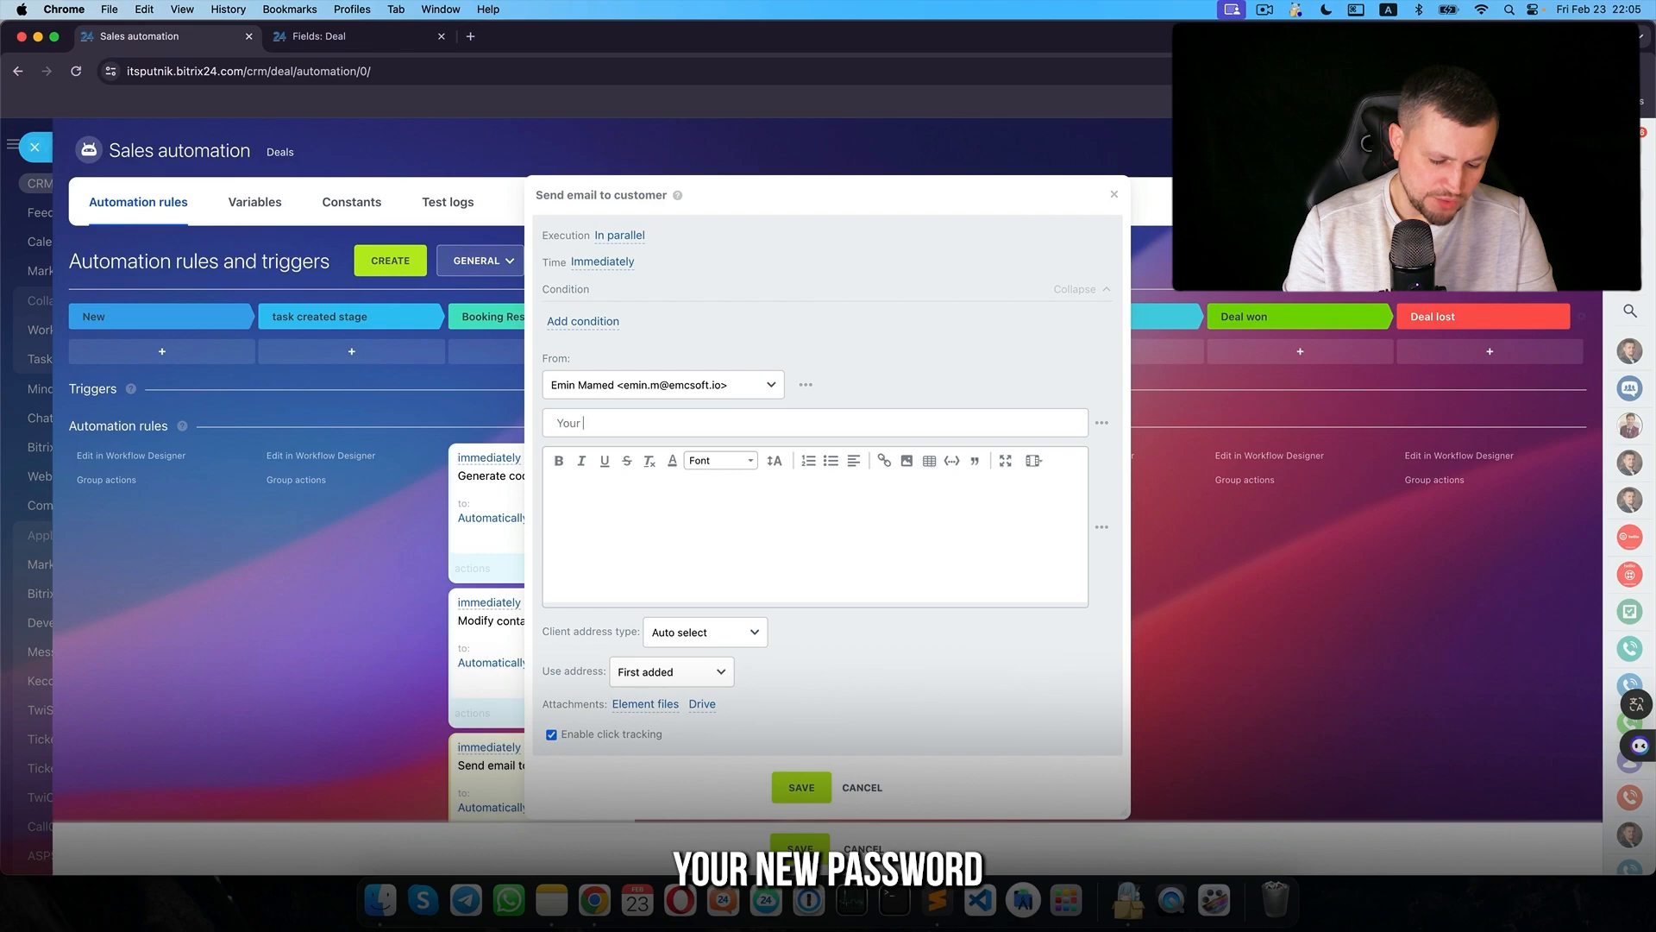
pyautogui.write('ssword for you ticketi')
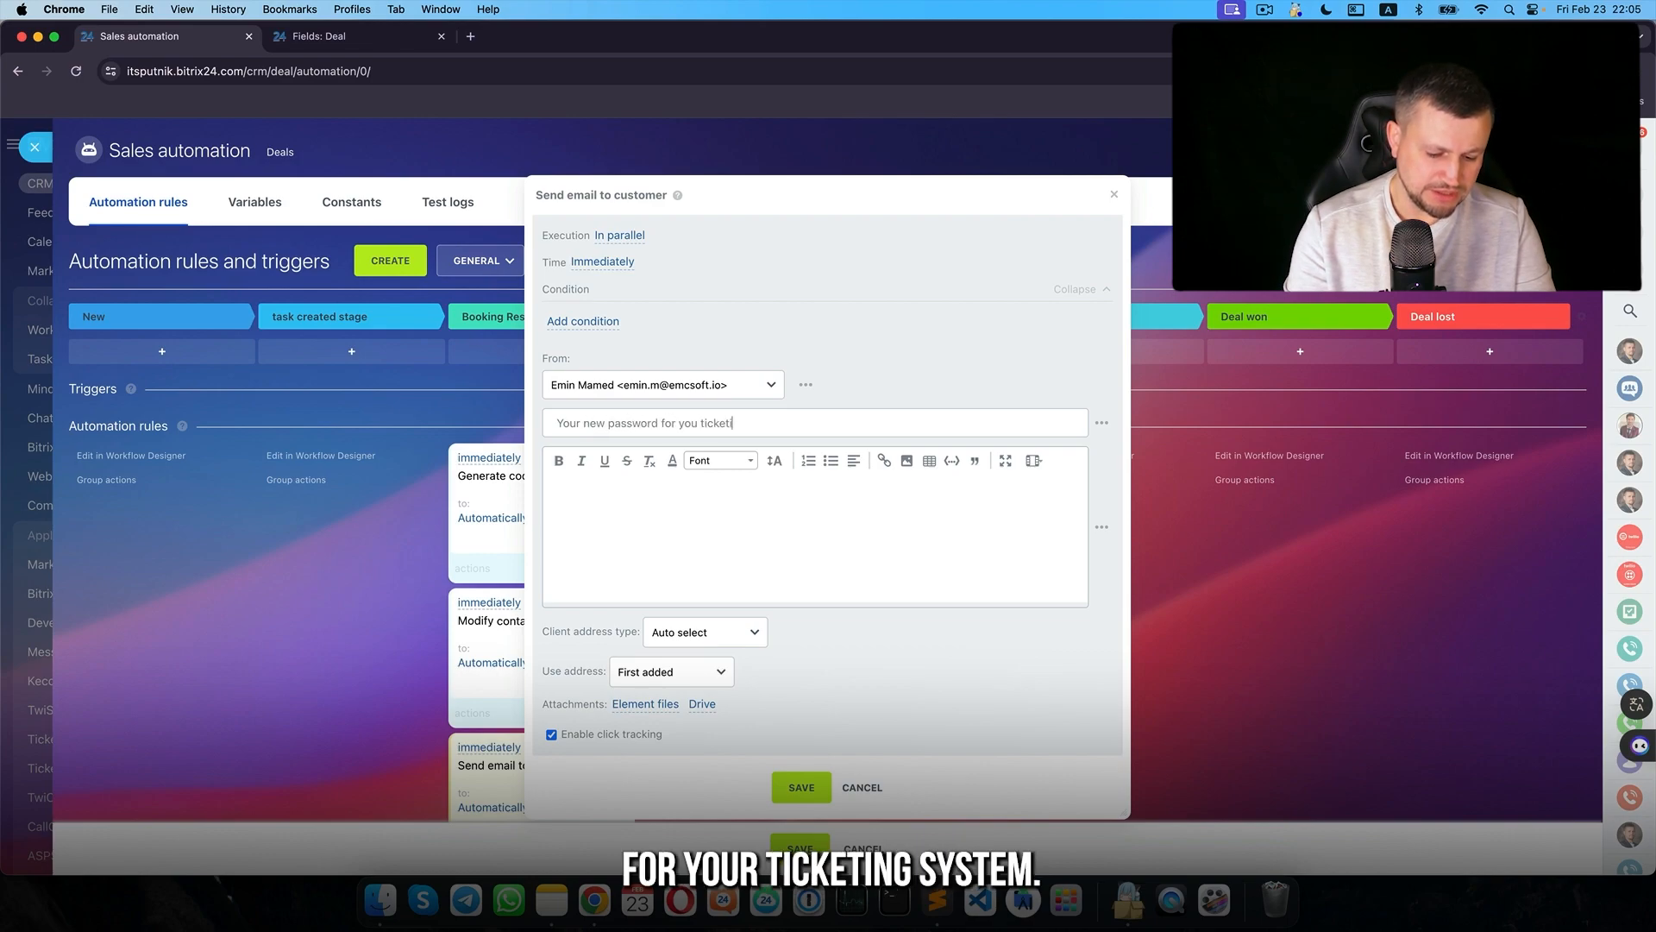
pyautogui.write('tem')
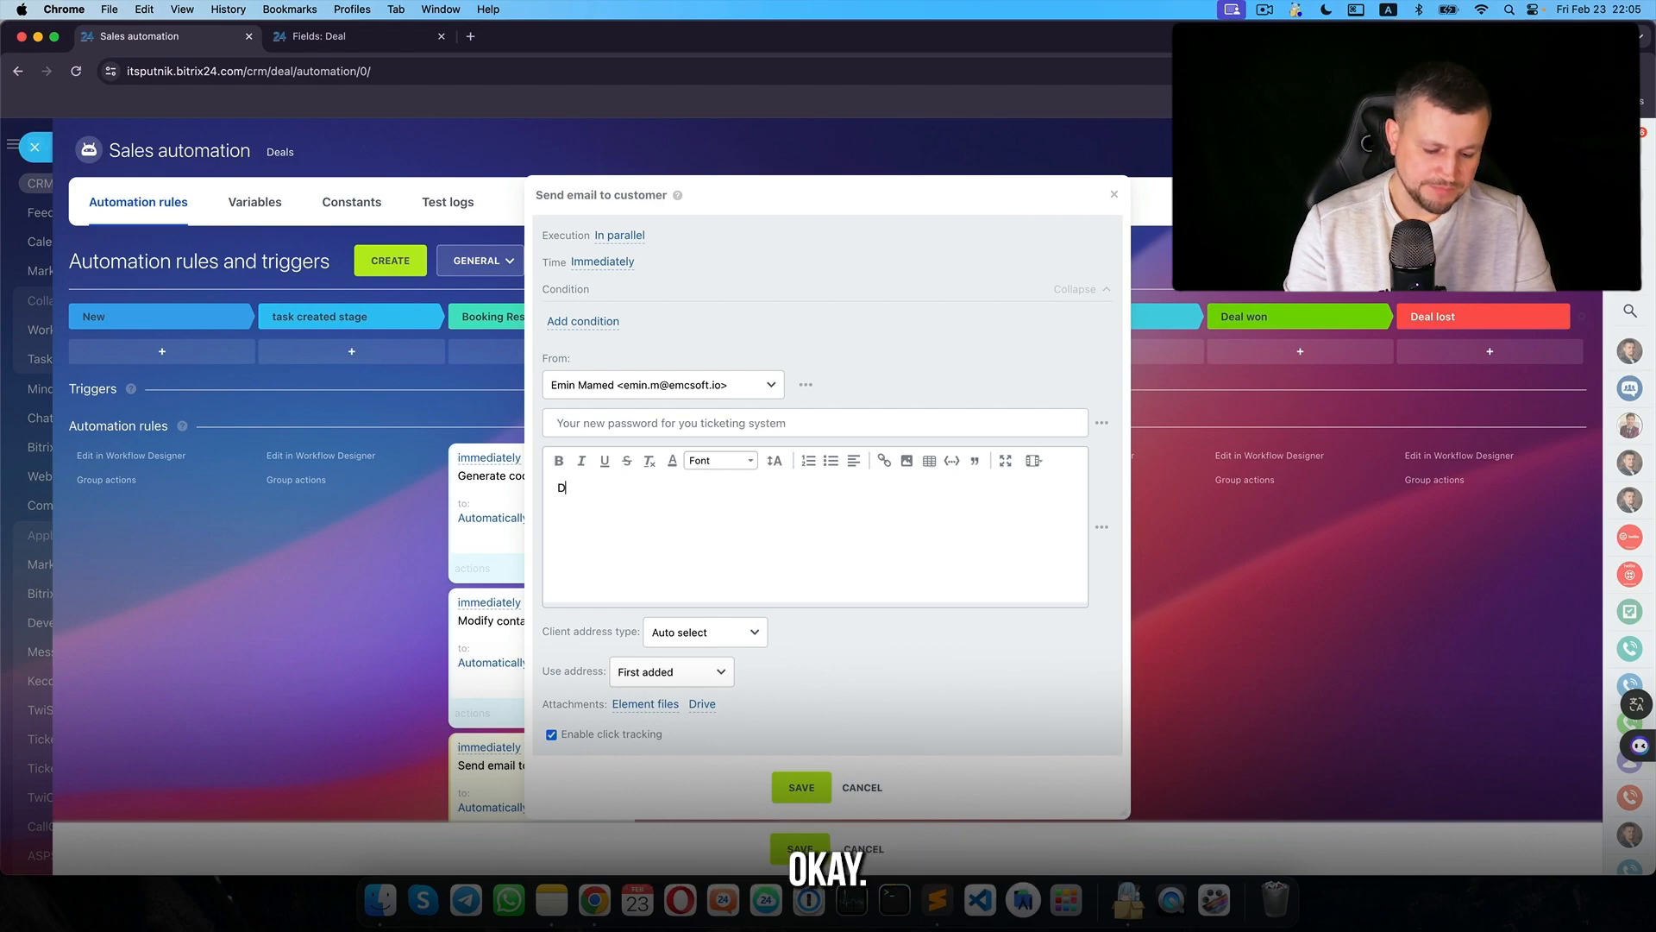
pyautogui.write('ear [user name],')
pyautogui.press('Return')
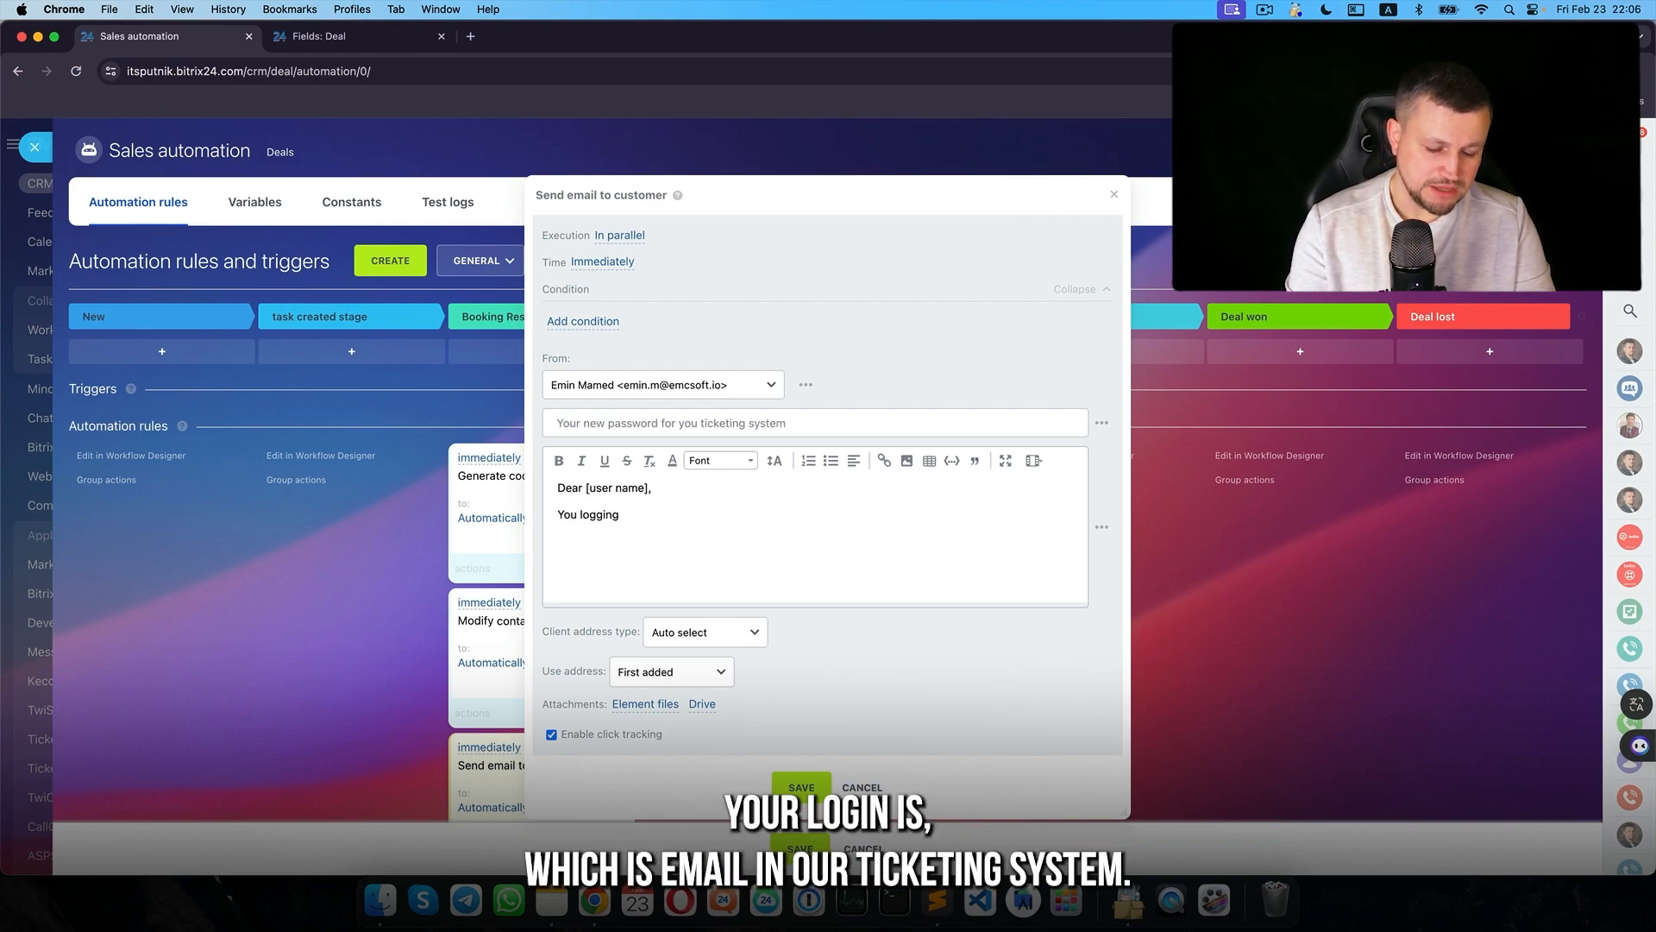
# - Insert the contact's Home E-mail placeholder as the login in the email body
pyautogui.click(1102, 523)
pyautogui.scroll(-2, 1130, 673)
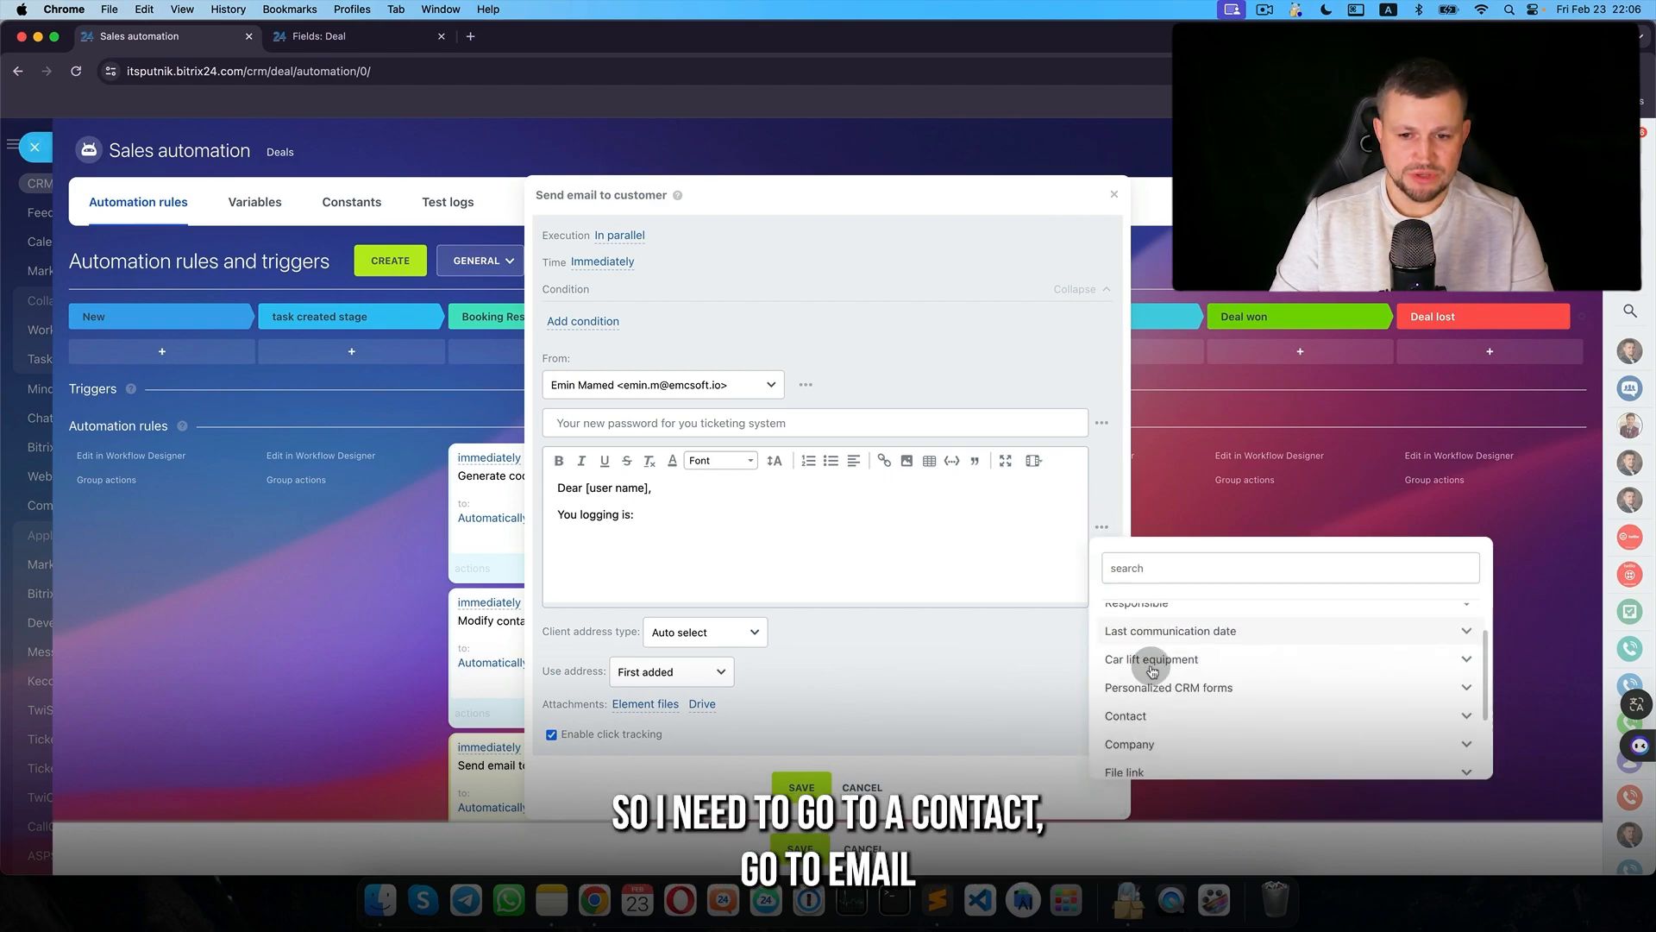
pyautogui.scroll(-5, 1161, 731)
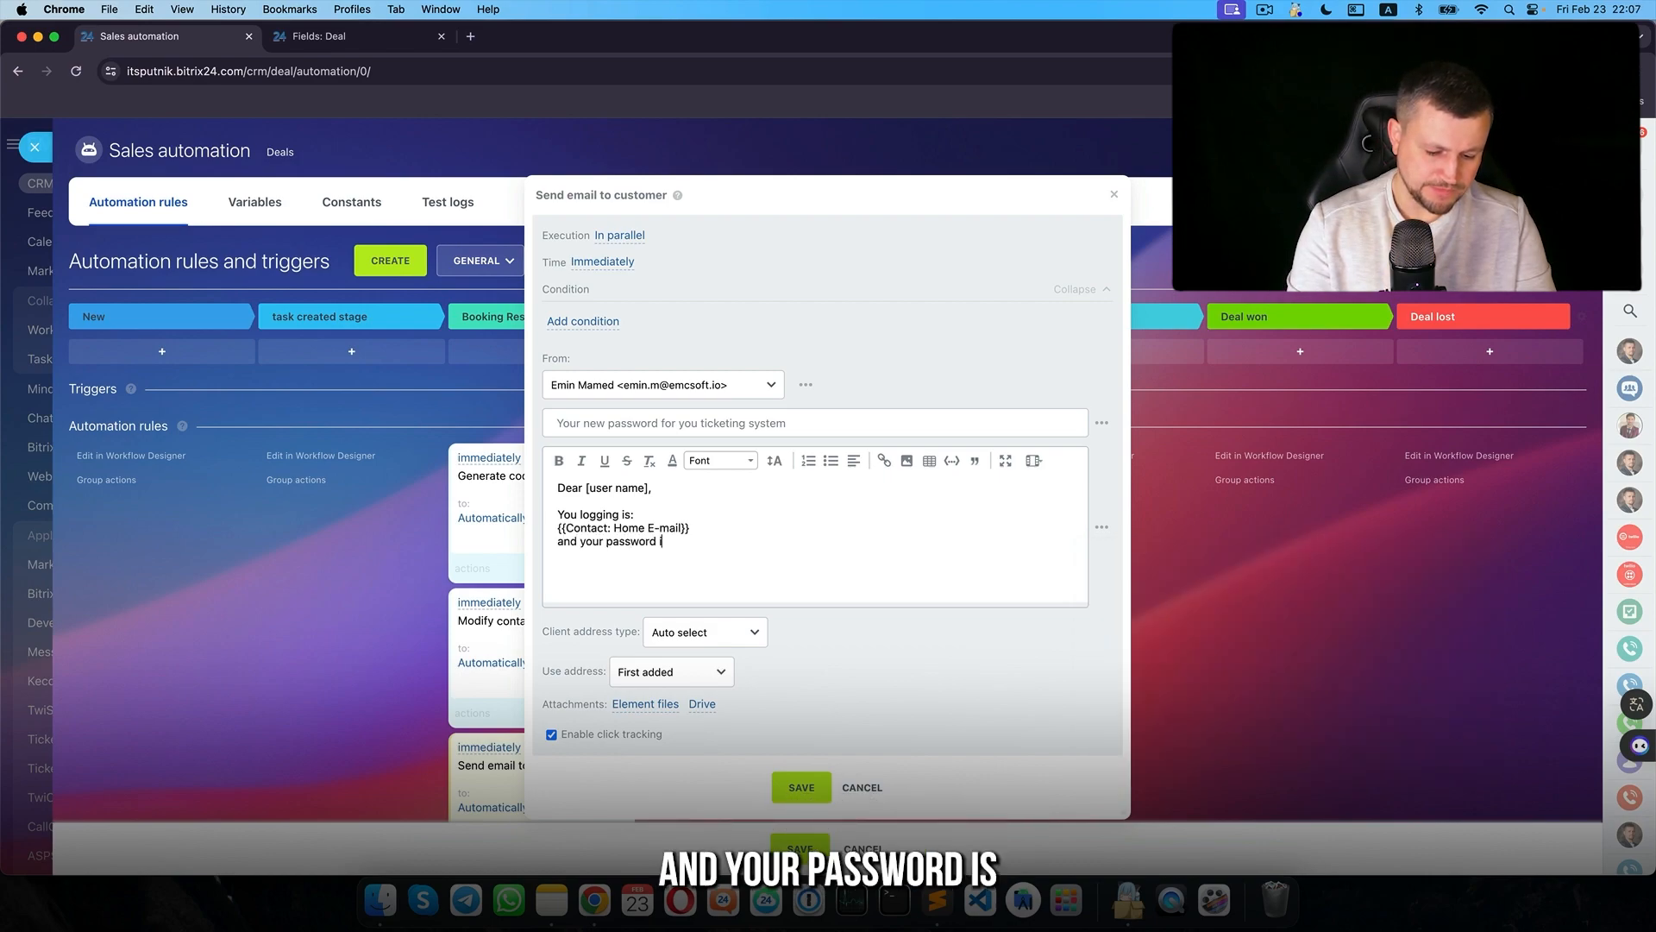
# - Add the password label and insert the contact's Ticket24 password placeholder
pyautogui.press('BackSpace')
pyautogui.write('s:')
pyautogui.click(1101, 526)
pyautogui.scroll(-5, 1164, 617)
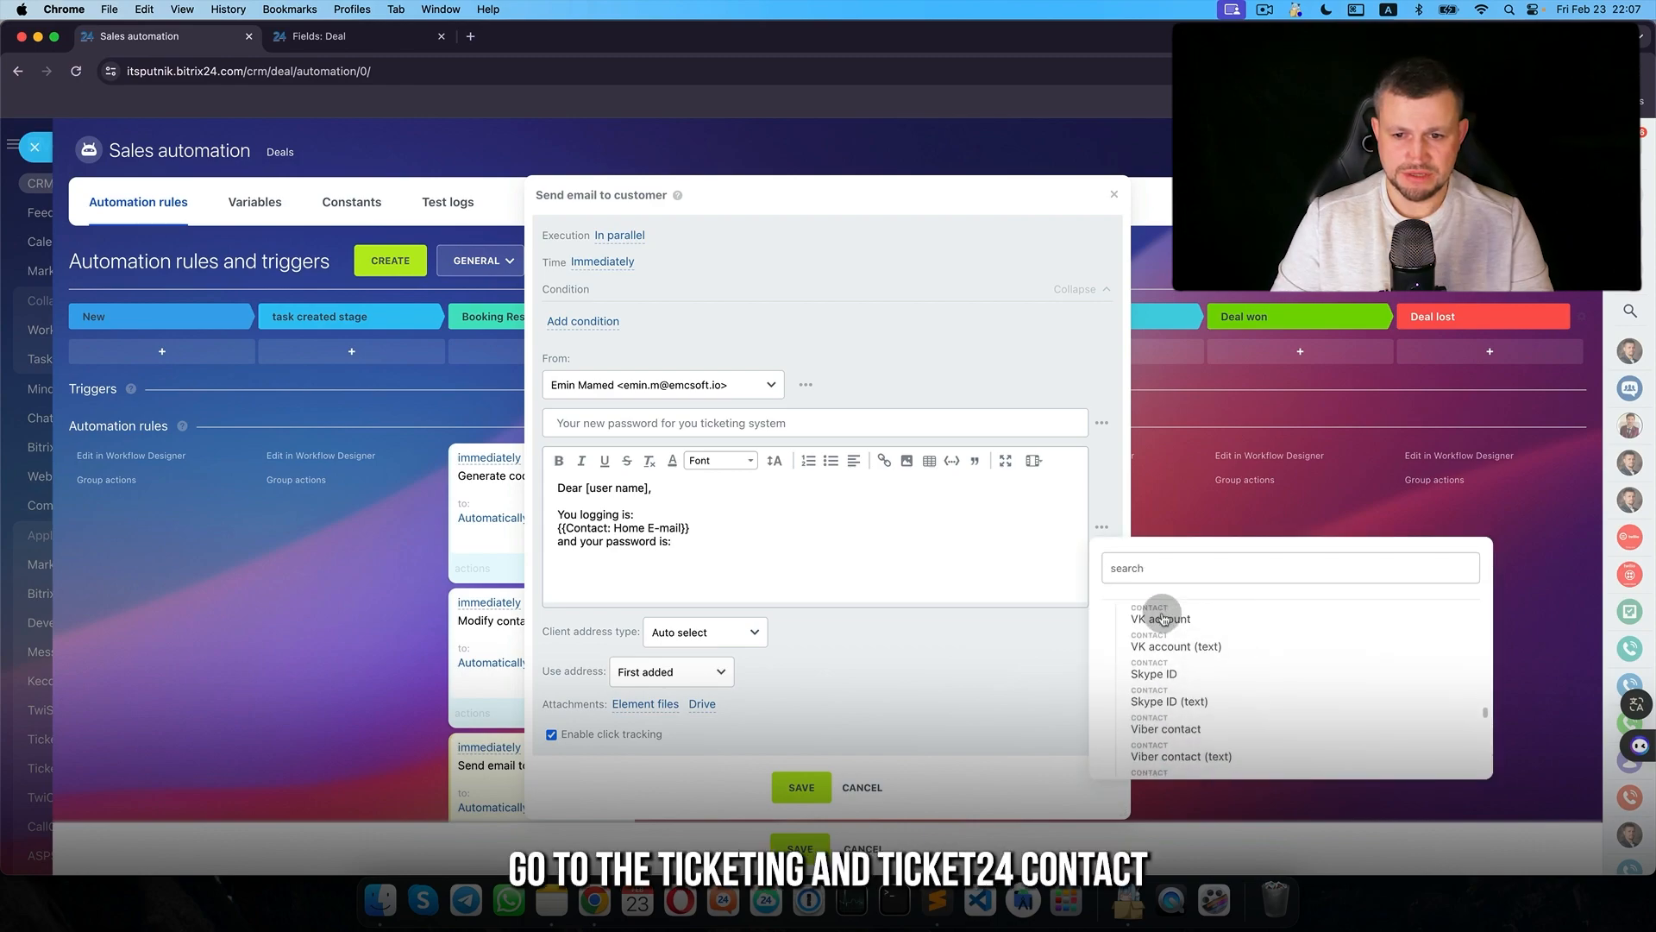
pyautogui.write('tocke')
pyautogui.press('BackSpace')
pyautogui.press('BackSpace')
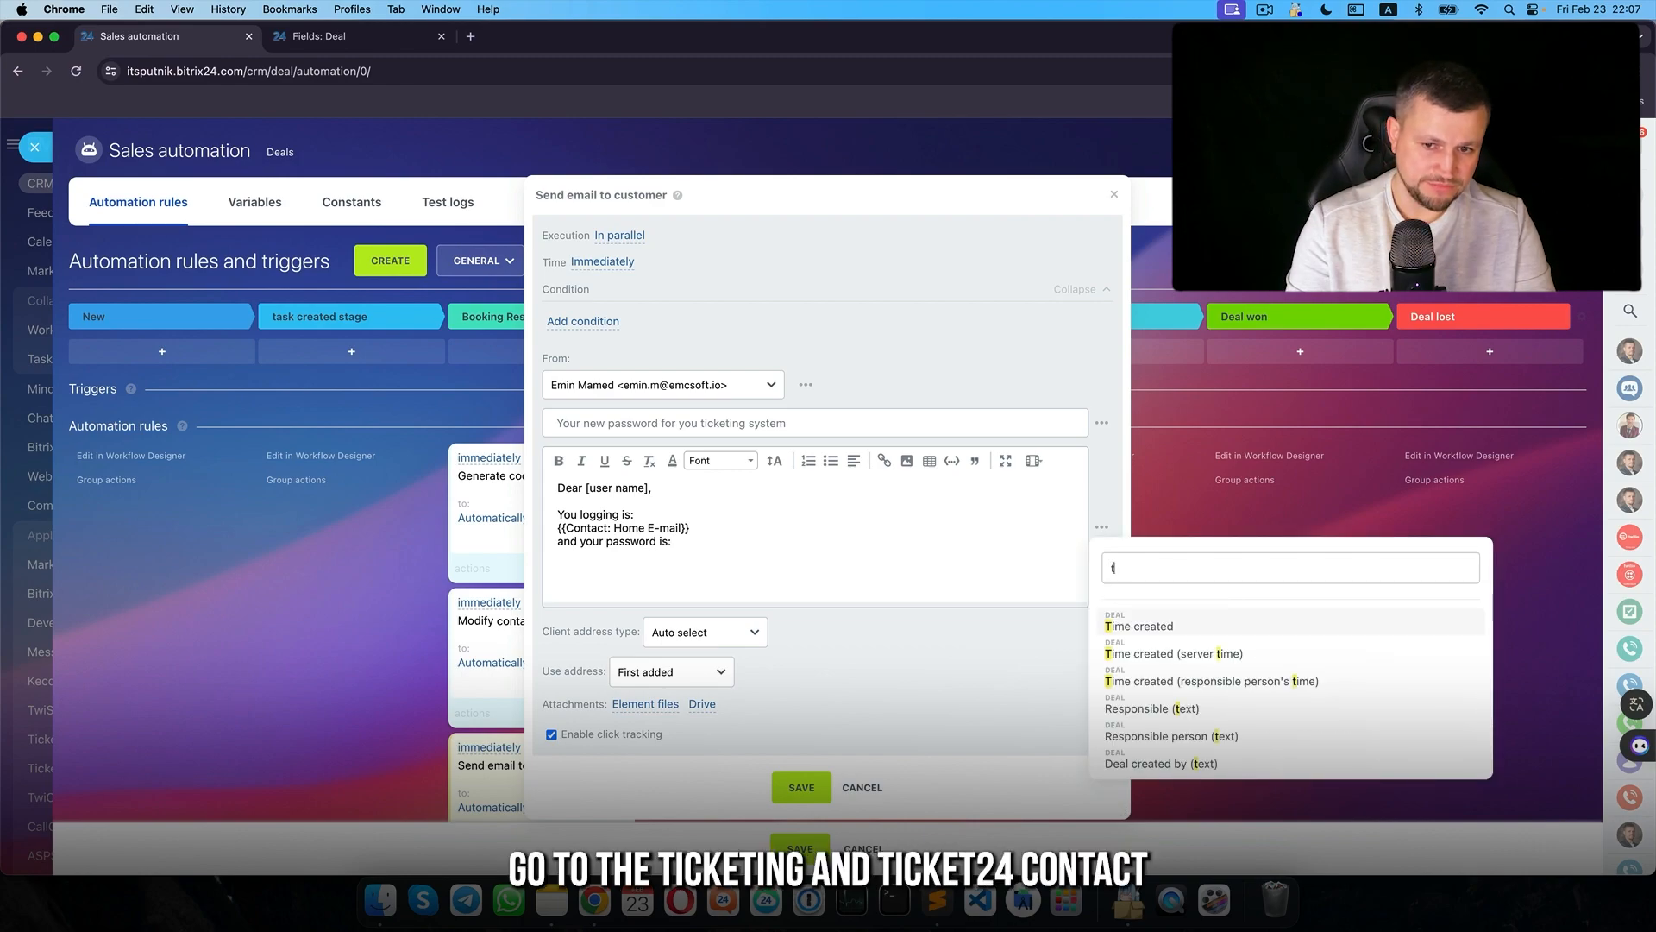
pyautogui.write('icket24')
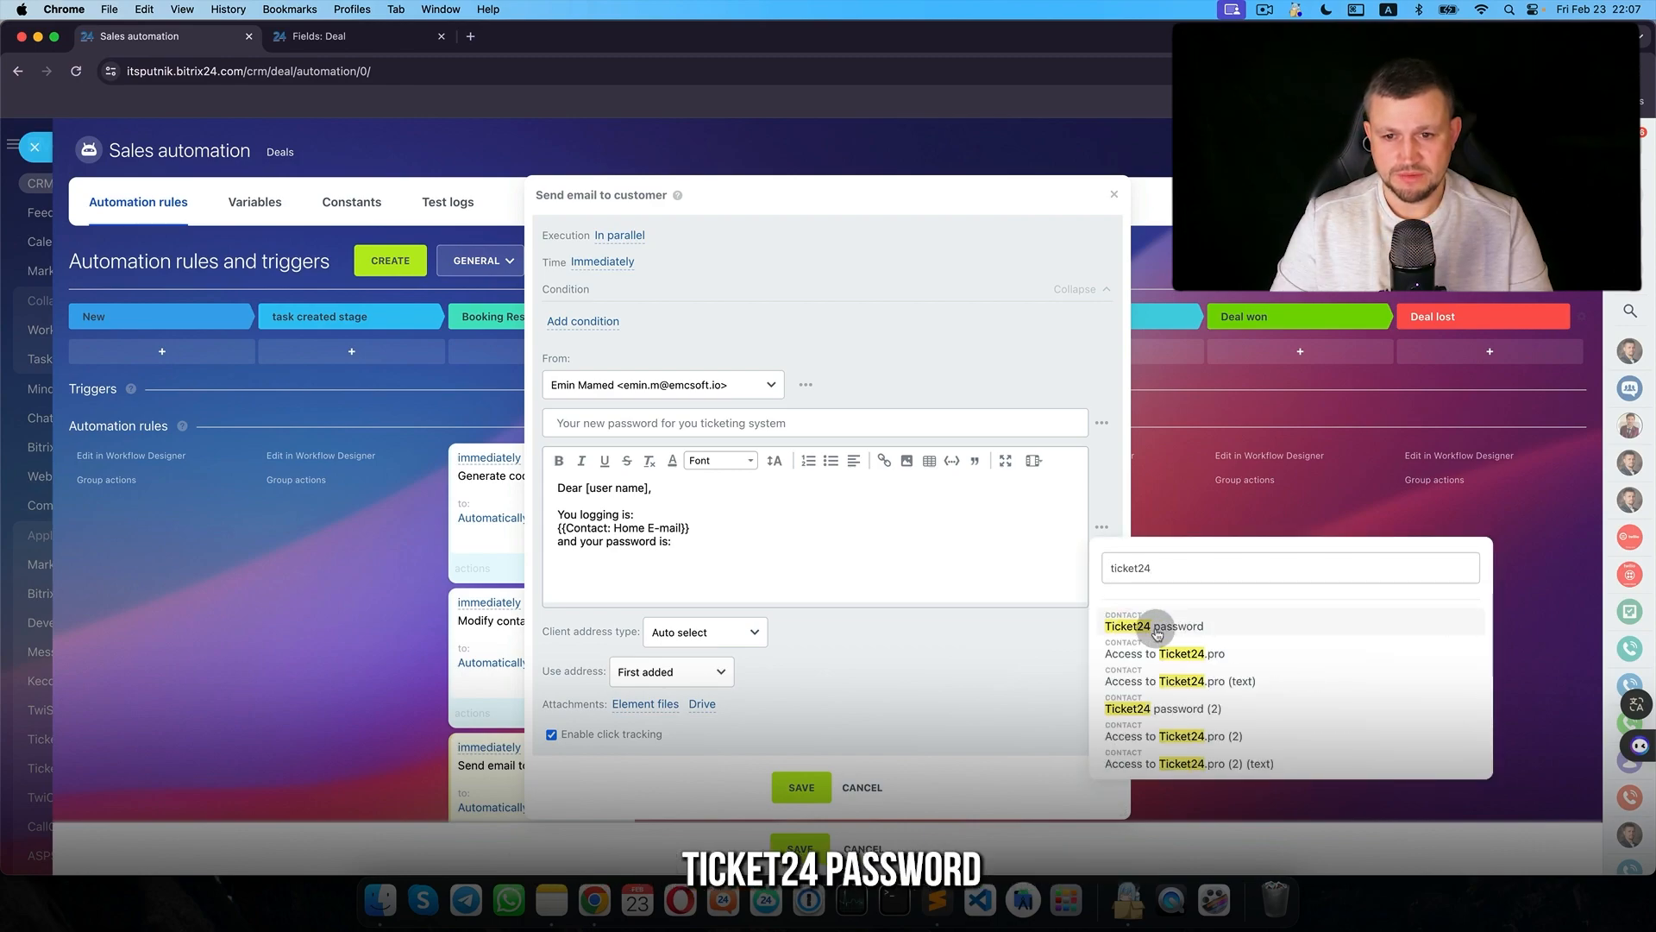
pyautogui.click(1156, 628)
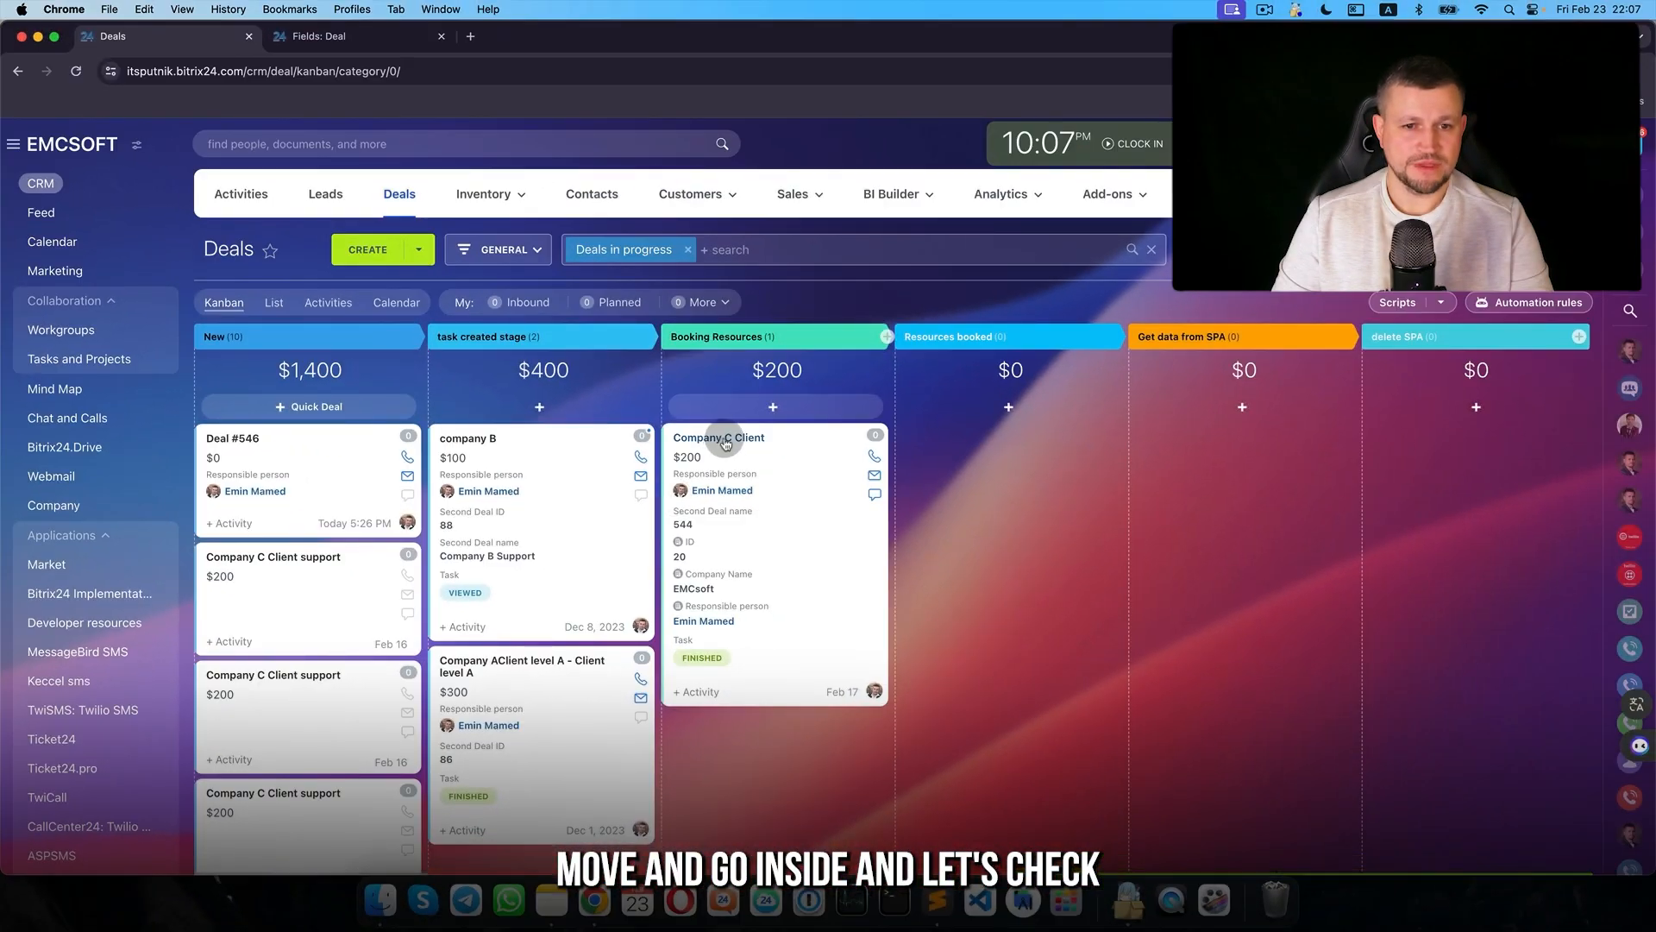
# - Review the sent new-password email's login and generated password lines in the Company C Client deal
pyautogui.click(729, 438)
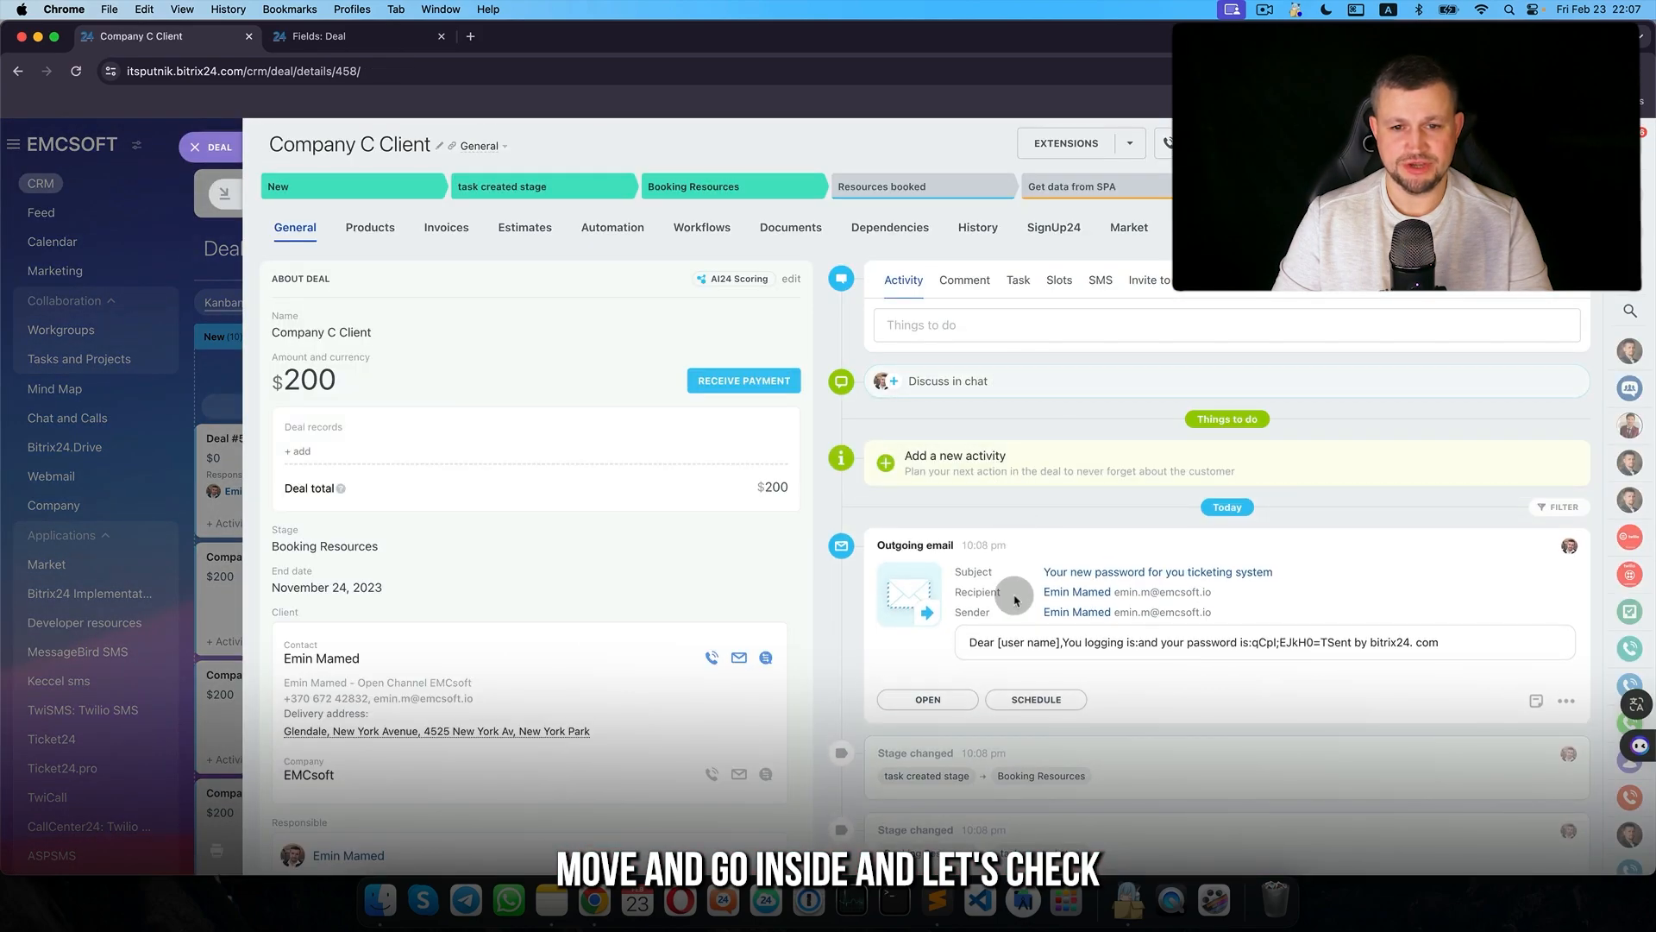
pyautogui.click(954, 699)
pyautogui.moveTo(226, 329); pyautogui.dragTo(342, 335)
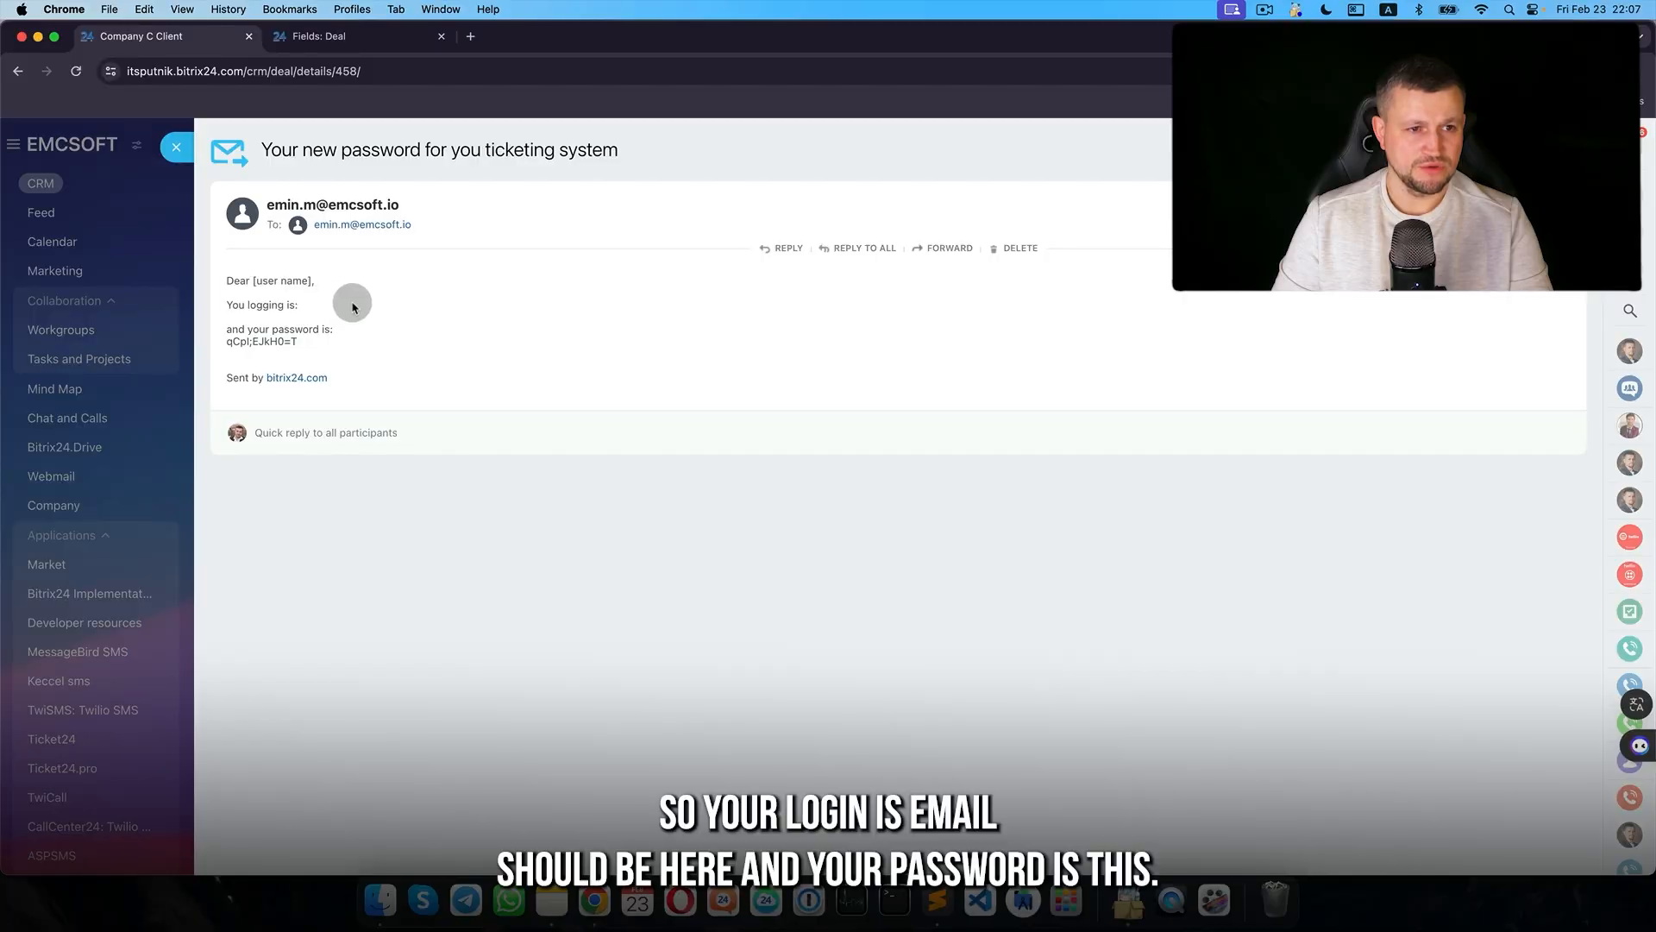
pyautogui.tripleClick(304, 306)
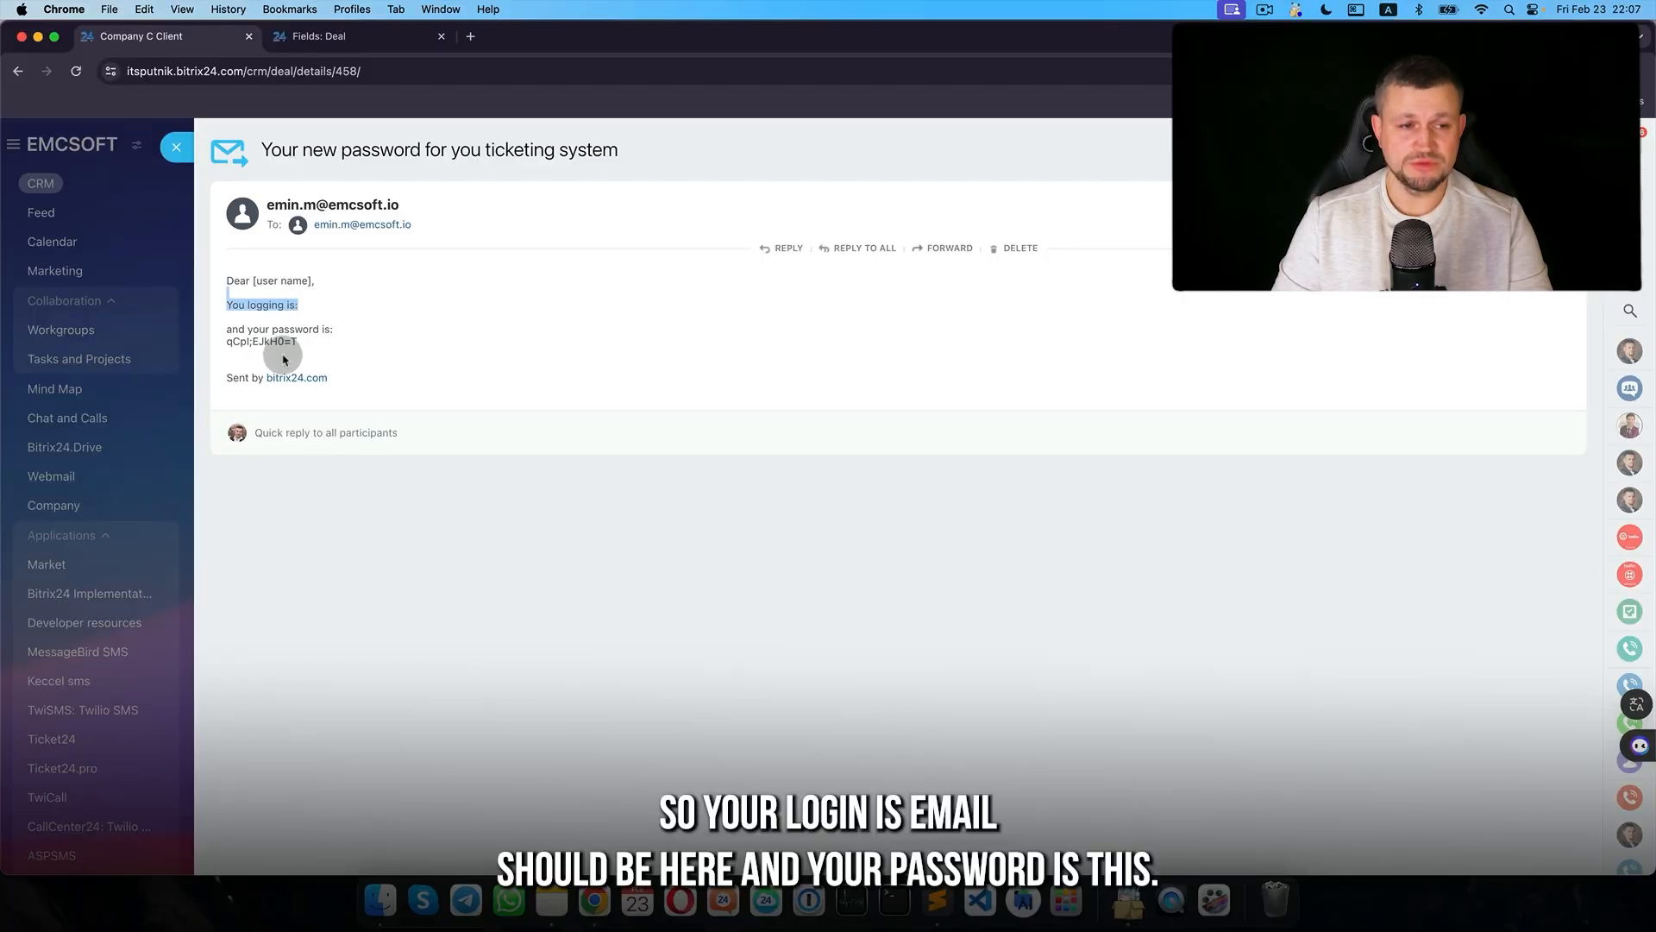
pyautogui.moveTo(262, 330); pyautogui.dragTo(311, 347)
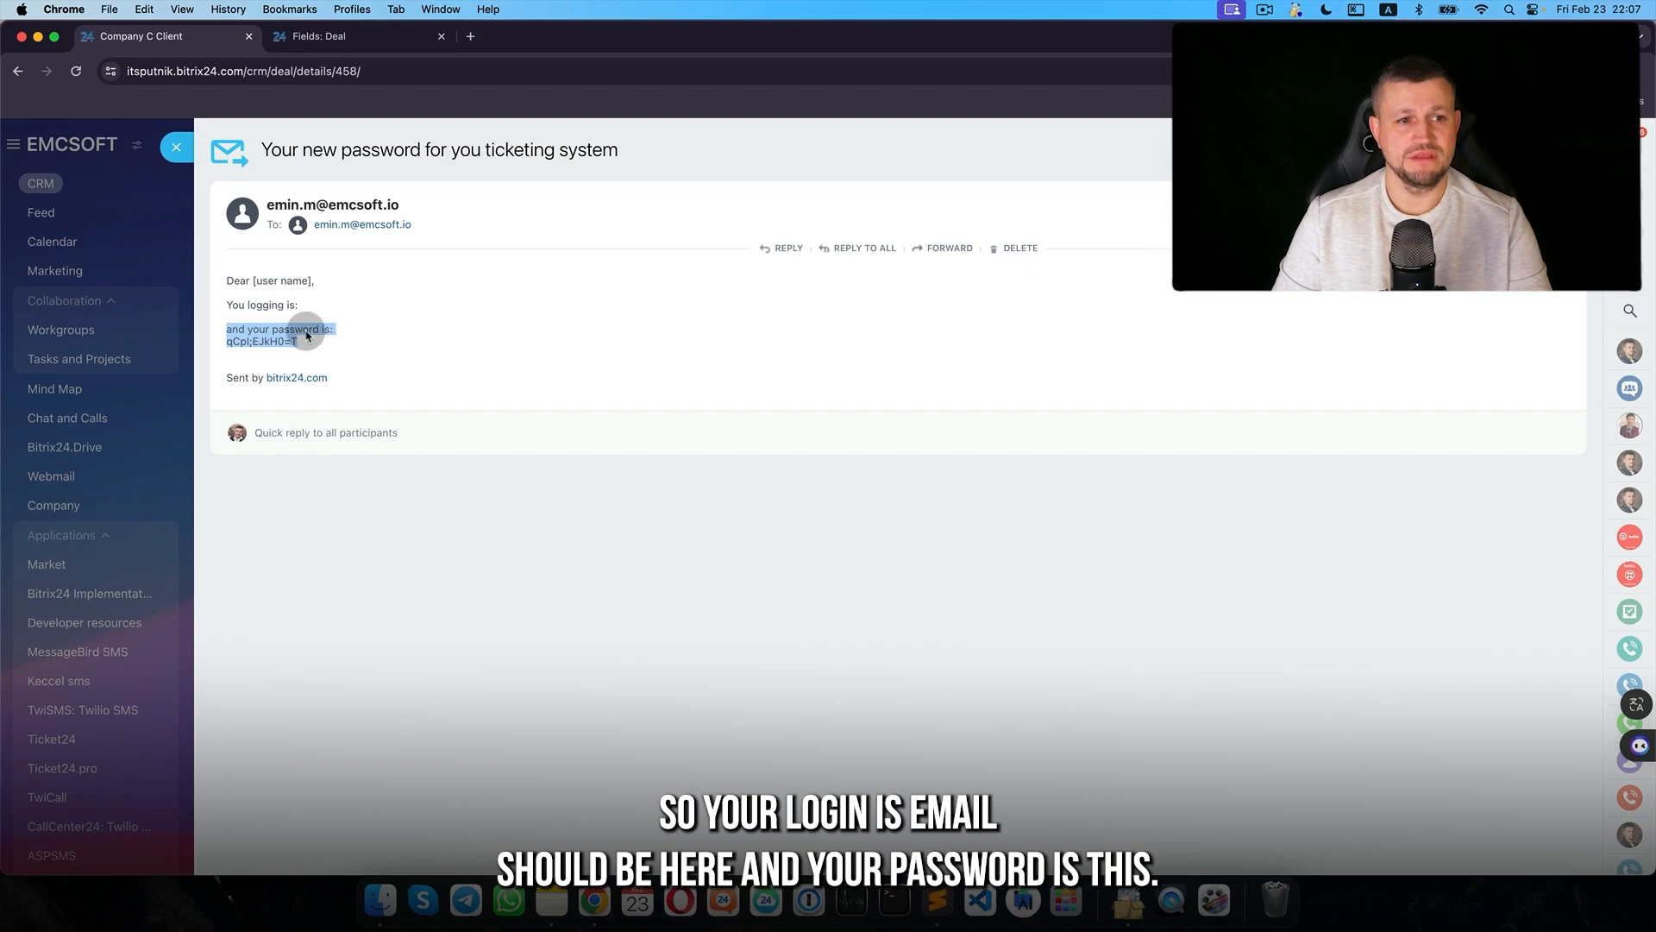
pyautogui.click(179, 150)
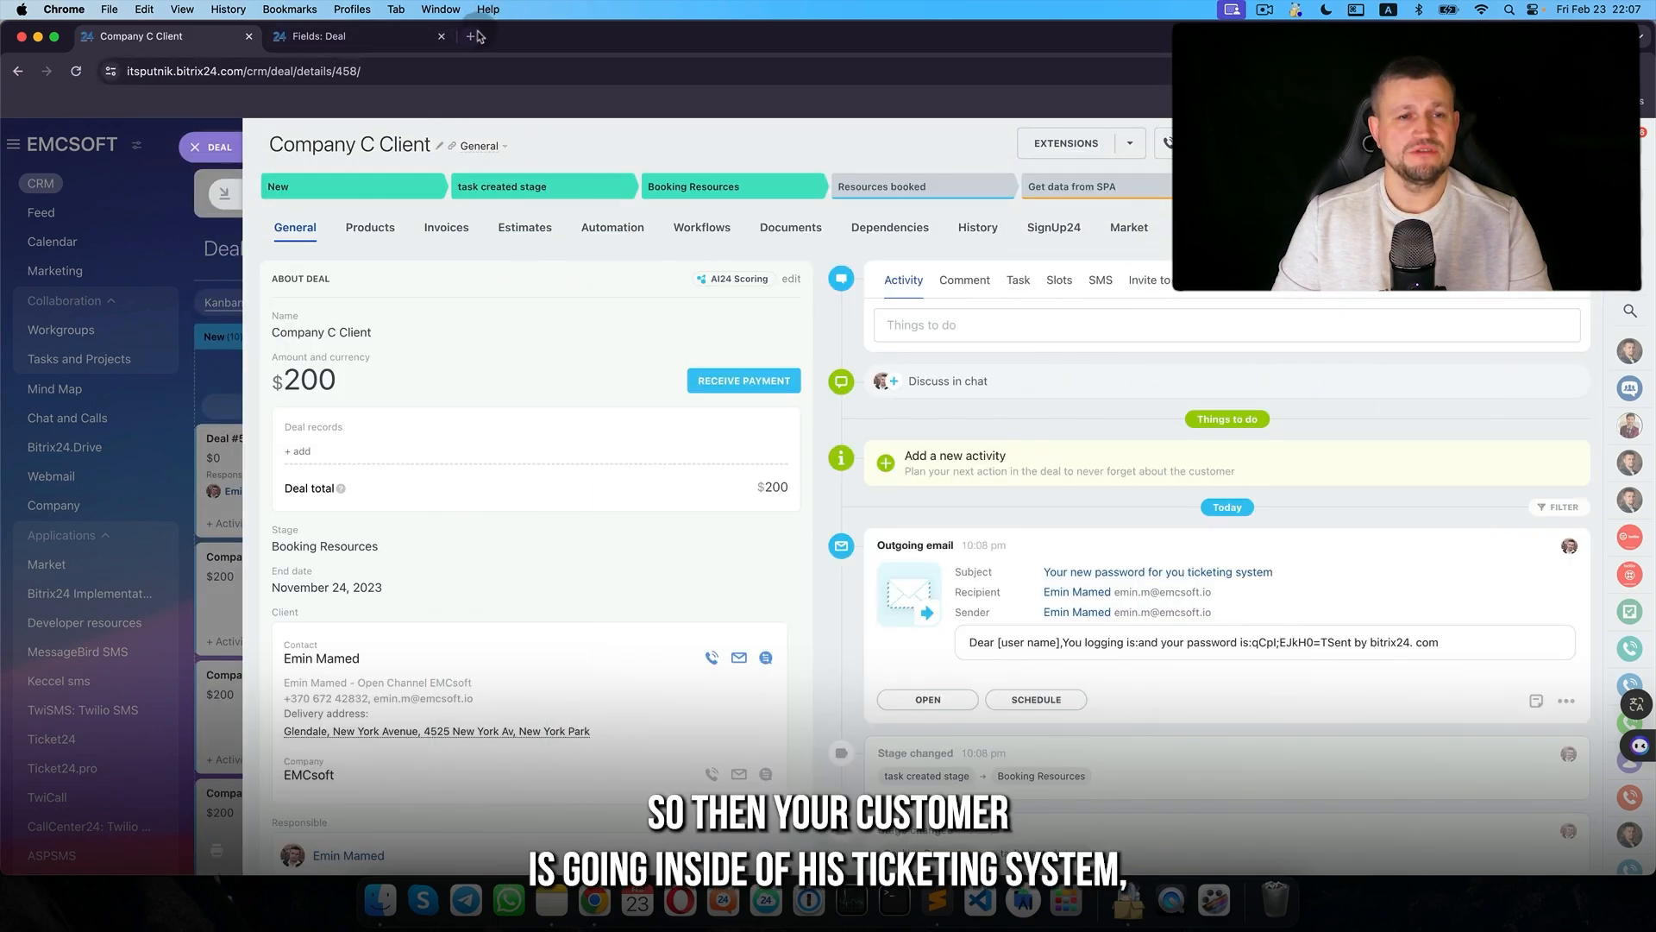
pyautogui.click(471, 36)
# - Open the Ticket24 portal in a new tab and log in
pyautogui.click(1643, 102)
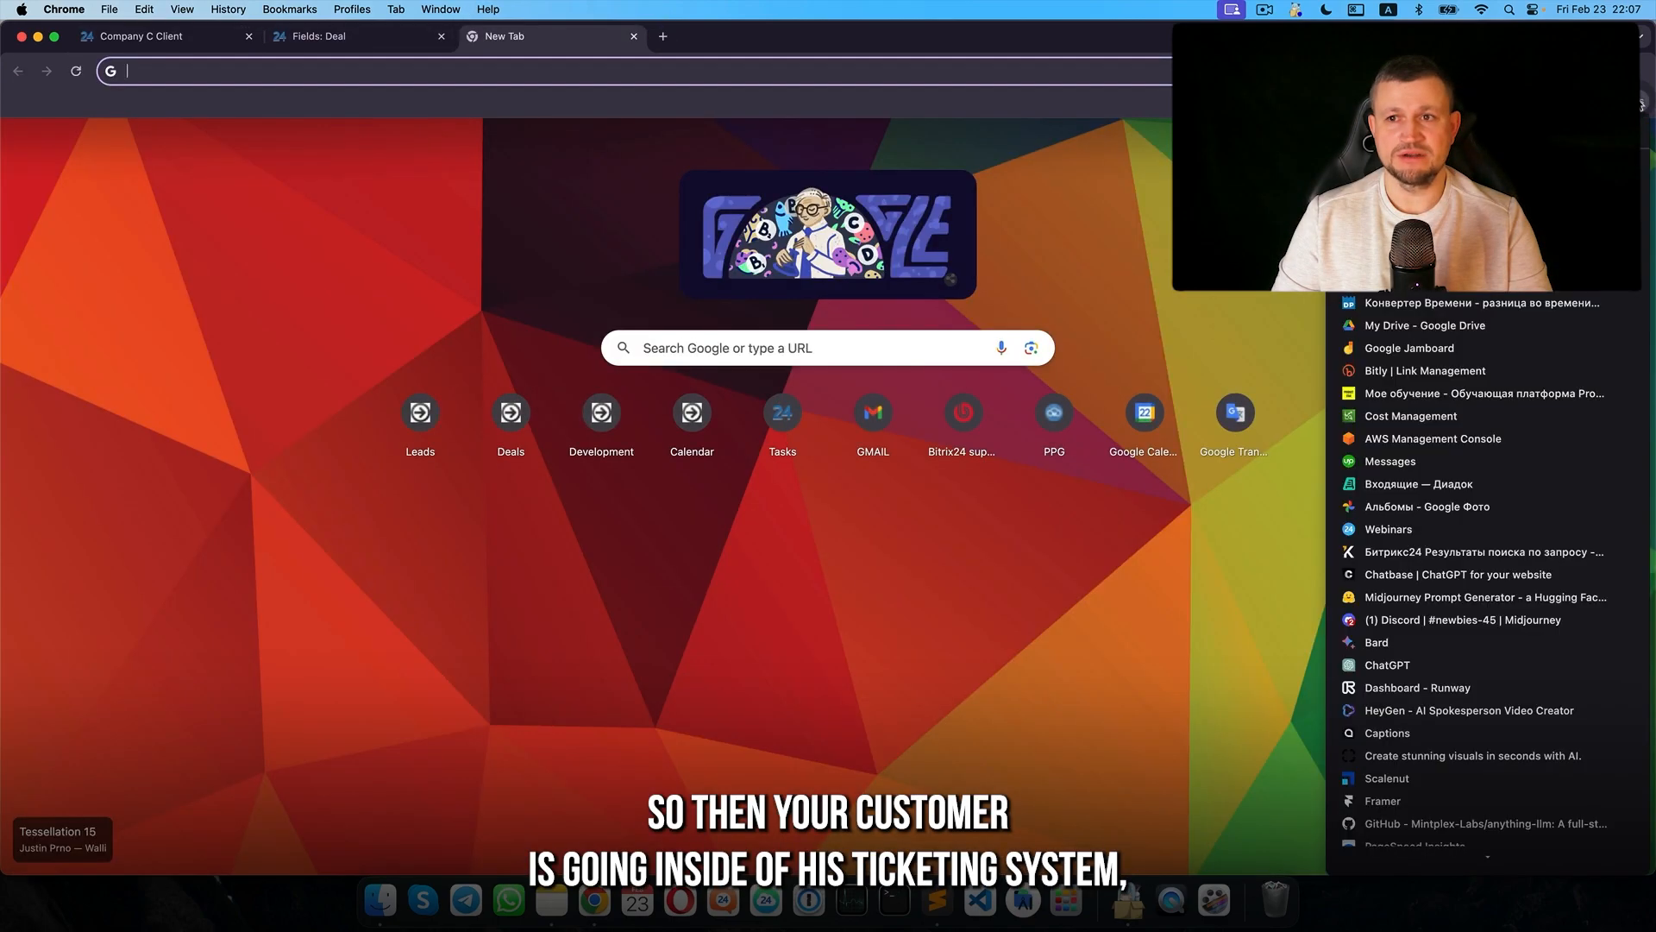
pyautogui.click(1492, 167)
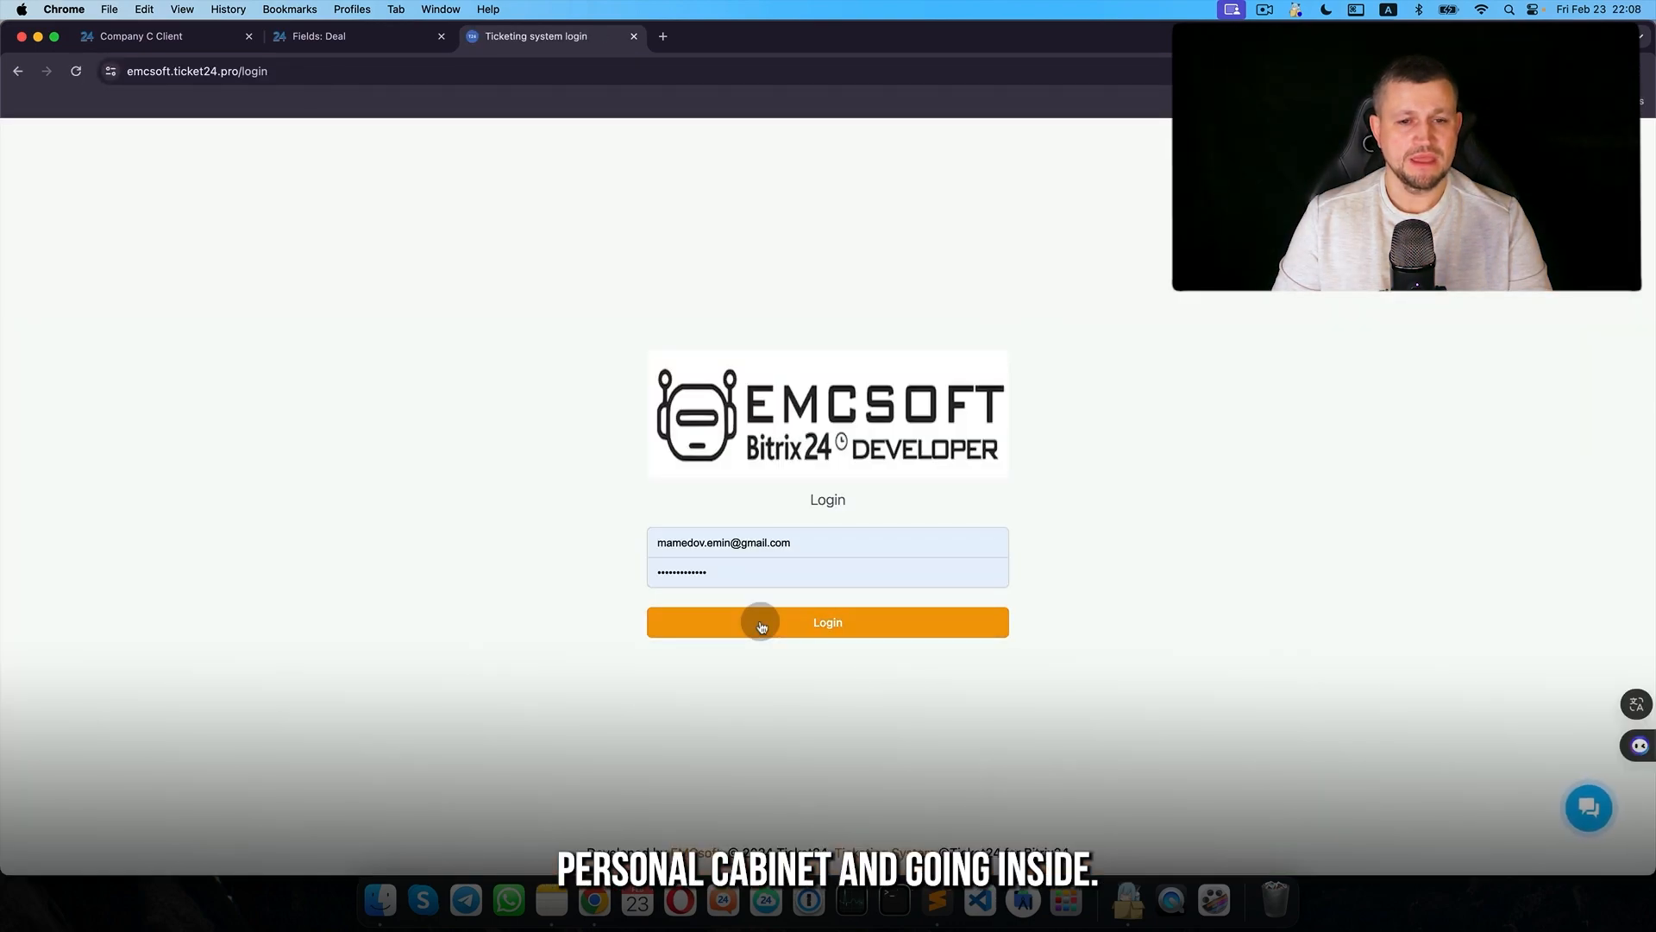
pyautogui.click(761, 623)
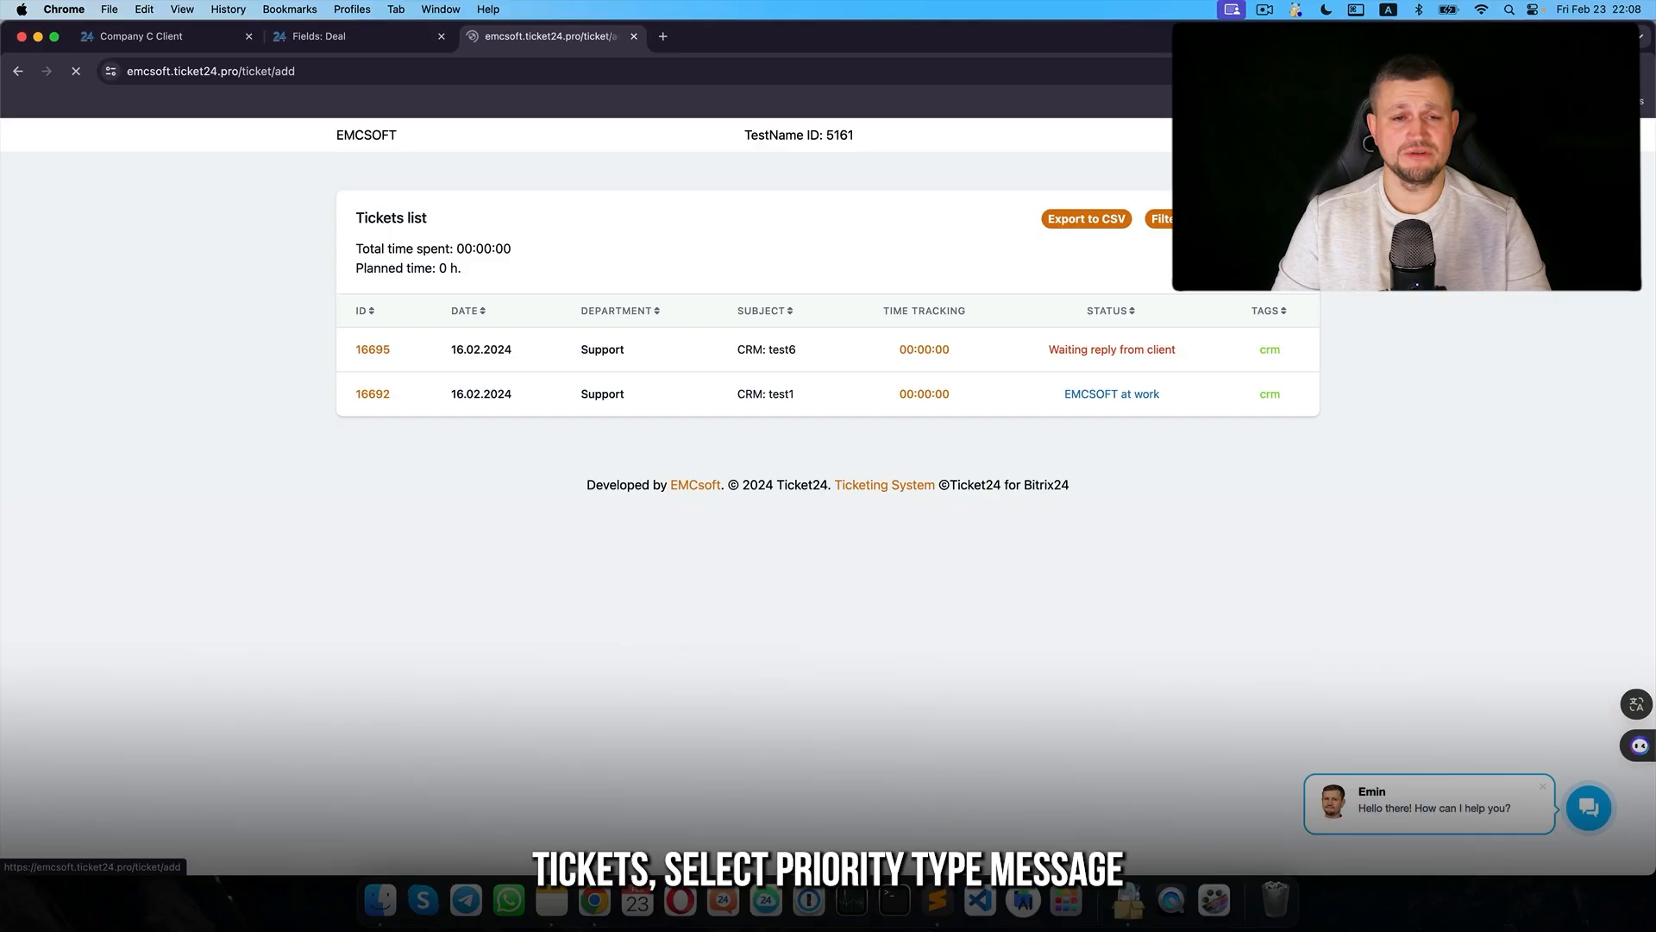
# - Start a new ticket with department Support, priority high and message type Bug
pyautogui.click(1089, 247)
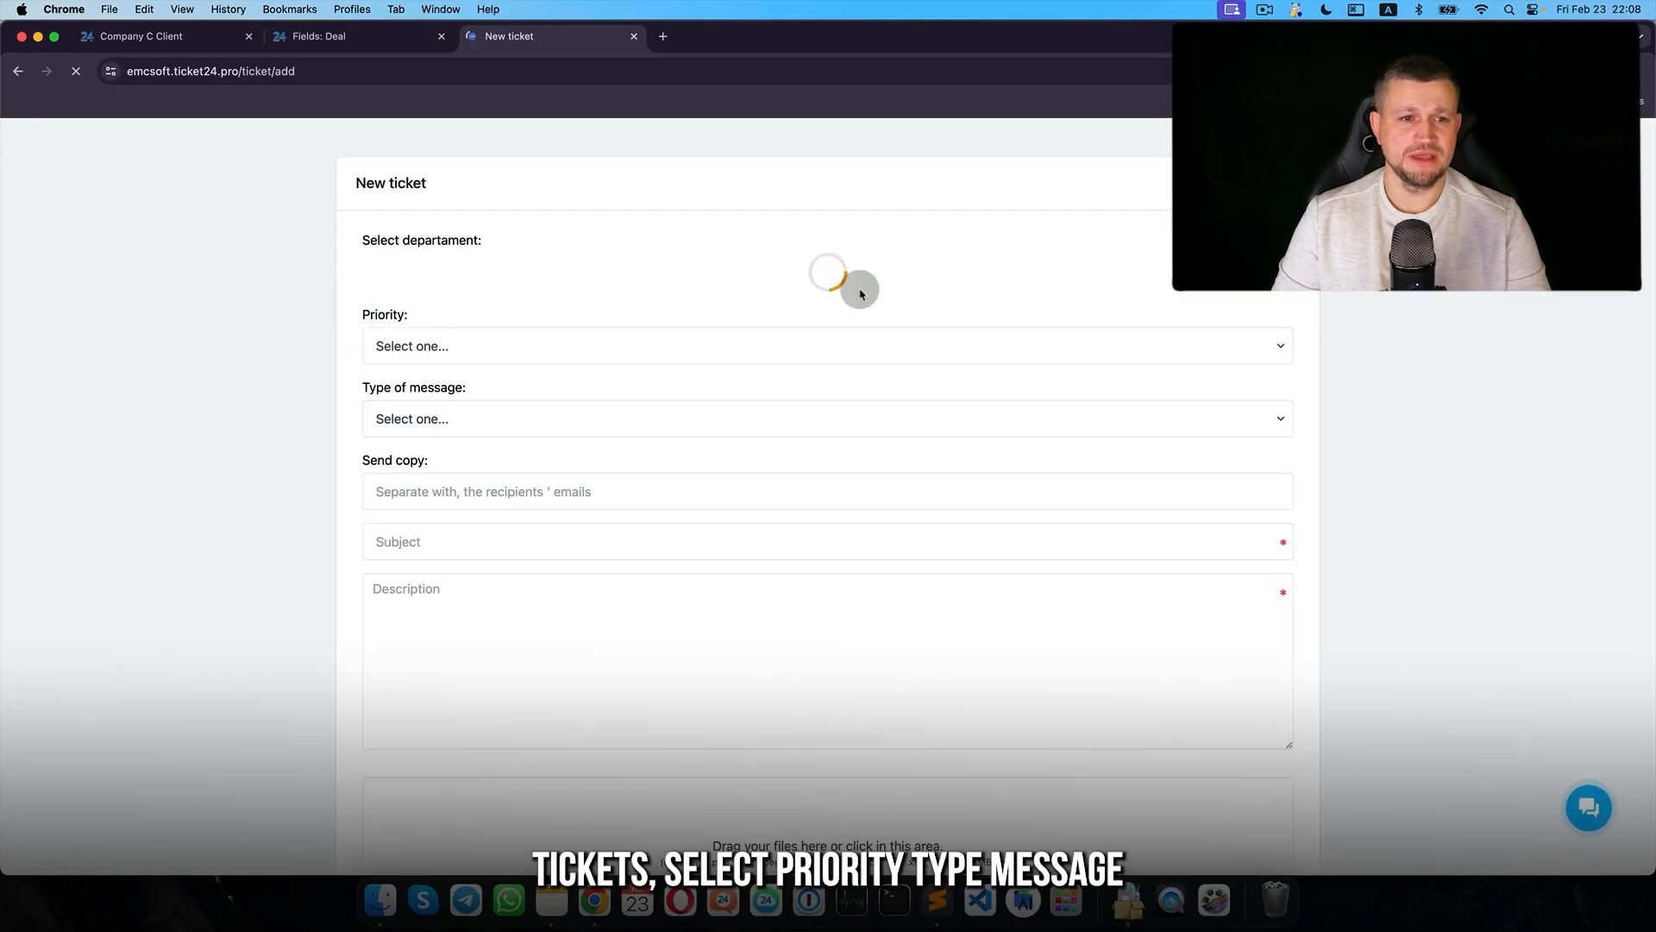
pyautogui.click(557, 272)
pyautogui.click(552, 292)
pyautogui.click(543, 344)
pyautogui.click(534, 423)
pyautogui.click(534, 424)
pyautogui.click(535, 437)
# - Enter the subject 'test' and submit the ticket
pyautogui.click(509, 537)
pyautogui.write('test')
pyautogui.press('Tab')
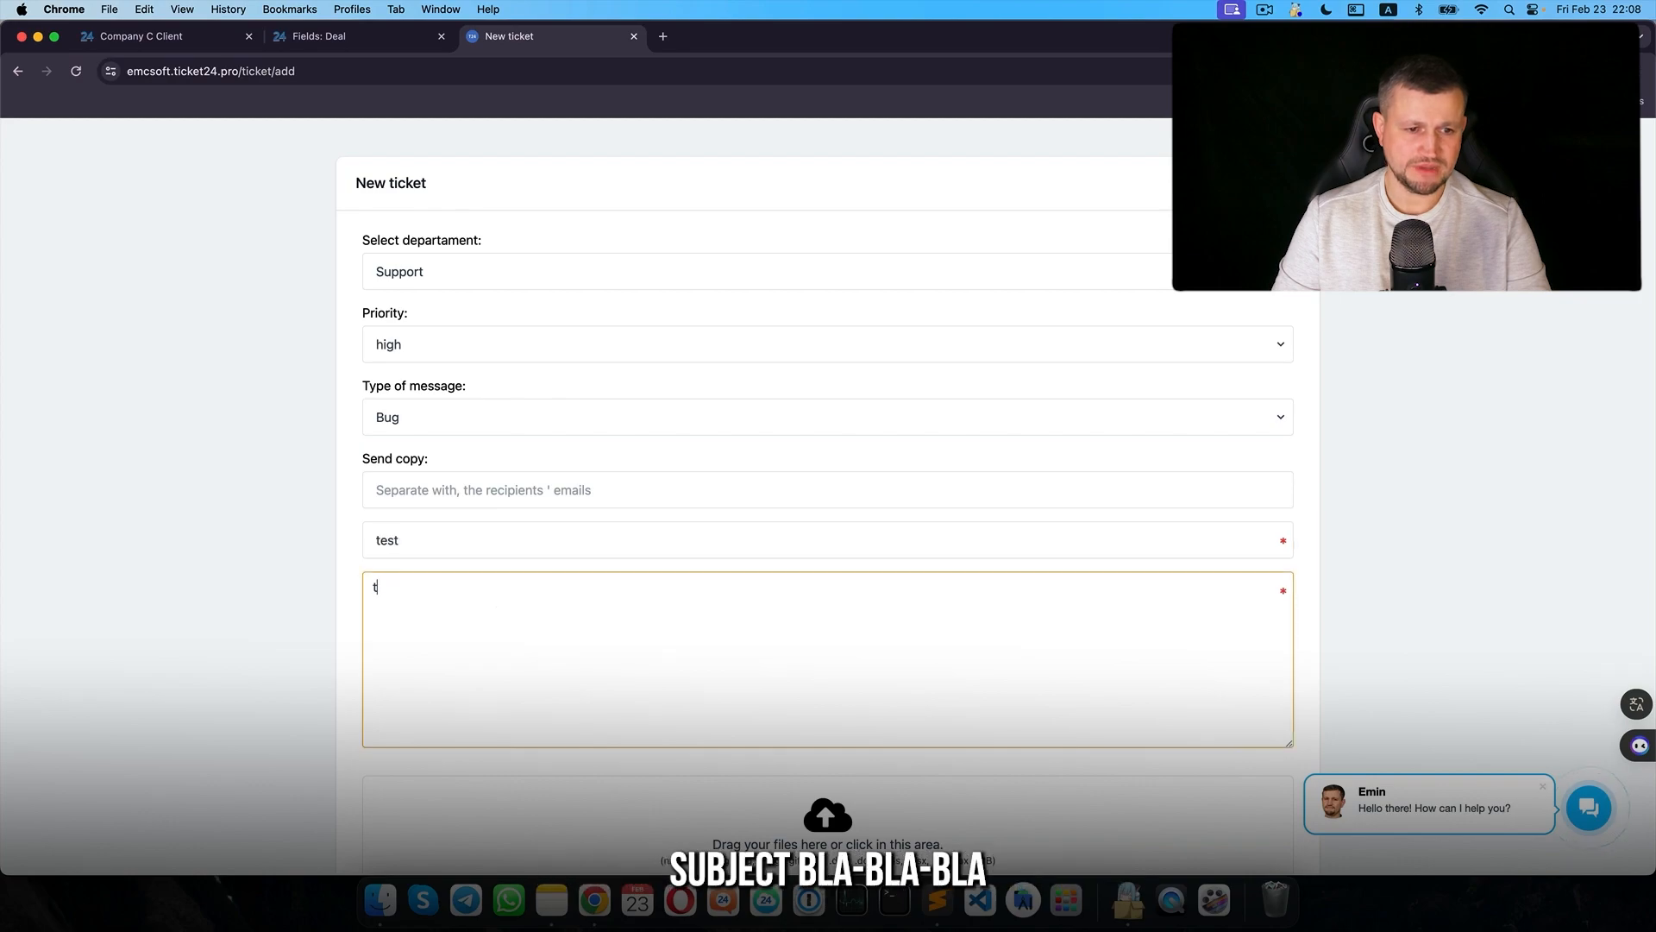
pyautogui.scroll(-3, 504, 671)
pyautogui.click(368, 733)
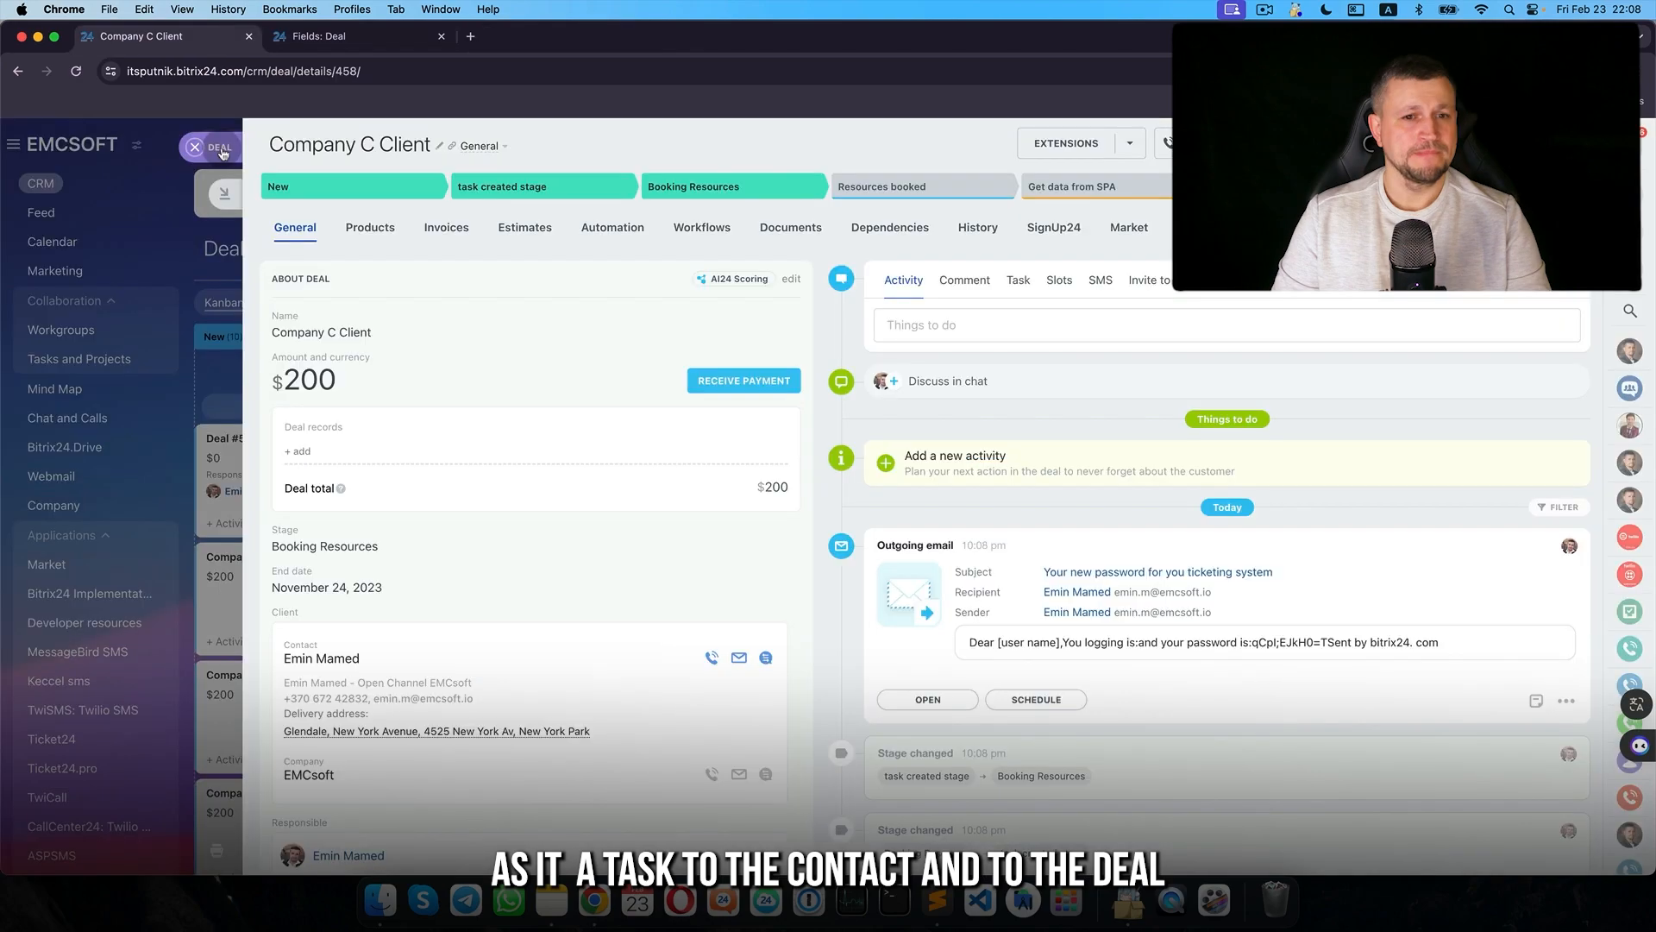
# - Delete the Generate code and Modify contact rules from Booking Resources
pyautogui.click(214, 150)
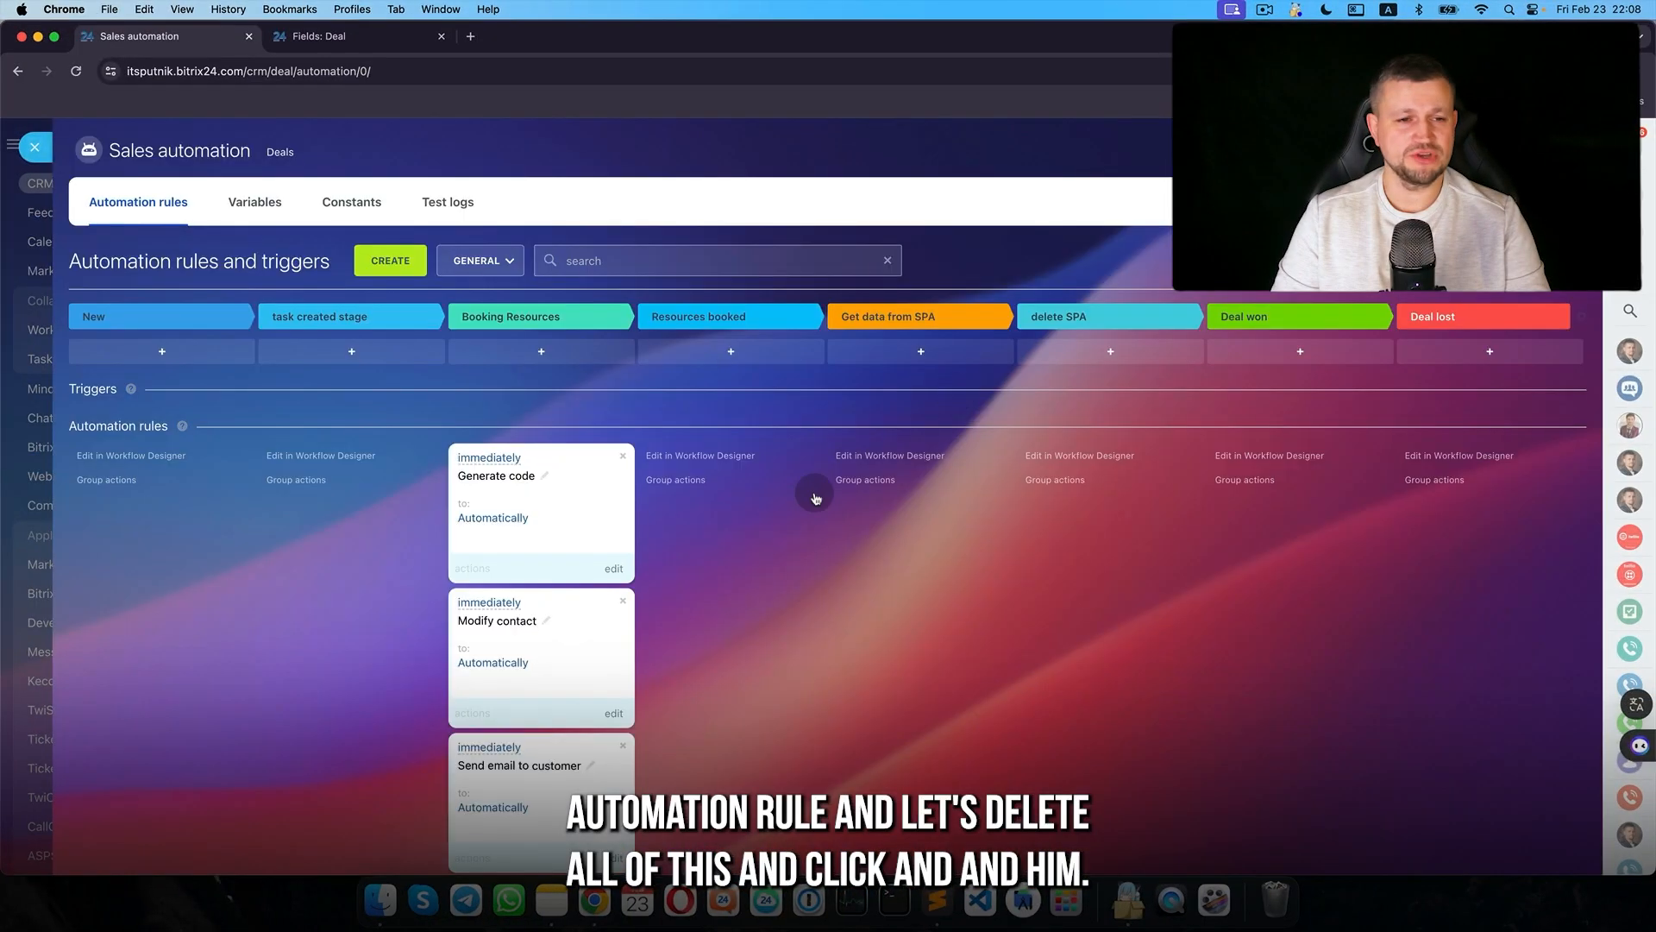
pyautogui.click(623, 443)
pyautogui.click(622, 445)
# - Add an Outbound webhook rule to Booking Resources from the Other section
pyautogui.click(541, 340)
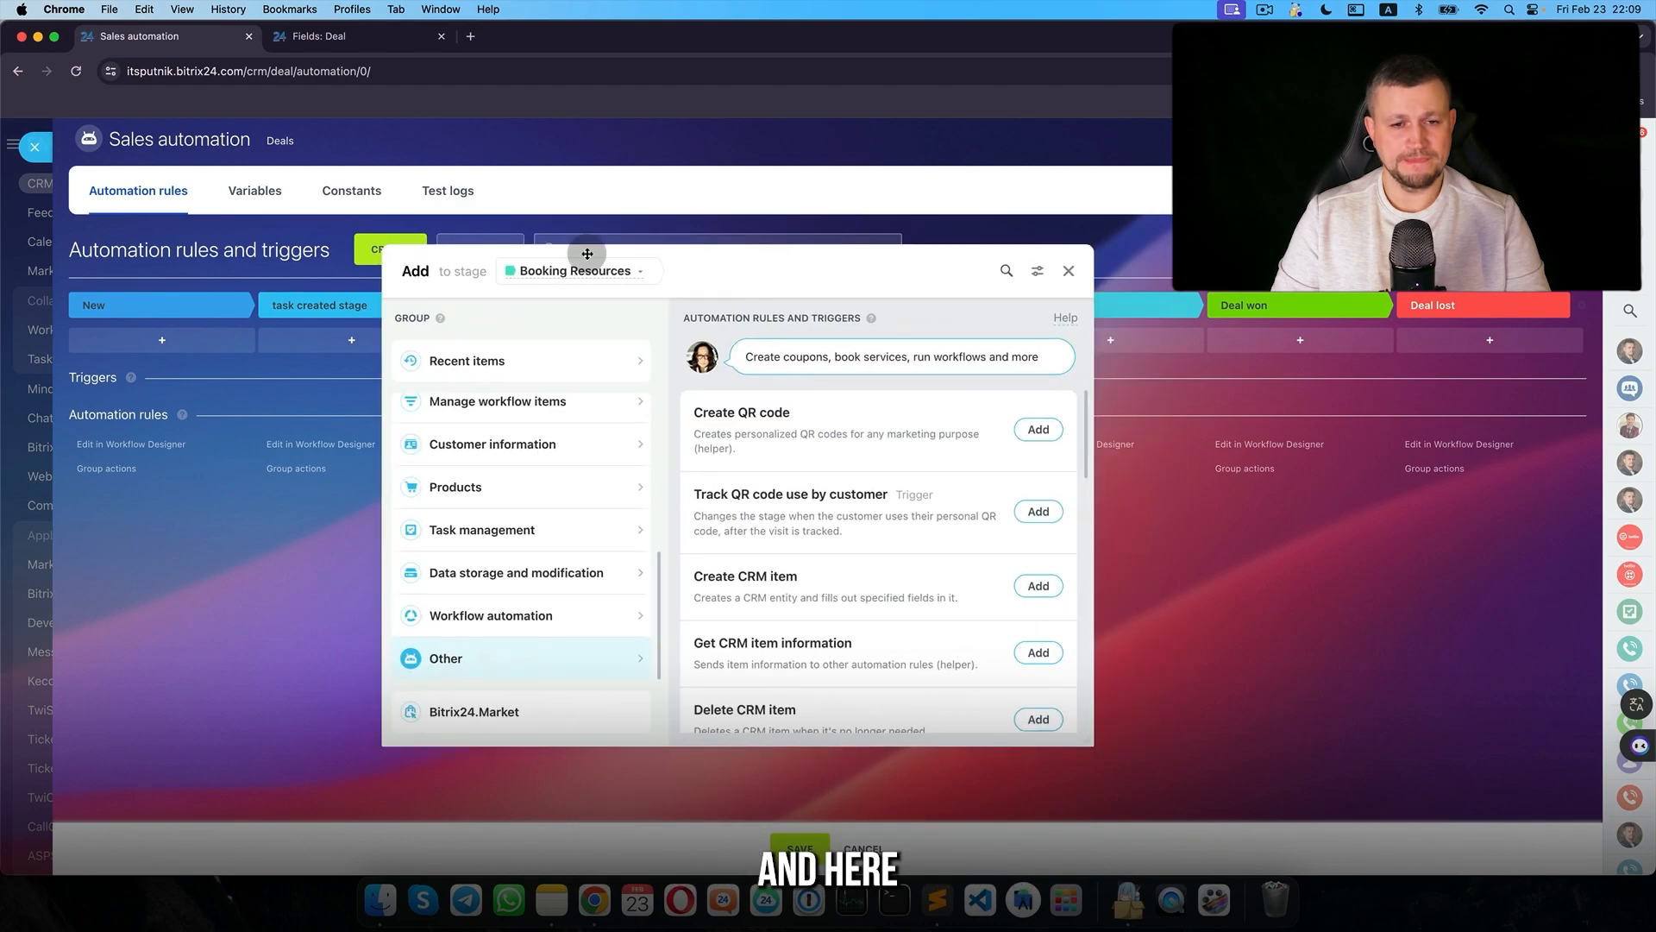
pyautogui.scroll(-5, 577, 574)
pyautogui.scroll(-3, 576, 575)
pyautogui.scroll(2, 572, 370)
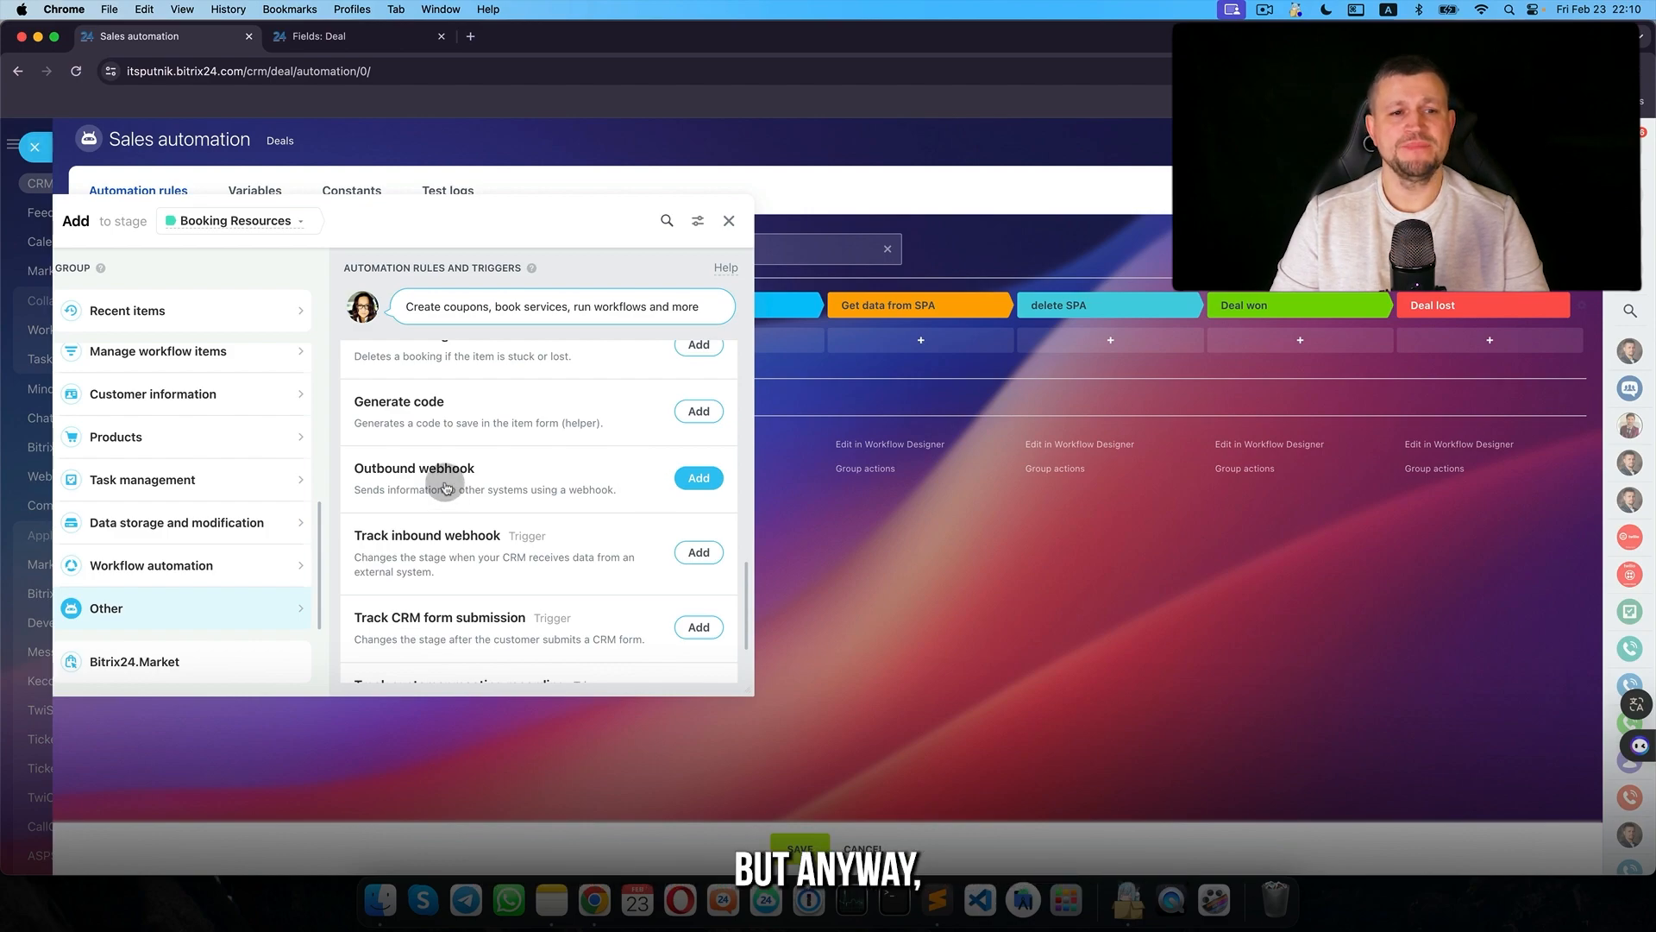
pyautogui.click(698, 478)
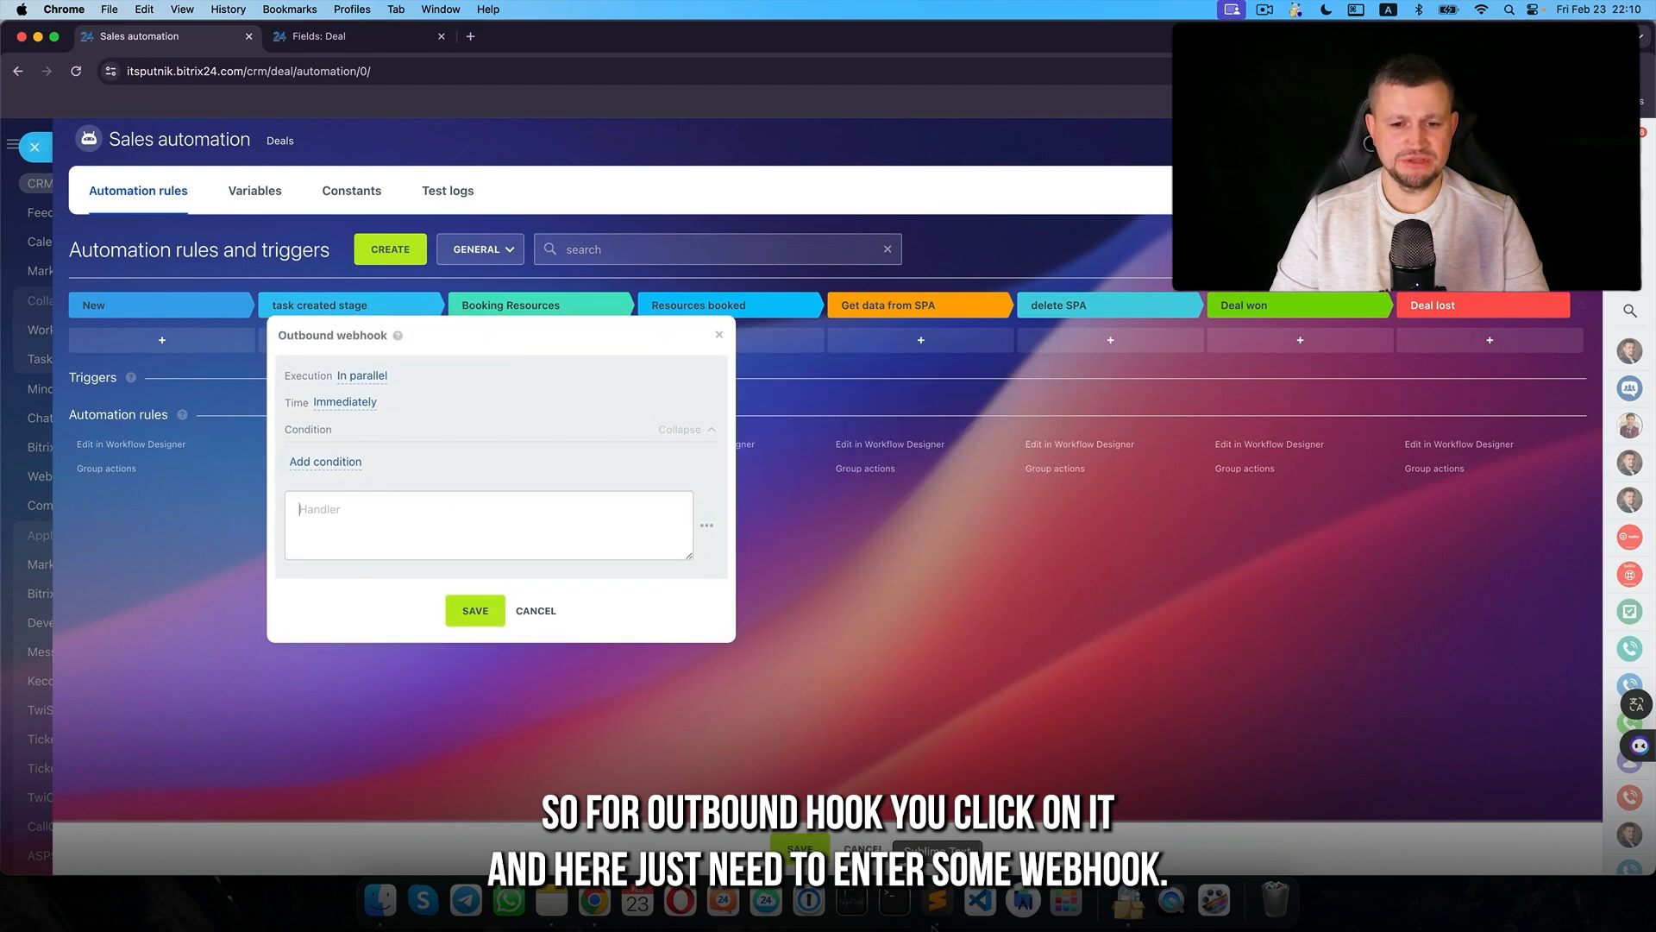
# - Paste the webhook URL copied from Sublime Text into the Outbound webhook handler and save it
pyautogui.click(938, 901)
pyautogui.moveTo(1524, 270); pyautogui.dragTo(953, 253)
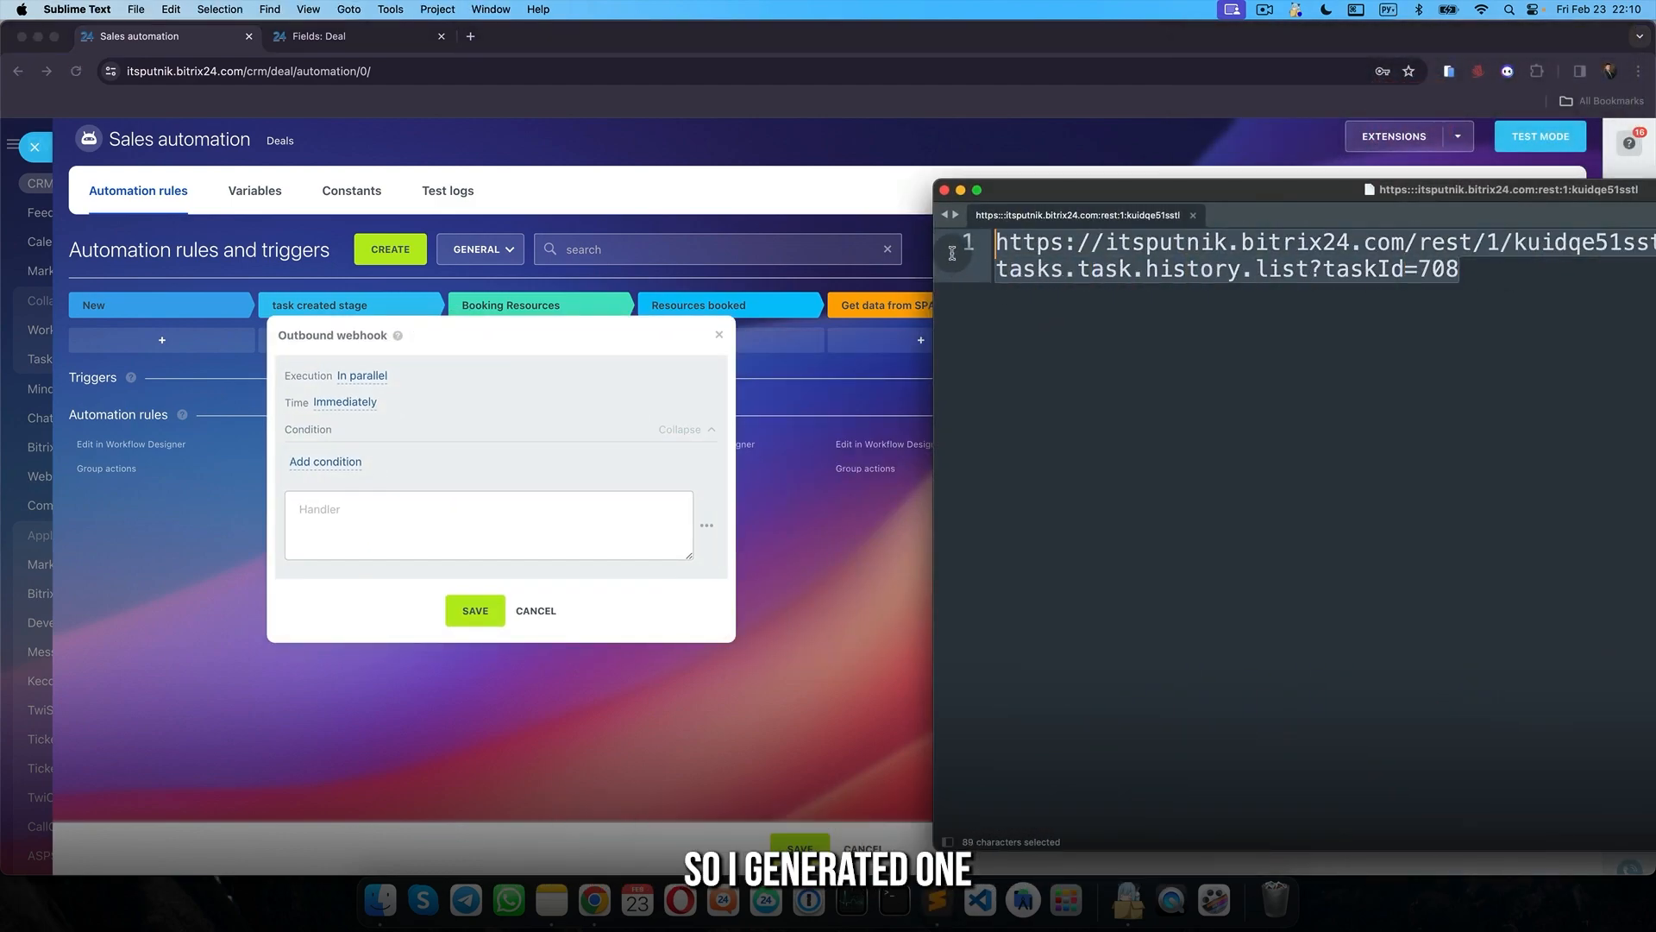
pyautogui.press('super+c')
pyautogui.click(444, 533)
pyautogui.press('super+v')
pyautogui.click(472, 612)
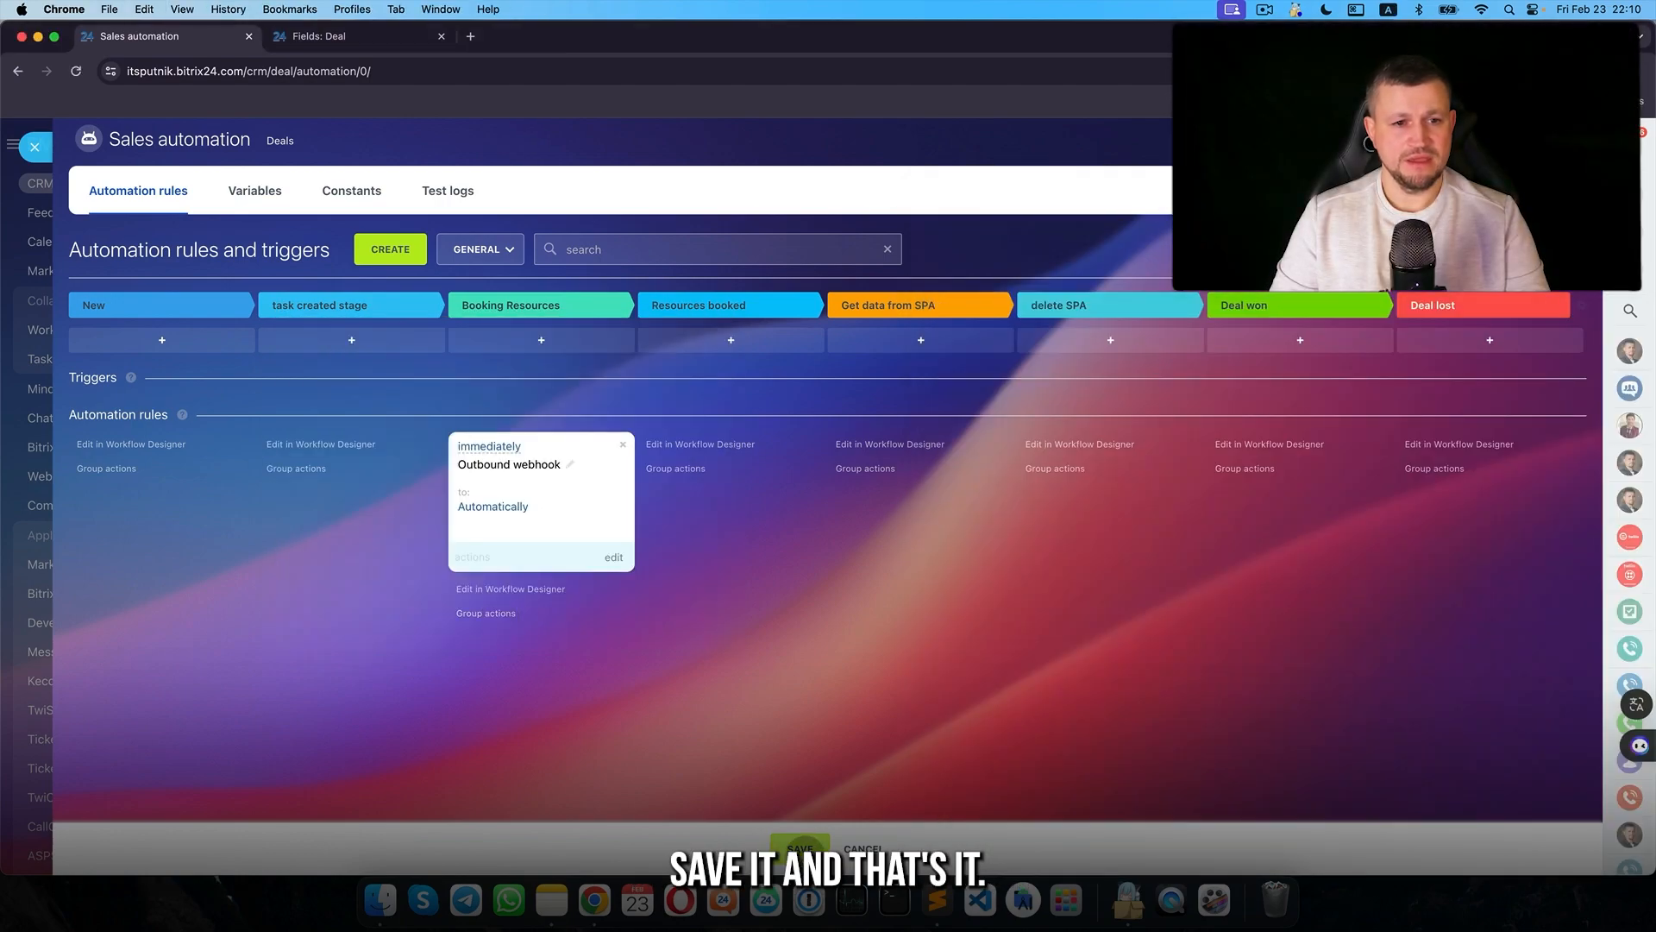
# - Save the automation rules and drag Company C Client into Booking Resources
pyautogui.click(800, 845)
pyautogui.click(35, 147)
pyautogui.moveTo(579, 450); pyautogui.dragTo(697, 468)
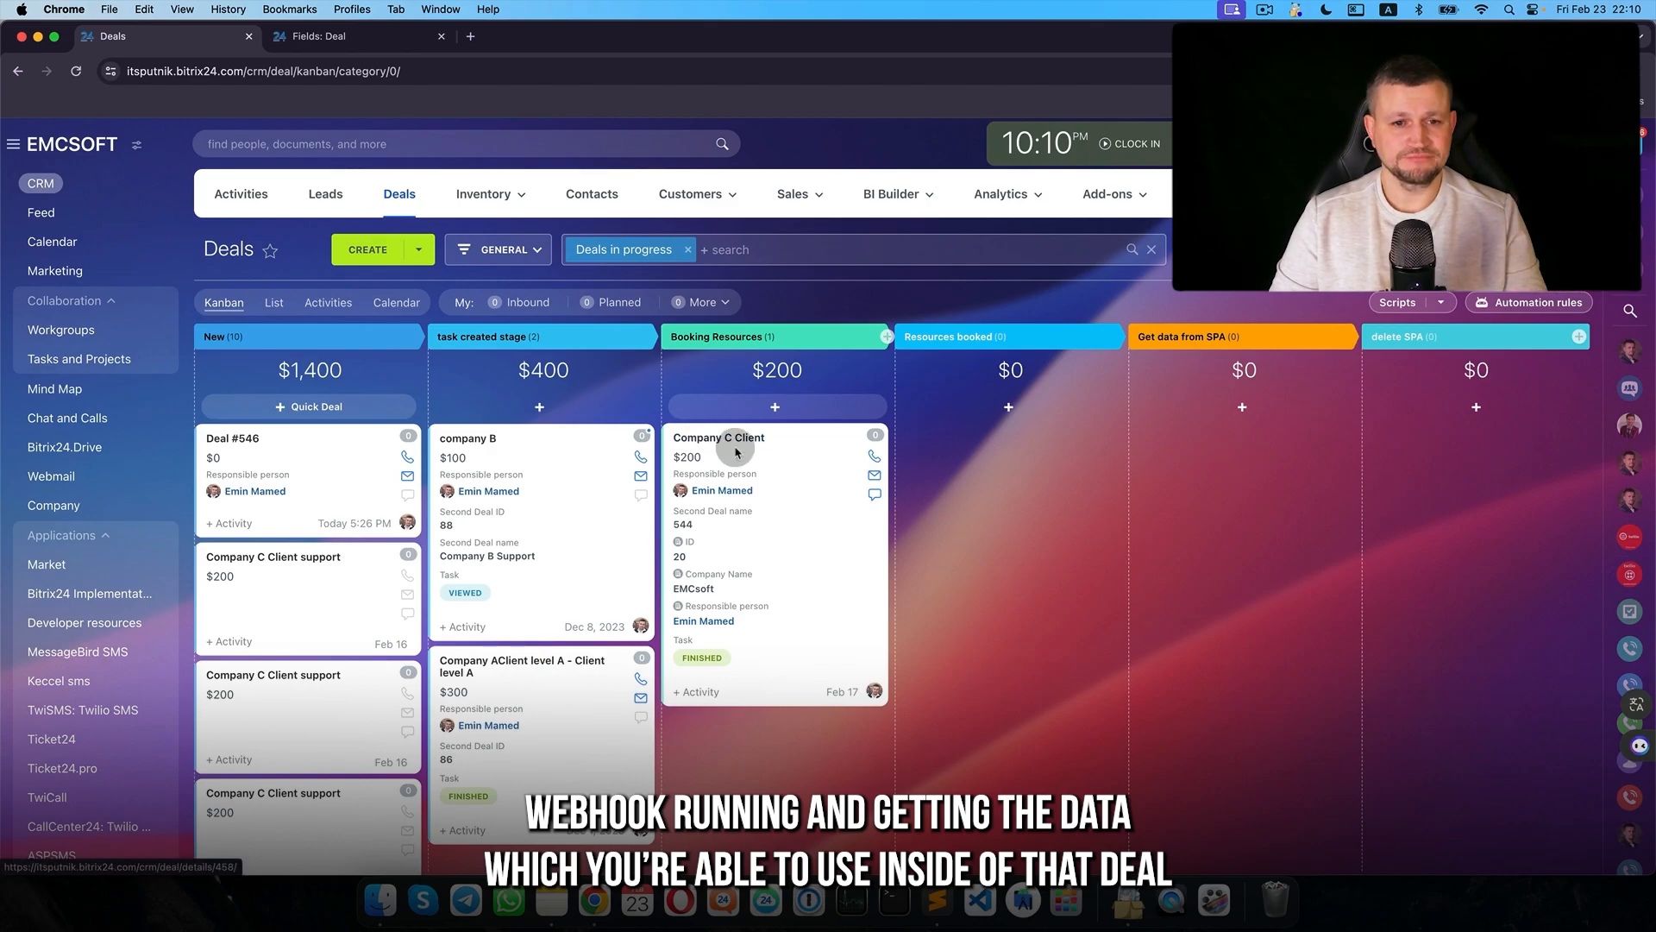
# - Move the deal back, then add and save a Track inbound webhook trigger, copying its URL
pyautogui.moveTo(736, 448); pyautogui.dragTo(559, 431)
pyautogui.click(1525, 304)
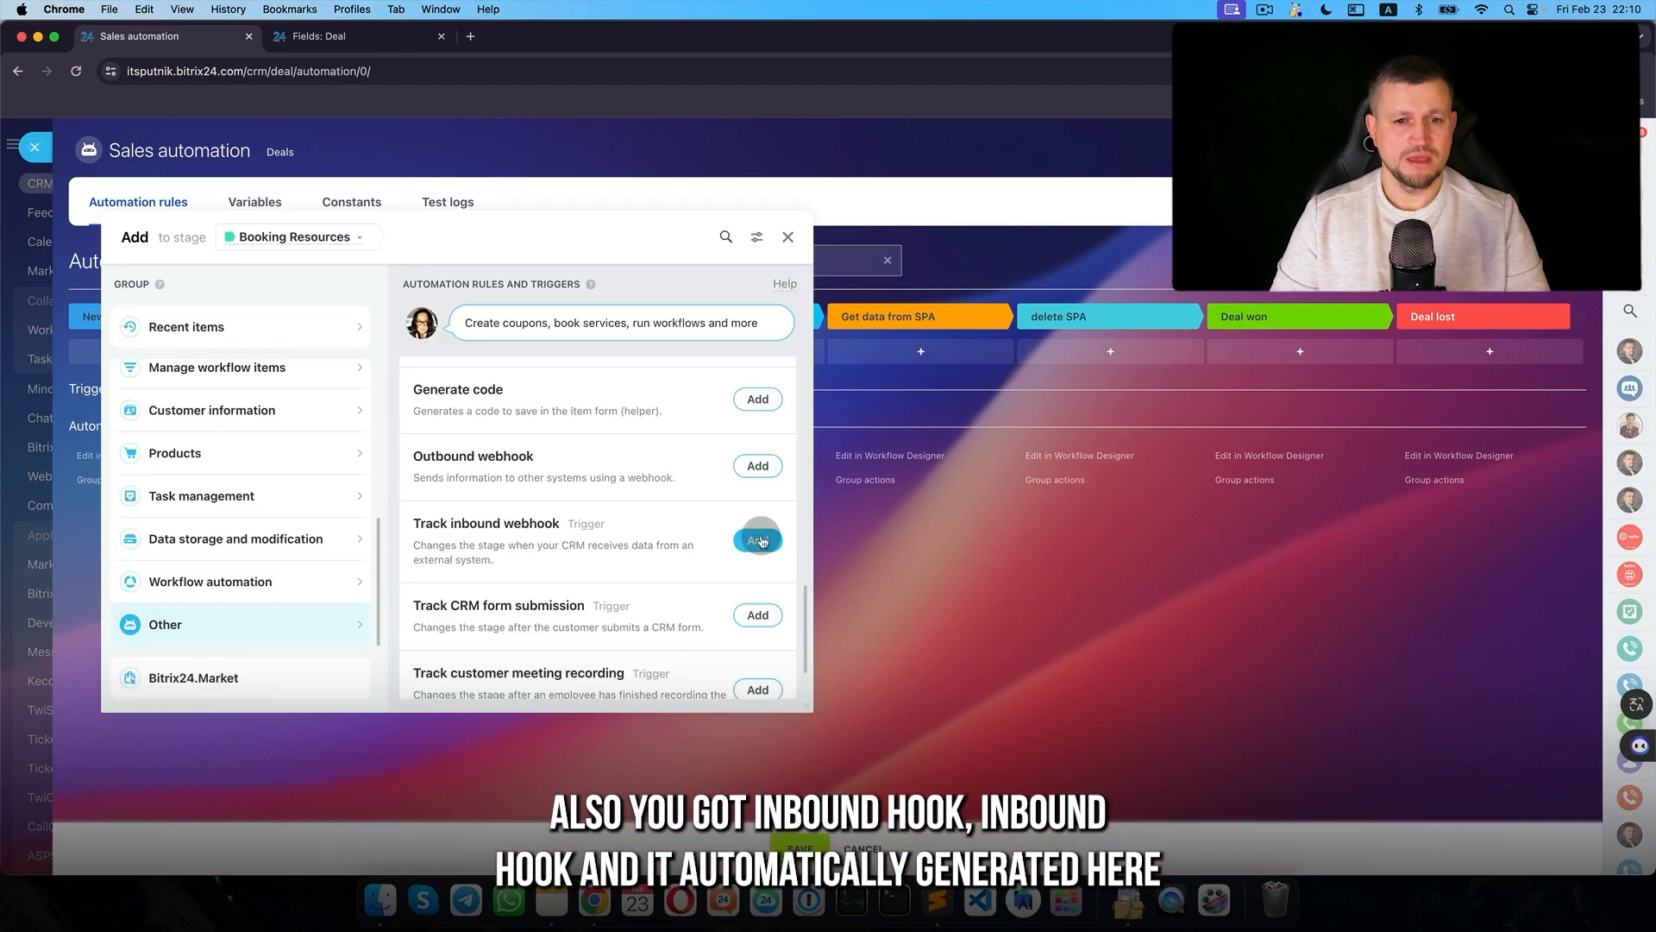
pyautogui.click(758, 540)
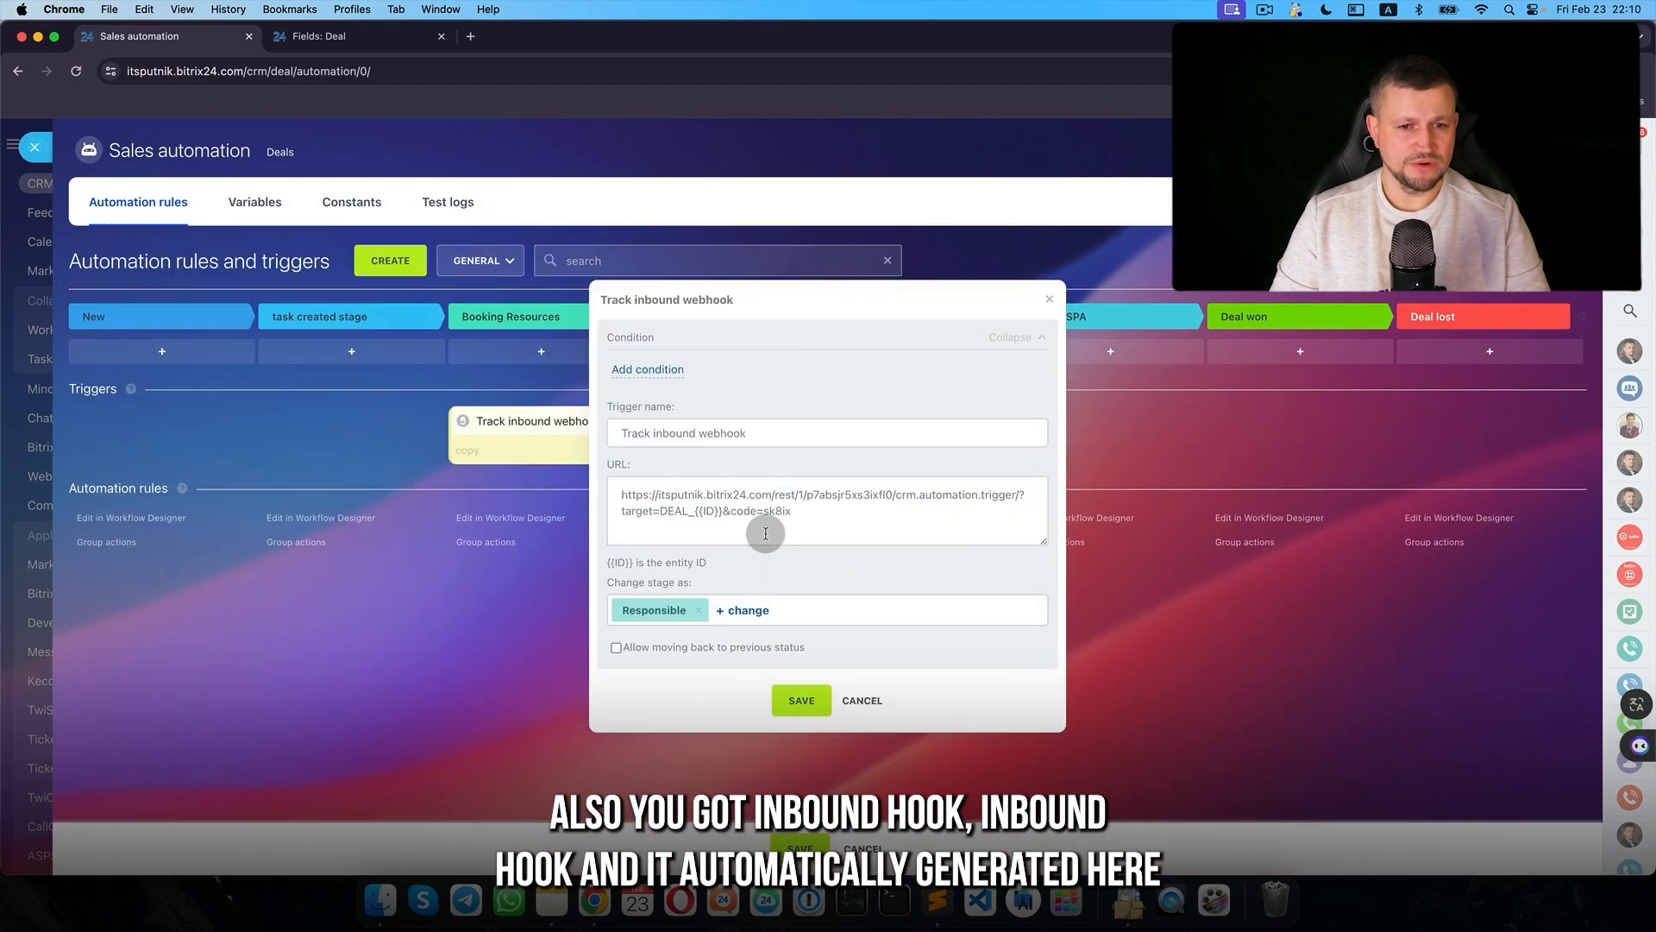
pyautogui.moveTo(884, 290); pyautogui.dragTo(541, 290)
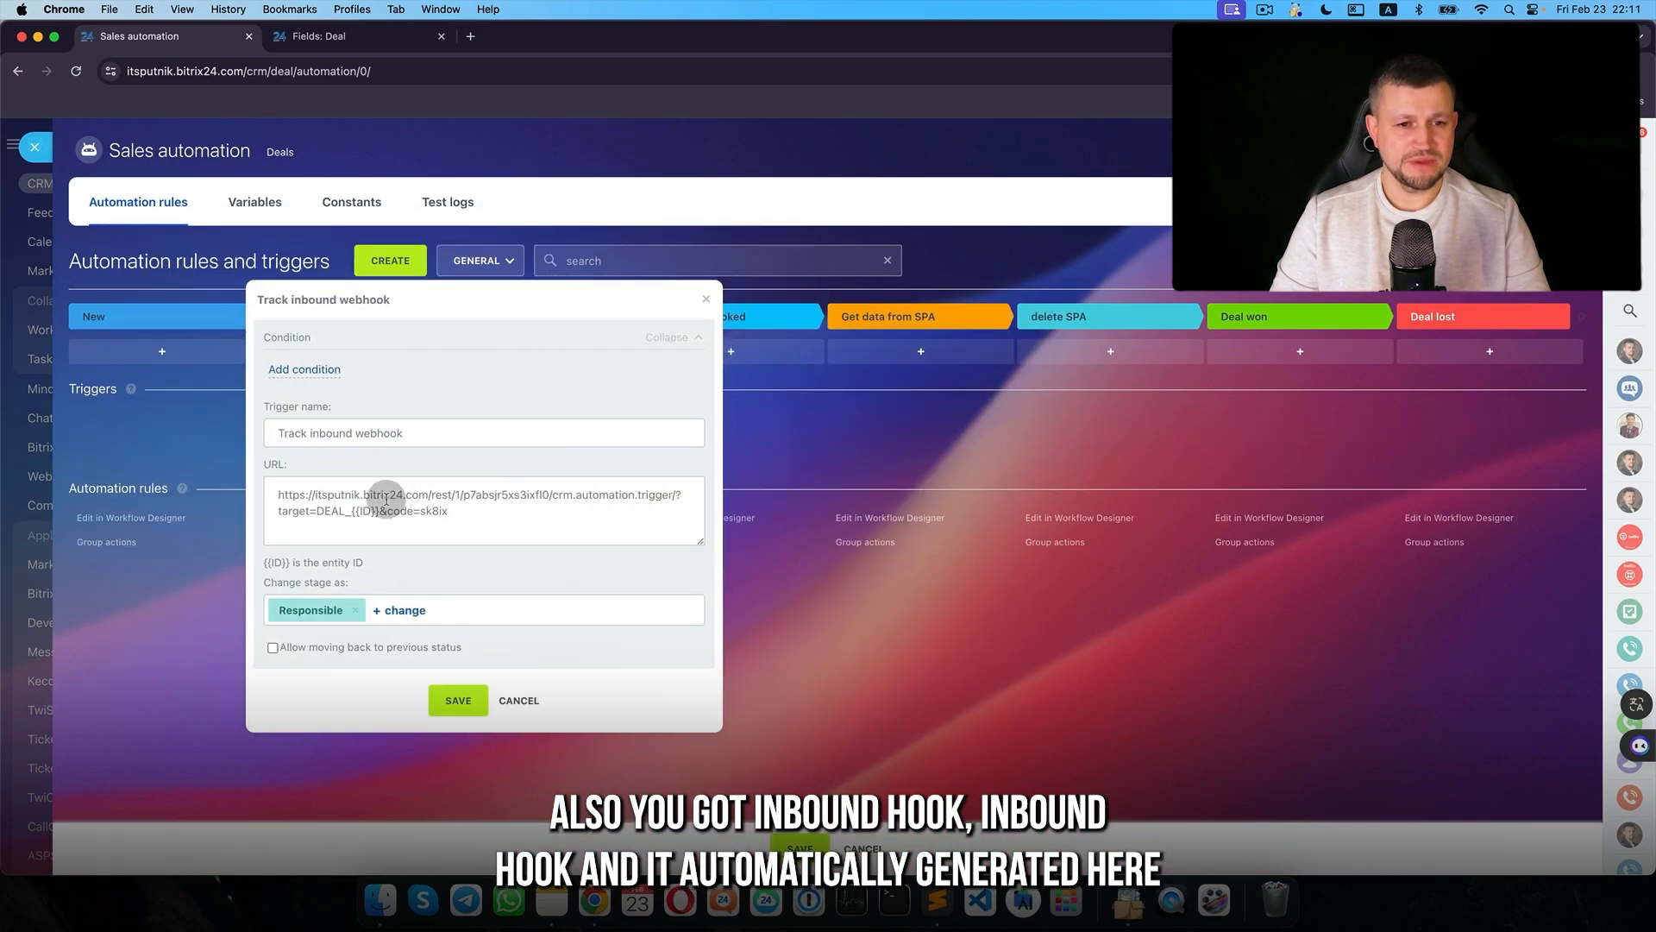
pyautogui.moveTo(283, 494); pyautogui.dragTo(579, 521)
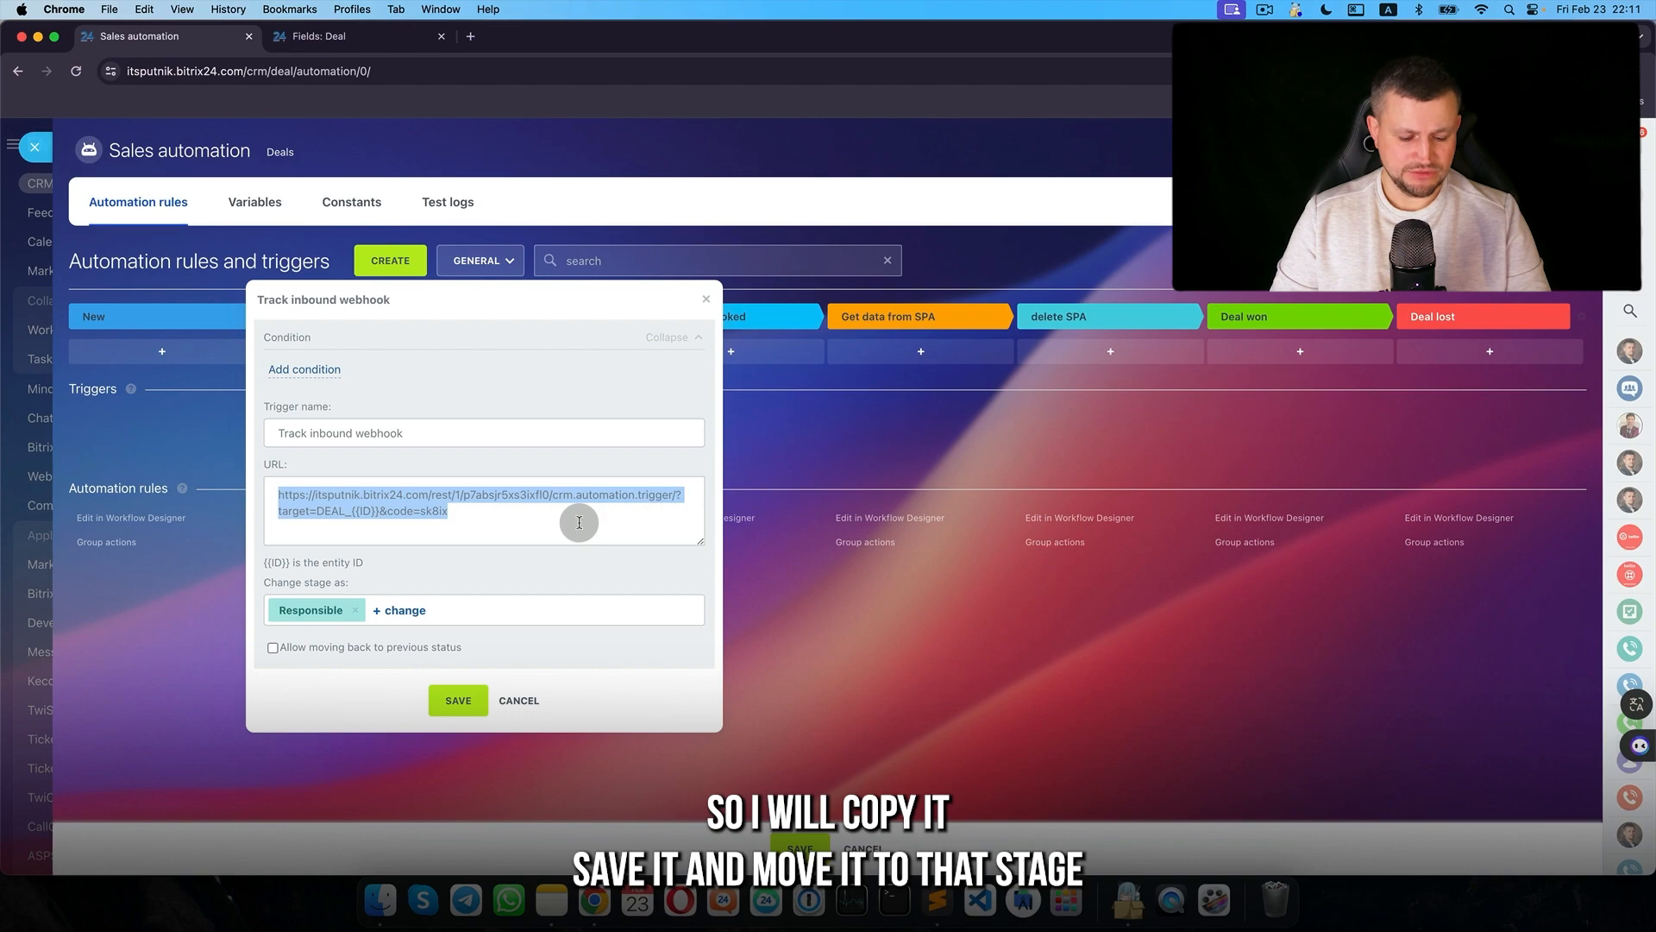
pyautogui.press('super+c')
pyautogui.click(465, 716)
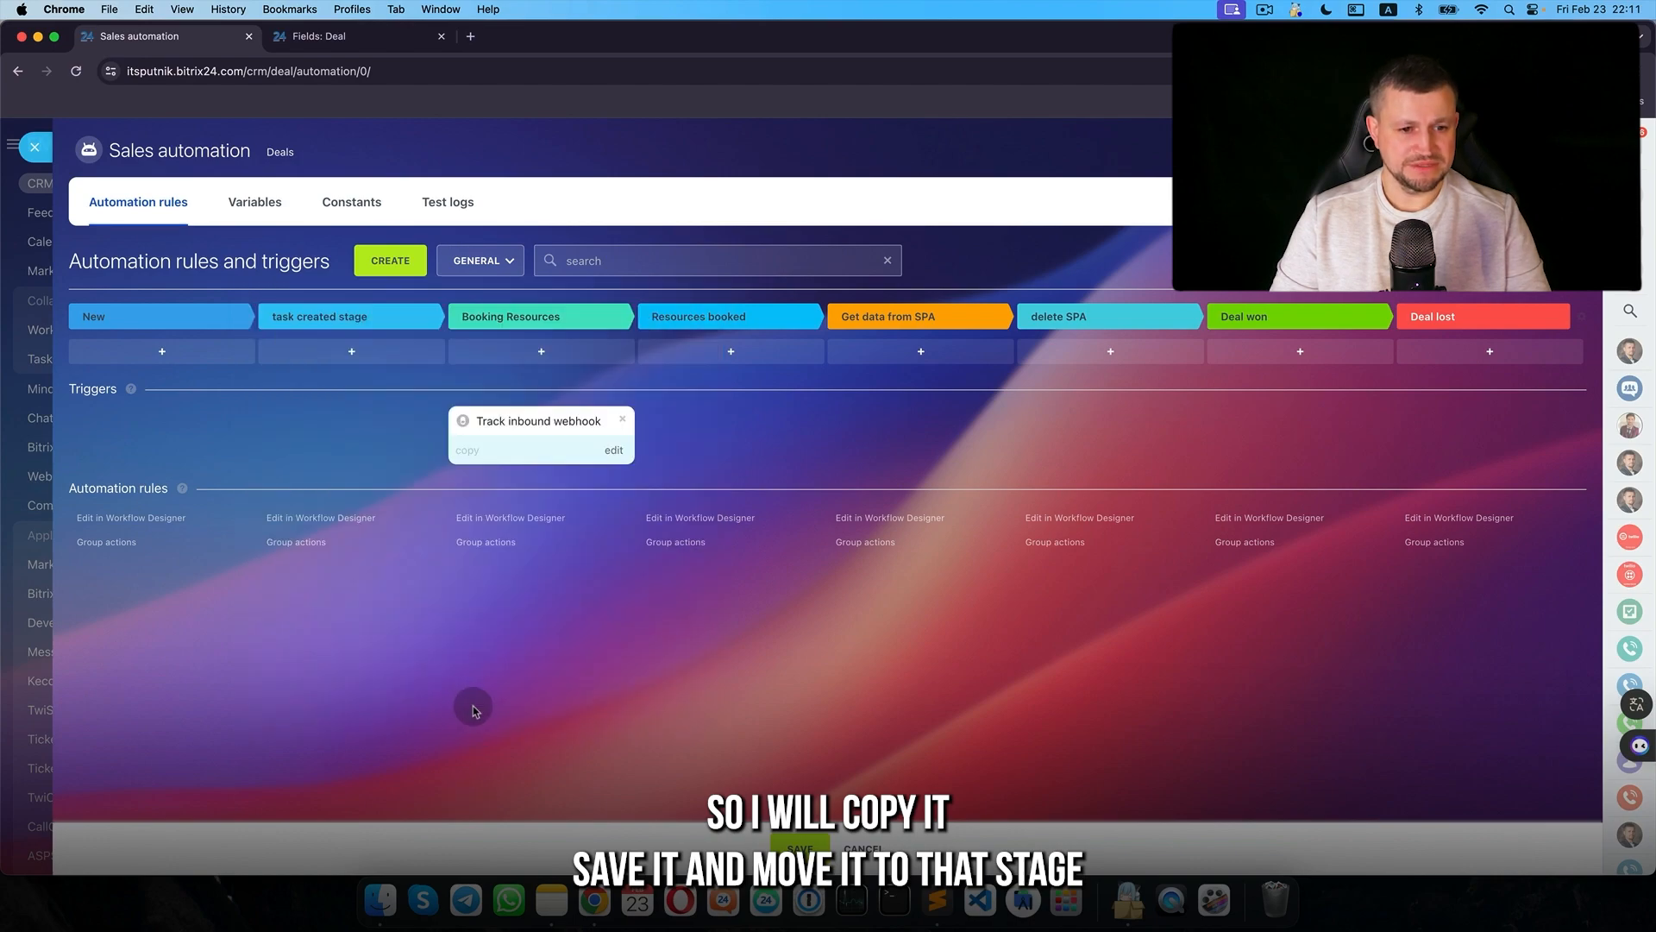
# - Attach the trigger to Resources booked, save, and reopen Company C Client from Booking Resources
pyautogui.moveTo(579, 474); pyautogui.dragTo(769, 474)
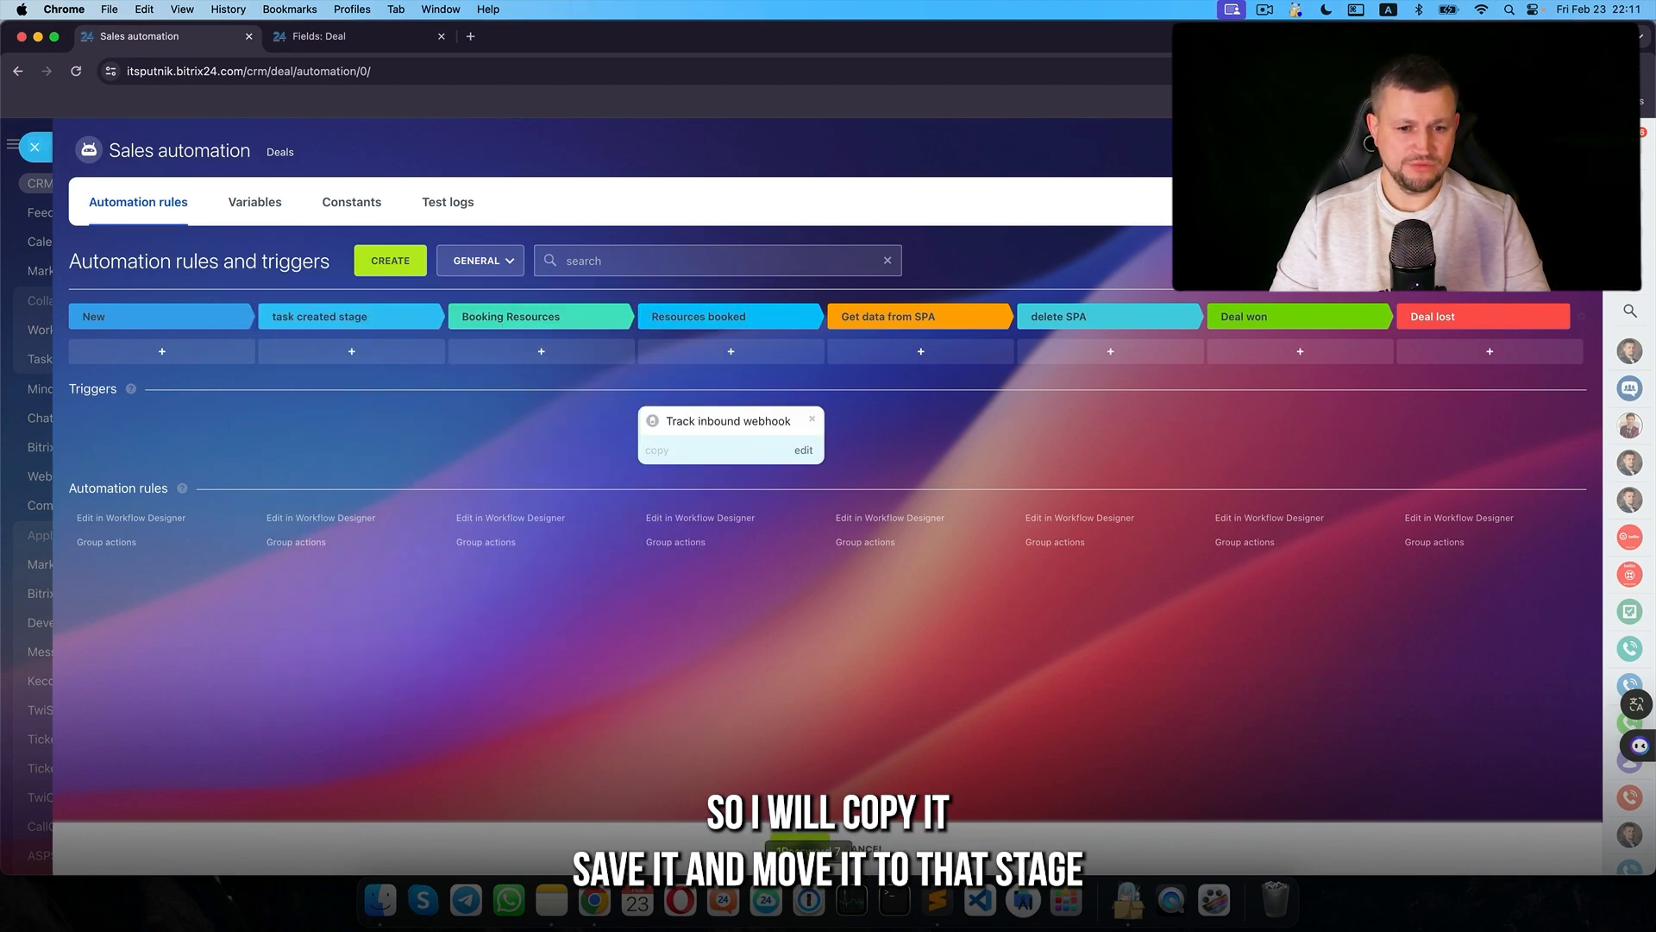
pyautogui.click(801, 847)
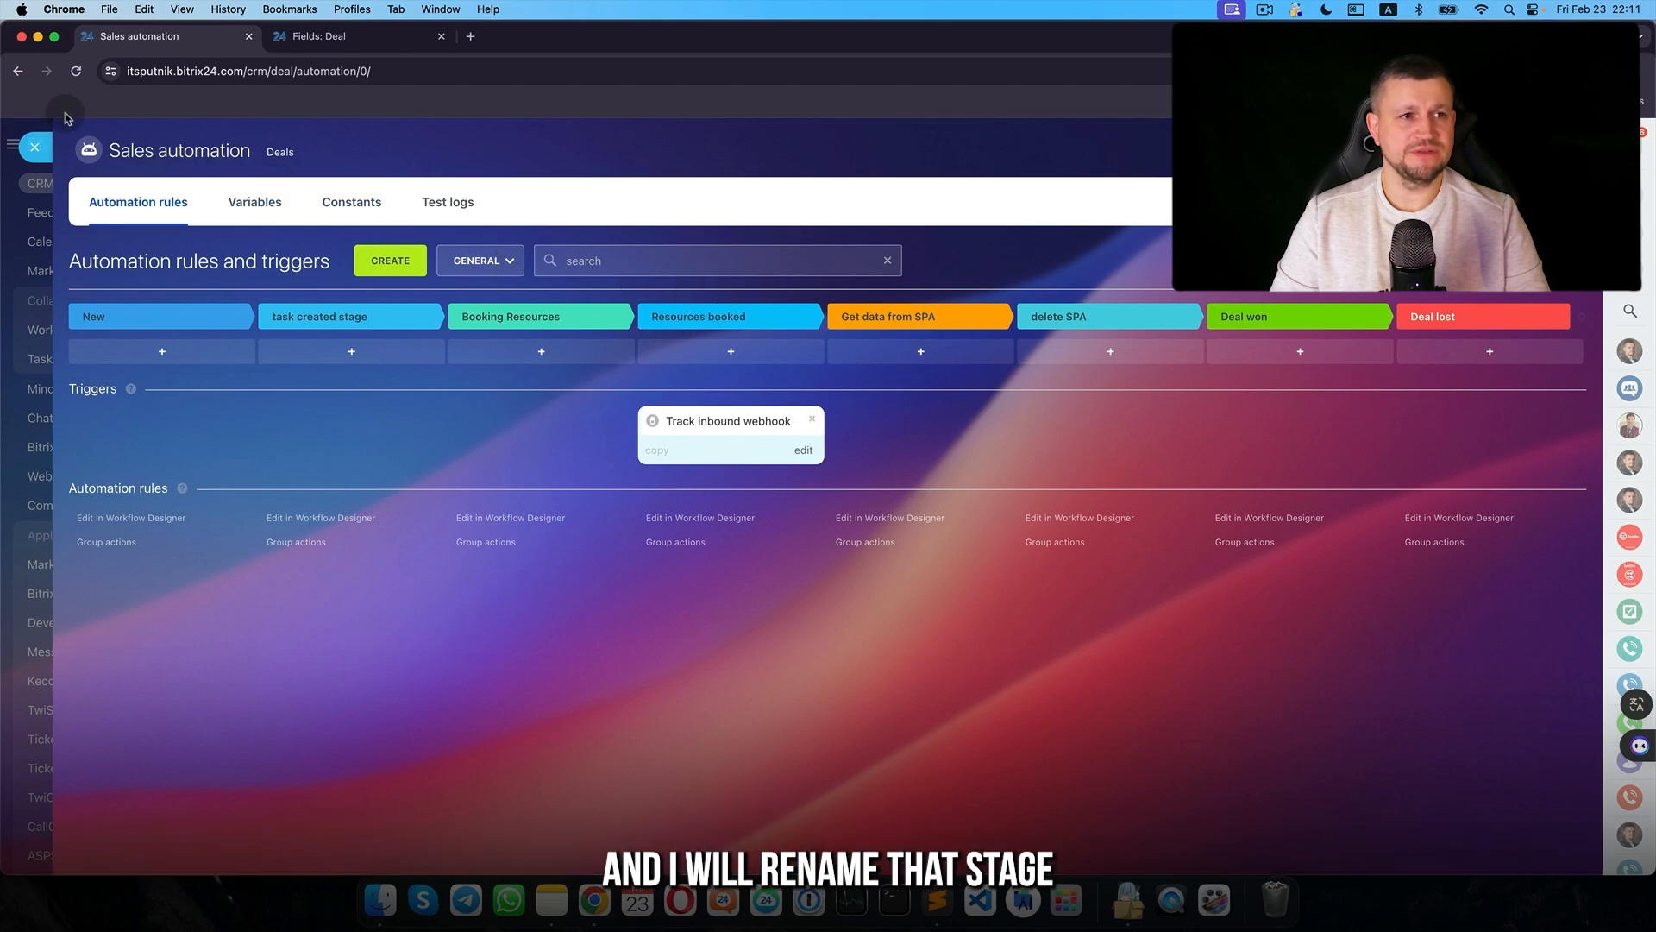
pyautogui.click(35, 146)
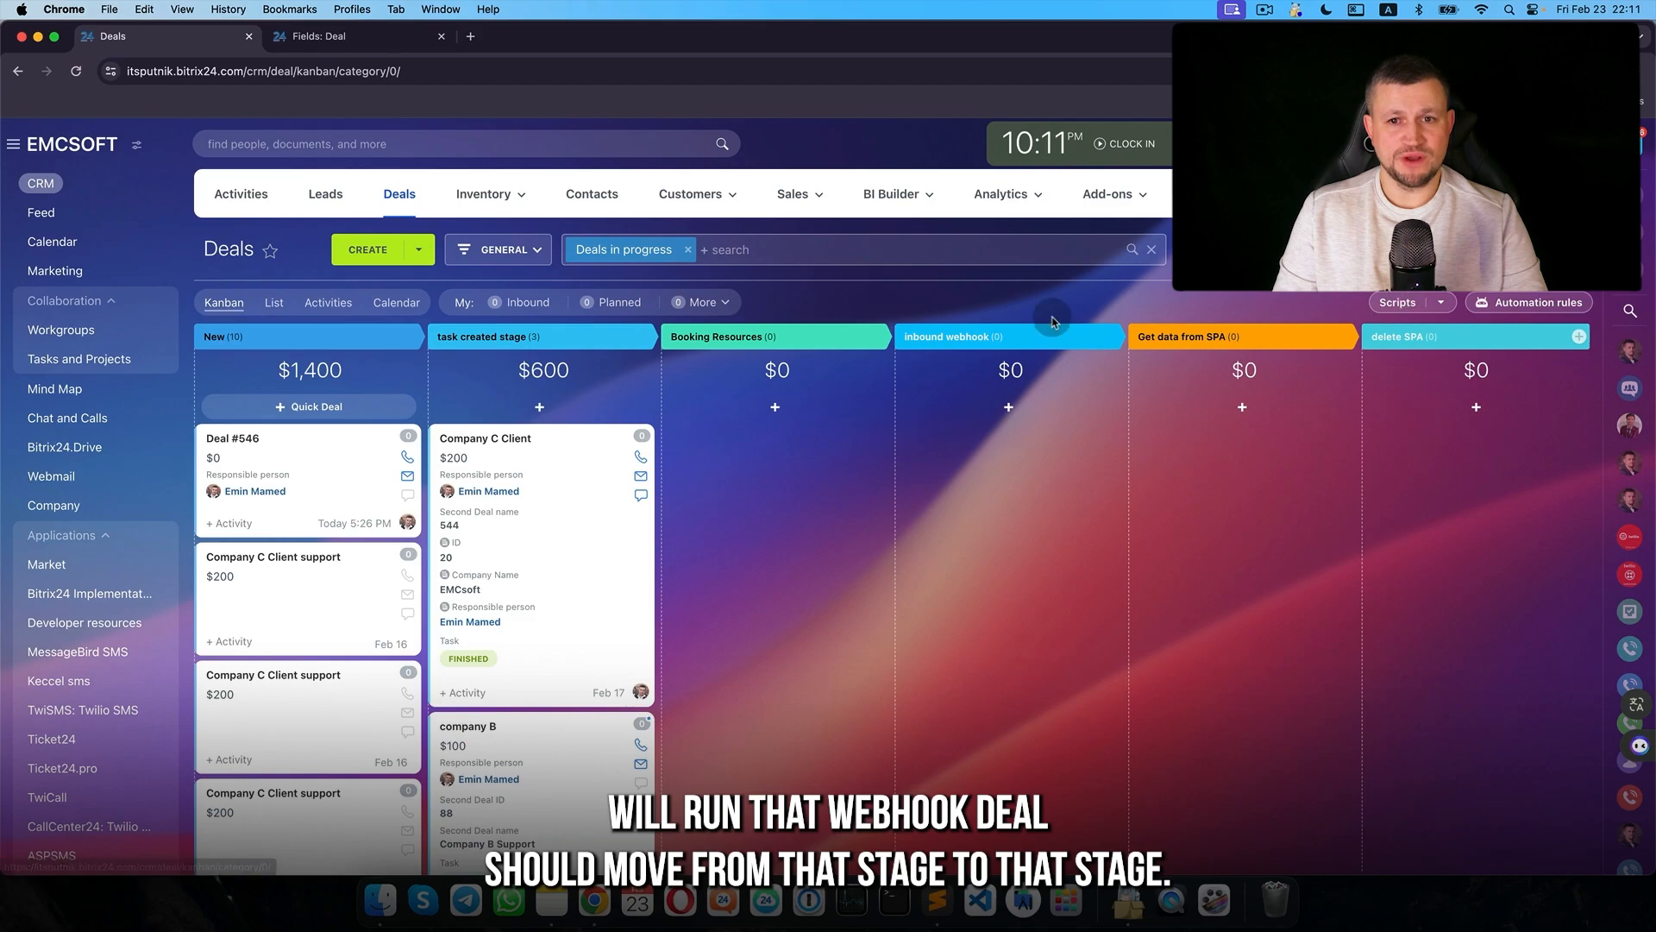
pyautogui.moveTo(572, 462); pyautogui.dragTo(716, 470)
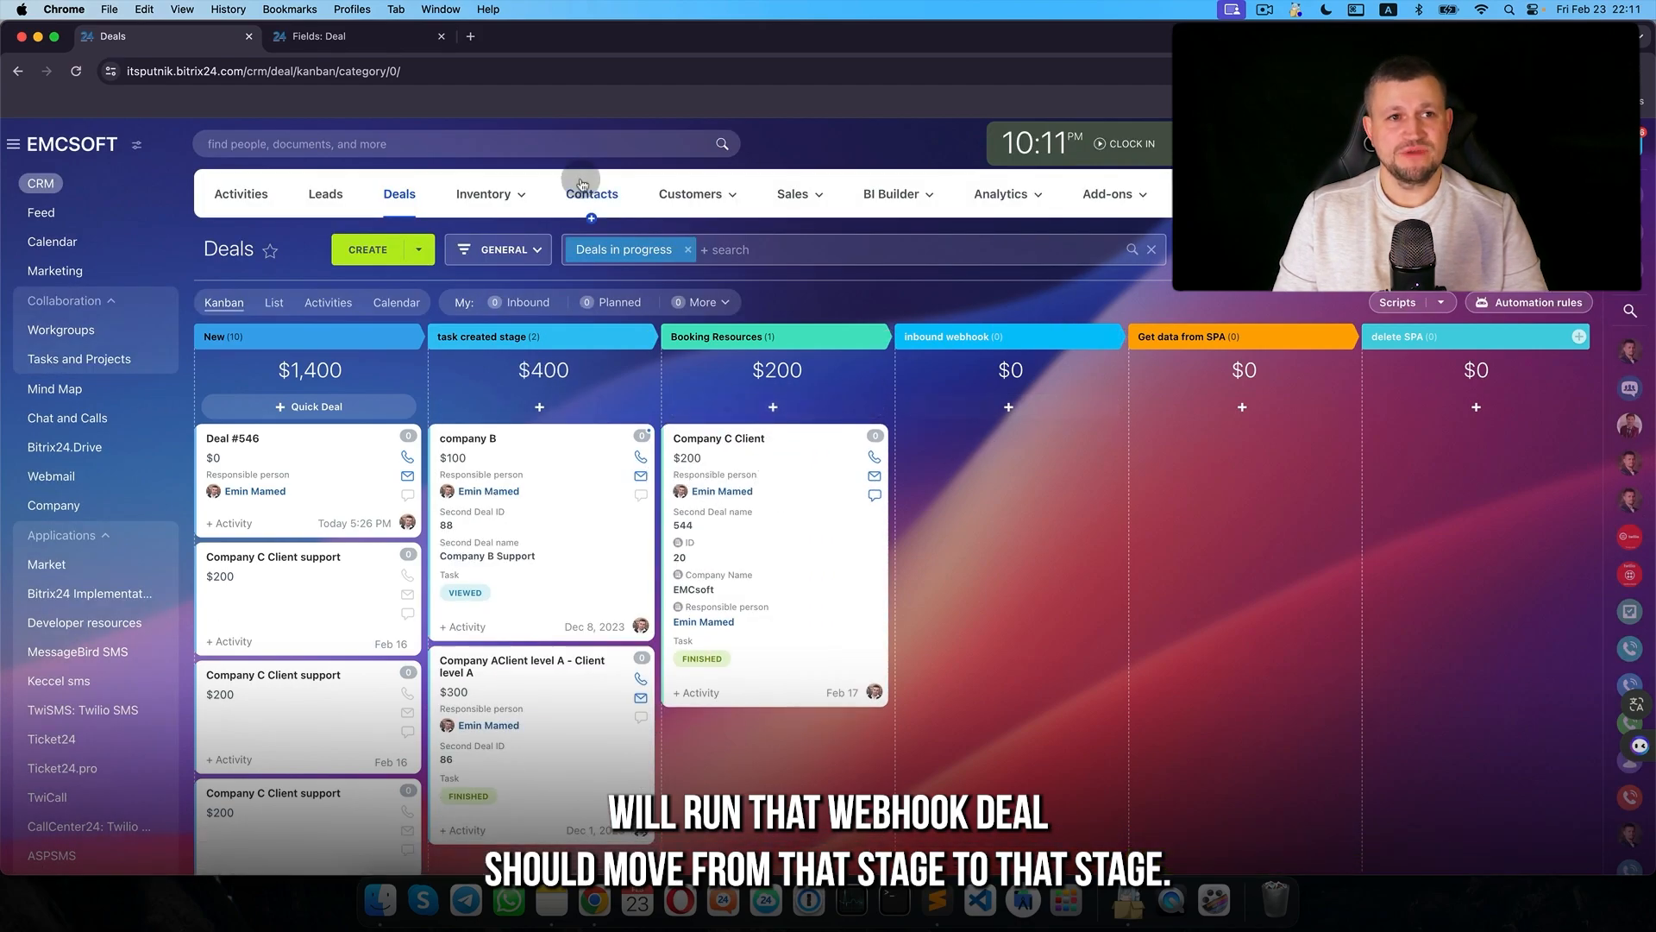
pyautogui.click(732, 437)
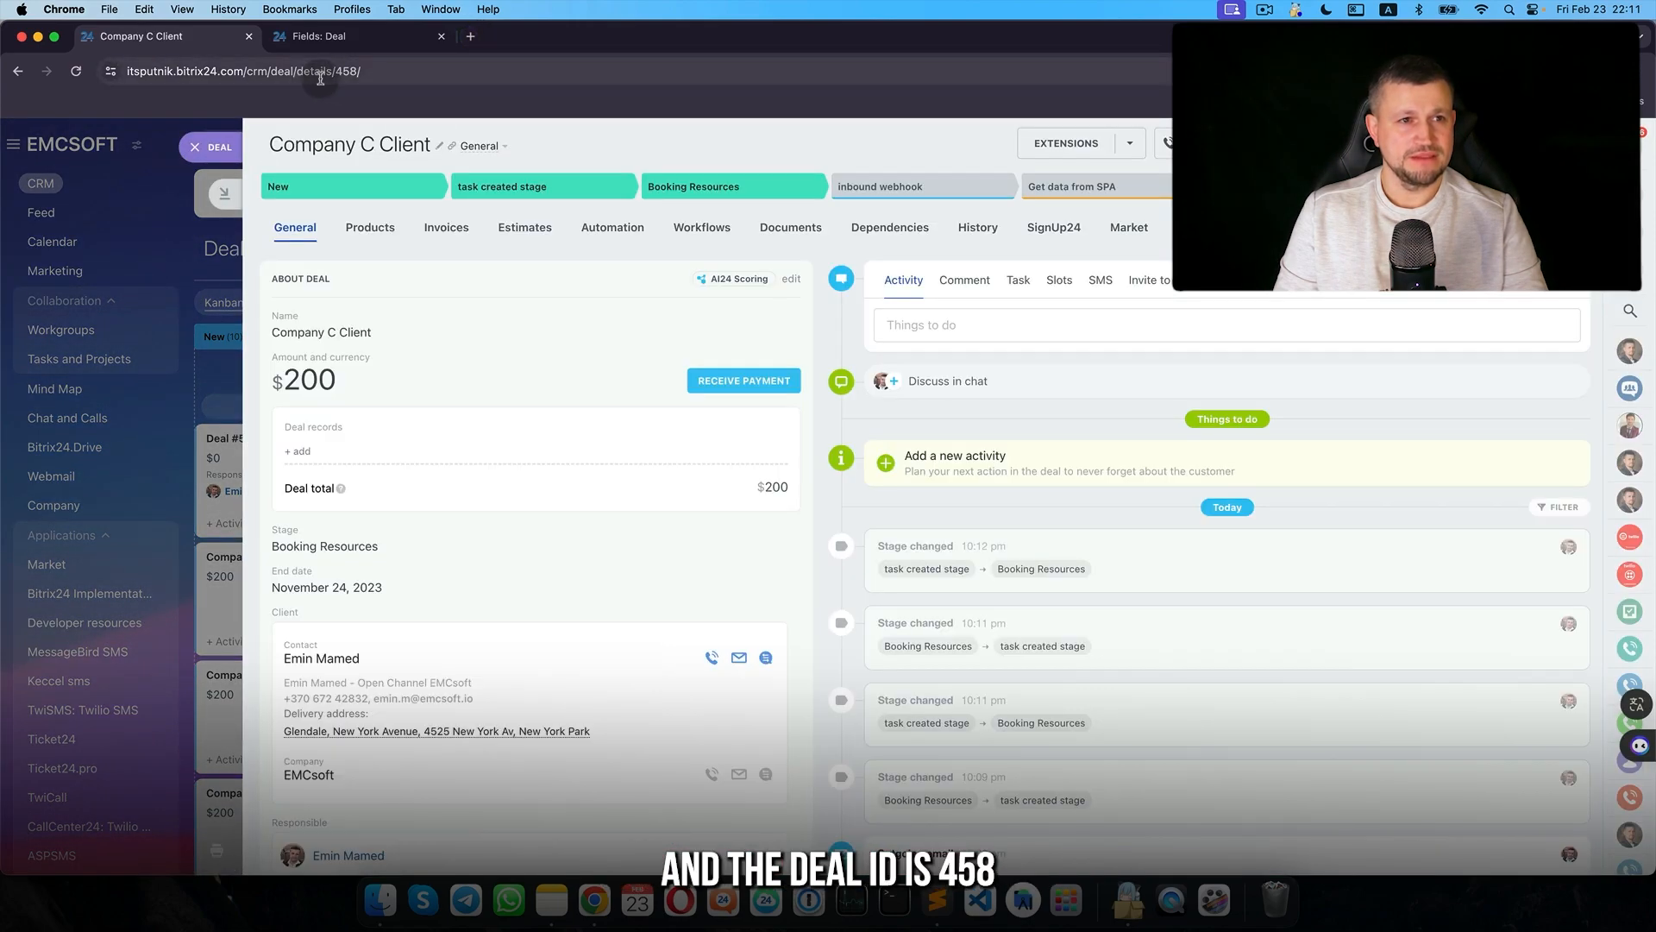
# - Call the inbound webhook URL with deal ID 458 in a new tab, getting "result": true
pyautogui.click(344, 75)
pyautogui.press('super+c')
pyautogui.click(471, 36)
pyautogui.press('super+v')
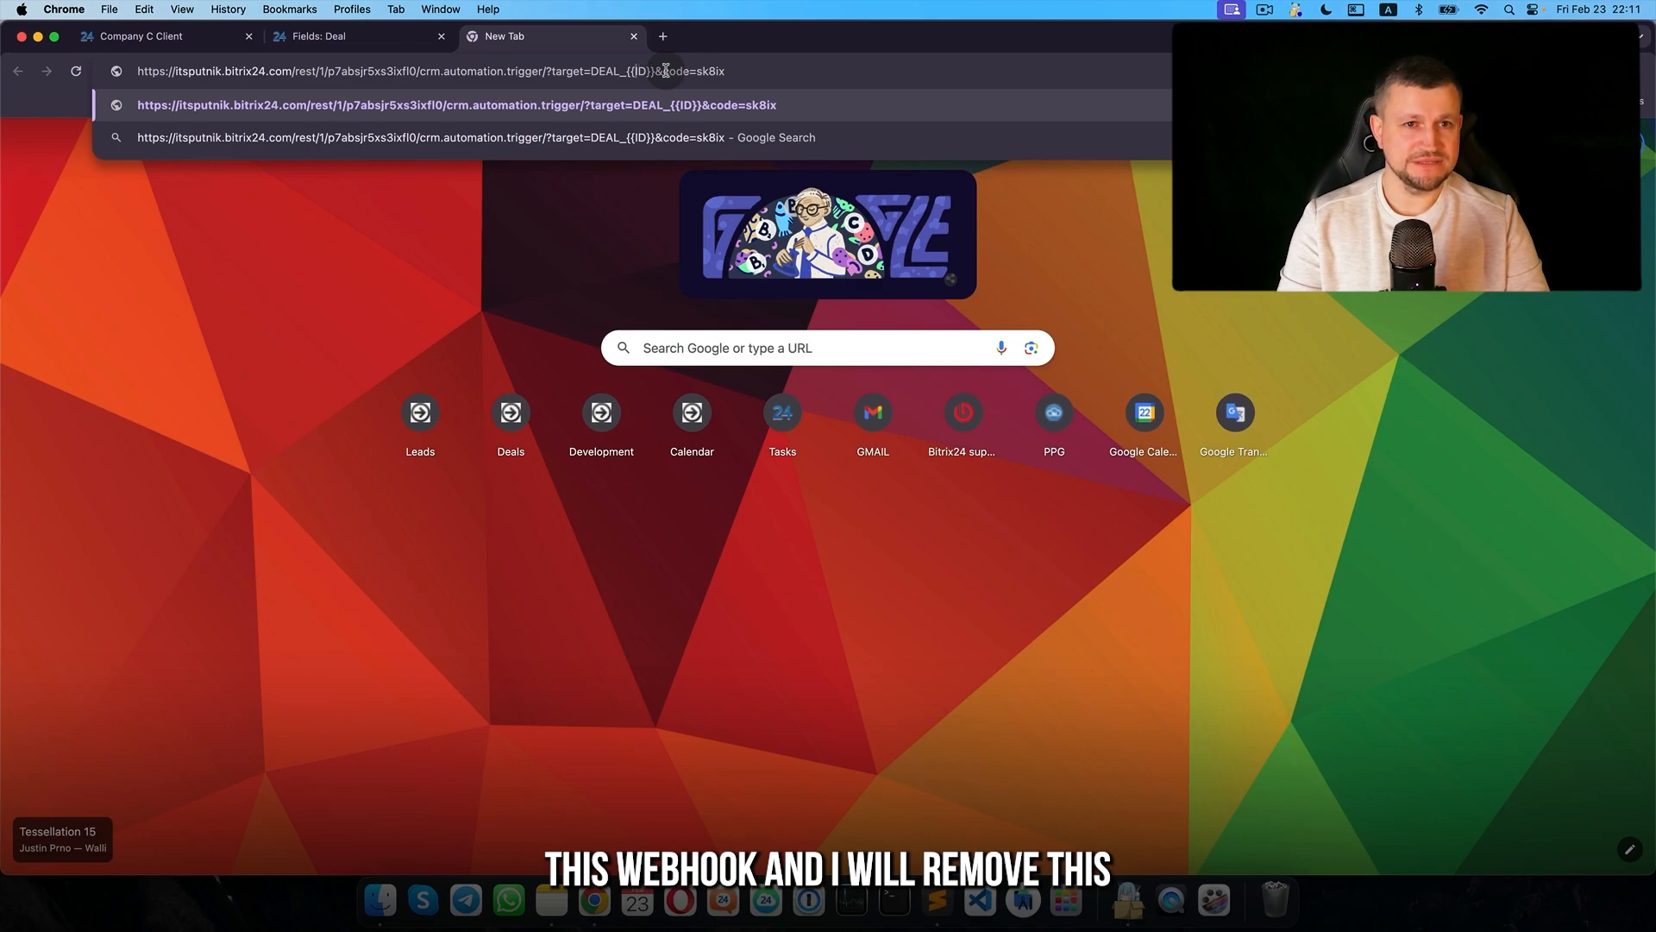
pyautogui.write('458')
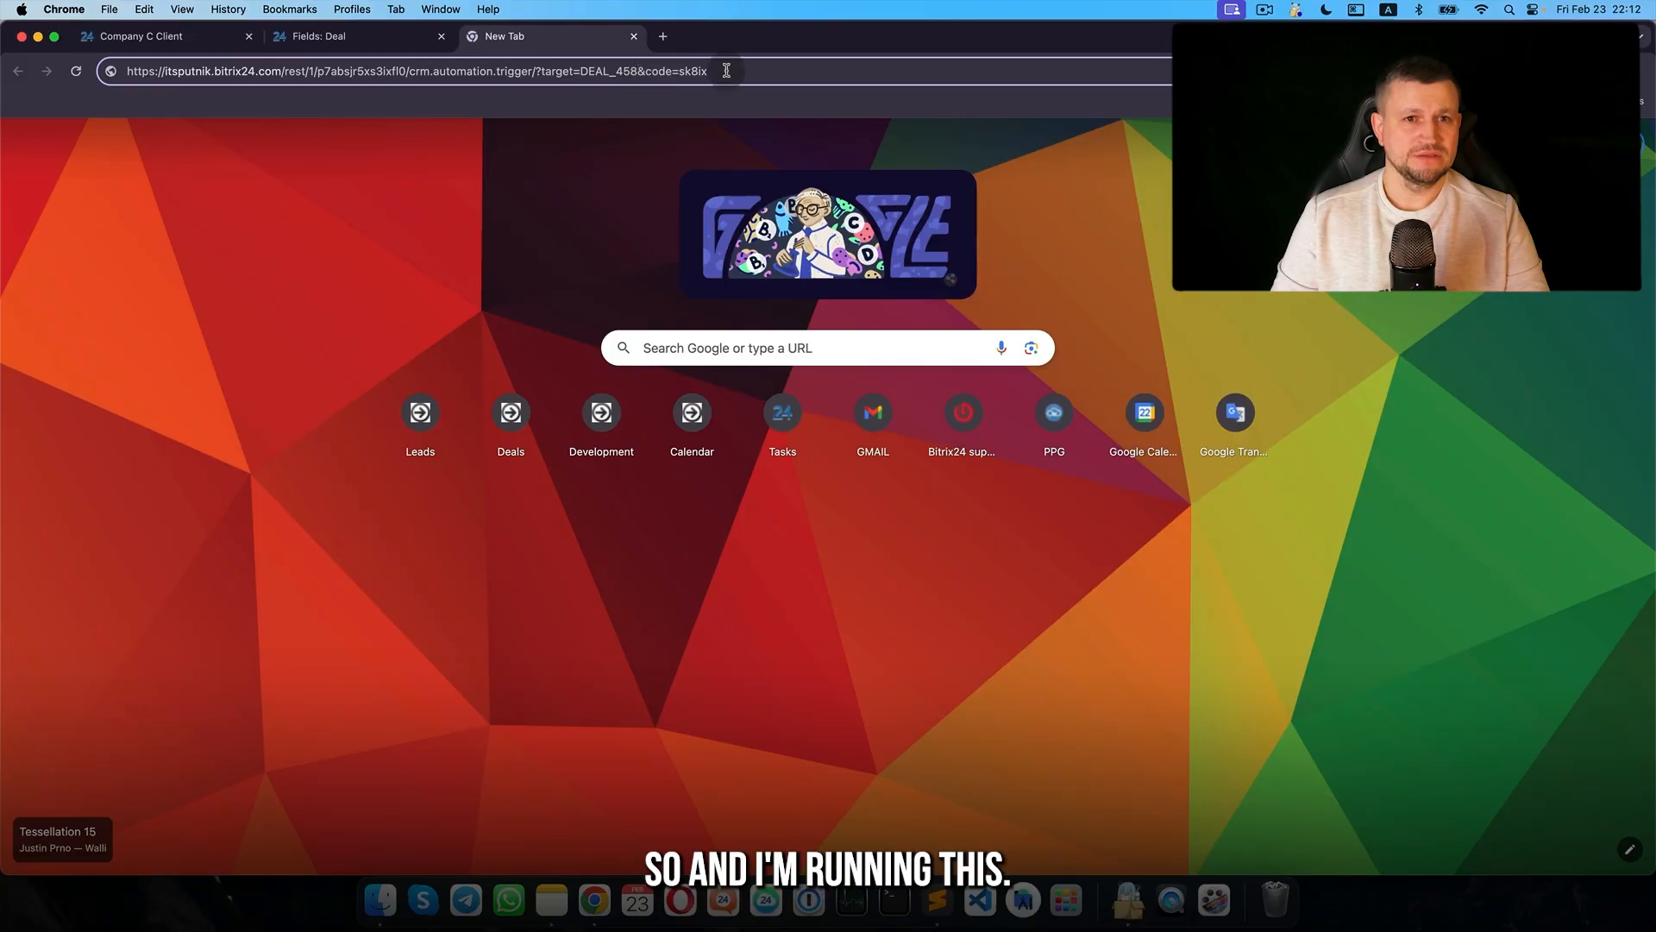
pyautogui.press('Return')
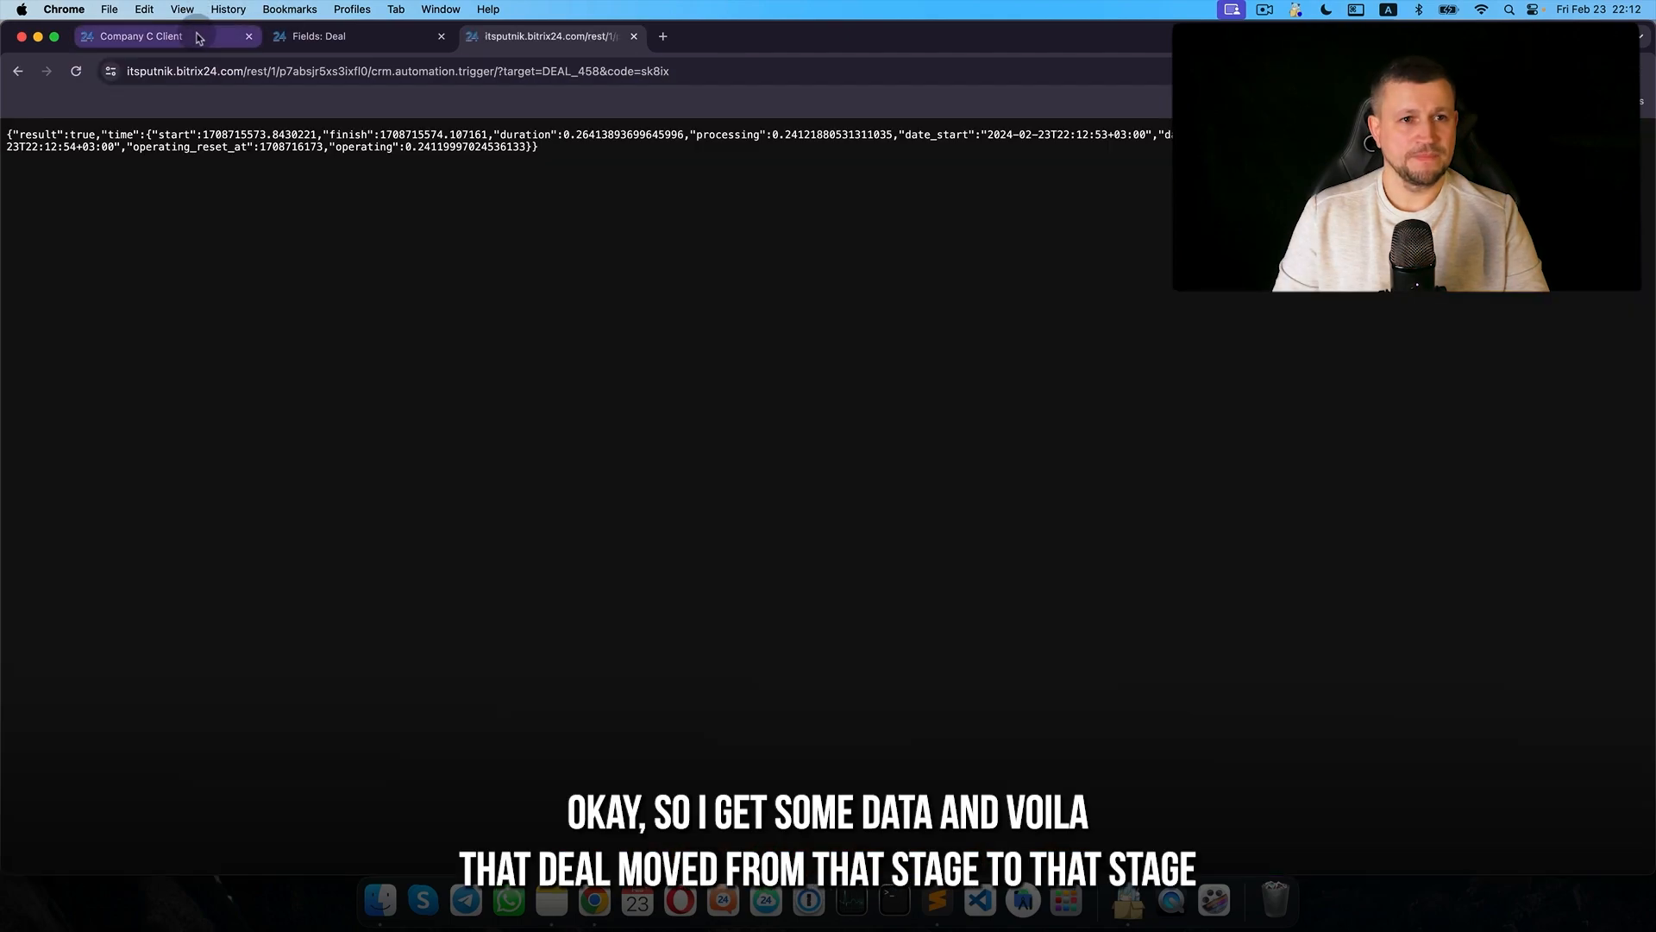
# - Reload the Company C Client deal to see its new stage, then delete the inbound webhook trigger
pyautogui.click(199, 38)
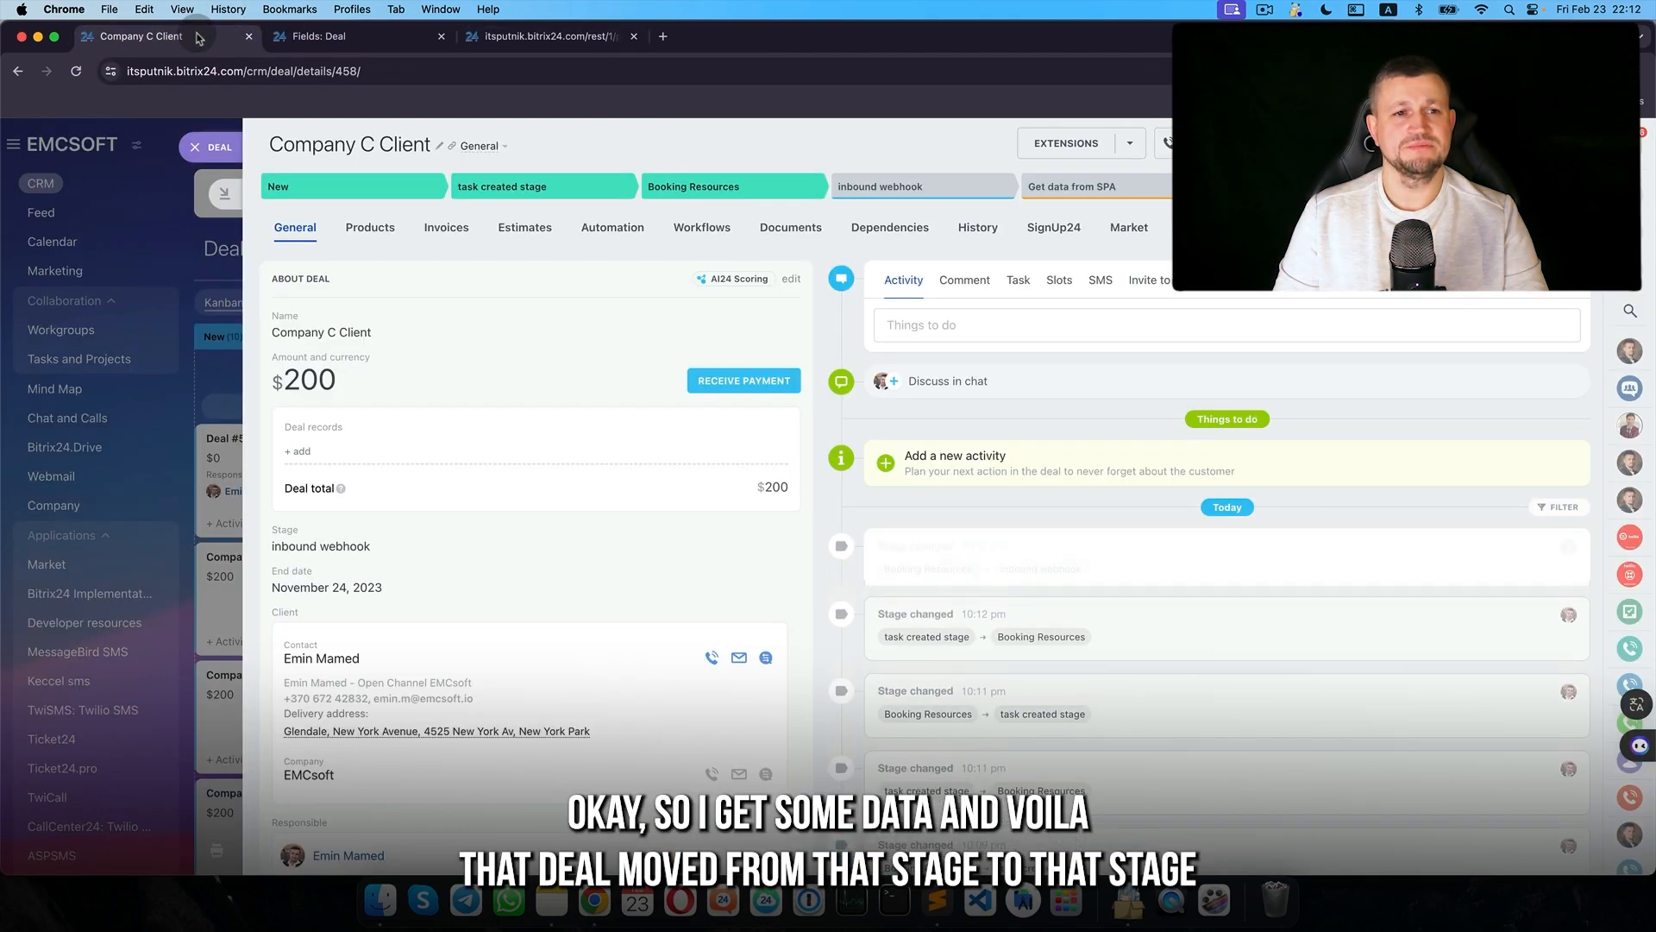
pyautogui.click(78, 72)
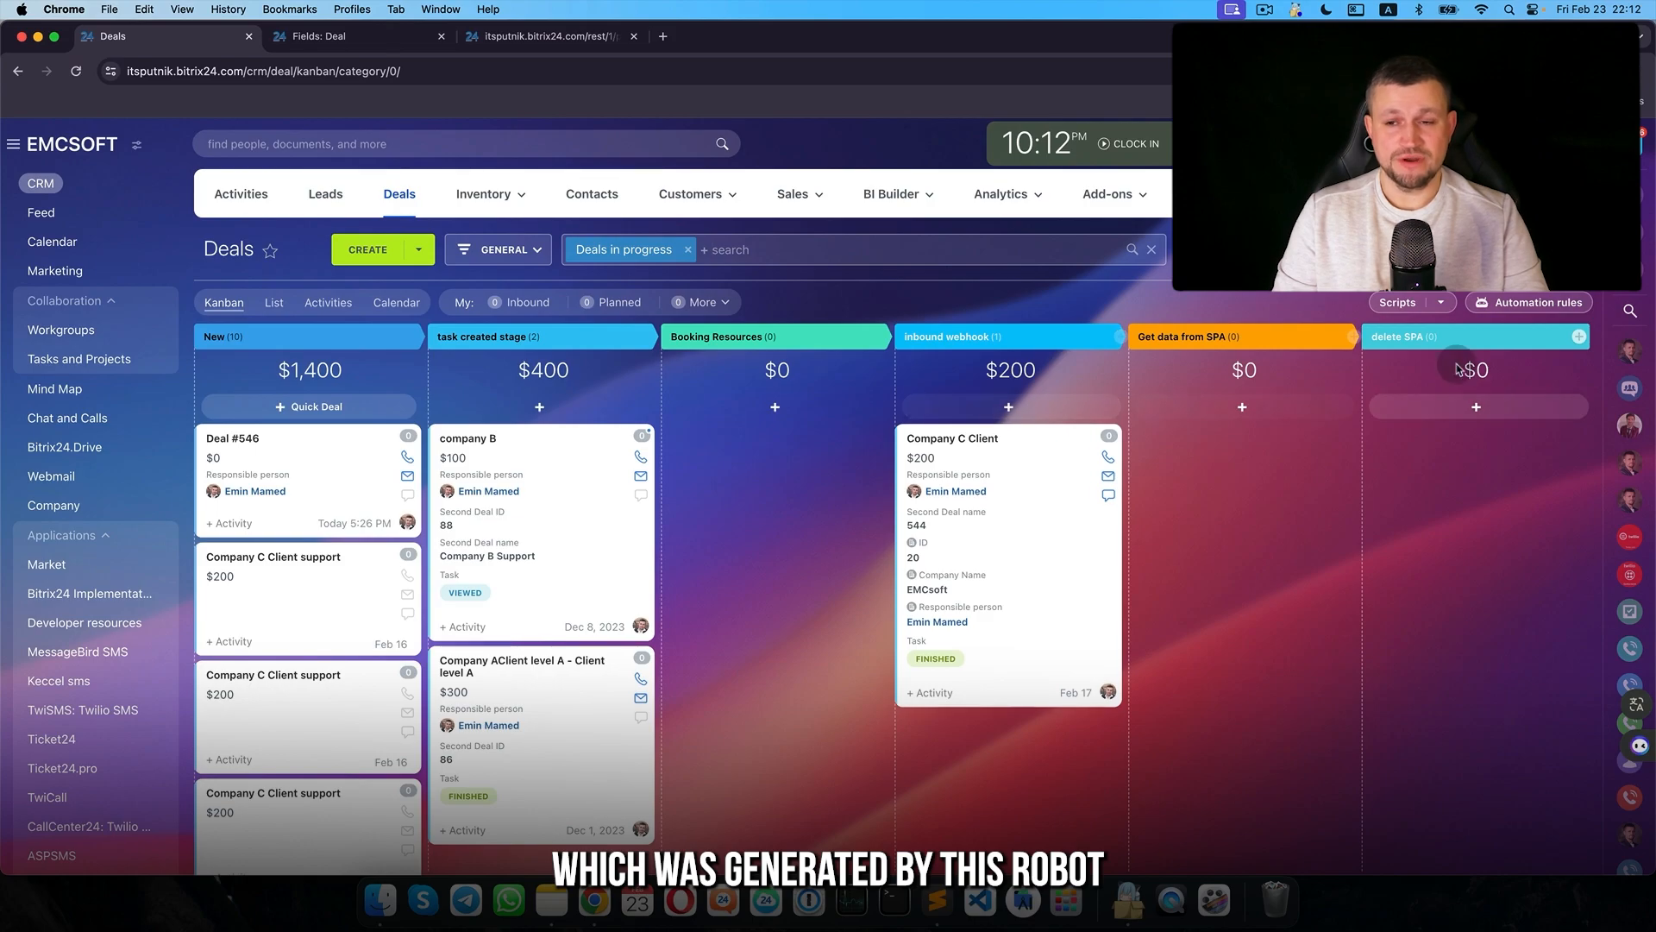
pyautogui.click(1532, 302)
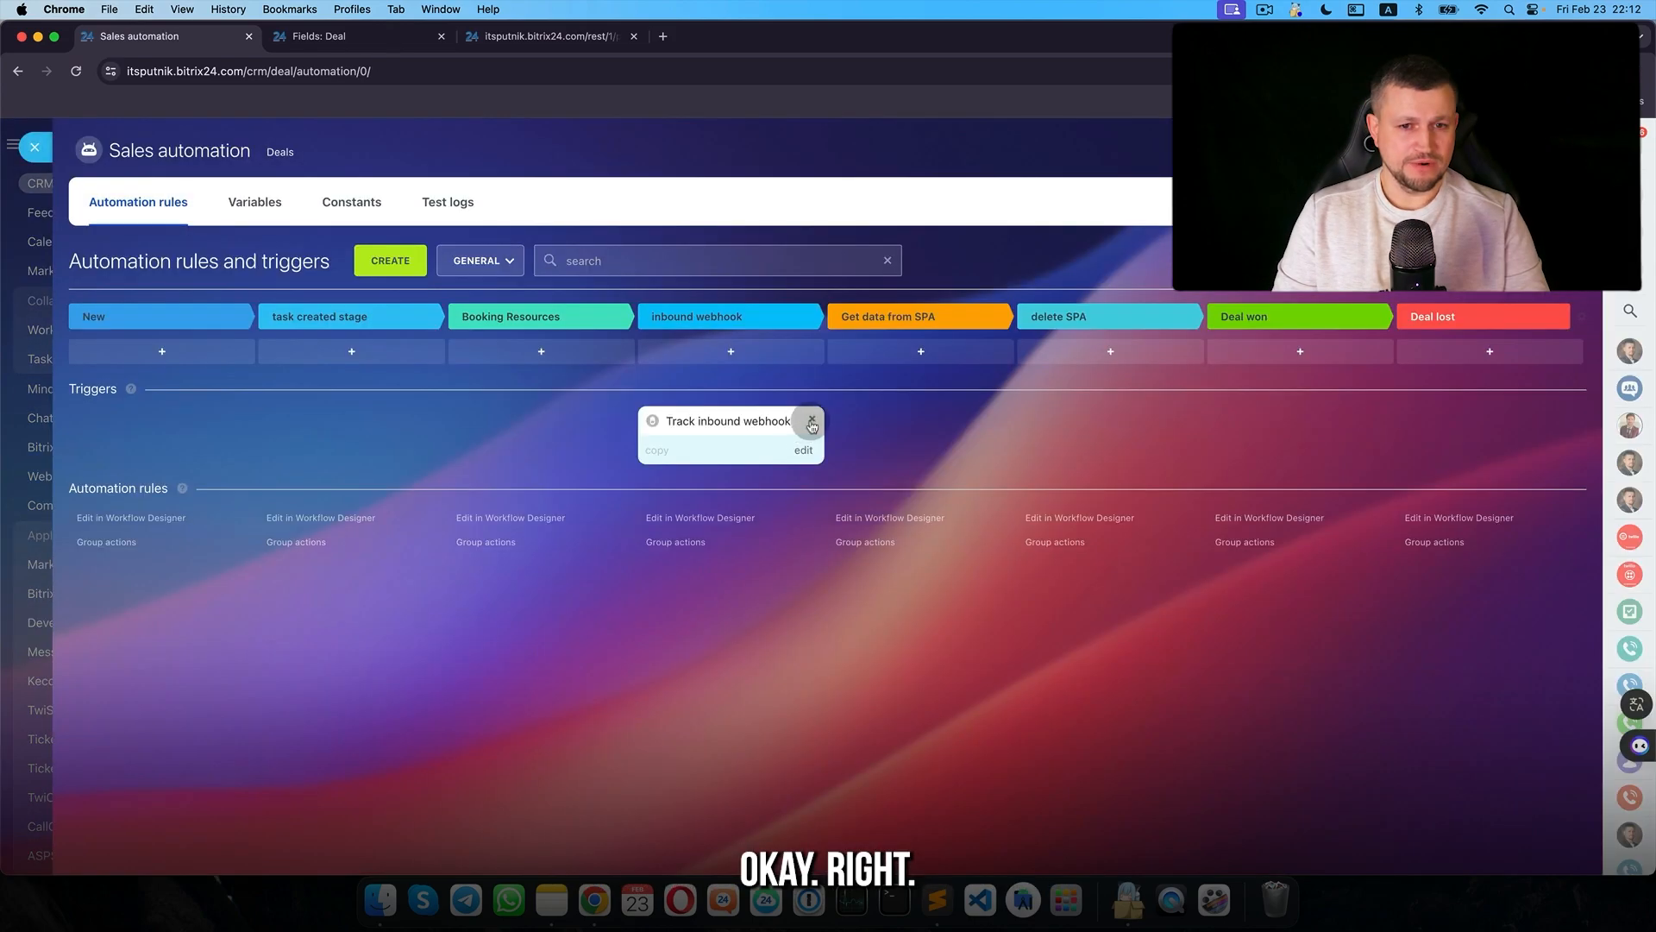
pyautogui.click(559, 352)
# - Show the Other rules group, then fill in the form's first name and enter USA for country
pyautogui.scroll(-5, 599, 614)
pyautogui.click(606, 651)
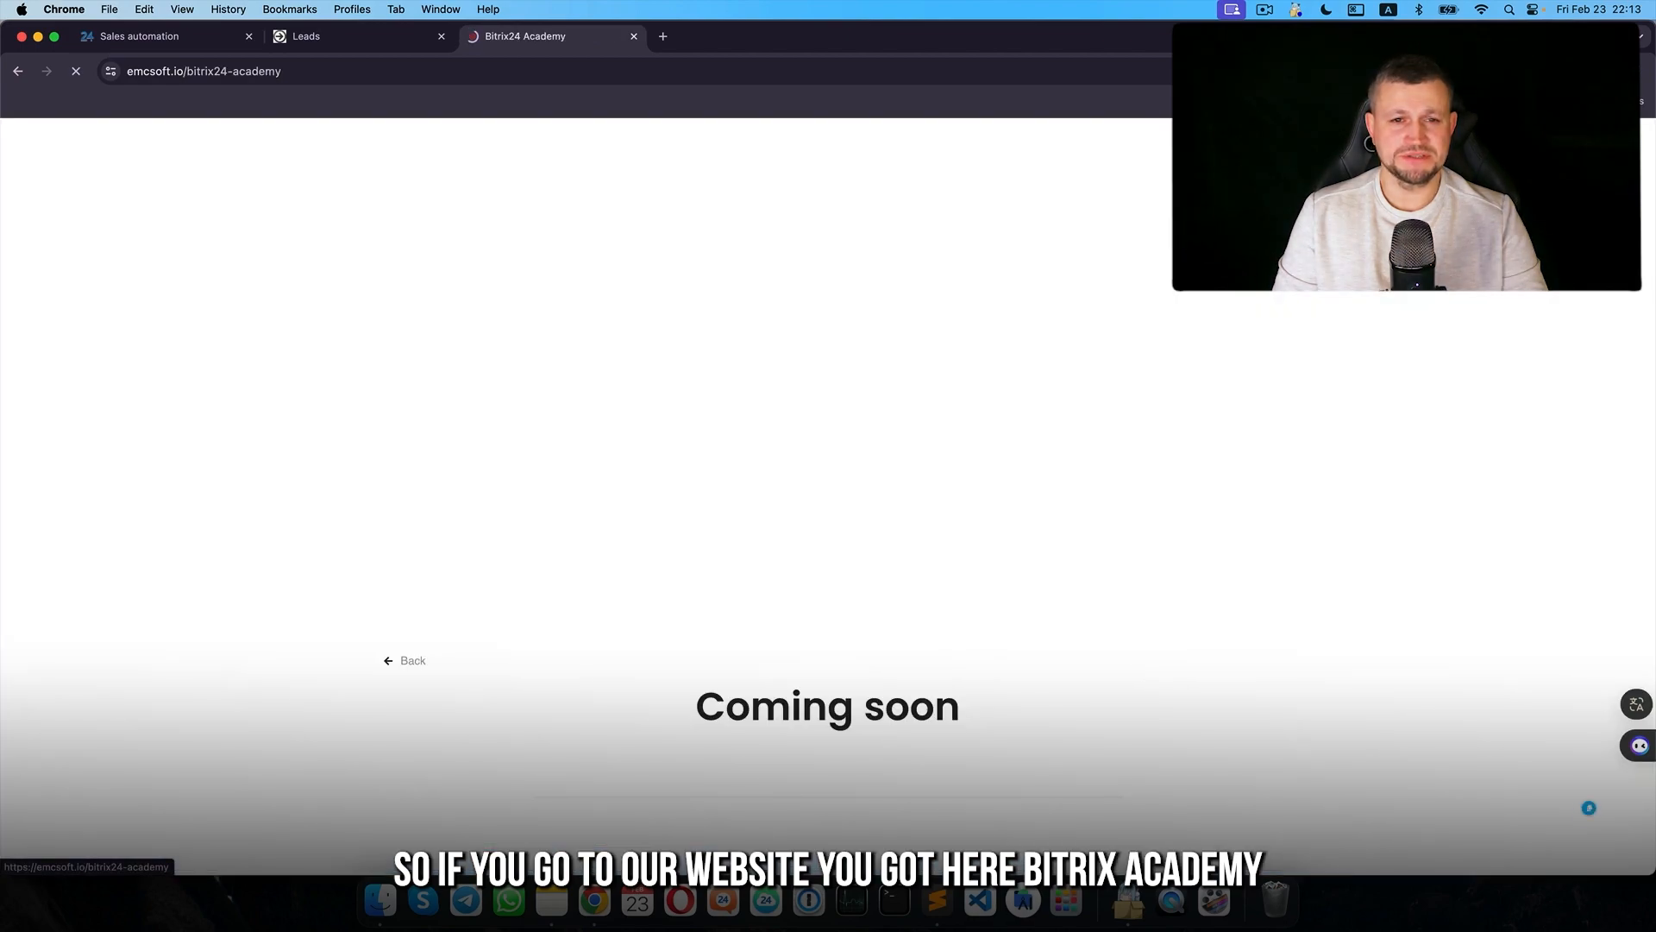
pyautogui.scroll(-2, 1085, 613)
pyautogui.scroll(-3, 1085, 612)
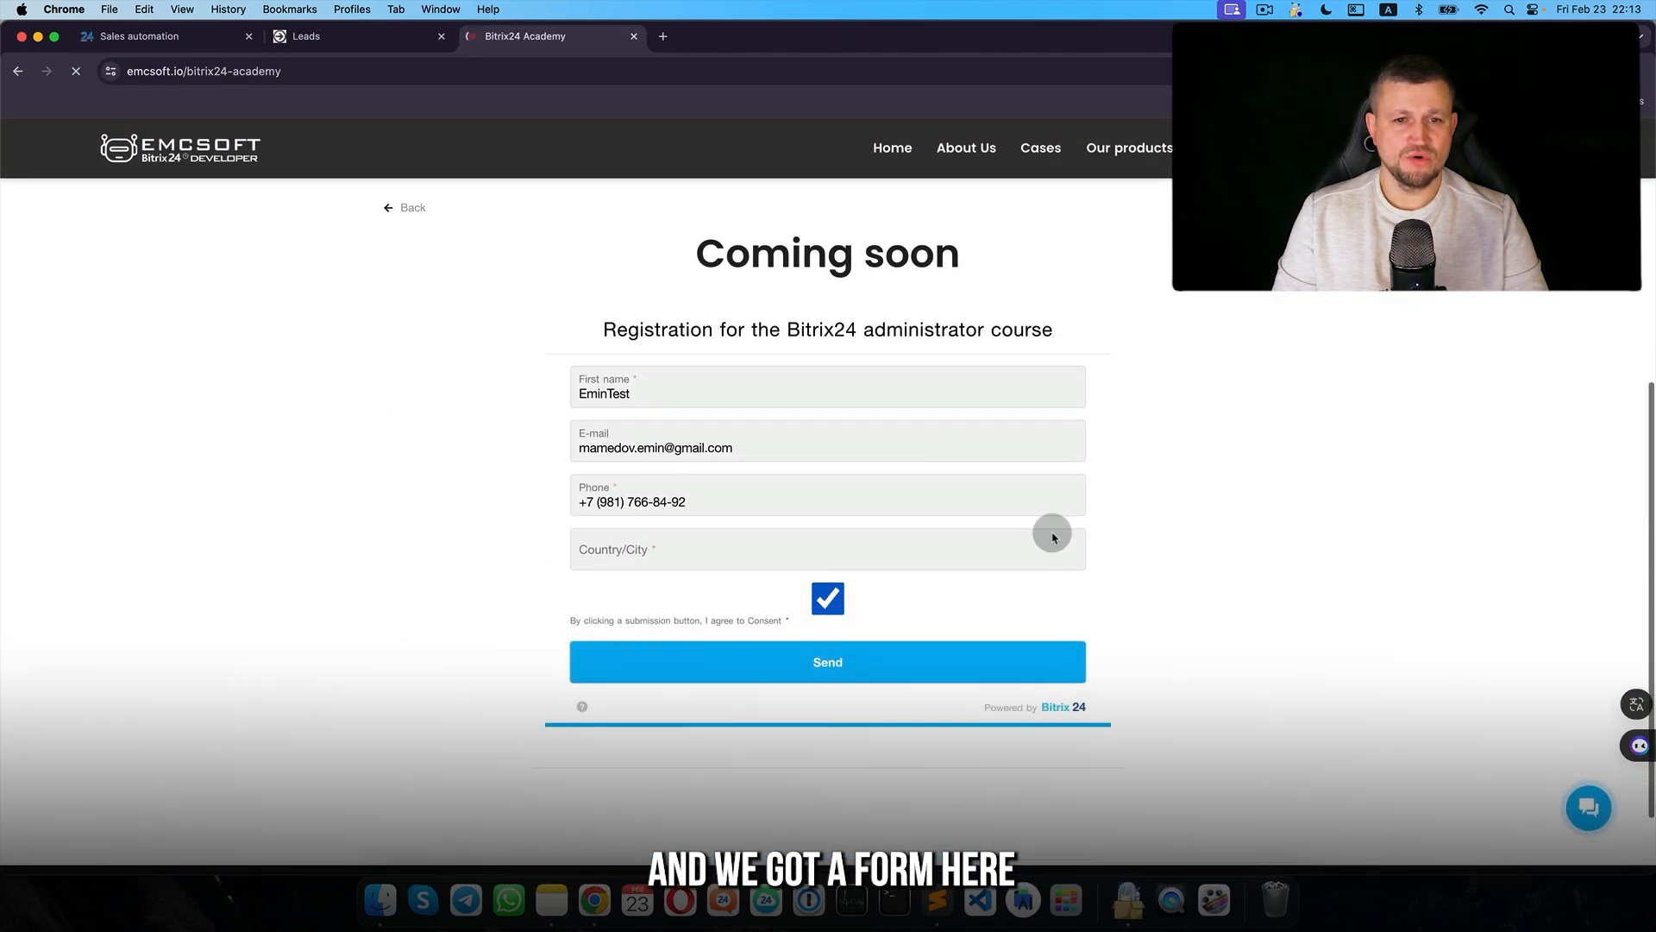
pyautogui.click(685, 393)
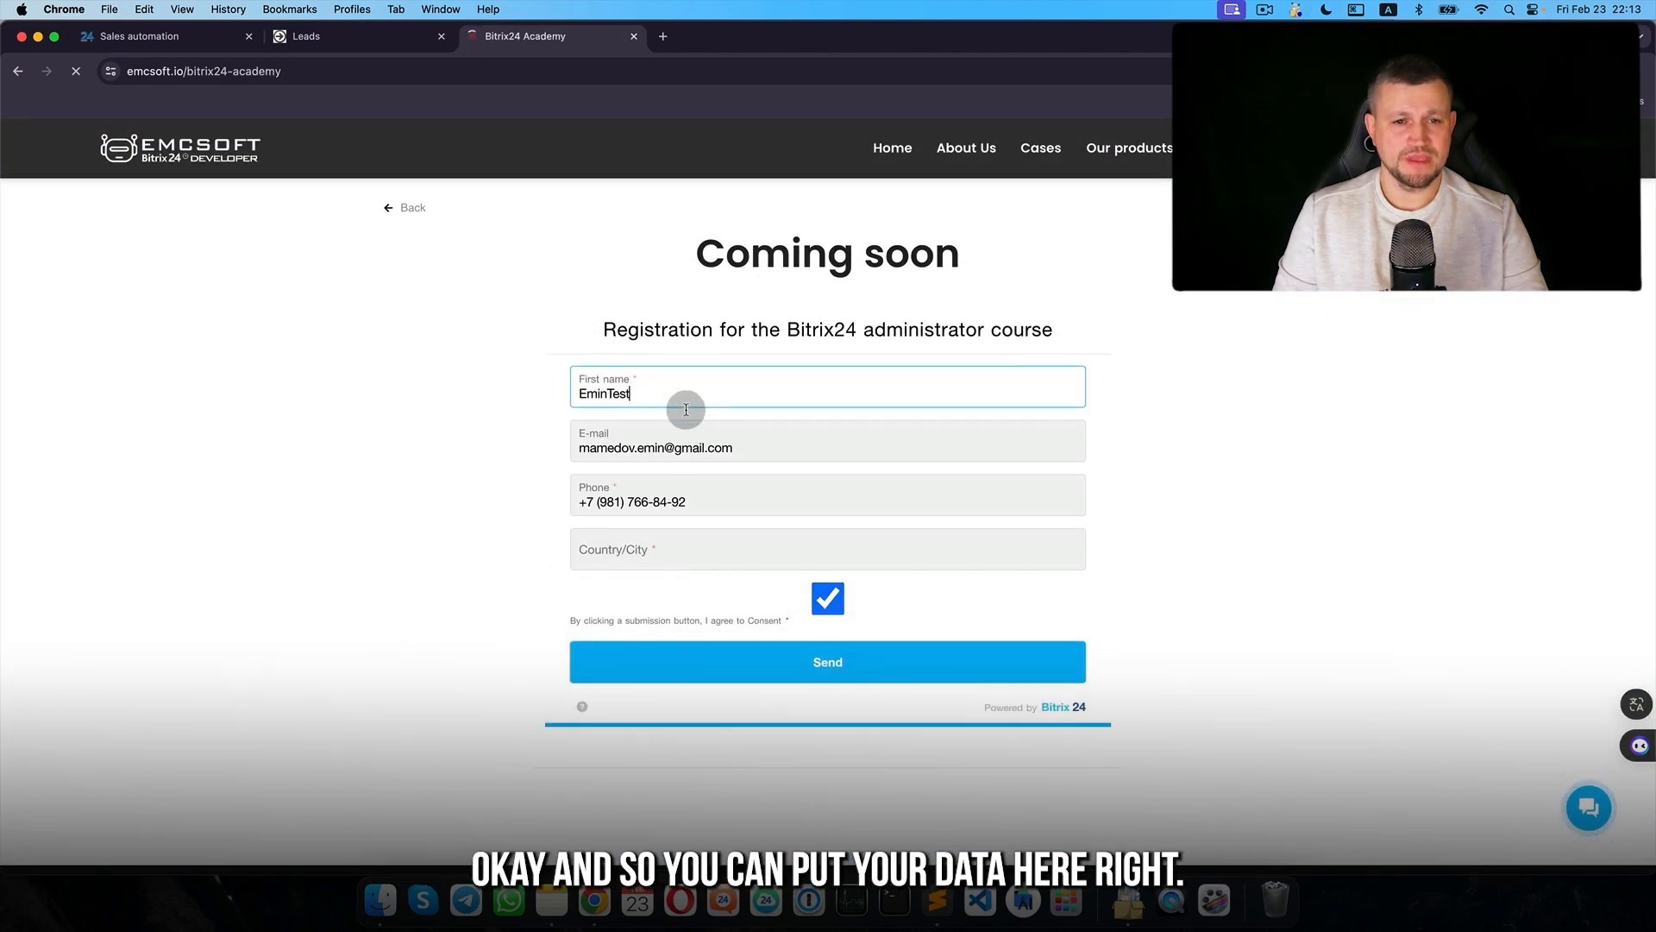
pyautogui.click(671, 549)
pyautogui.write('USA')
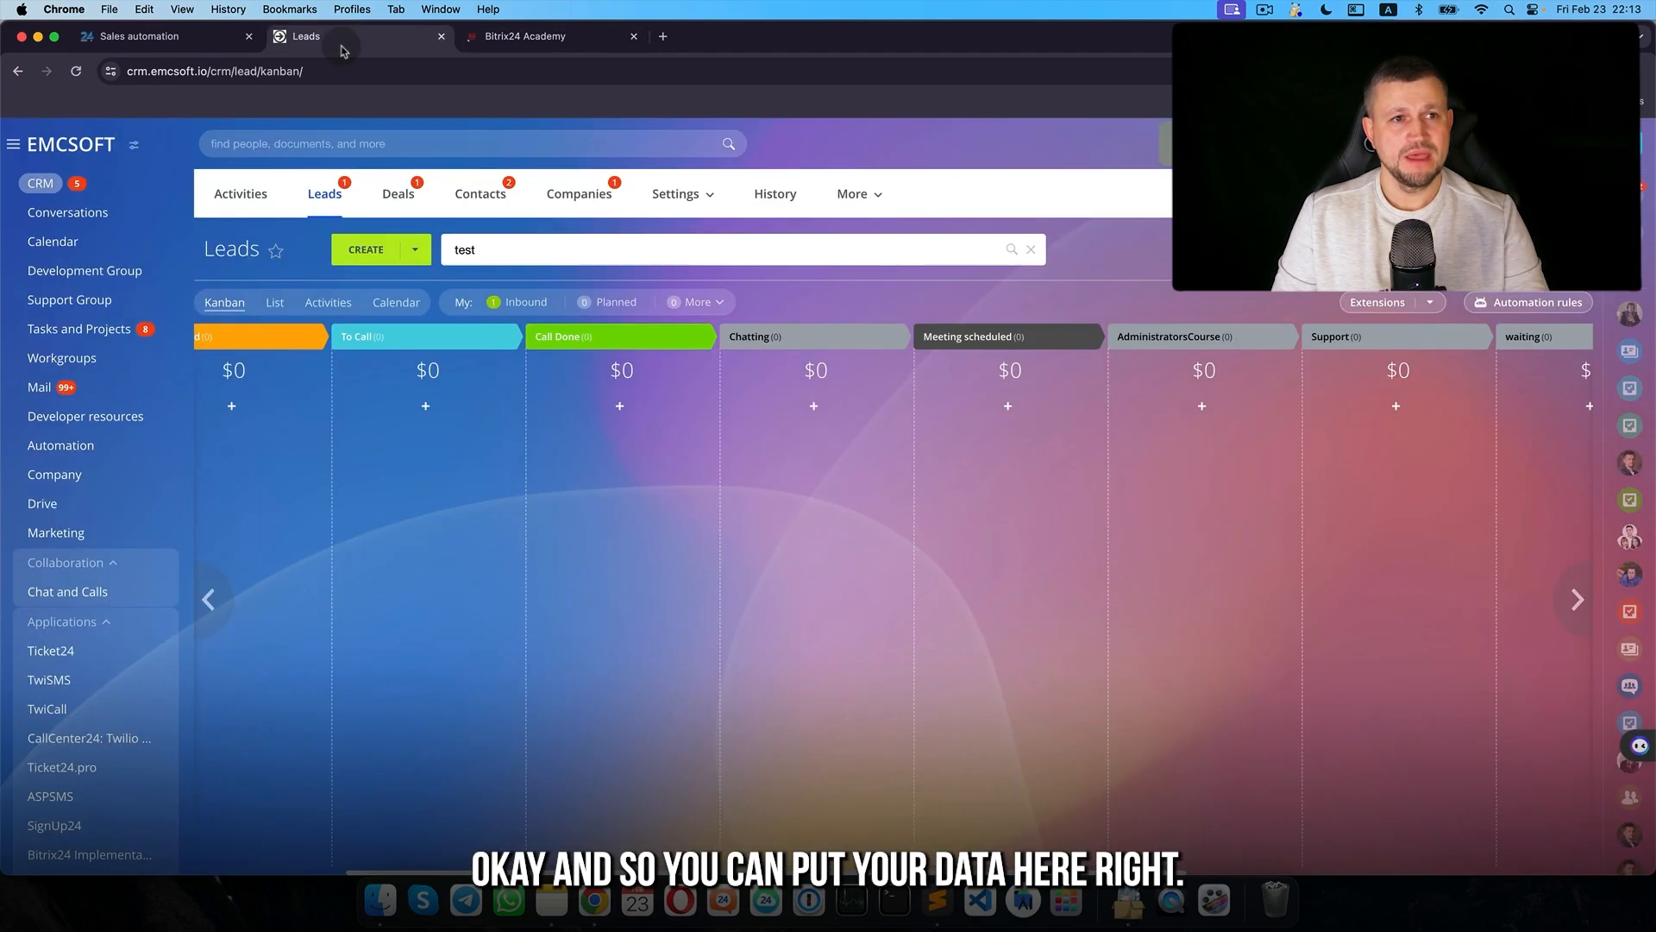
# - Open the lead automation board and inspect the existing CRM form trigger's settings without changes
pyautogui.click(1544, 303)
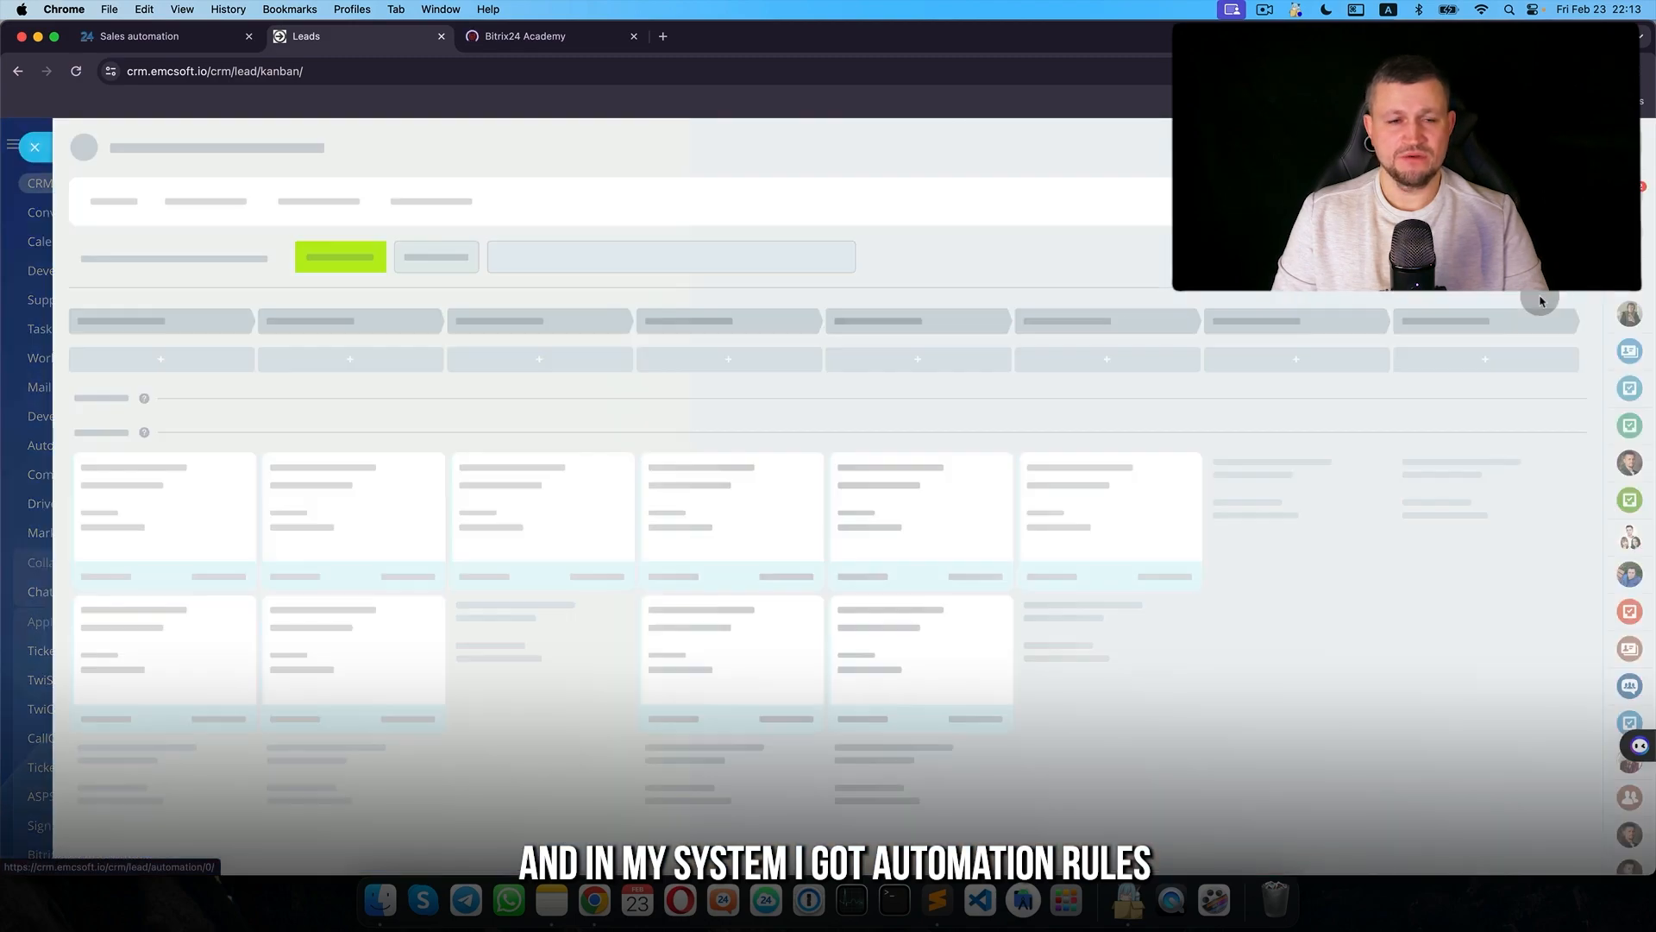
pyautogui.scroll(-10, 643, 580)
pyautogui.scroll(6, 386, 481)
pyautogui.scroll(-7, 210, 644)
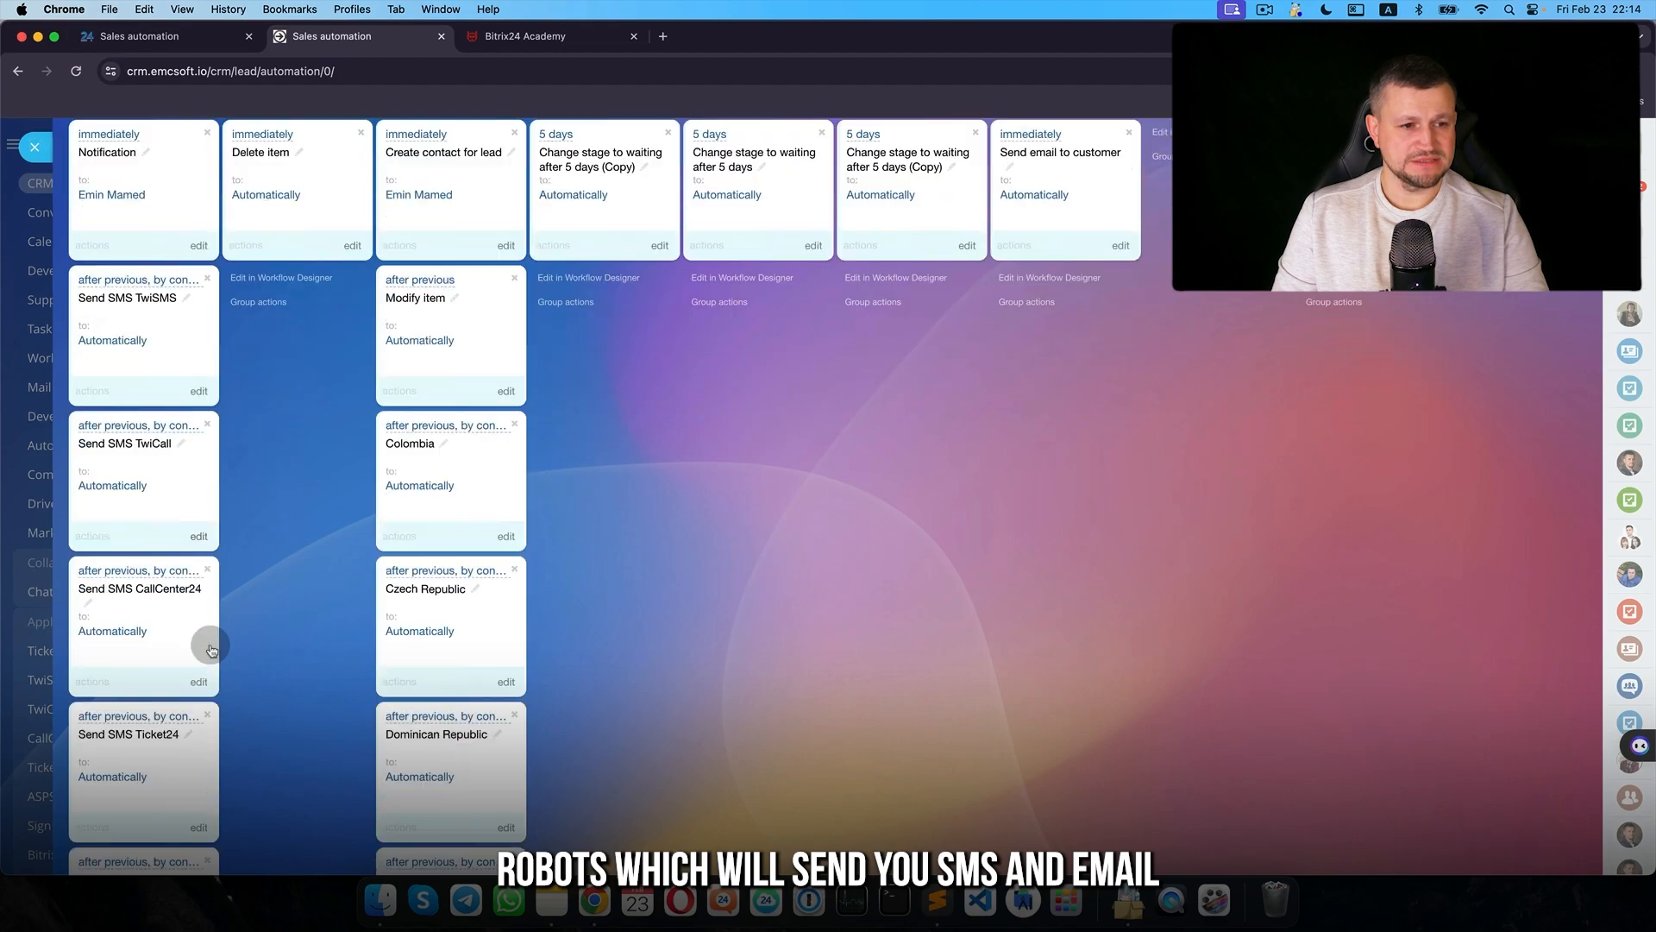
pyautogui.scroll(10, 185, 385)
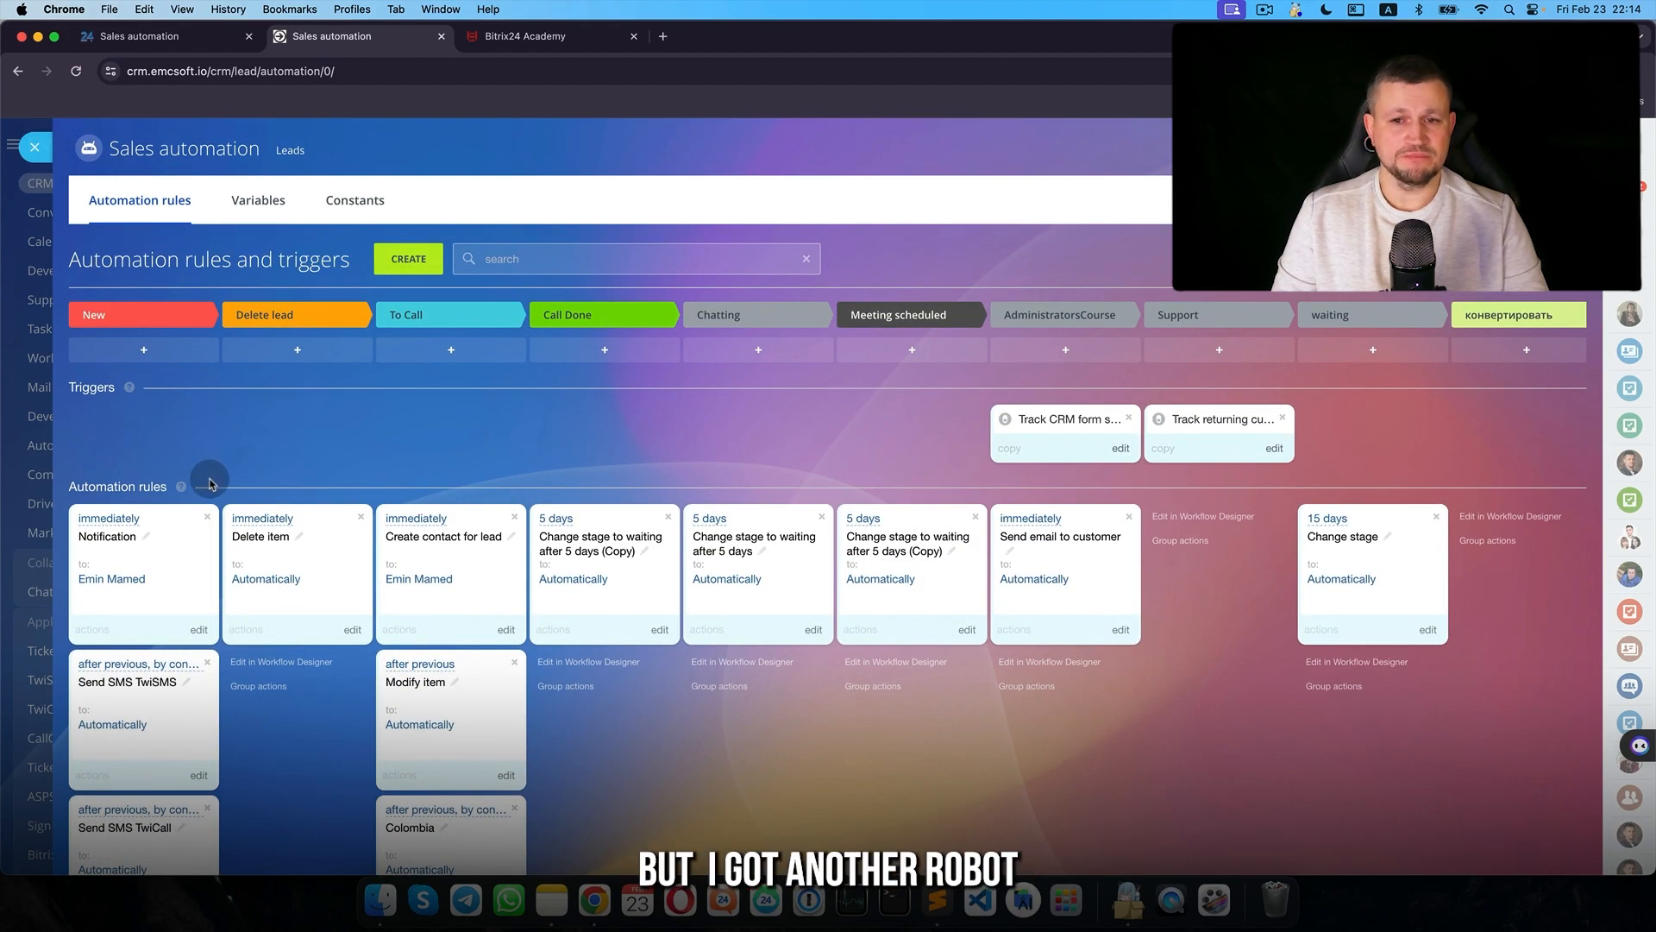
pyautogui.click(1120, 448)
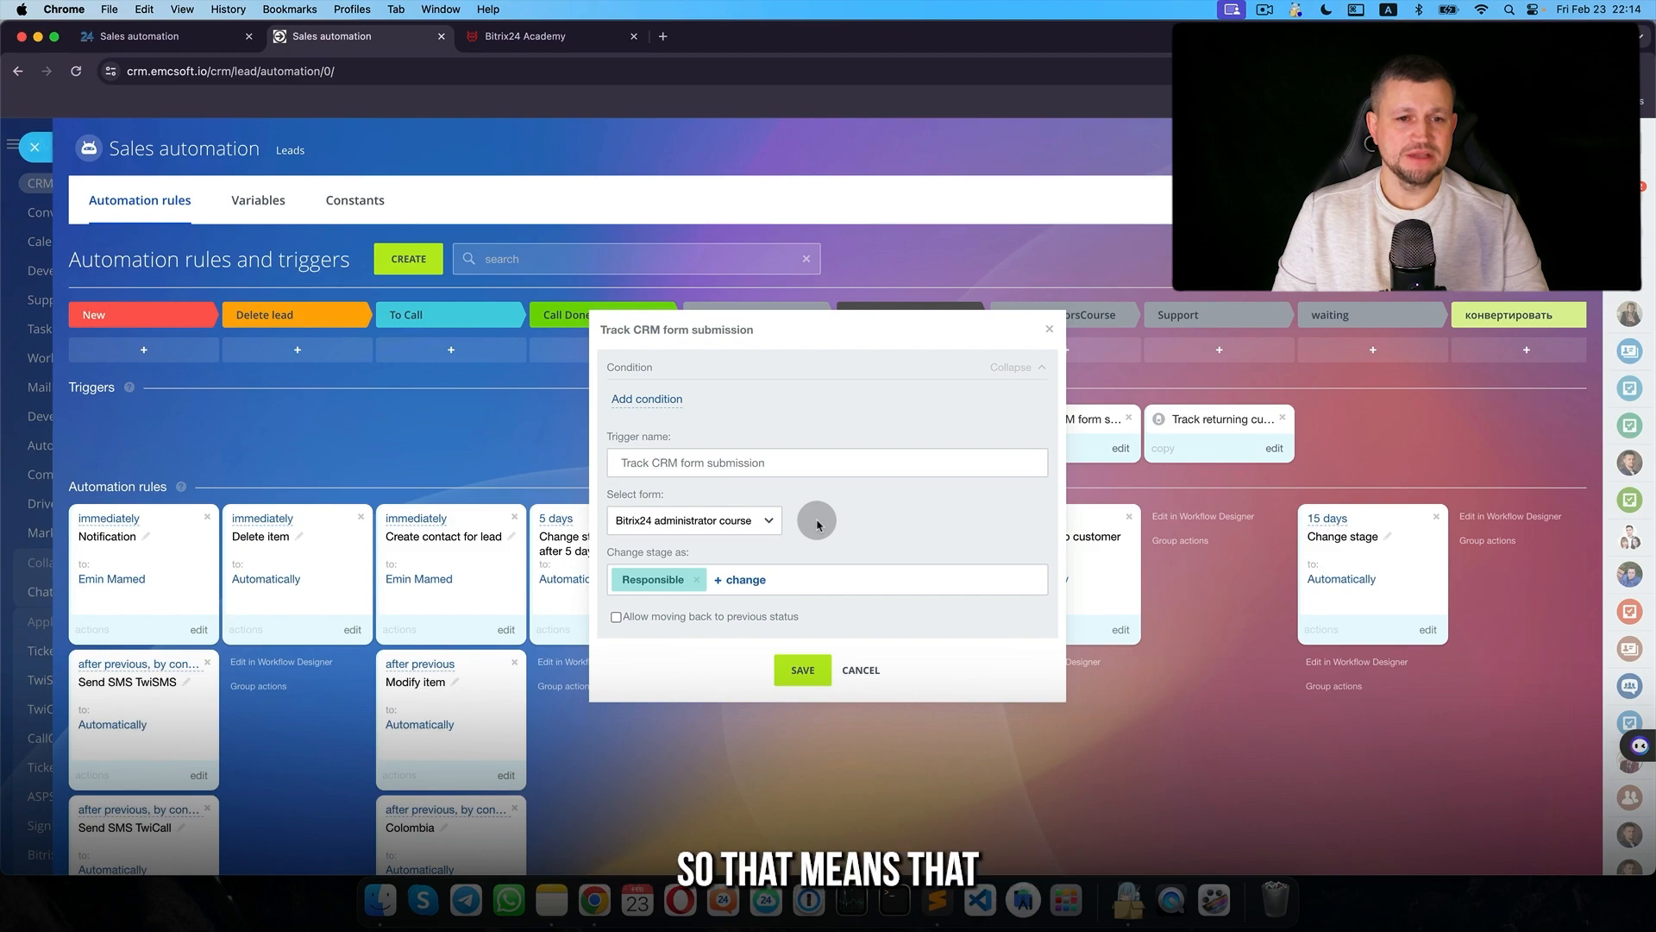
pyautogui.click(845, 656)
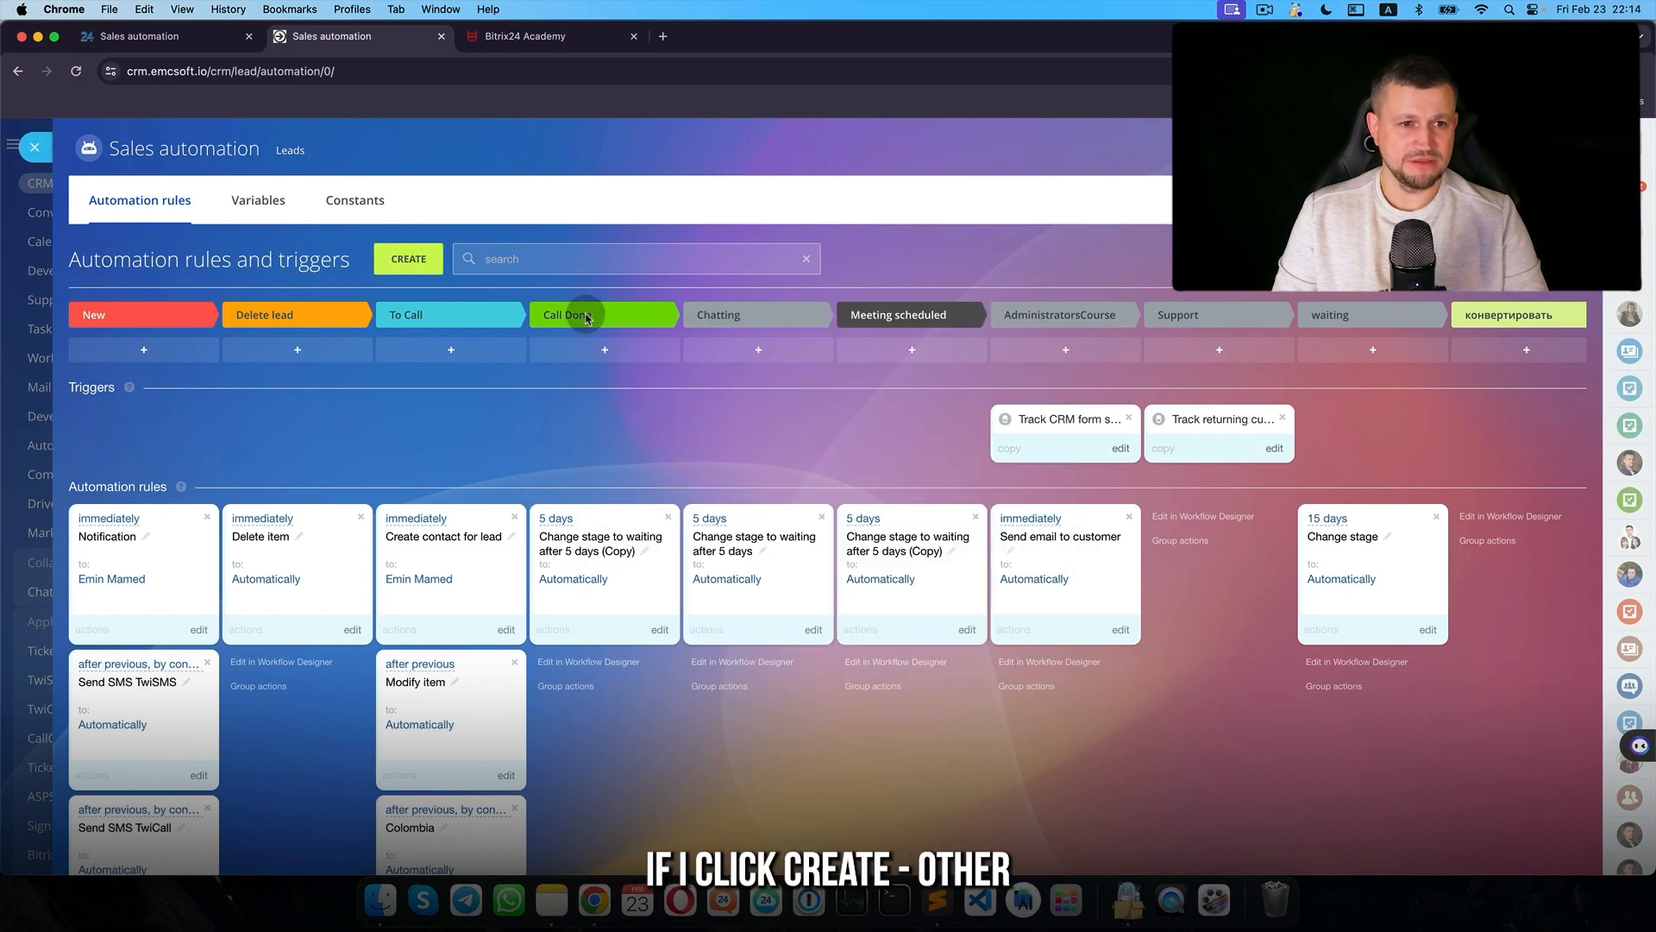
# - Try a Track CRM form submission trigger for the Bitrix24 administrator course form, then delete it
pyautogui.click(408, 259)
pyautogui.click(580, 659)
pyautogui.click(1118, 618)
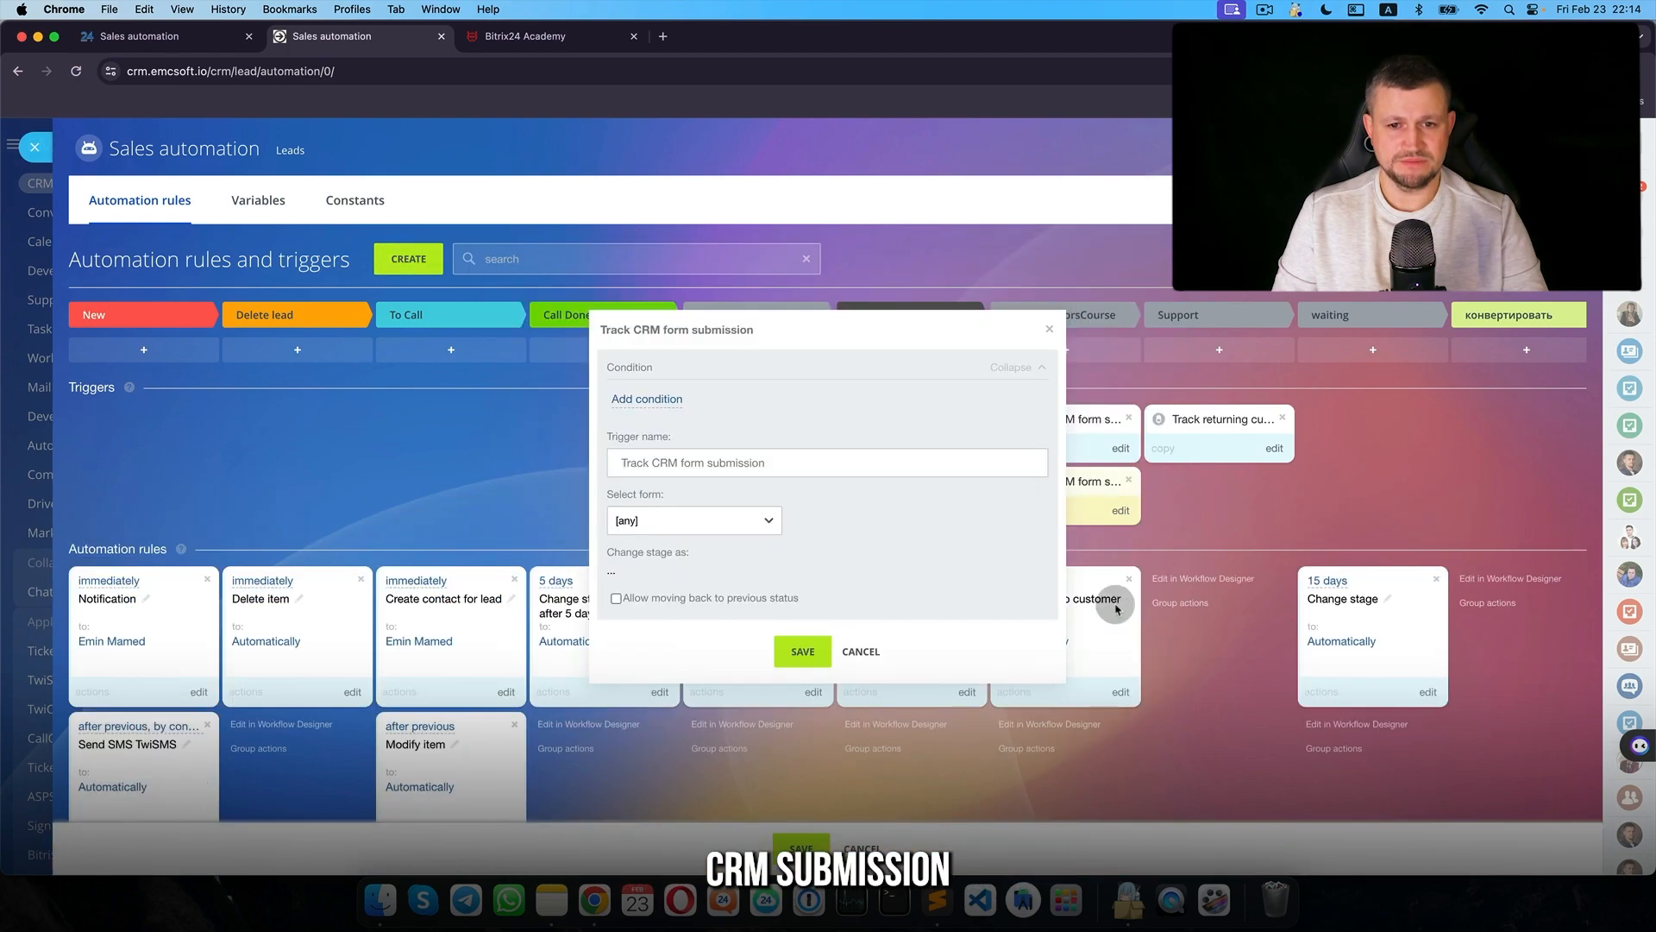
pyautogui.moveTo(758, 322); pyautogui.dragTo(588, 299)
pyautogui.click(556, 484)
pyautogui.click(540, 509)
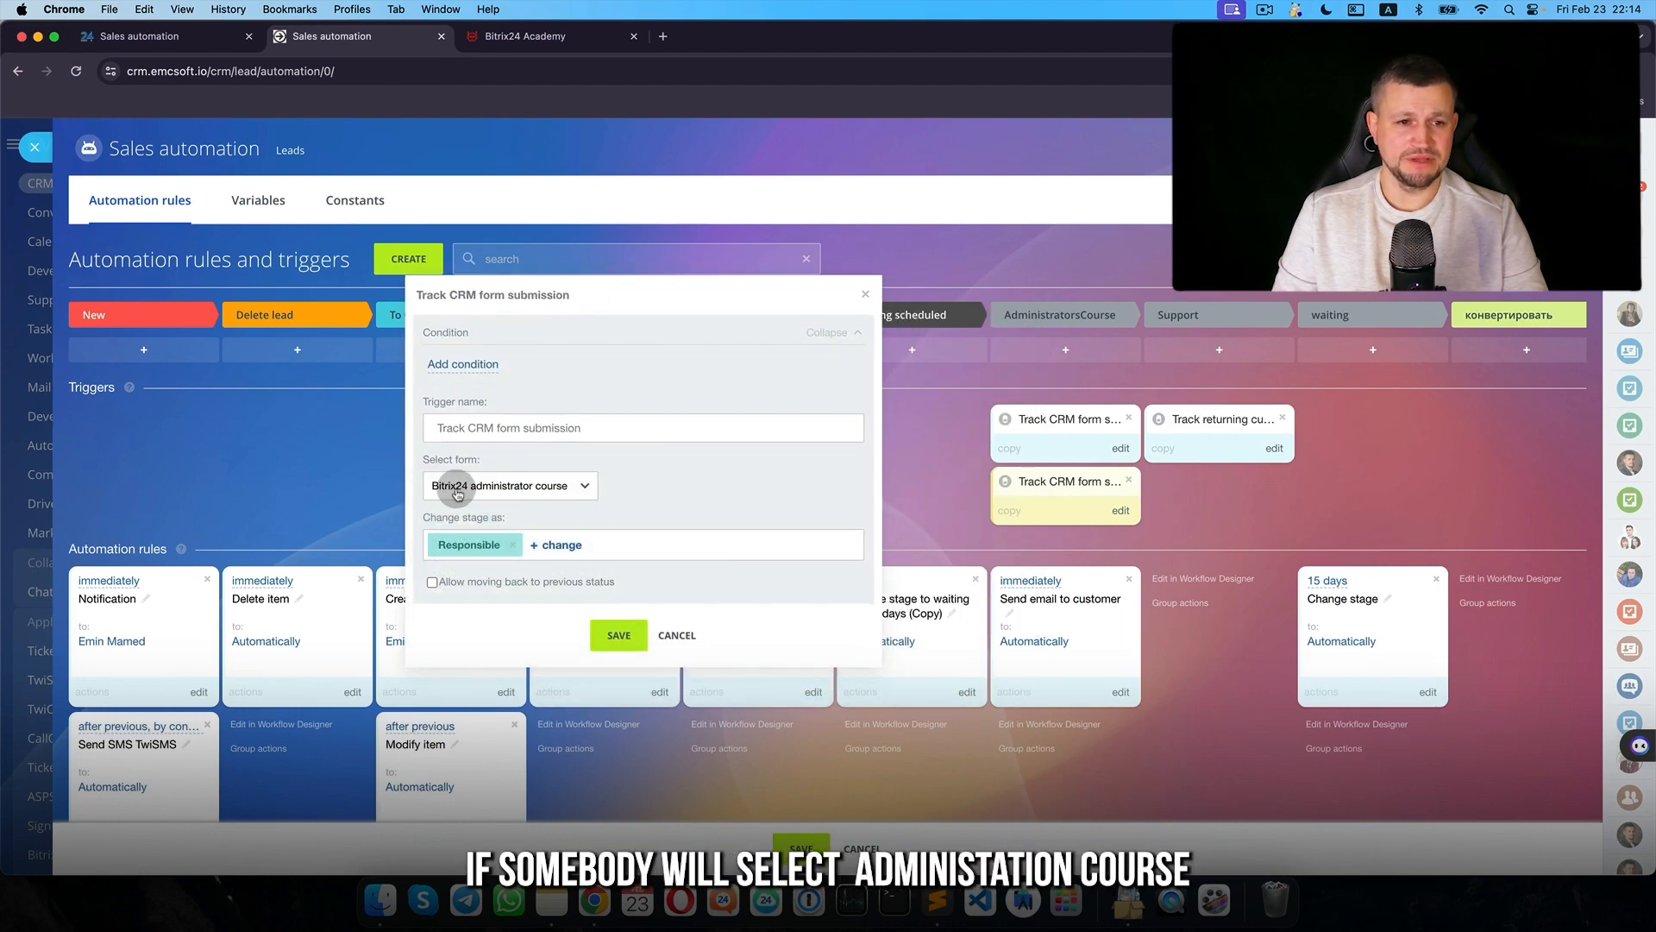
pyautogui.click(674, 636)
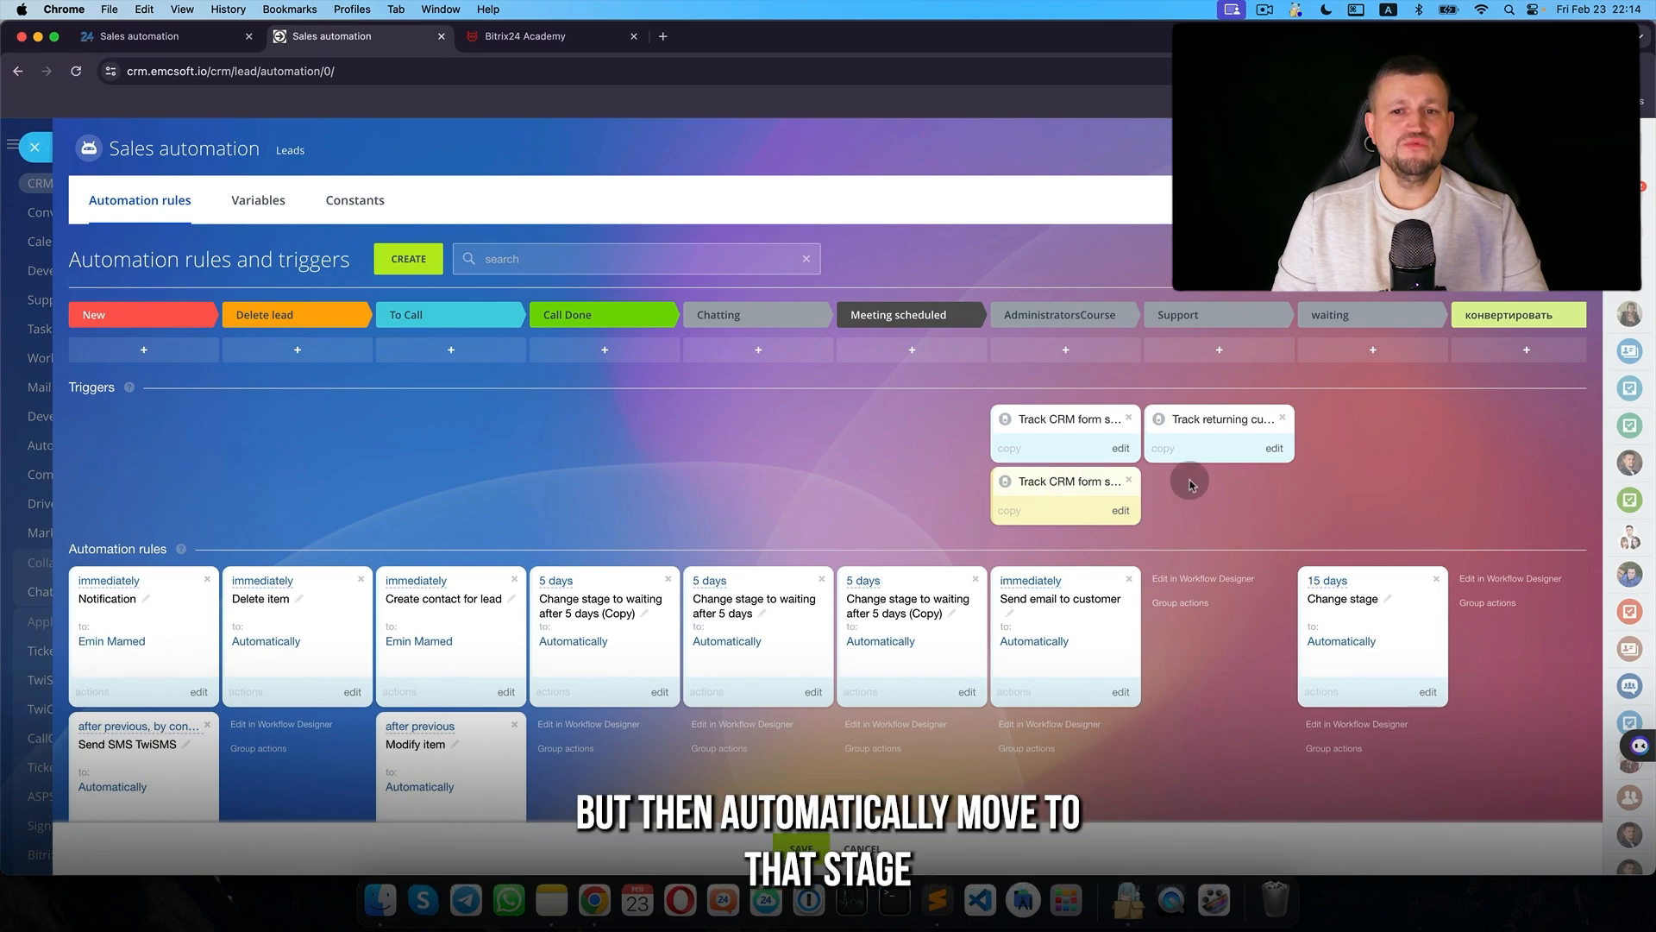
pyautogui.click(1129, 479)
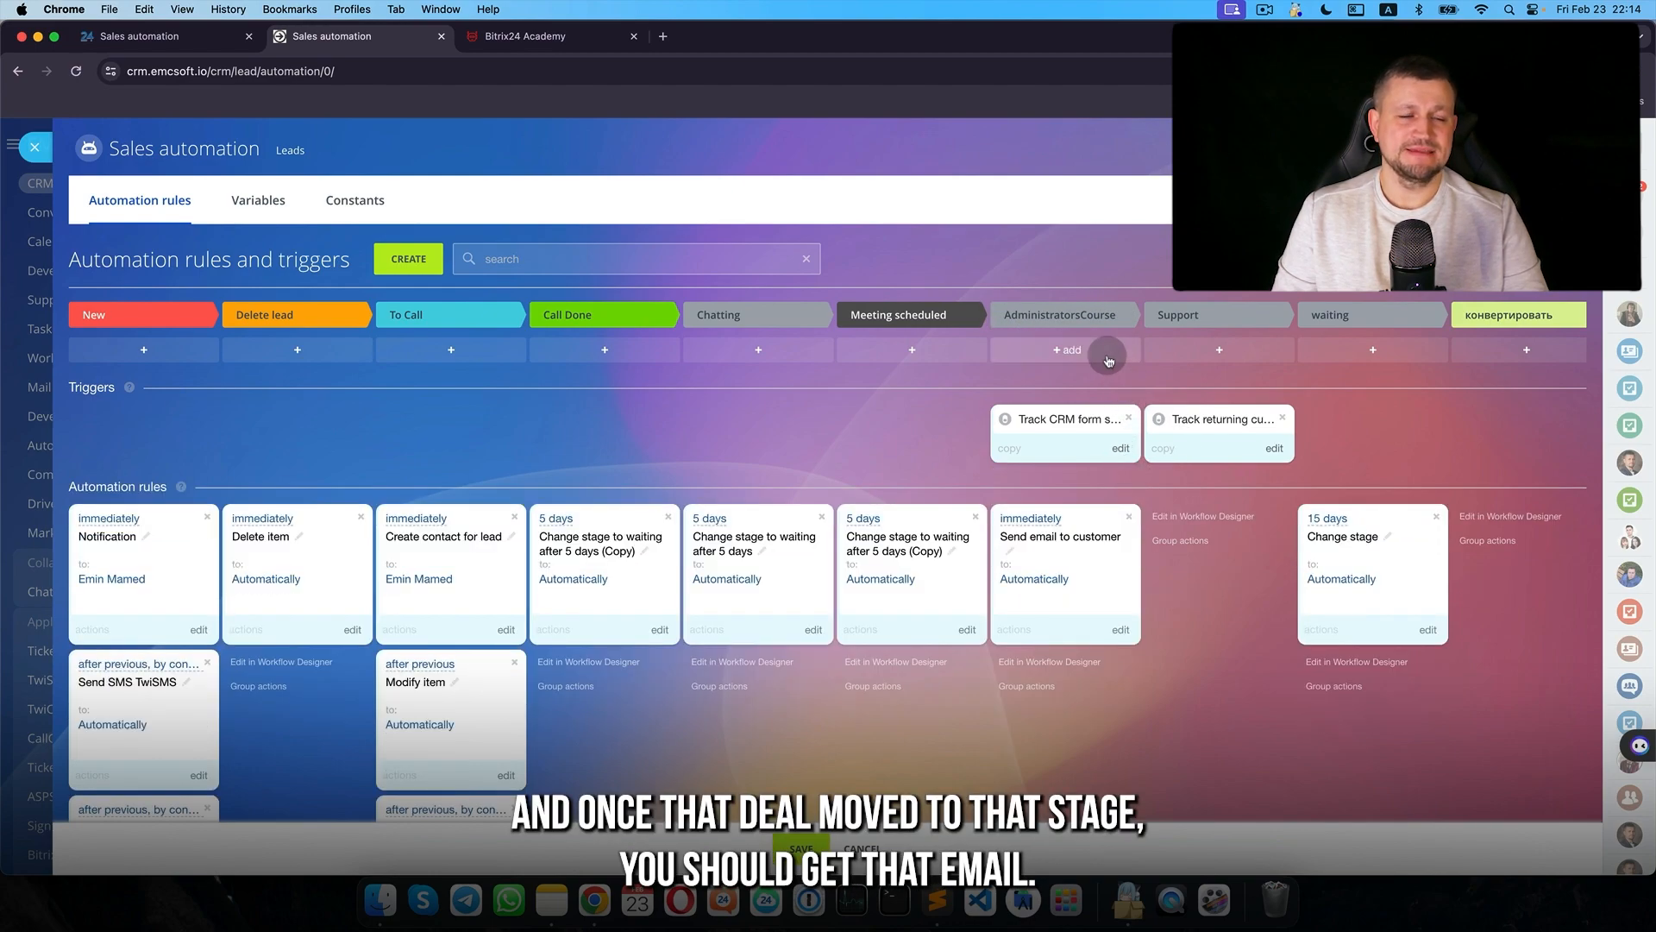
# - Review the Send email to customer rule's settings
pyautogui.click(1119, 631)
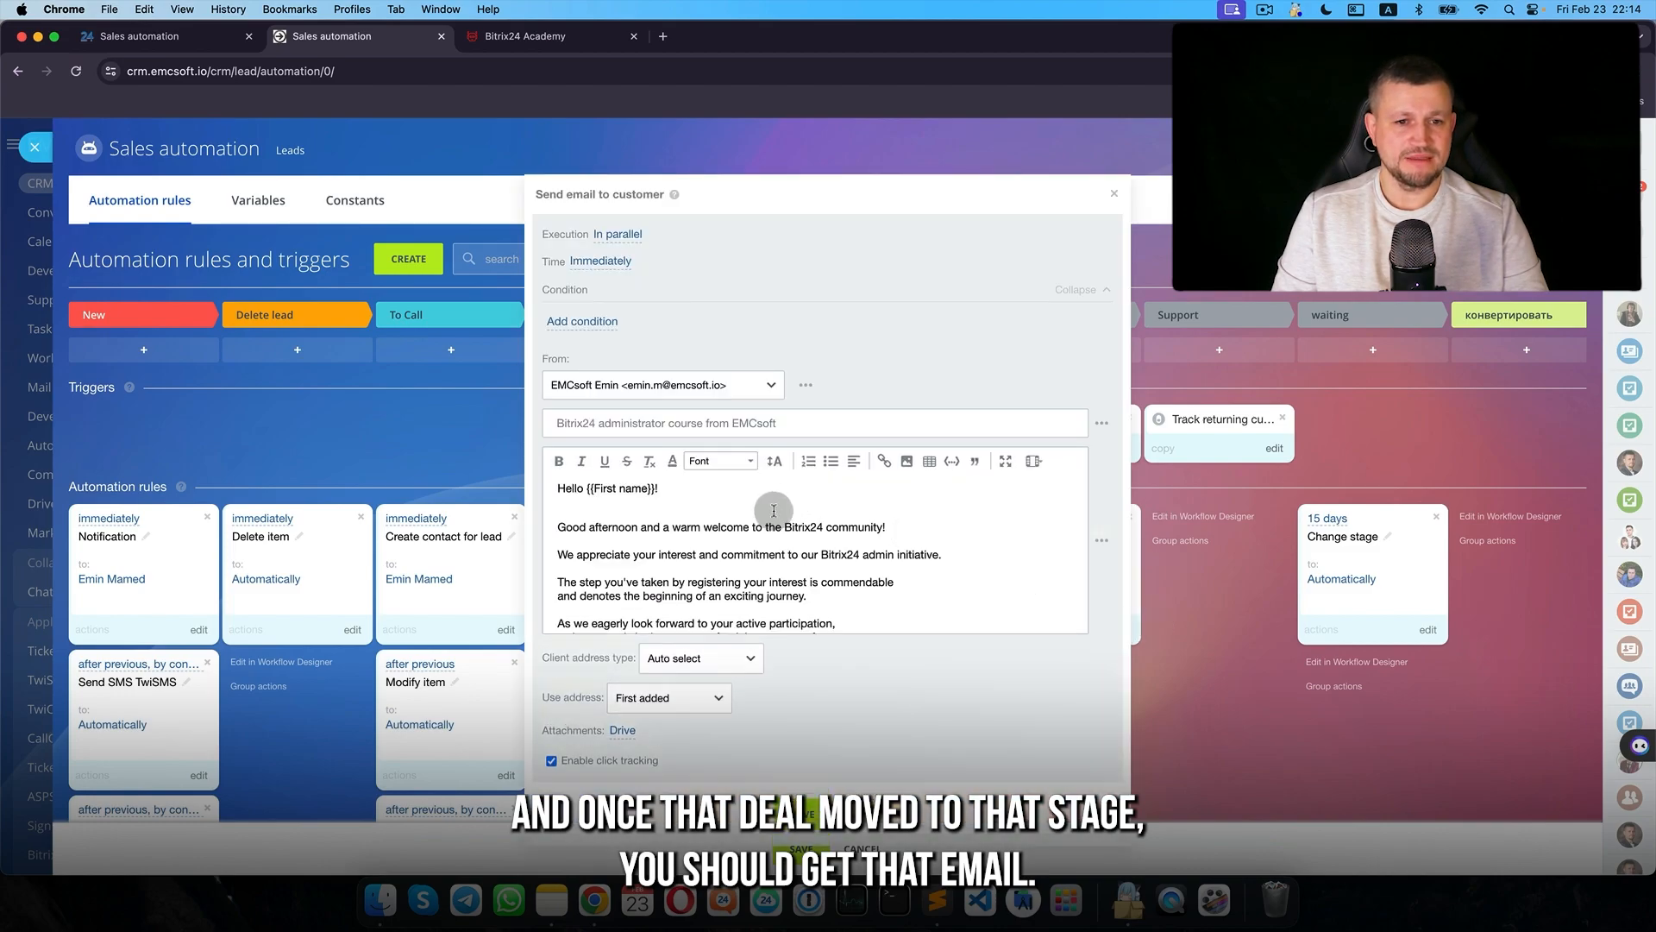
pyautogui.scroll(-5, 765, 517)
pyautogui.scroll(-10, 765, 522)
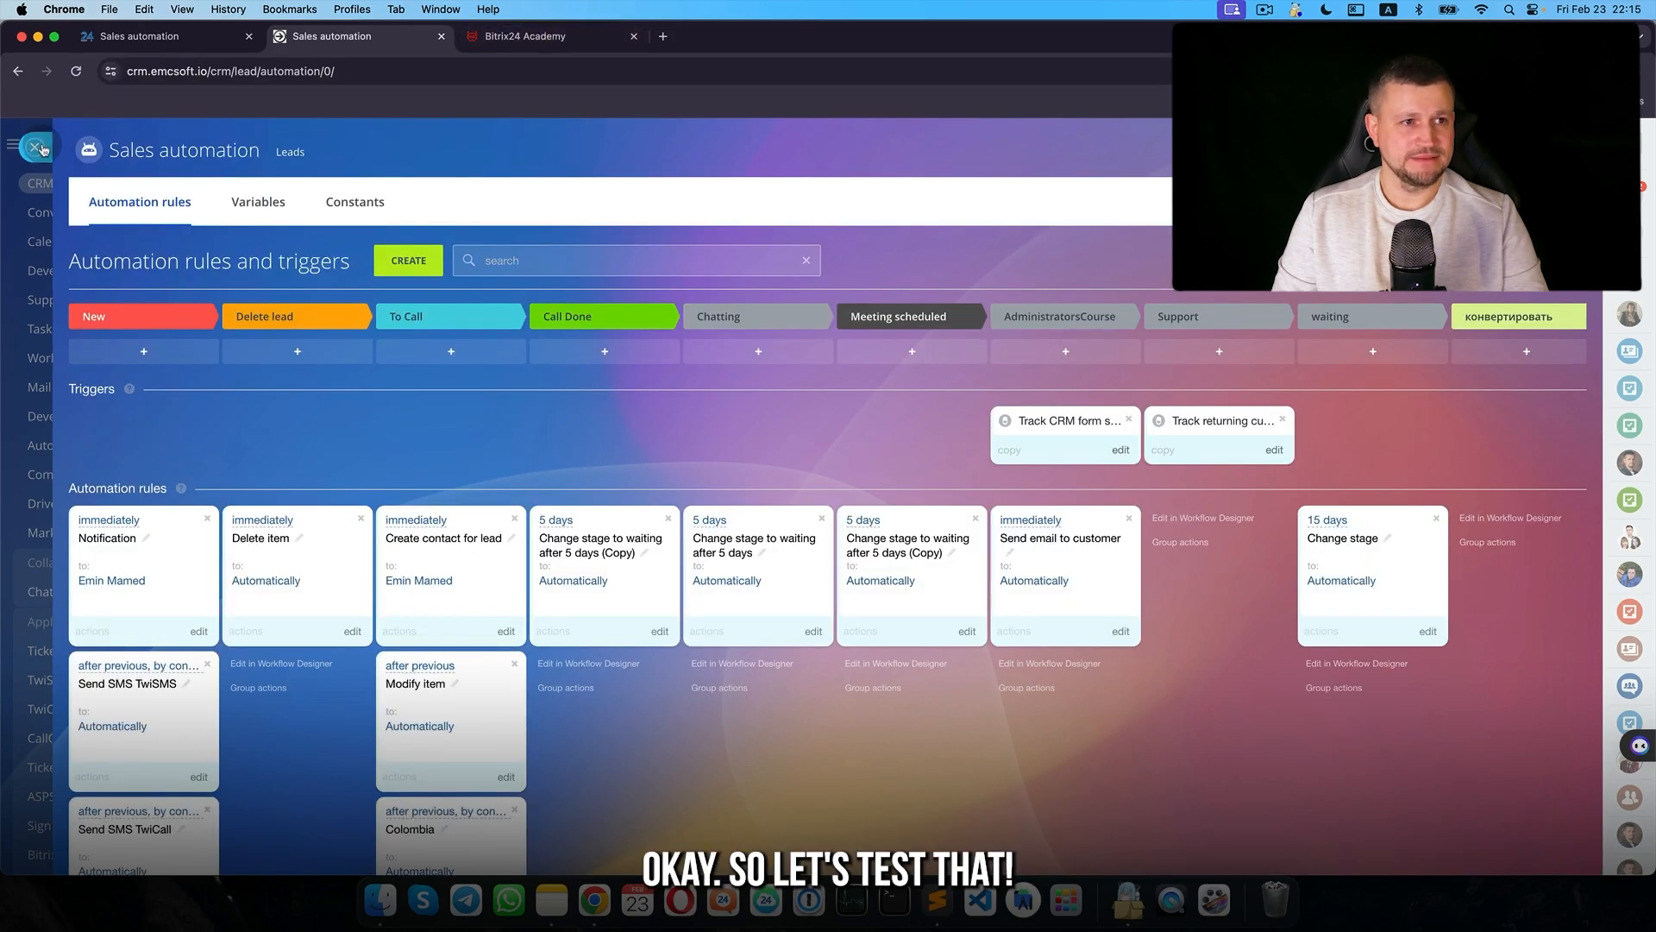
# - Submit the Bitrix24 administrator course registration form as a test and check the Leads board for it
pyautogui.click(35, 147)
pyautogui.scroll(-3, 462, 250)
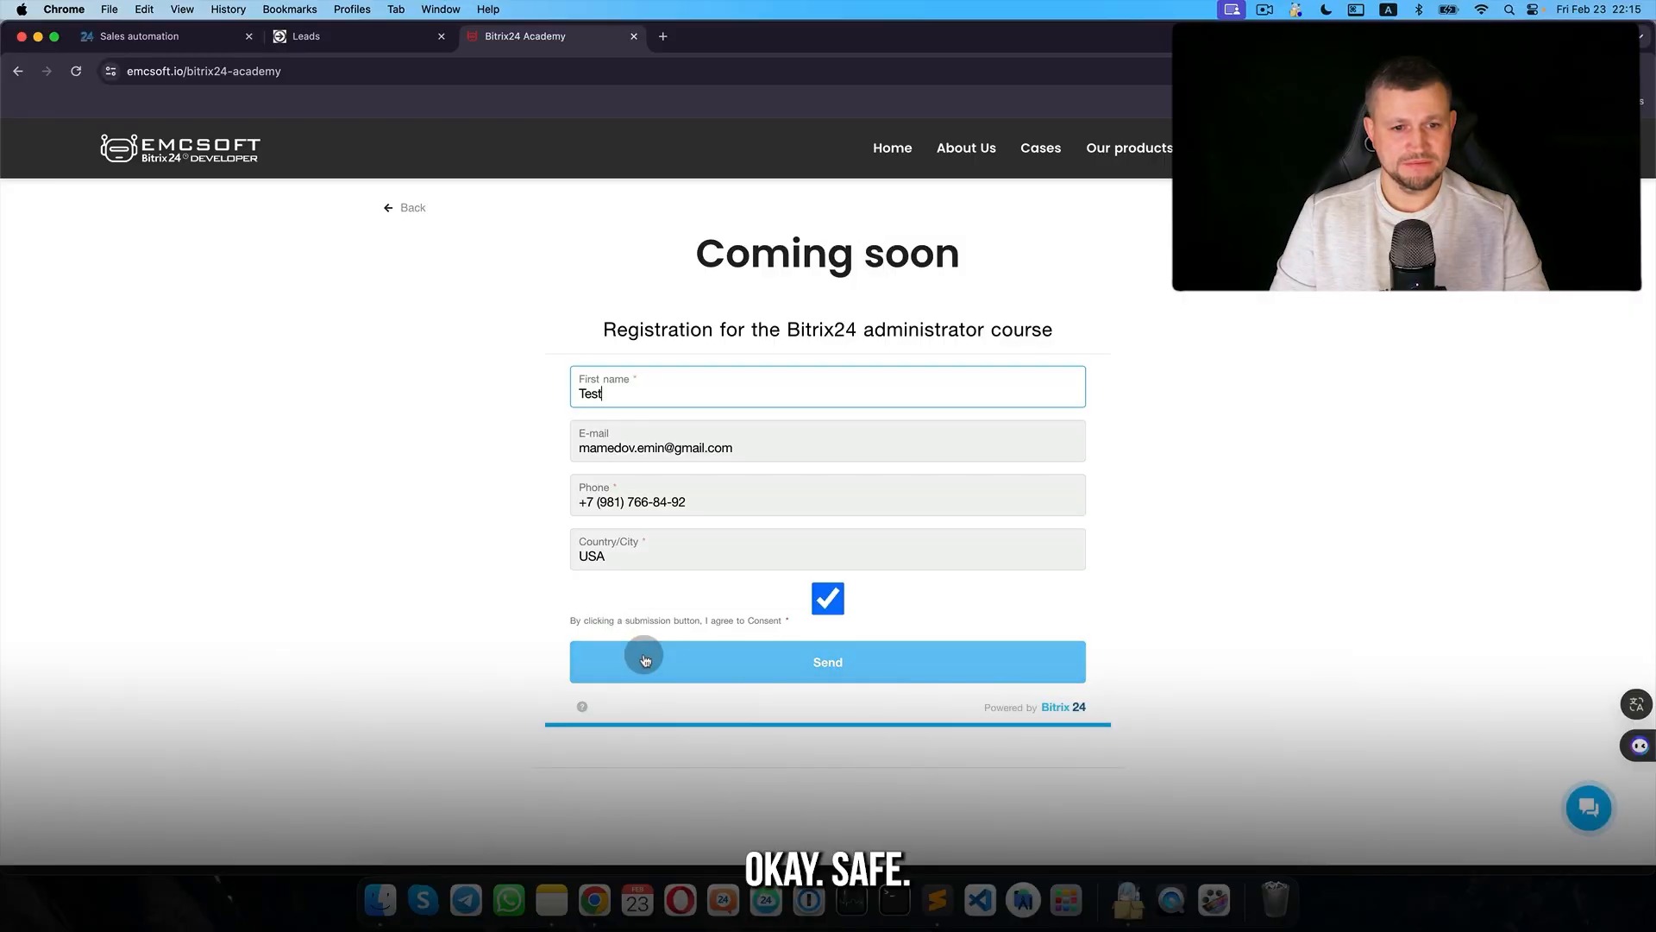
pyautogui.click(644, 660)
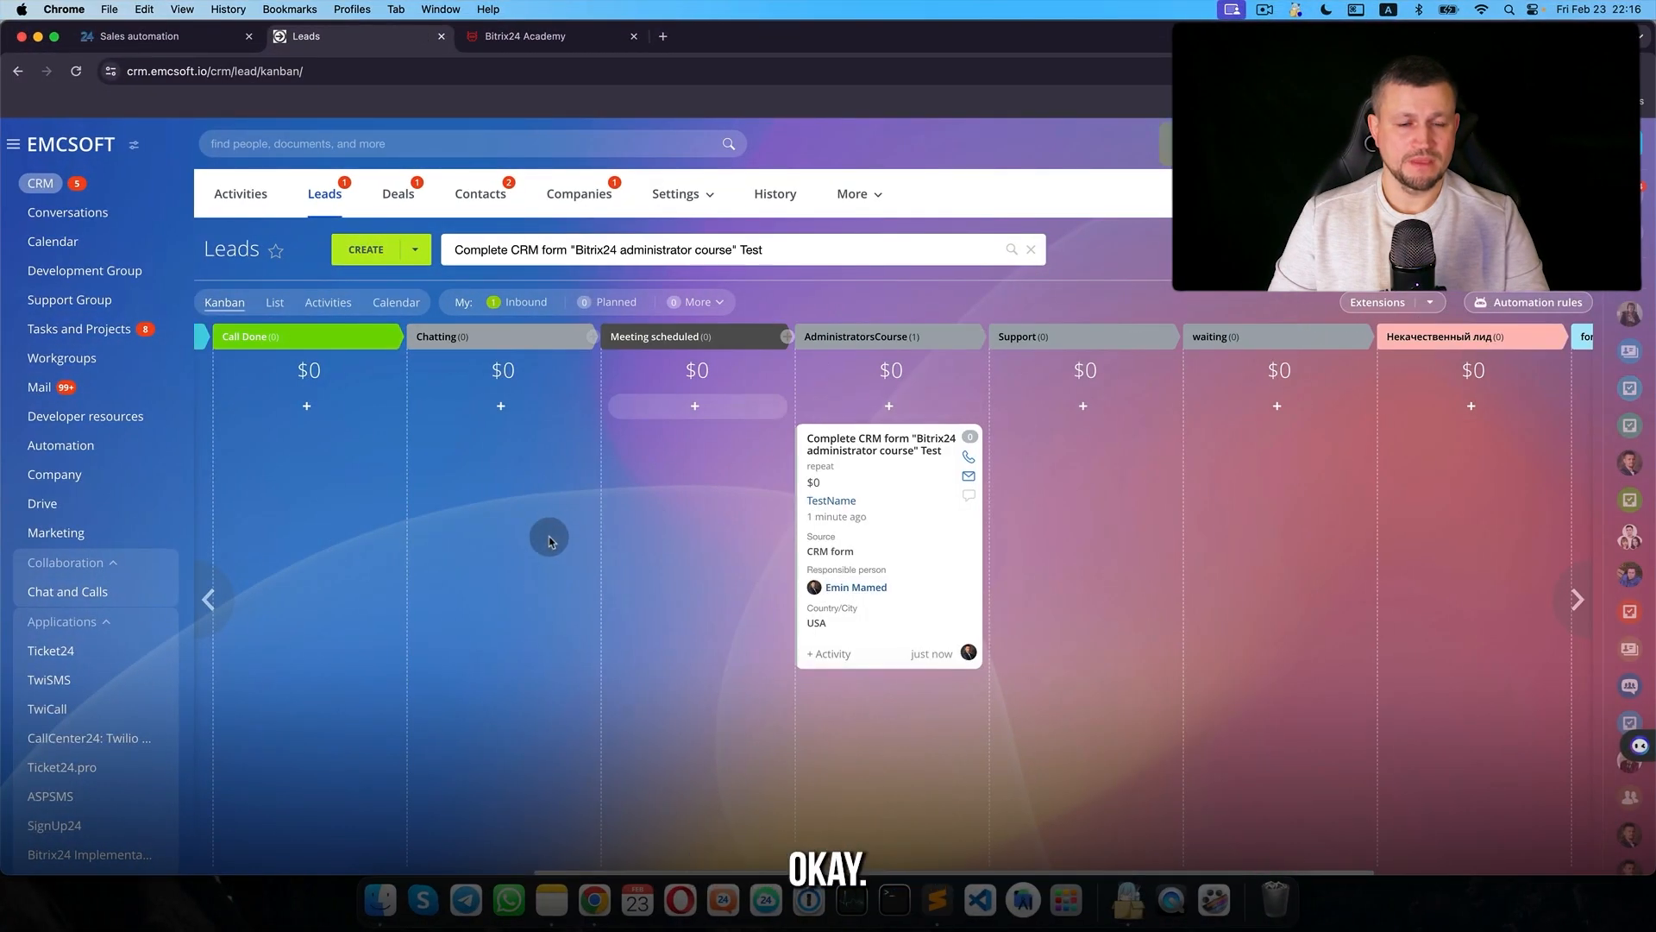
pyautogui.hscroll(-5, 311, 462)
pyautogui.hscroll(5, 759, 449)
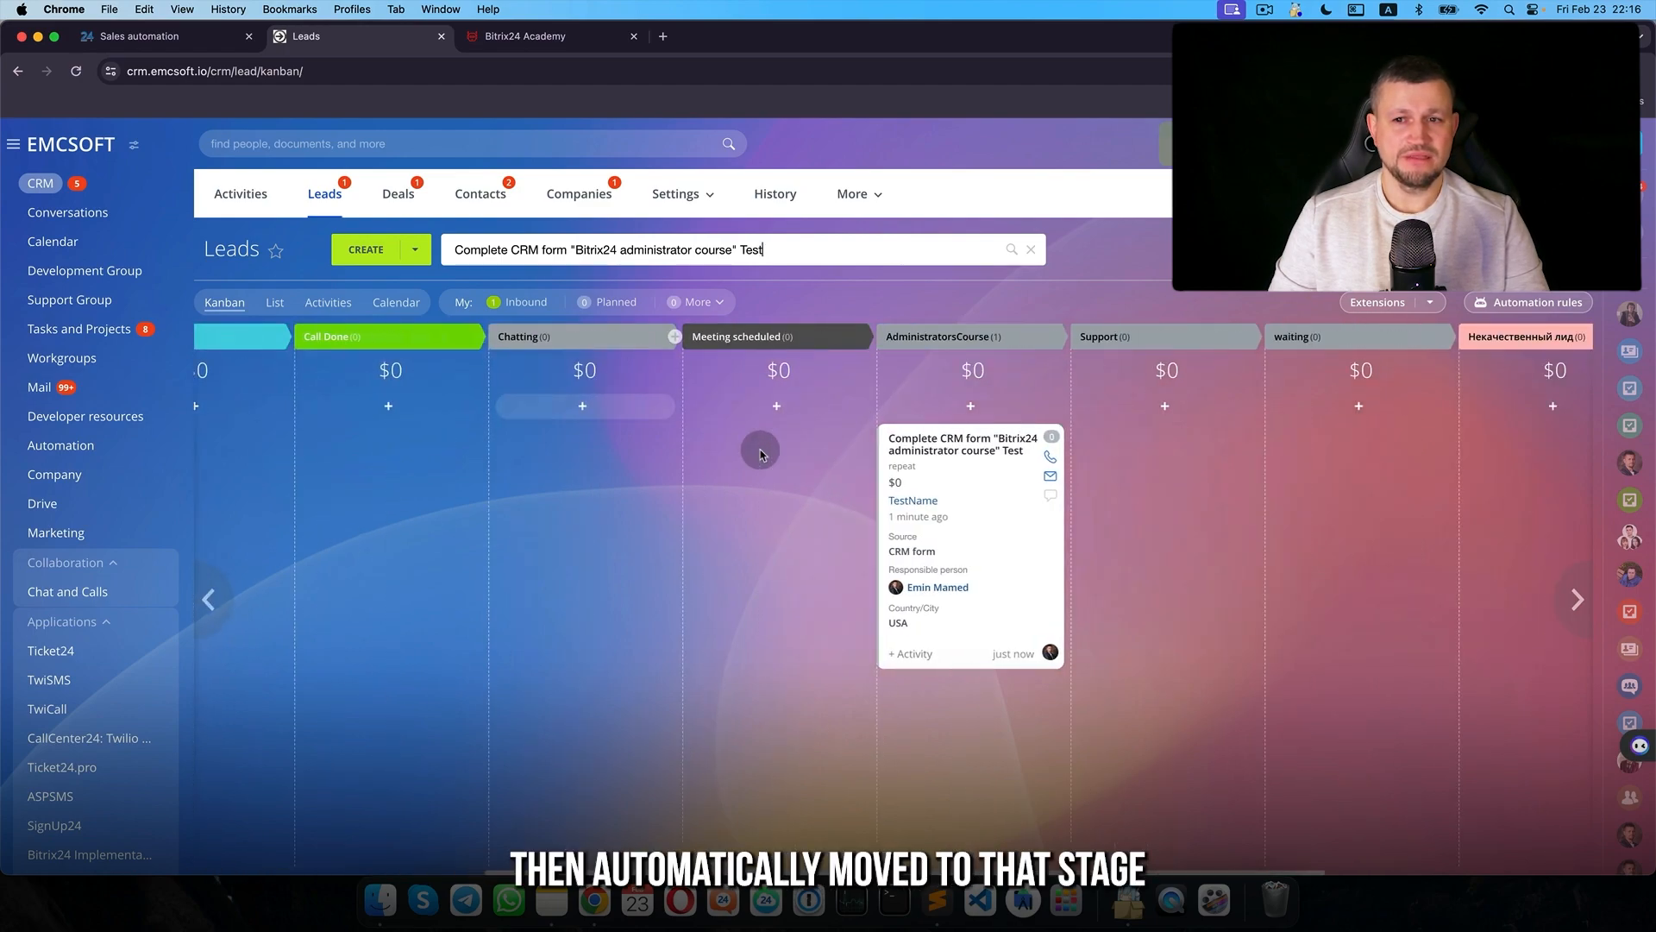
pyautogui.scroll(-1, 628, 525)
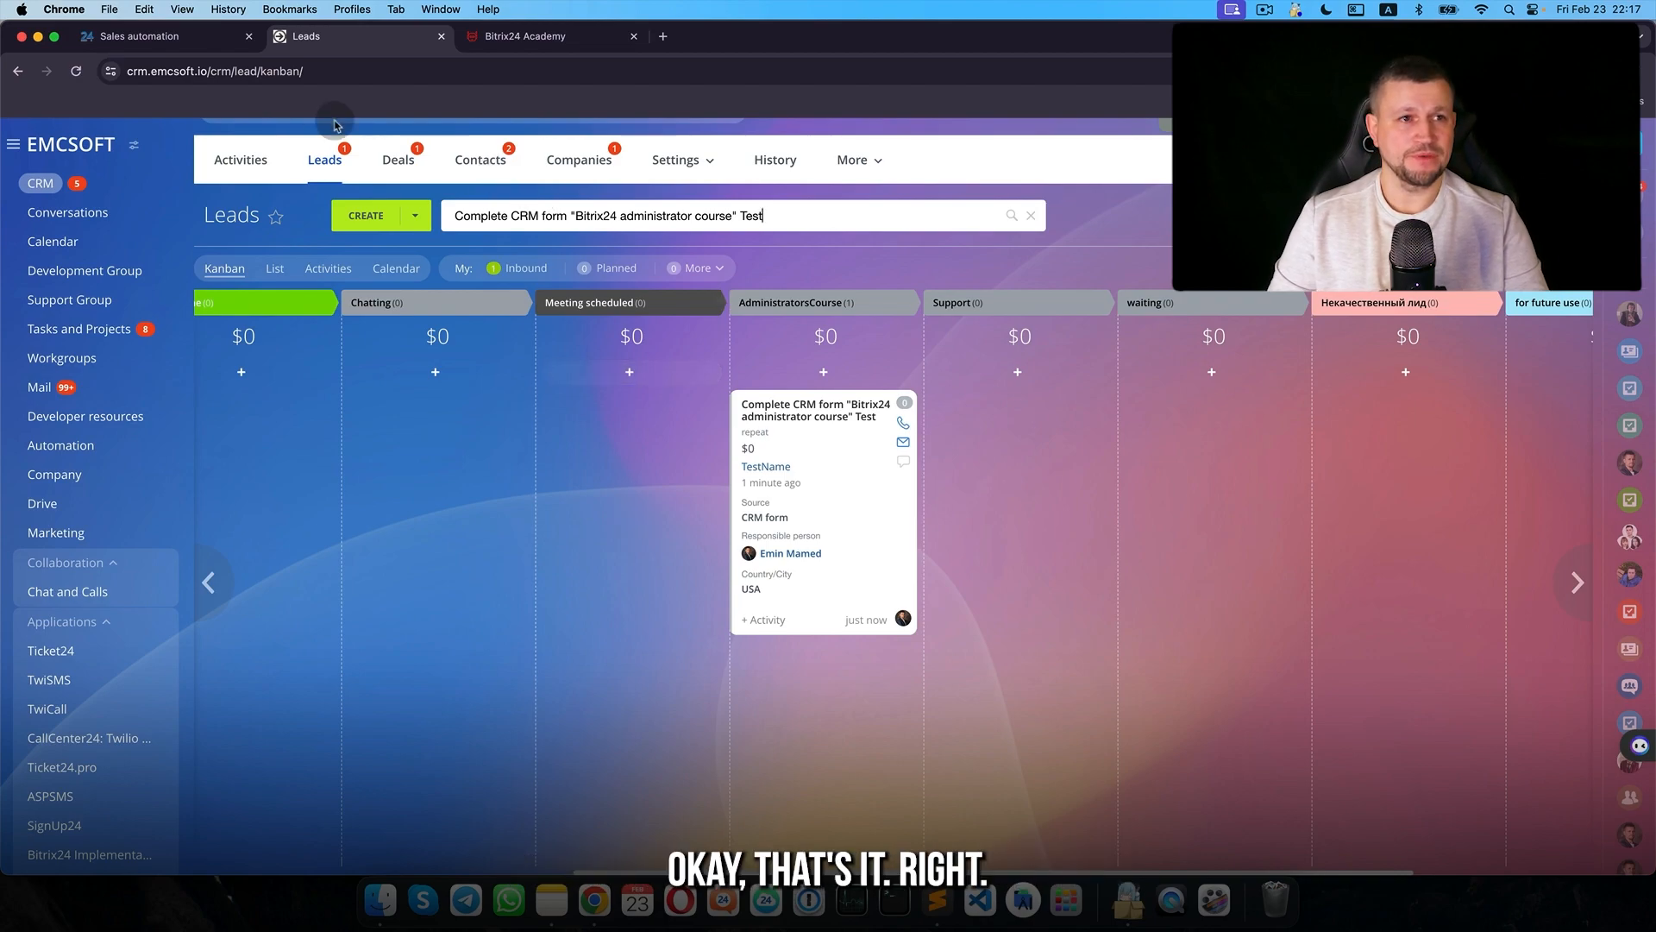
pyautogui.click(142, 36)
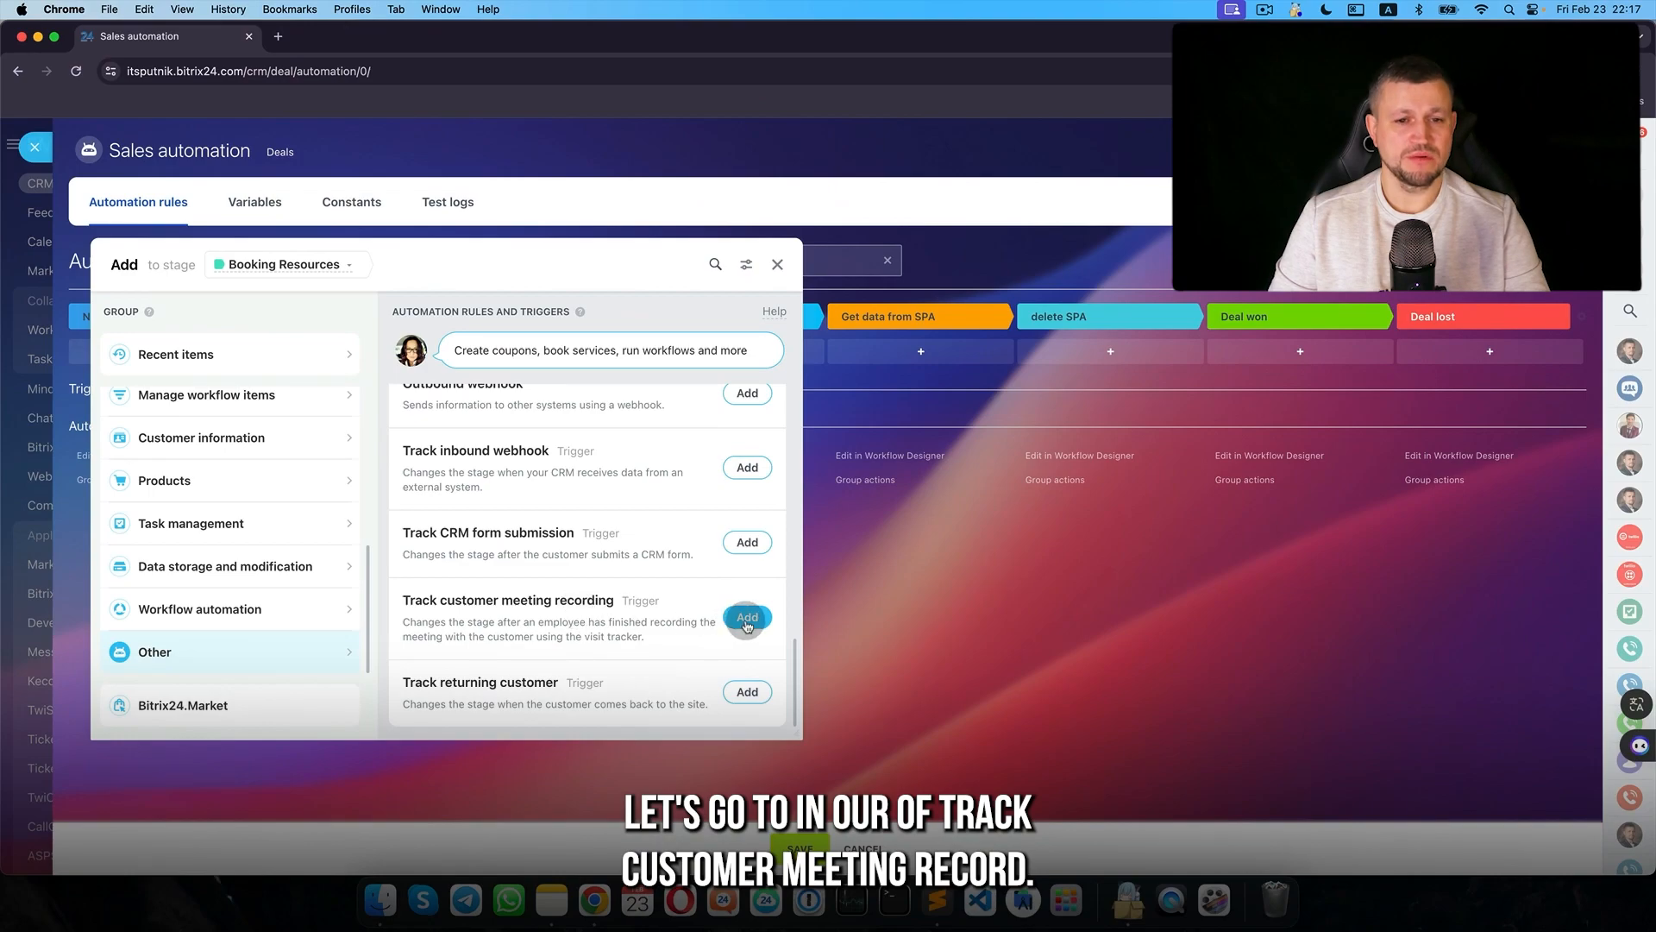
# - Add and save the Track customer meeting recording trigger, then move Company C Client to Booking Resources and open it
pyautogui.click(747, 618)
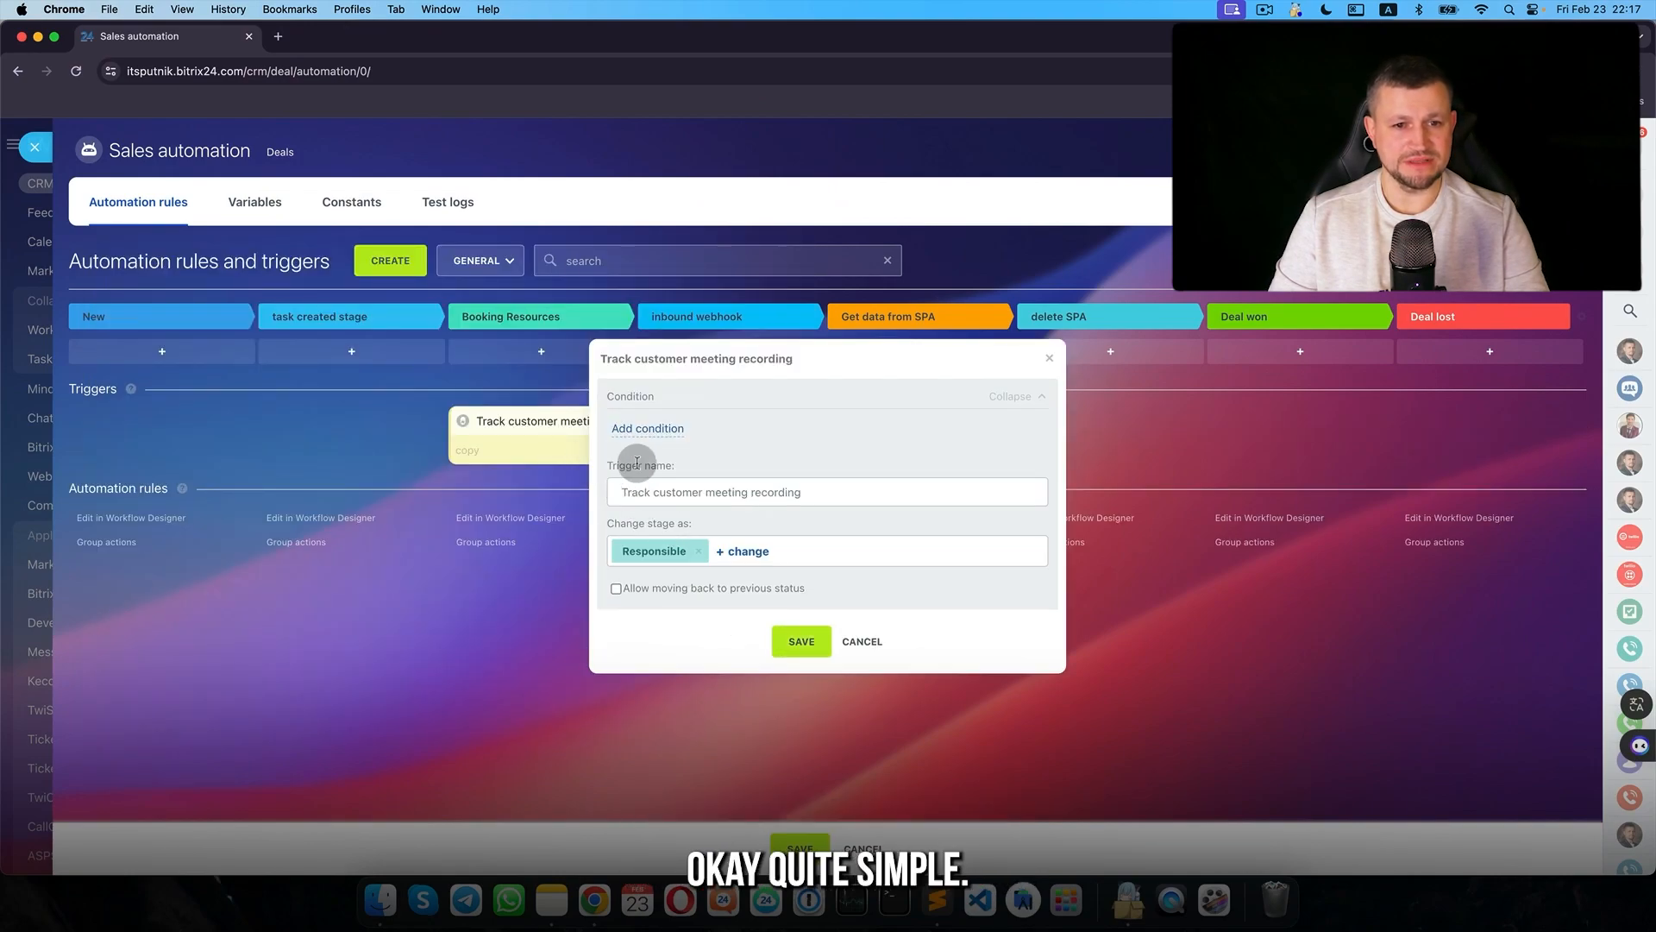
pyautogui.click(824, 637)
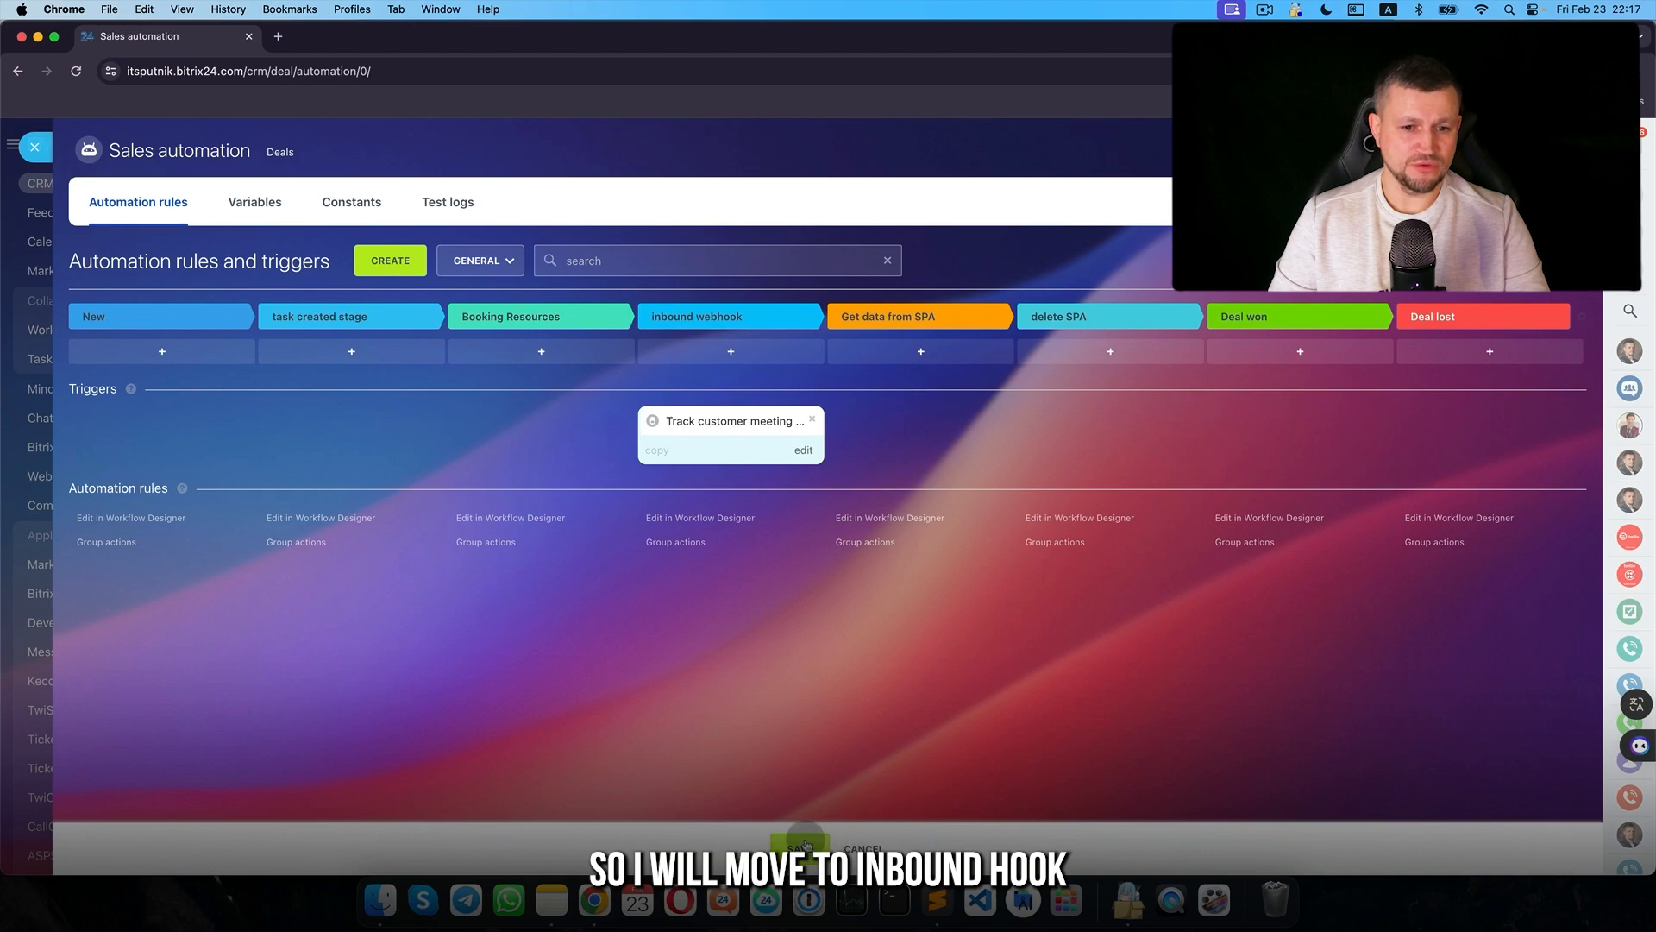
pyautogui.click(37, 148)
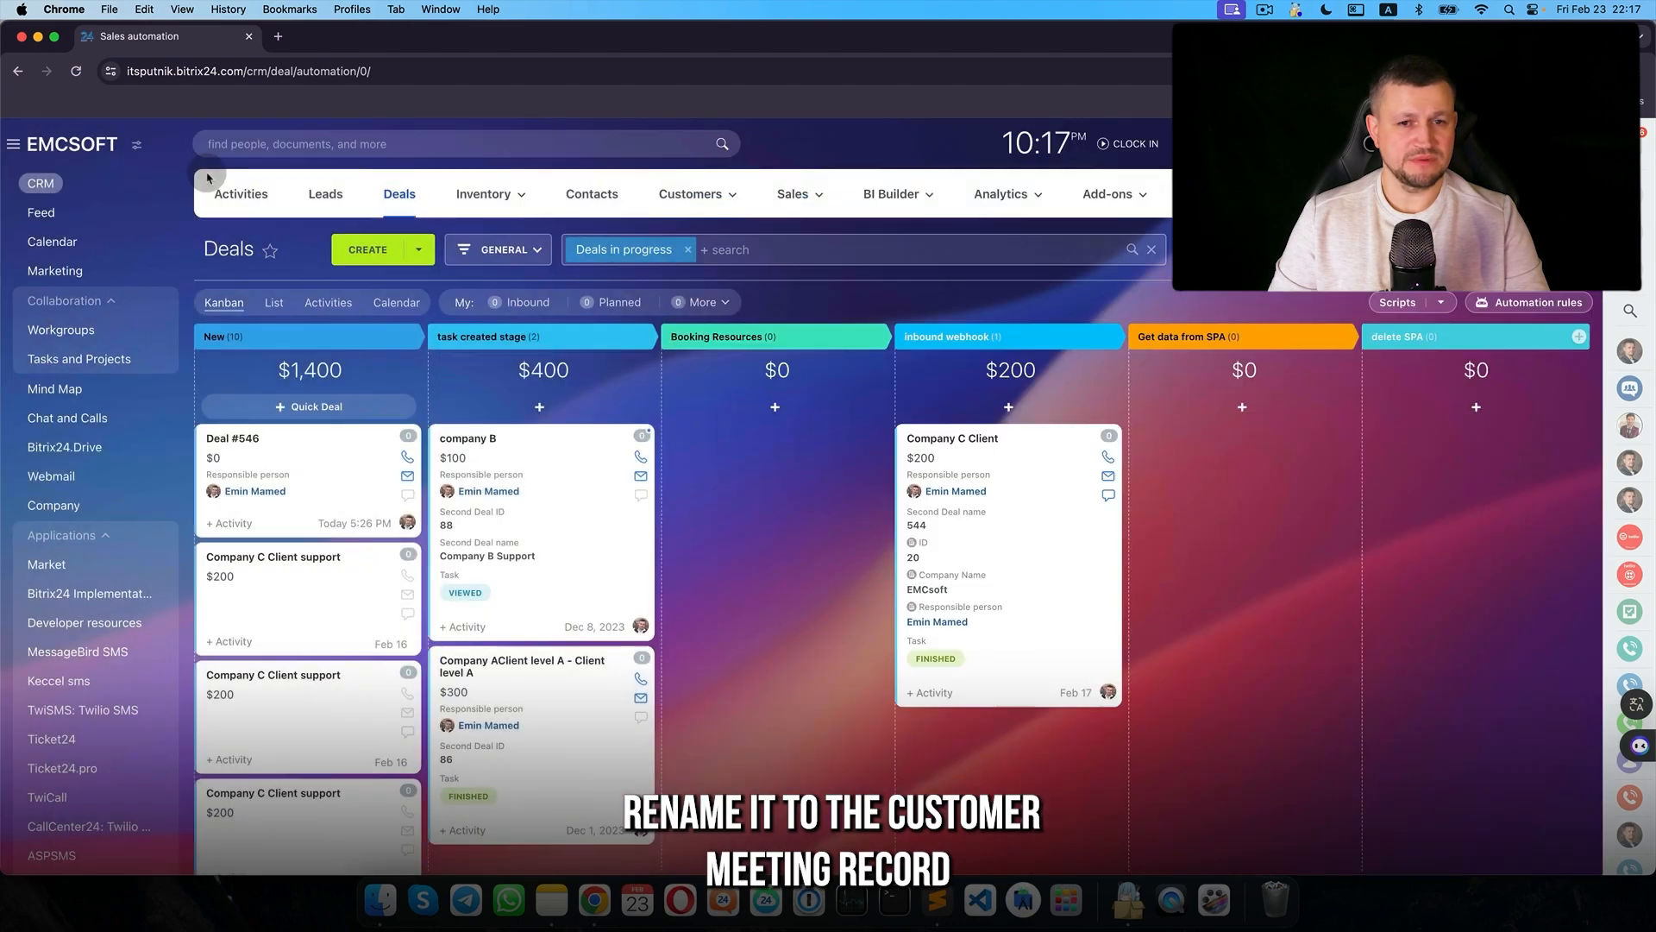
pyautogui.moveTo(992, 439); pyautogui.dragTo(739, 438)
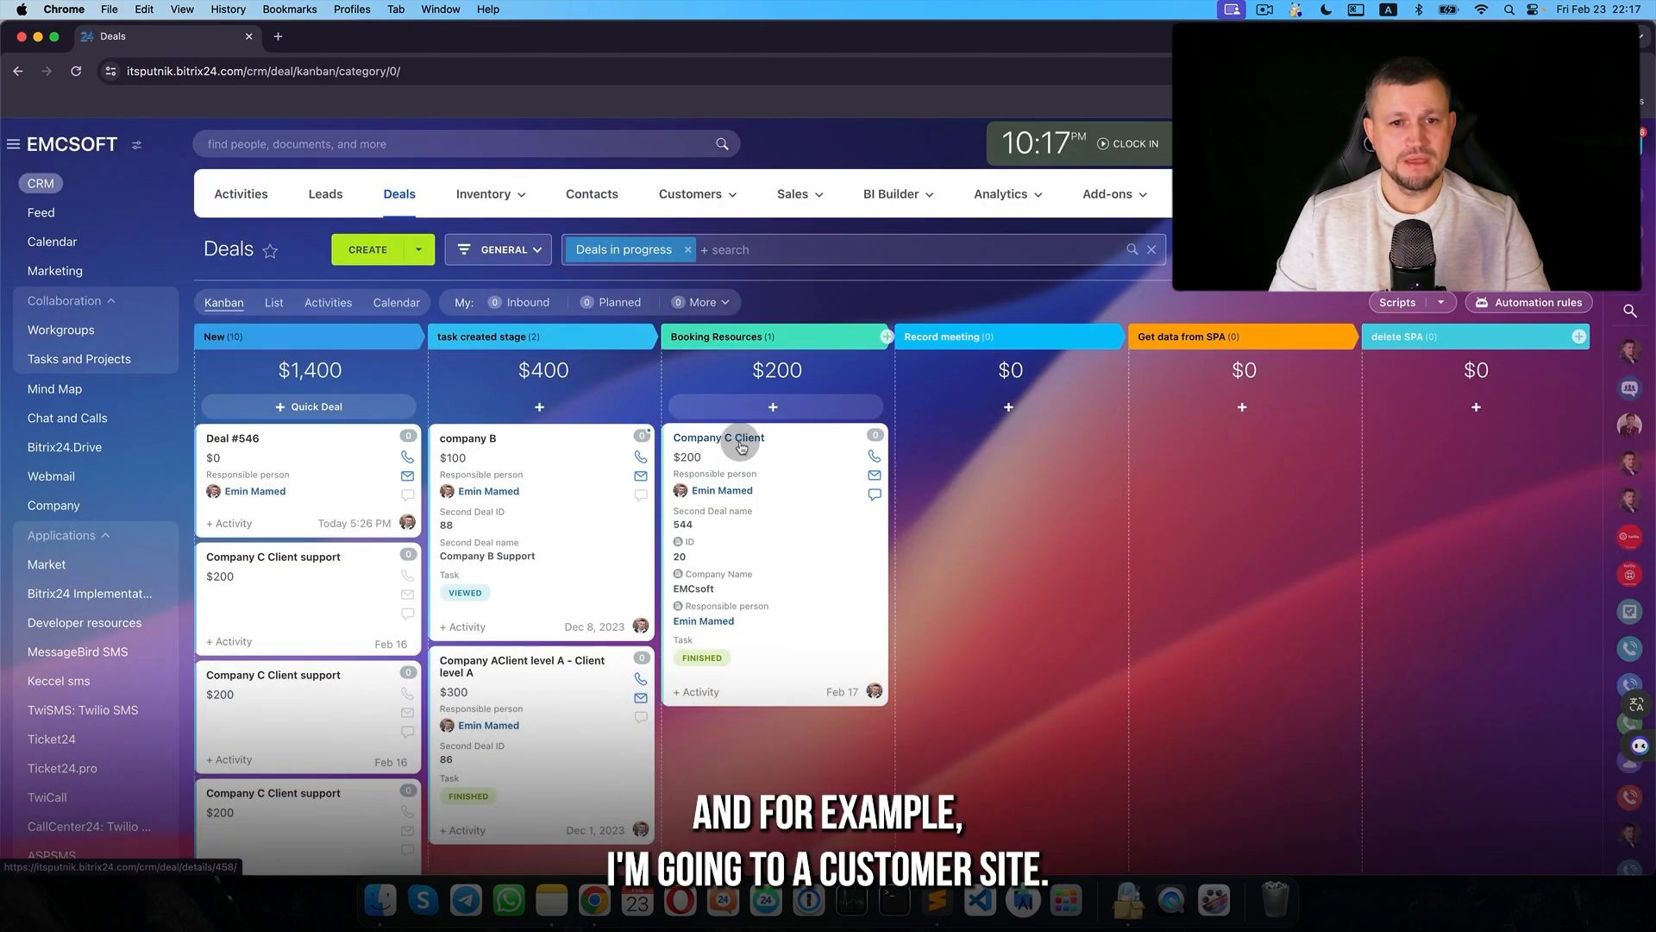
pyautogui.click(739, 438)
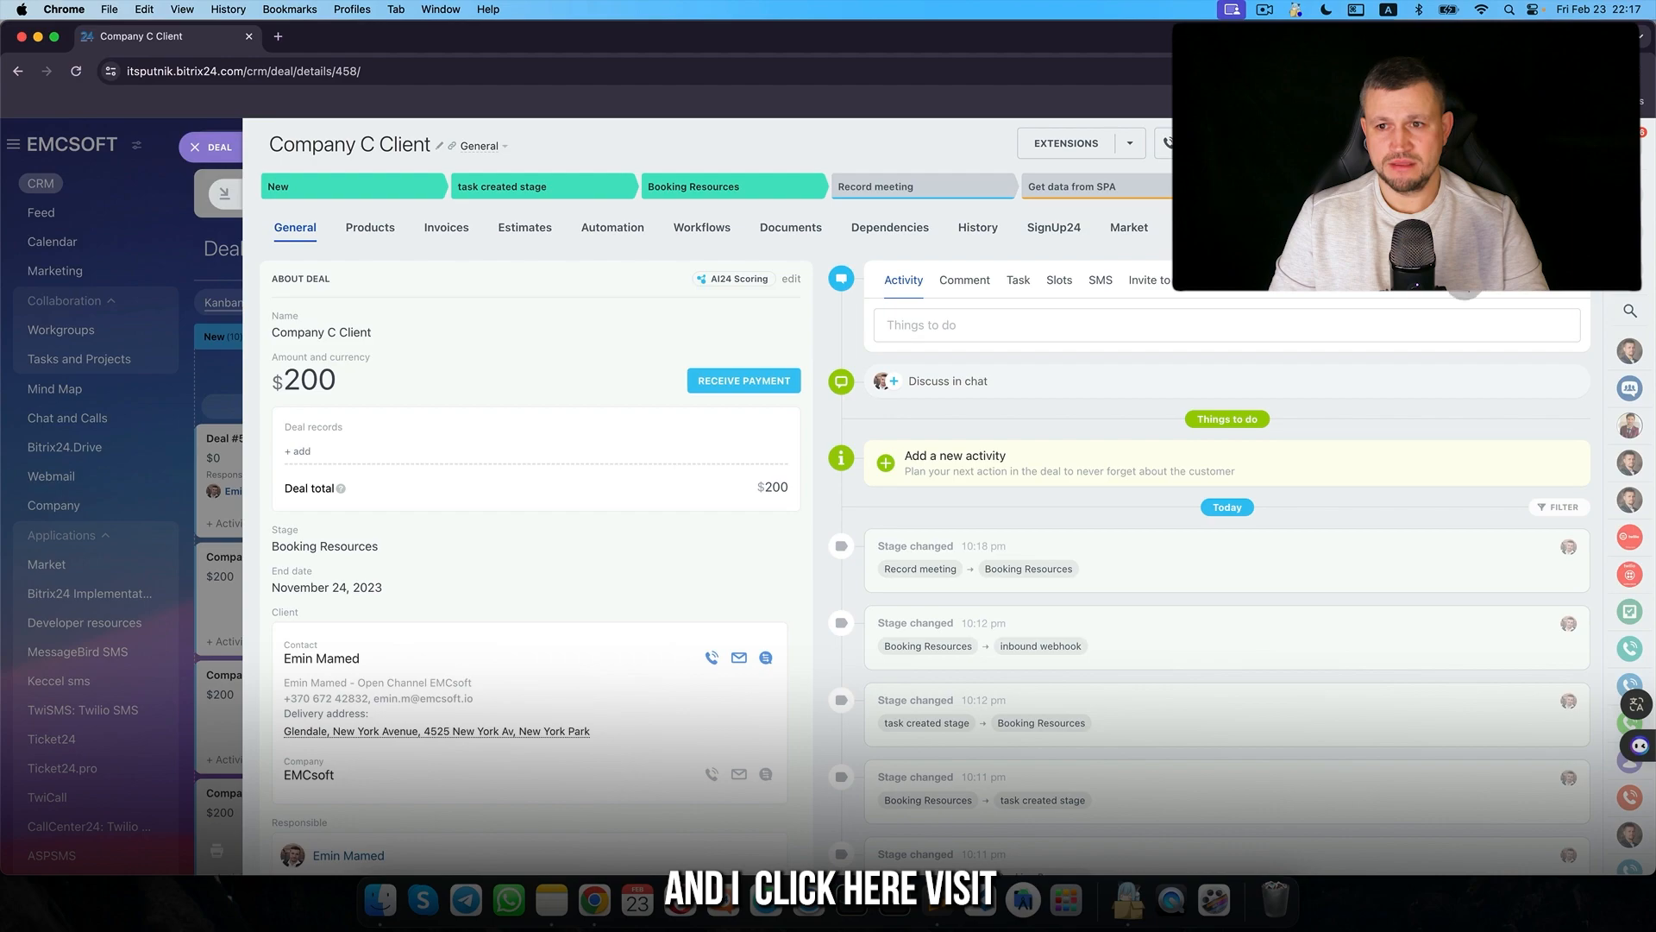
# - Record a 9-second Visit on Company C Client, play it back, and return to the Deals board
pyautogui.click(1452, 282)
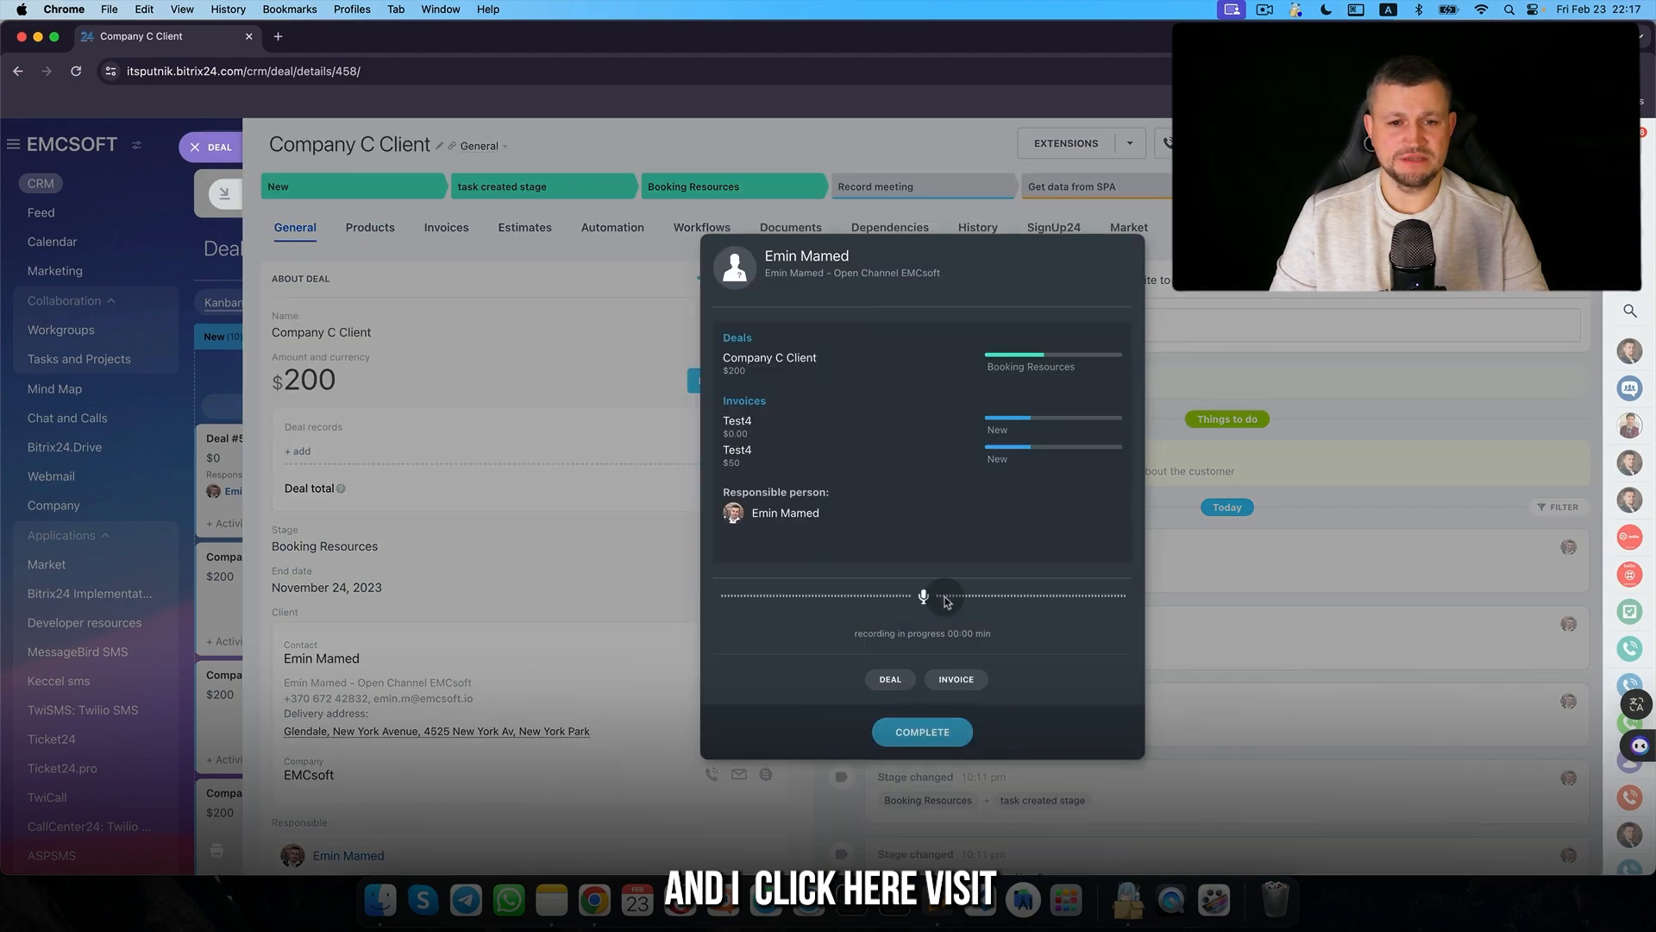
pyautogui.moveTo(966, 247); pyautogui.dragTo(862, 518)
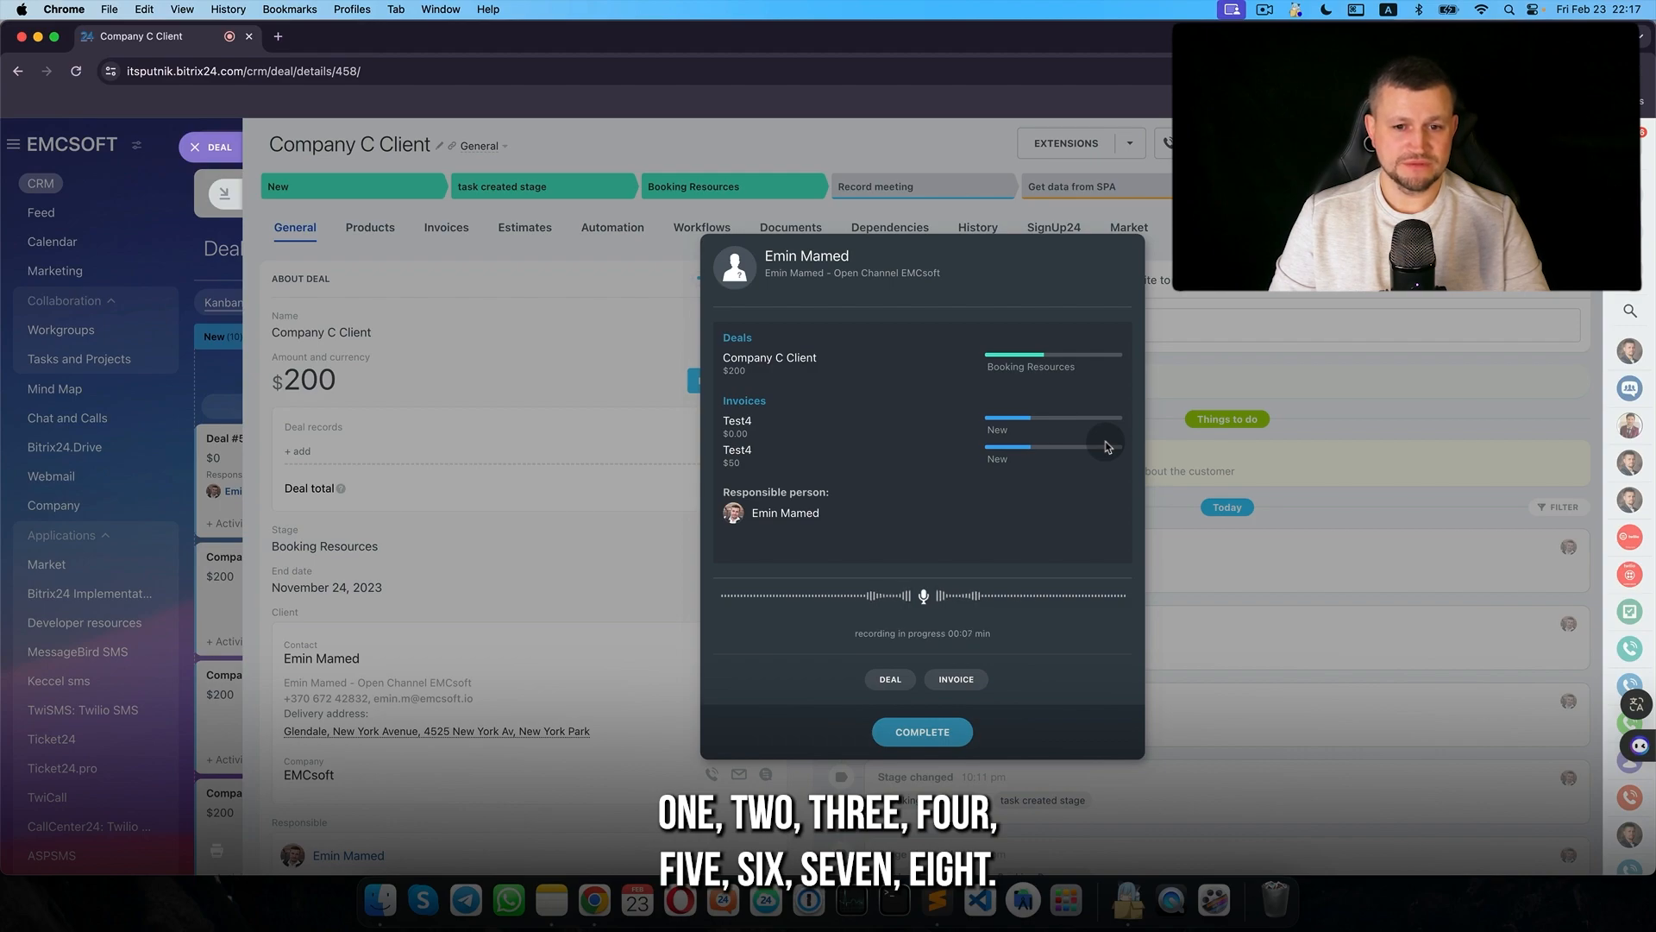
pyautogui.click(941, 730)
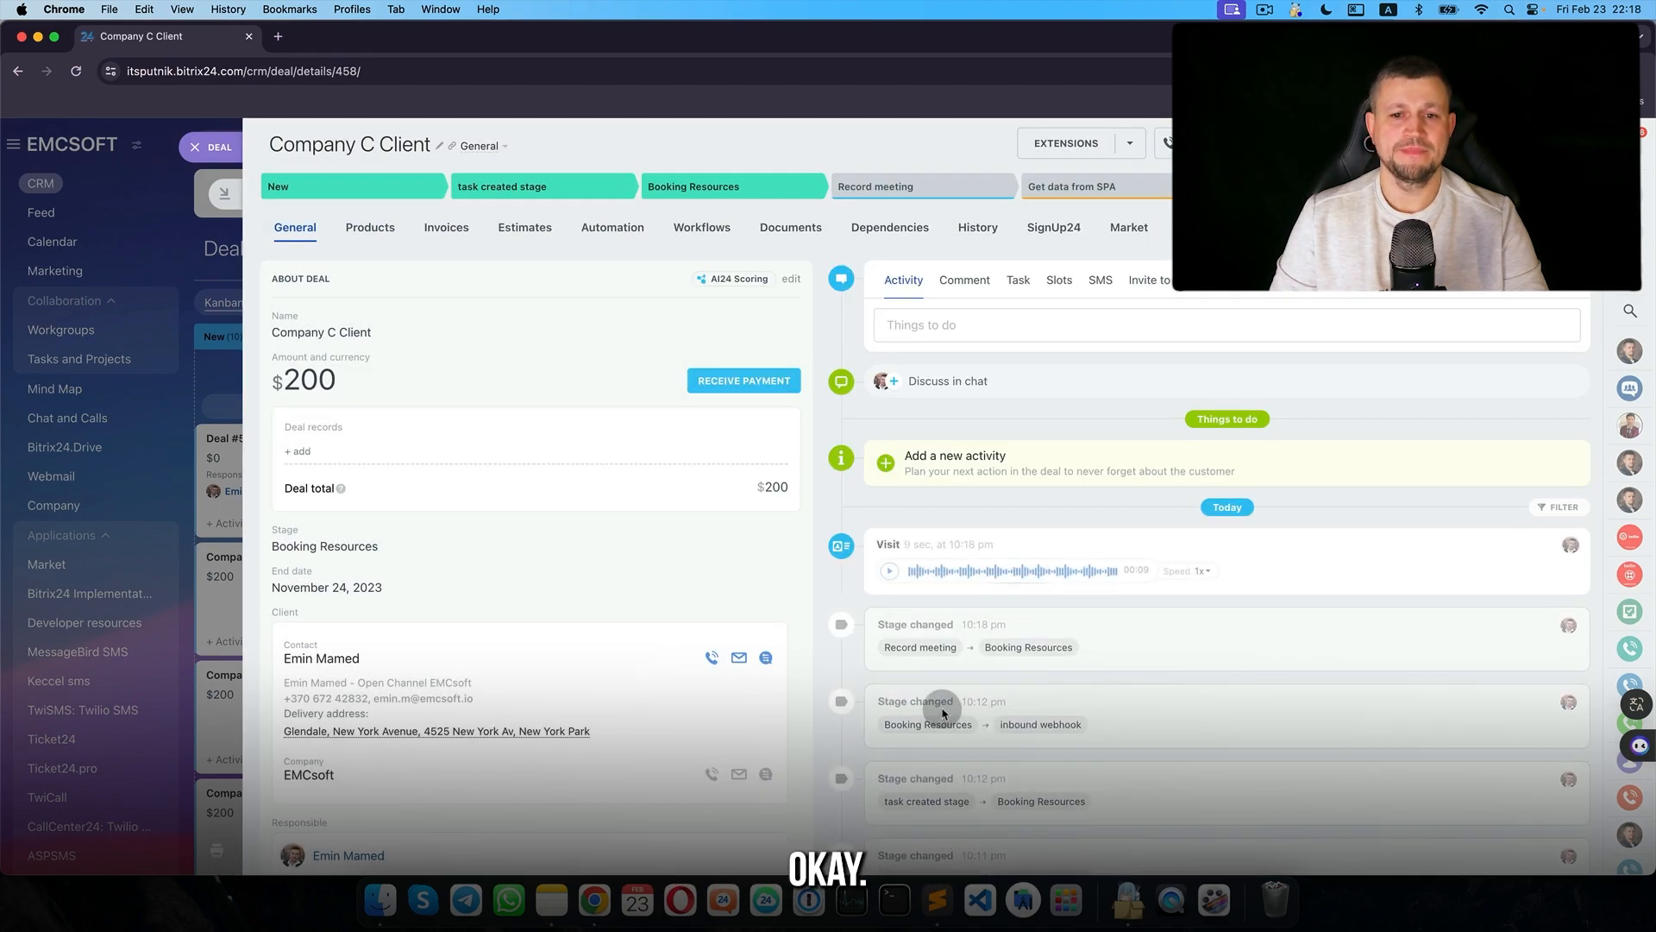
pyautogui.click(890, 650)
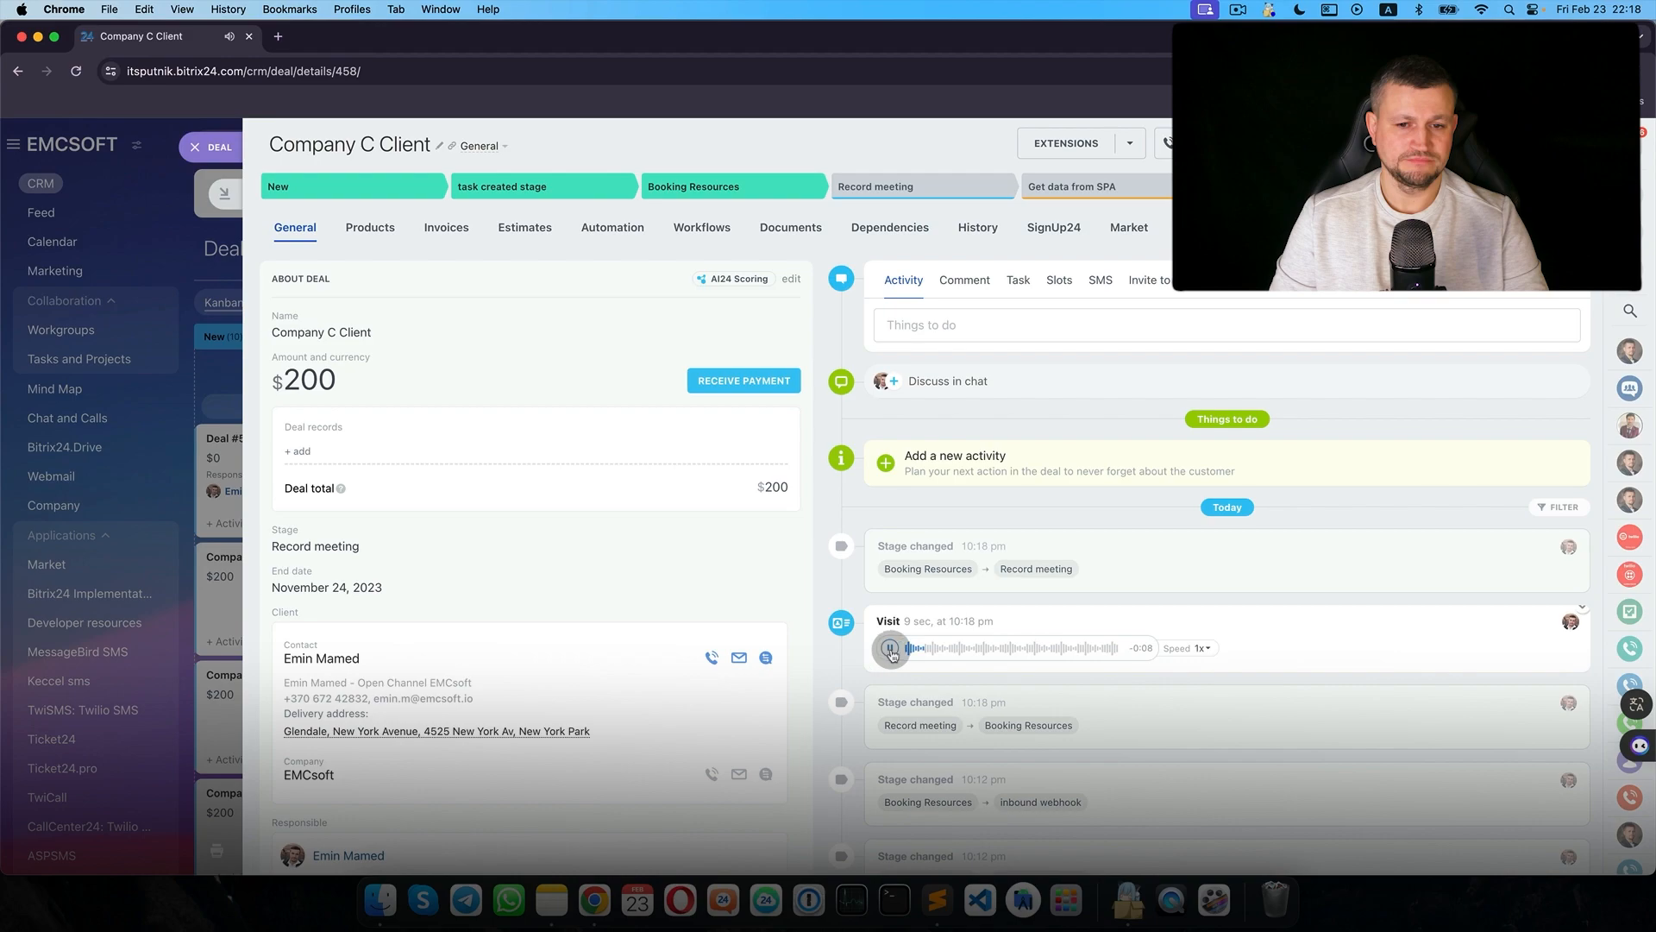
pyautogui.click(195, 147)
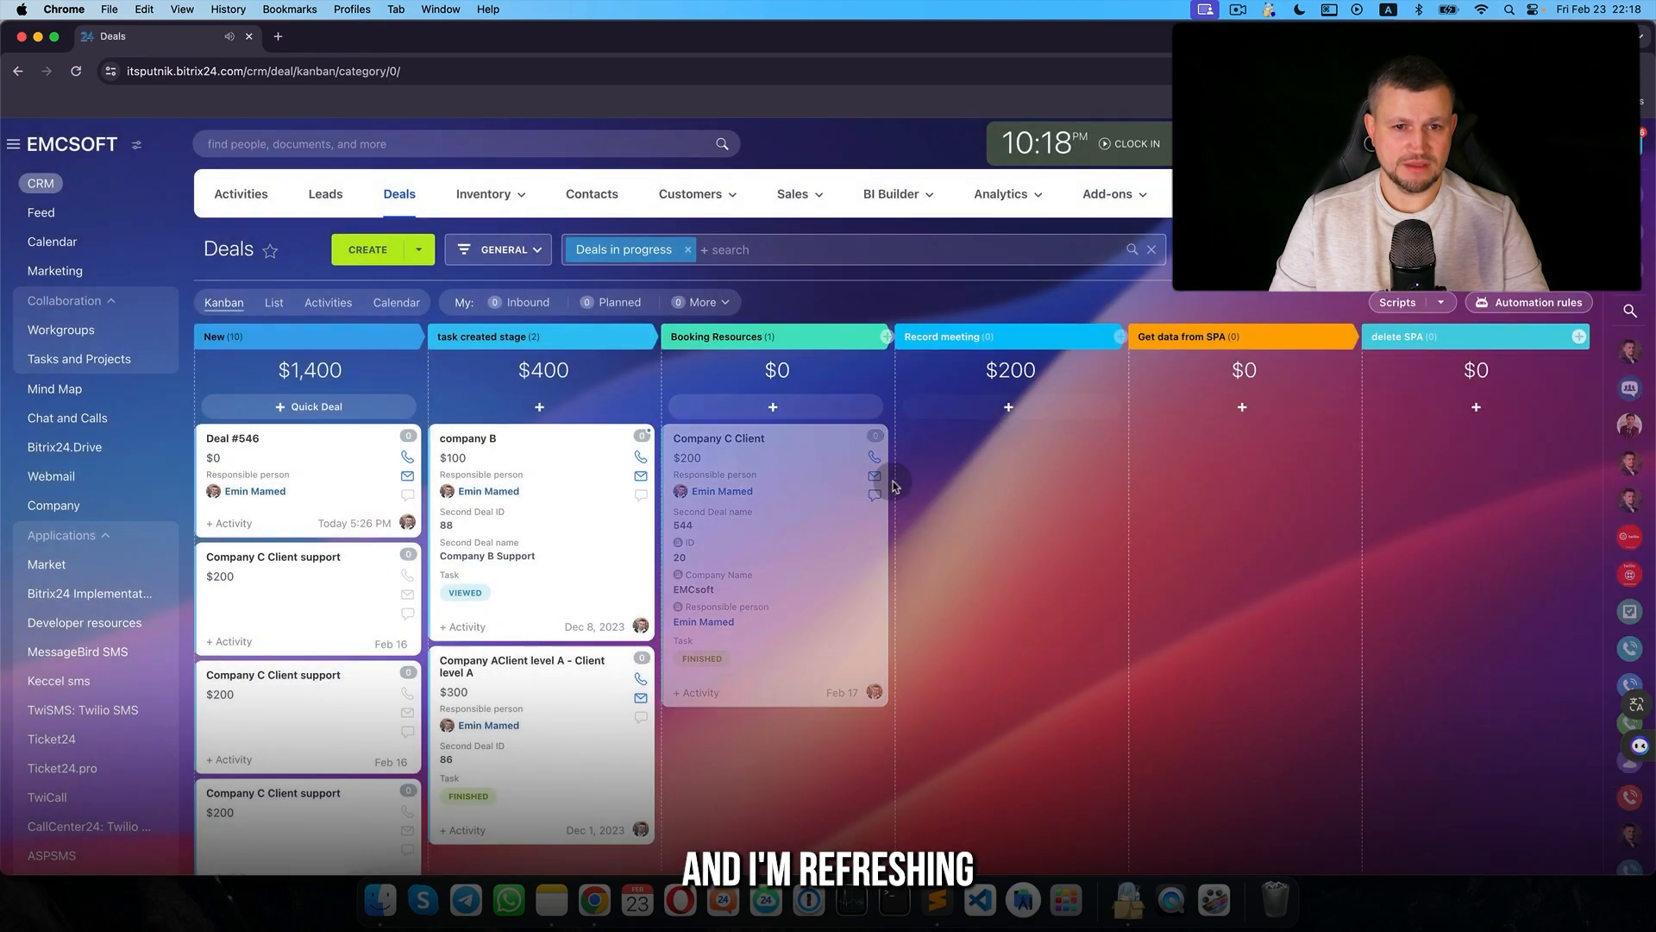